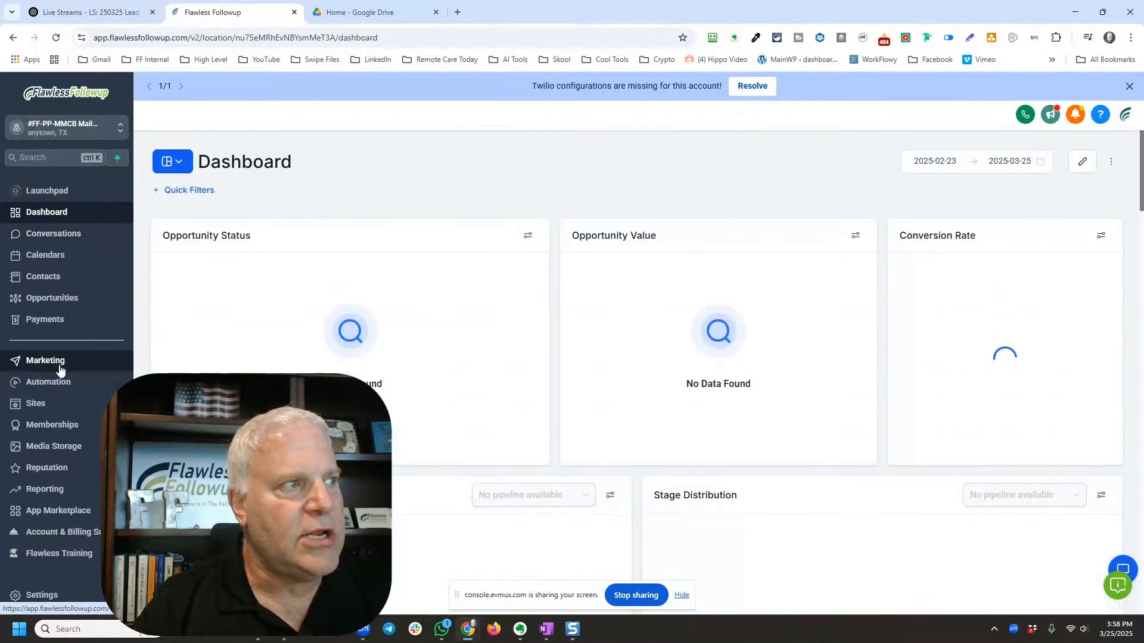
Step: Open the email marketing templates and look through the templates in the CoachBiz folder
click(60, 368)
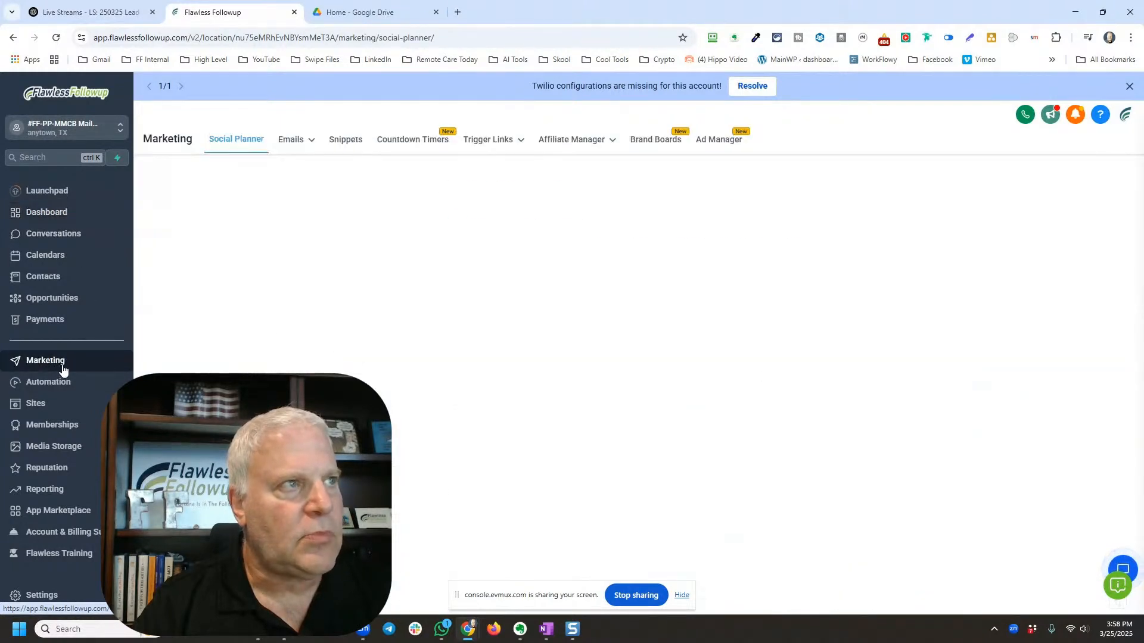
mouse_move(301, 145)
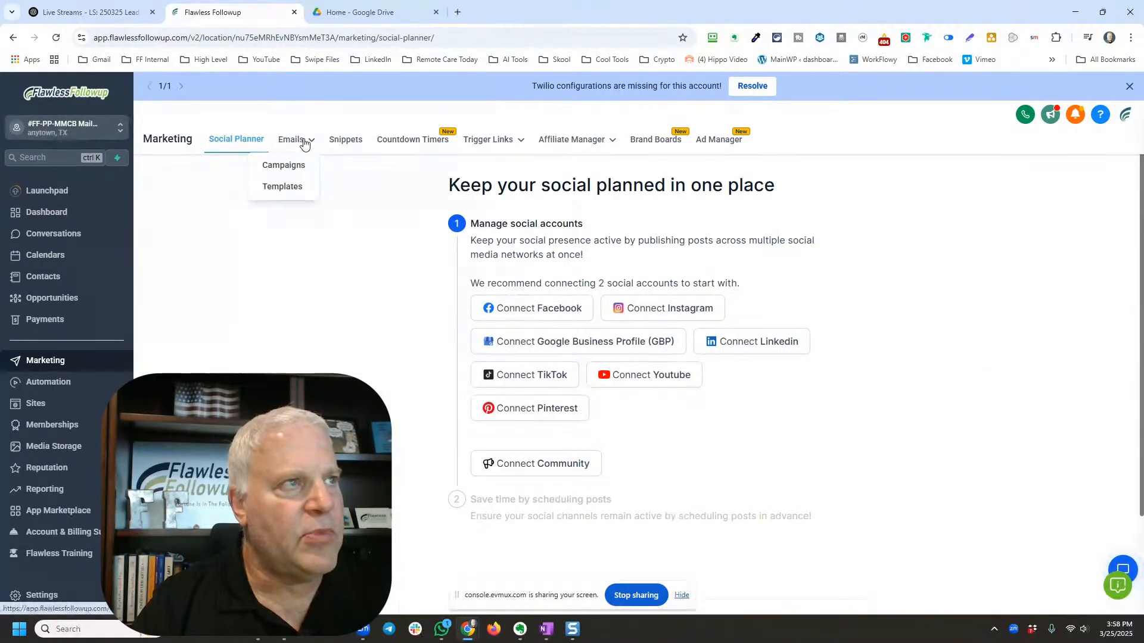
click(296, 187)
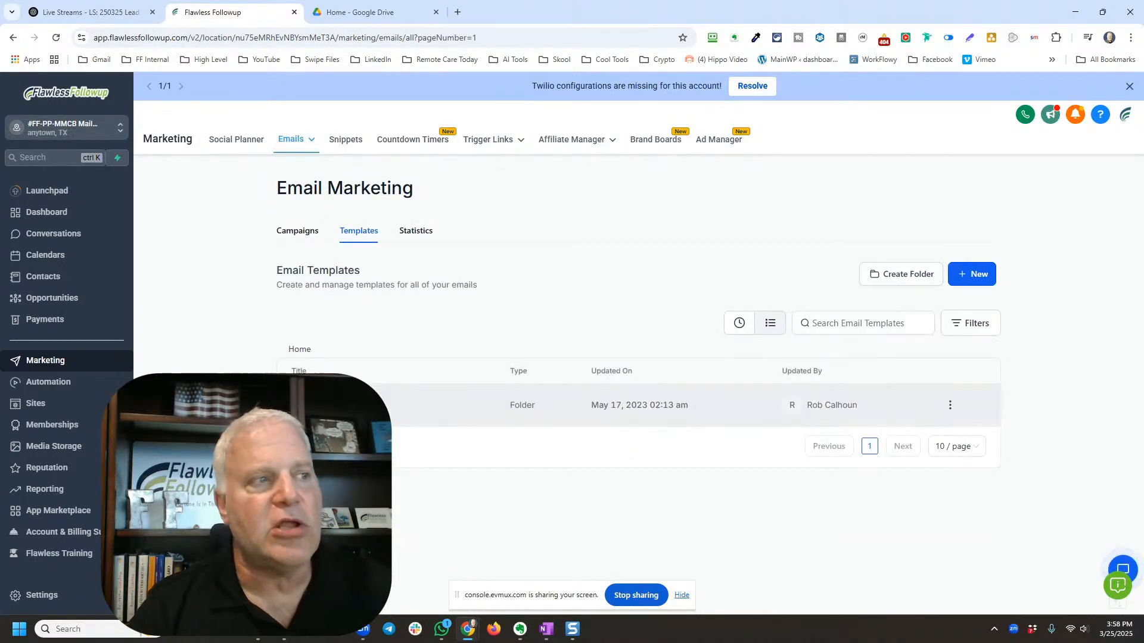
click(382, 405)
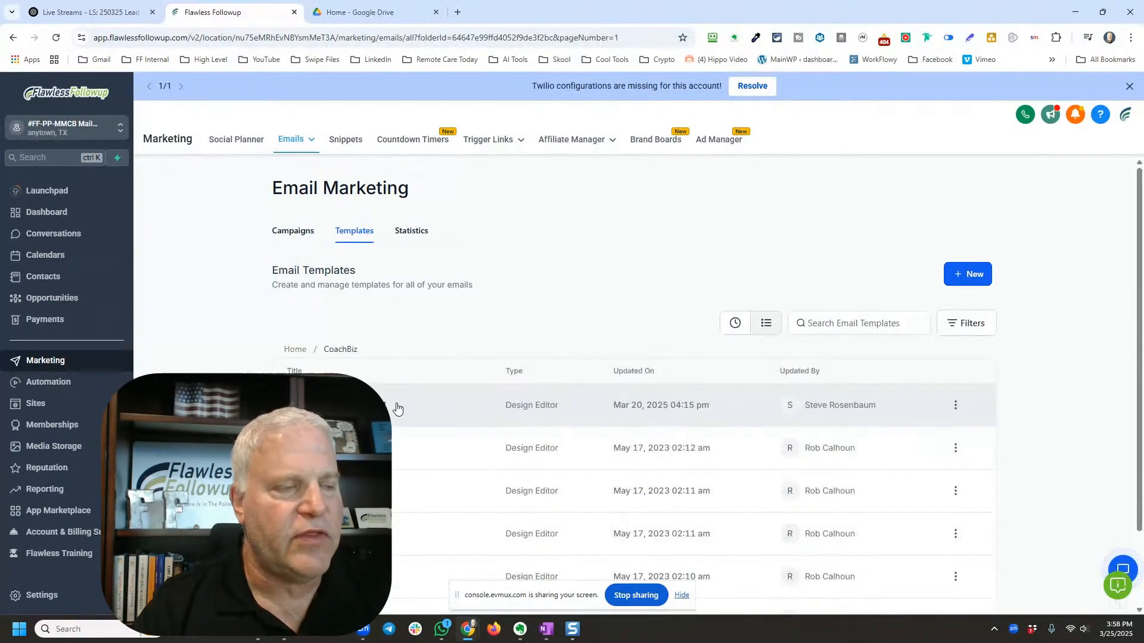
scroll(398, 413, down, 1)
scroll(399, 413, down, 1)
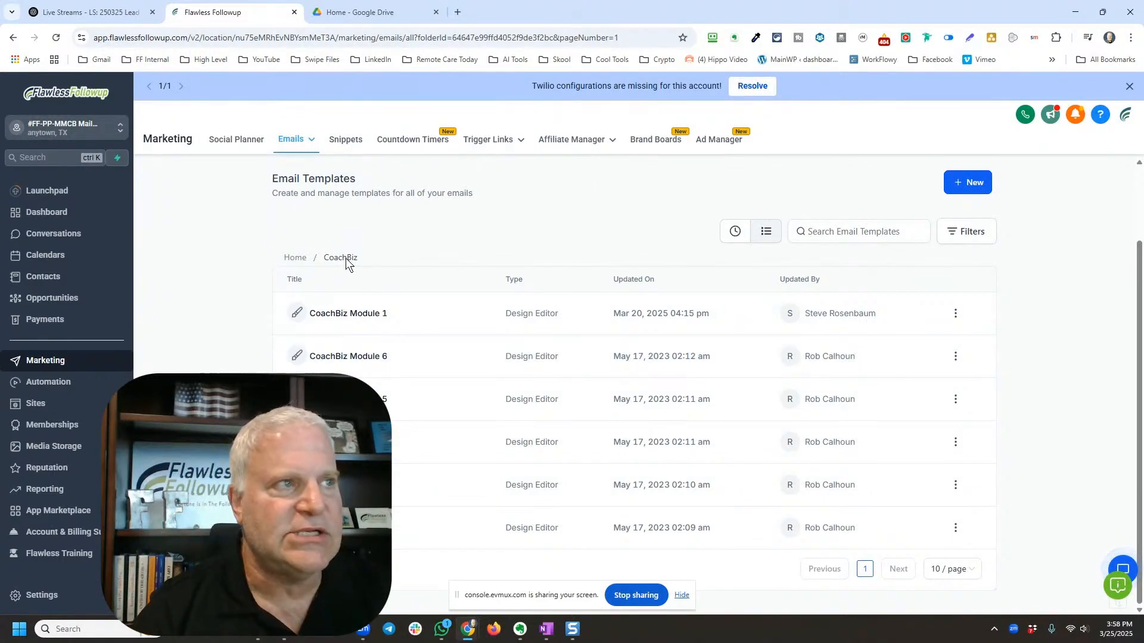
Step: Create a folder named "CoachBiz Marketing" at the home level of the email templates
click(302, 257)
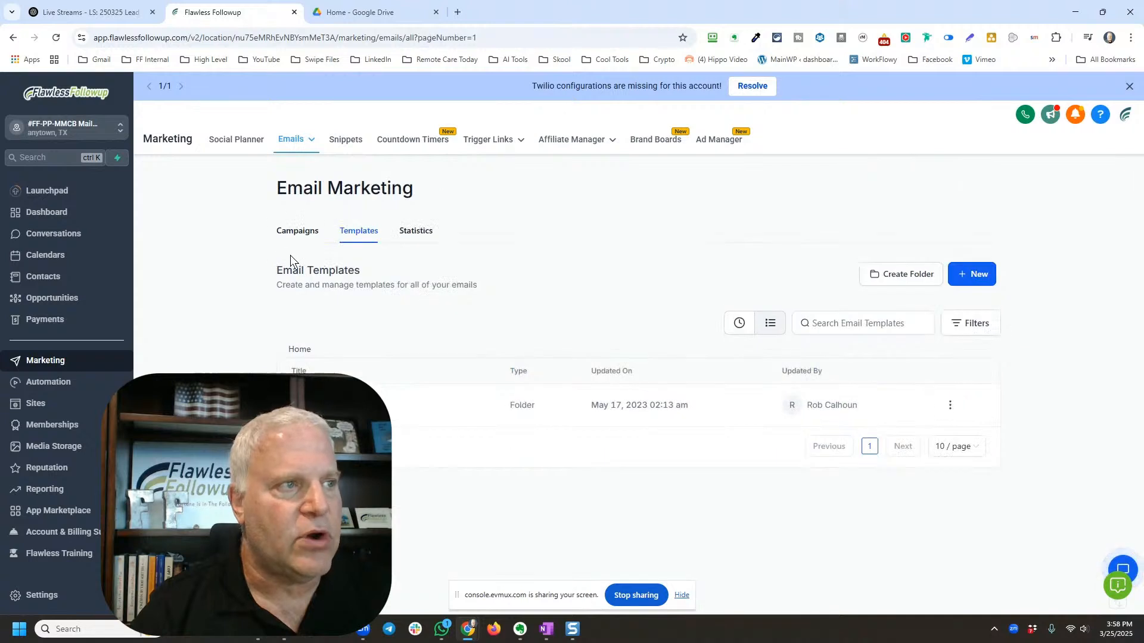
click(917, 280)
click(581, 387)
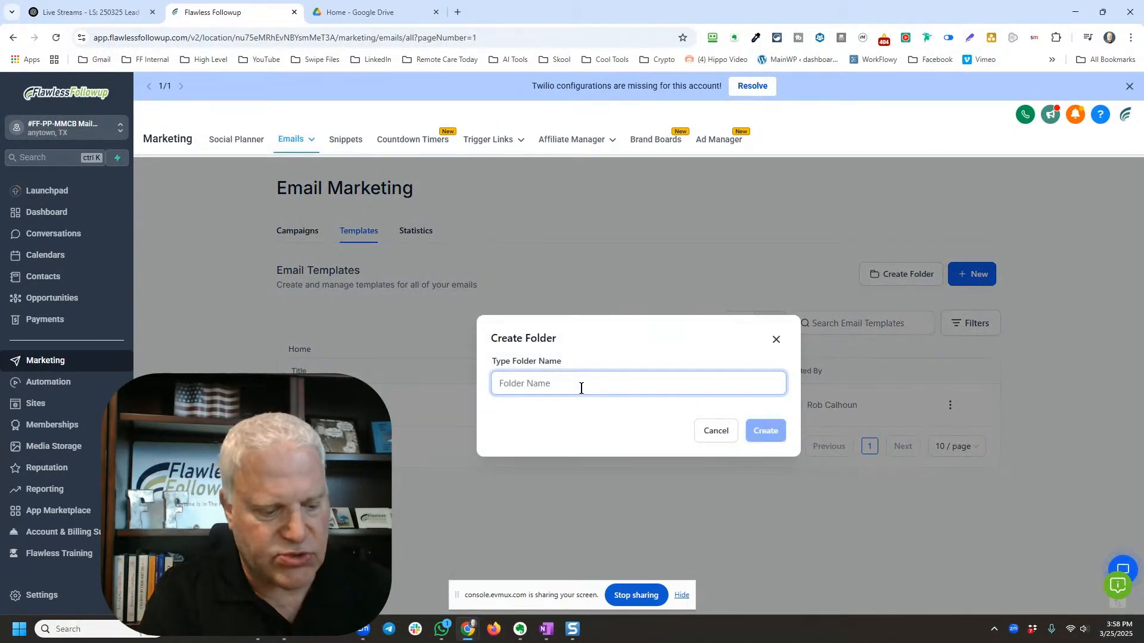
text(CoachBiz Marketing)
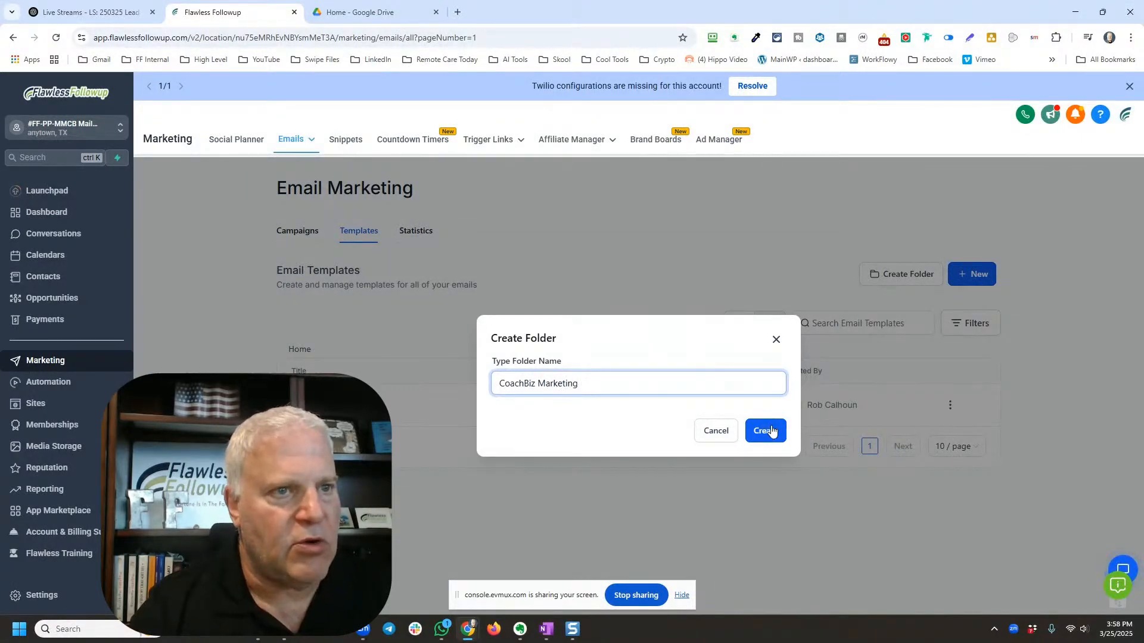
click(771, 431)
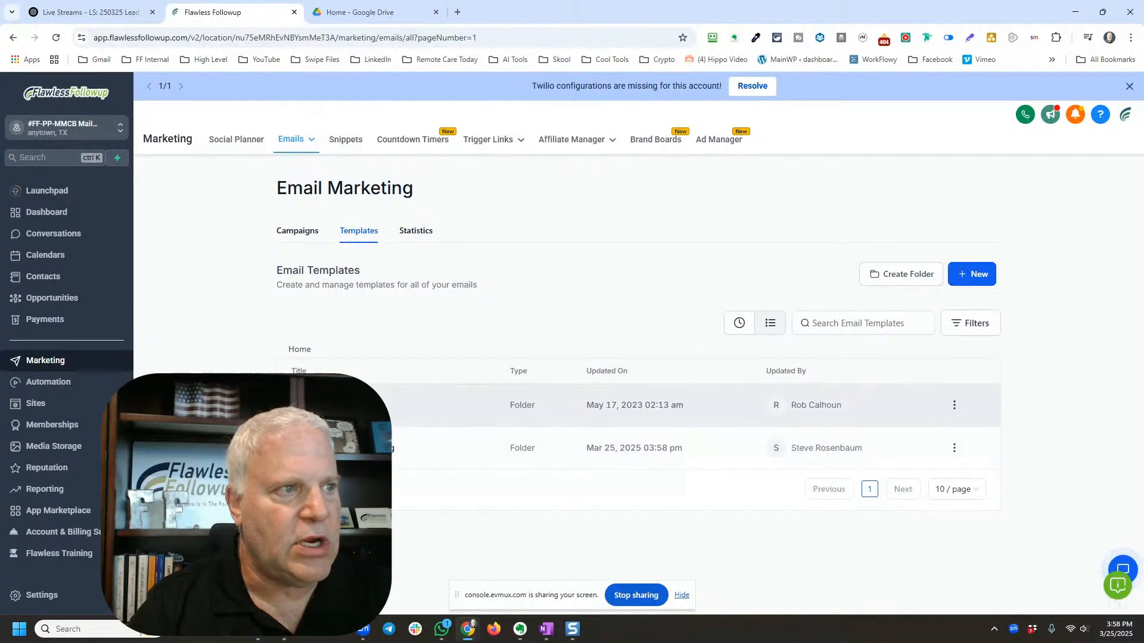
Step: Clone the CoachBiz Module 1 email template as "CoachBiz Marketing 1", save the copy and return to the template list
click(320, 405)
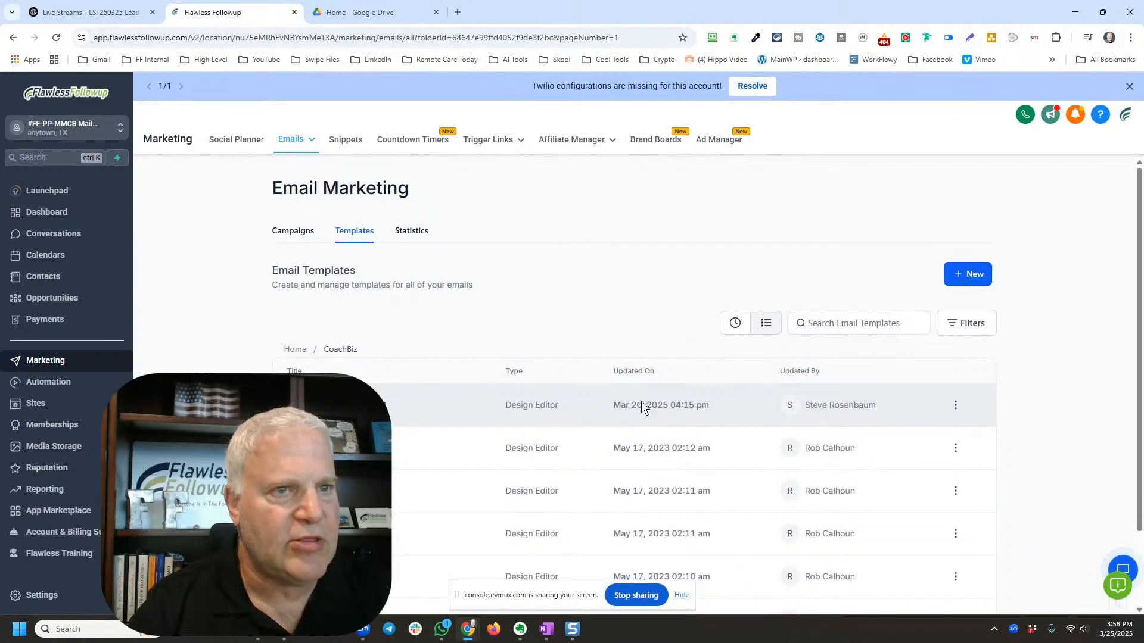
click(955, 406)
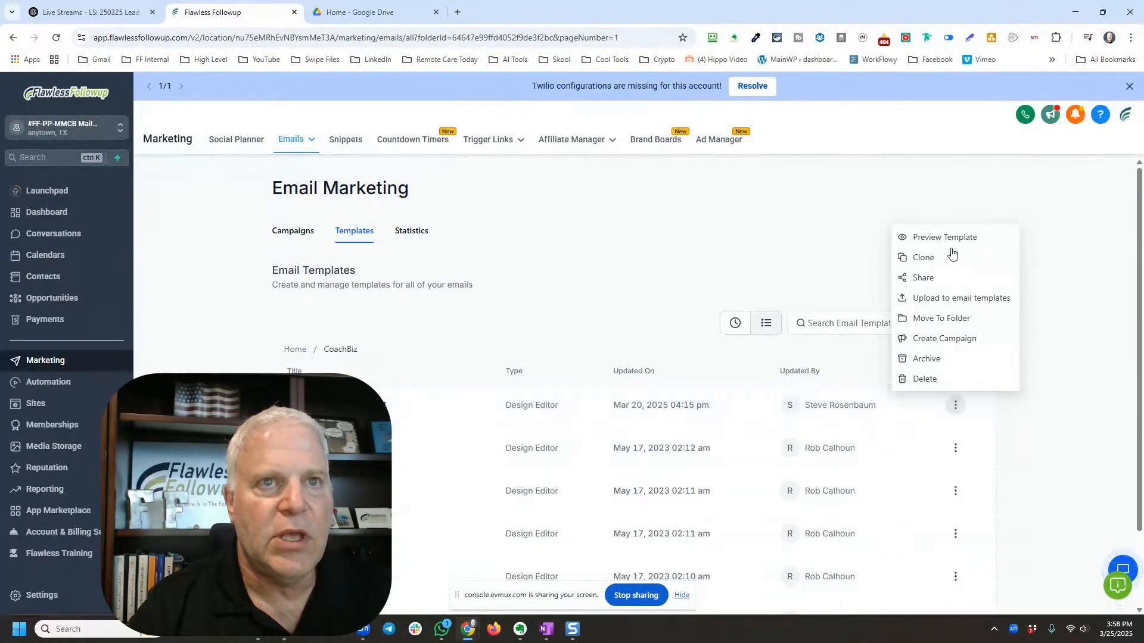
click(939, 260)
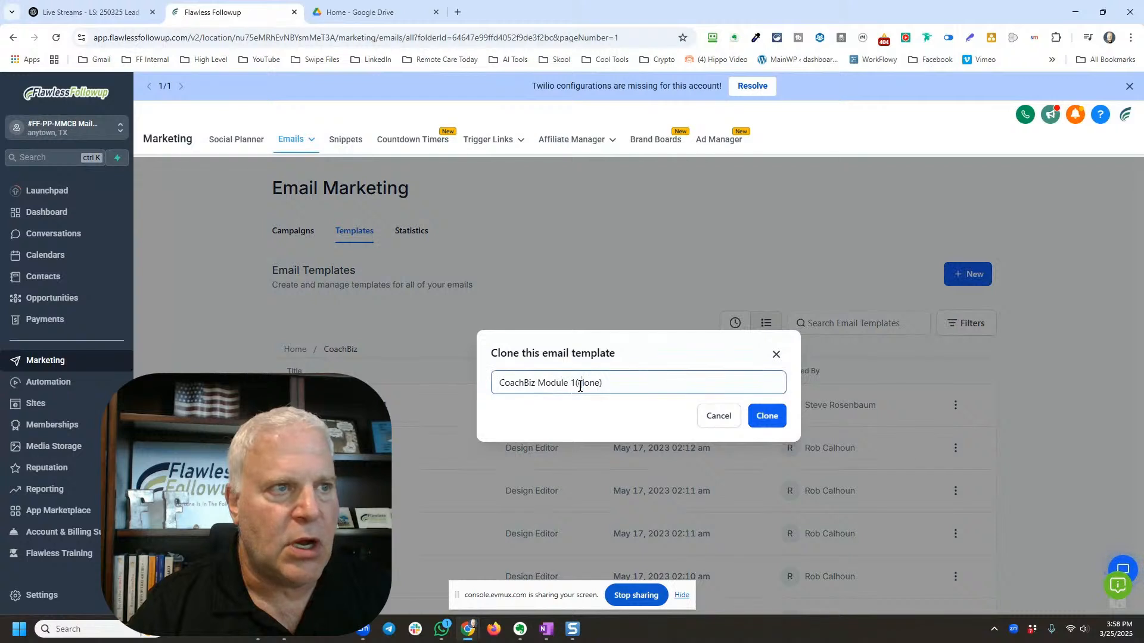
double_click(543, 386)
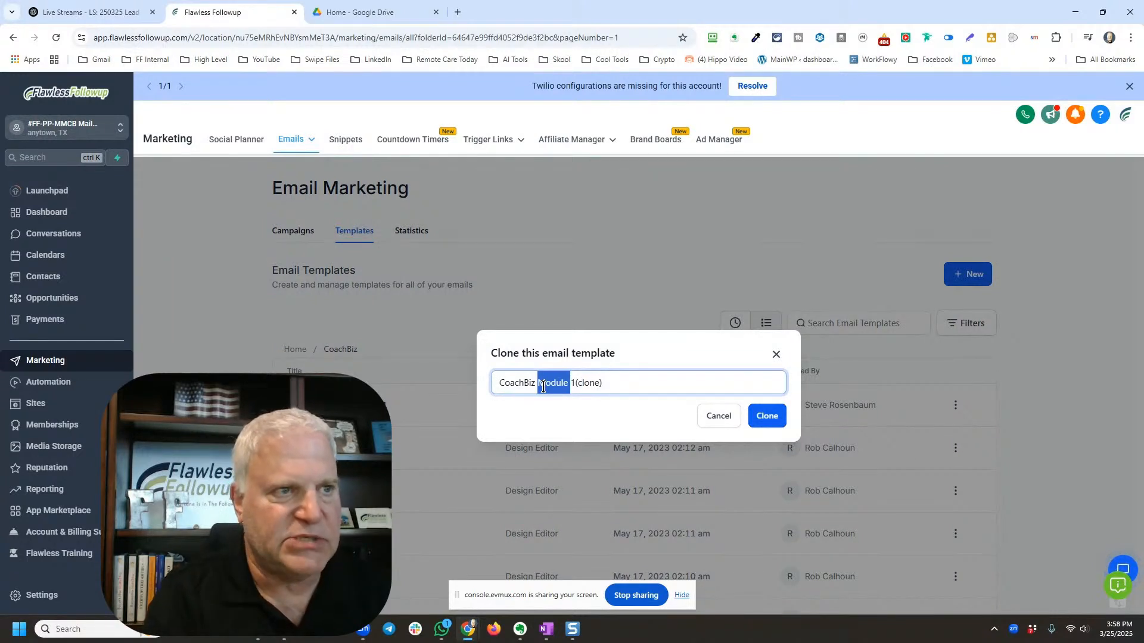
text(Marketing)
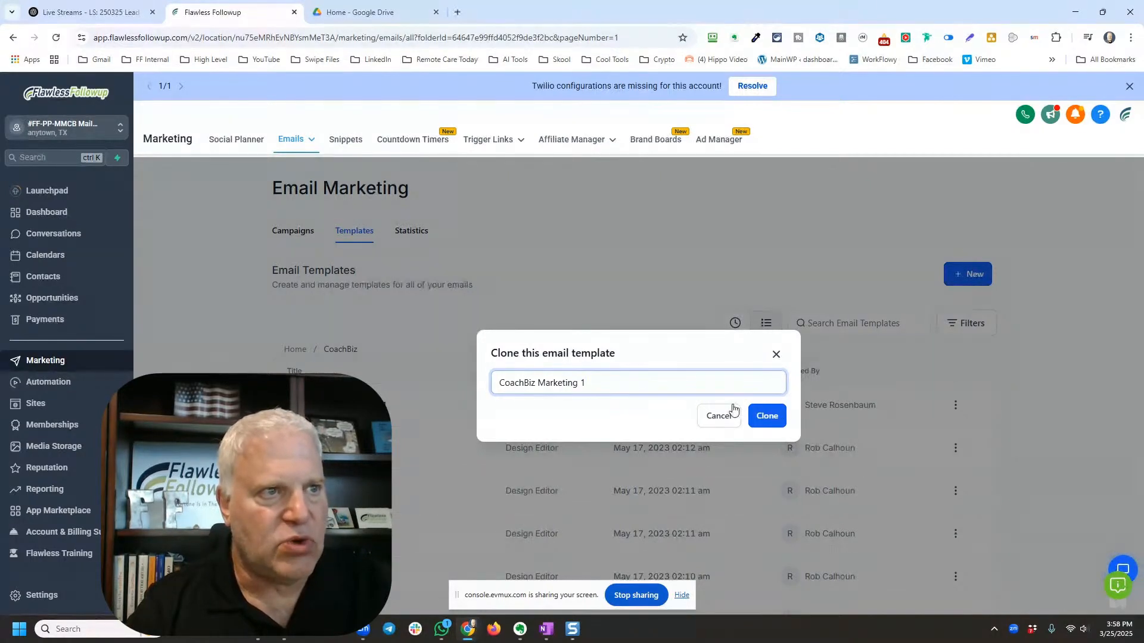
click(766, 419)
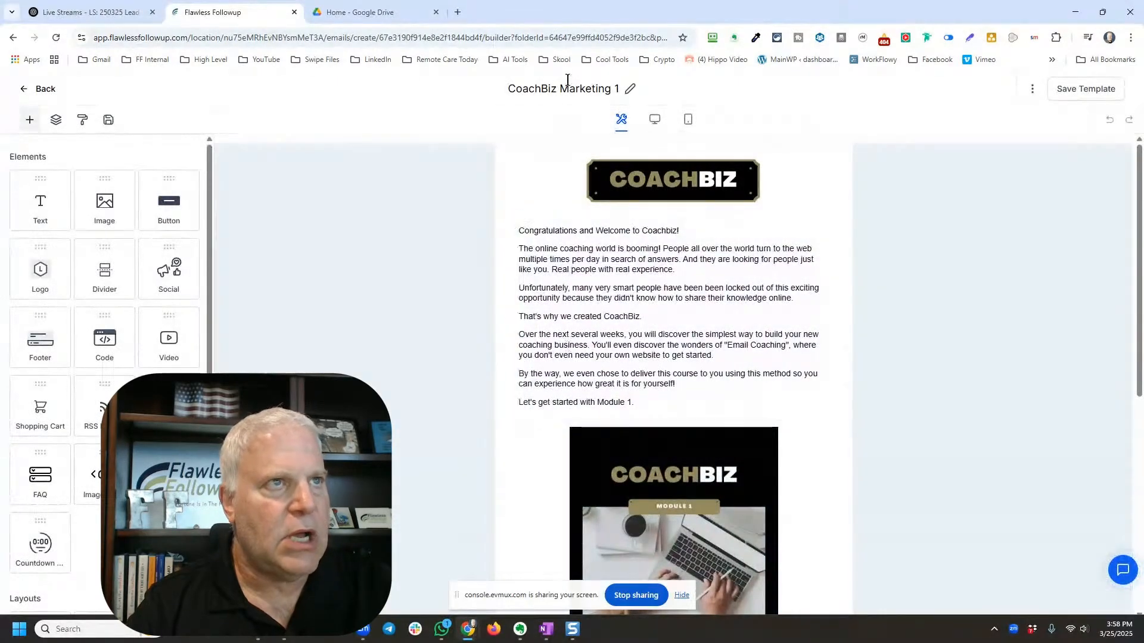
click(1090, 91)
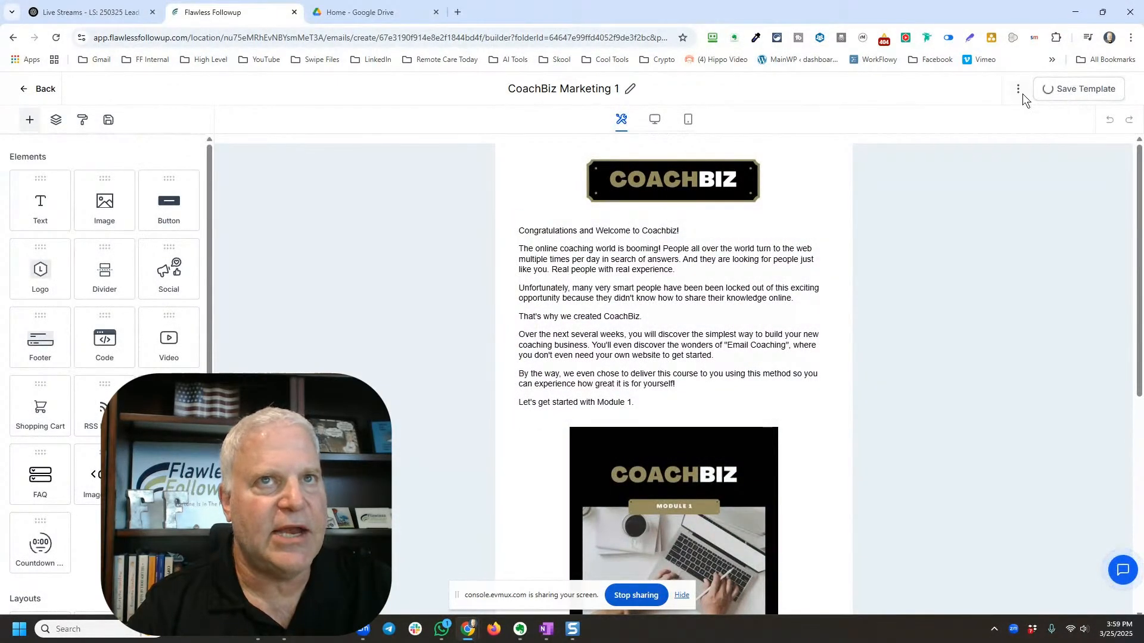
click(46, 89)
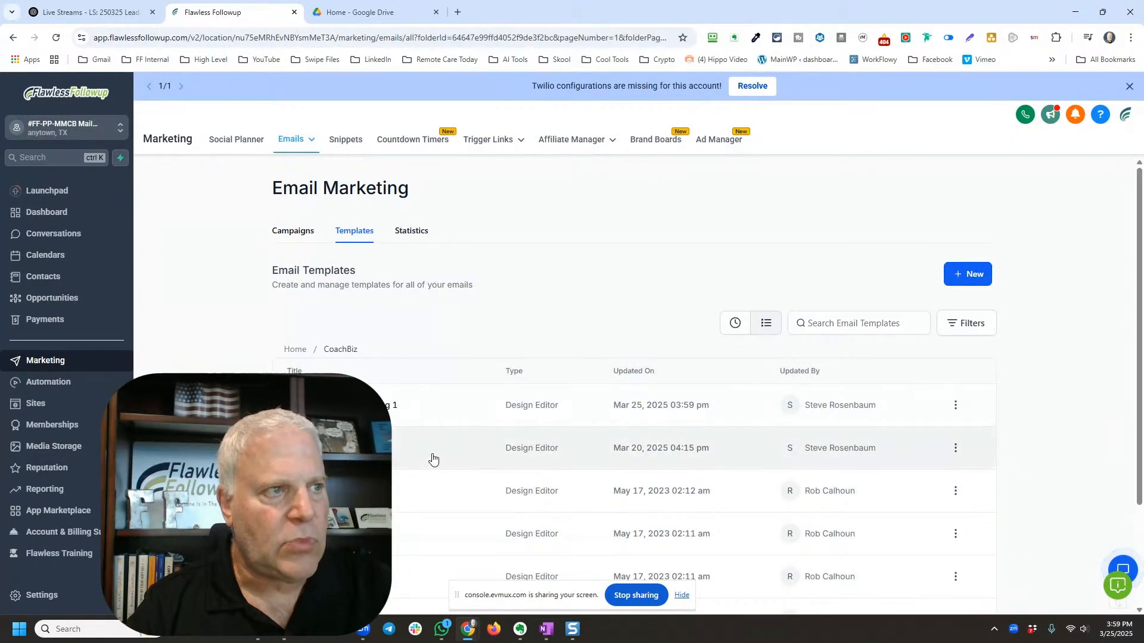
Step: Move the CoachBiz Marketing 1 template to the CoachBiz Marketing folder and open that folder
scroll(423, 429, down, 1)
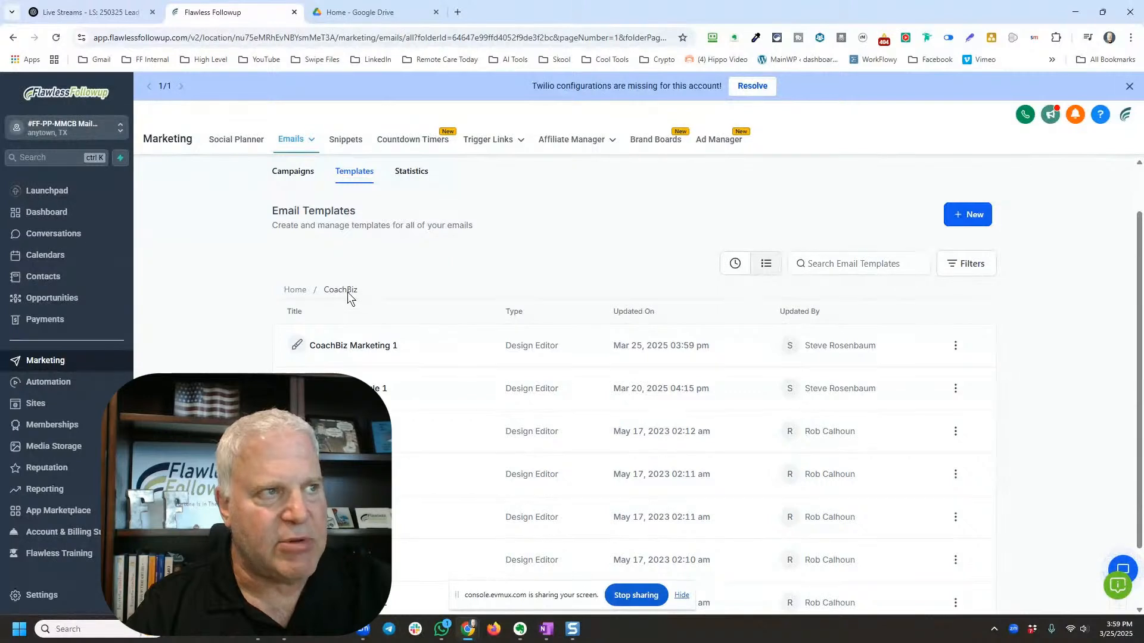
scroll(357, 316, down, 1)
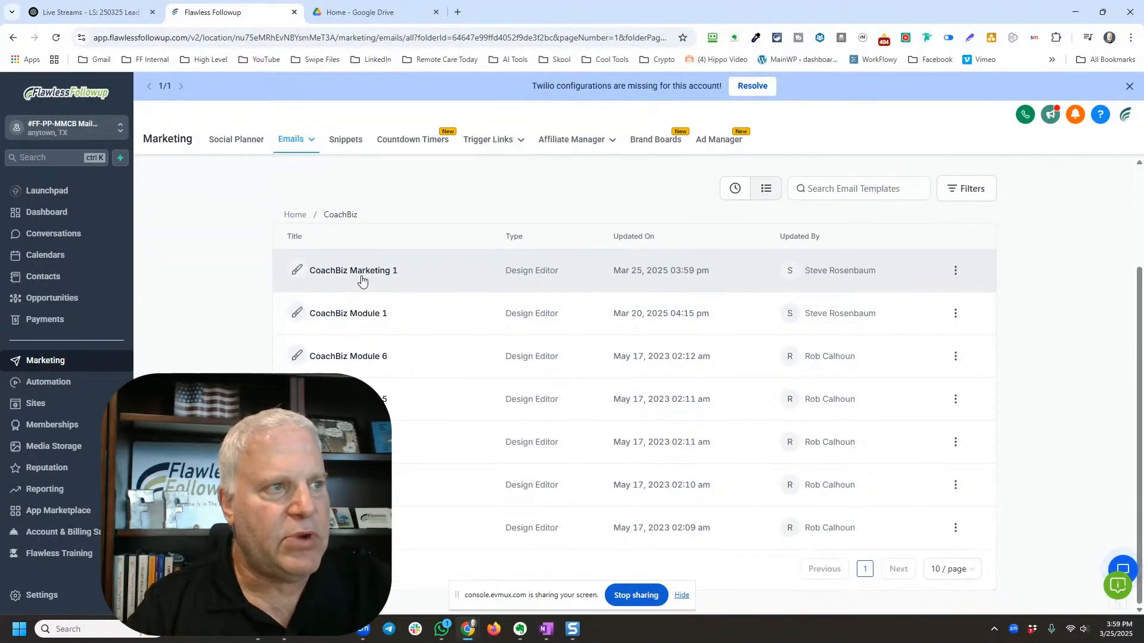
click(955, 272)
click(932, 377)
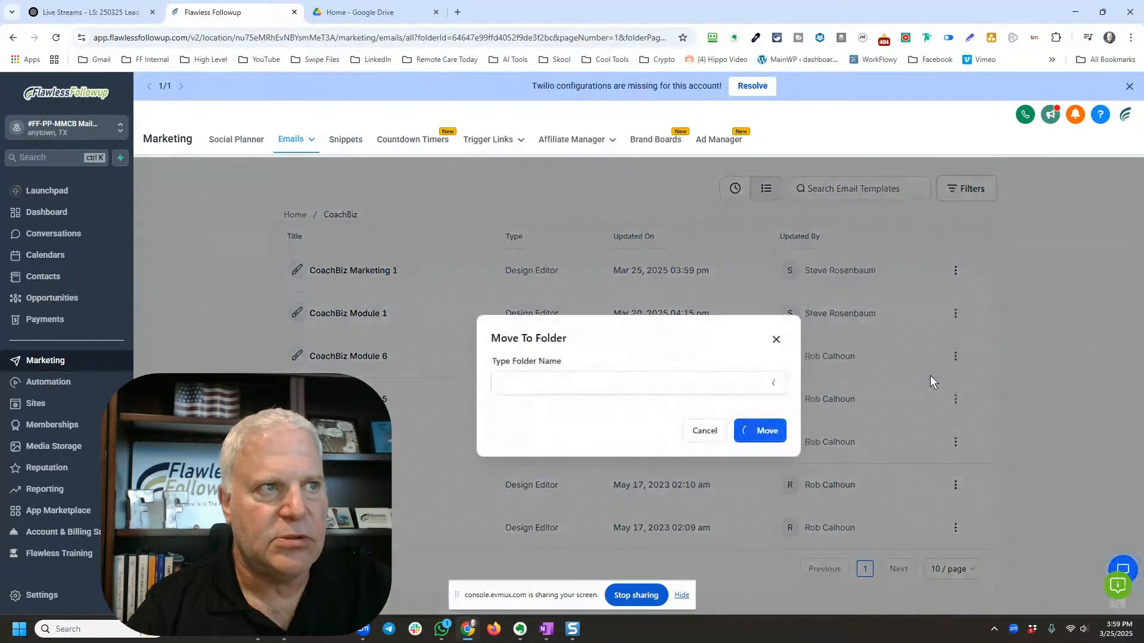
click(669, 392)
click(569, 433)
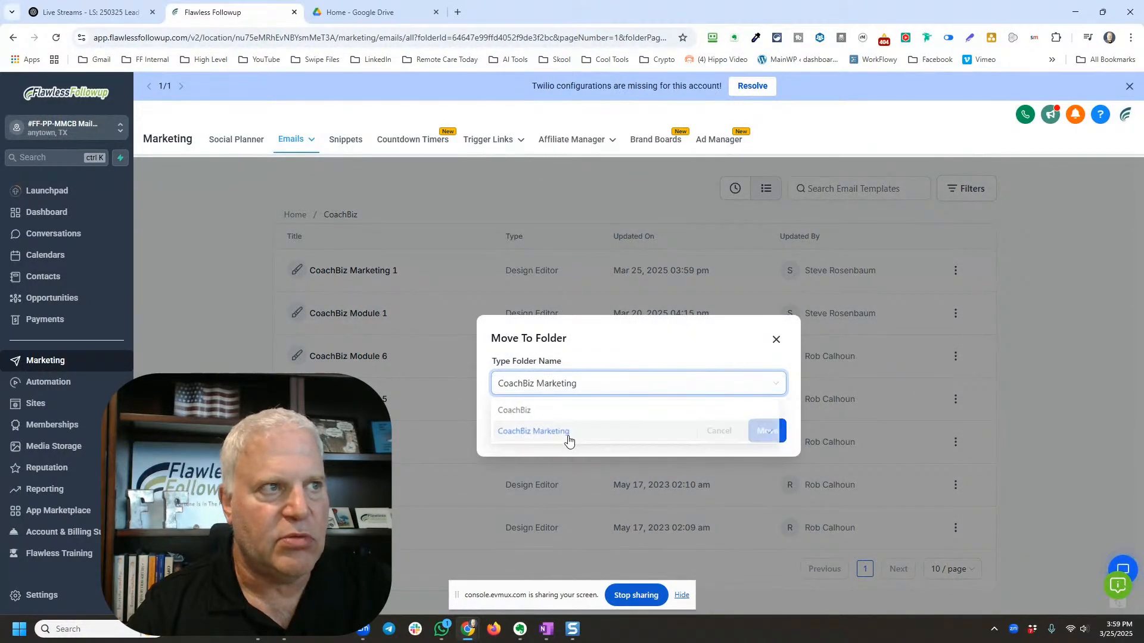
click(767, 431)
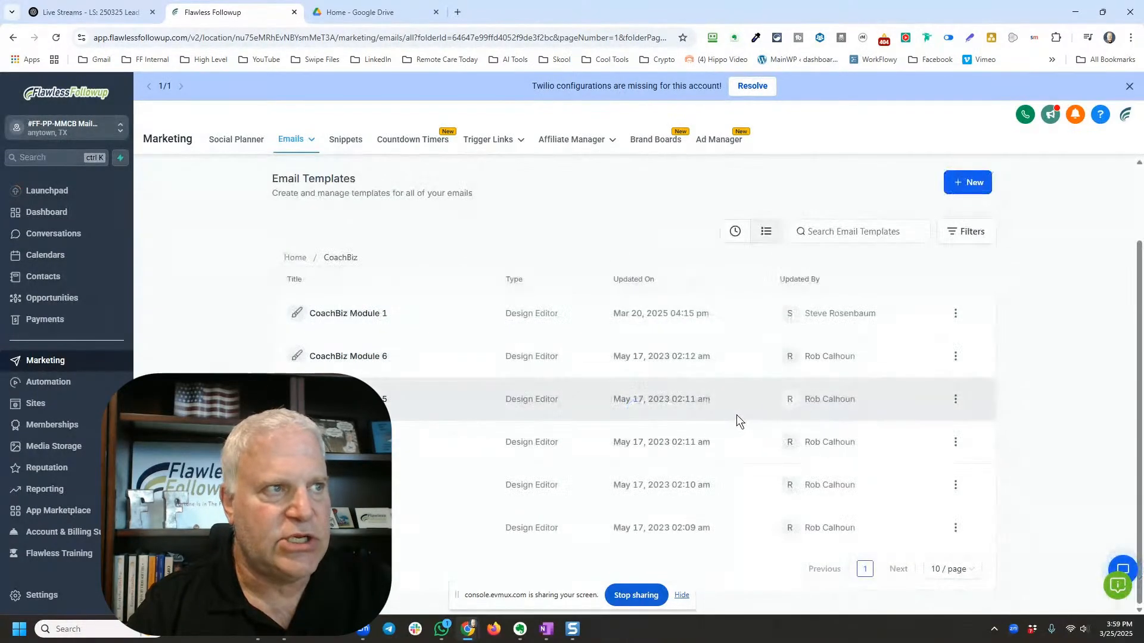
click(295, 258)
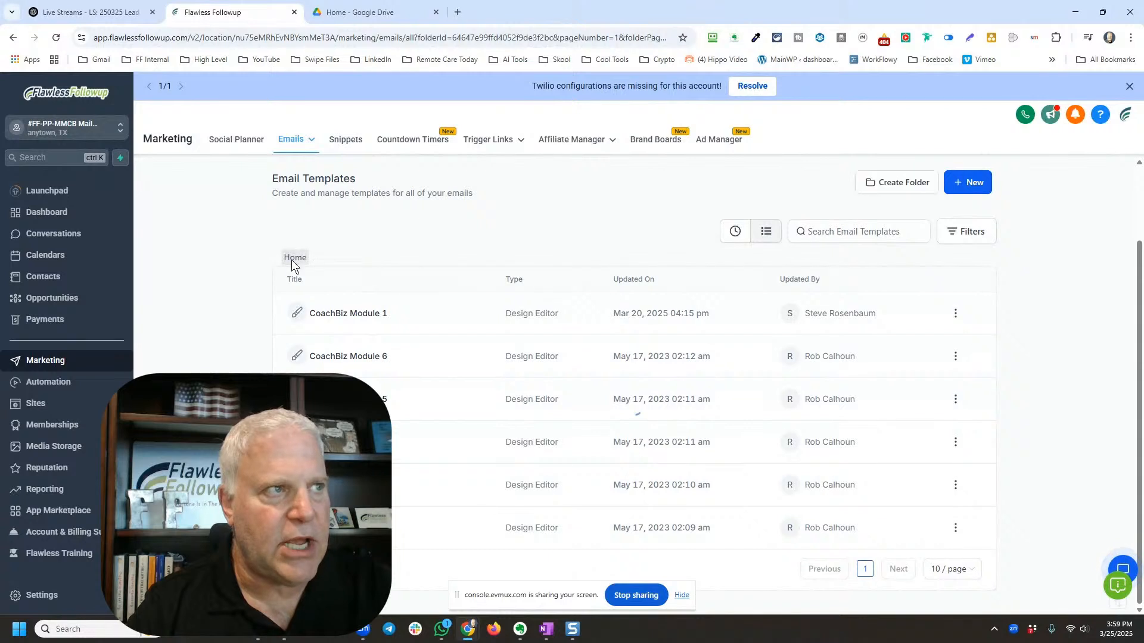
click(387, 448)
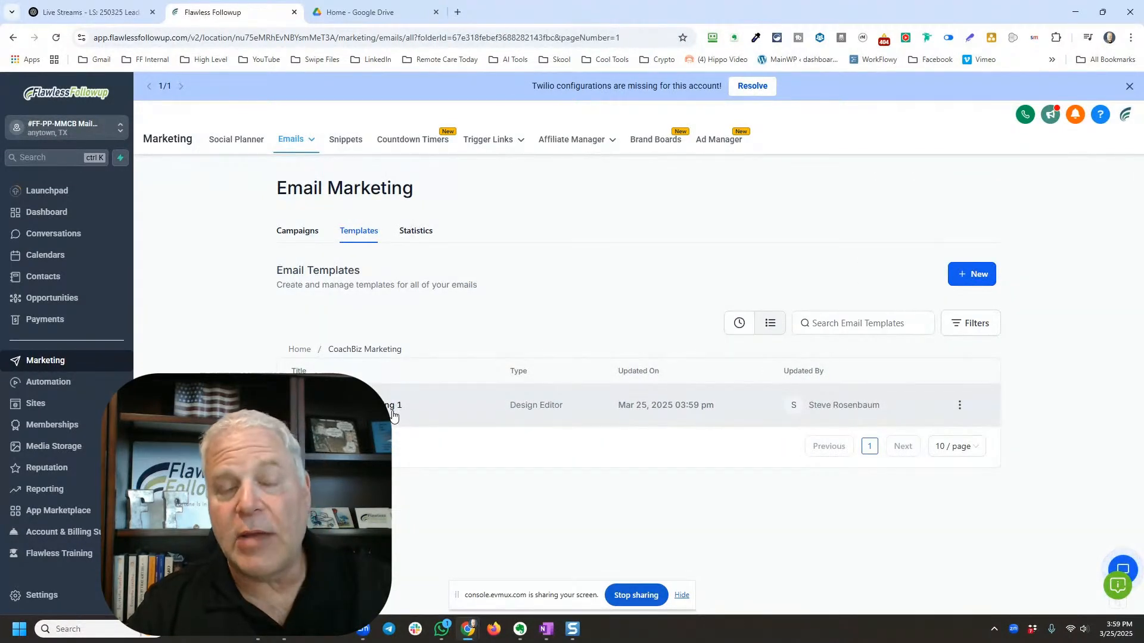
Step: Rename the original CoachBiz template folder as "CoachBiz Delivery"
click(298, 351)
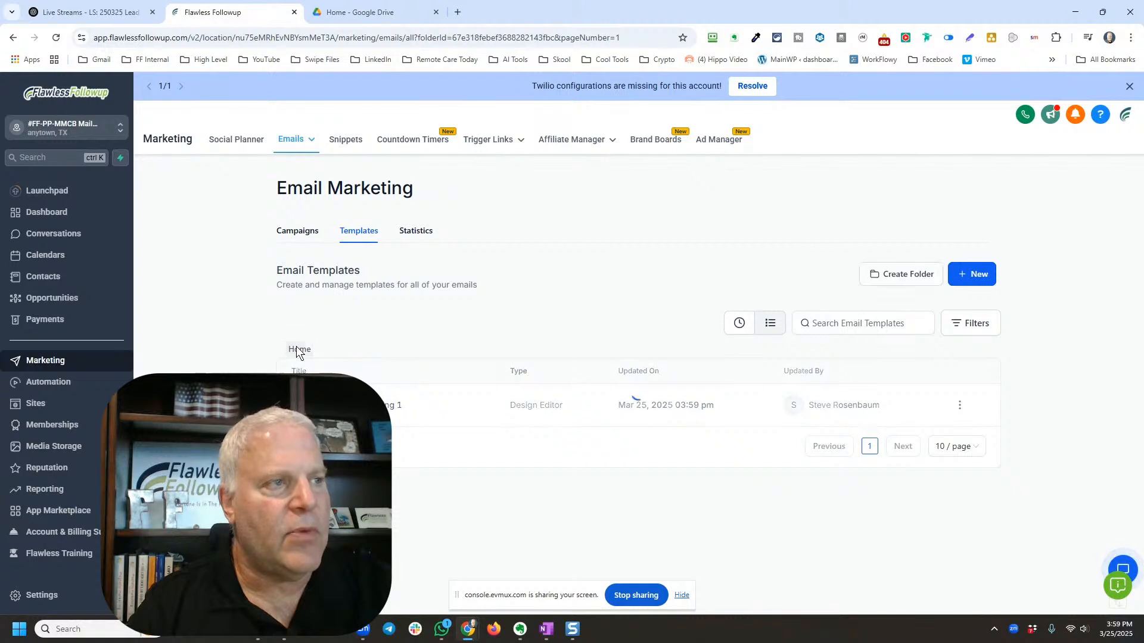
click(954, 405)
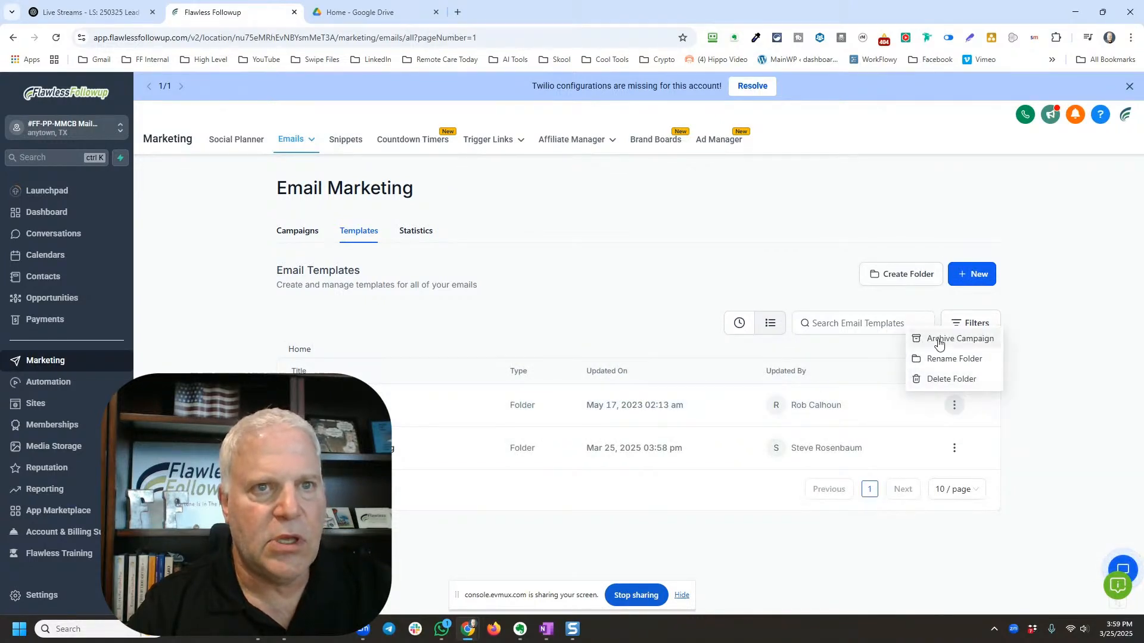
click(941, 358)
click(589, 383)
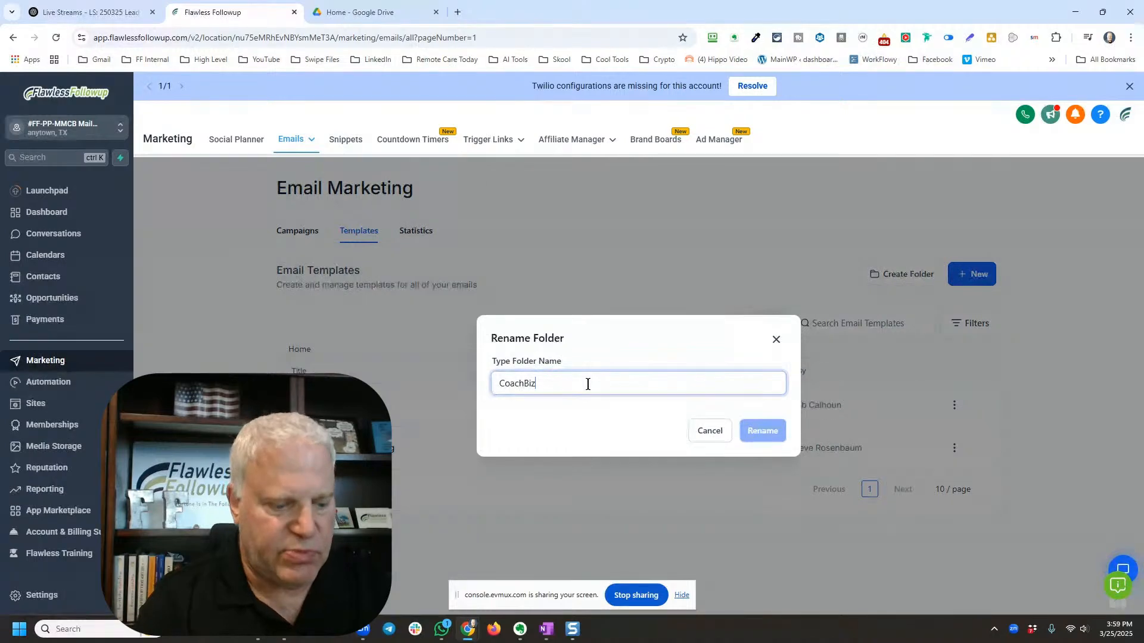
text(Delivery)
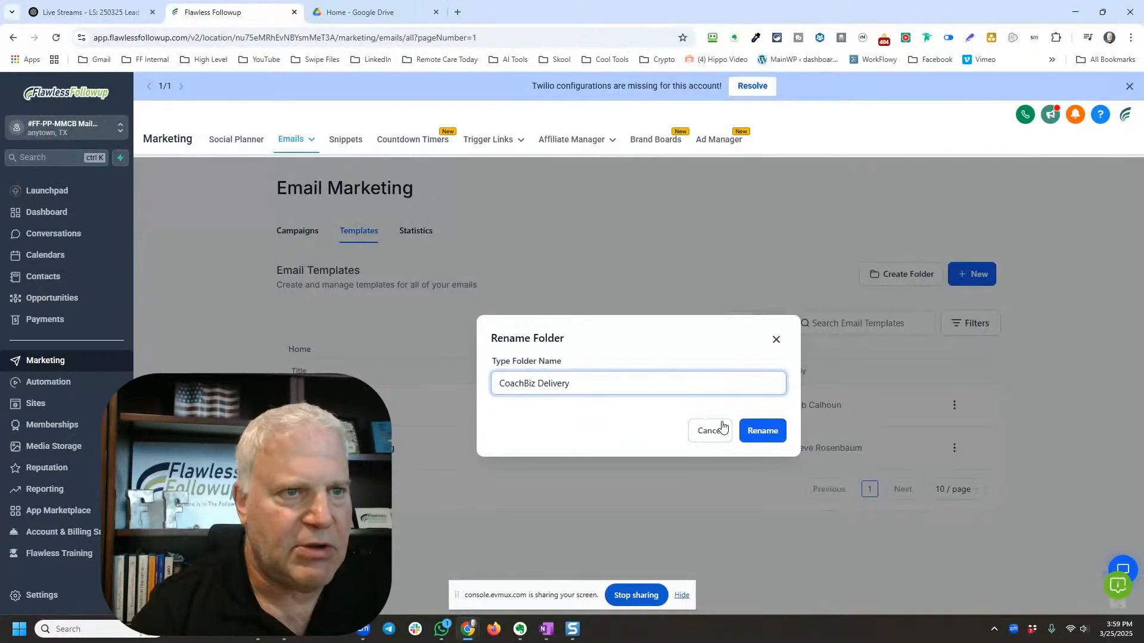
click(758, 430)
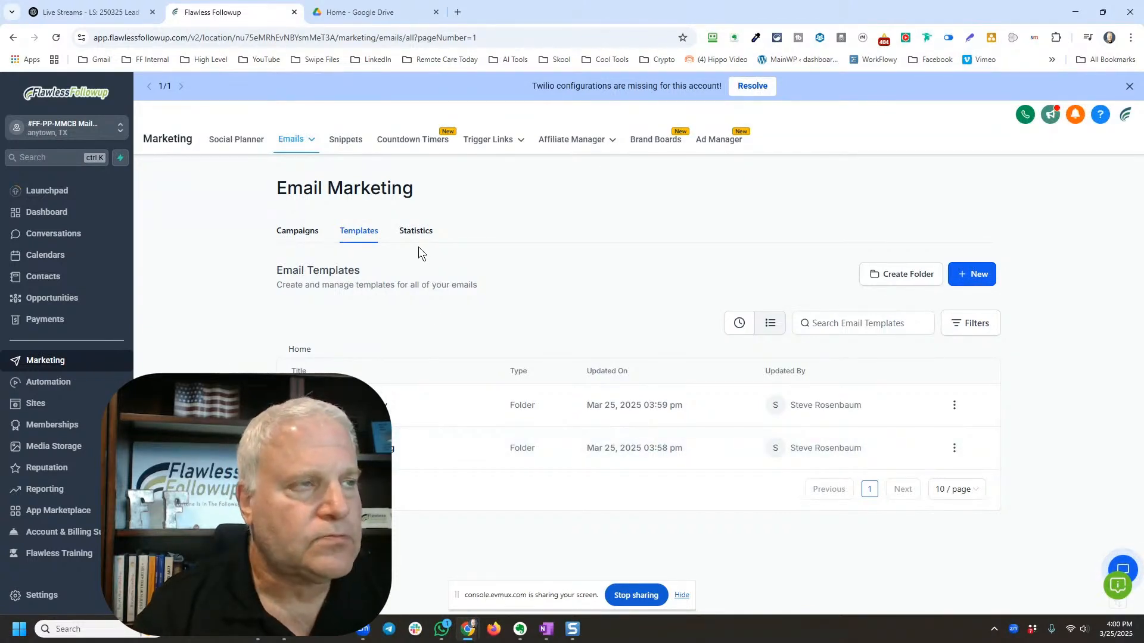
Step: Start a new trigger link in the marketing area and name it "Get CoachBiz"
mouse_move(514, 146)
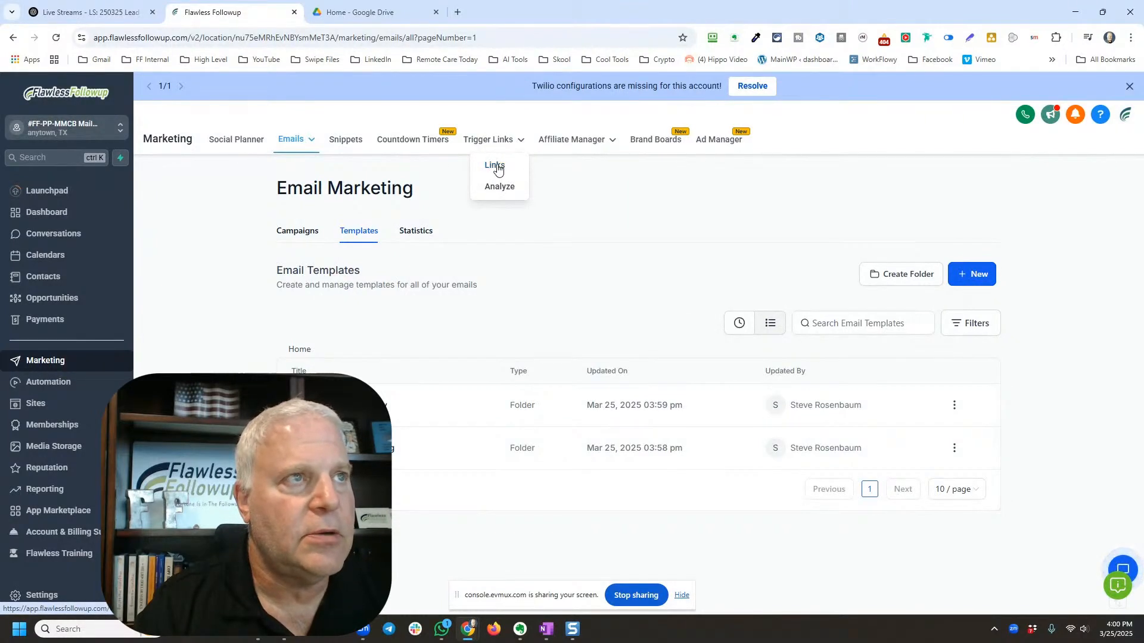
click(497, 169)
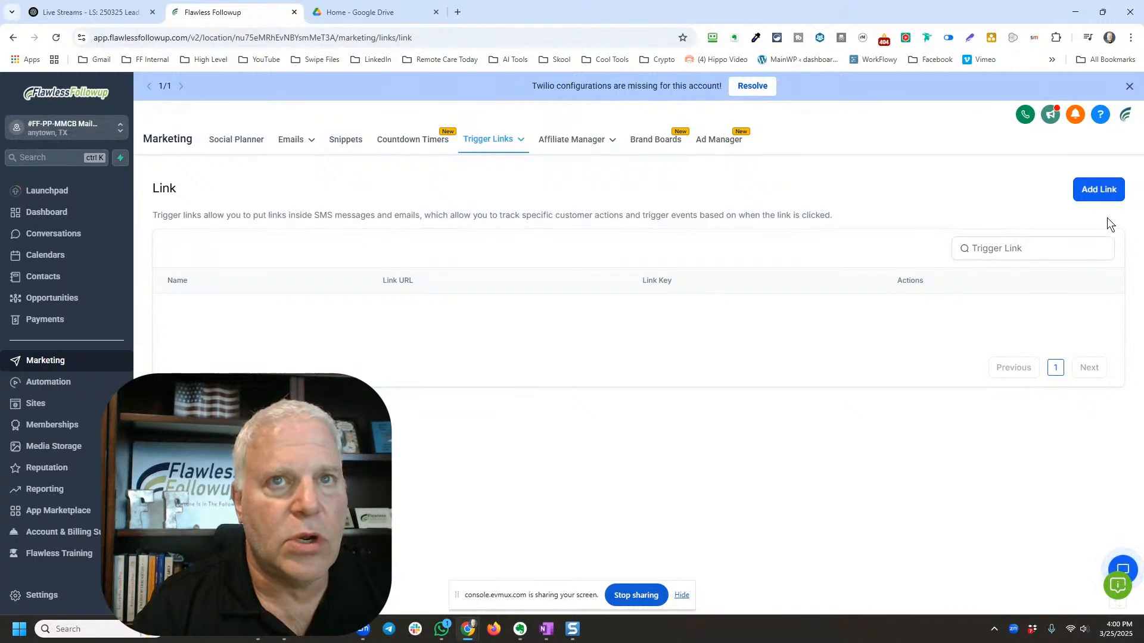
click(1098, 190)
click(615, 403)
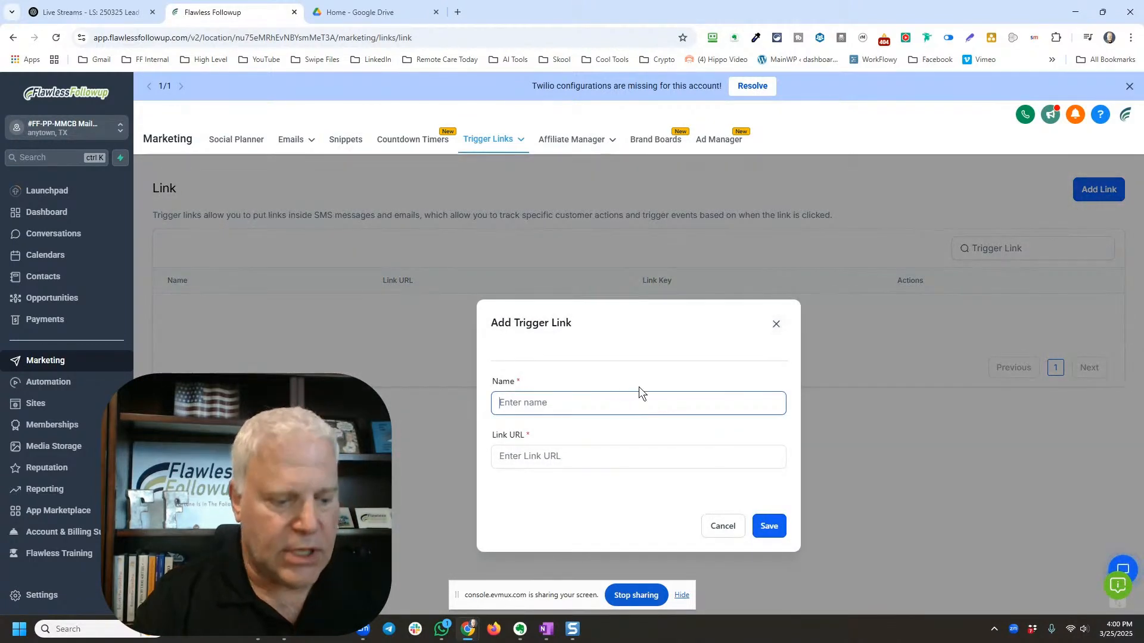
text(Get )
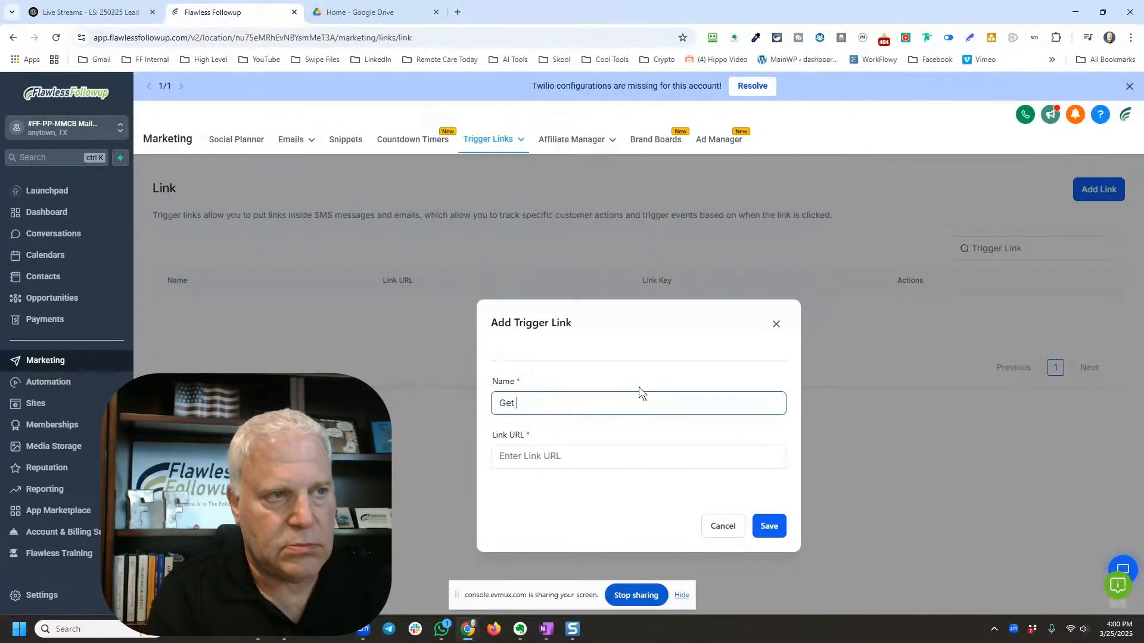
text(CoachBiz)
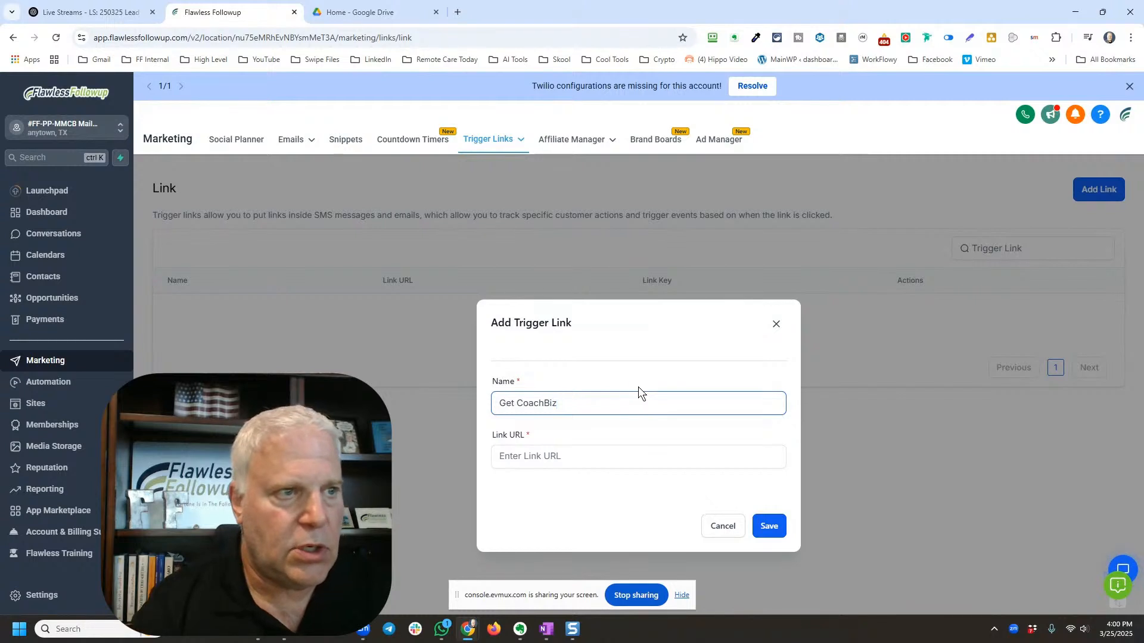
click(592, 461)
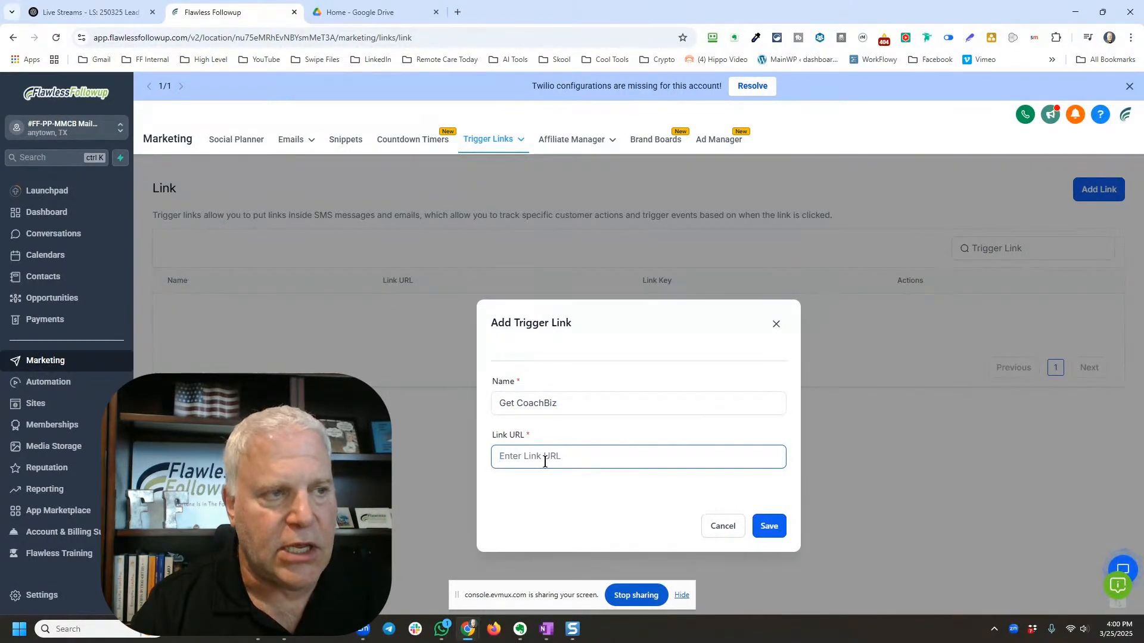
text(g)
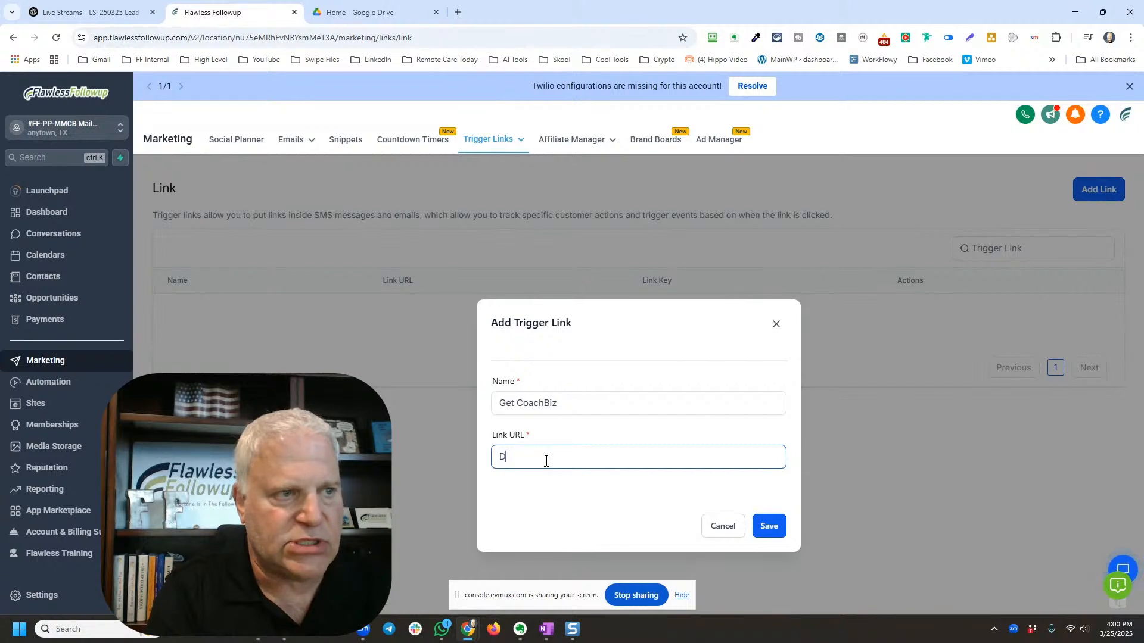
key(BackSpace)
text(http)
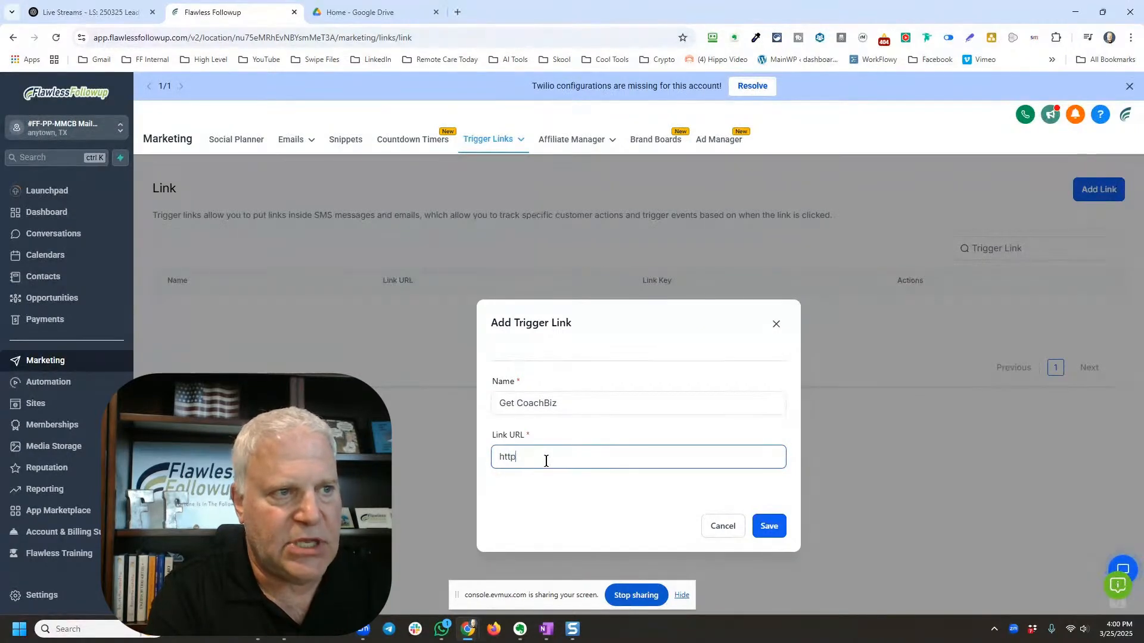
text(s://)
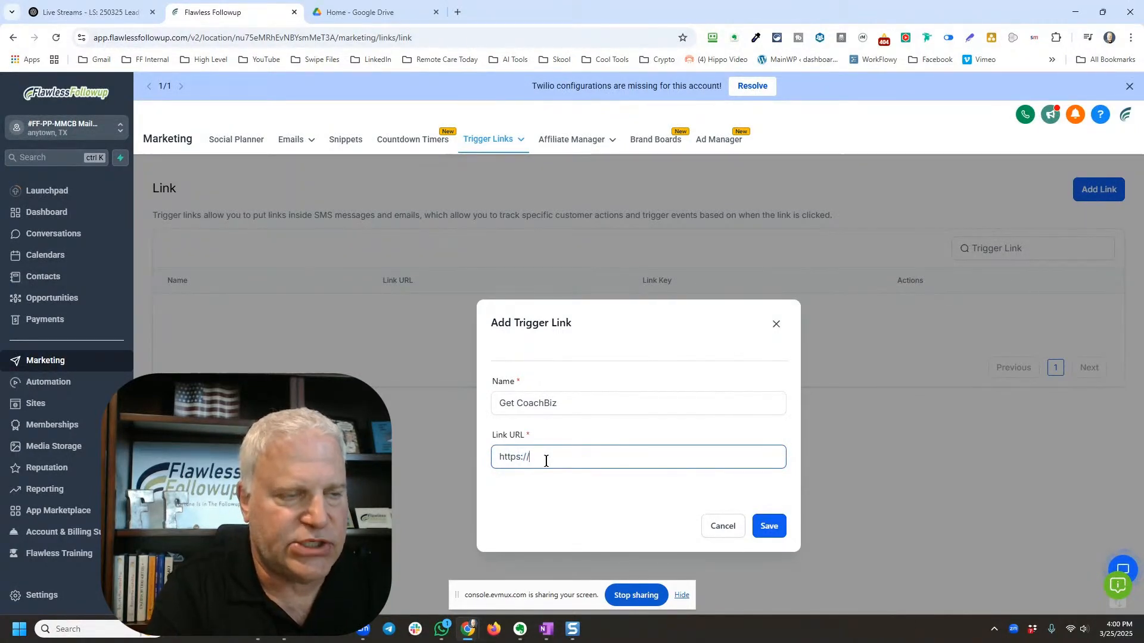
text(Domain.com)
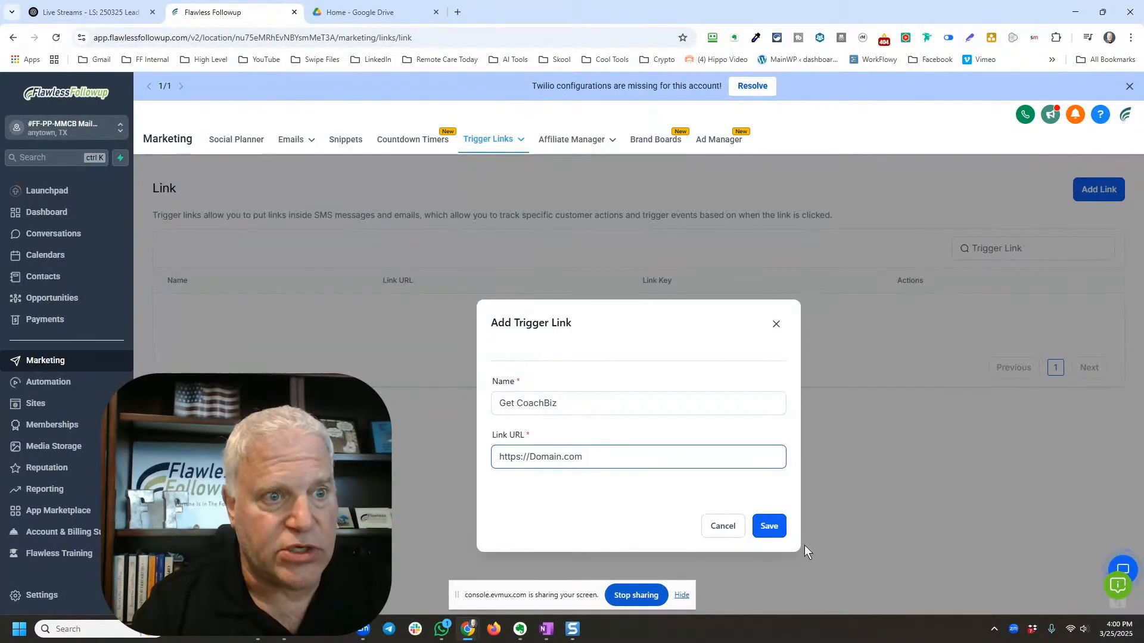
click(775, 532)
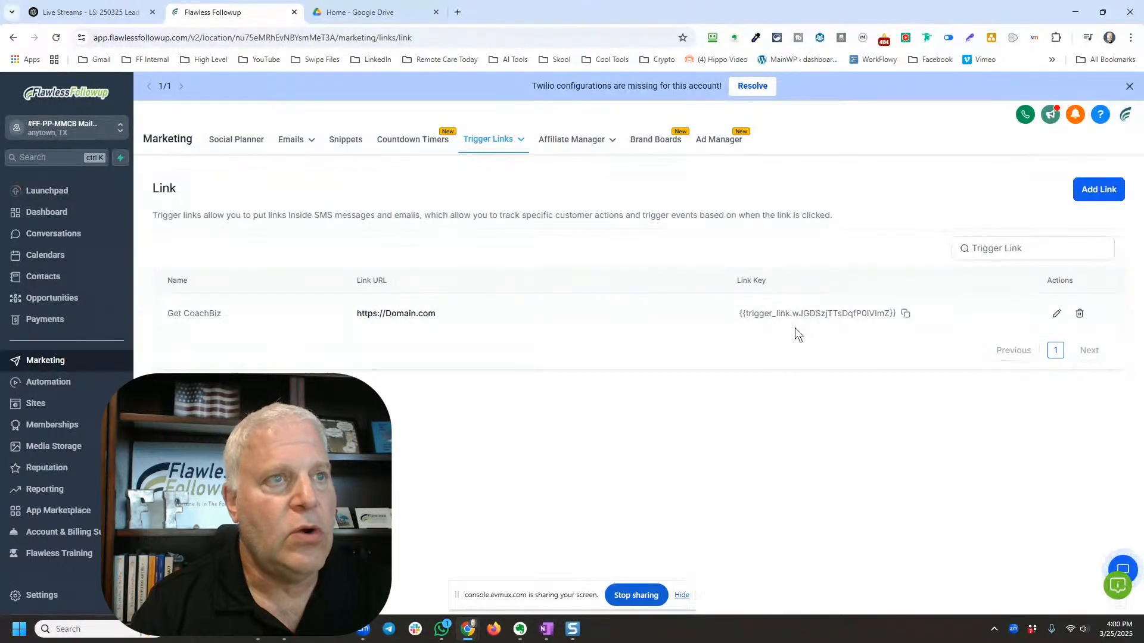
Step: Copy the page URL of the CoachBiz Offer step in the CoachBiz Enrollment funnel
click(39, 406)
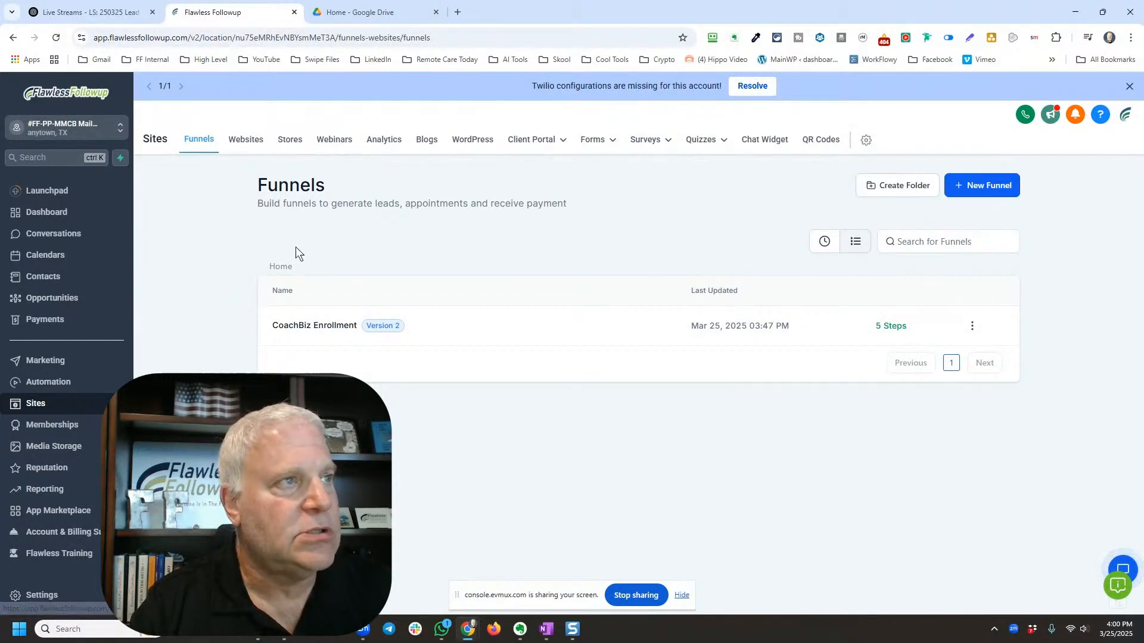
click(321, 329)
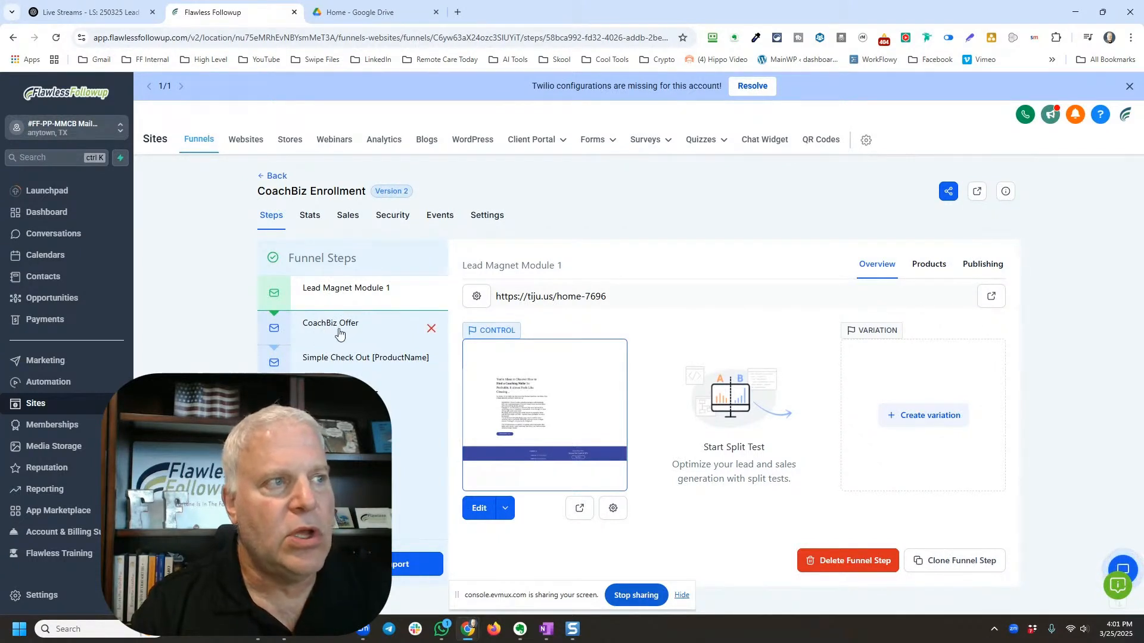
click(307, 328)
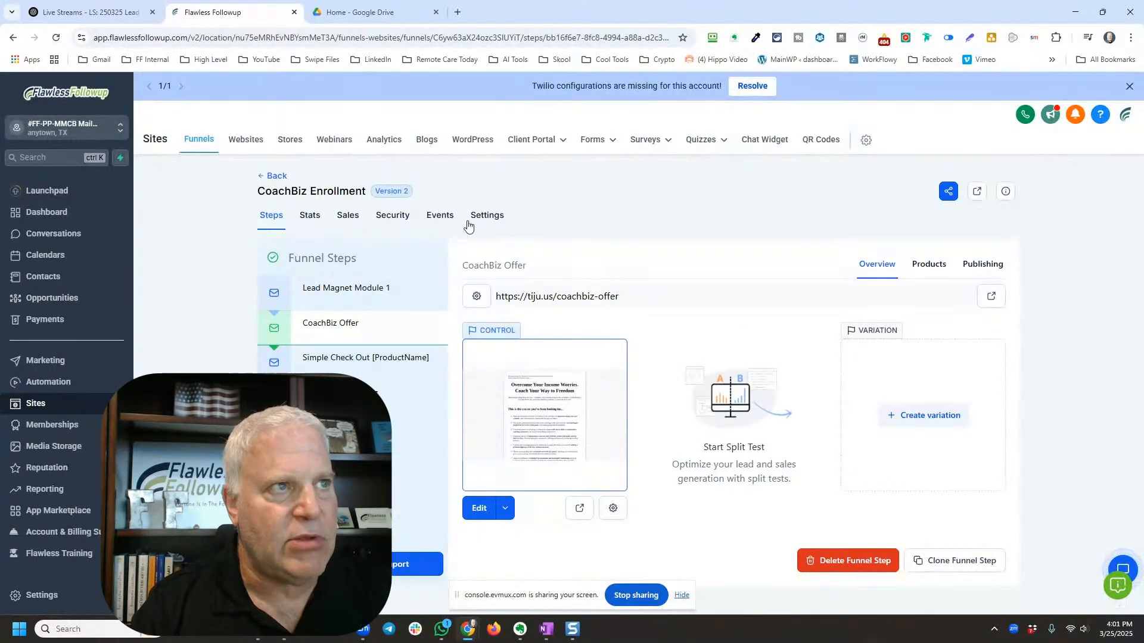
triple_click(560, 298)
right_click(560, 298)
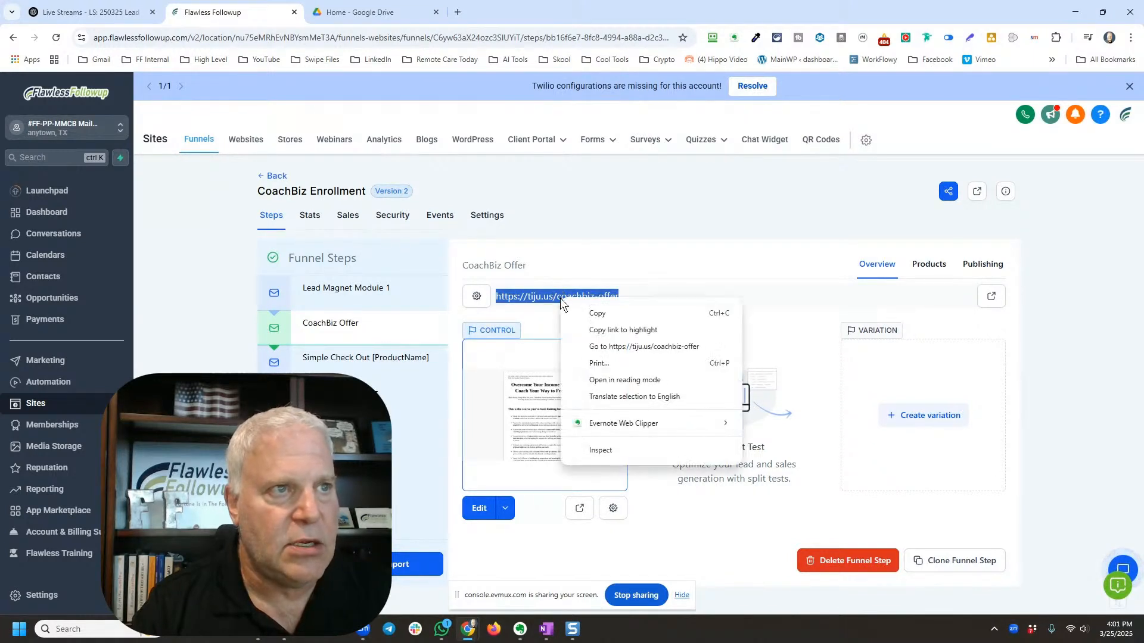
click(595, 317)
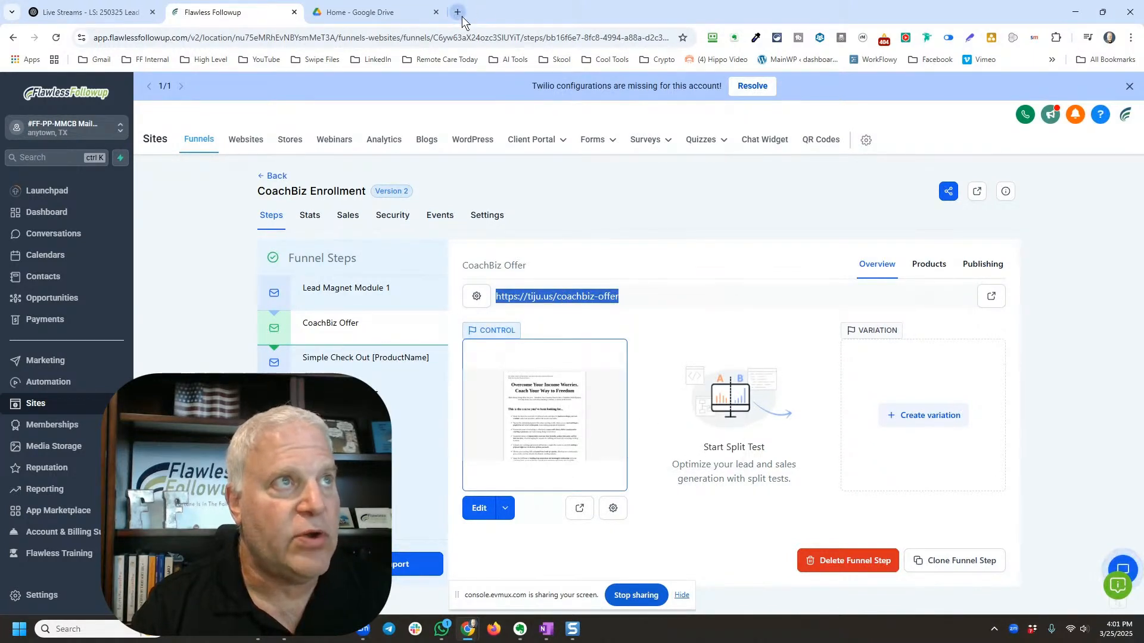
Step: Open the copied CoachBiz offer URL in a new browser tab to check the page
click(461, 15)
click(454, 37)
key(ctrl+v)
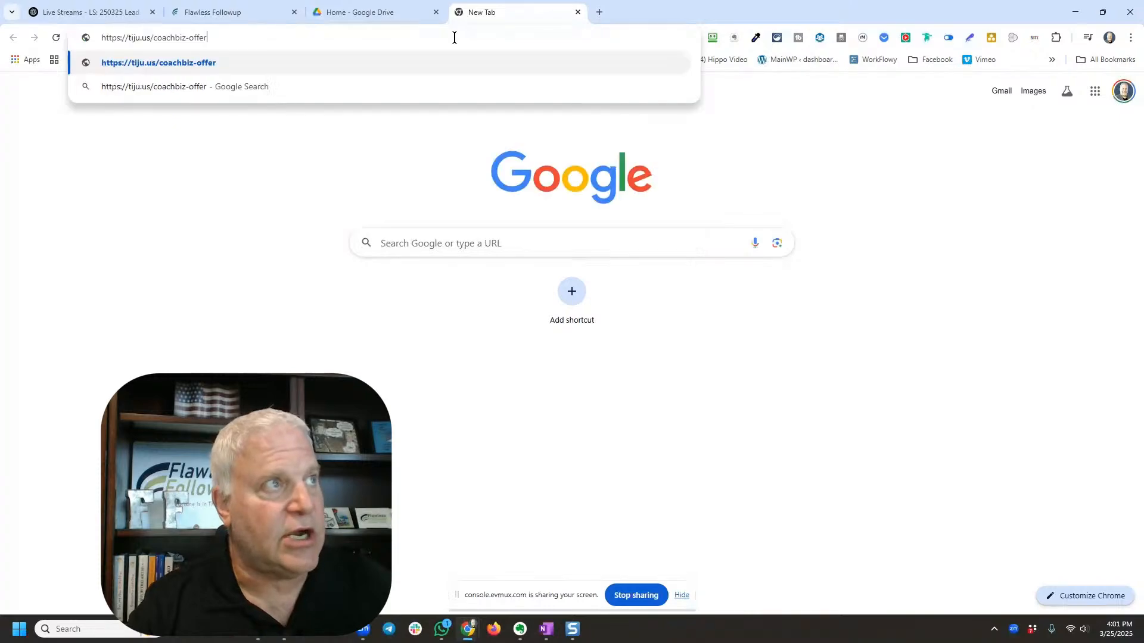
key(Return)
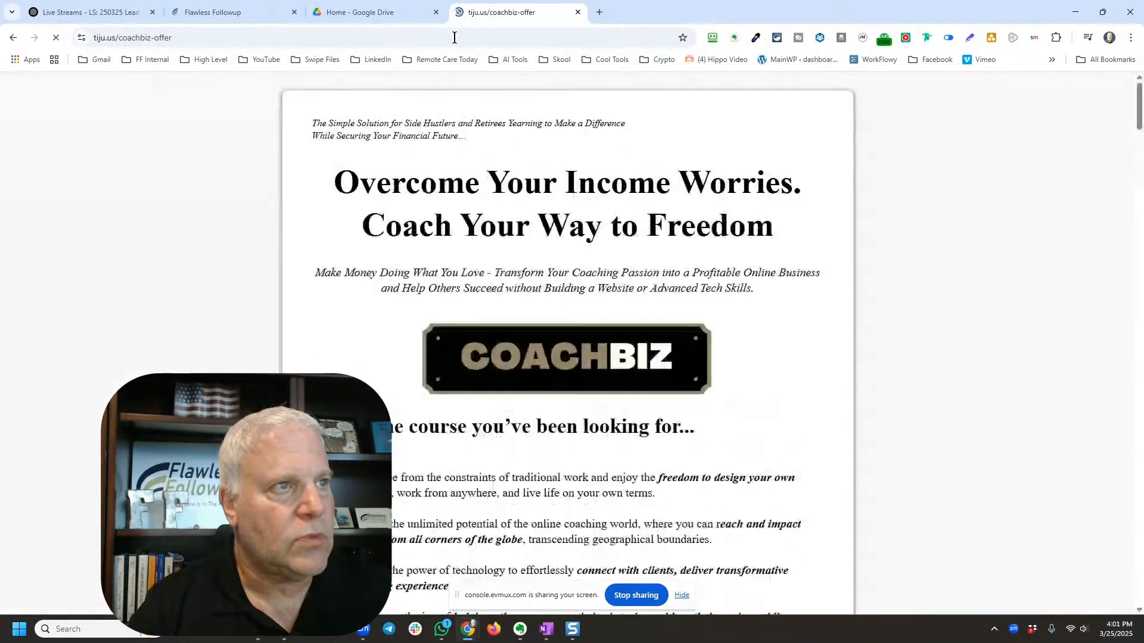
click(119, 12)
click(224, 13)
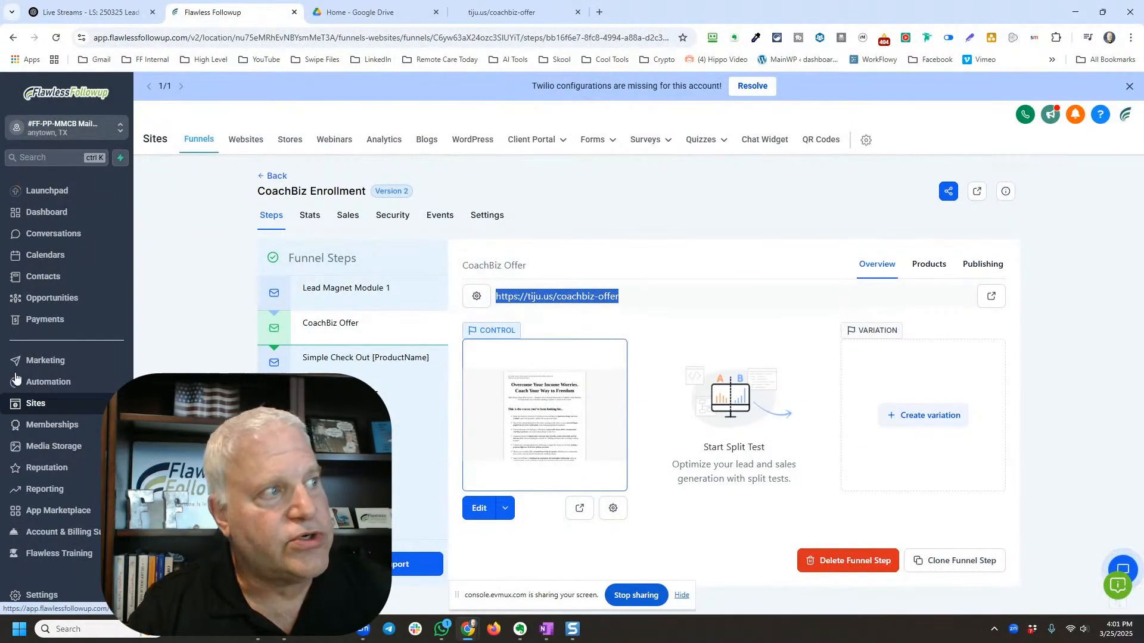
click(53, 365)
mouse_move(508, 143)
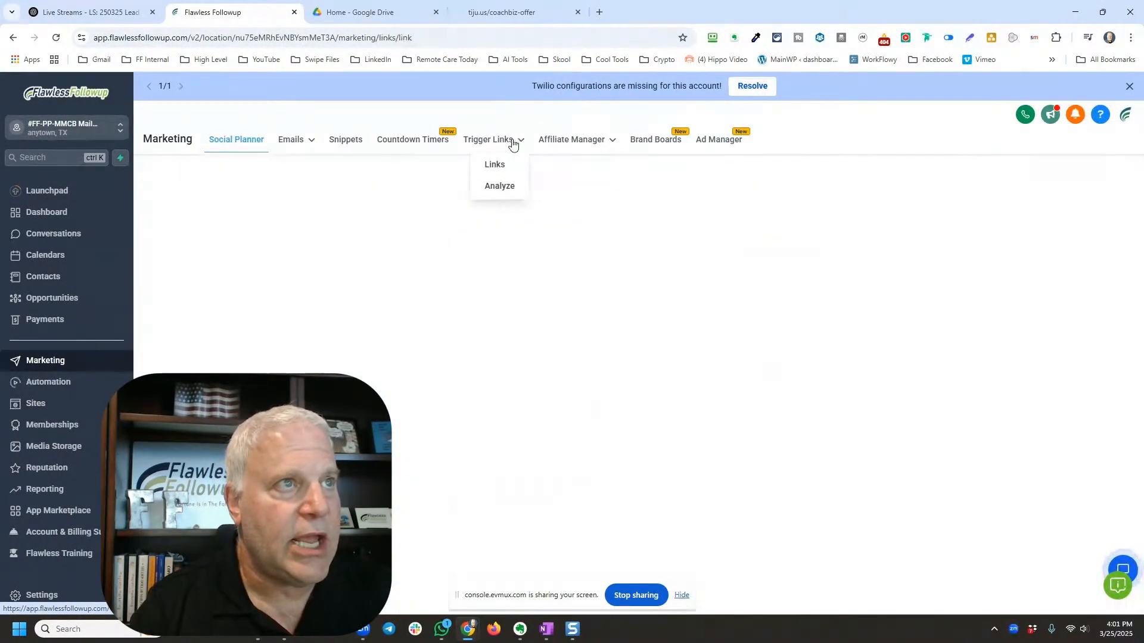
click(492, 161)
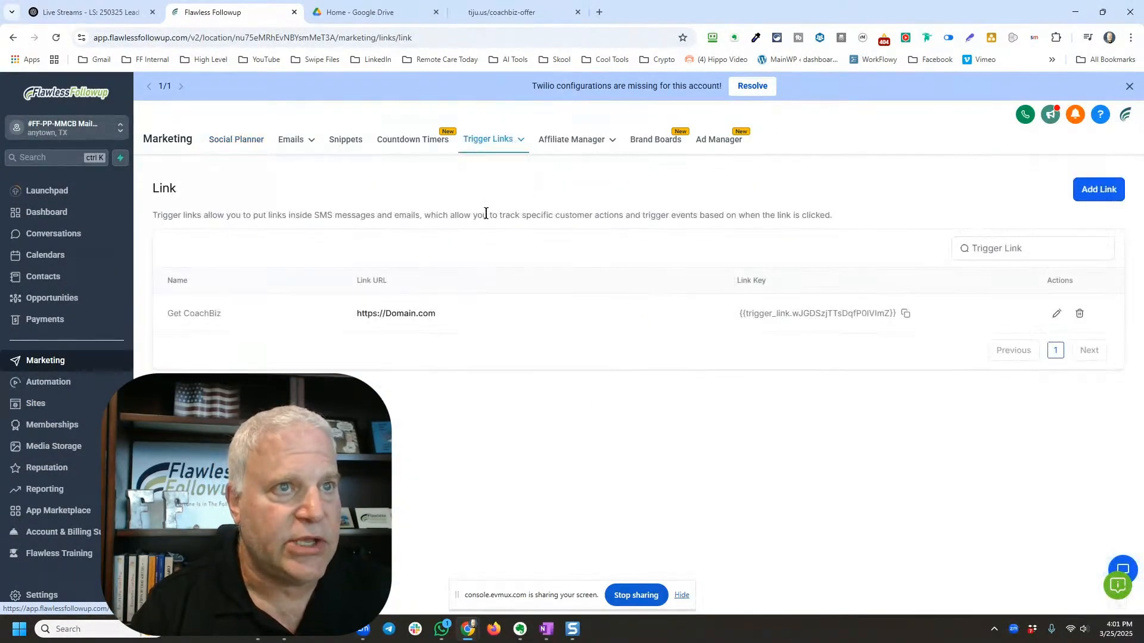
click(1056, 313)
triple_click(600, 462)
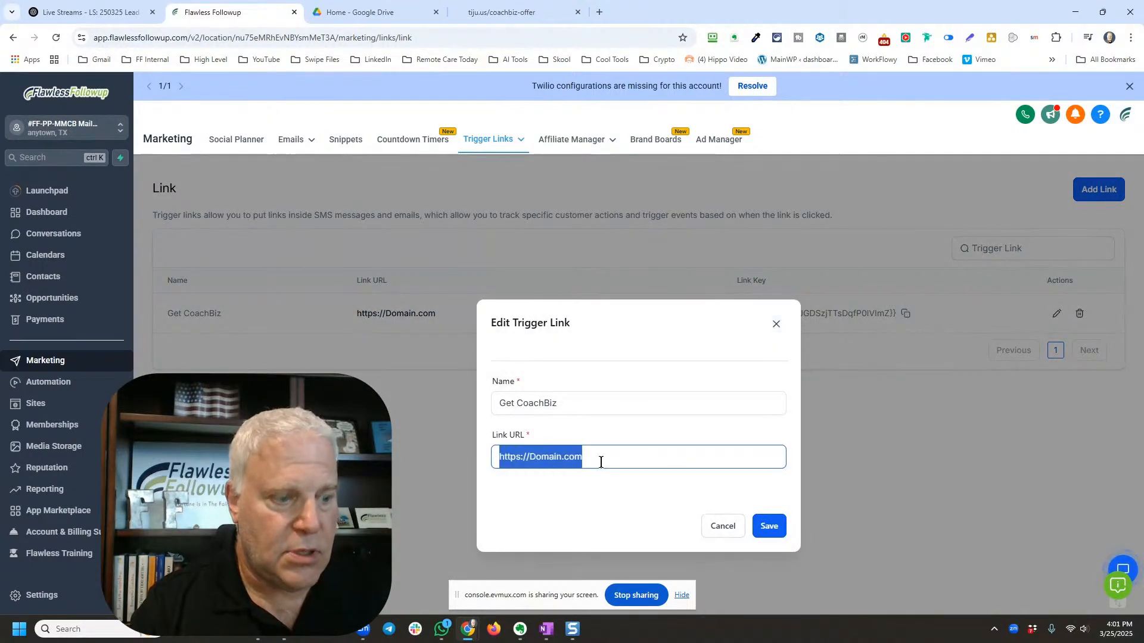
key(ctrl+v)
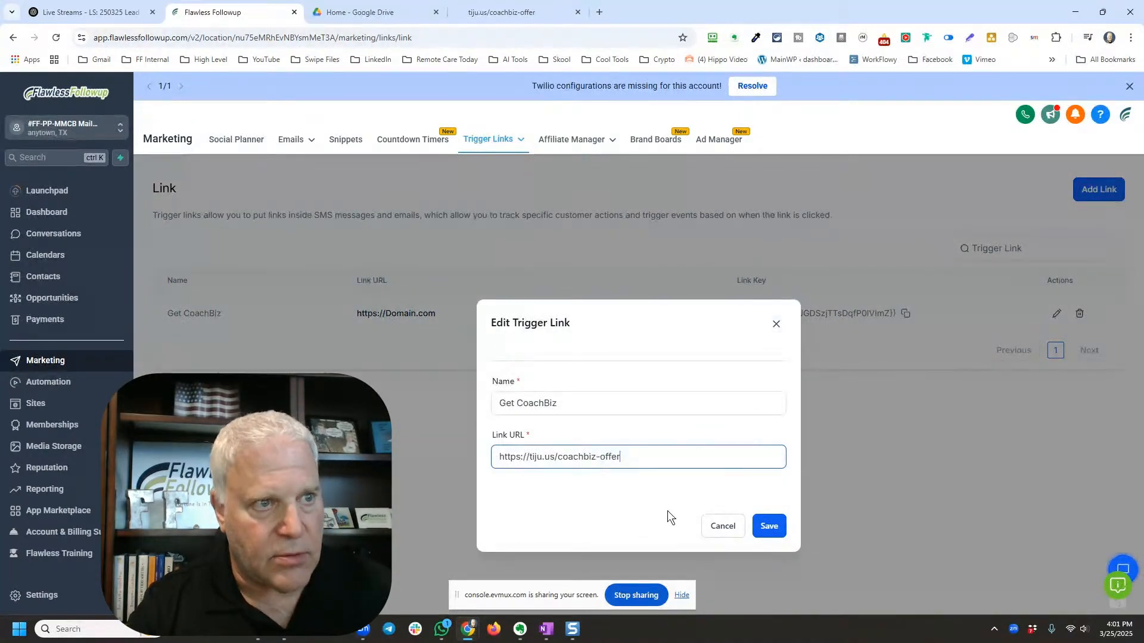
click(768, 526)
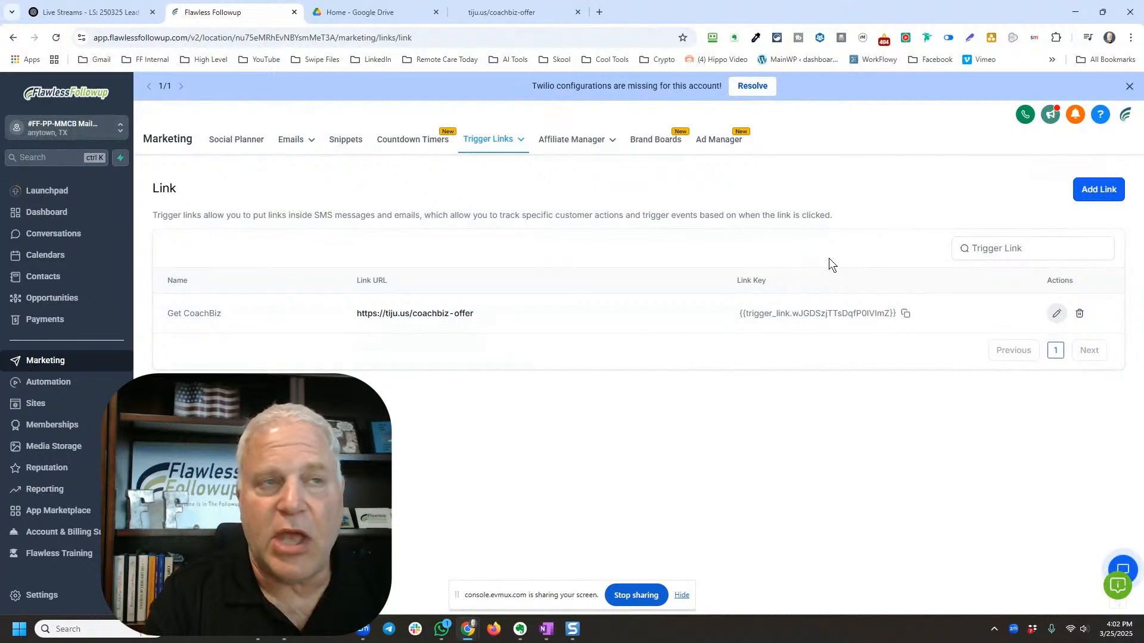
Step: Switch to the ChatGPT lead magnet funnel conversation and review its opt-in page strategy and bullet point answers
click(123, 13)
scroll(240, 244, up, 10)
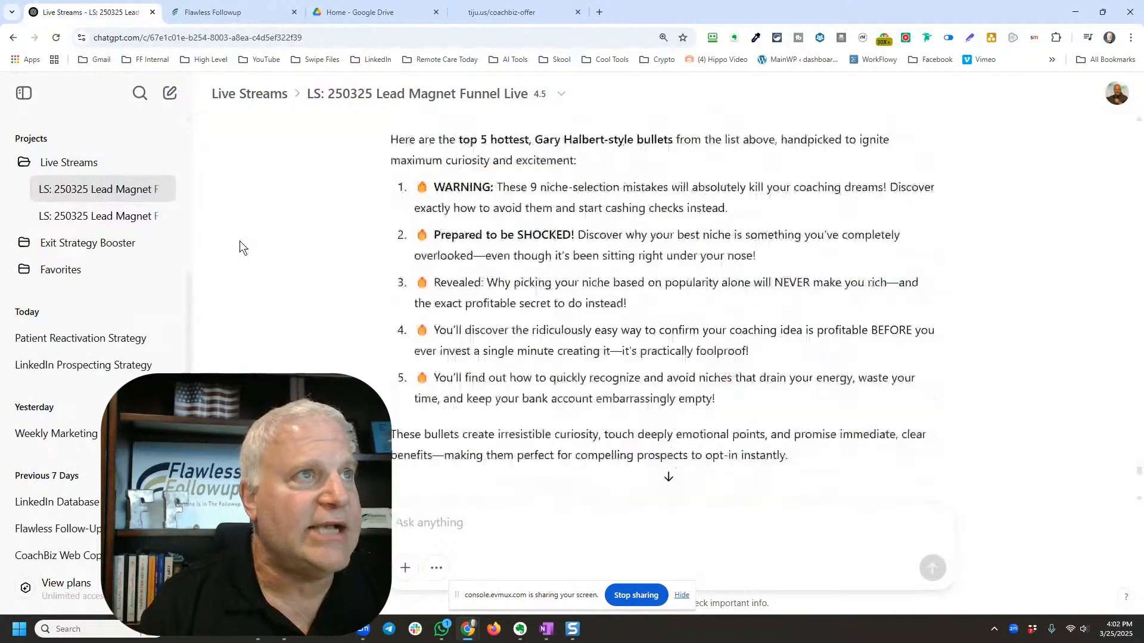
scroll(702, 331, up, 15)
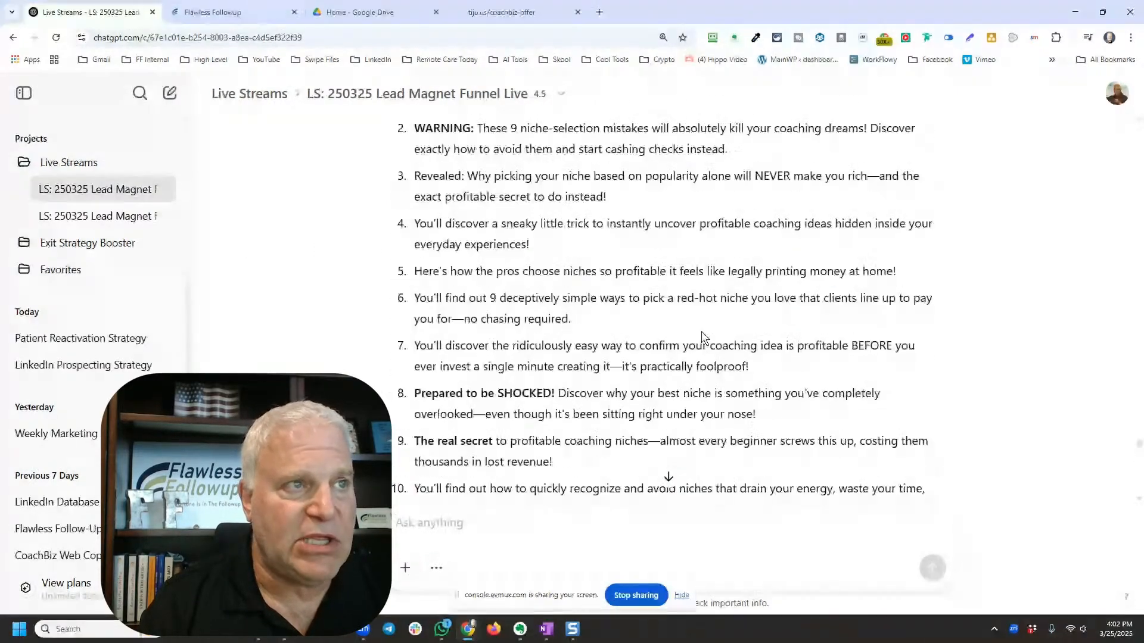
scroll(703, 326, up, 15)
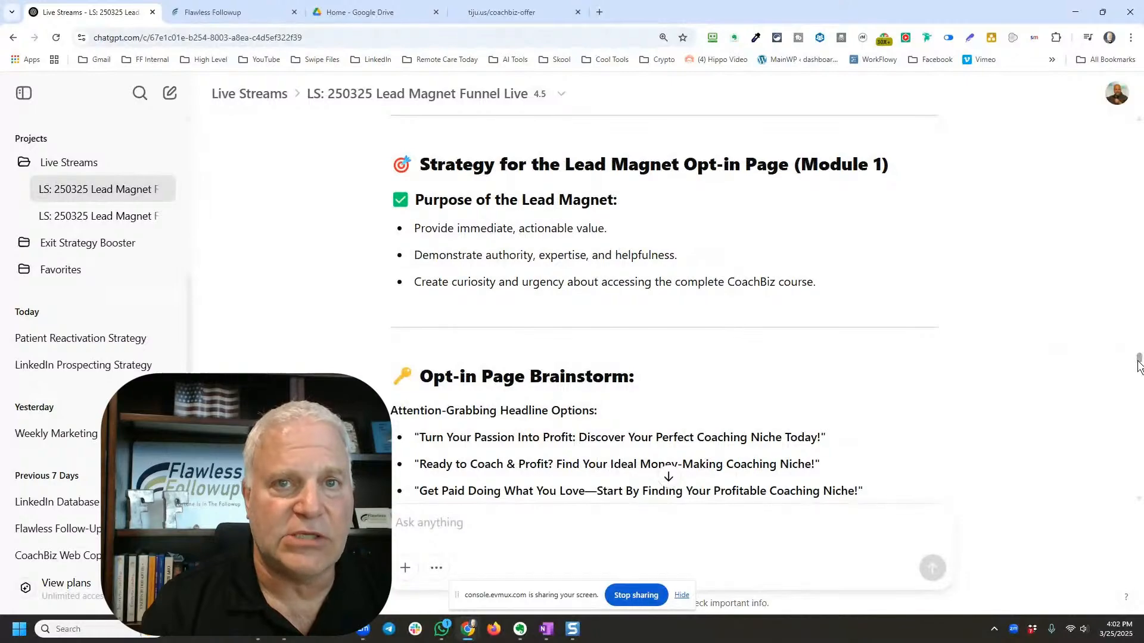
scroll(792, 356, down, 15)
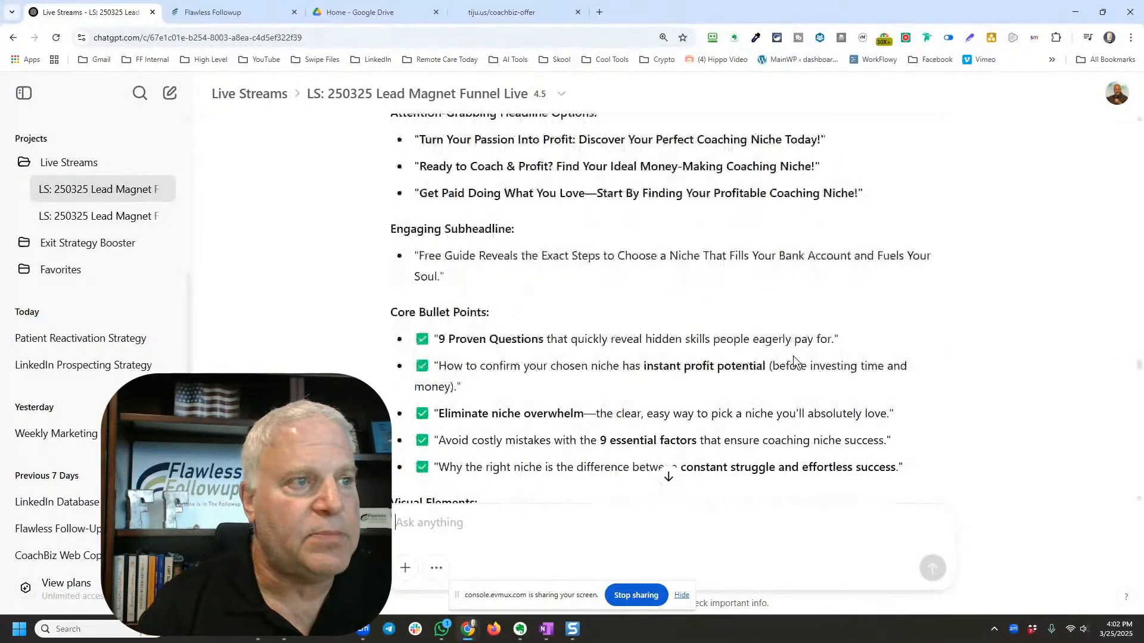
scroll(790, 358, down, 15)
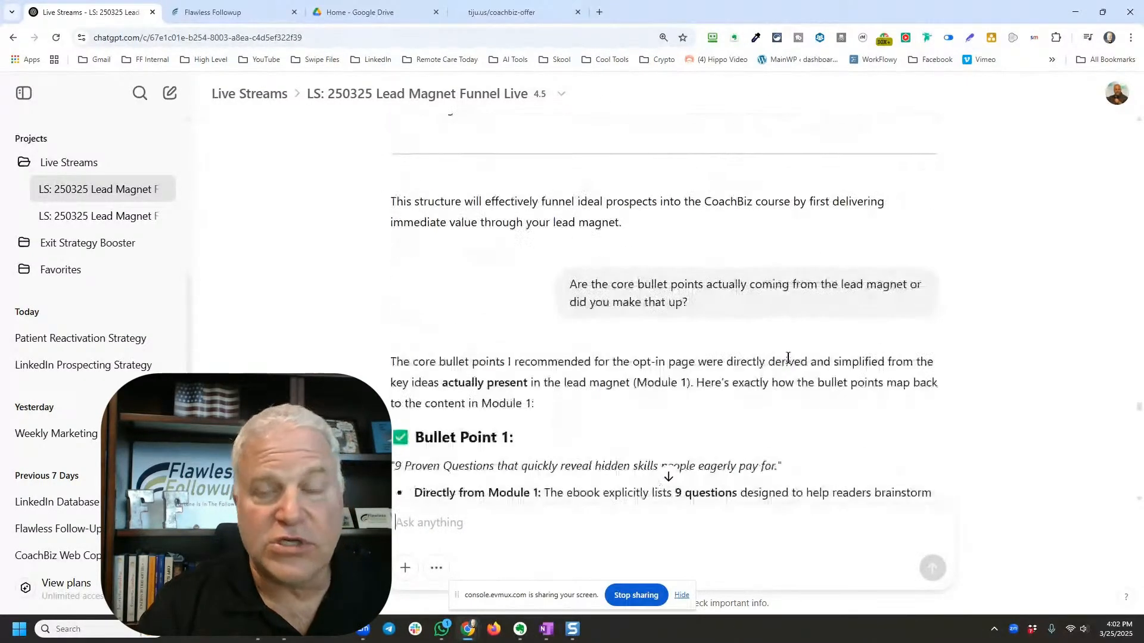
scroll(773, 373, down, 3)
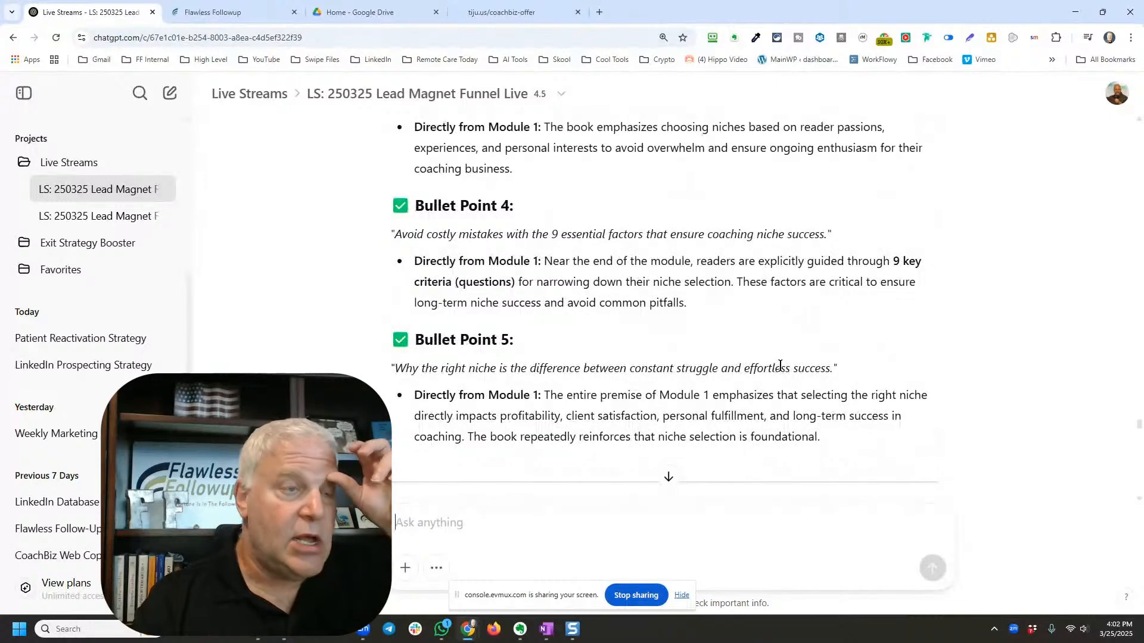
scroll(782, 363, down, 3)
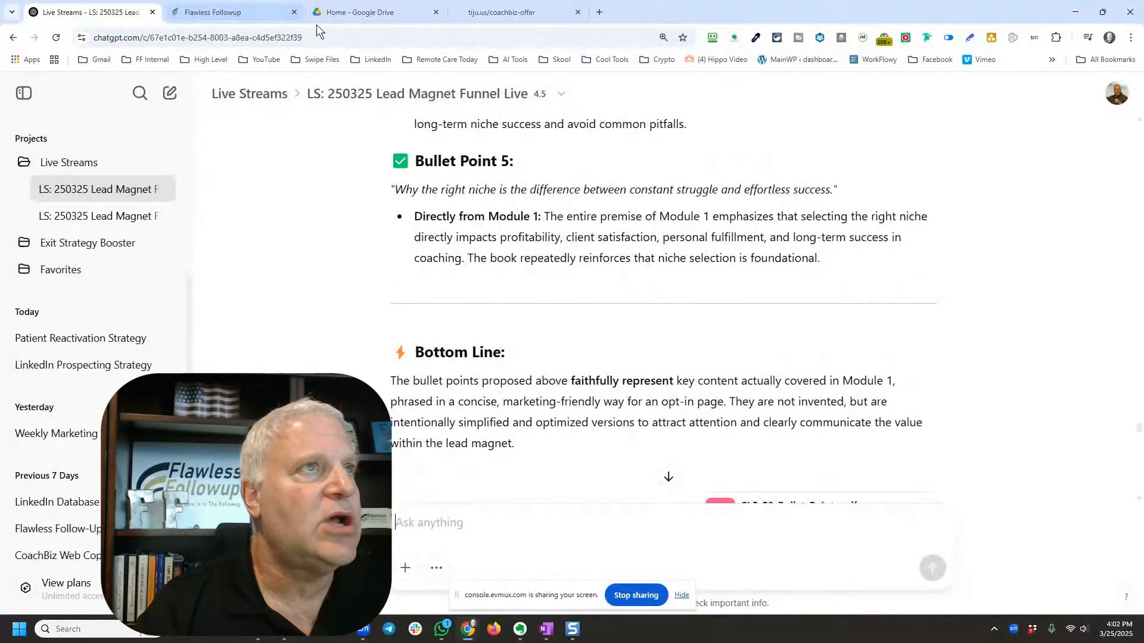
Step: Copy the CoachBiz offer page's full sales copy, from "The Simple Solution for Side Hustlers" through the closing "Then order now…"
click(516, 11)
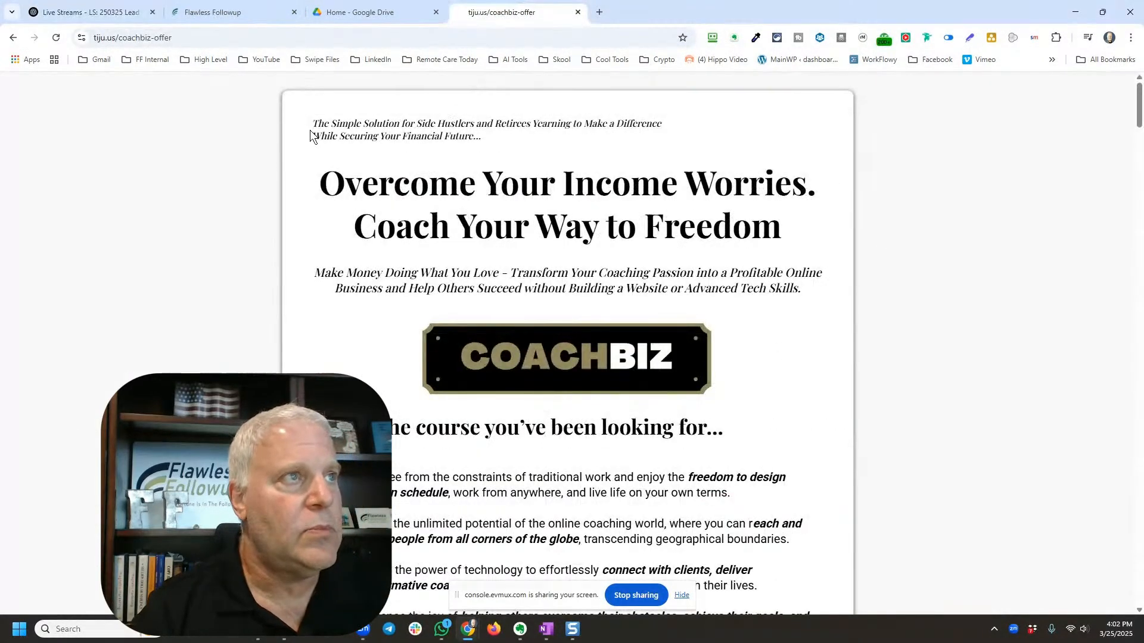
drag(315, 127, 375, 149)
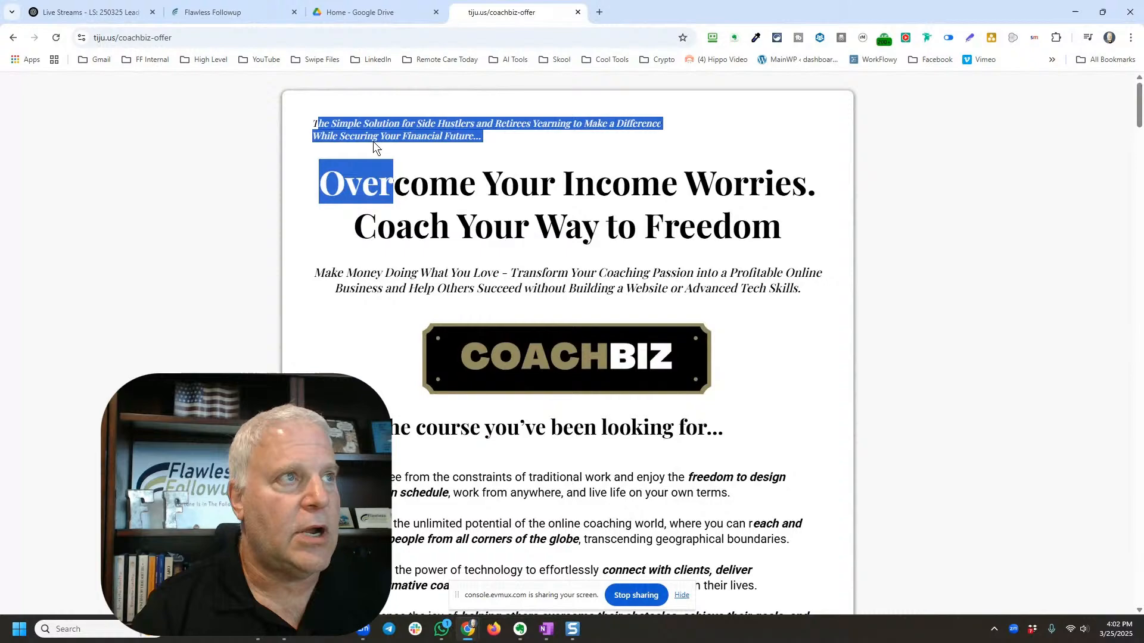
click(310, 126)
drag(312, 126, 445, 168)
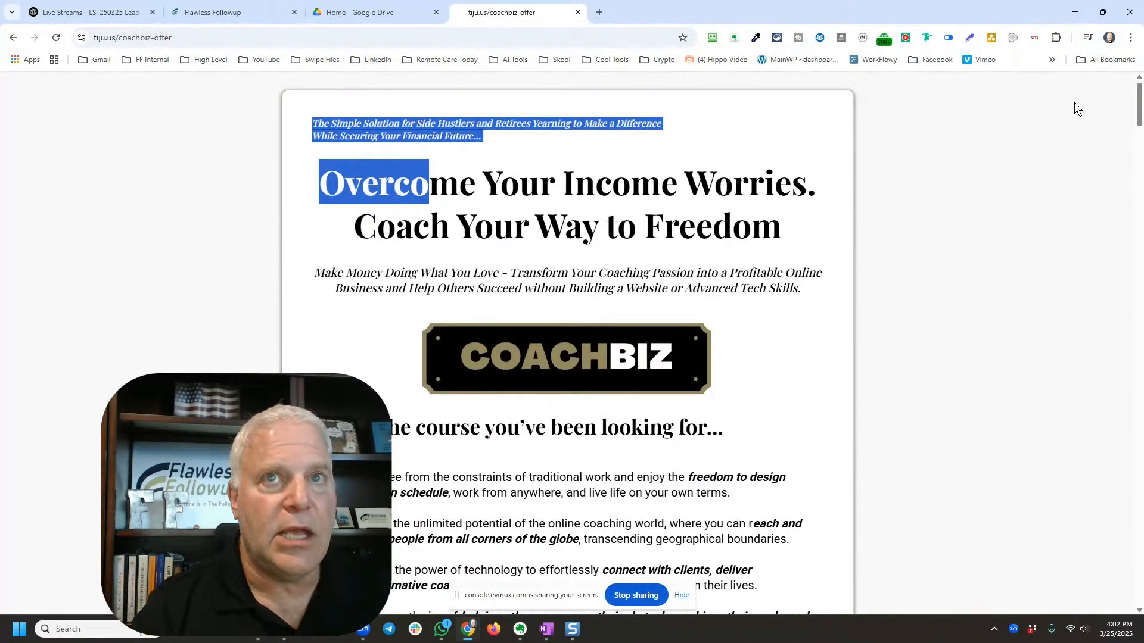
scroll(1136, 119, down, 2)
drag(1138, 134, 1127, 583)
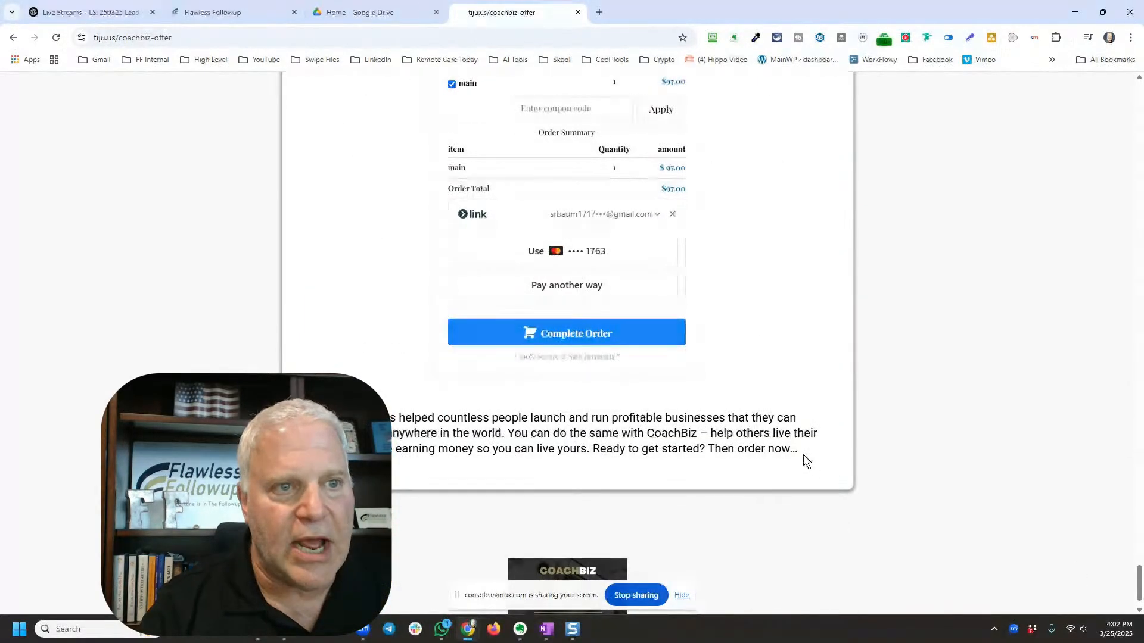
shift+click(797, 452)
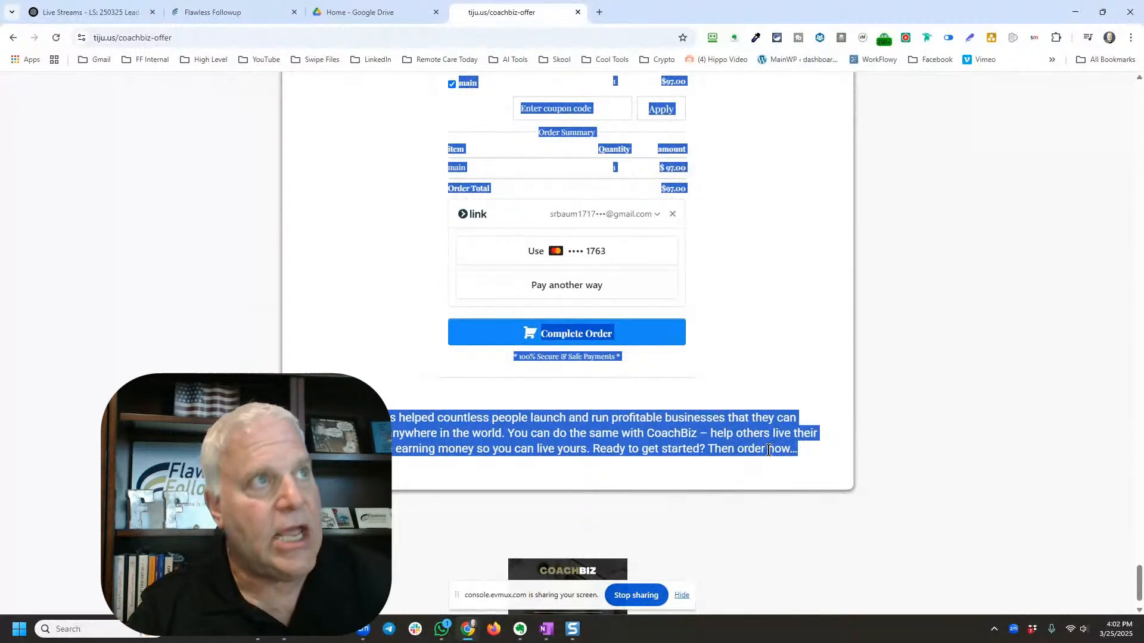
Step: In the ChatGPT lead magnet conversation, write "Hey chat here is a salesletter that we're going to write some emails to promote."
click(106, 16)
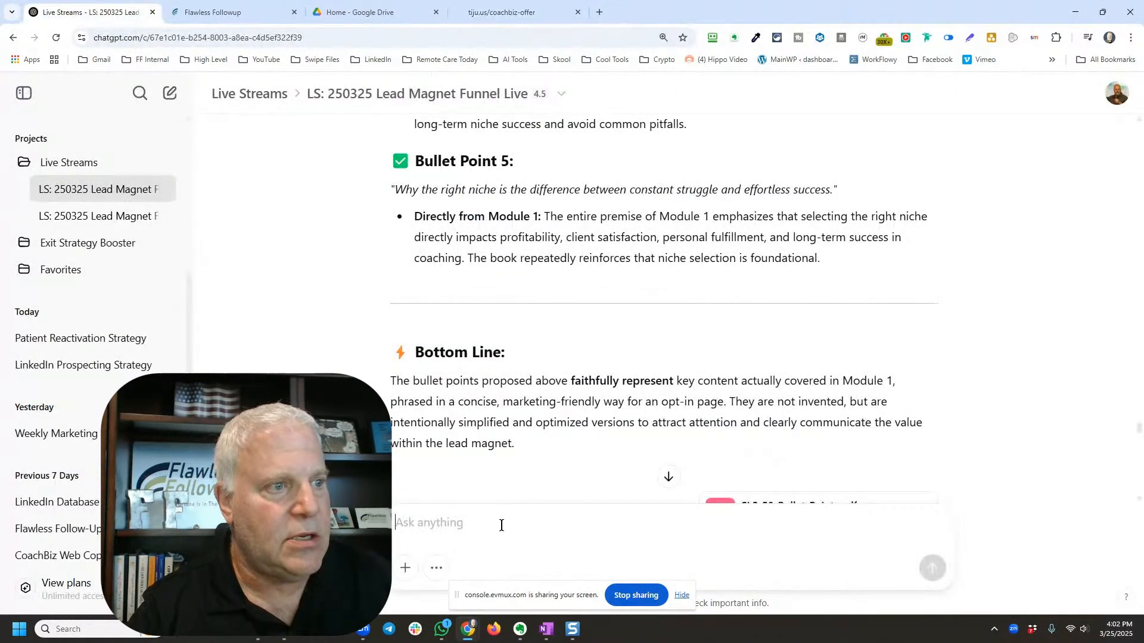
text(Hey )
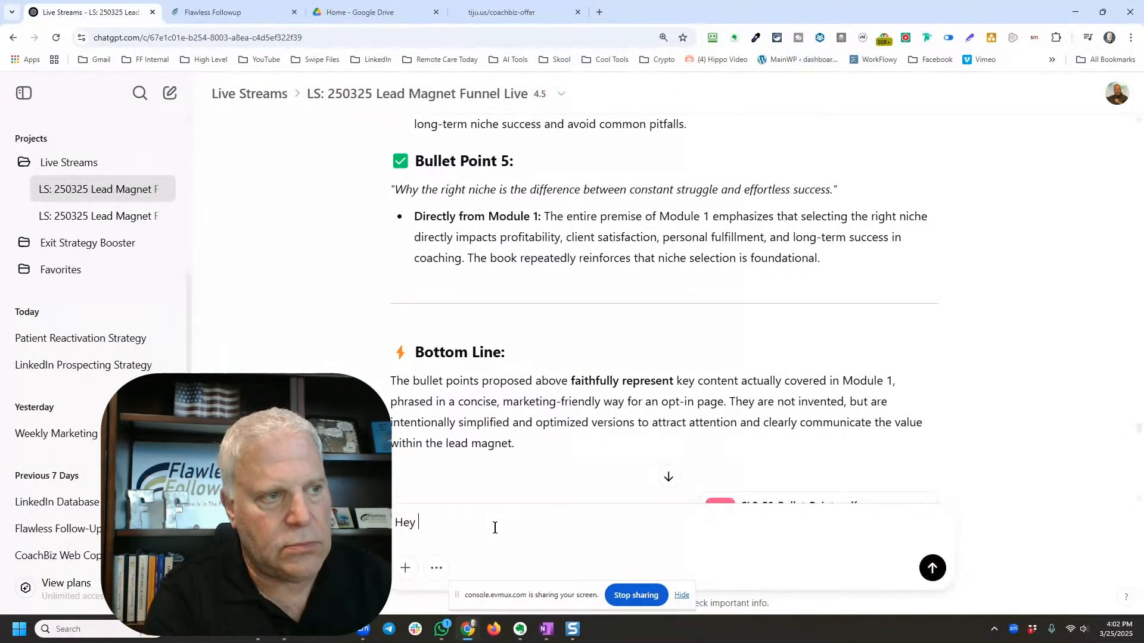
text(chat)
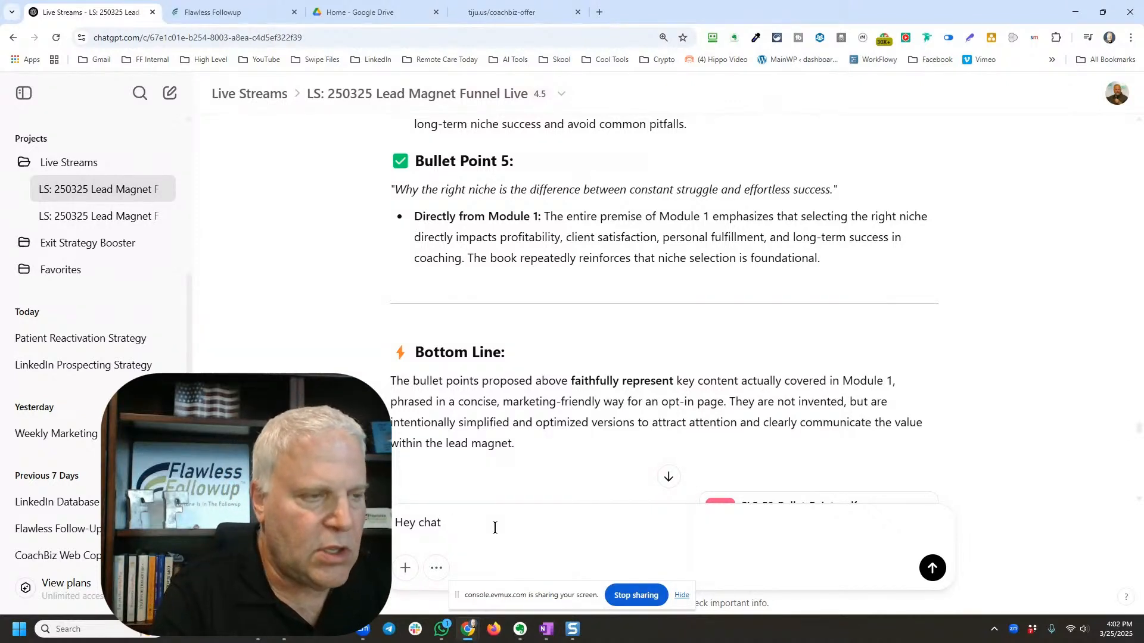
text( here is a sa)
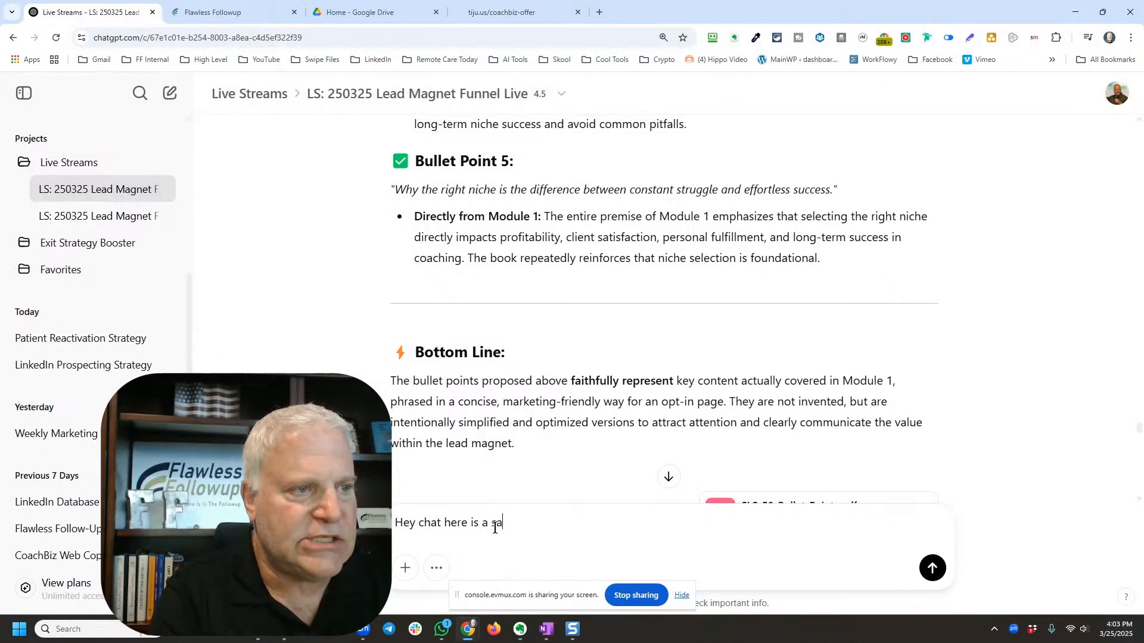
text(lesletter)
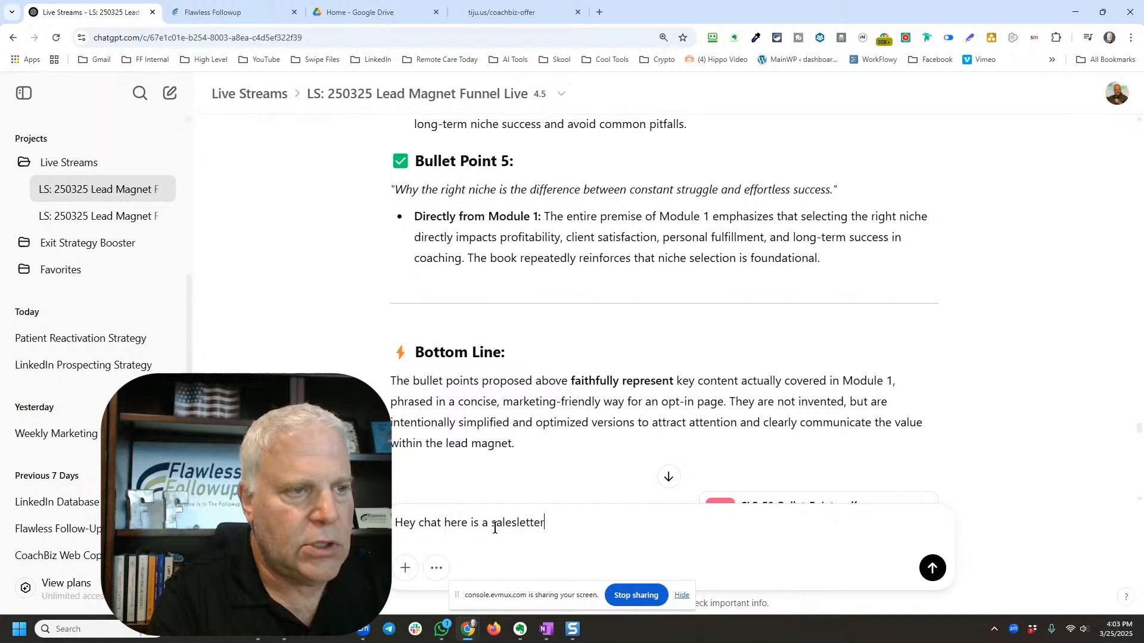
text( that we're)
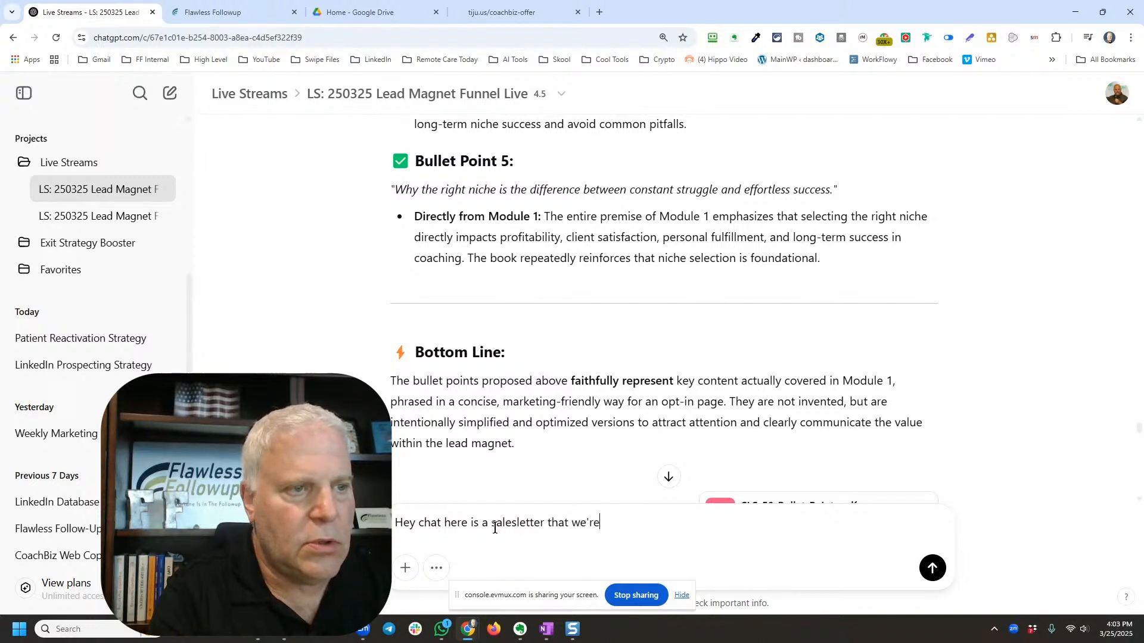
text( going to write some emails)
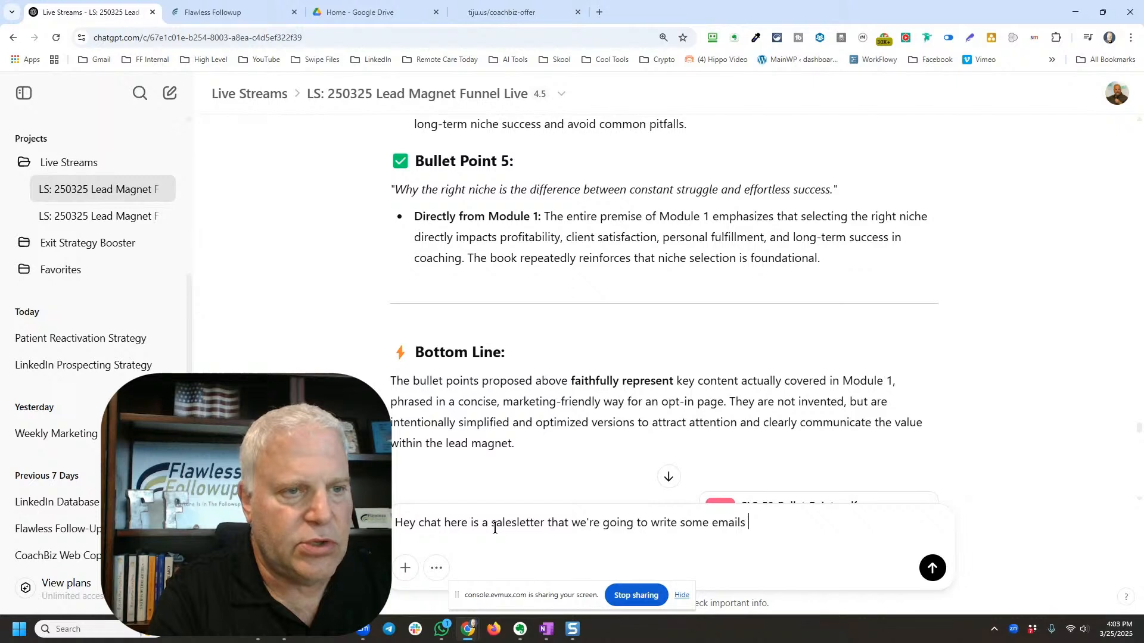
text( to promote.)
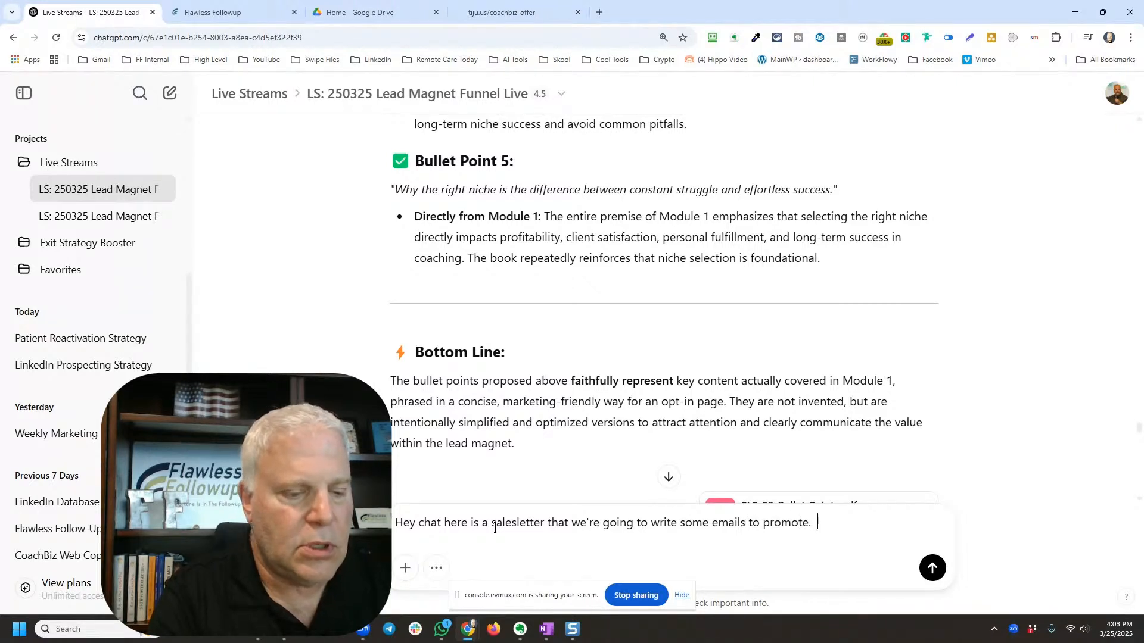
Step: Continue the message with "Don't comment now, just tell me that you can read it and understand what we want to do."
text(  Don't)
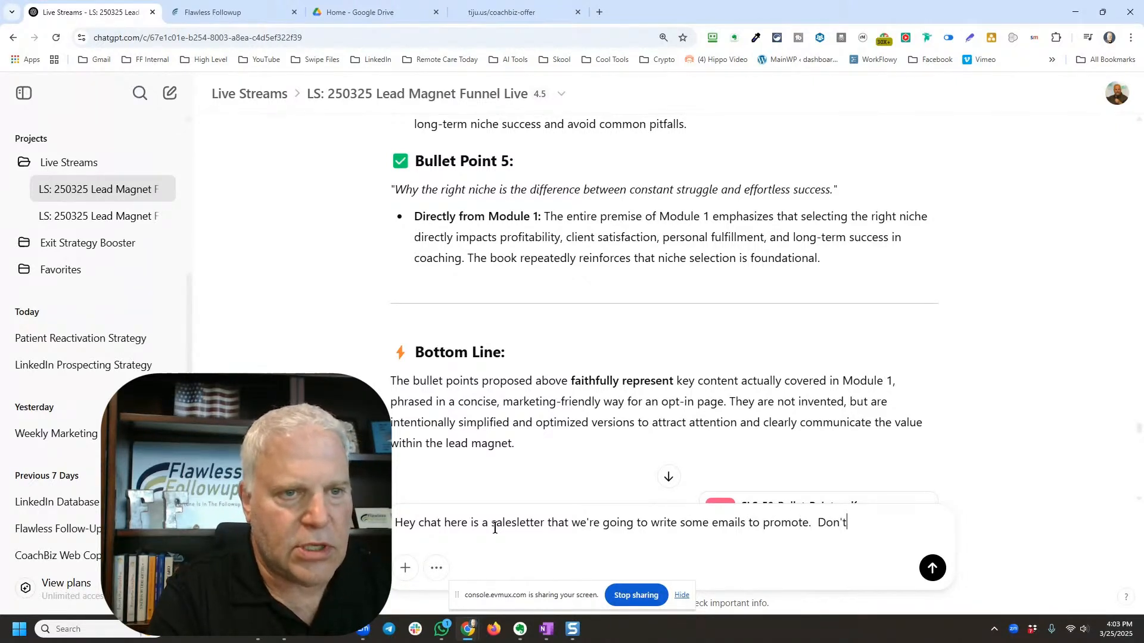
text( comment now)
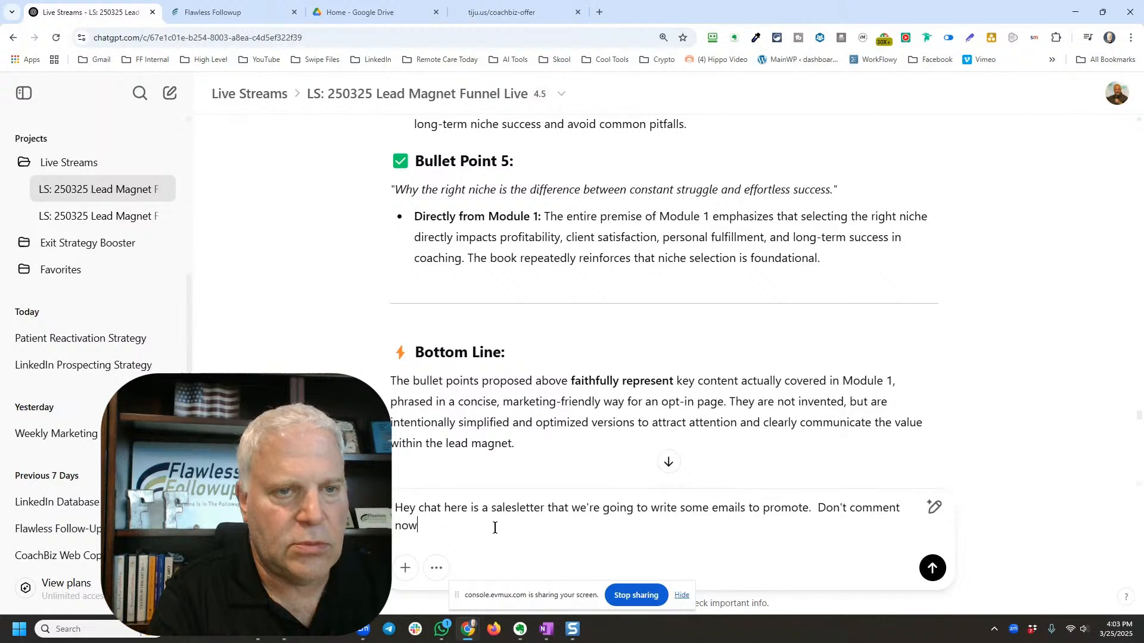
text(, just n)
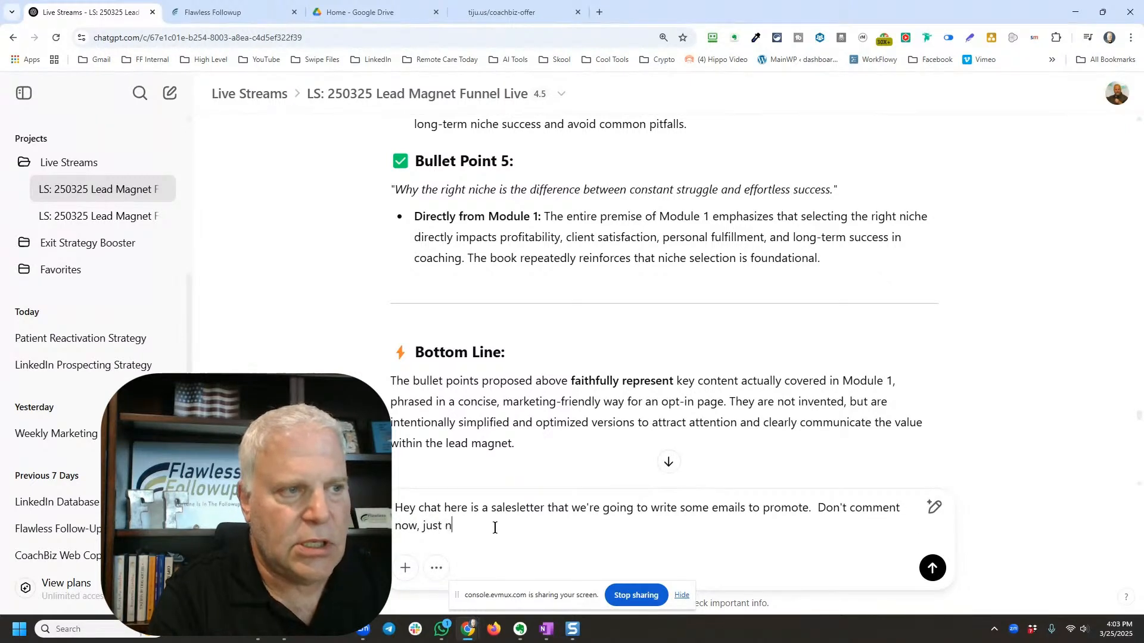
key(BackSpace)
text(tell me that)
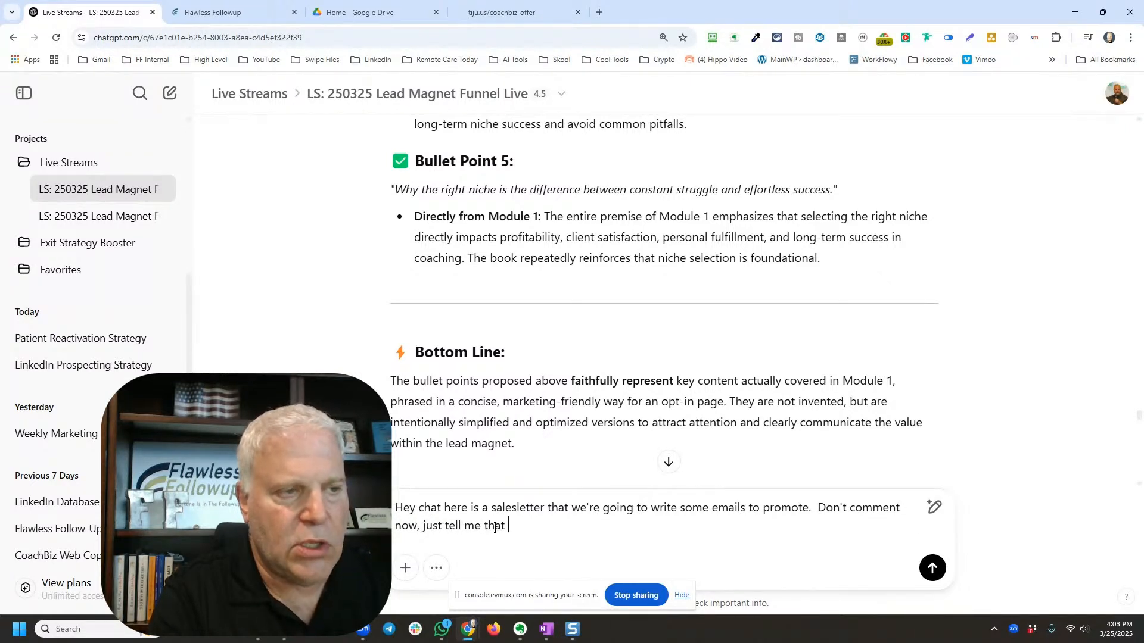
text( you can rea)
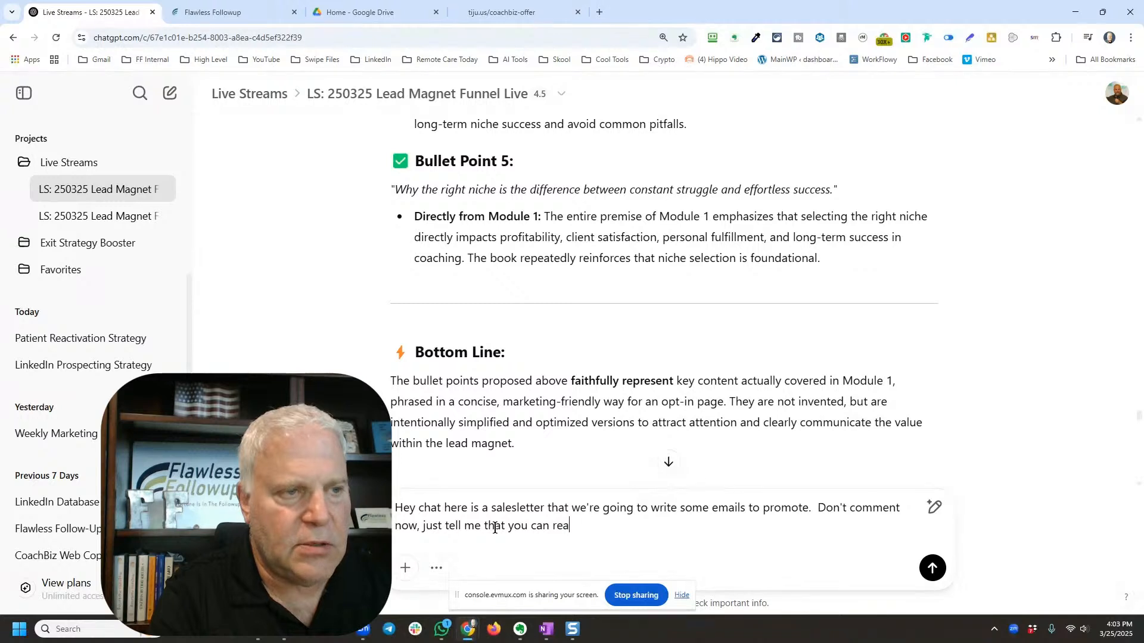
text(d it and under)
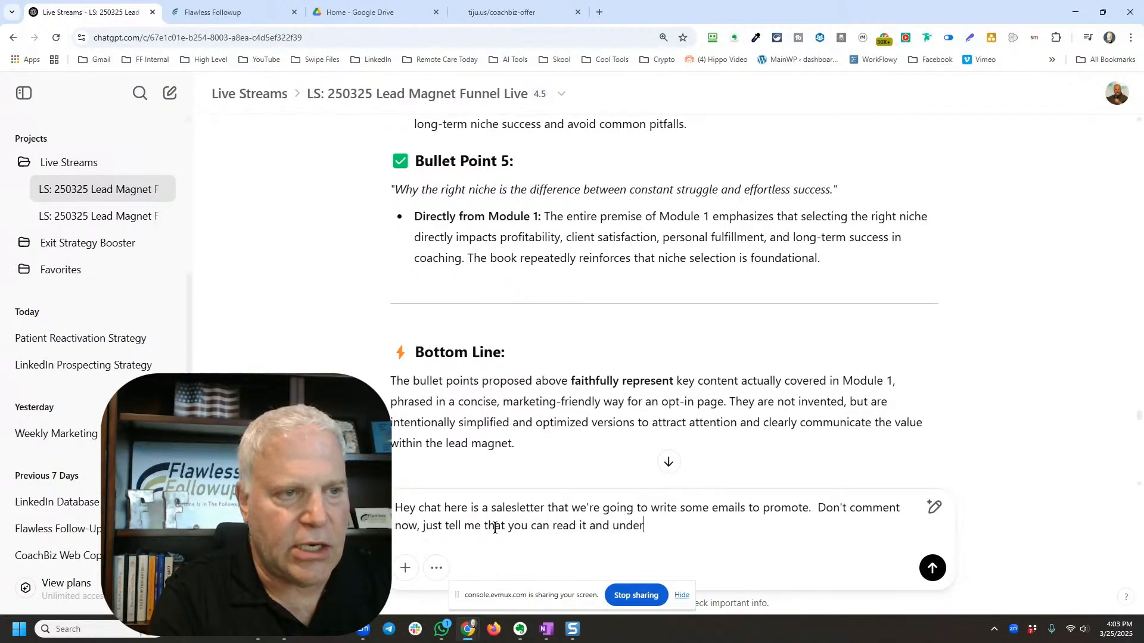
text(stan)
key(BackSpace)
text(and)
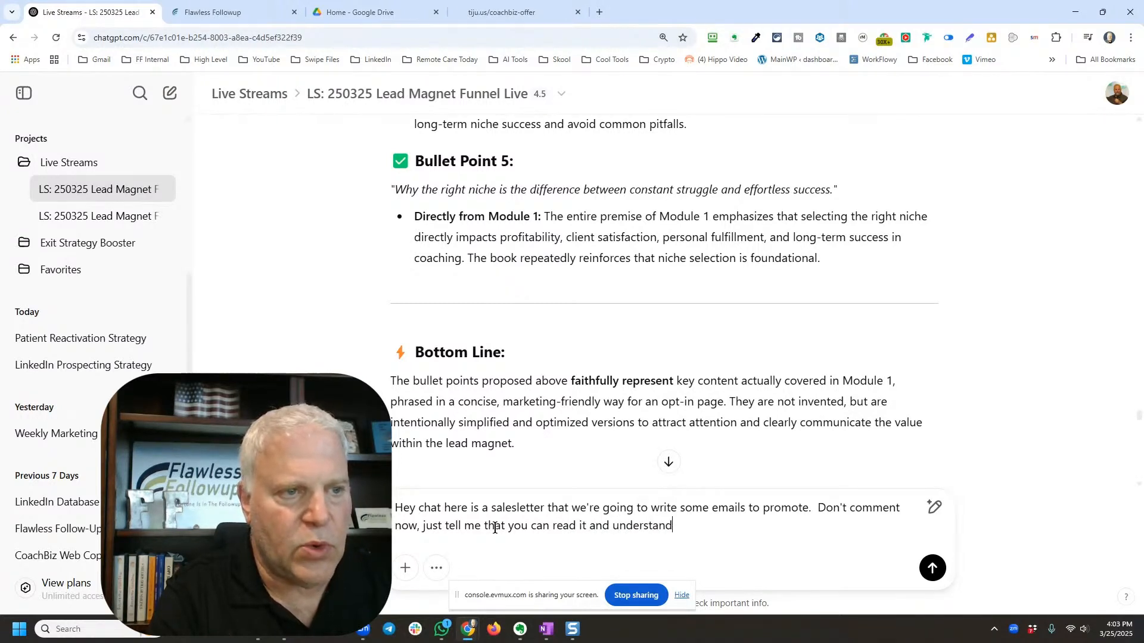
text( what we)
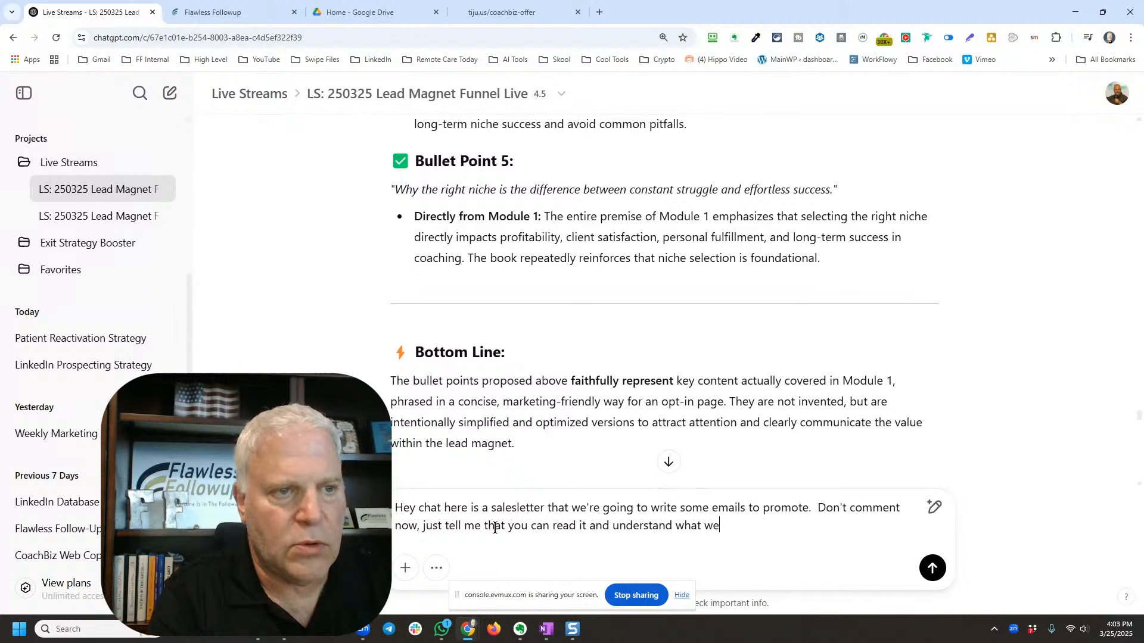
text( want to )
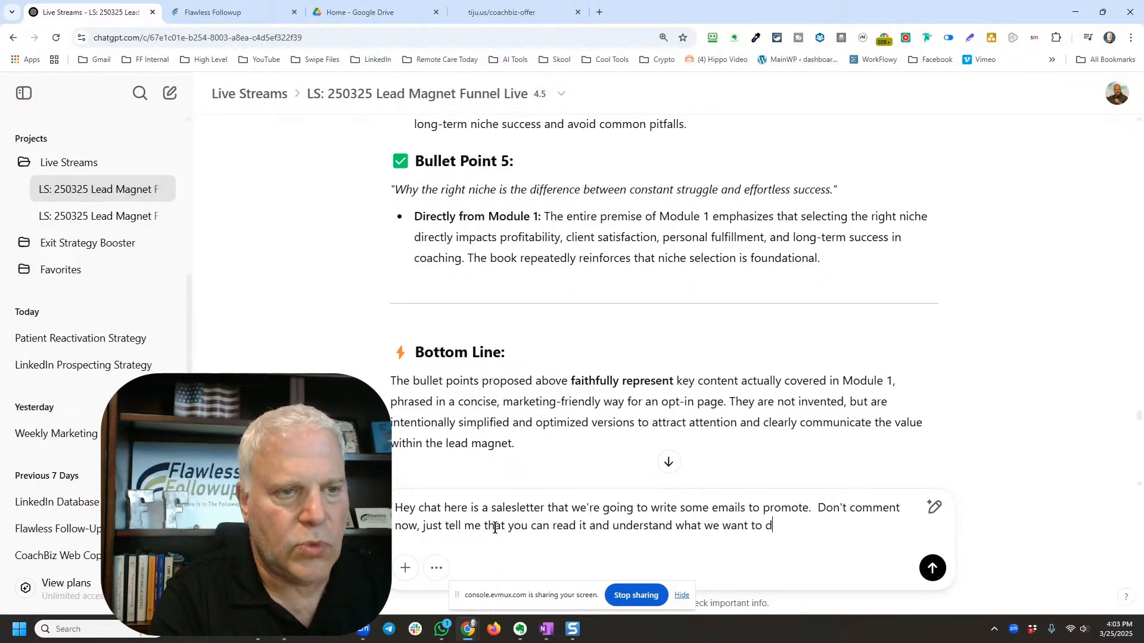
text(do. We'll )
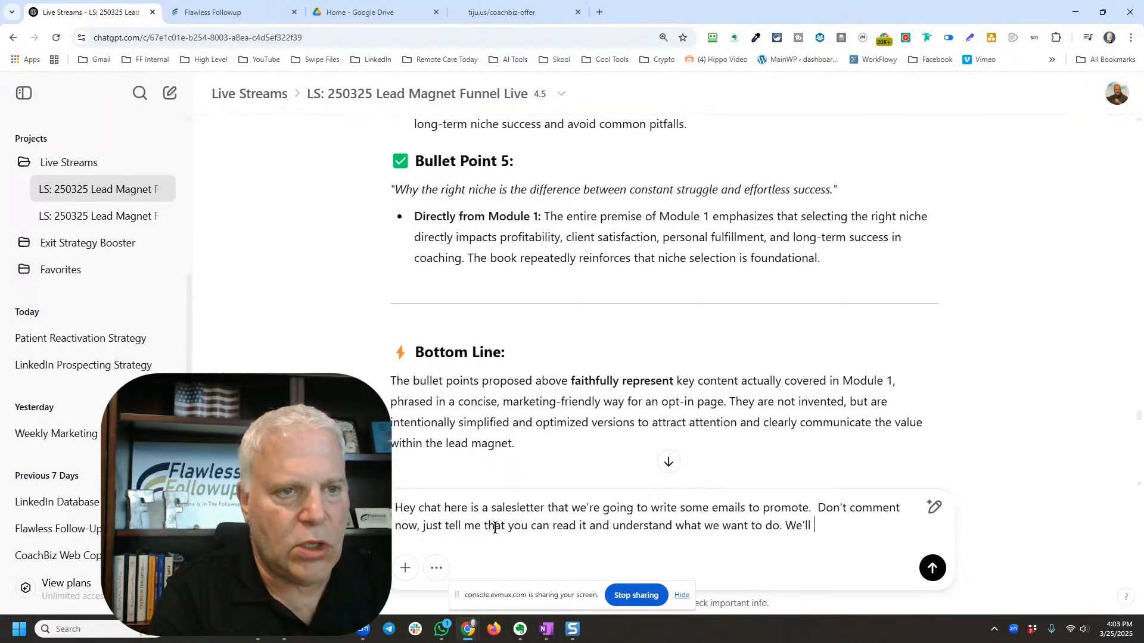
Step: Finish the message by saying "We'll refer to it later as "the sales letter"." and send it
text(refer)
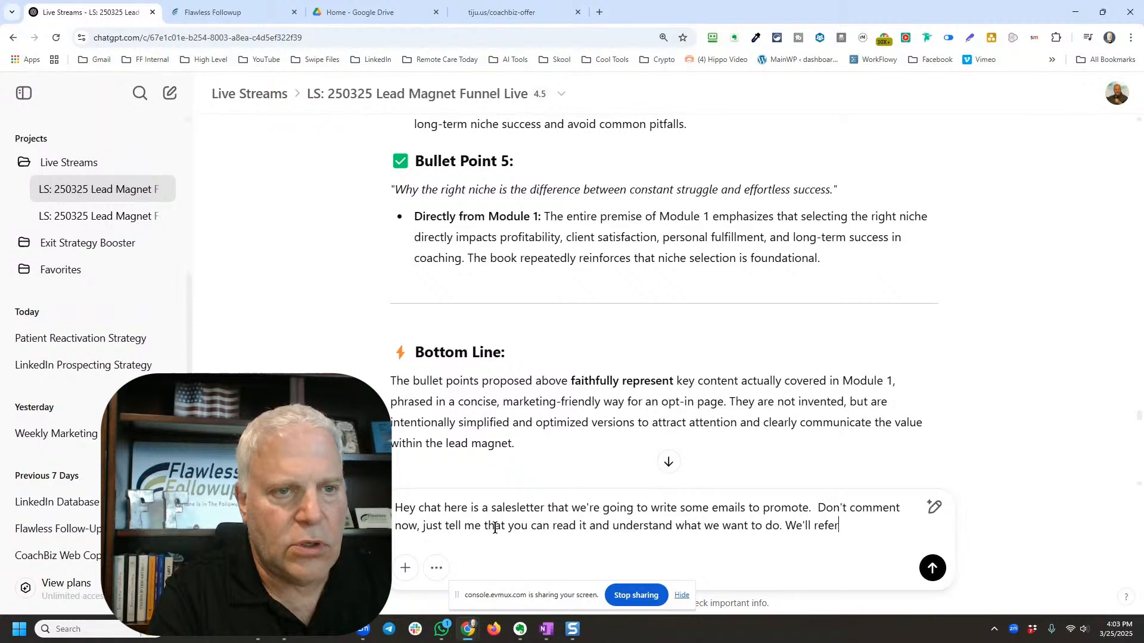
text( to it later a)
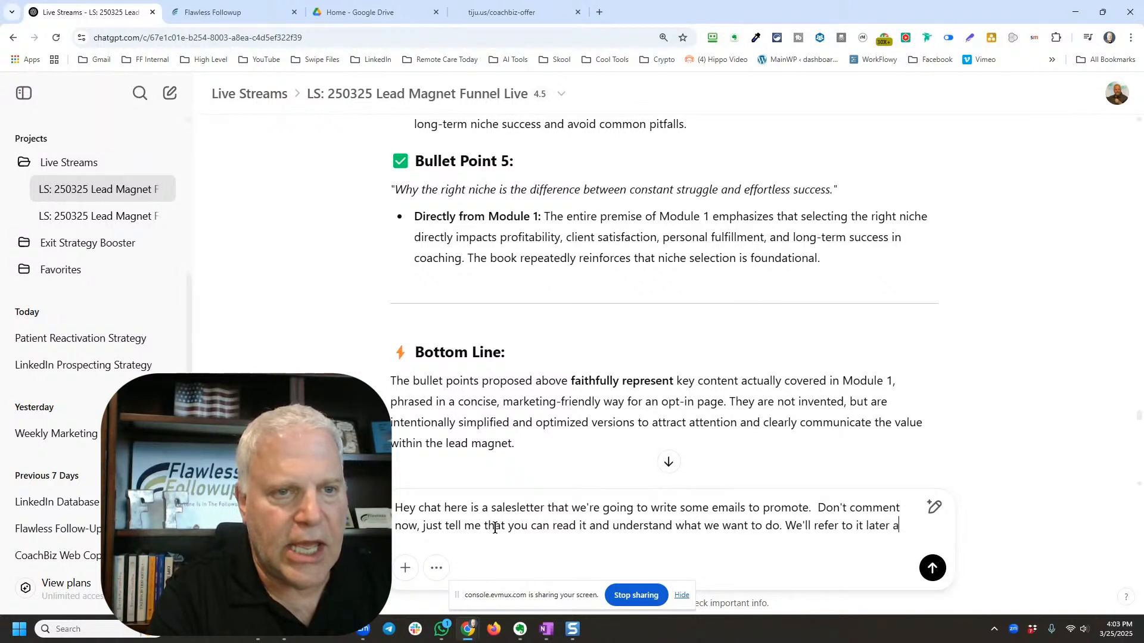
text(s "th)
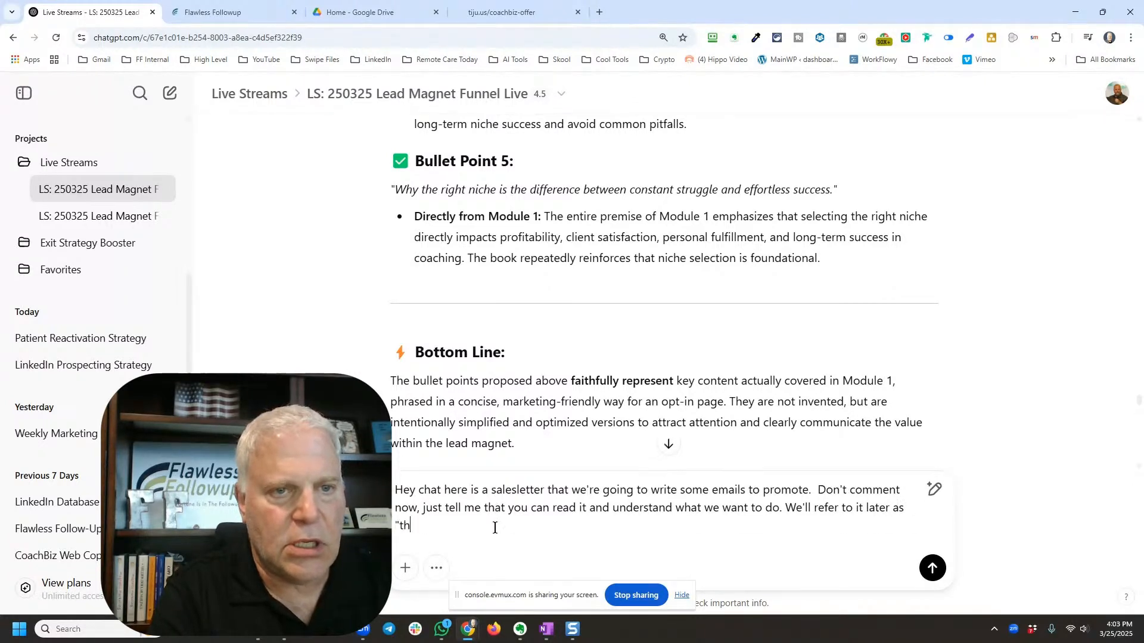
text(e sales lett)
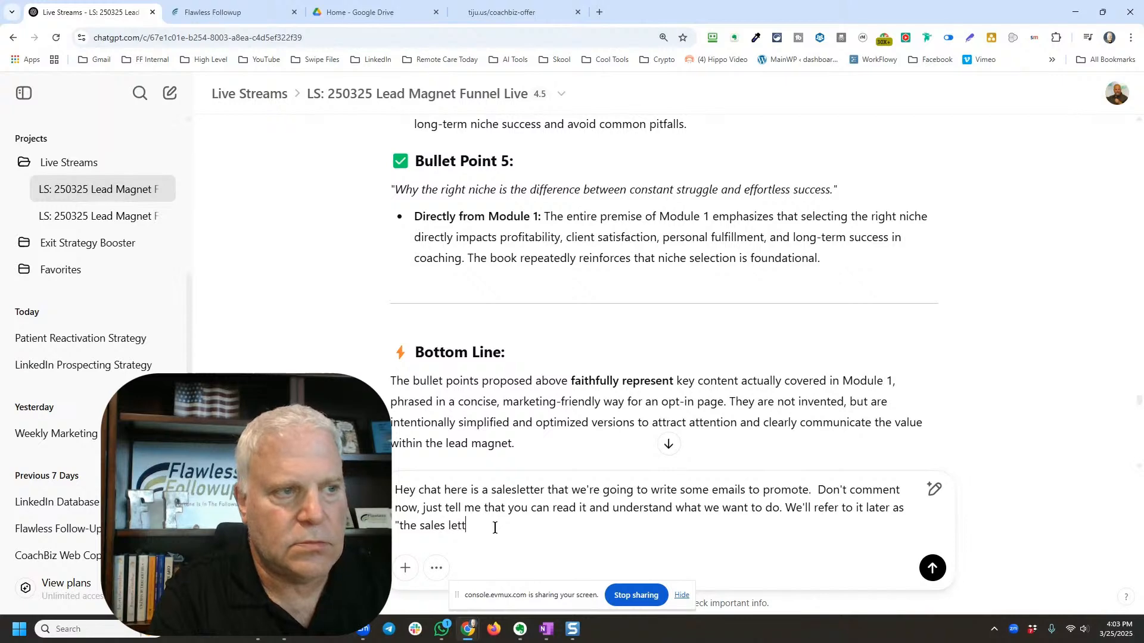
text(er".)
key(Return)
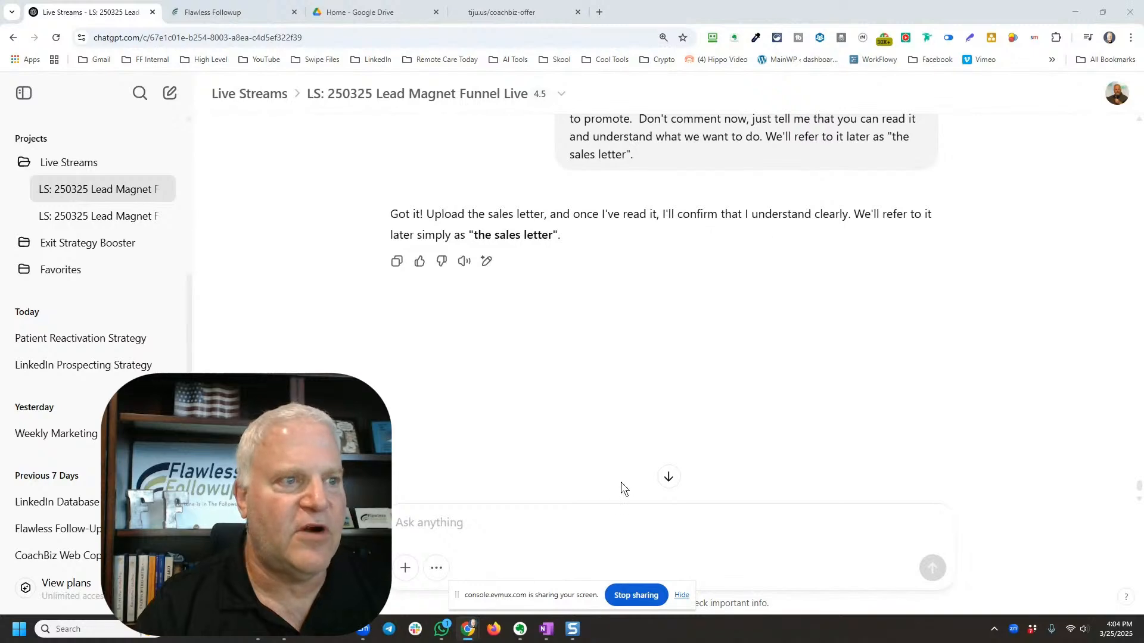
Step: Paste the copied CoachBiz sales letter text into the conversation and send it
click(574, 516)
key(ctrl+v)
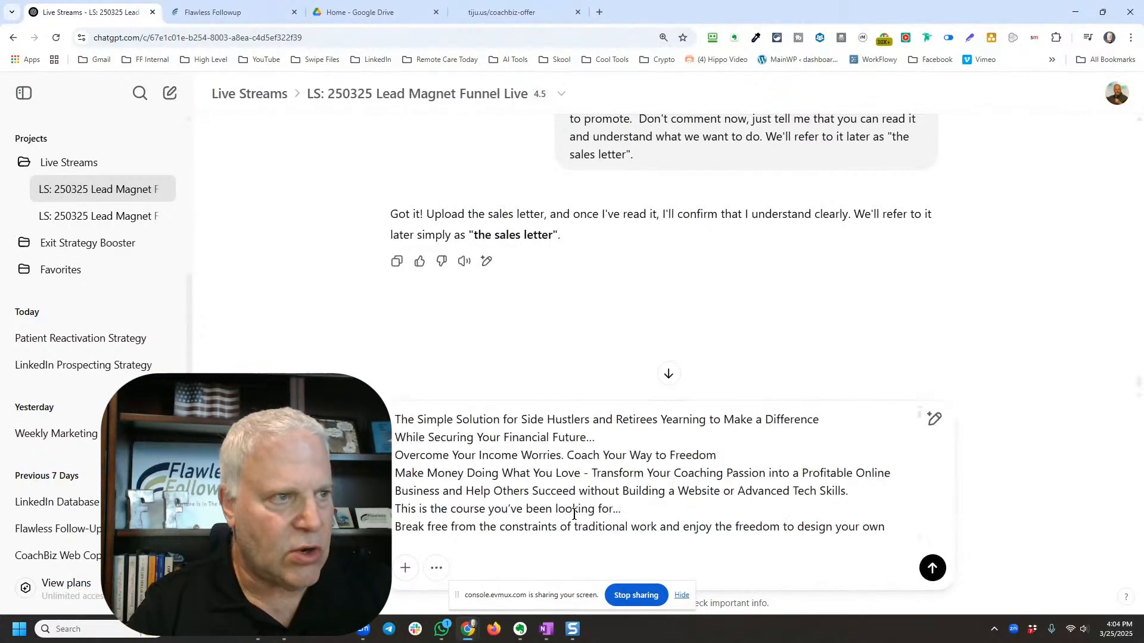
click(932, 568)
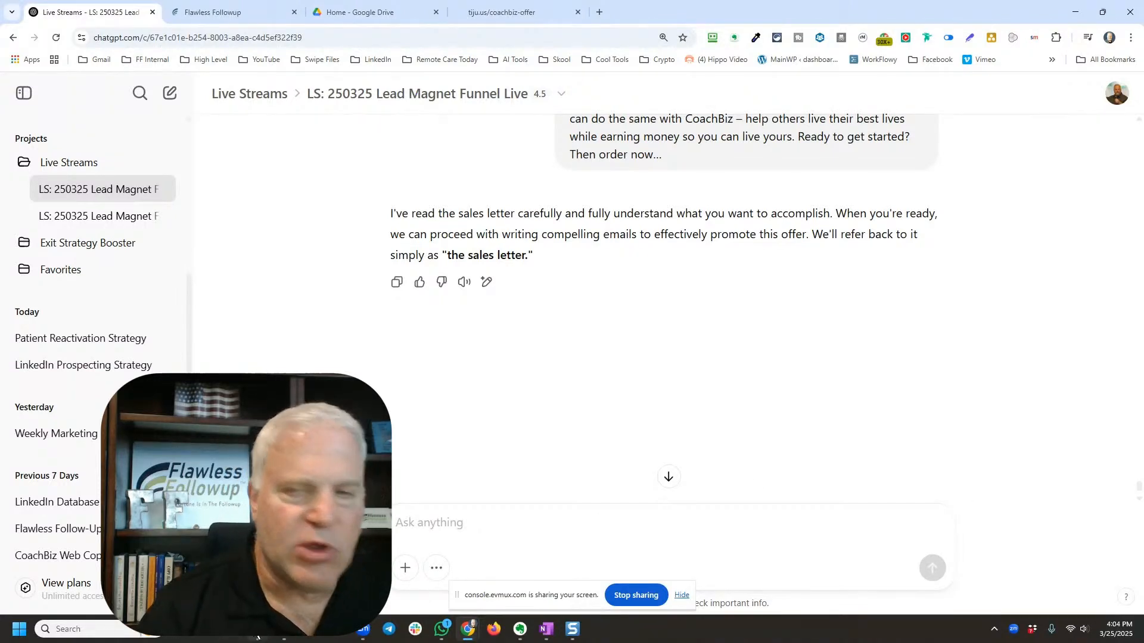
mouse_move(255, 637)
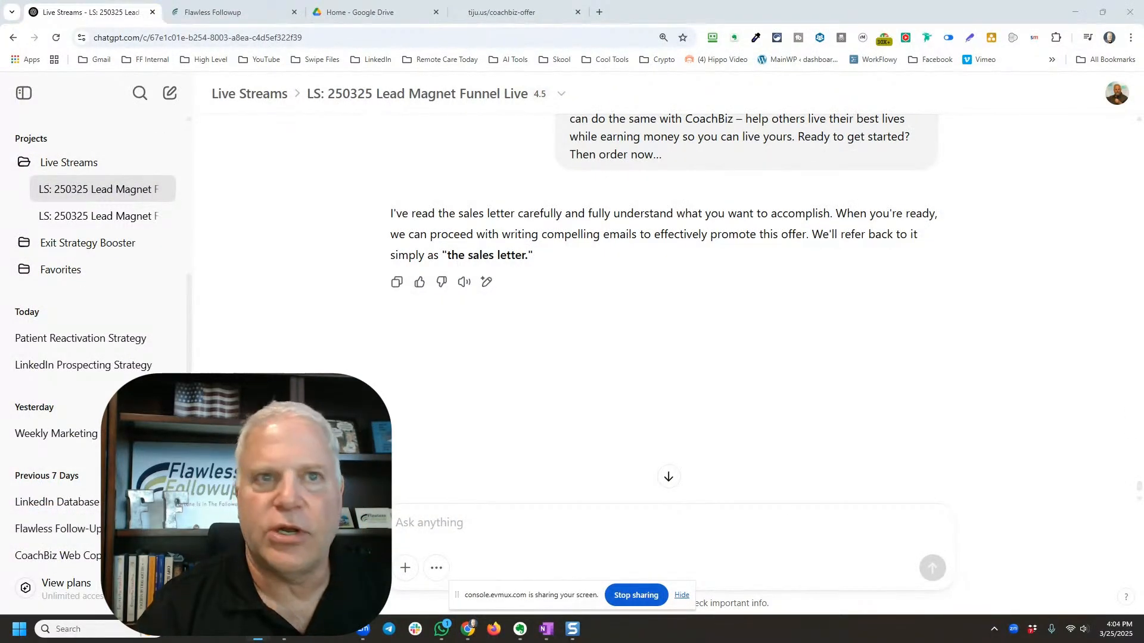
drag(1143, 84, 1003, 55)
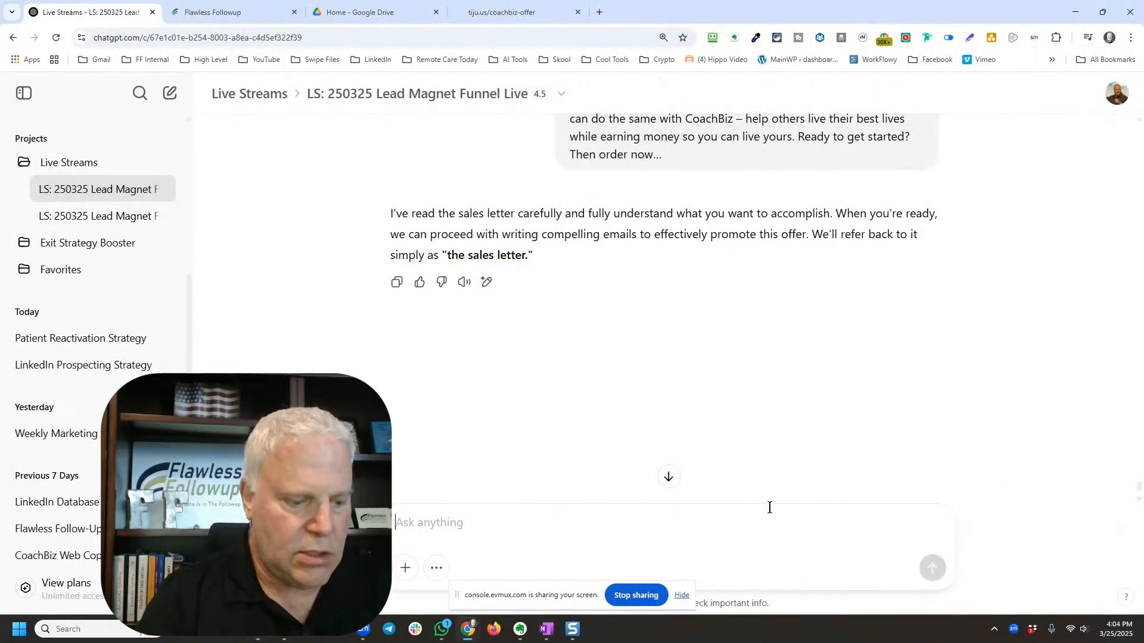
Step: Start a new message with "Chat, I'm going to upload the individual modules for the course."
text(Chat,)
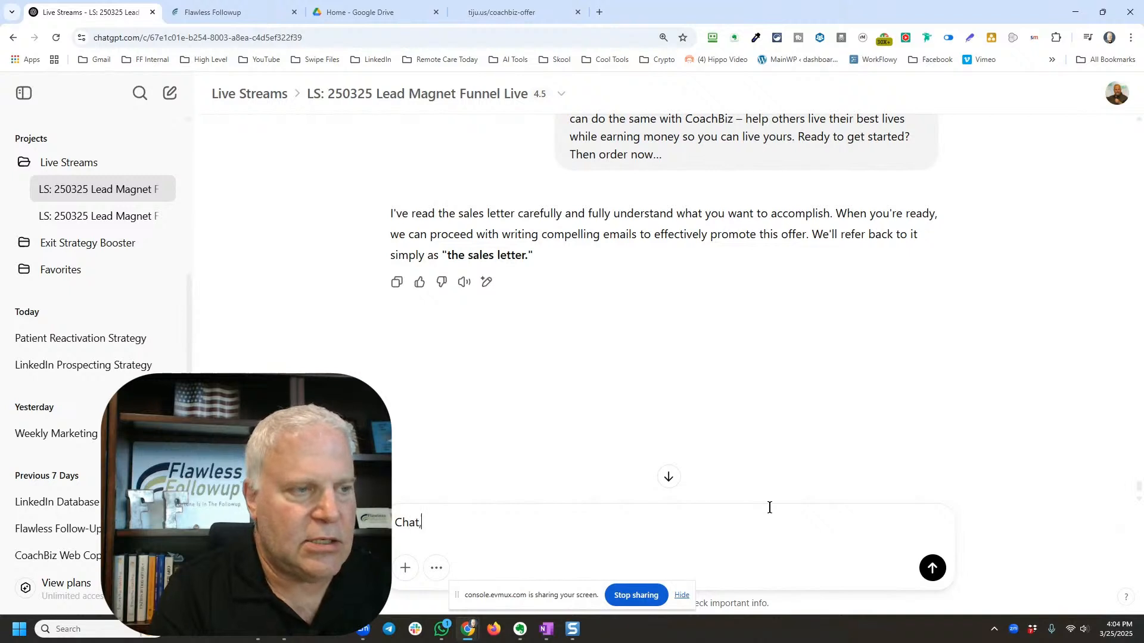
text( I'm going to upload)
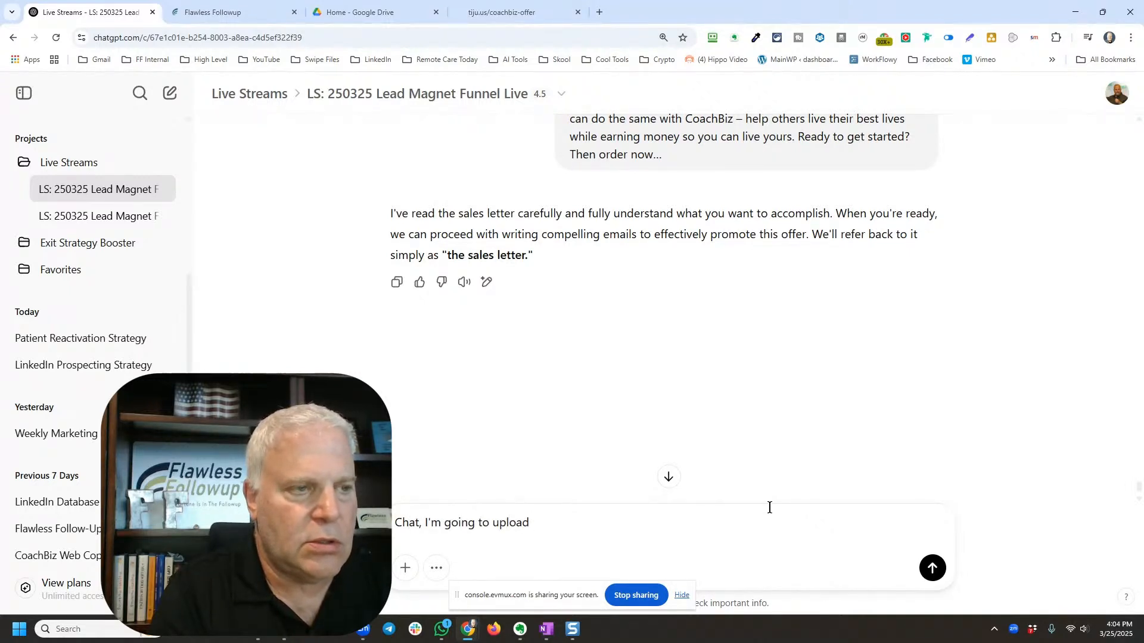
text( the)
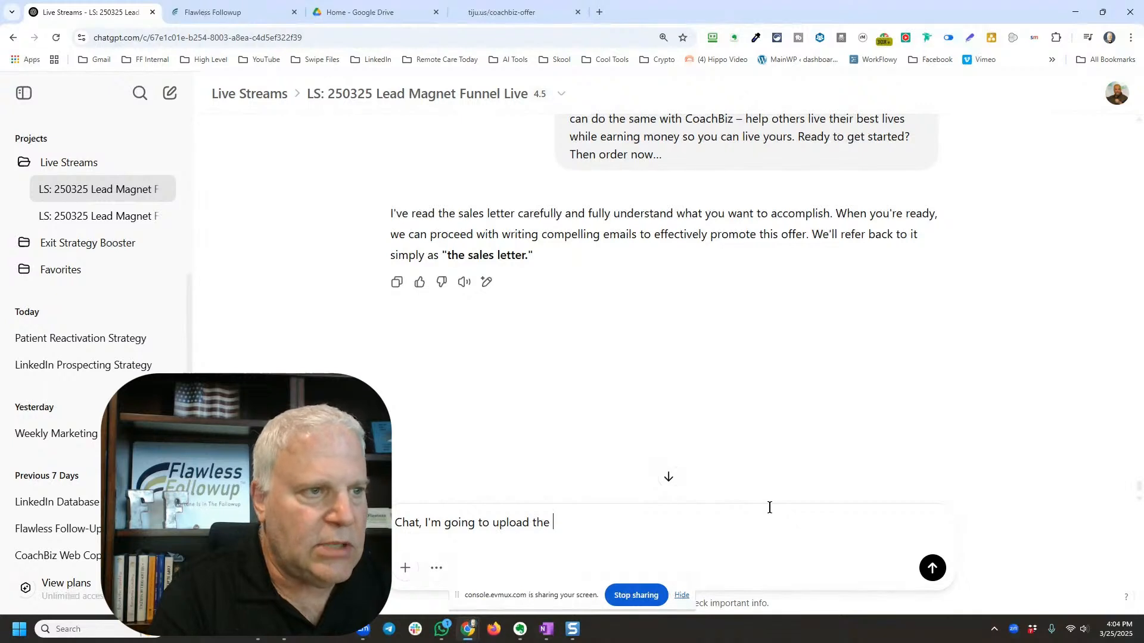
text( indivi)
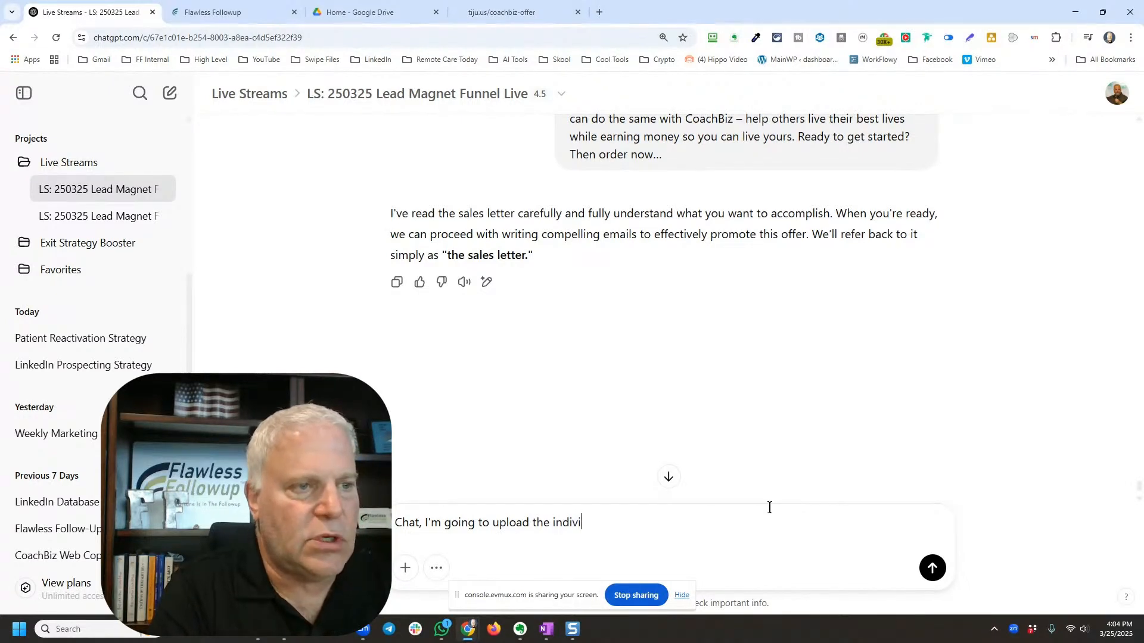
text(dual modules for the )
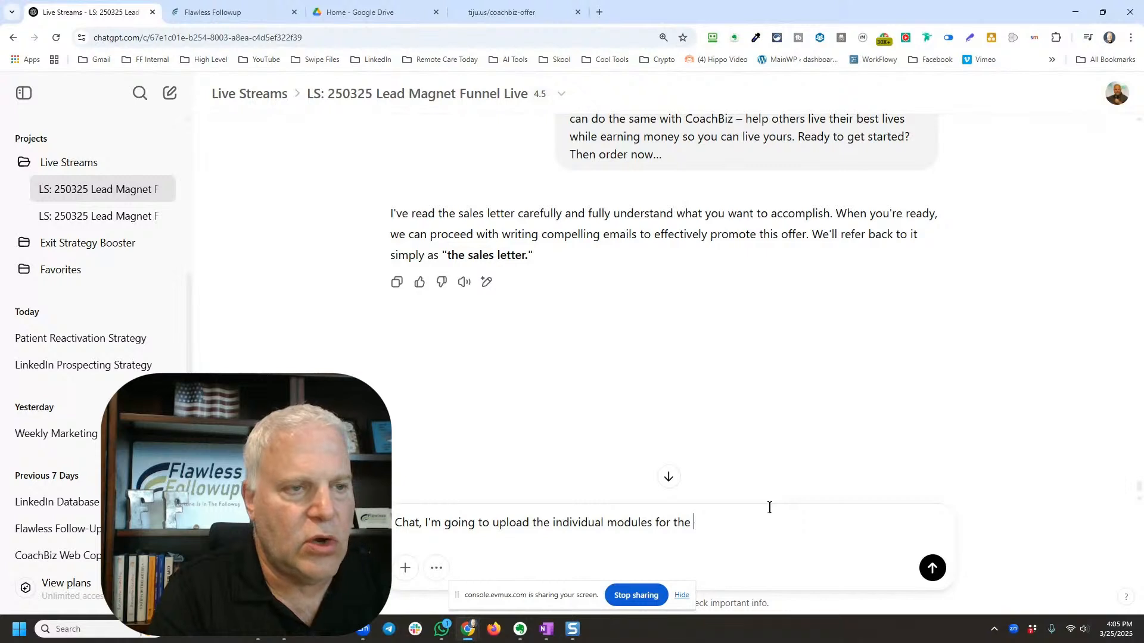
text(course.  I wa)
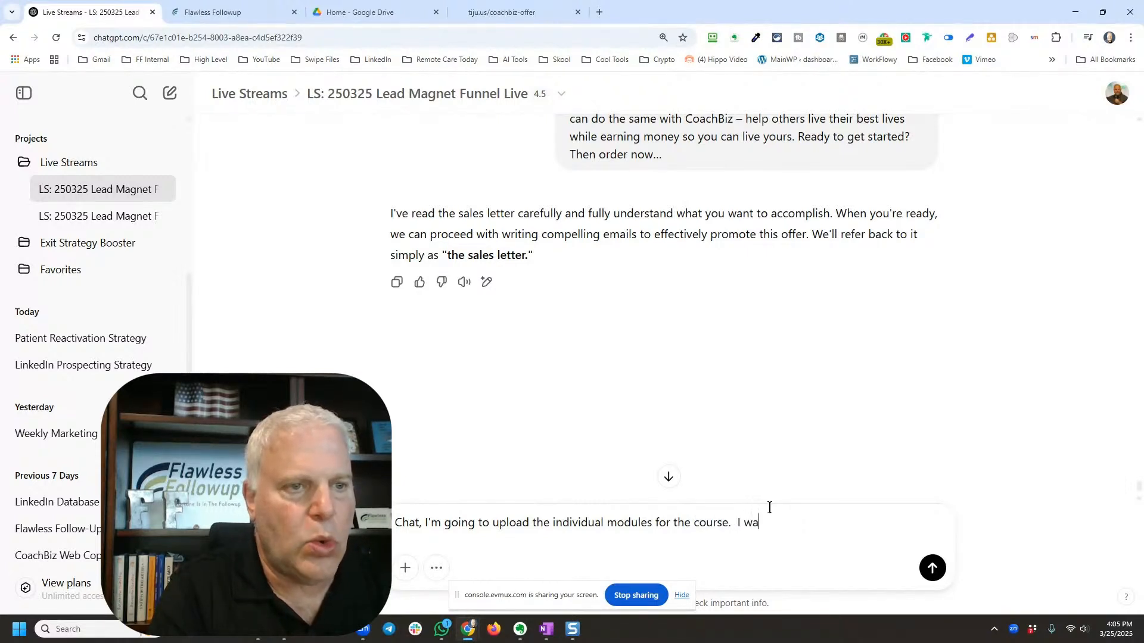
Step: Complete the message text with "I want you to read them and summarize each module for me."
text(nt you to re)
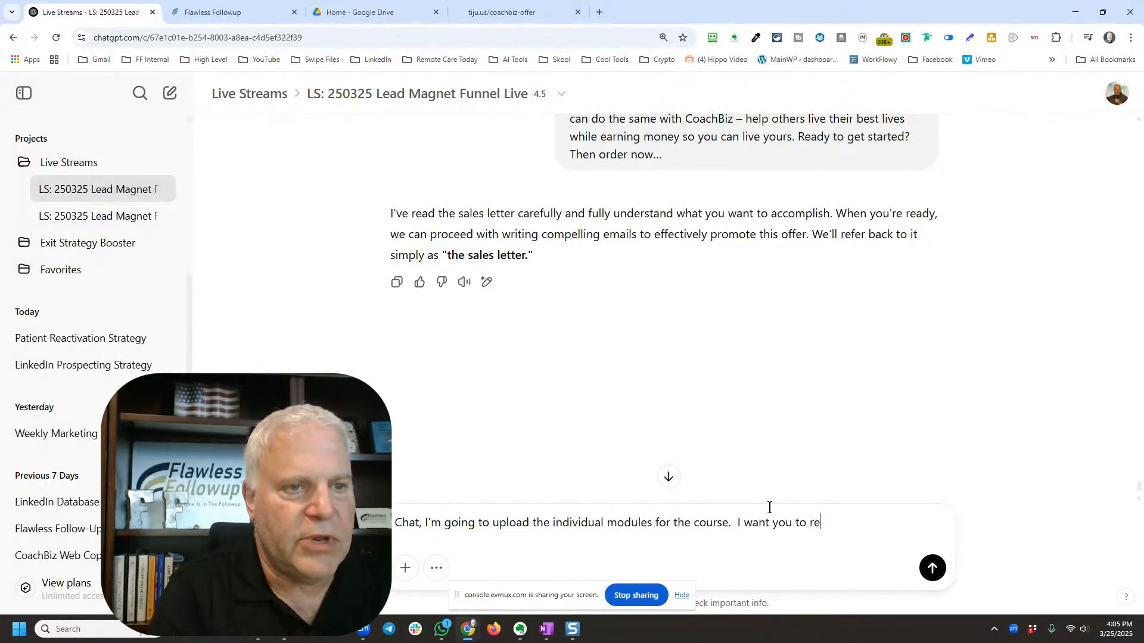
text(ad them and sumar)
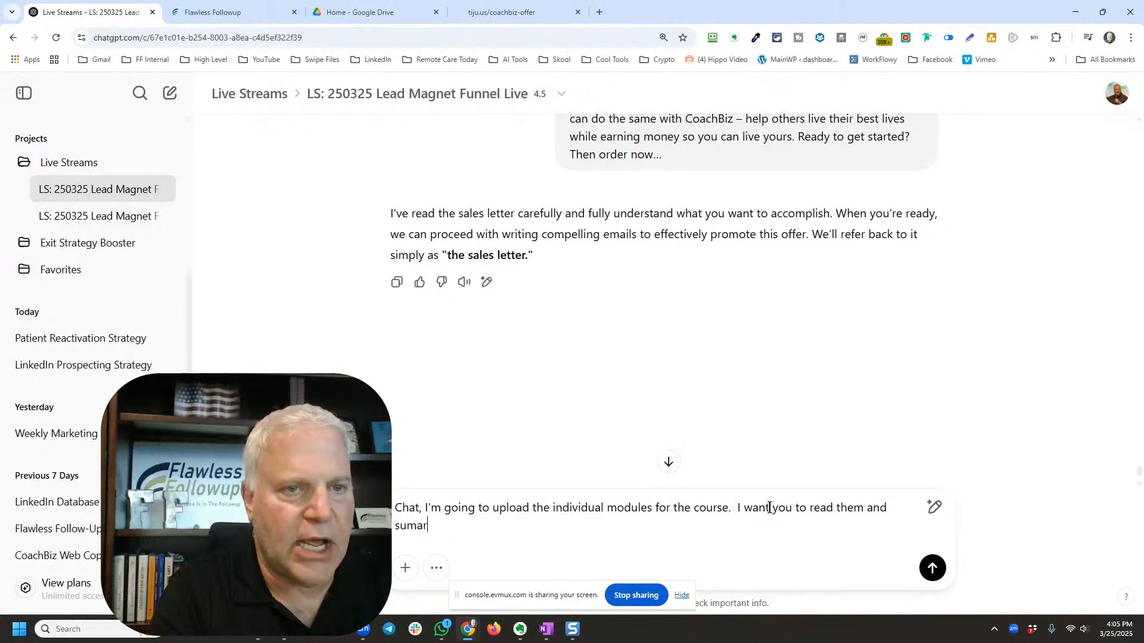
key(BackSpace)
key(BackSpace)
text(ma)
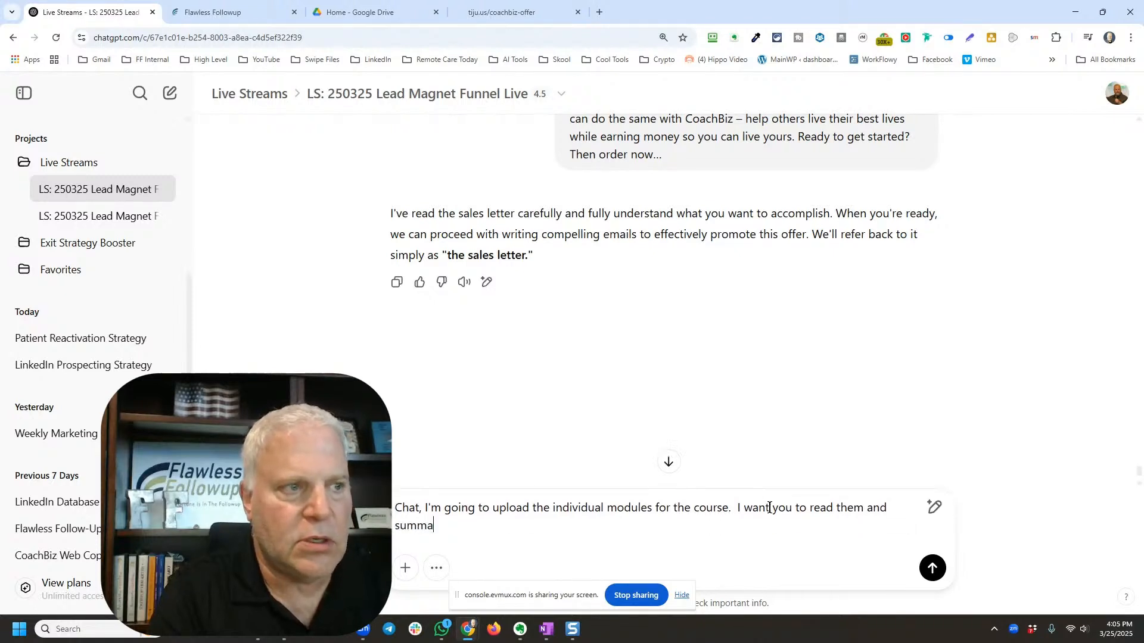
text(rize each)
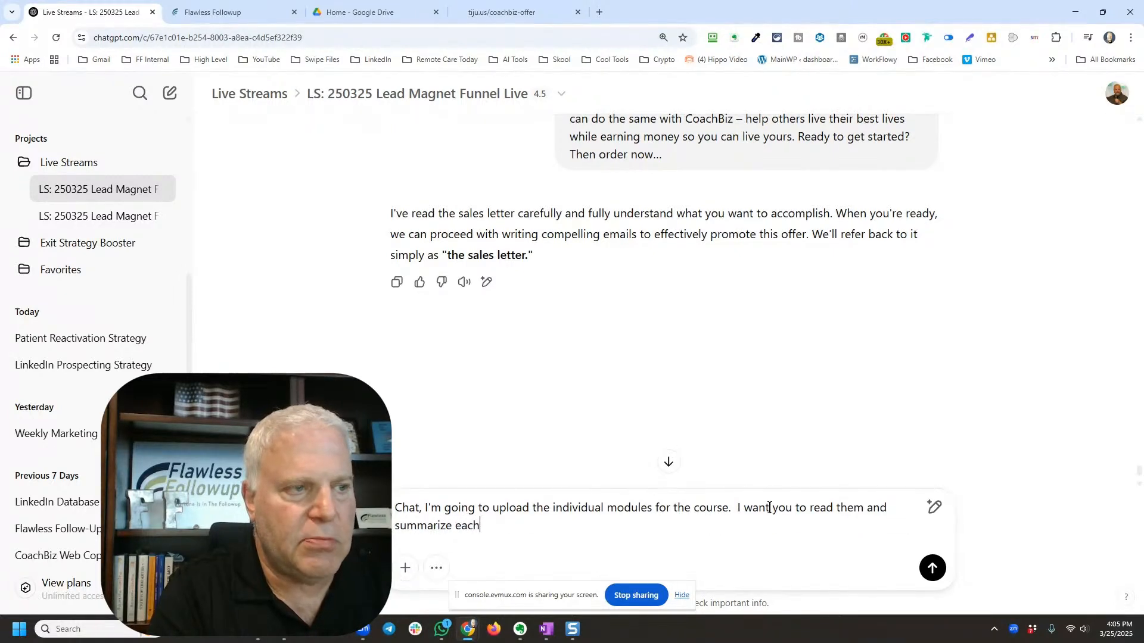
text( moduce for me.)
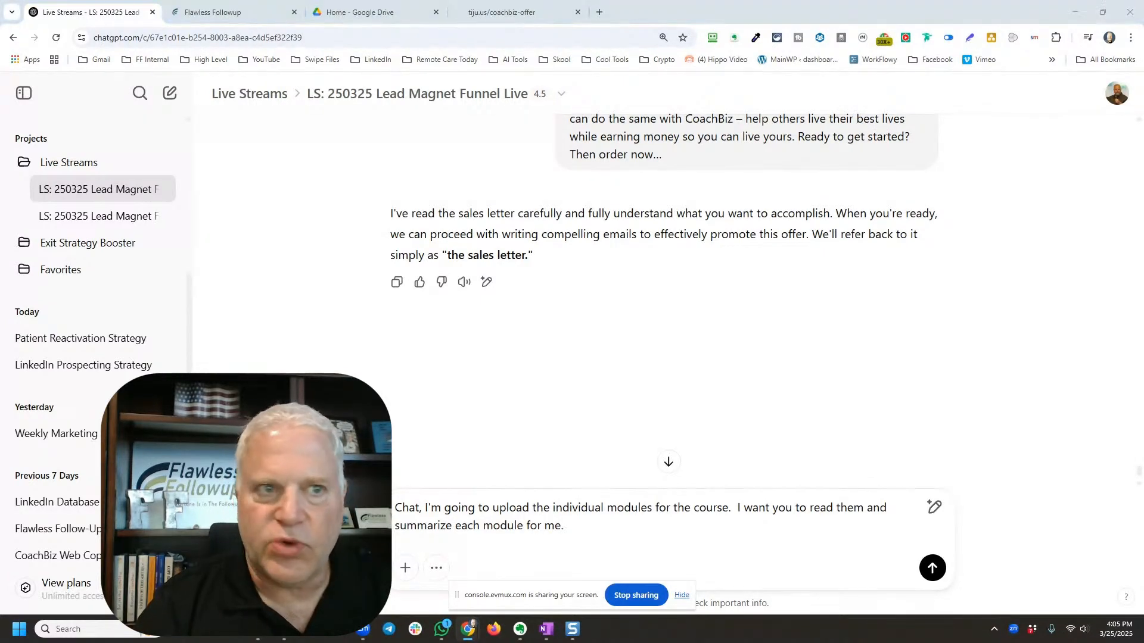
Step: Attach the six CoachBiz module PDFs in order, starting with CoachBiz (Module 1).pdf, and send the message
drag(1057, 302, 763, 462)
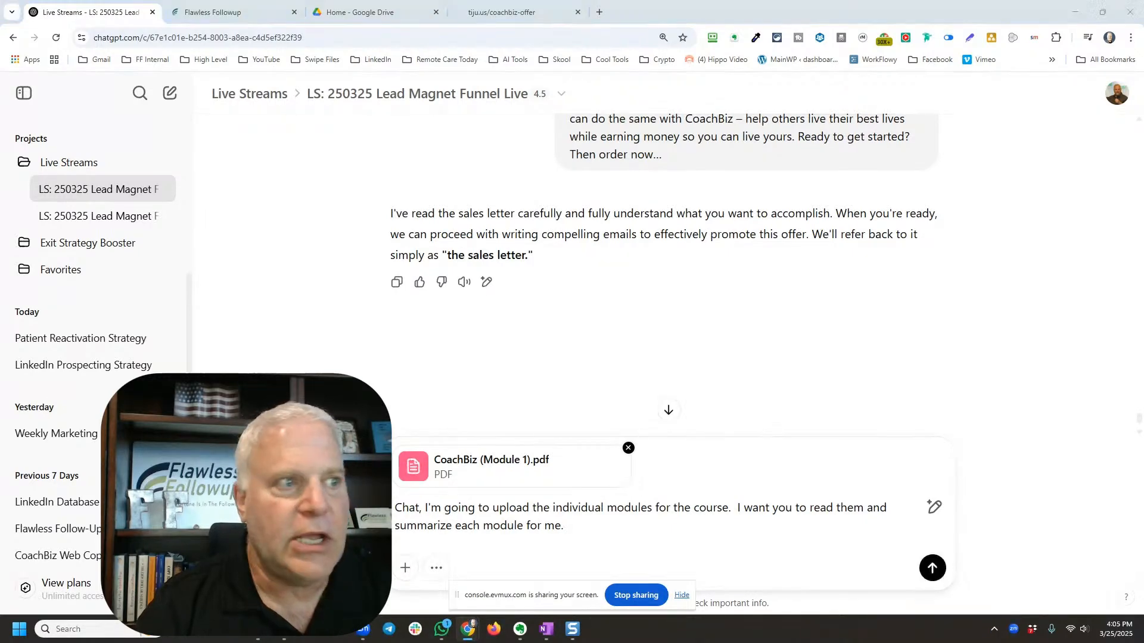
drag(1057, 302, 748, 488)
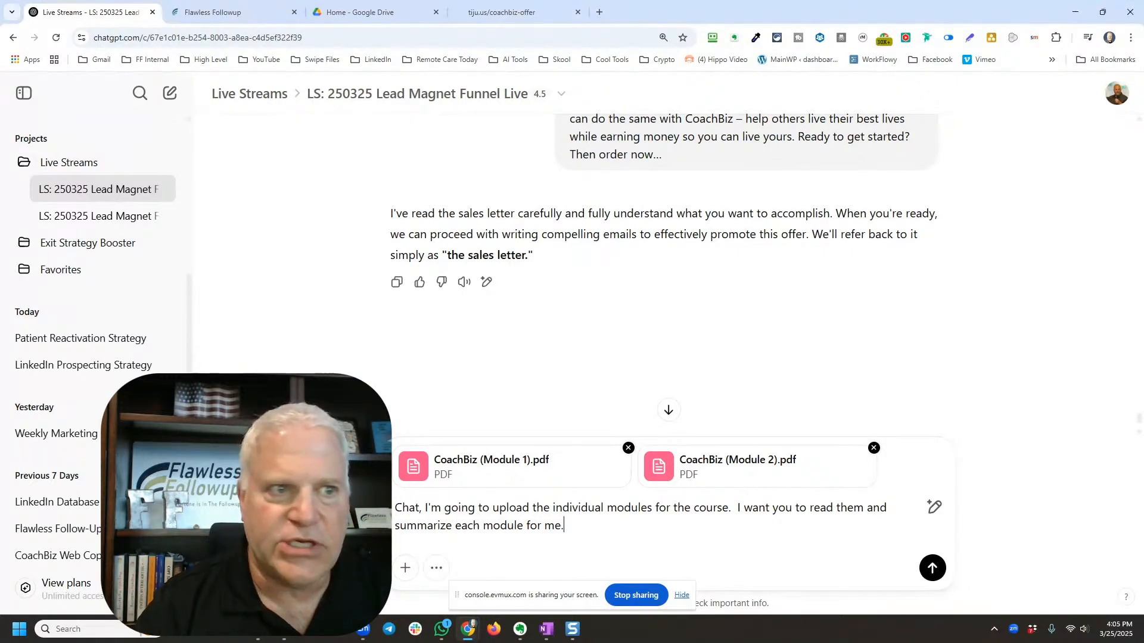
drag(1058, 303, 780, 484)
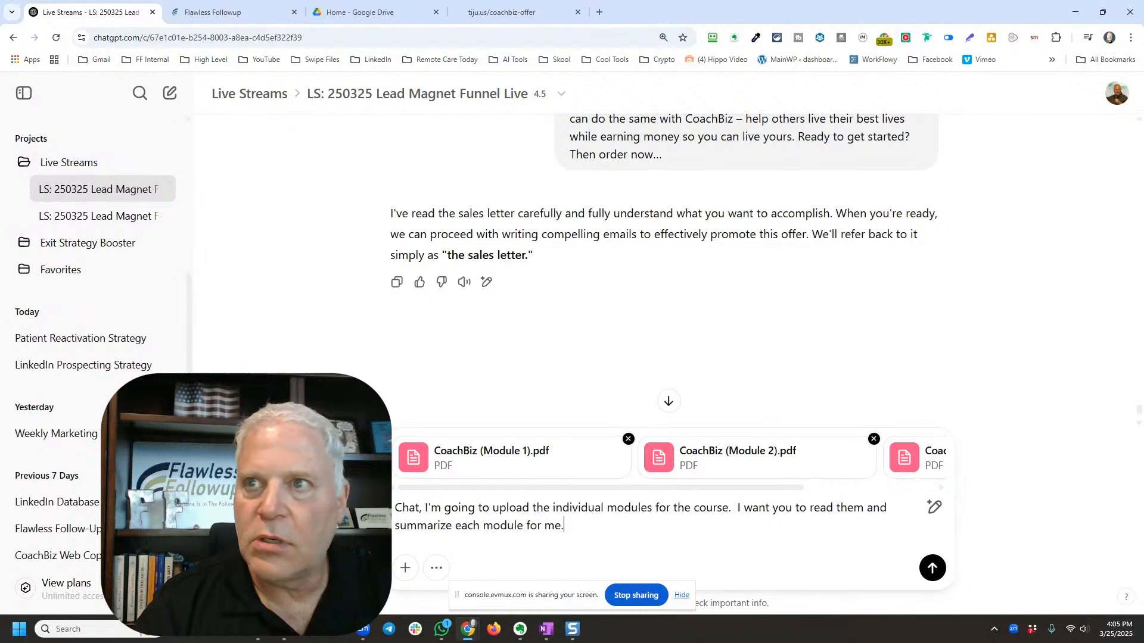
drag(1141, 369, 809, 498)
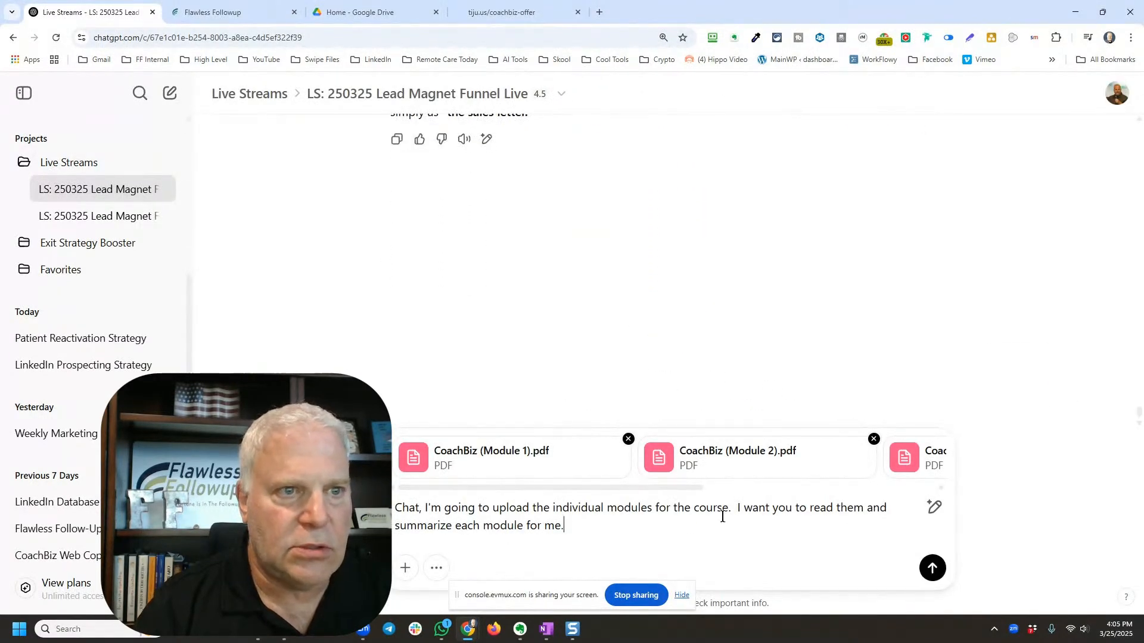
drag(677, 487, 938, 495)
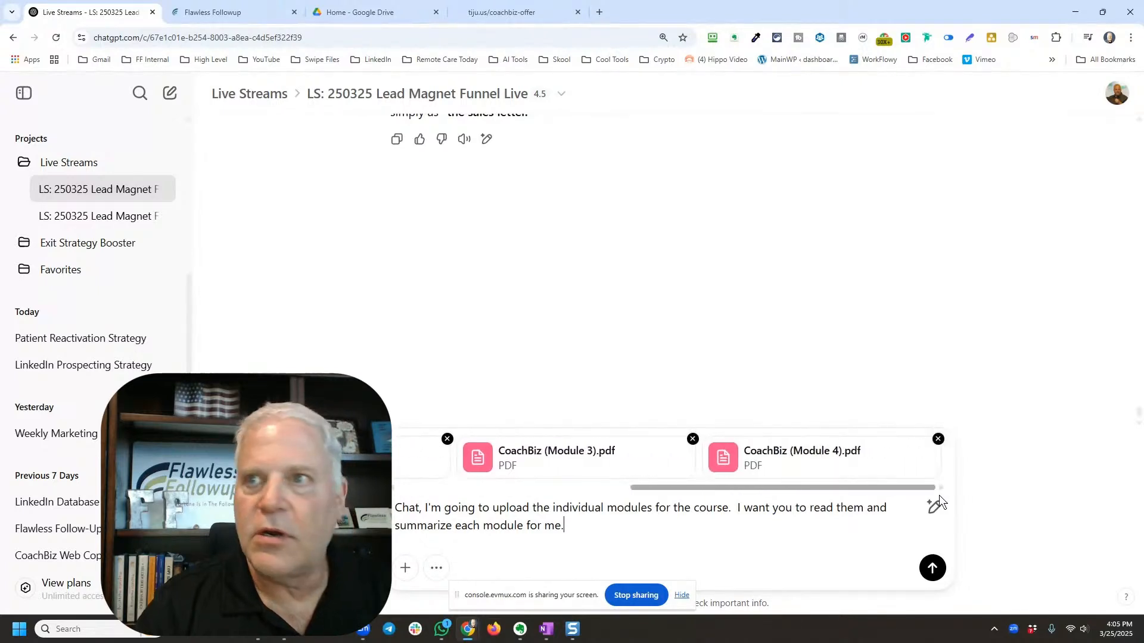
drag(1141, 400, 881, 453)
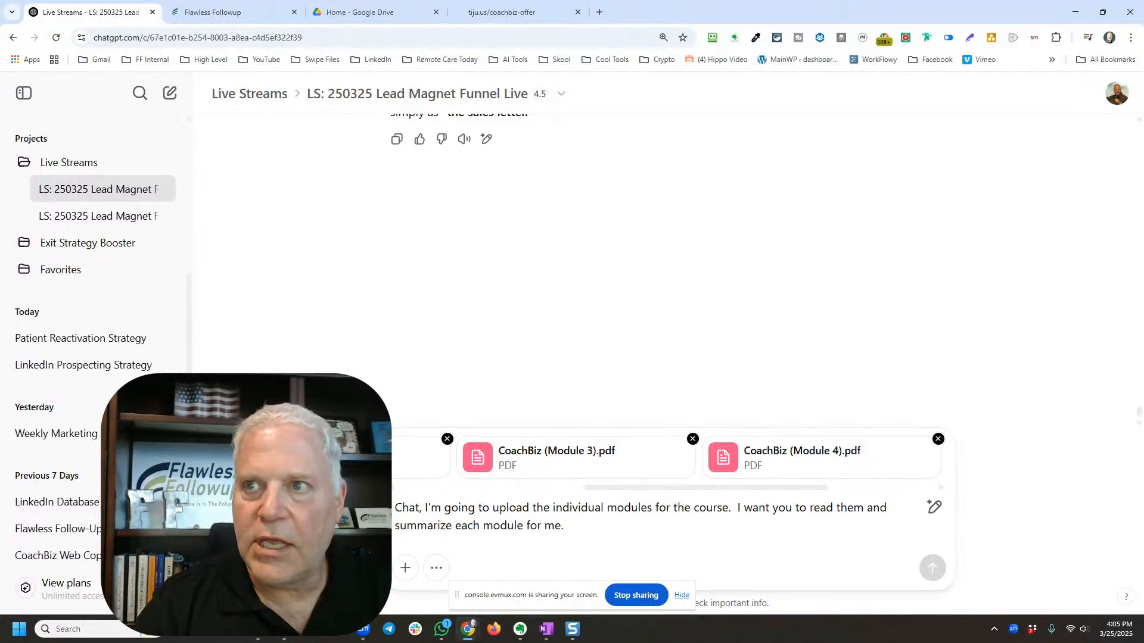
drag(1141, 417, 804, 474)
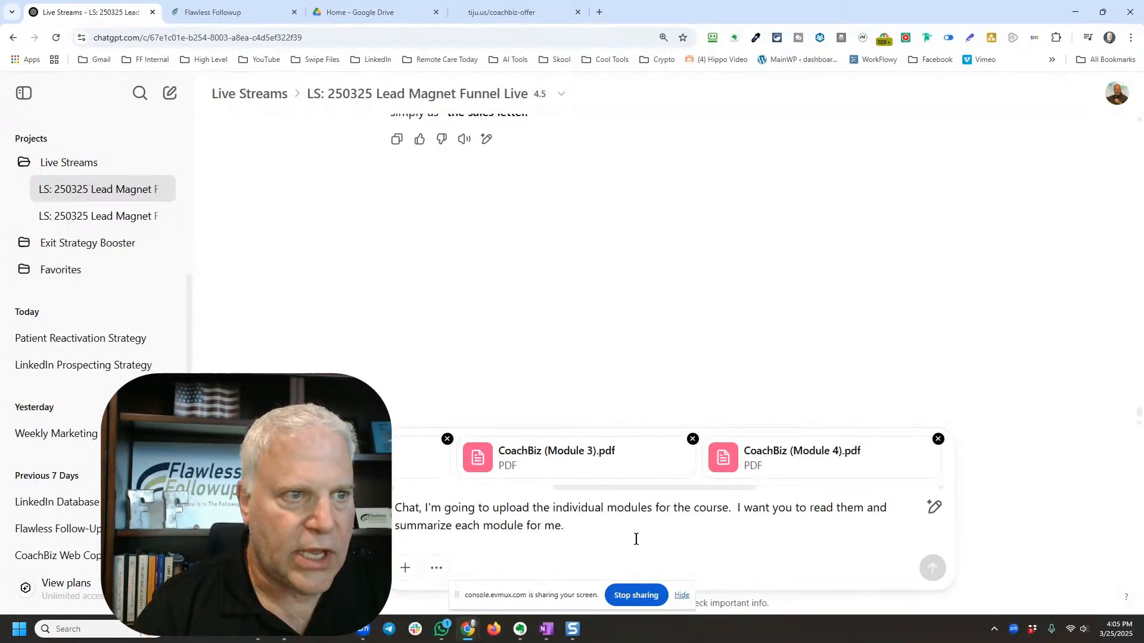
drag(612, 486, 825, 496)
click(932, 569)
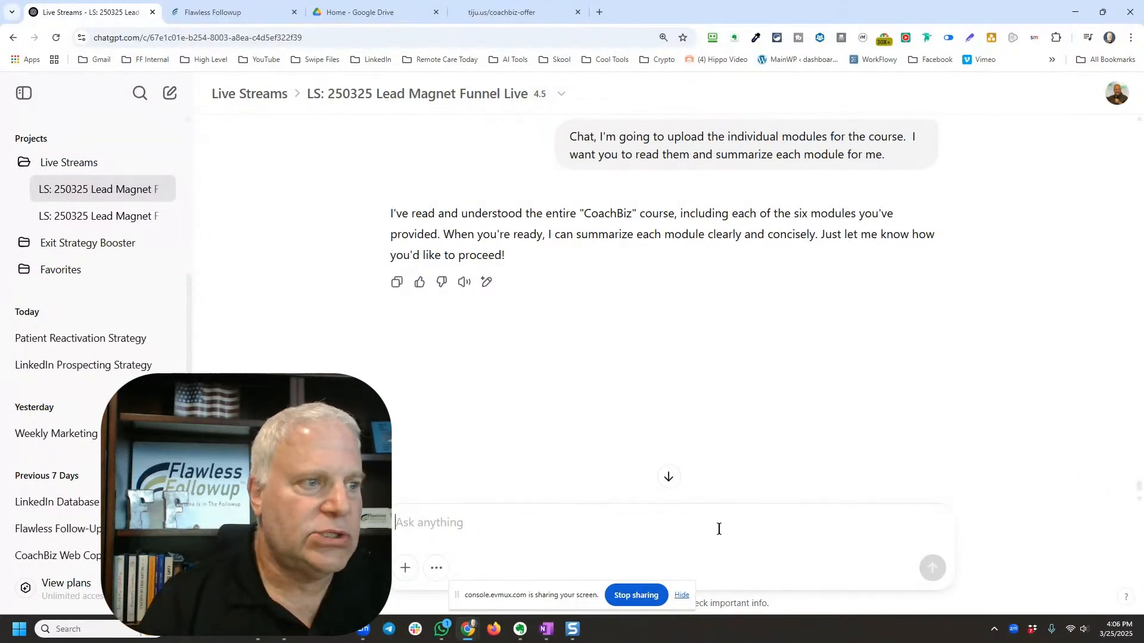
Step: Begin the reply with "for each module, I'd like to write an email"
text(for )
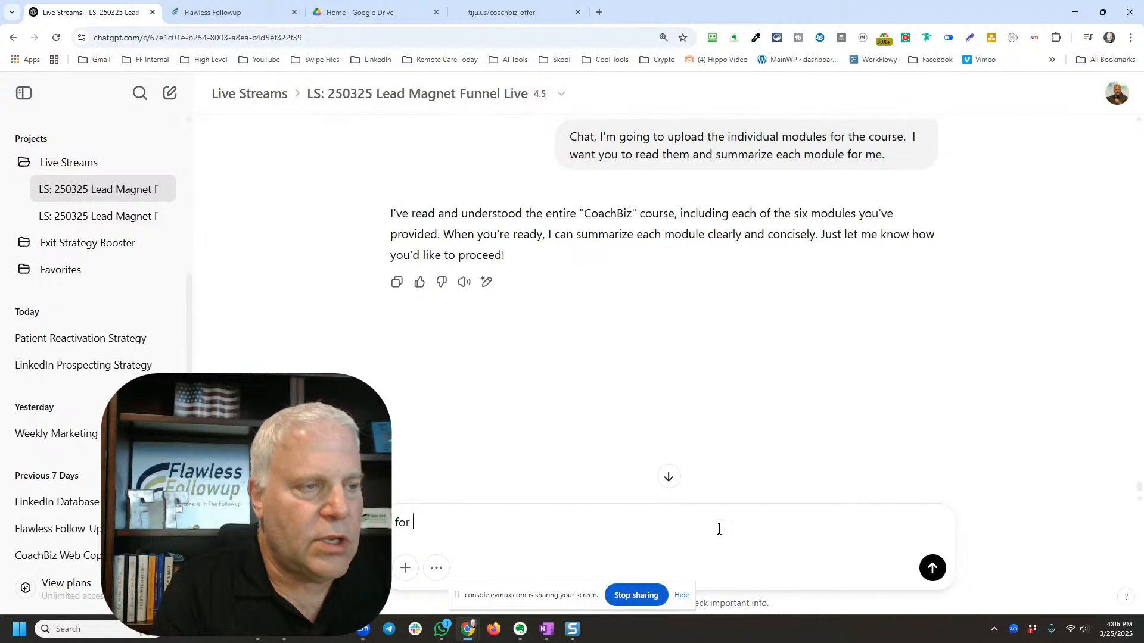
text(each module)
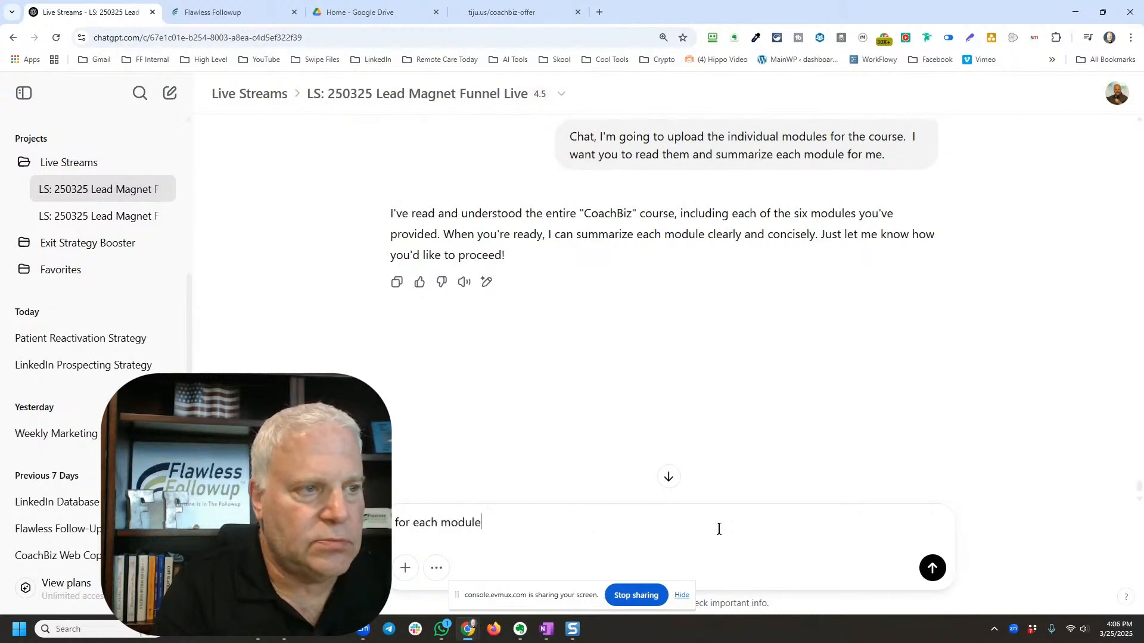
text(, I'd li)
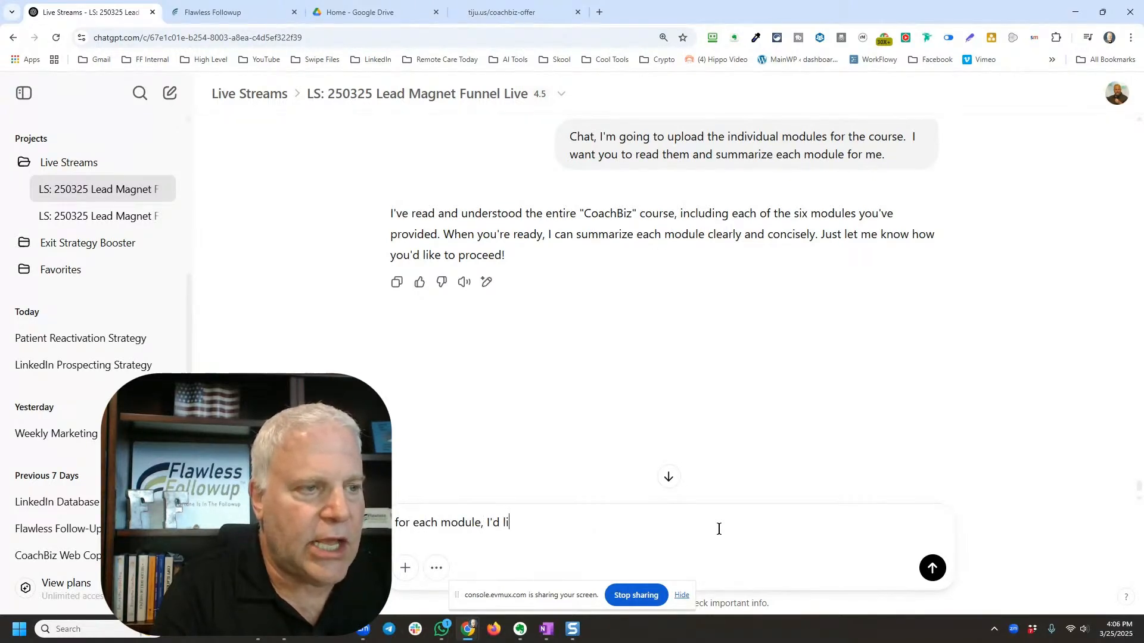
text(ke to write a)
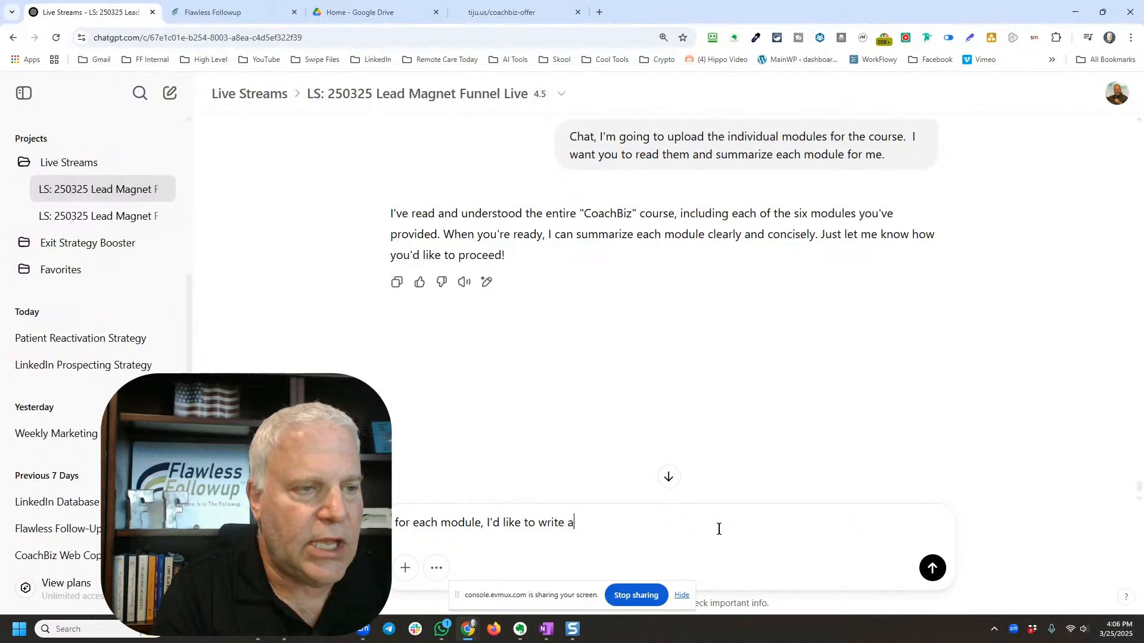
text(n email)
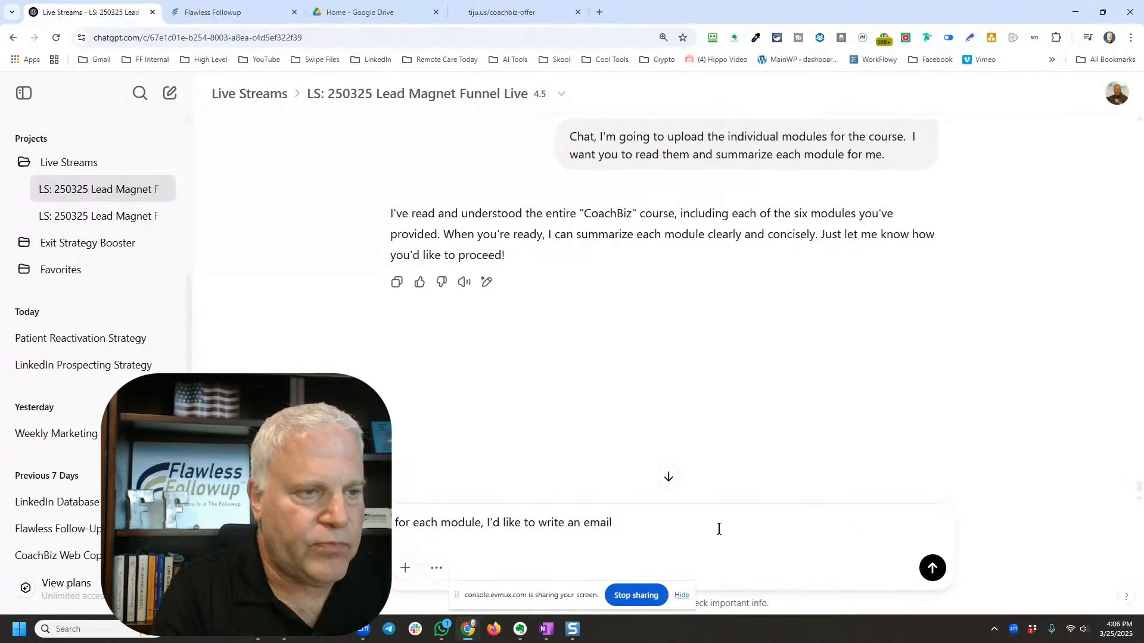
Step: Continue the reply with "The first module will be a cold outreach email using module 1 as a free download."
text(.  The fir)
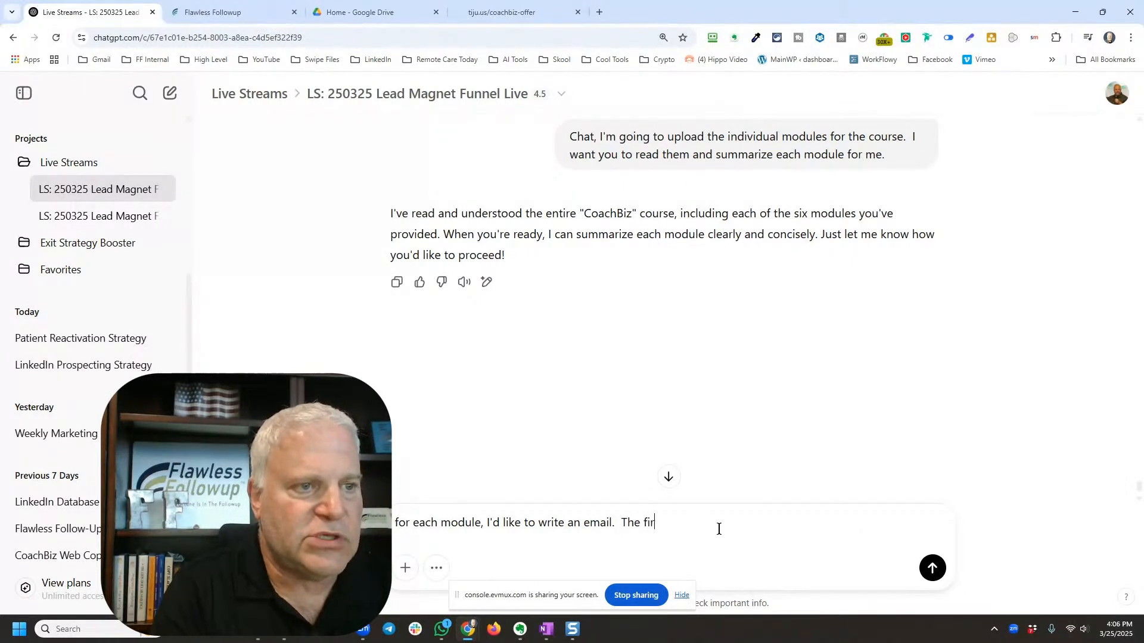
text(st module )
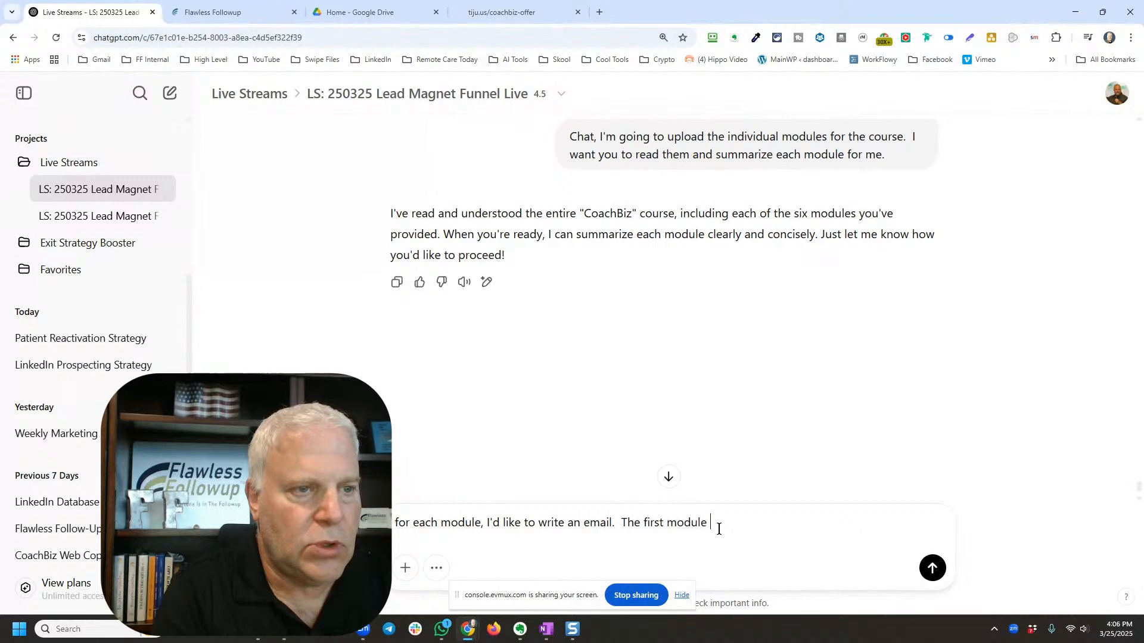
text(will be a cold)
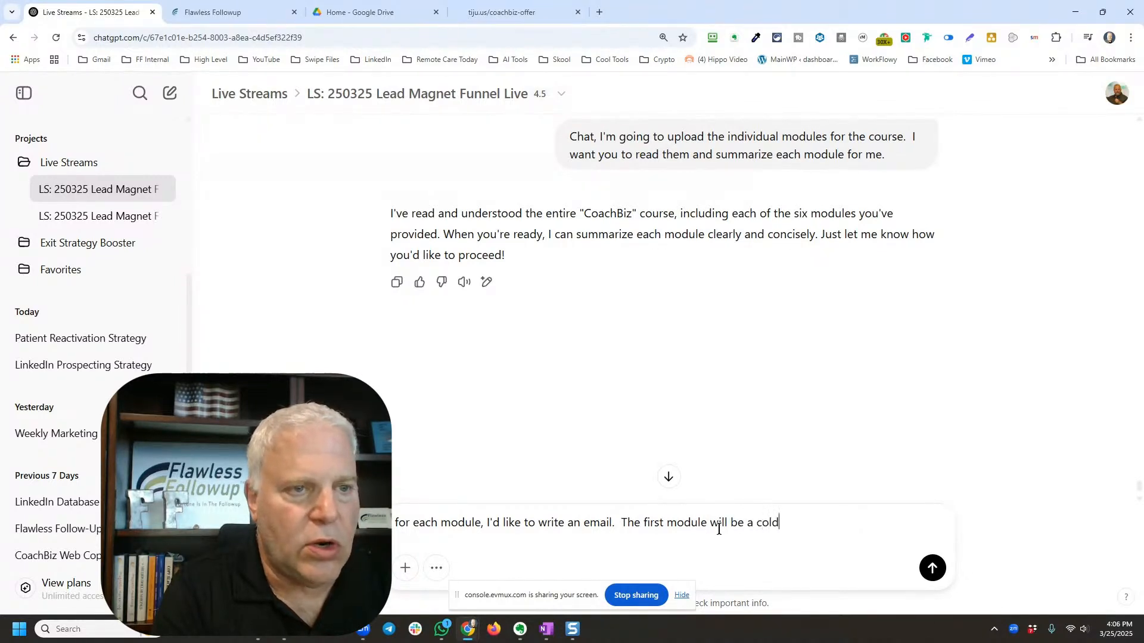
text( outrea)
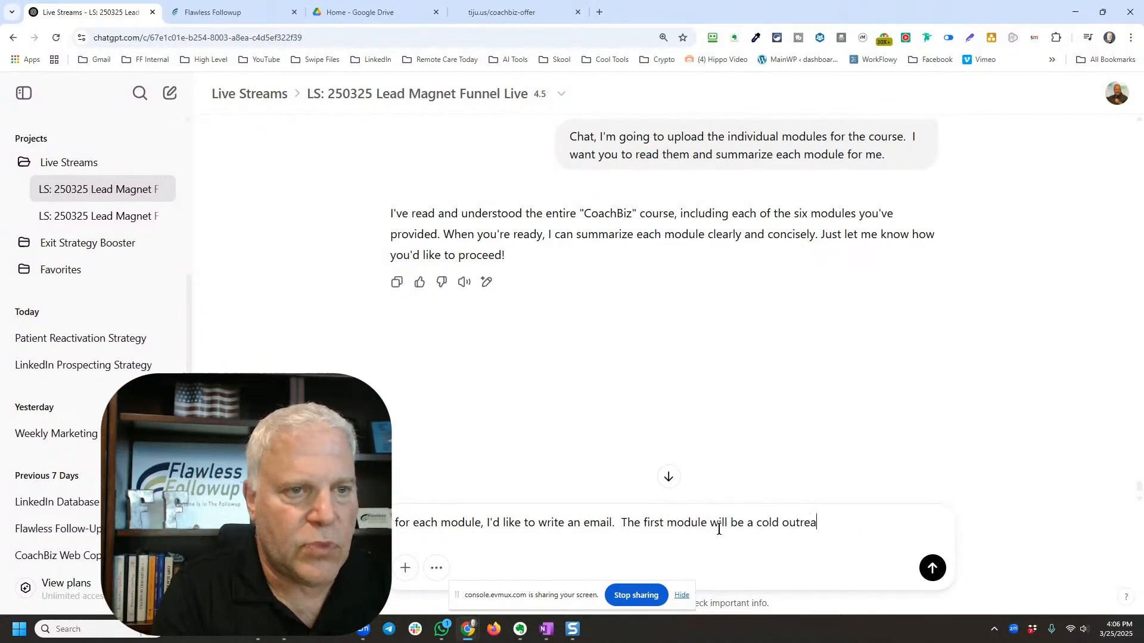
text(ch email us)
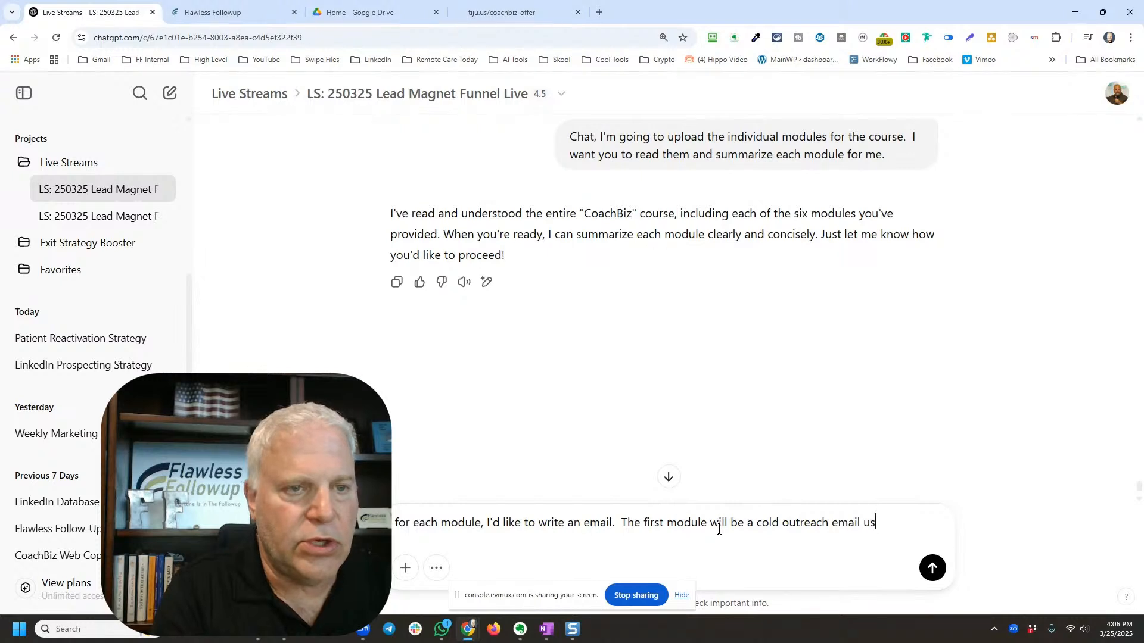
text(ing mod)
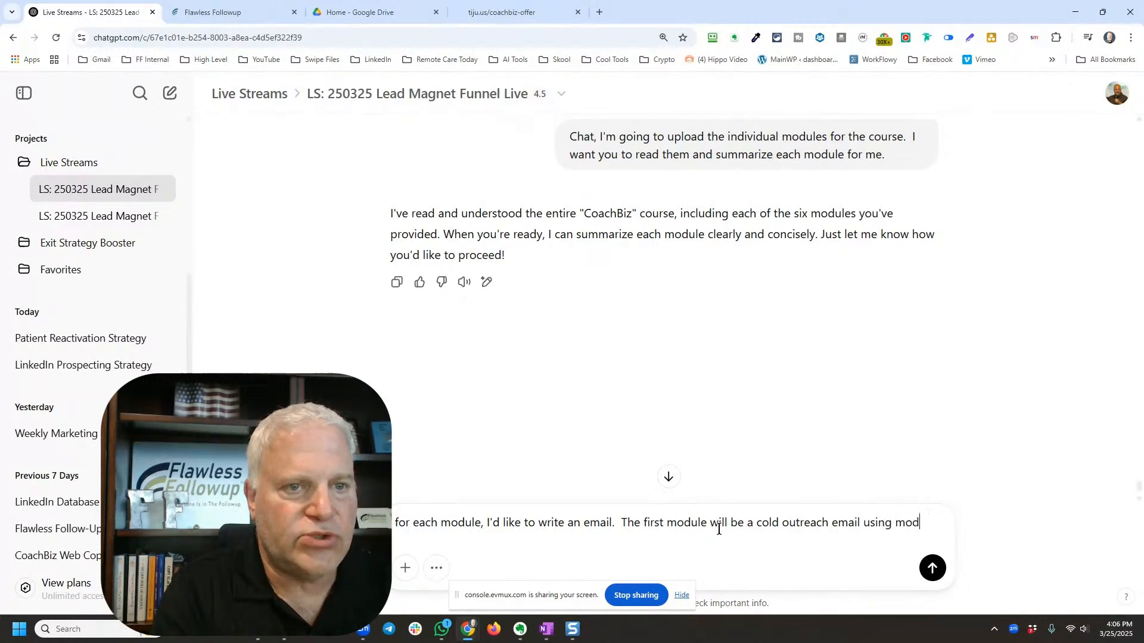
text(ule 1 as)
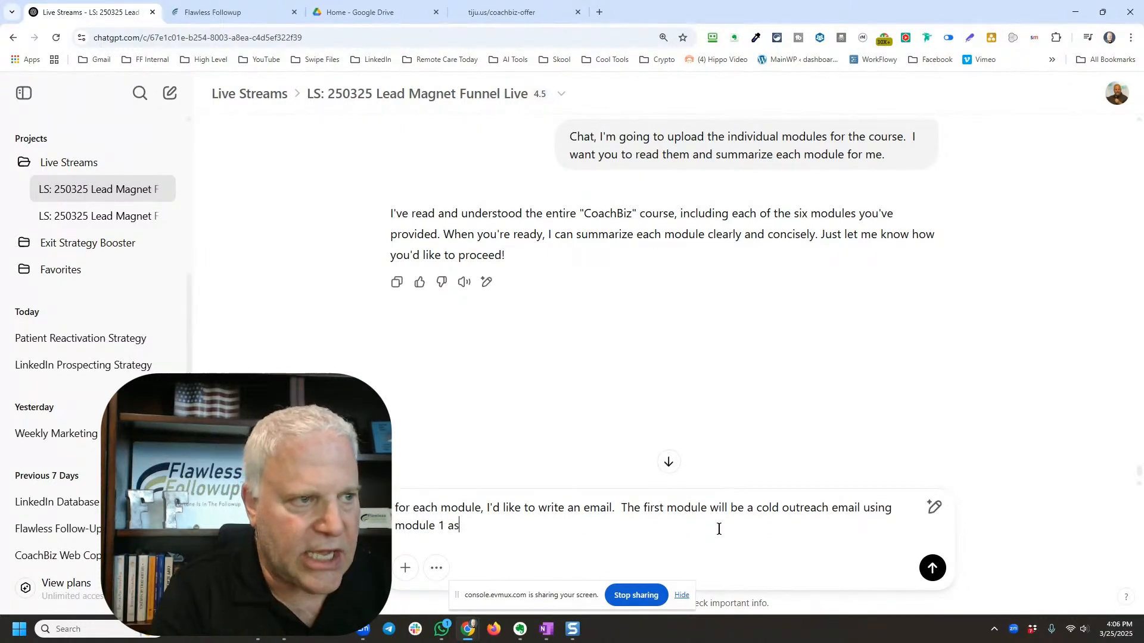
text( a free download.)
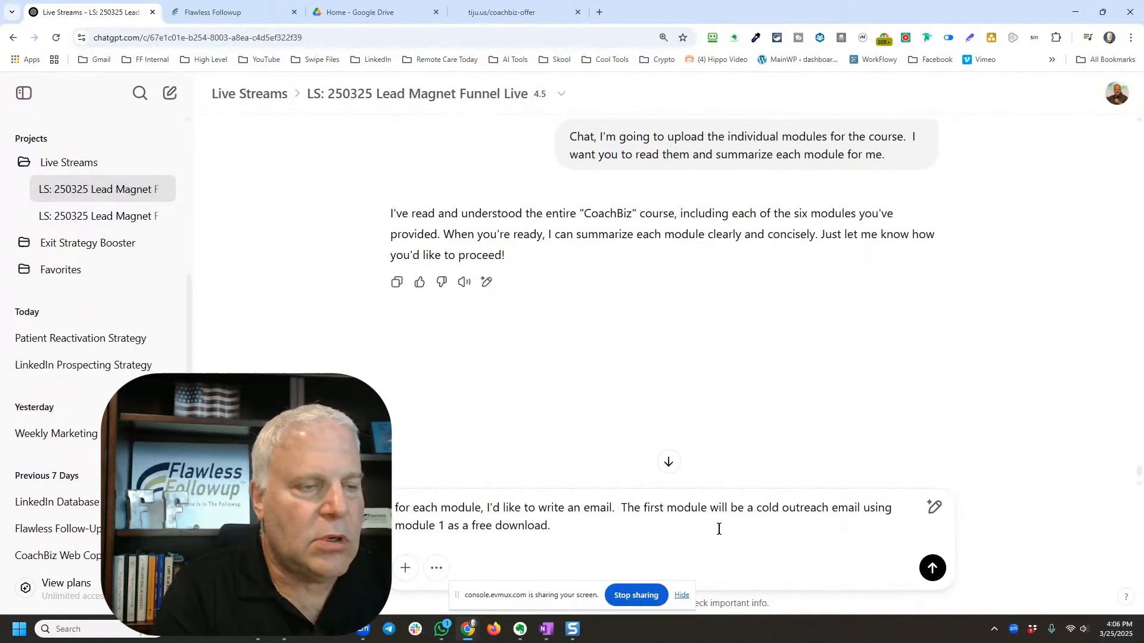
Step: Continue the reply with "then emails 2 -6 will be for people that opt in and request the free download."
text(  then emails )
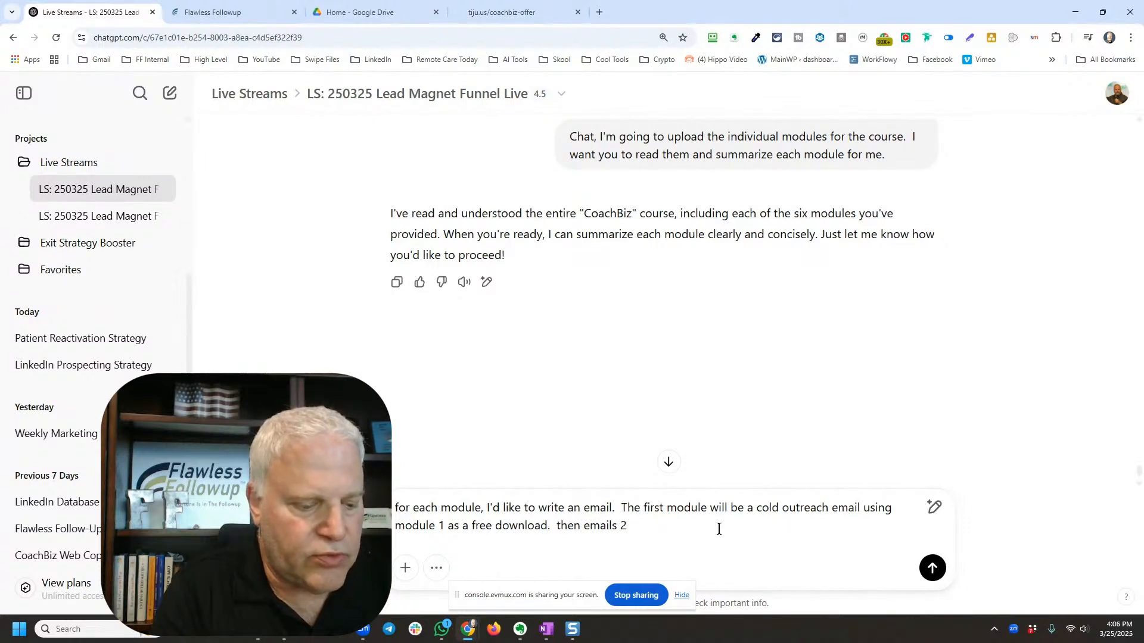
text(2 -6 will )
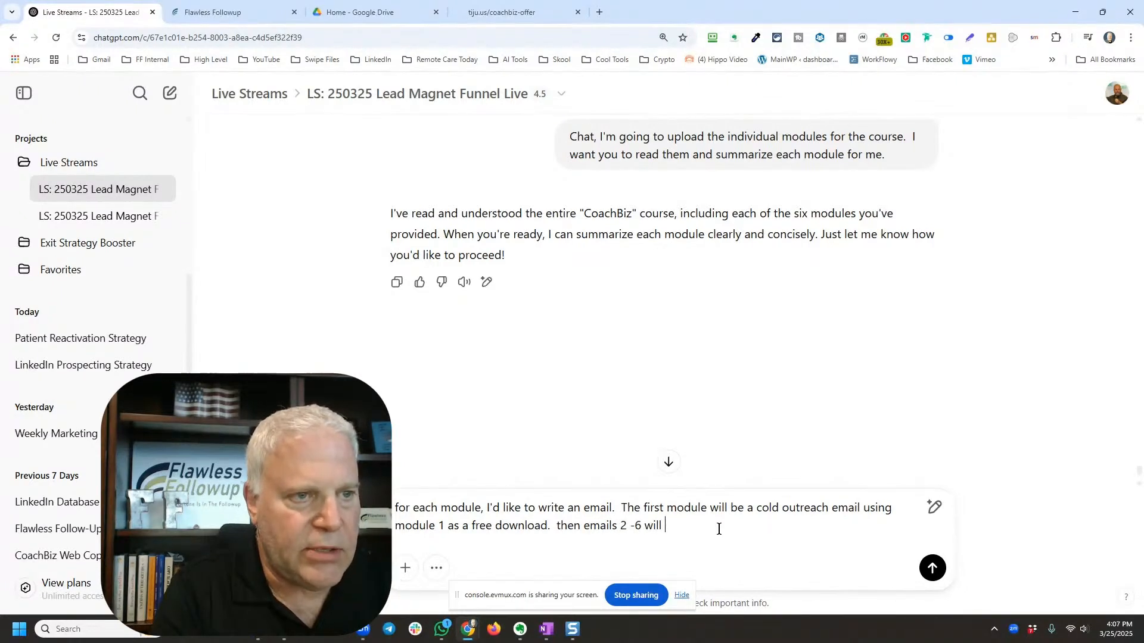
text(be for pe)
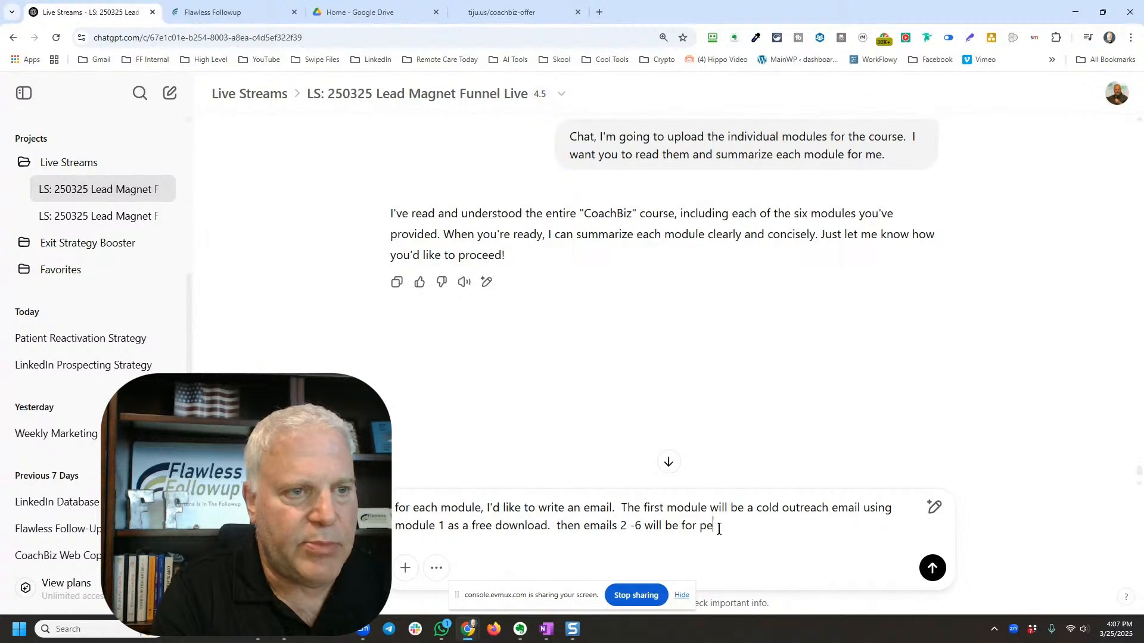
text(ople that opt)
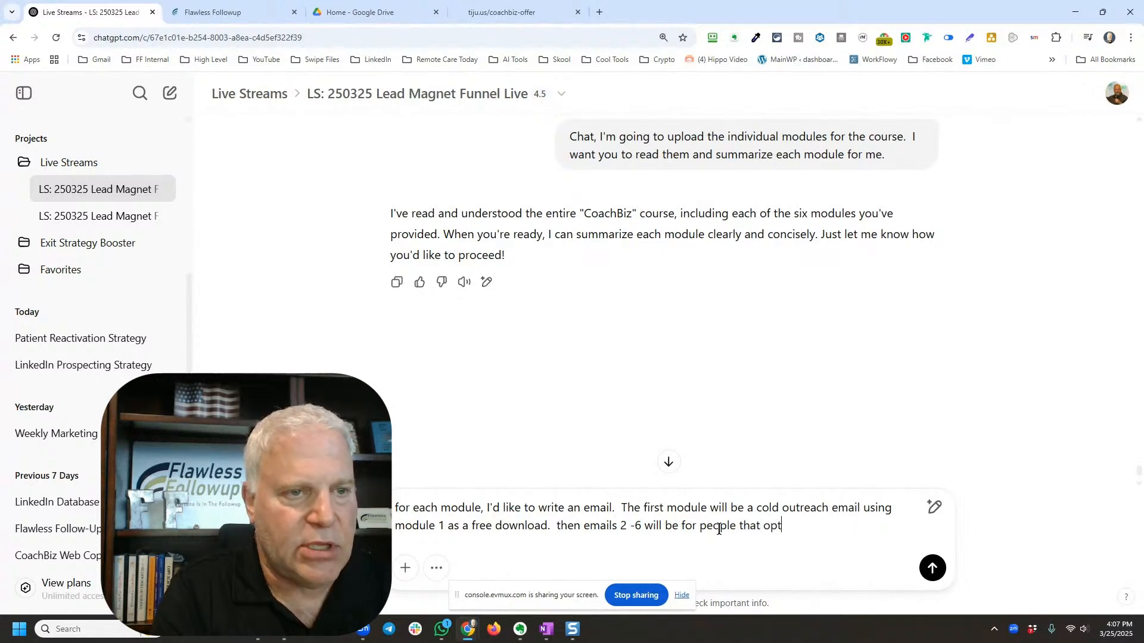
text( i)
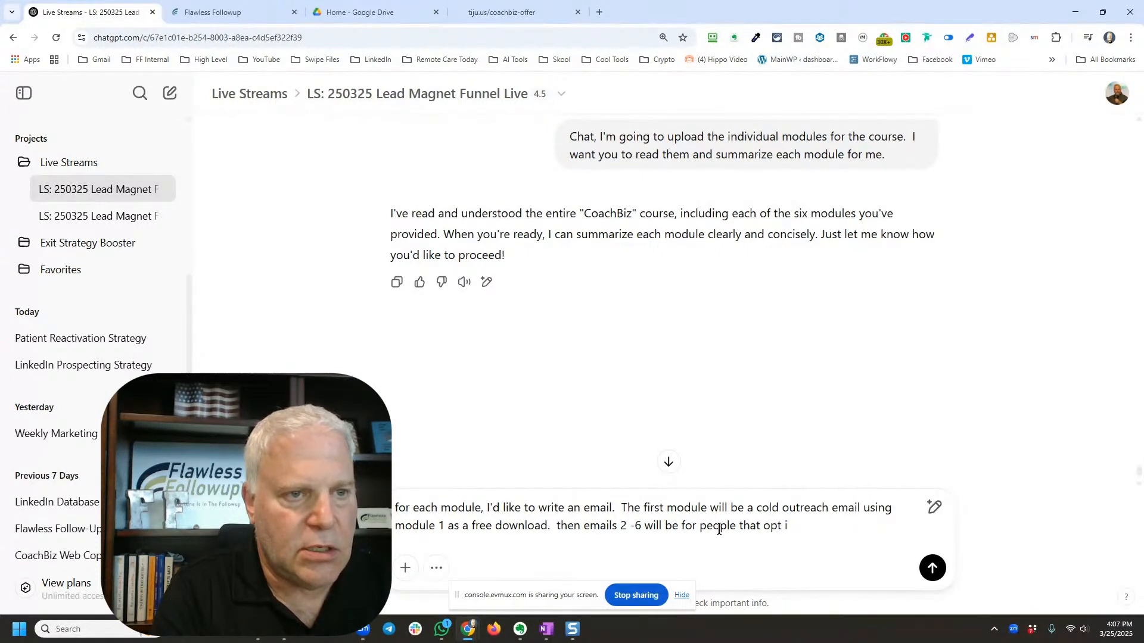
text(in and rea)
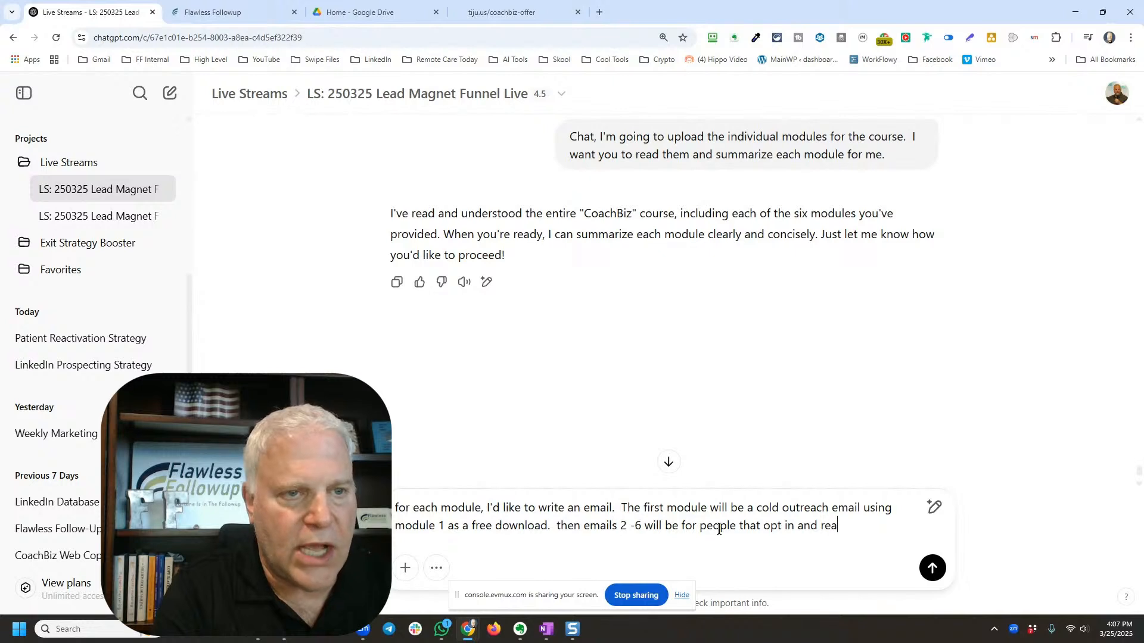
key(BackSpace)
text(quest the fr)
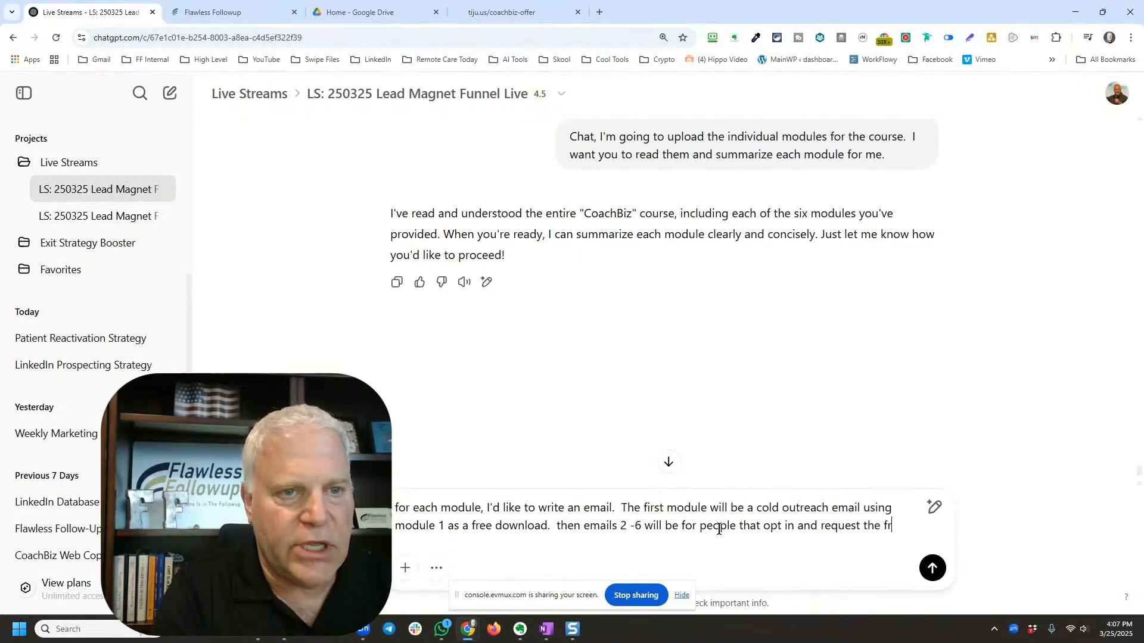
text(ee download.)
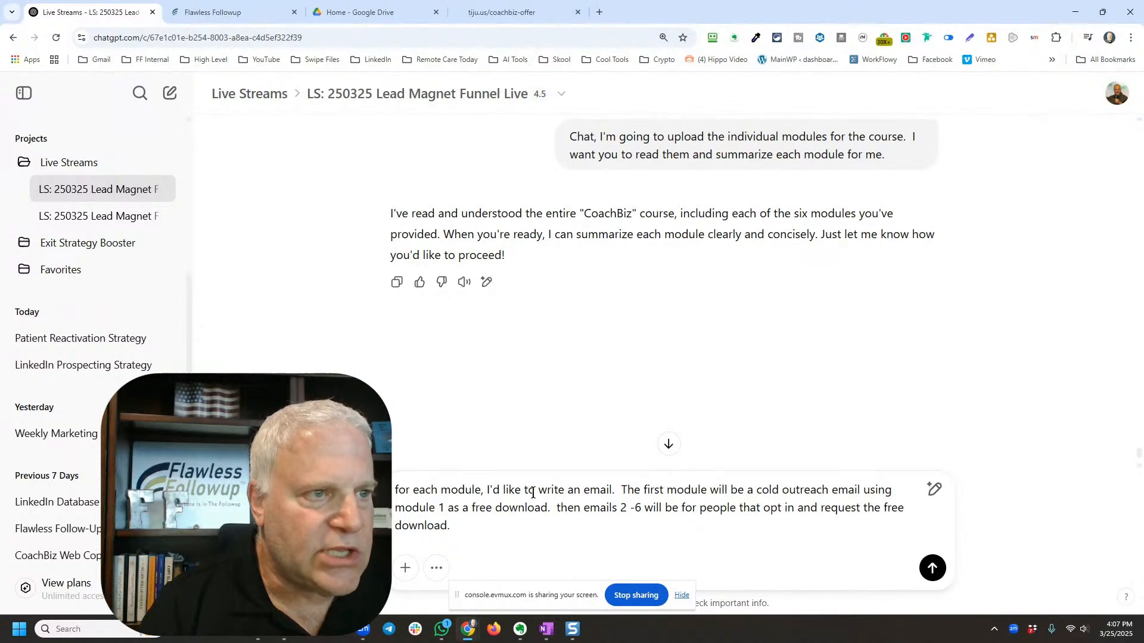
Step: Reword the draft reply so "The first module" reads "The first email" and "emails 2 -6" reads "modules 2 -6"
double_click(686, 491)
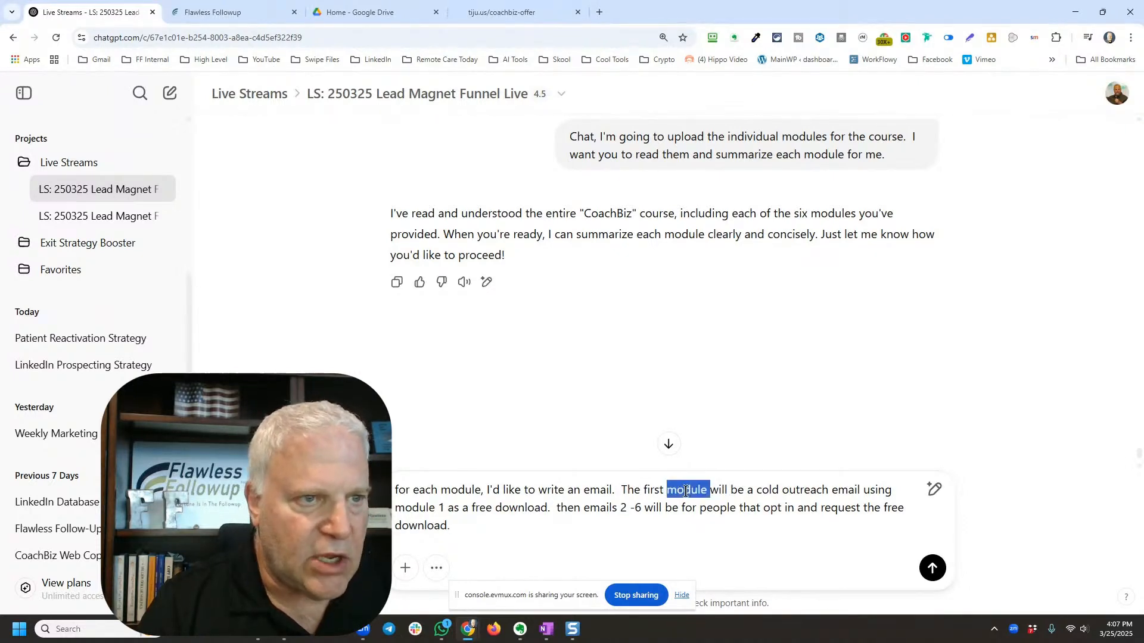
text(email)
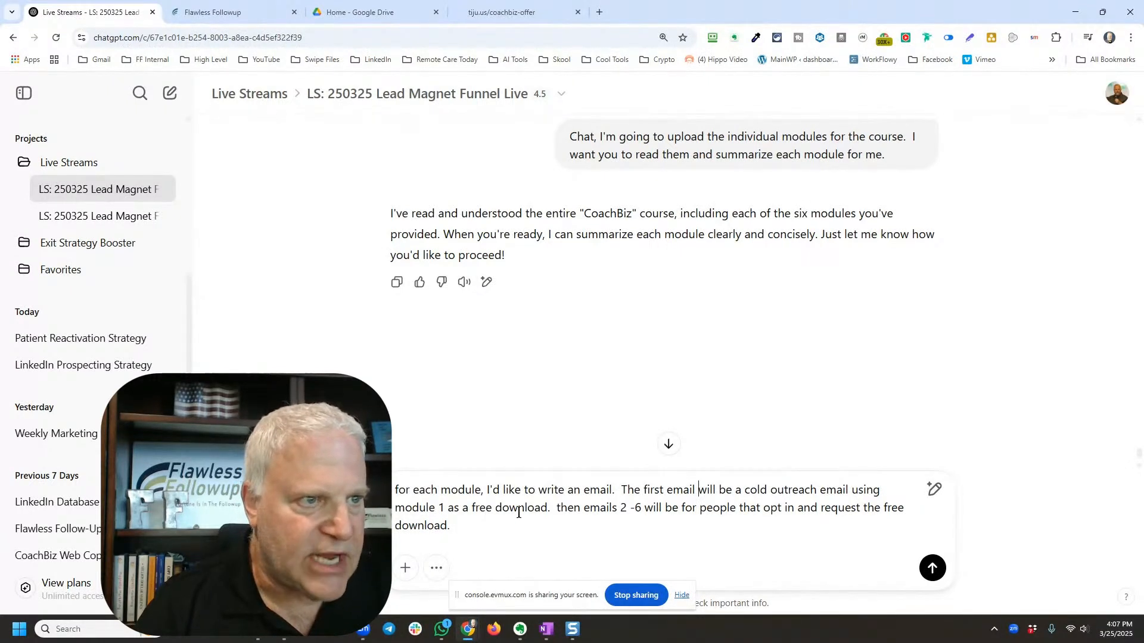
double_click(596, 508)
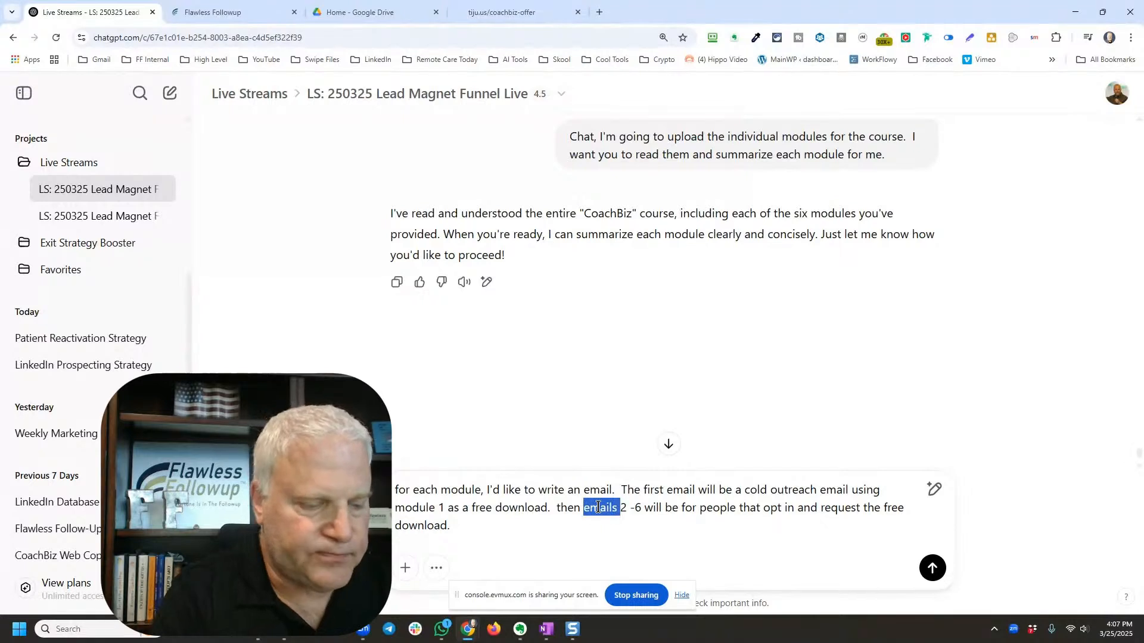
text(modules)
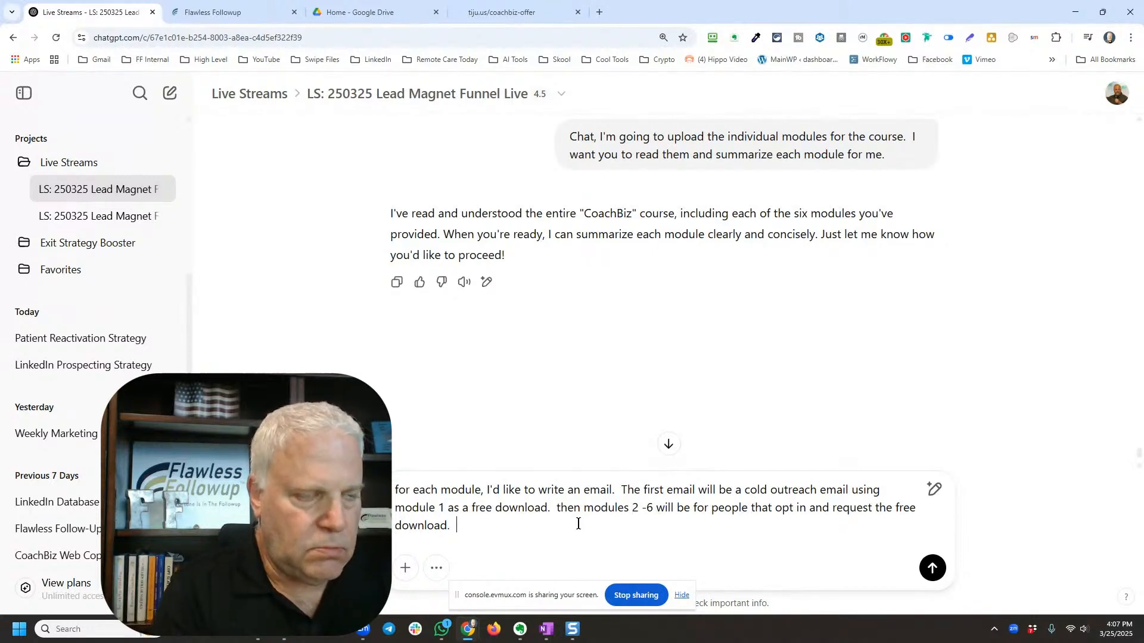
Step: End the reply with the question "do you understand?" and send it
text(do you un)
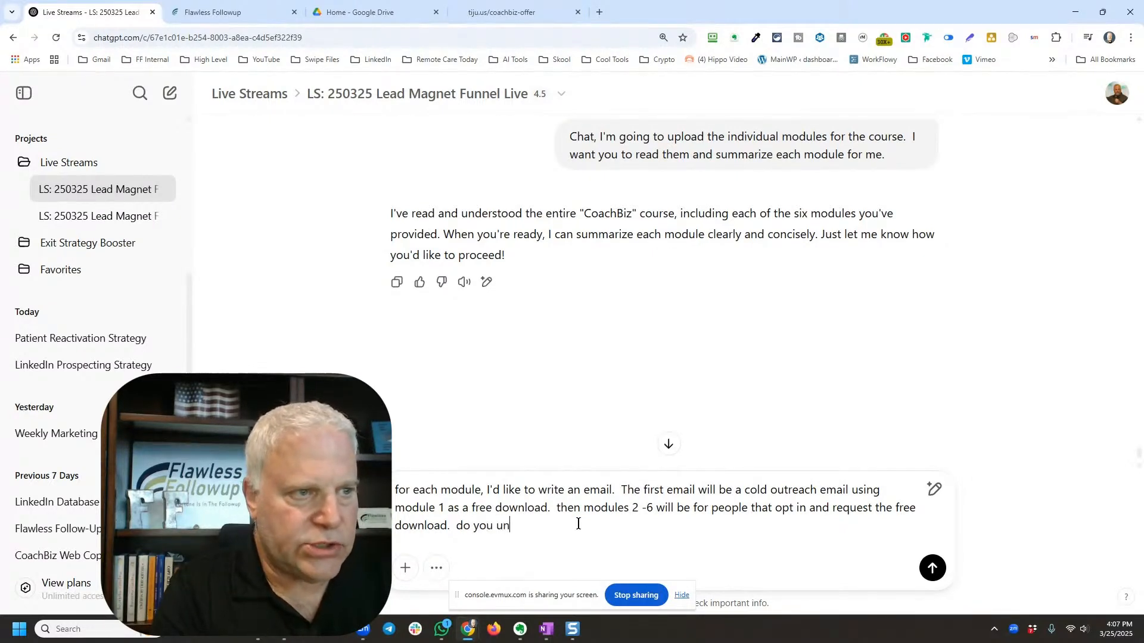
text(dersta)
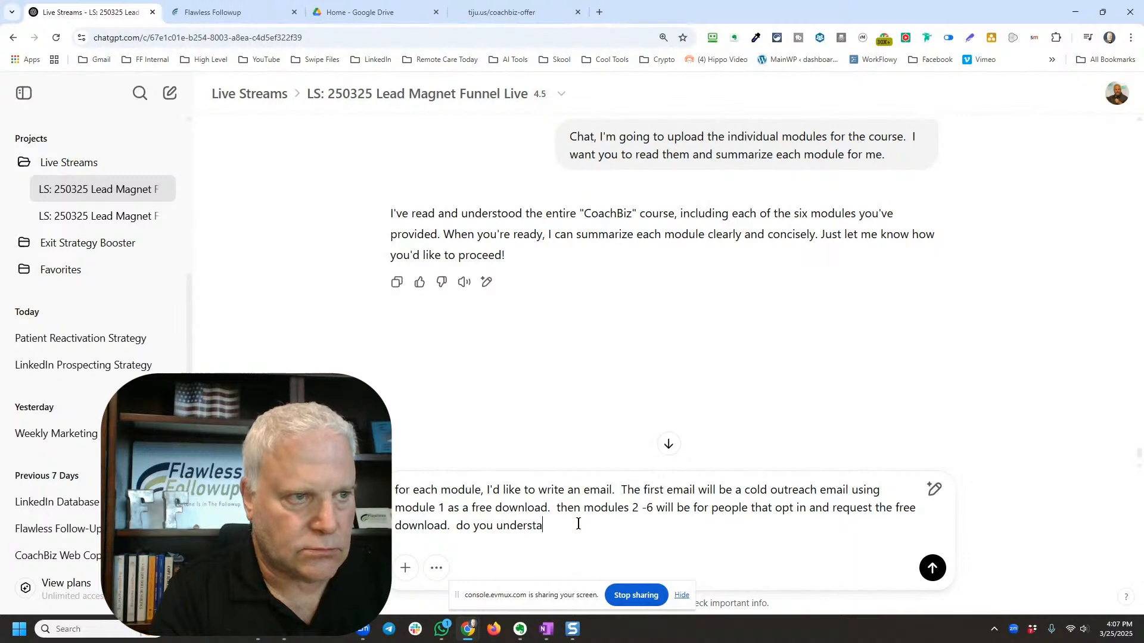
text(nd?)
key(Return)
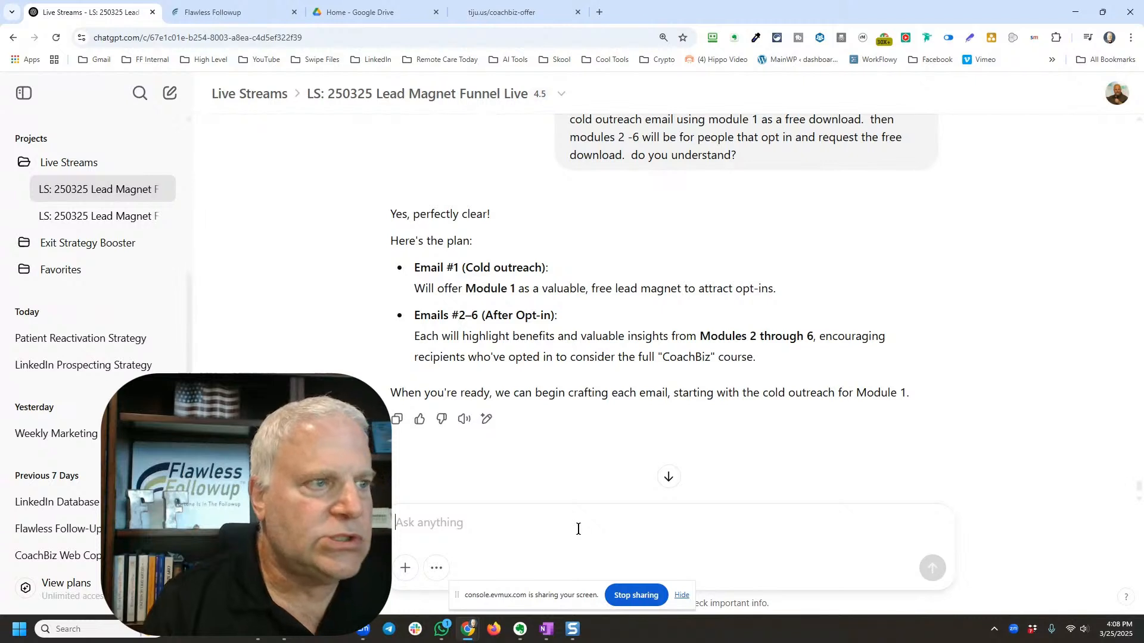
Step: Begin a new message with "great. Let's focus on modules 2 through 6"
text(gre)
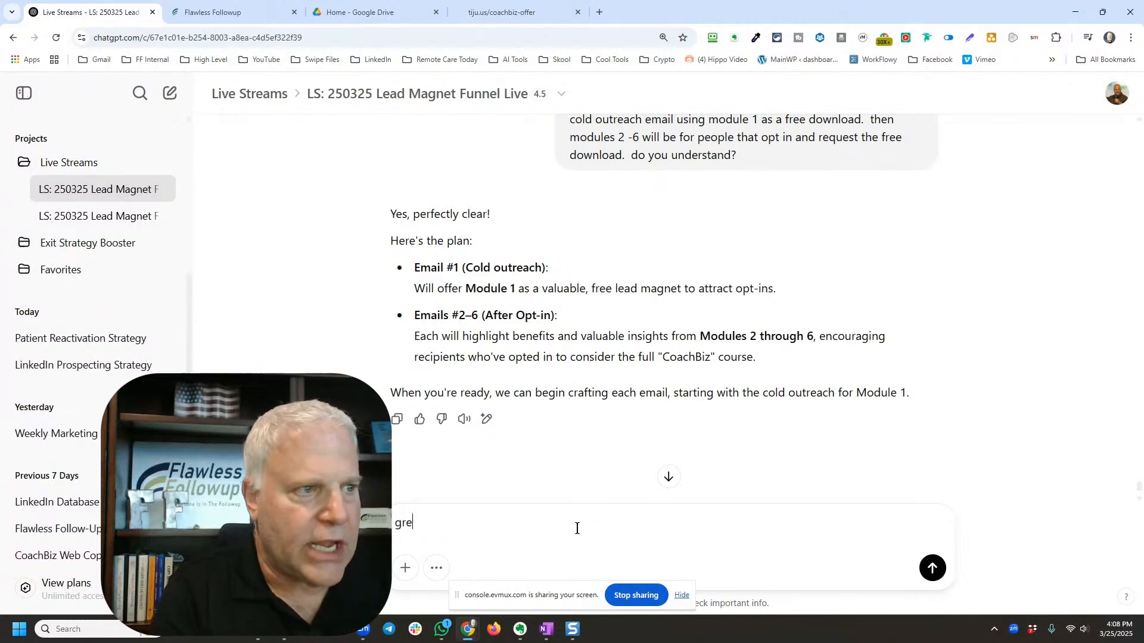
text(at.  Let's )
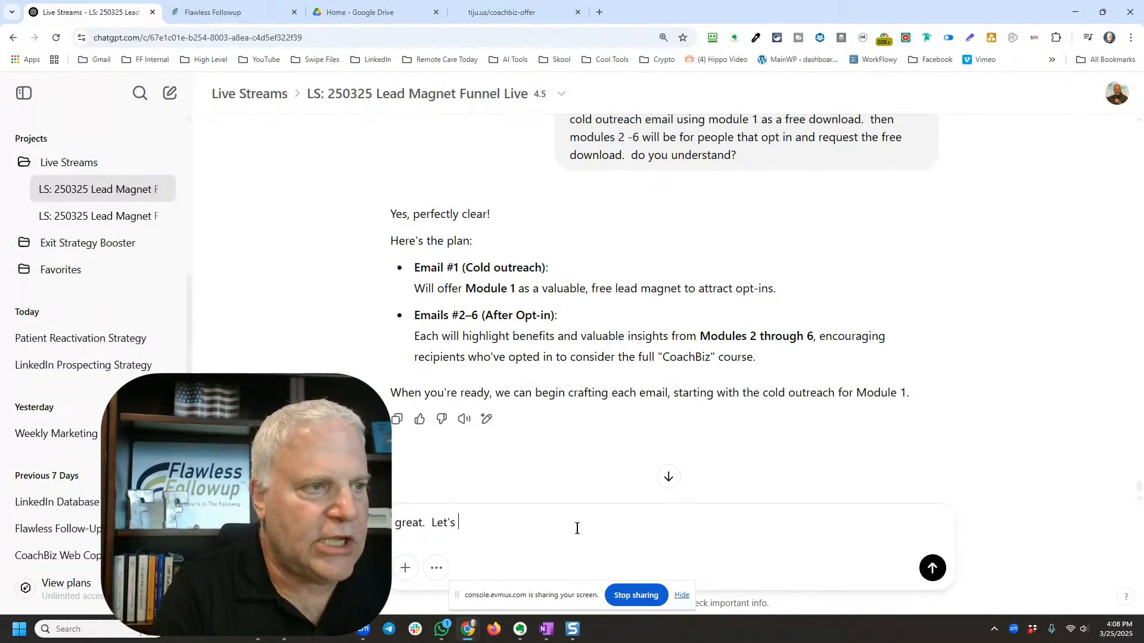
text(focus o)
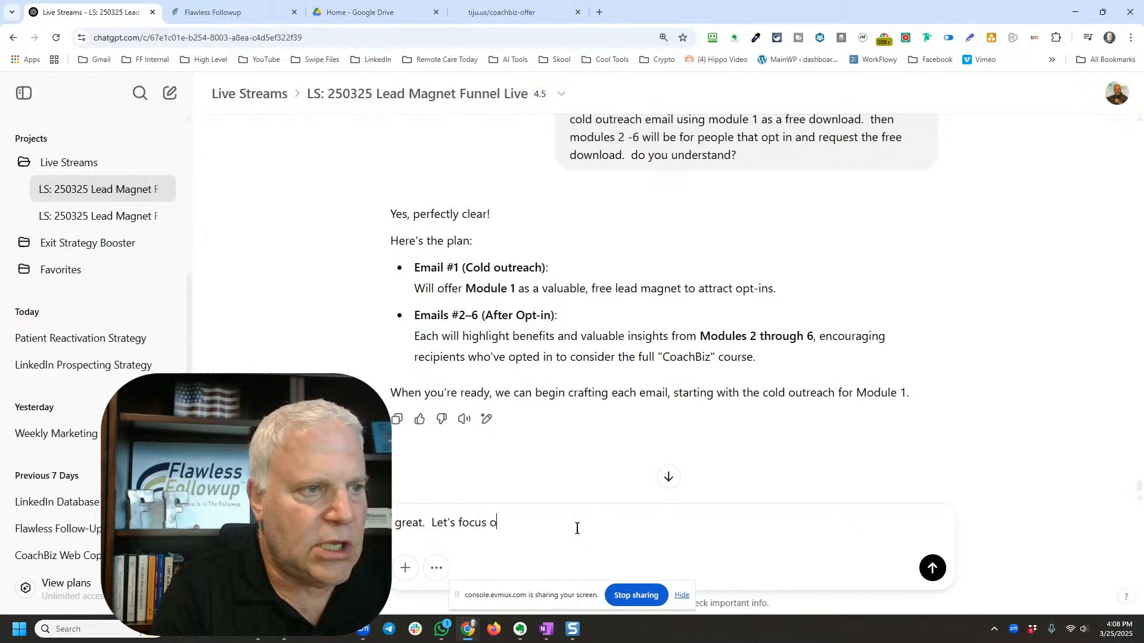
text(n mod)
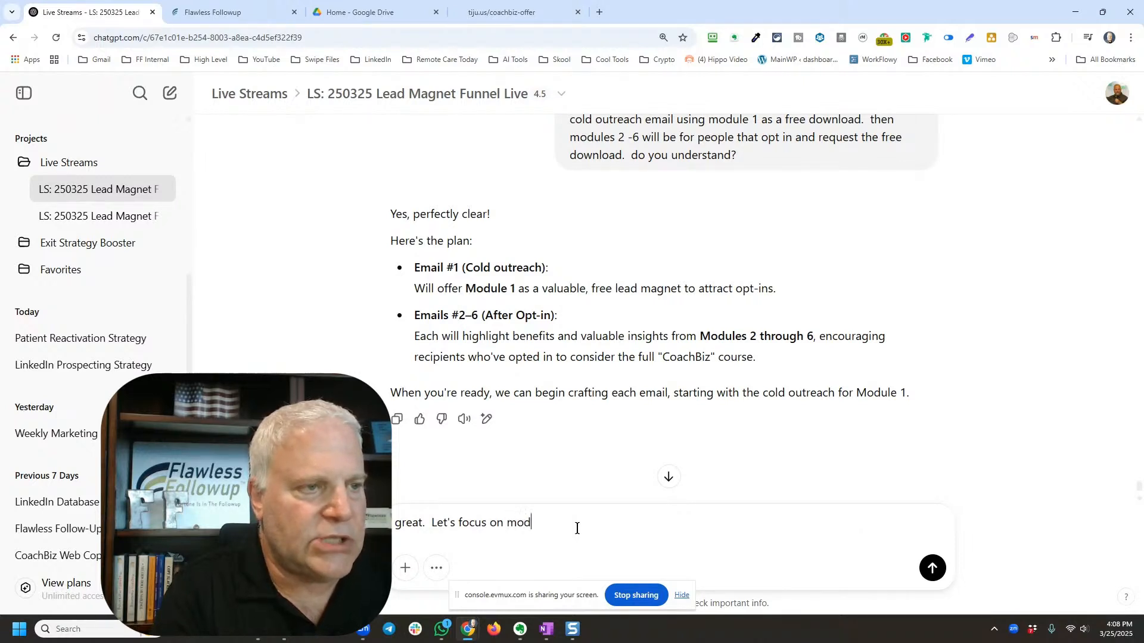
text(ules 2 th)
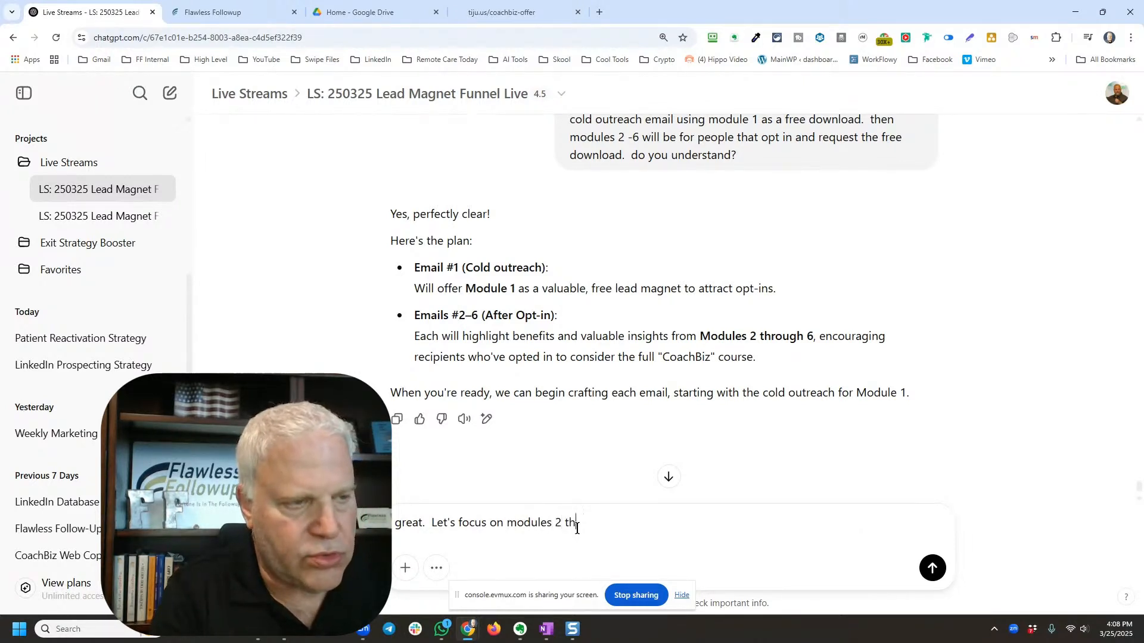
text(orugroug)
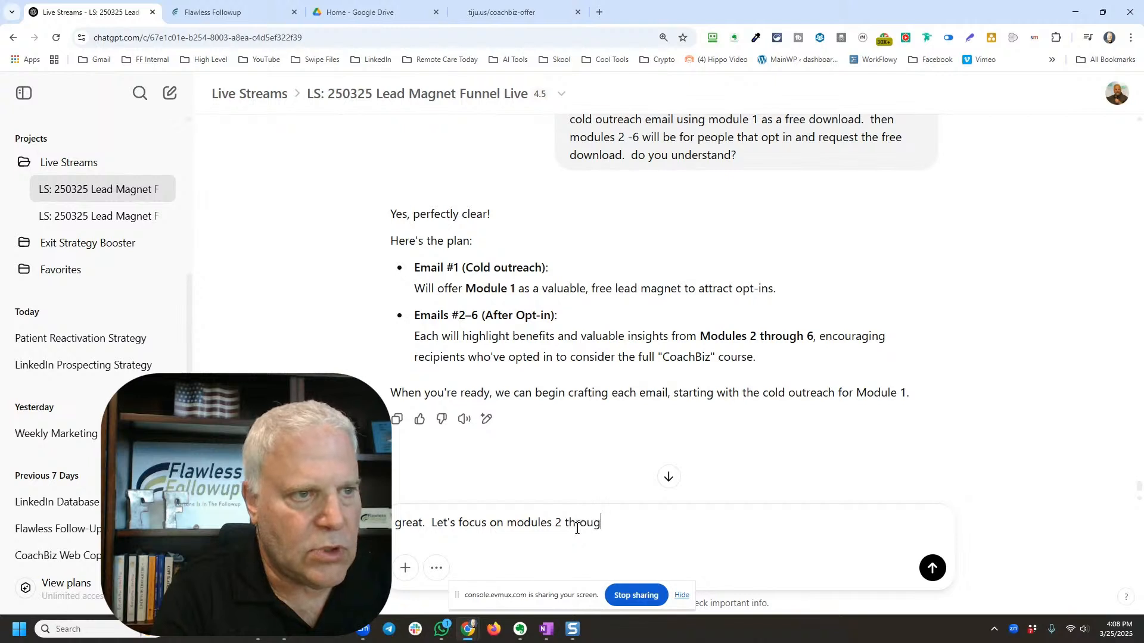
text(h 6)
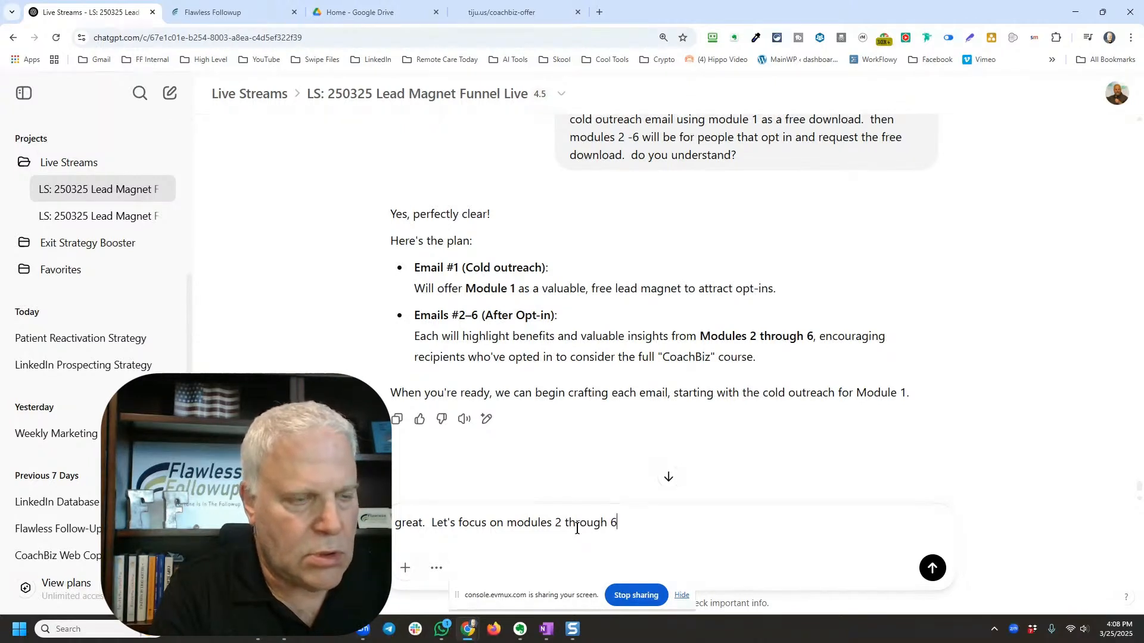
Step: Continue the message with "this will be for people that already requested the free download of module 1."
text(. this will be )
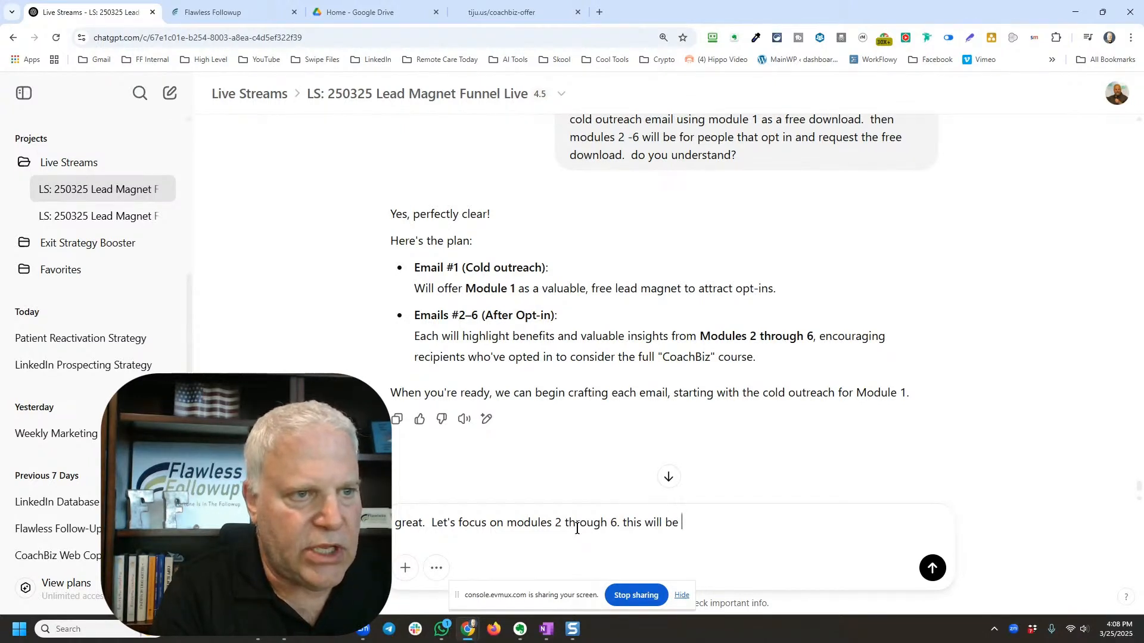
text(for people that alrady)
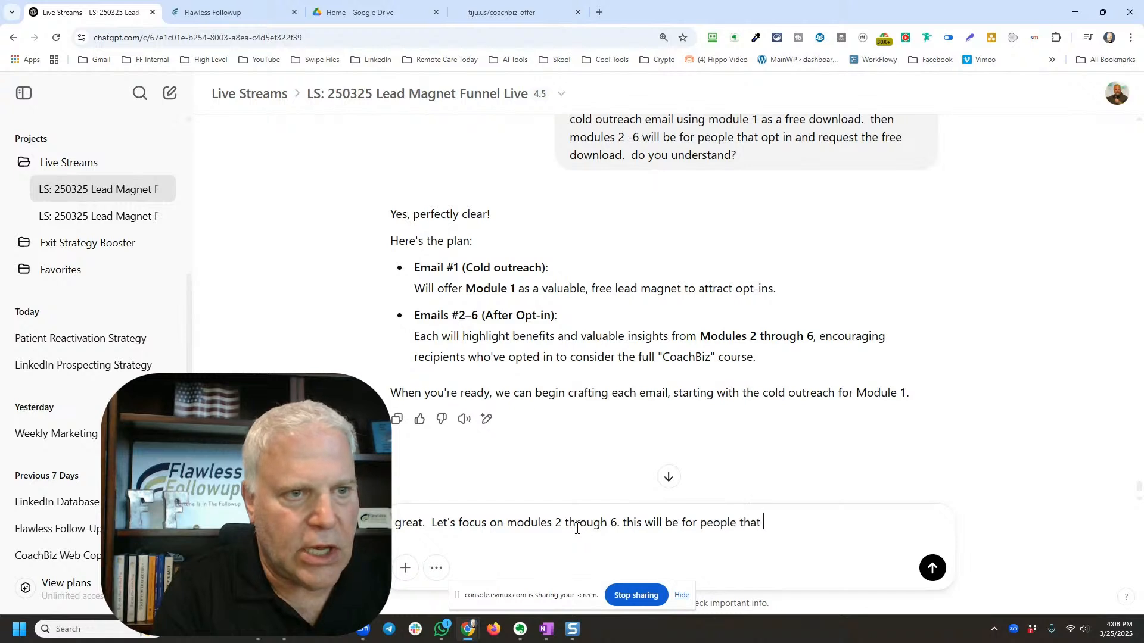
key(BackSpace)
key(BackSpace)
key(BackSpace)
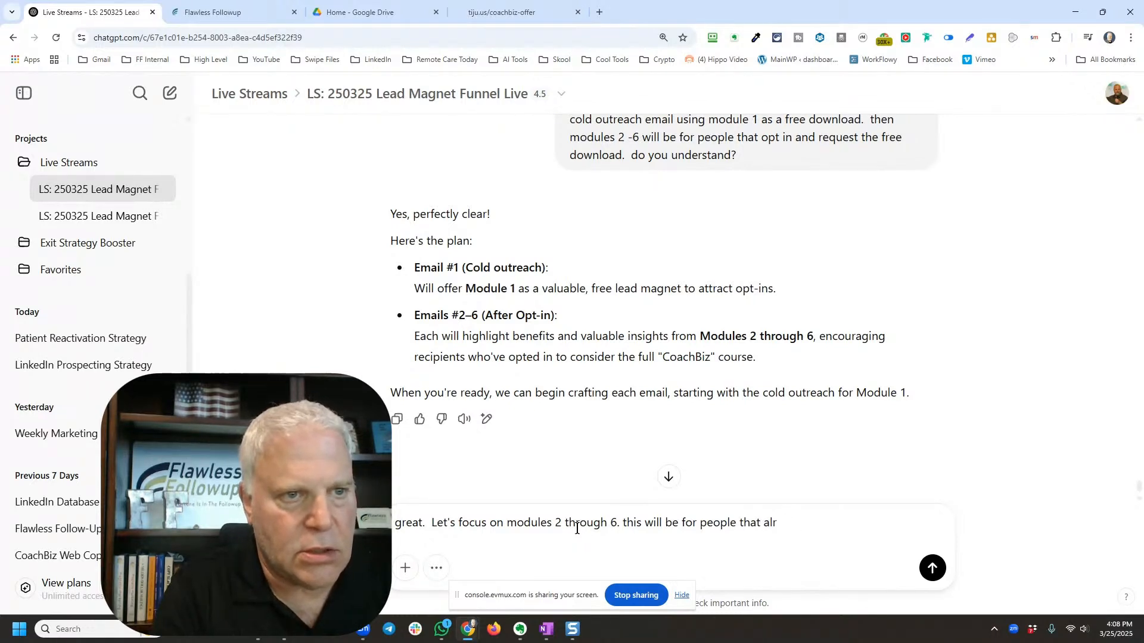
text(eady reque)
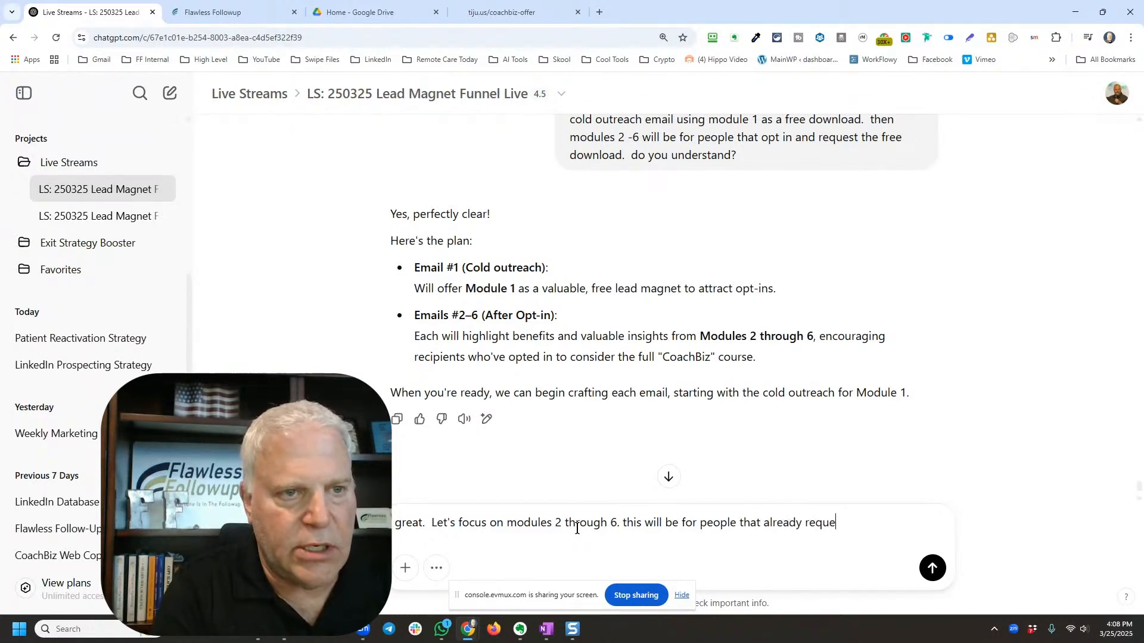
text(sted the f)
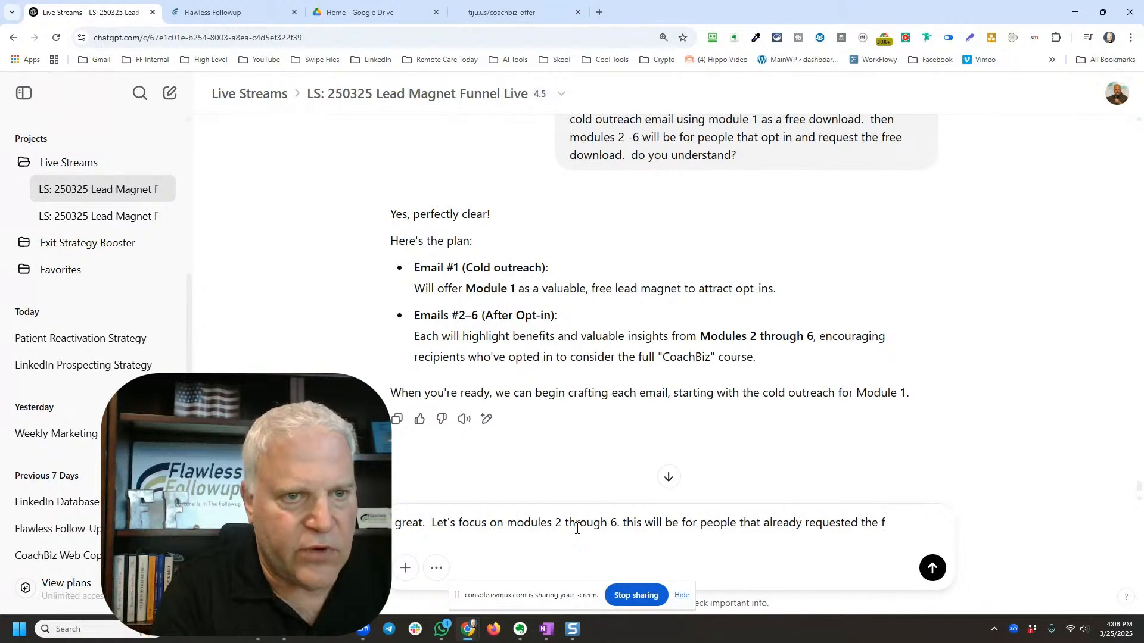
text(ree downol)
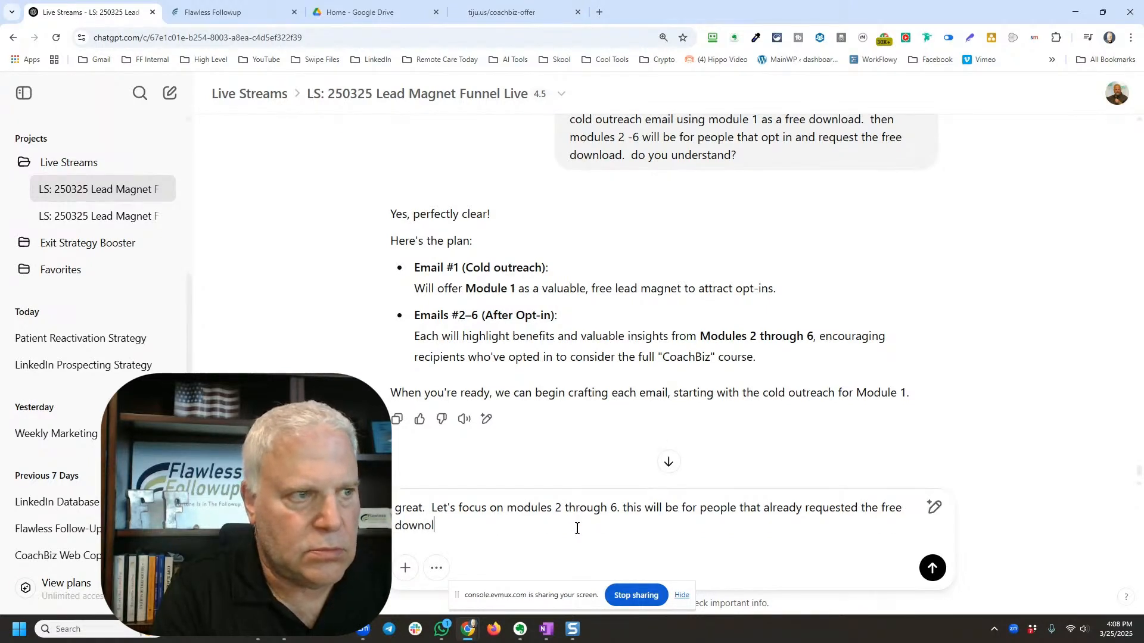
text(ad of mou)
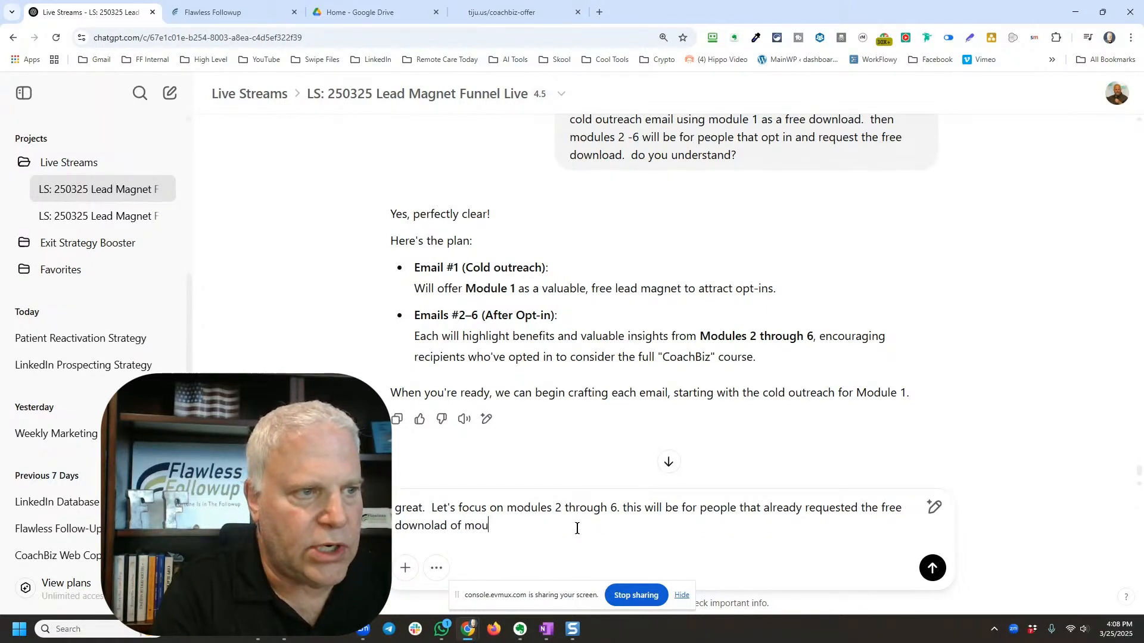
text(d)
key(BackSpace)
key(BackSpace)
text(dule 1.)
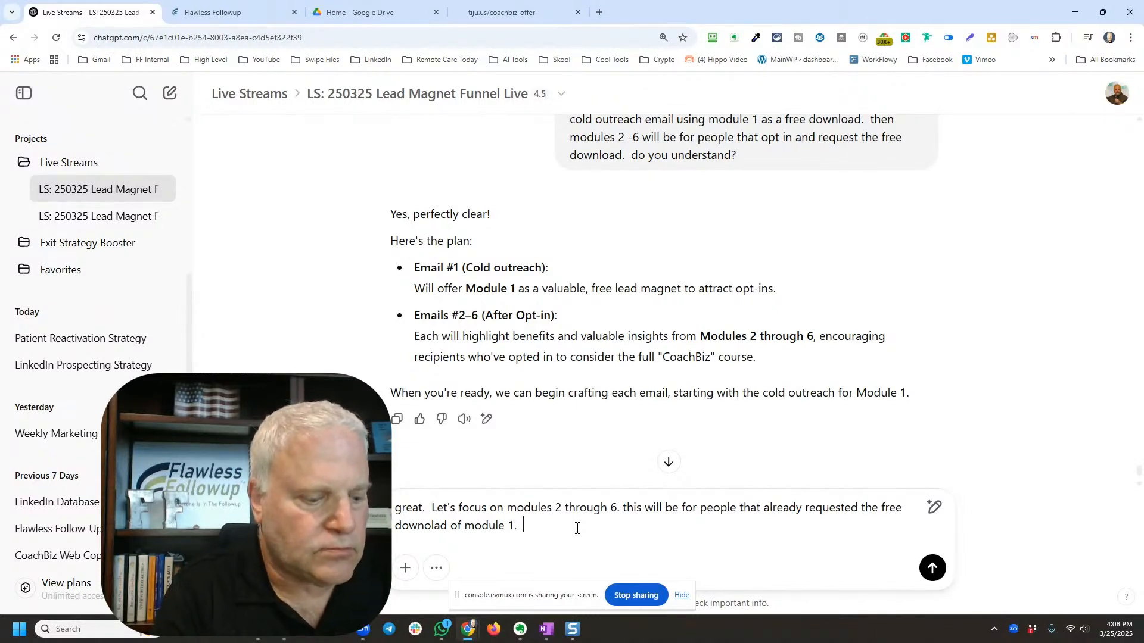
Step: Continue the draft message with the sentence "Each email will be based upon 1 module."
text(  Each eam)
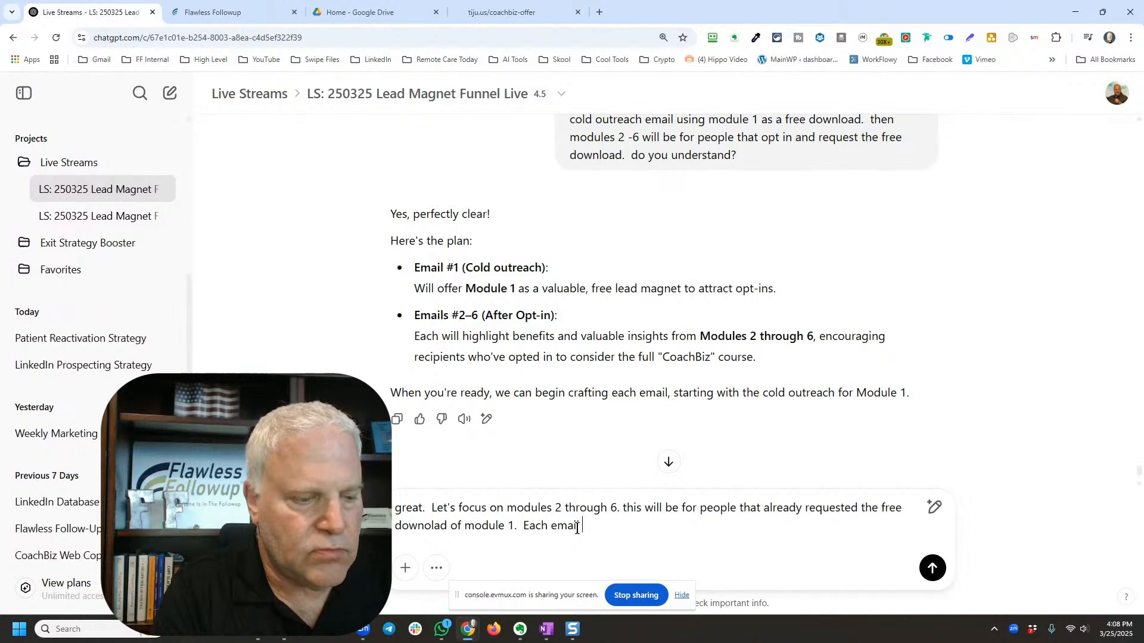
text(ill be for )
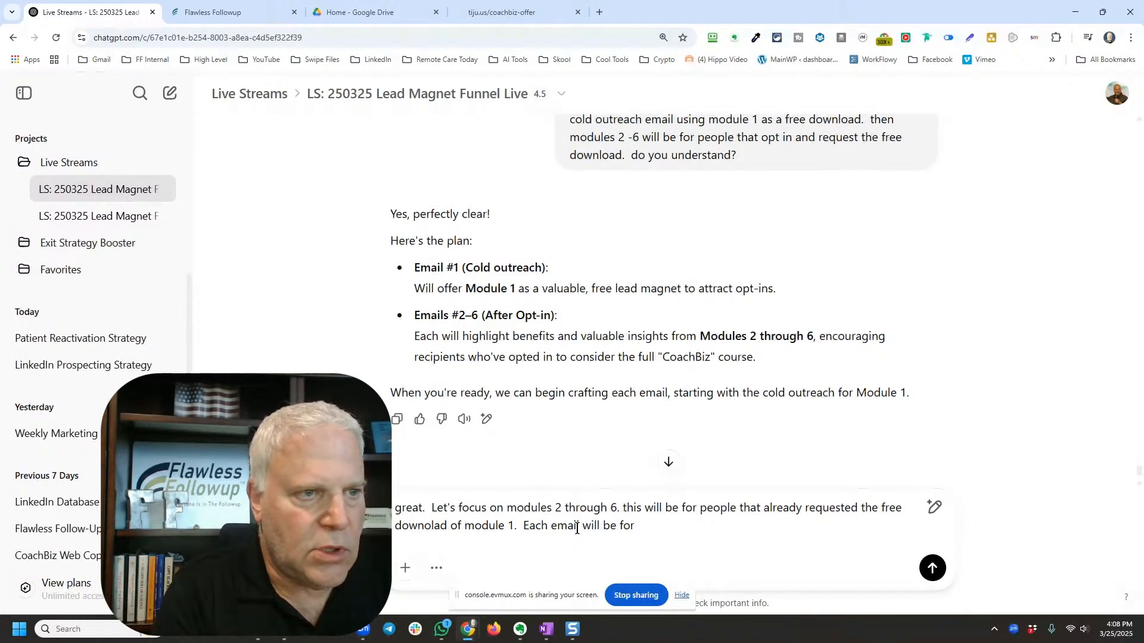
key(BackSpace)
key(BackSpace)
key(BackSpace)
key(BackSpace)
text(based)
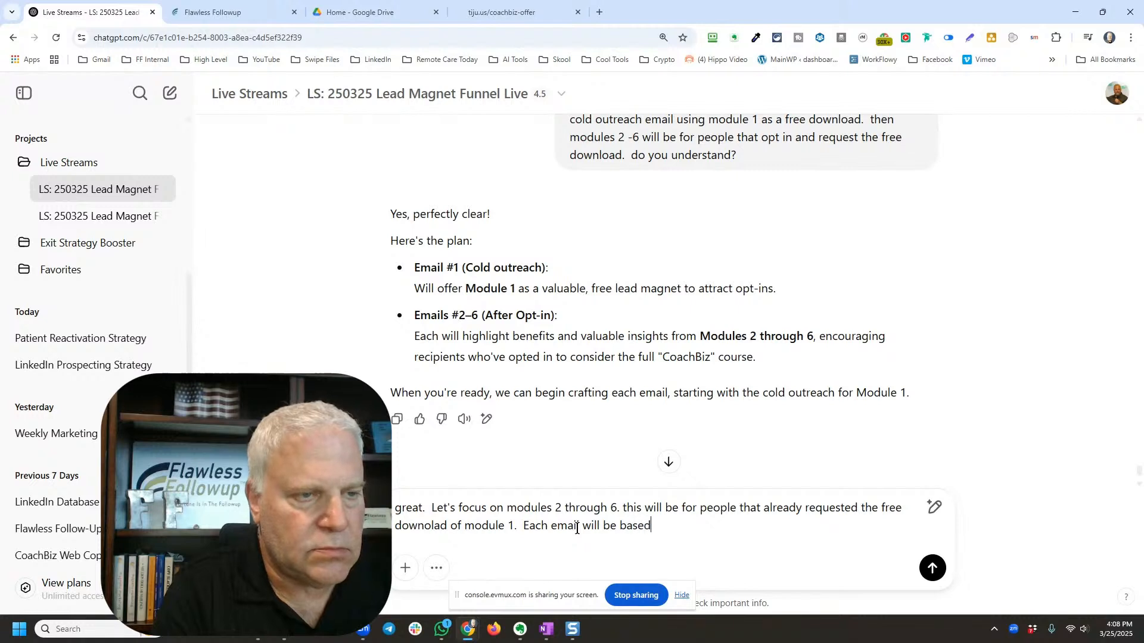
text( upon )
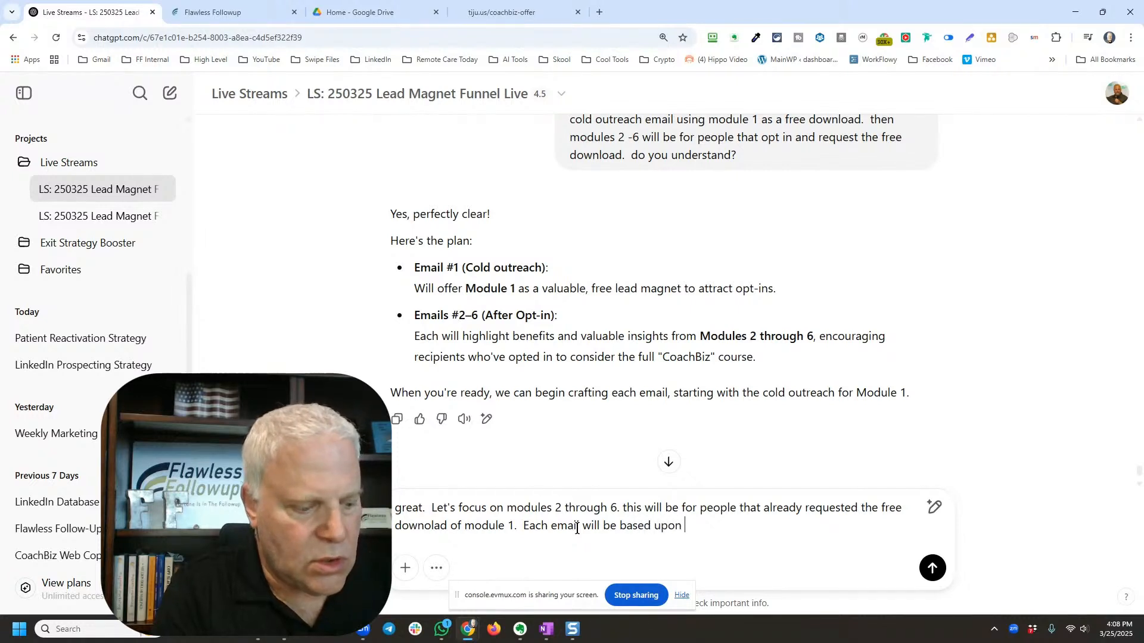
text(1 mou)
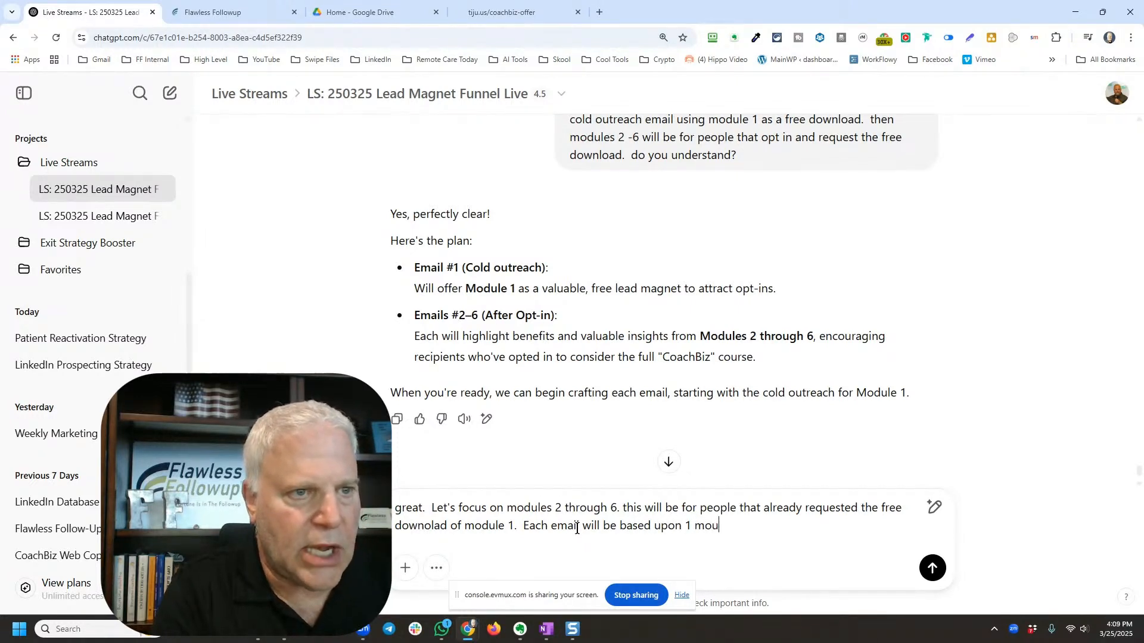
text(d)
key(BackSpace)
key(BackSpace)
text(dule.)
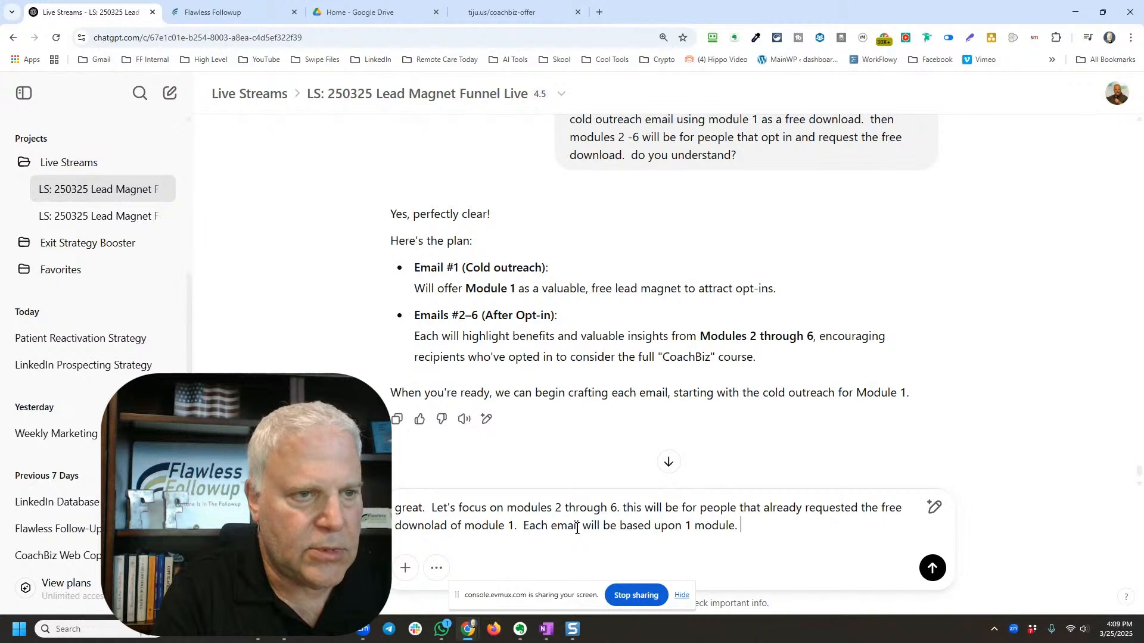
Step: Add the requirement "we'll need a catchy subject" to the draft message
text(  we)
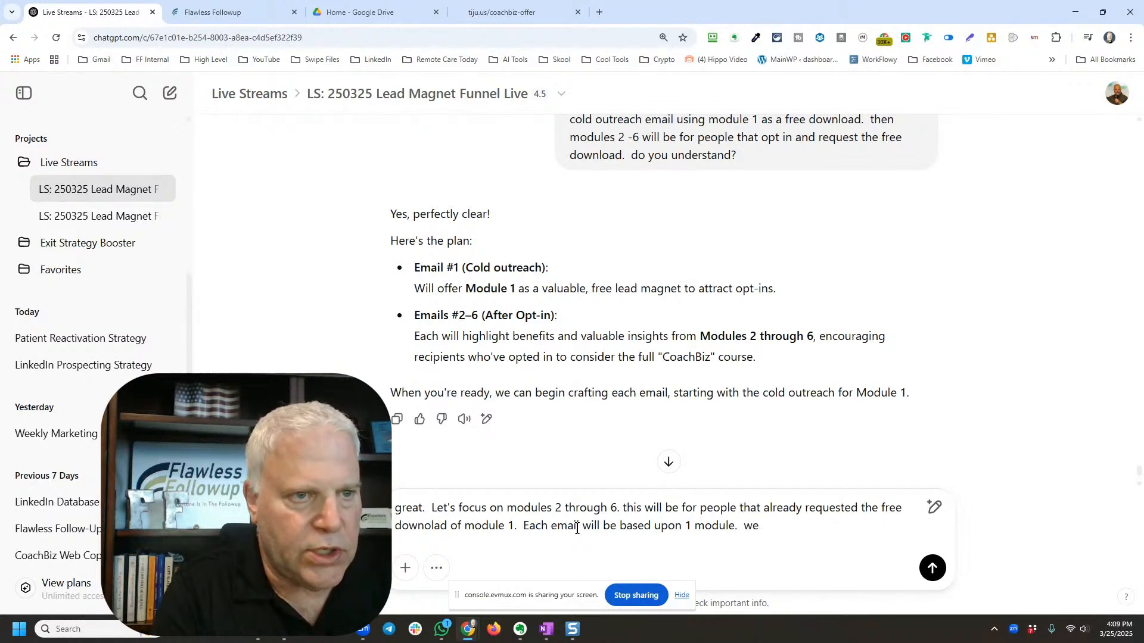
text('ll need)
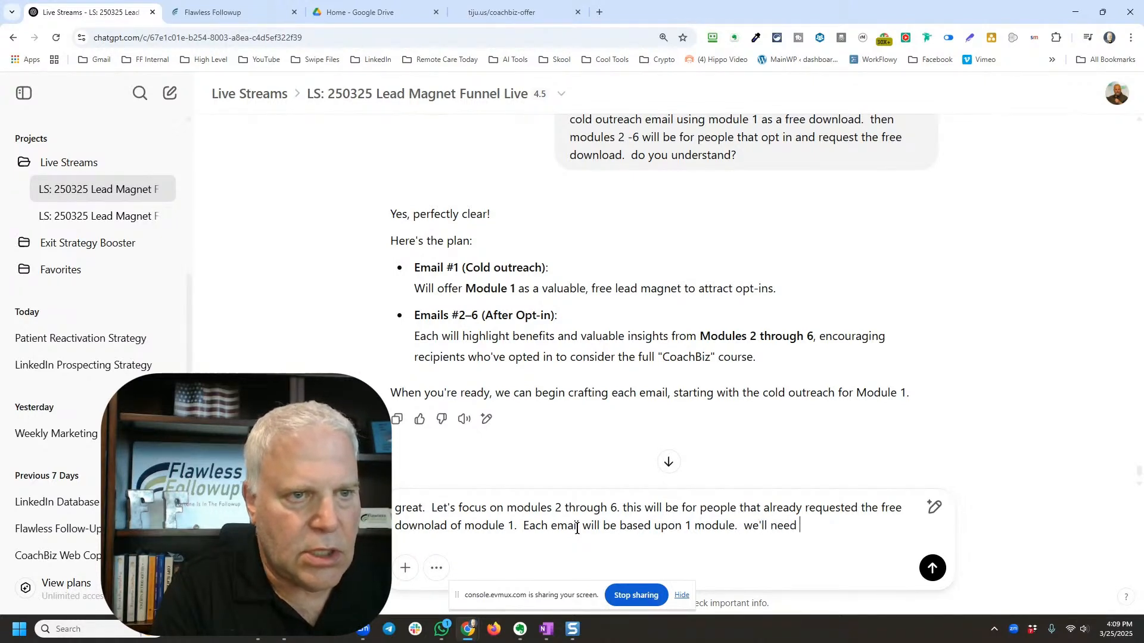
text( a catch)
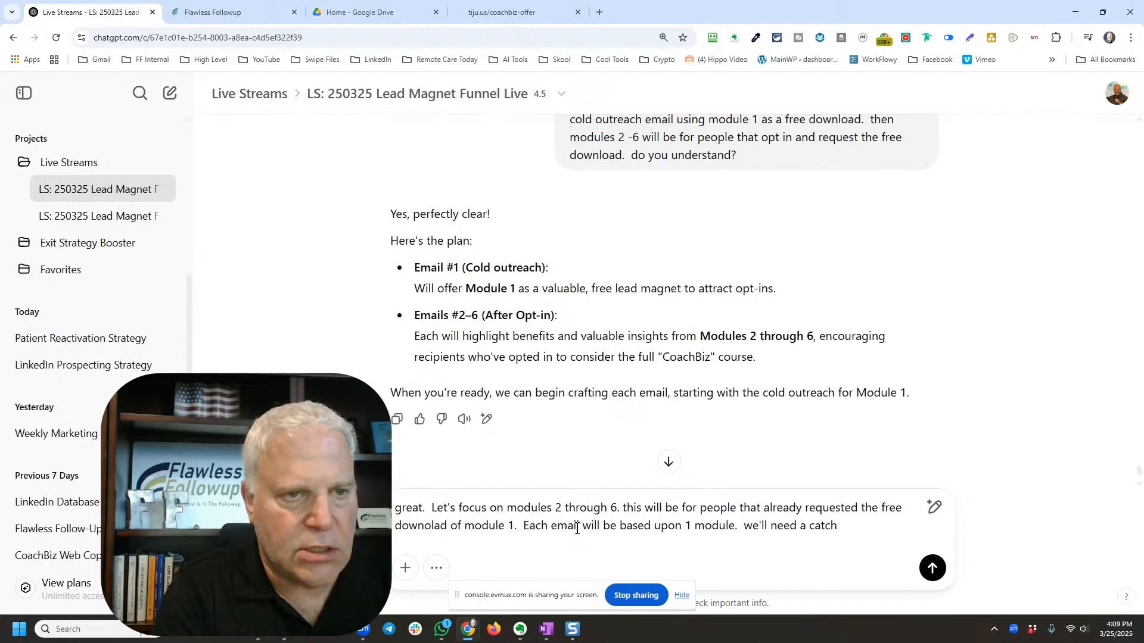
text(y suj)
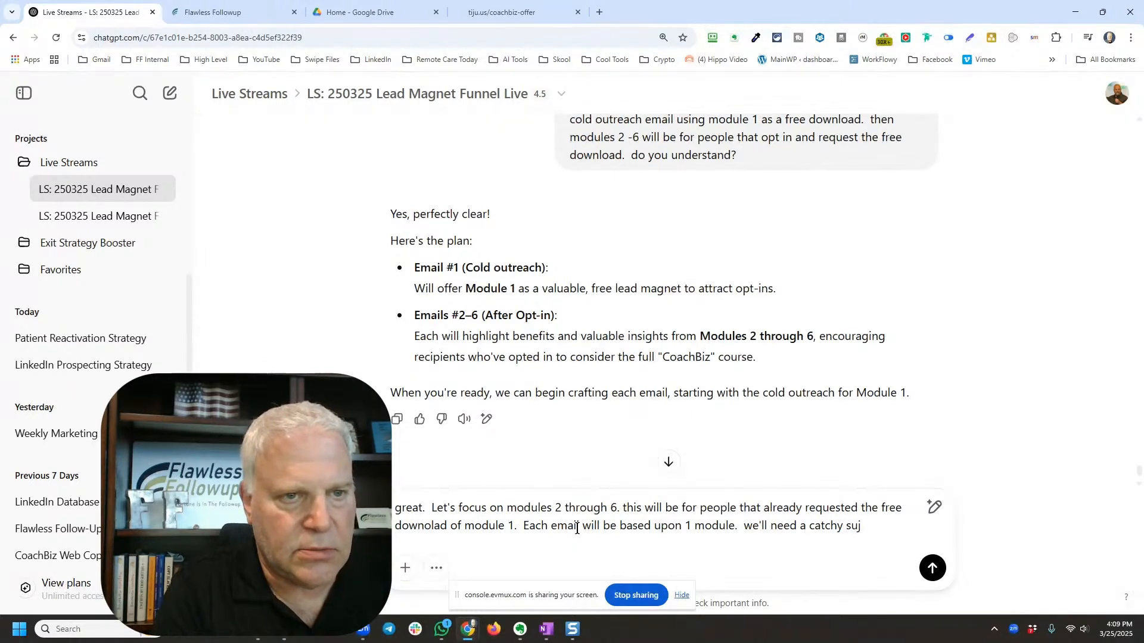
key(BackSpace)
text(bject)
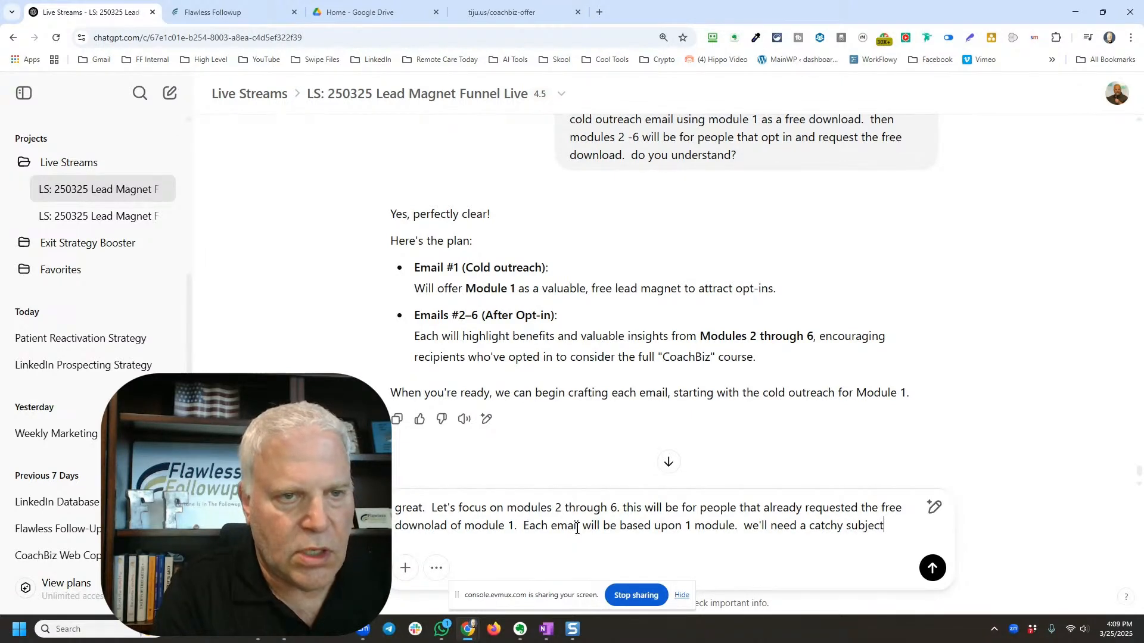
Step: Extend the requirement with "and then an email with a call to action to get CoachBiz during our launch special"
text( and then an e)
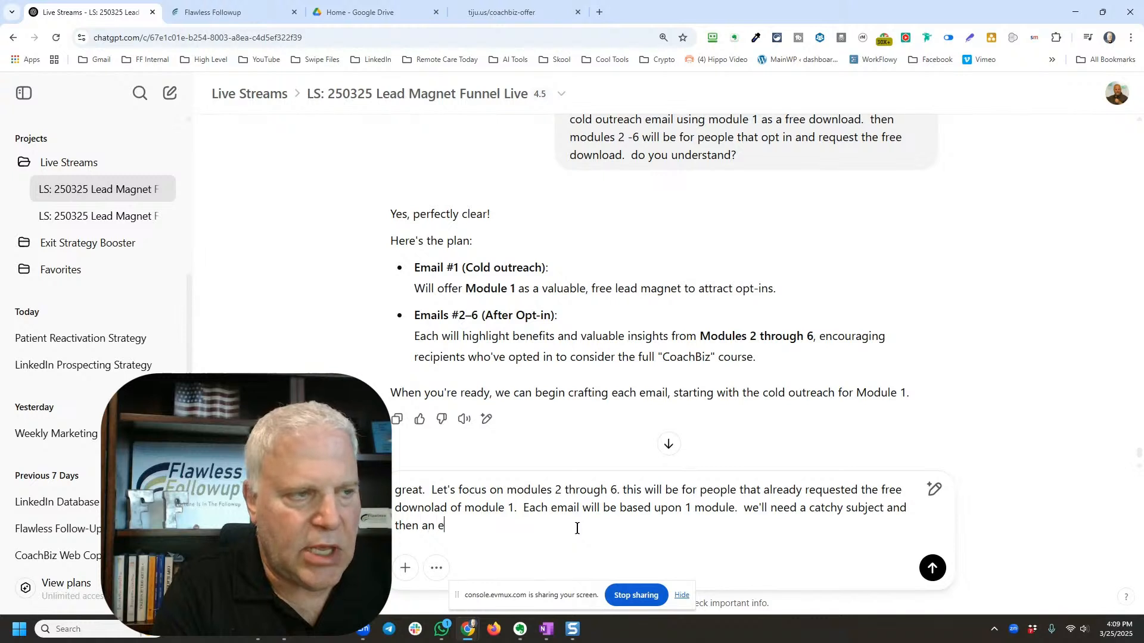
text(mail with a)
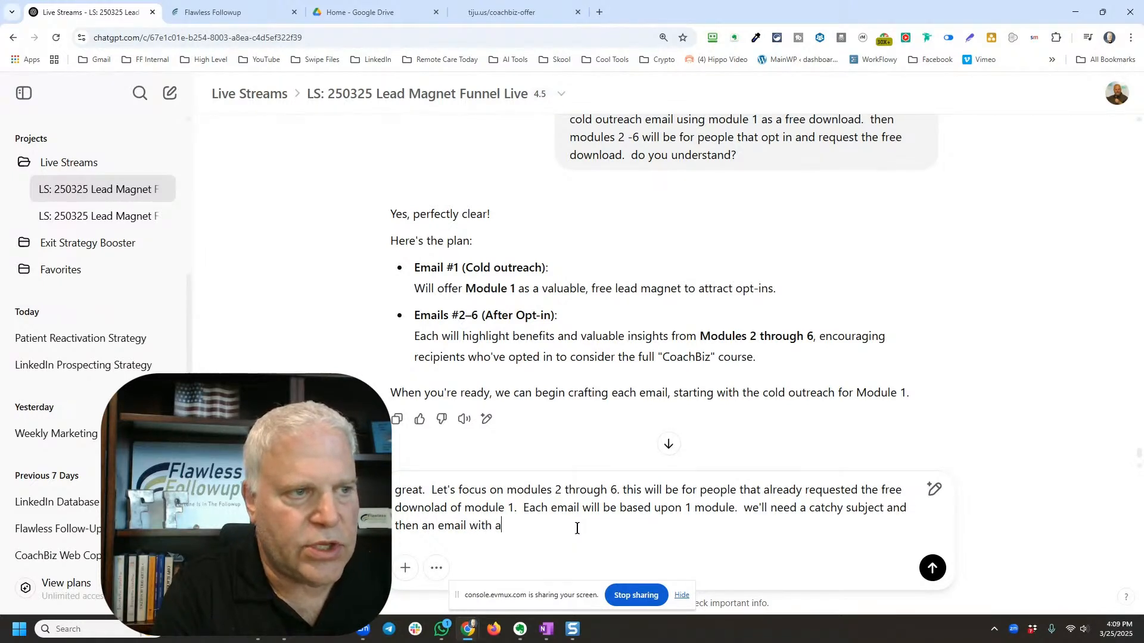
text( call to ca)
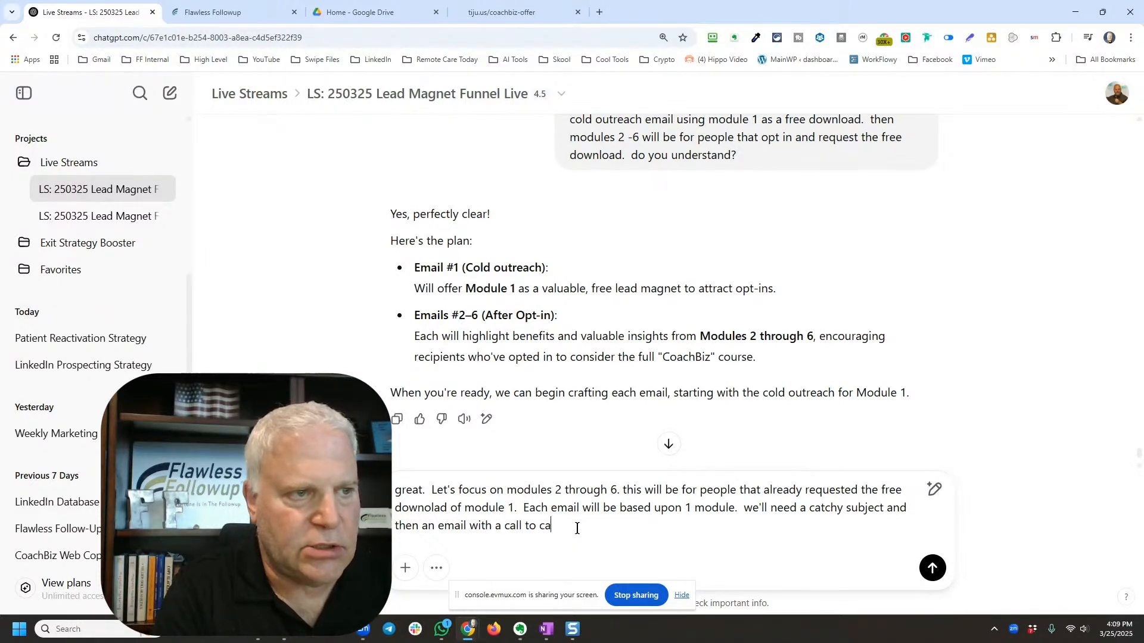
key(BackSpace)
key(BackSpace)
text(action to g)
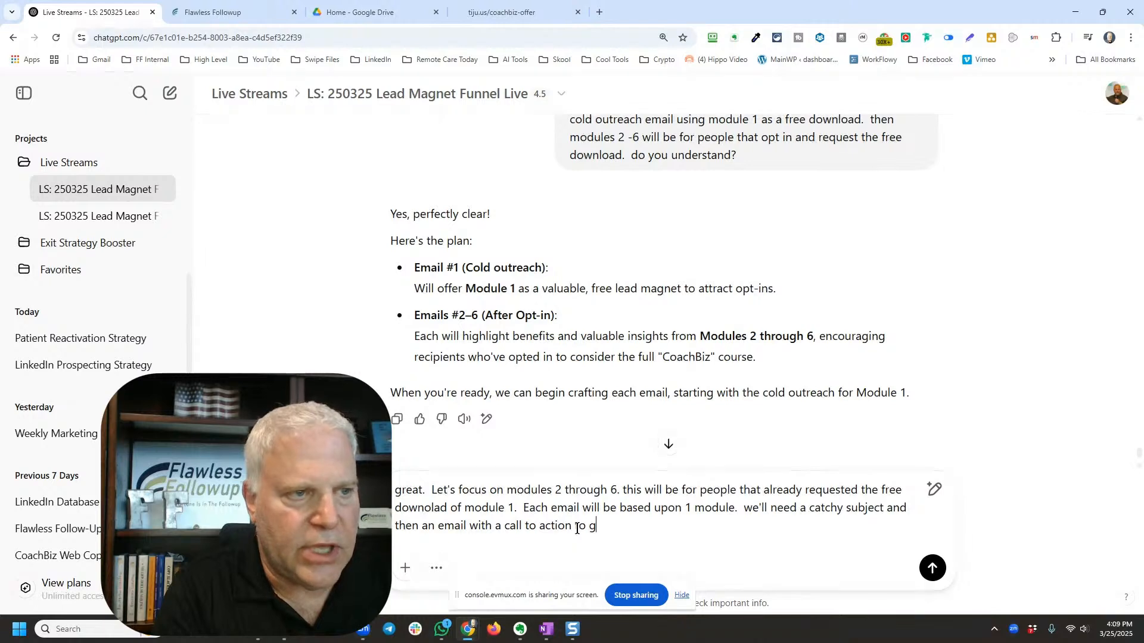
text(et CoachB)
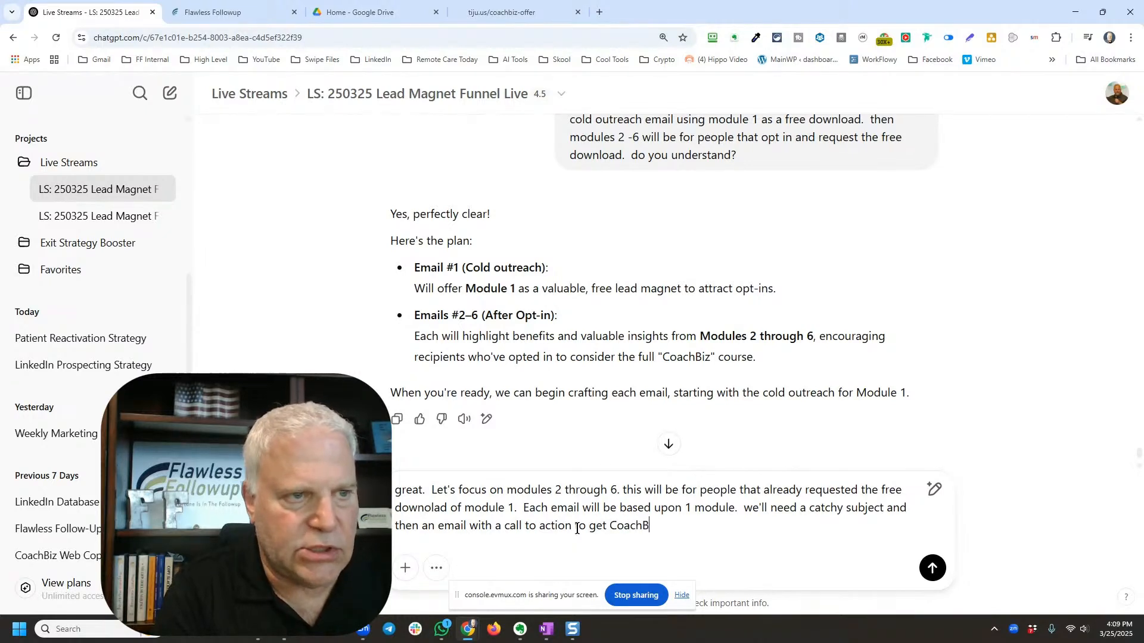
text(iz during our)
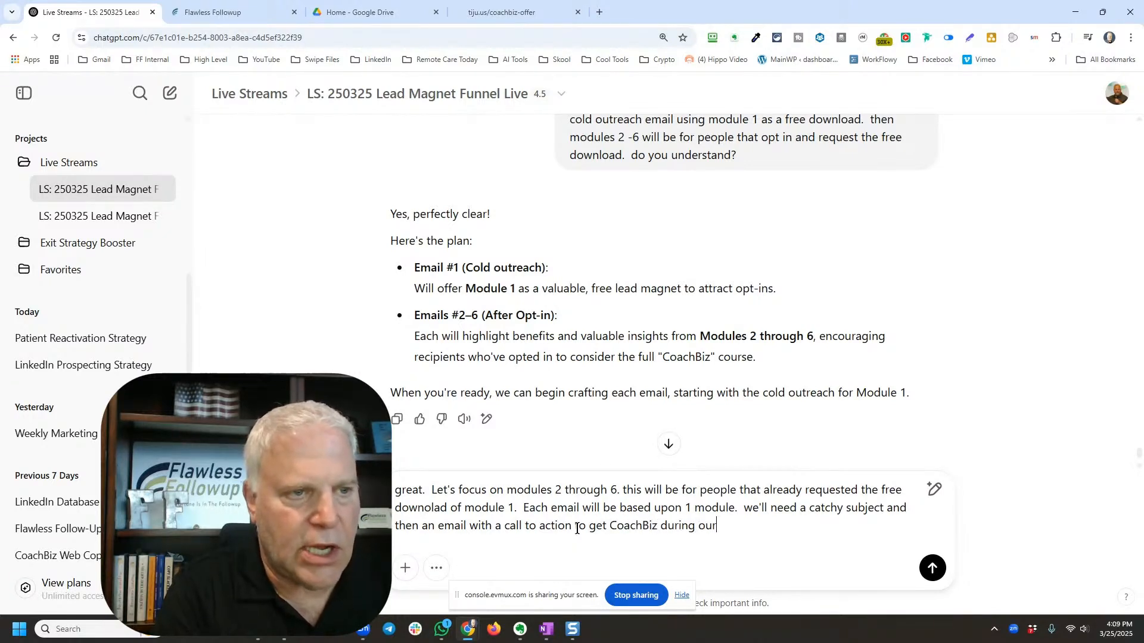
text( launch speci)
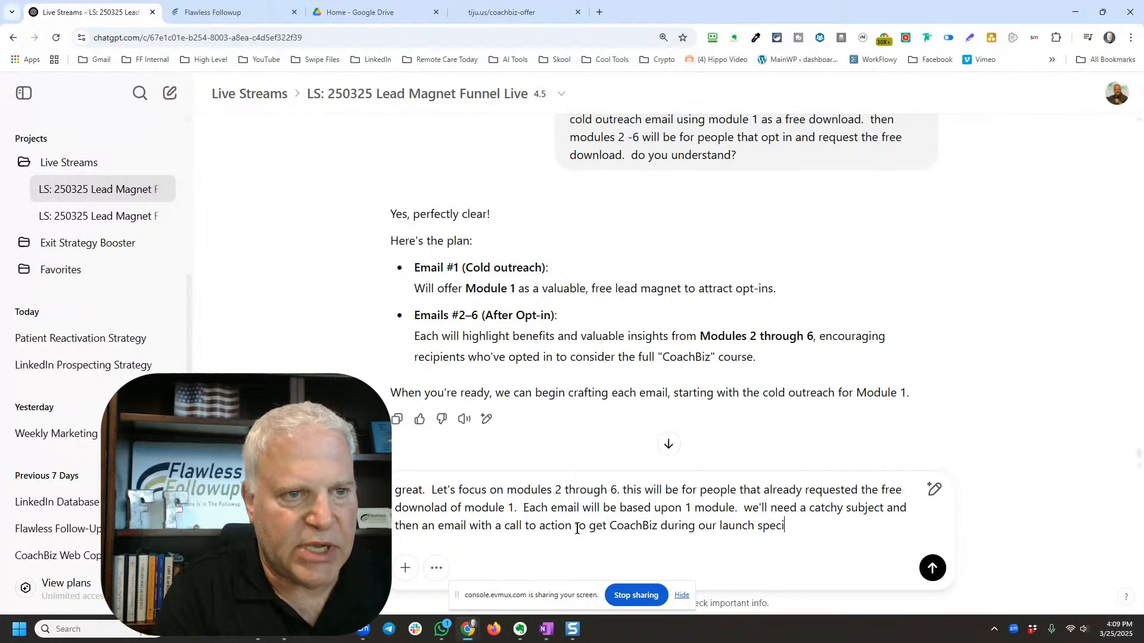
text(al)
Step: End the message with the request "Outline the email sequence for me." and send it
text(.  Out)
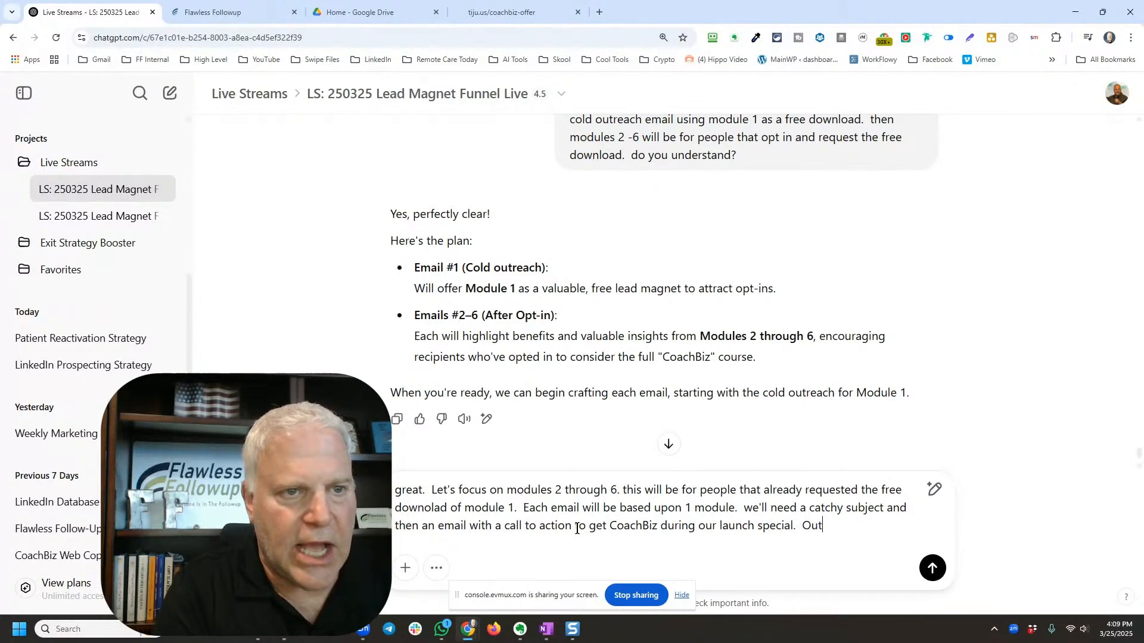
text(line the email)
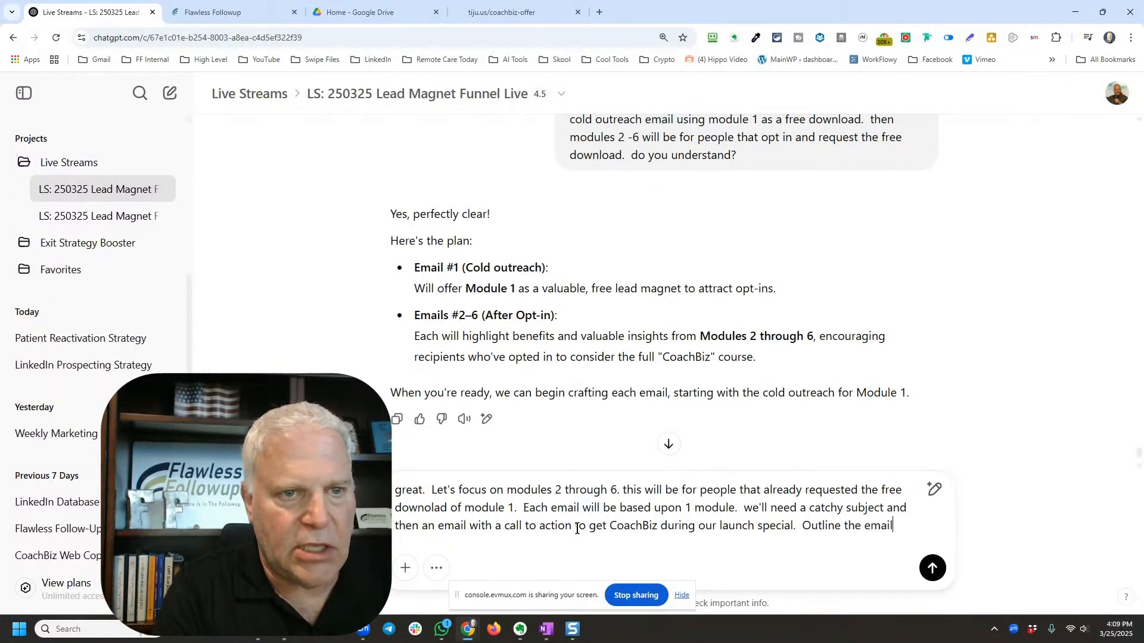
text( sequence fpor)
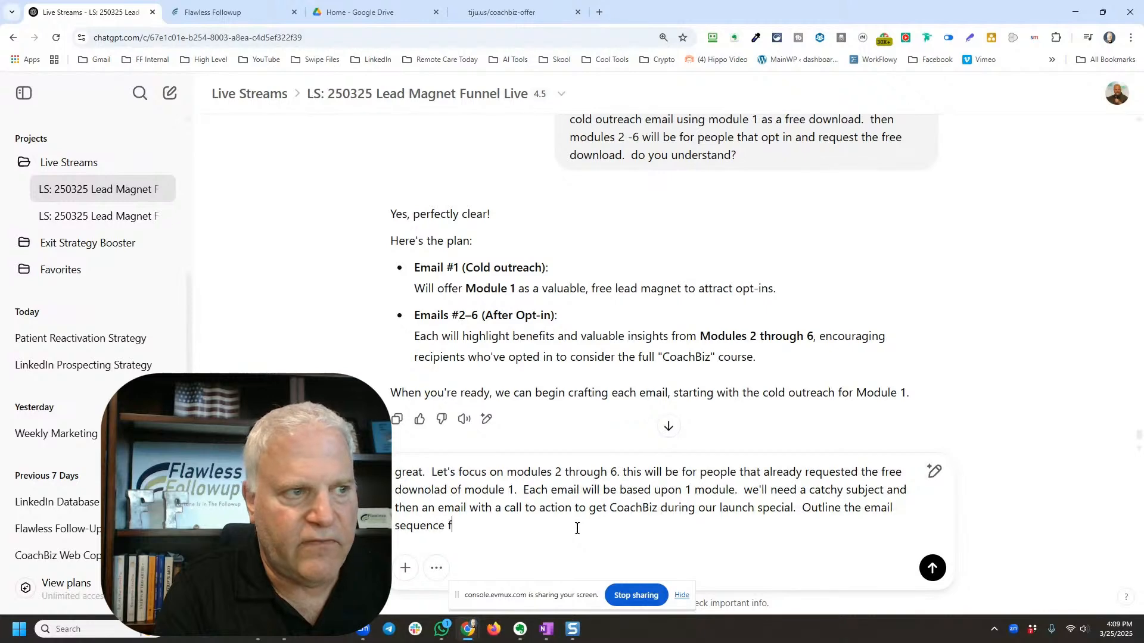
key(BackSpace)
key(BackSpace)
key(BackSpace)
key(BackSpace)
text(or )
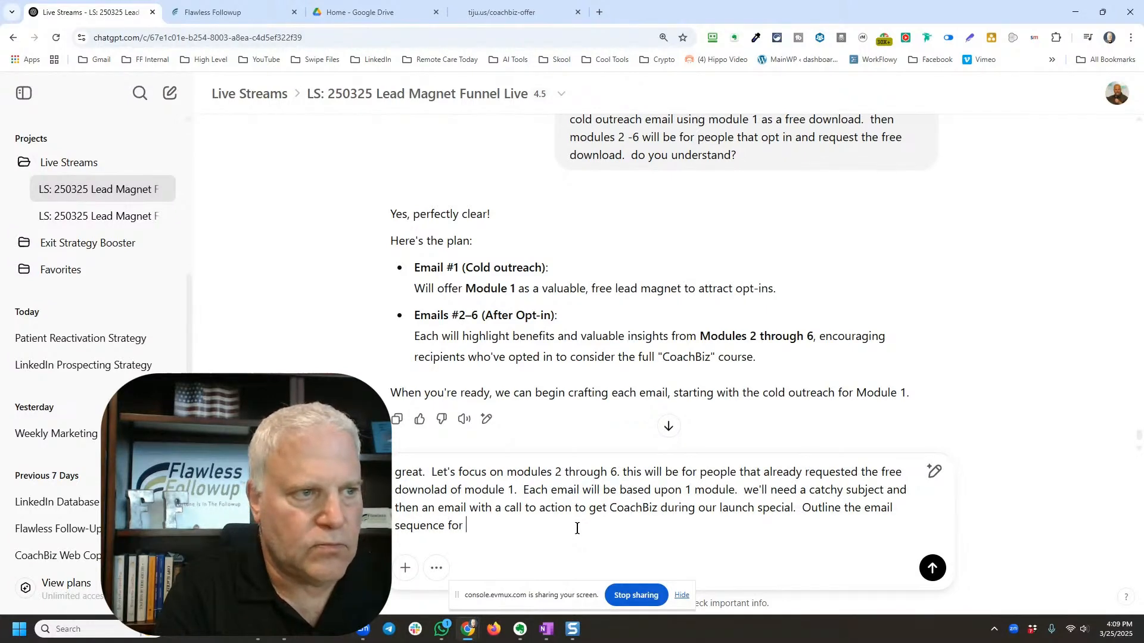
text(me.)
key(ctrl+a)
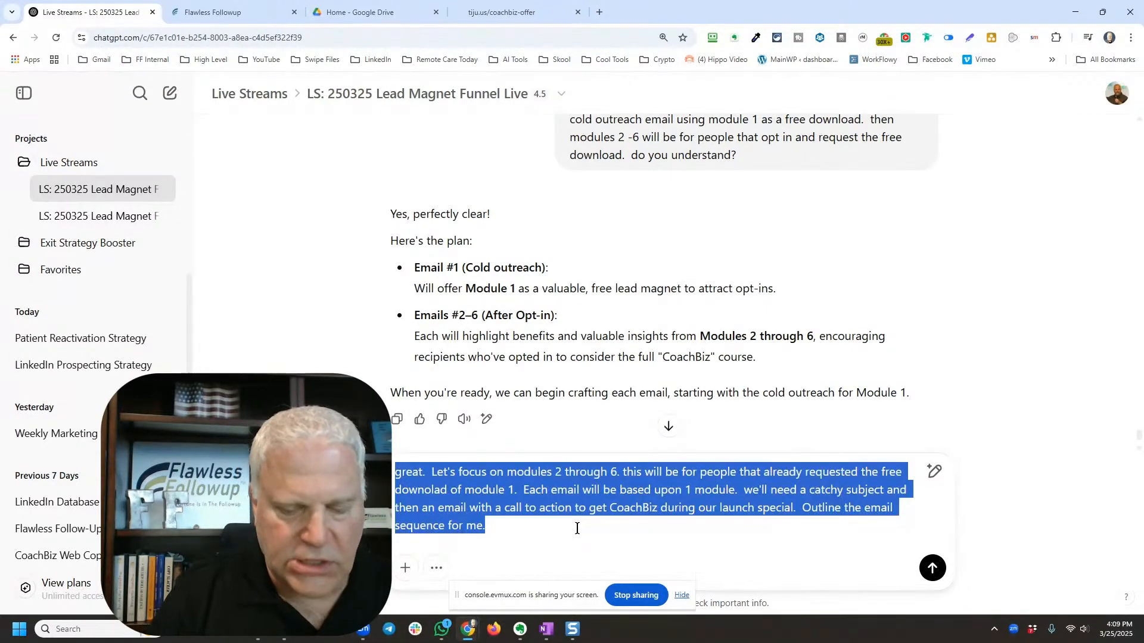
key(Return)
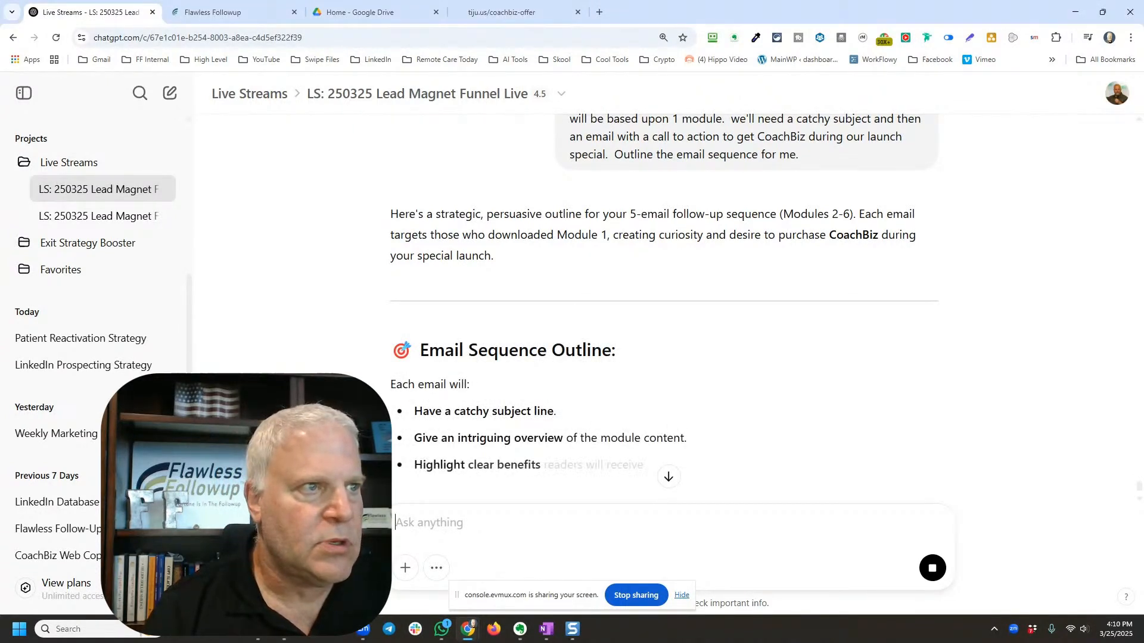
Step: Review the generated email sequence outline, checking the subject lines, bodies and calls to action of the emails based on modules 2 to 4
scroll(820, 329, down, 1)
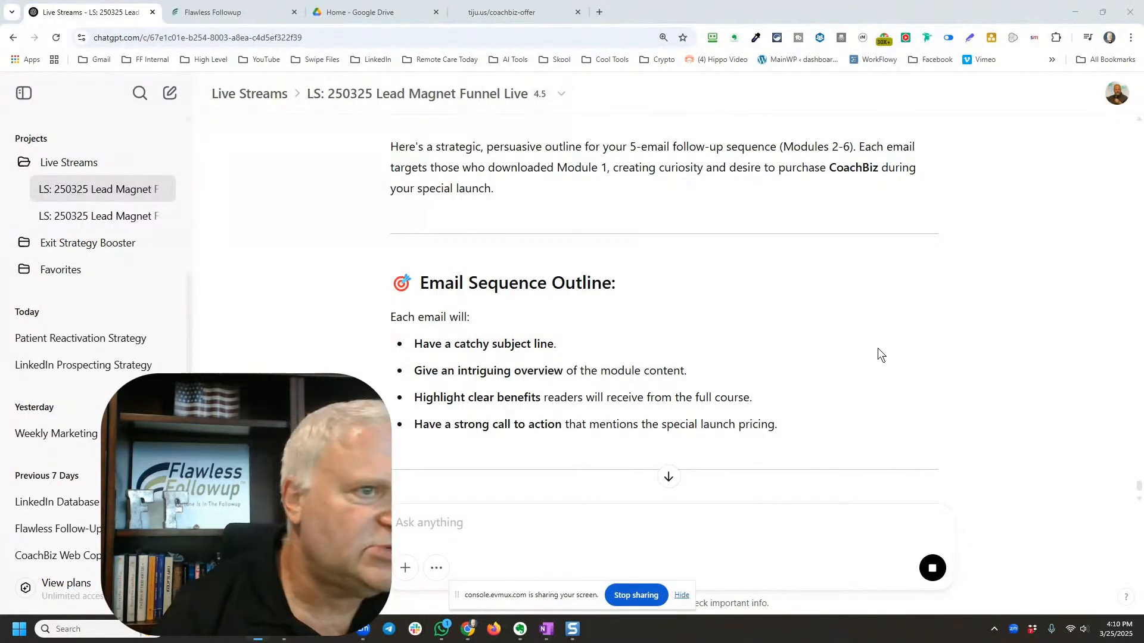
scroll(877, 348, down, 2)
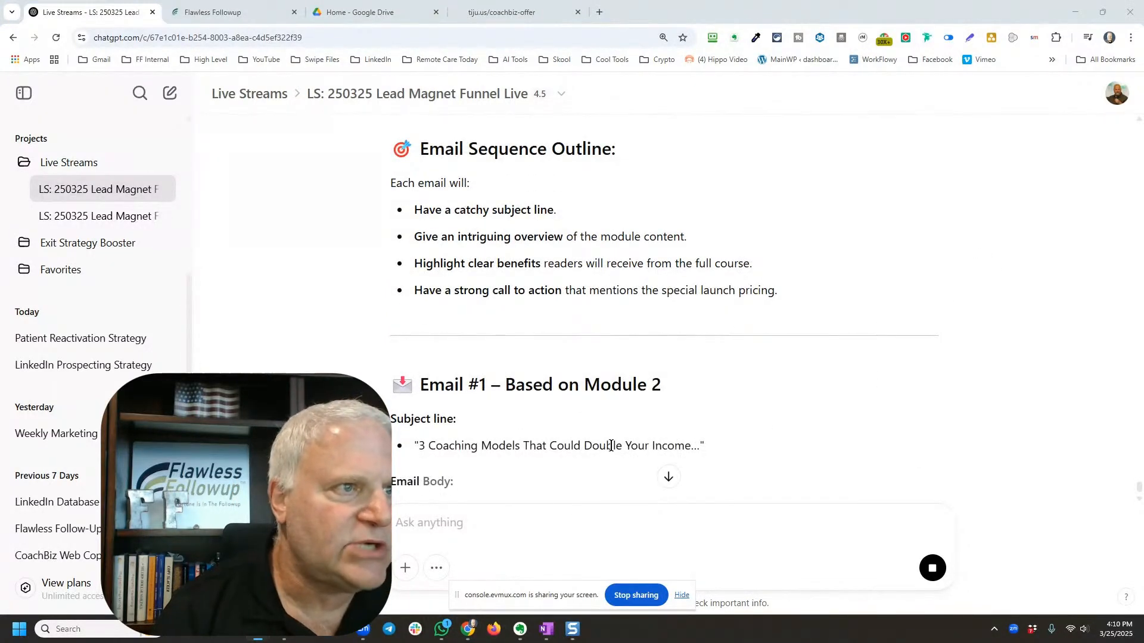
scroll(596, 412, down, 1)
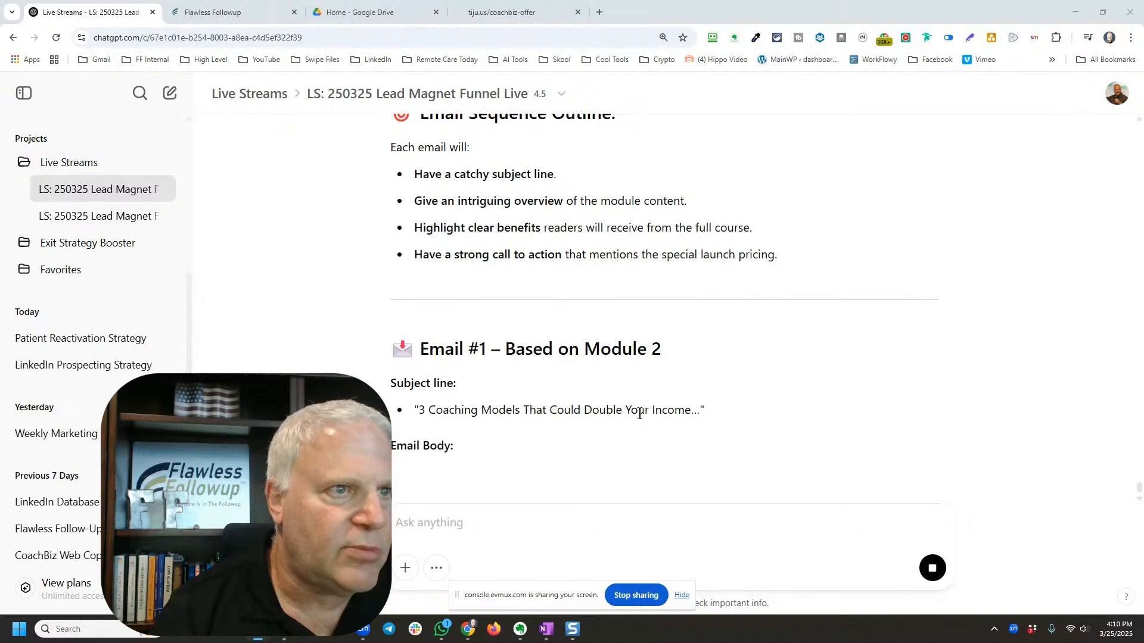
scroll(605, 413, down, 1)
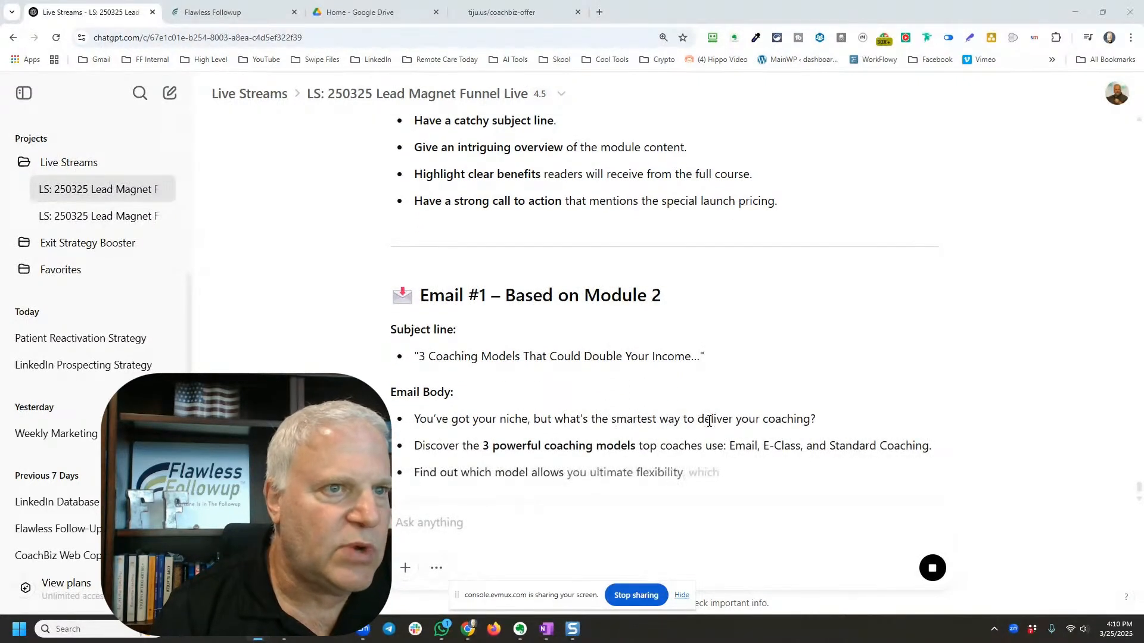
scroll(591, 432, down, 1)
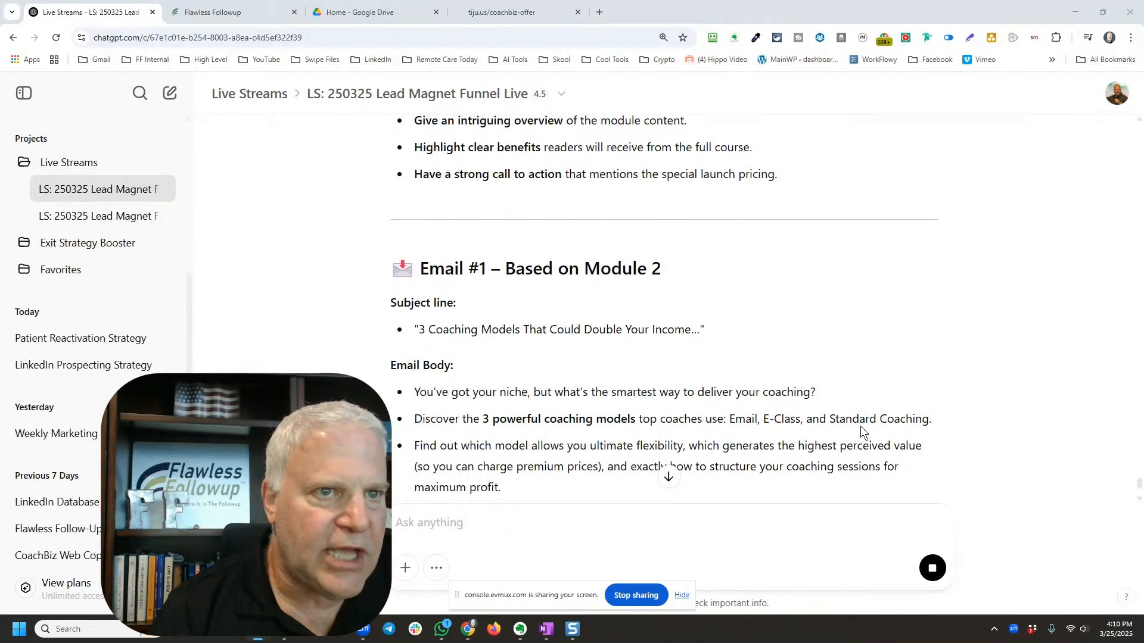
scroll(632, 429, down, 3)
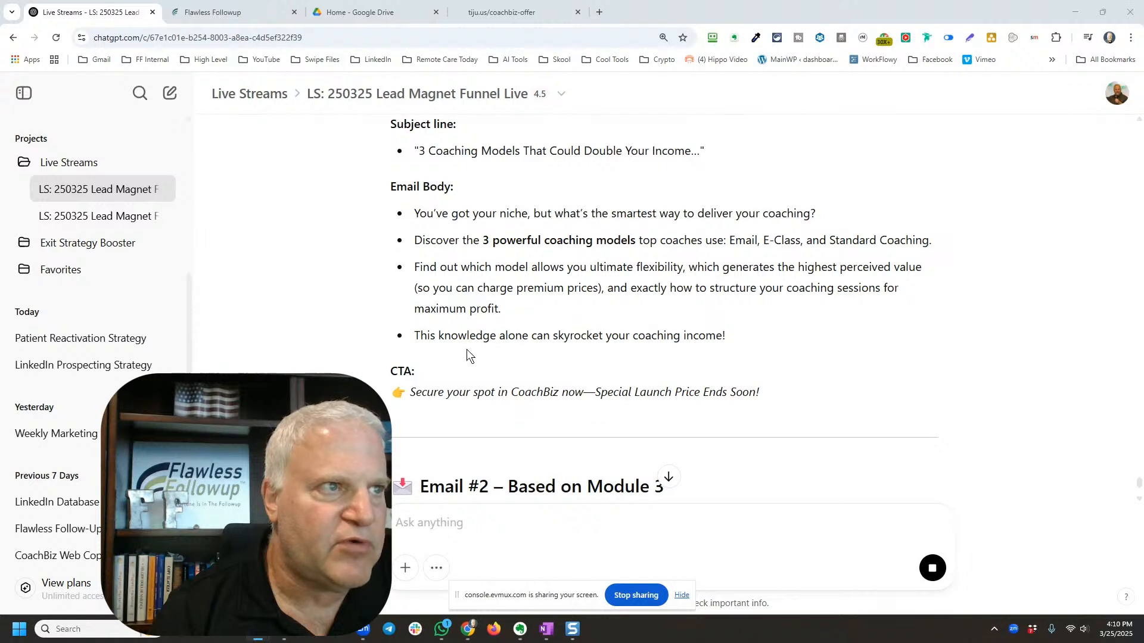
scroll(478, 359, down, 2)
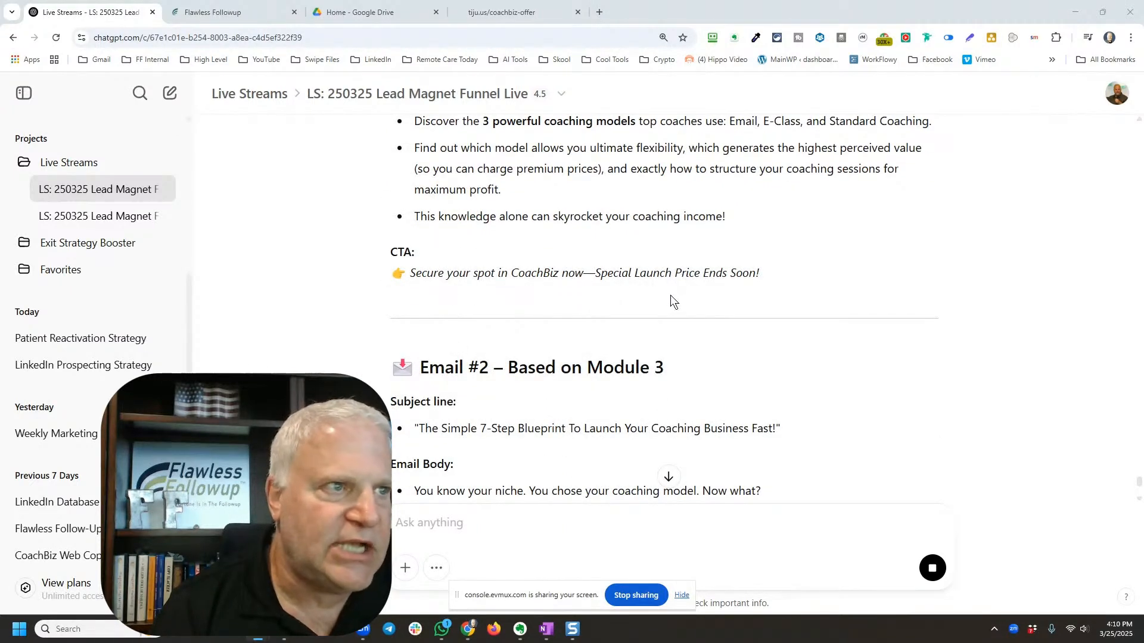
scroll(660, 382, down, 2)
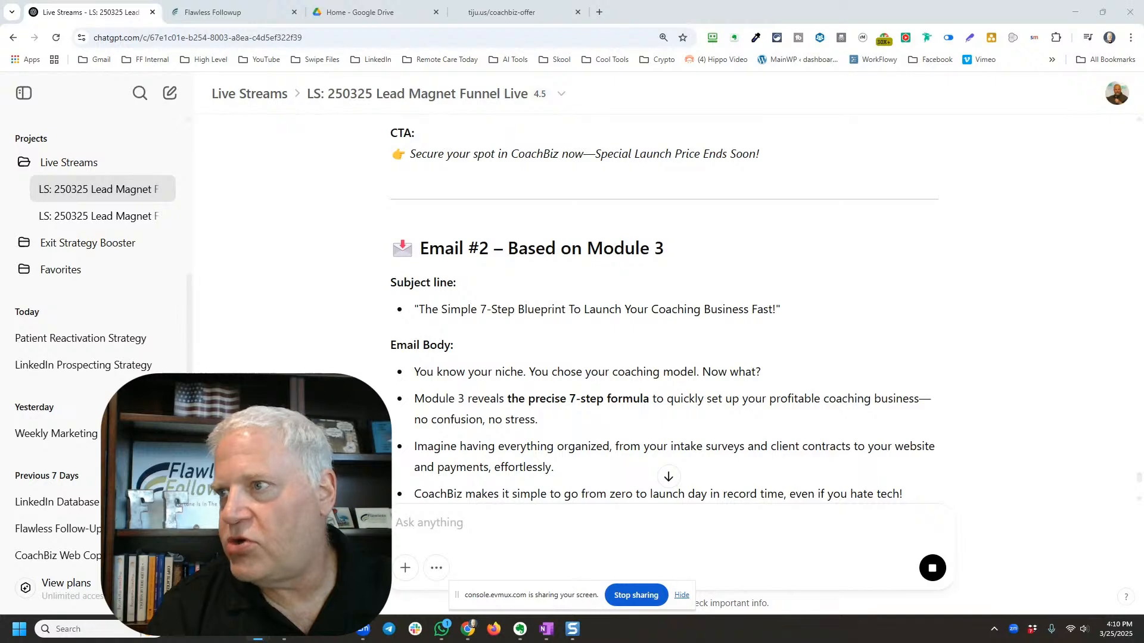
scroll(548, 321, down, 2)
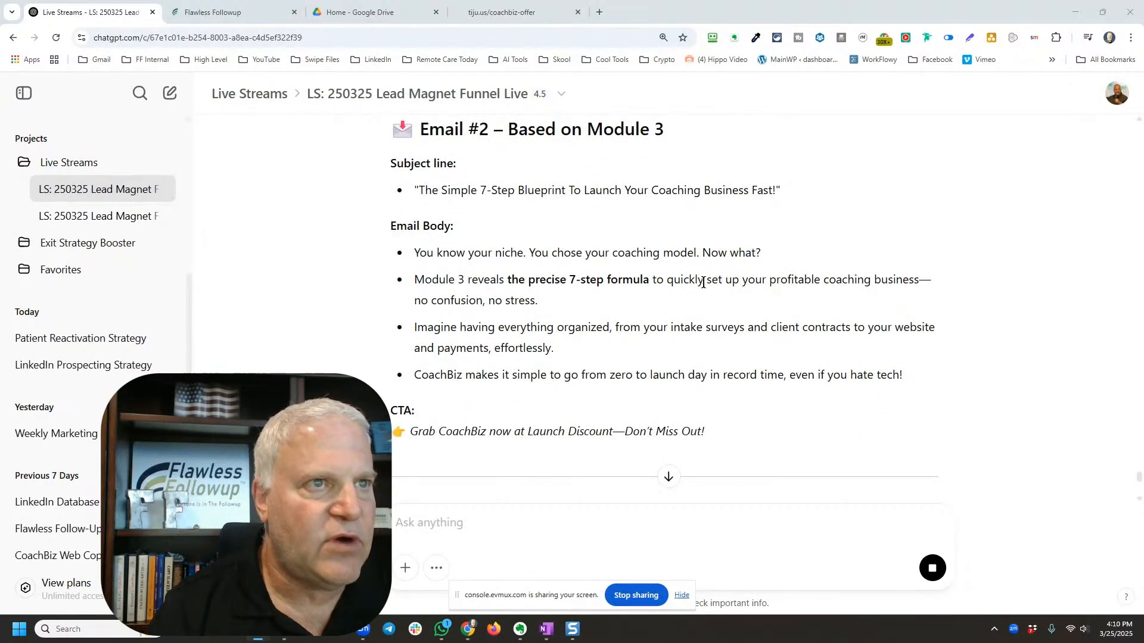
scroll(696, 345, down, 5)
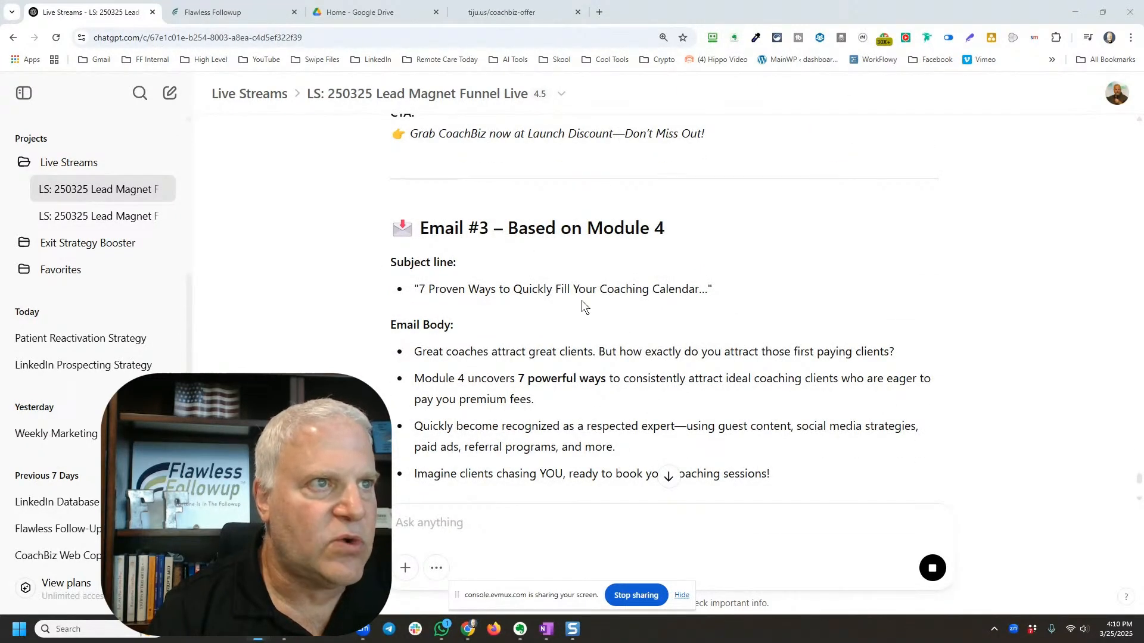
scroll(580, 327, up, 6)
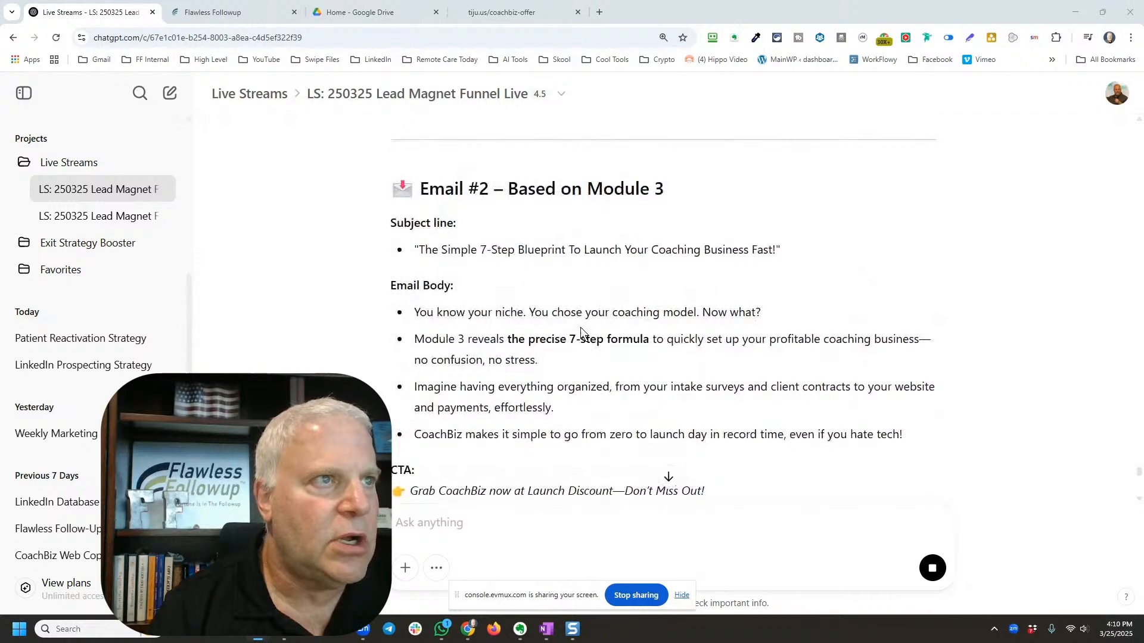
Step: Review the rest of the outlined email sequence, checking the subject lines, bodies and calls to action through the Module 6 email
scroll(580, 327, down, 4)
scroll(580, 328, down, 10)
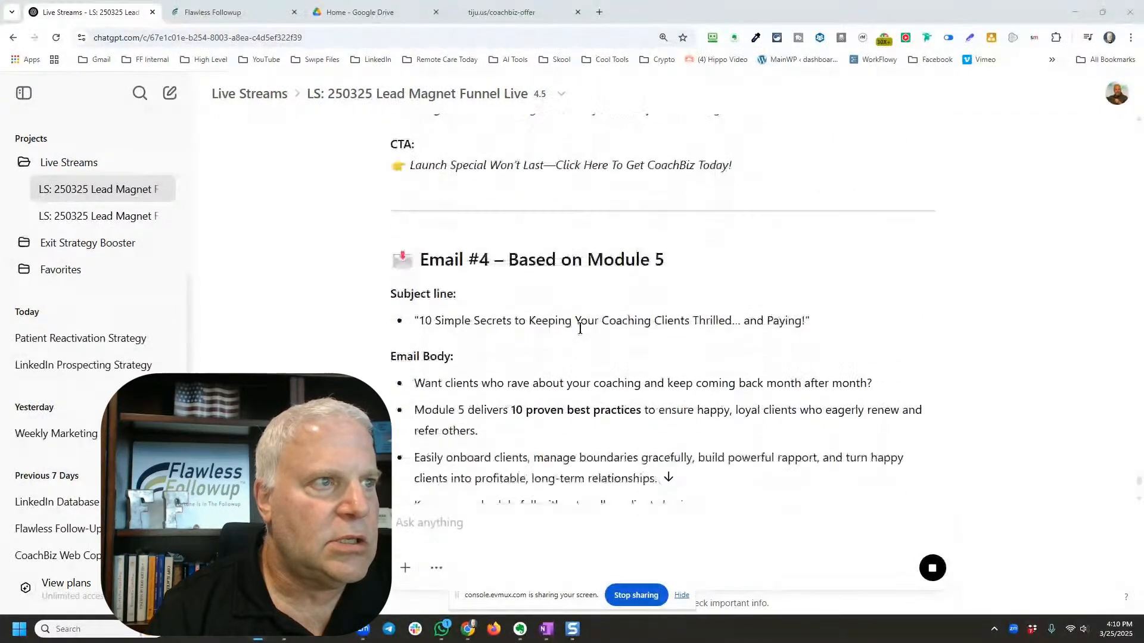
scroll(580, 327, down, 2)
scroll(450, 266, up, 3)
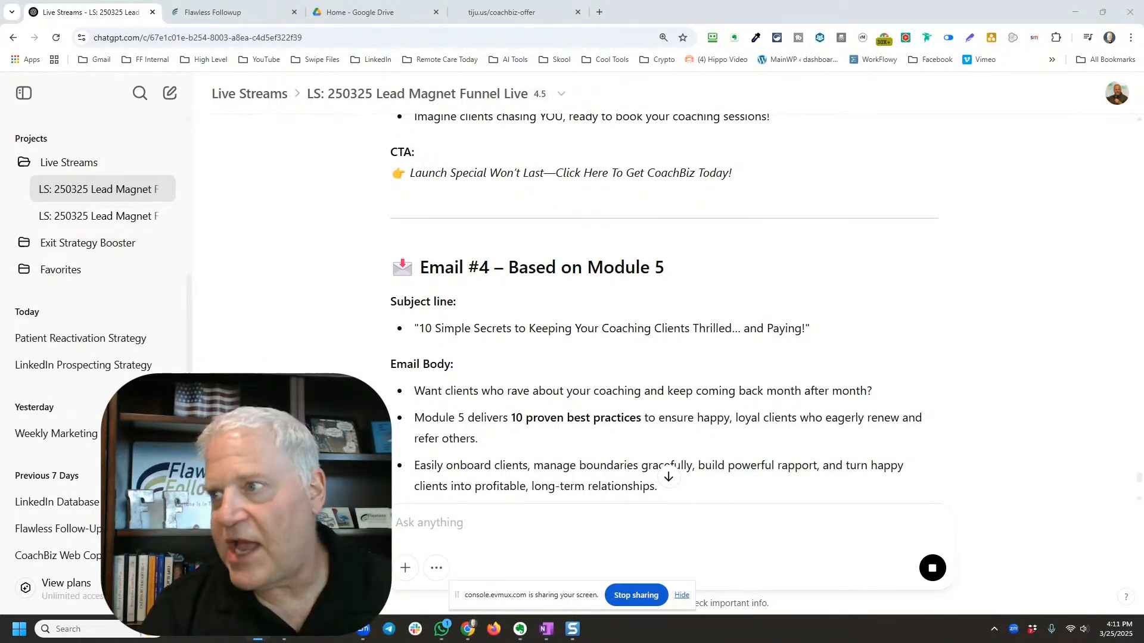
scroll(684, 353, down, 3)
scroll(685, 349, down, 5)
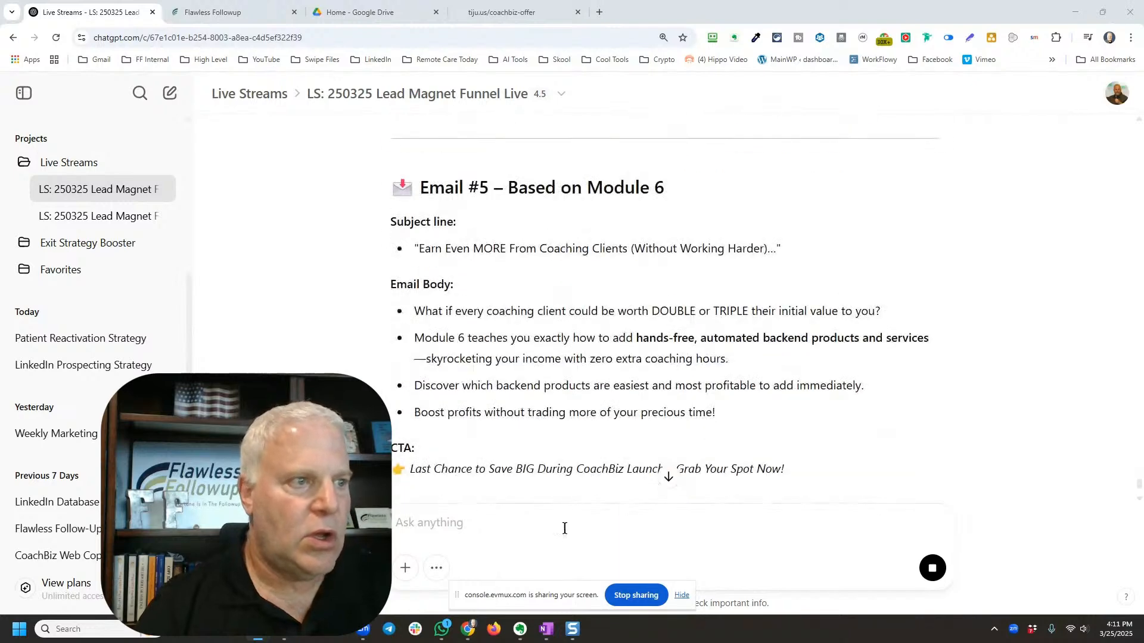
Step: Begin a reply with "OK, that looks great. Just to confirm that all of this information is from the course"
text(OK, that)
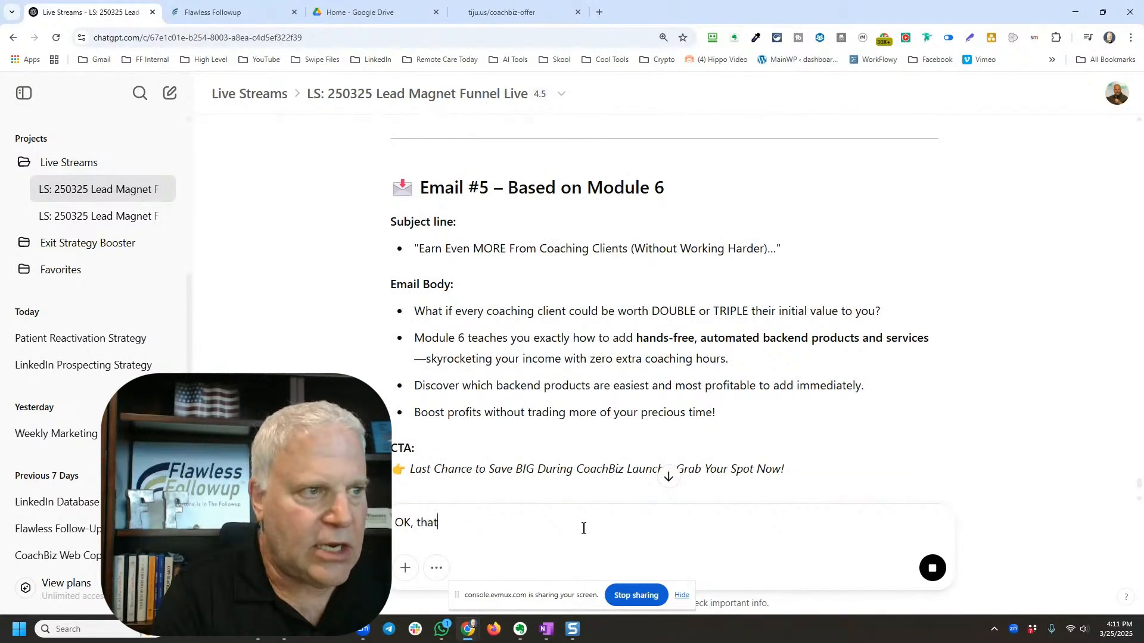
text( looks grea)
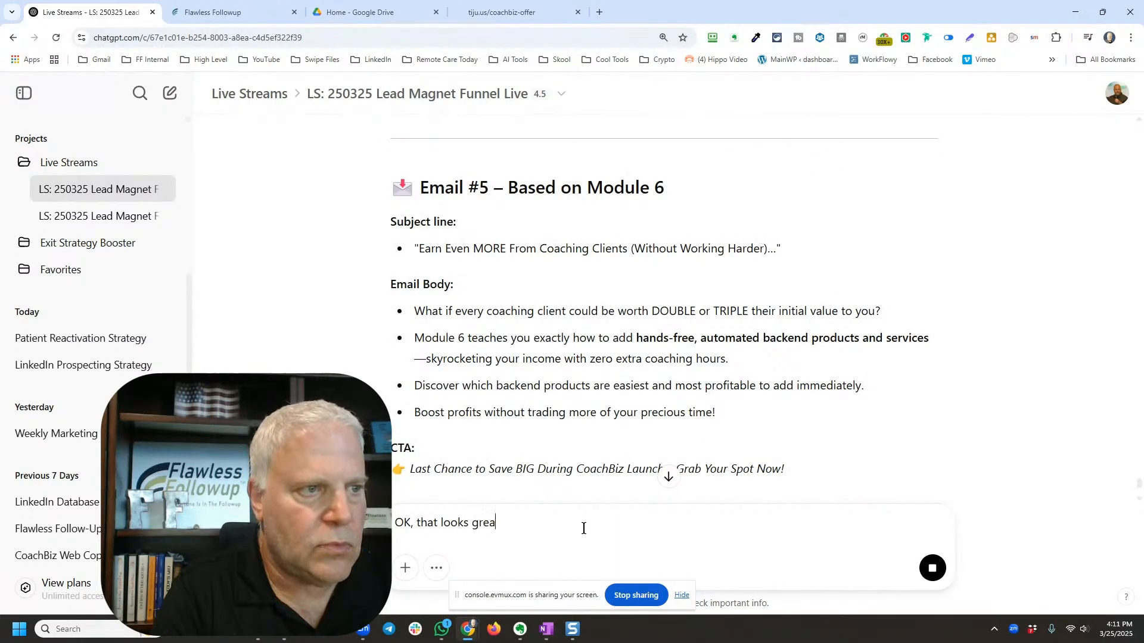
text(t.  Just to co)
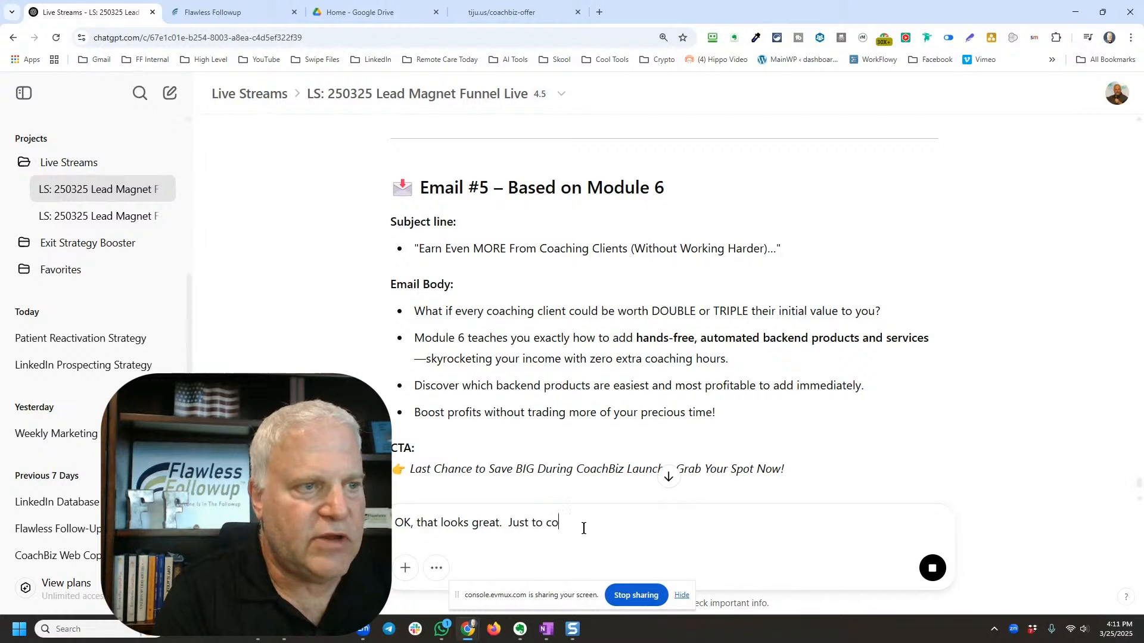
text(nfirm that)
text(al)
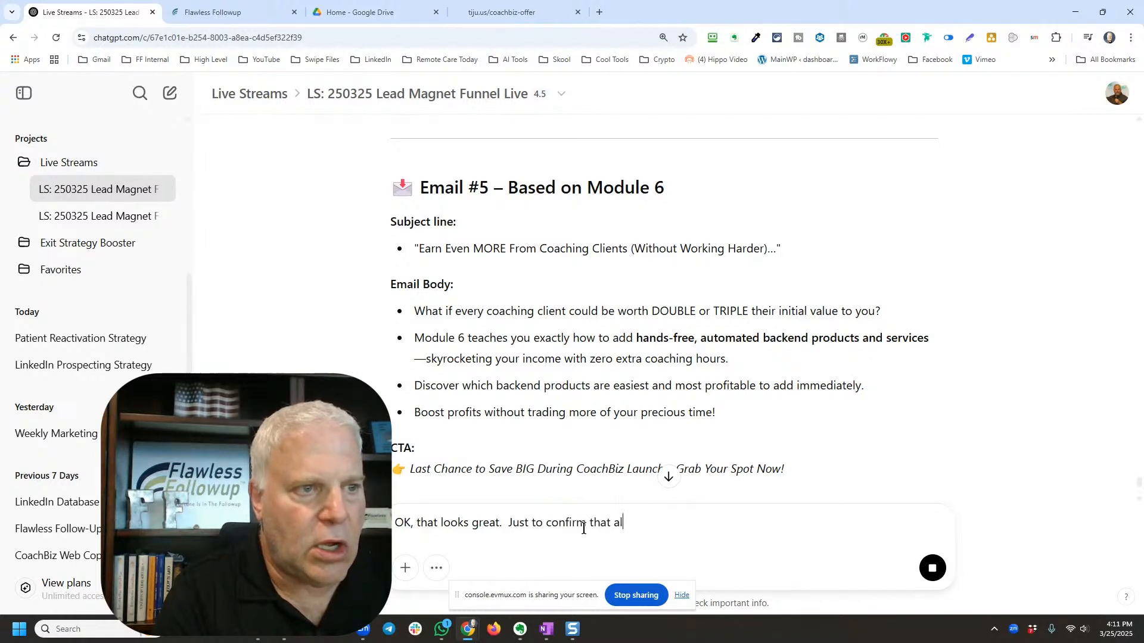
text(l of this inform)
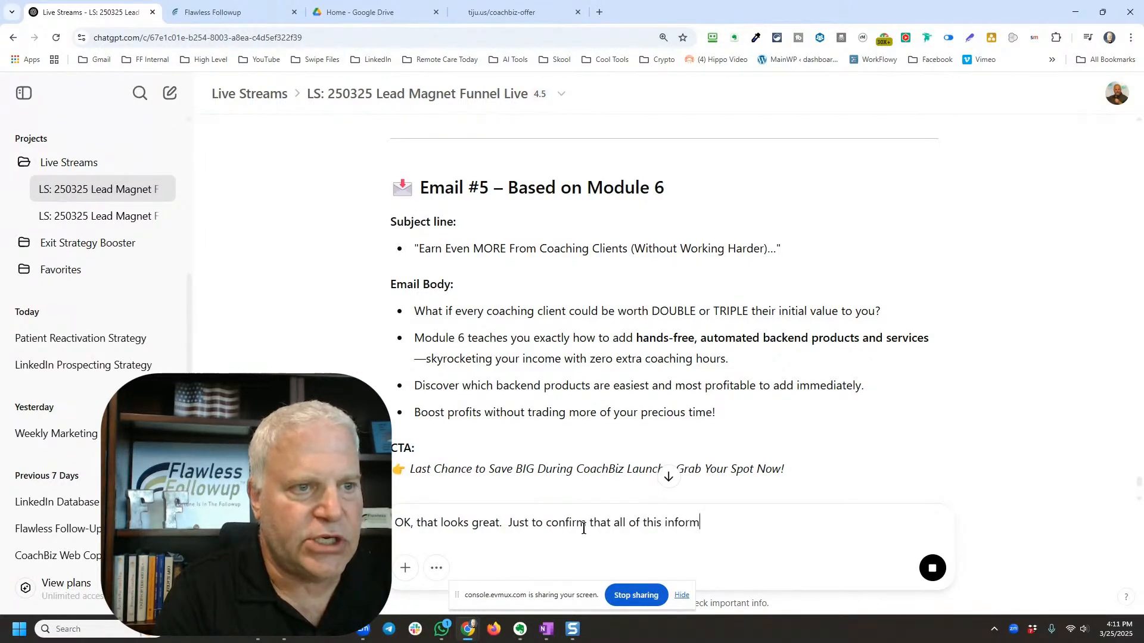
text(ation is from the co)
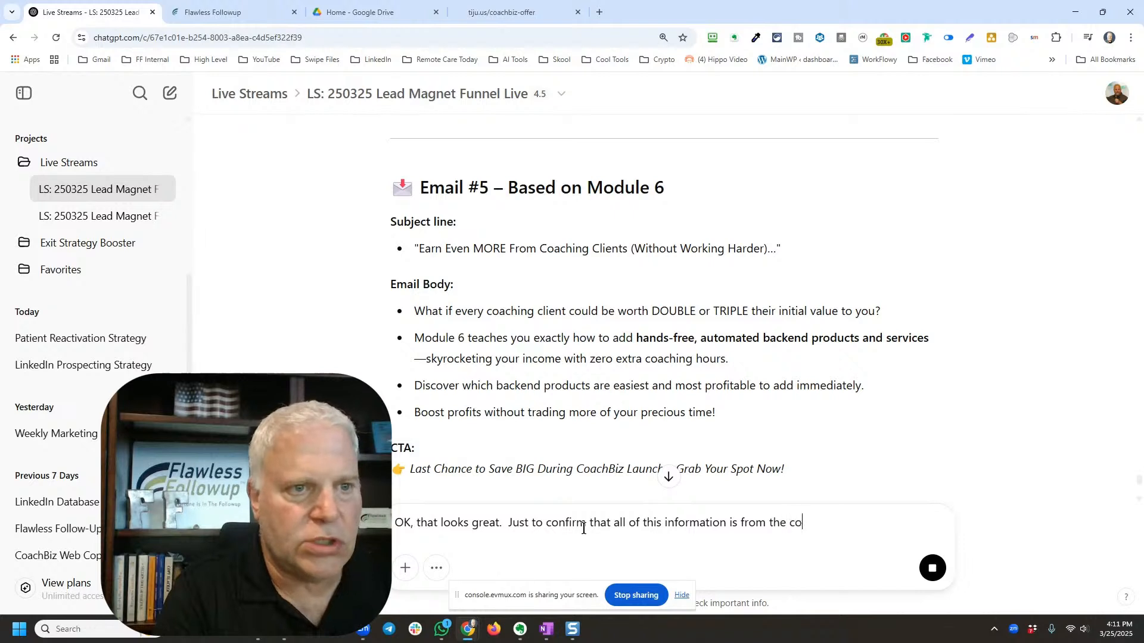
Step: Complete the reply with "and you haven't made up anything. is that correct?" and send it
text(urse and you haven't made)
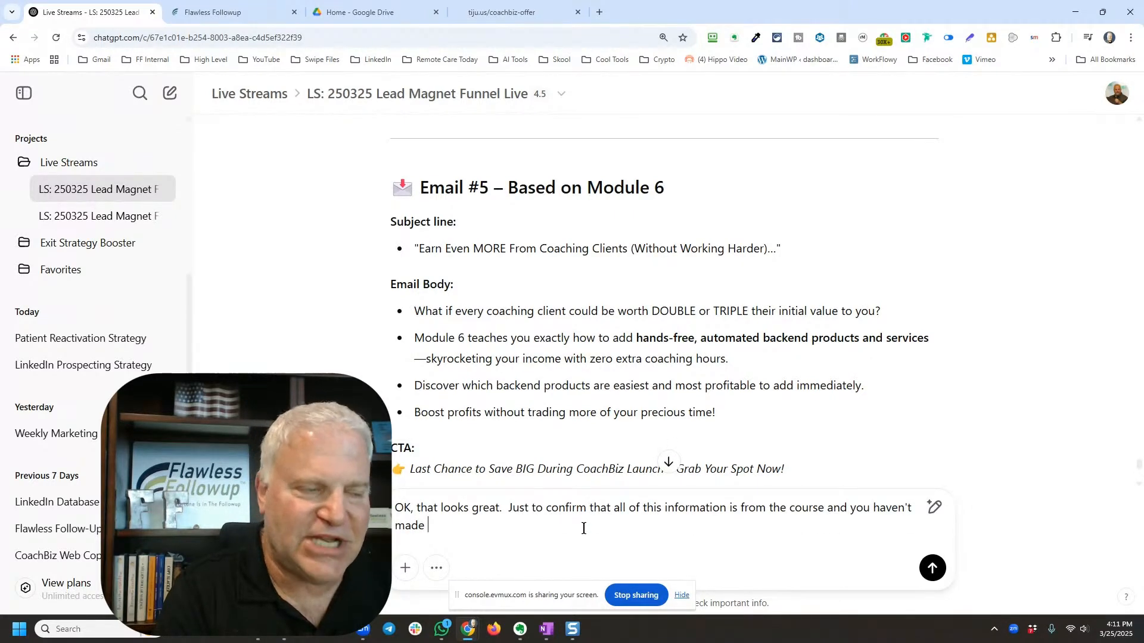
text( up anythin)
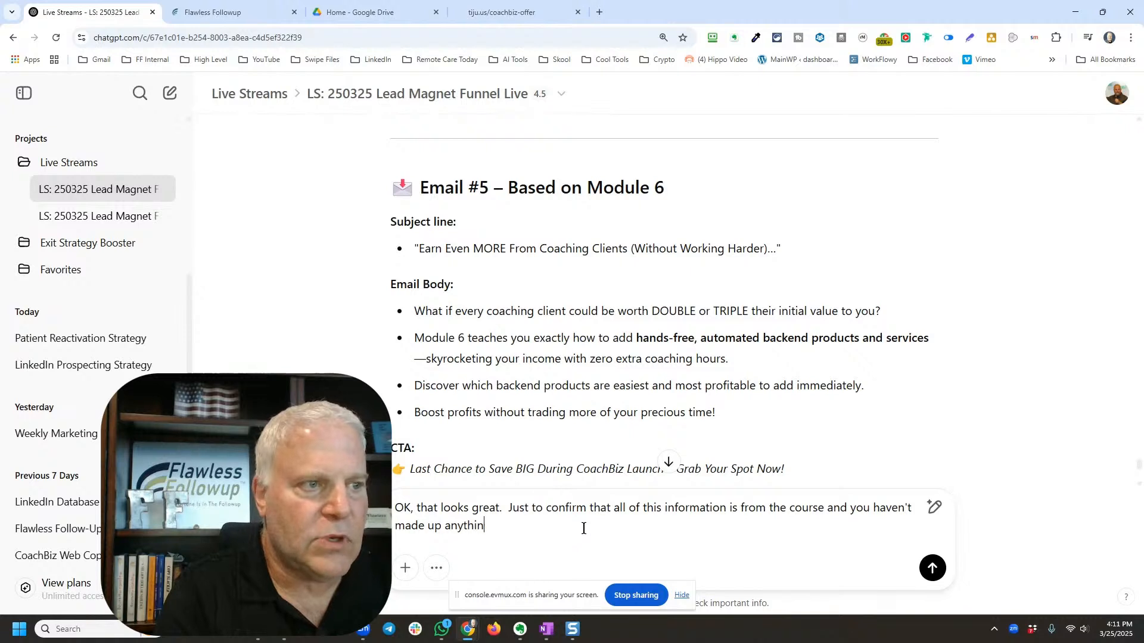
text(g. is tha)
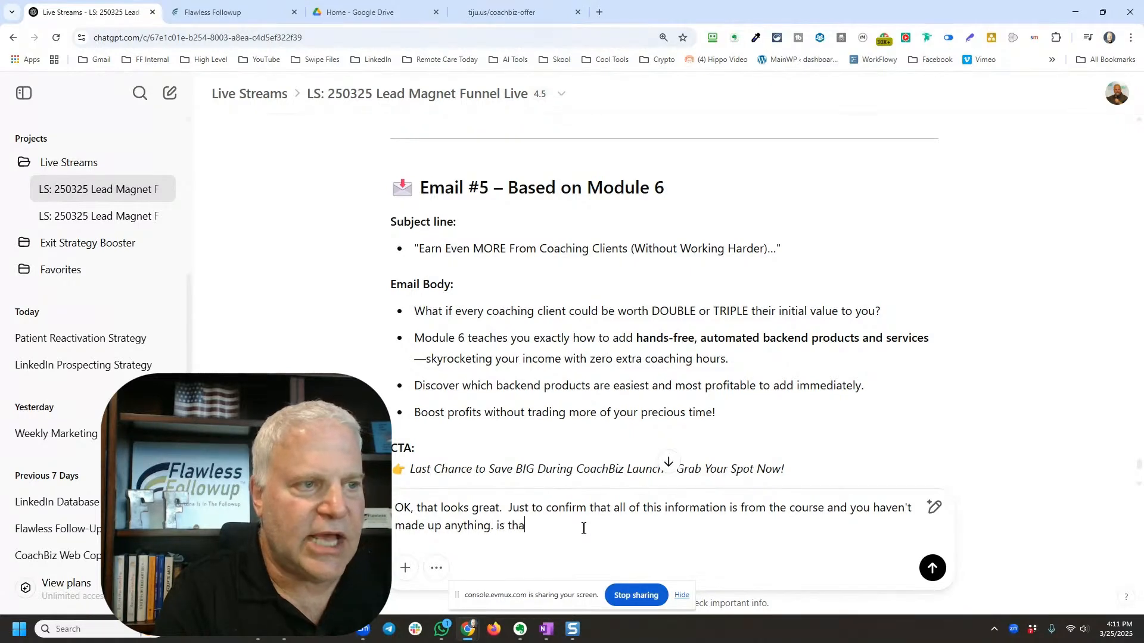
text(t correct)
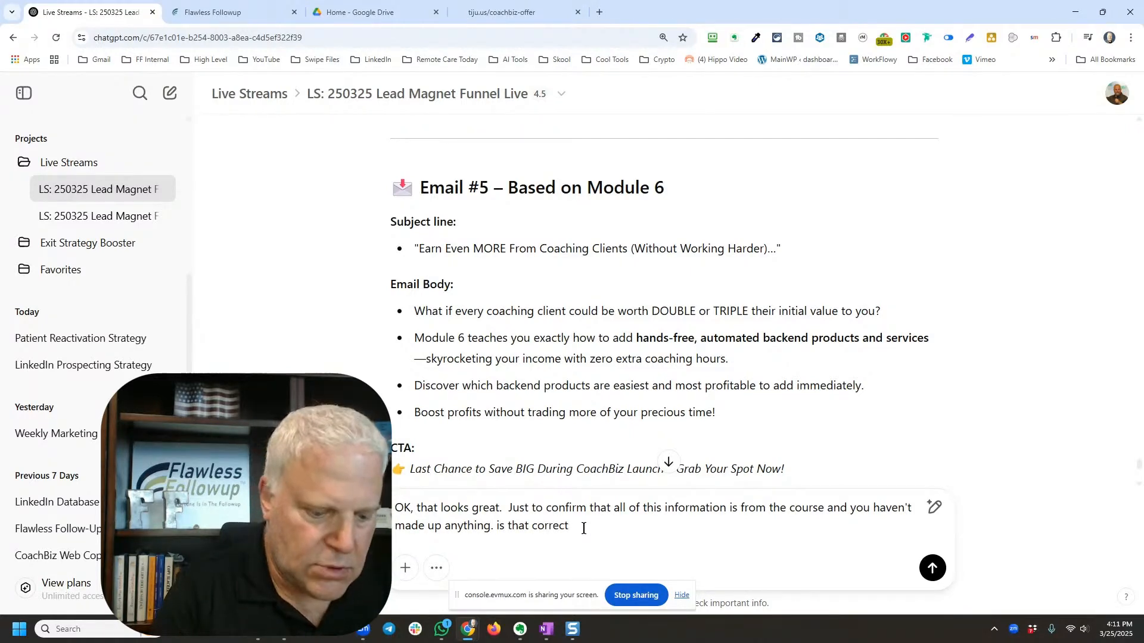
text(?)
key(Return)
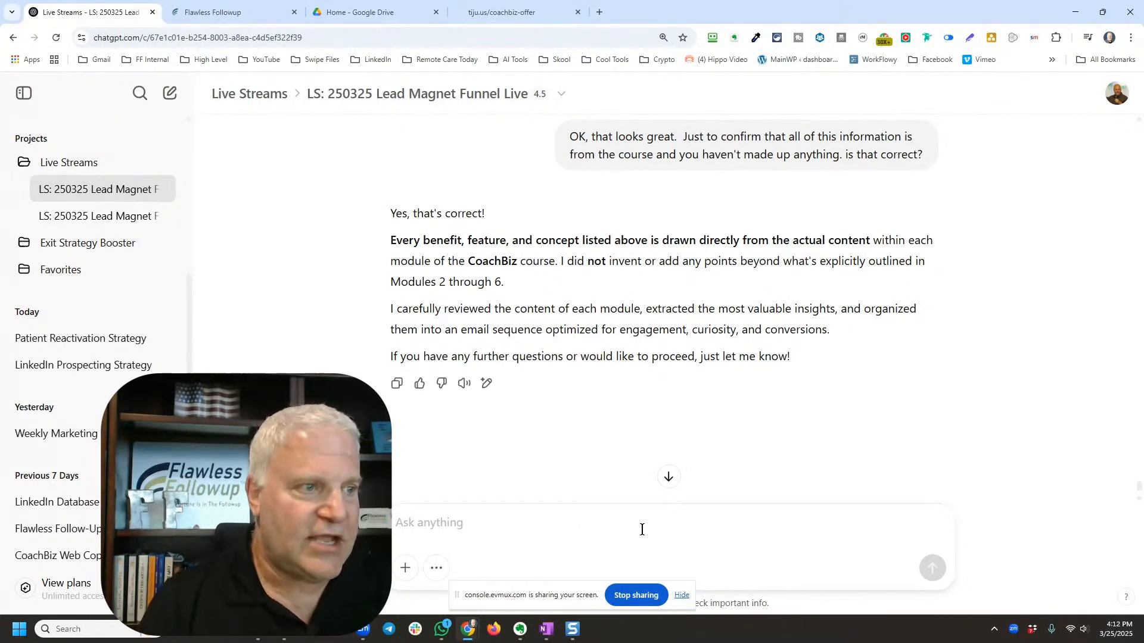
Step: Start a new message with "Great job Chat! Let's write the emails"
text(Great)
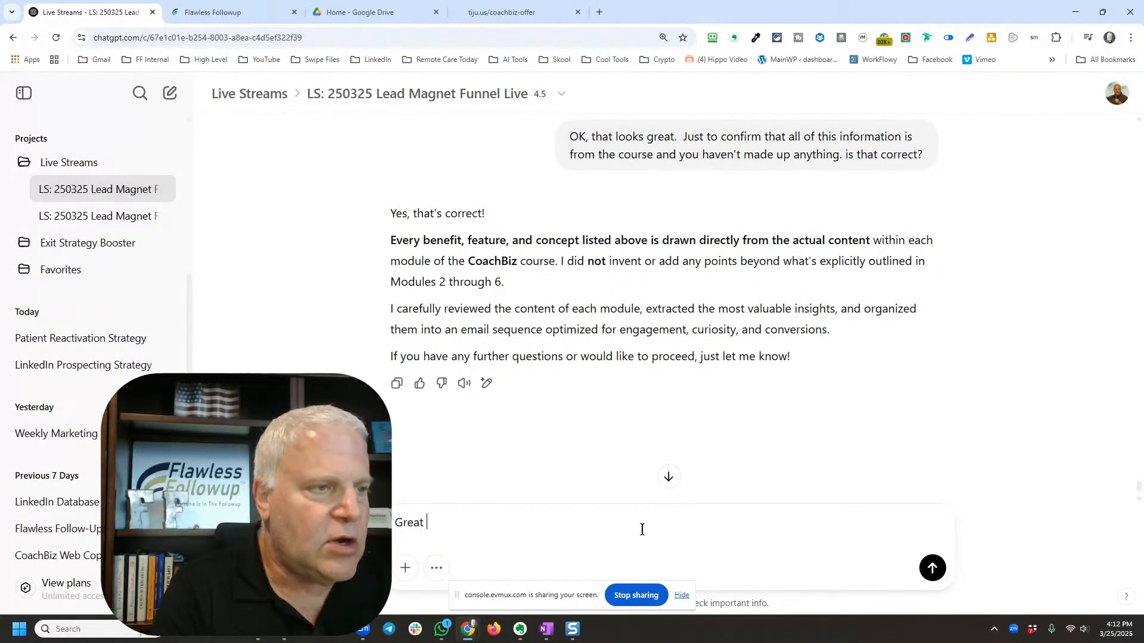
text( job)
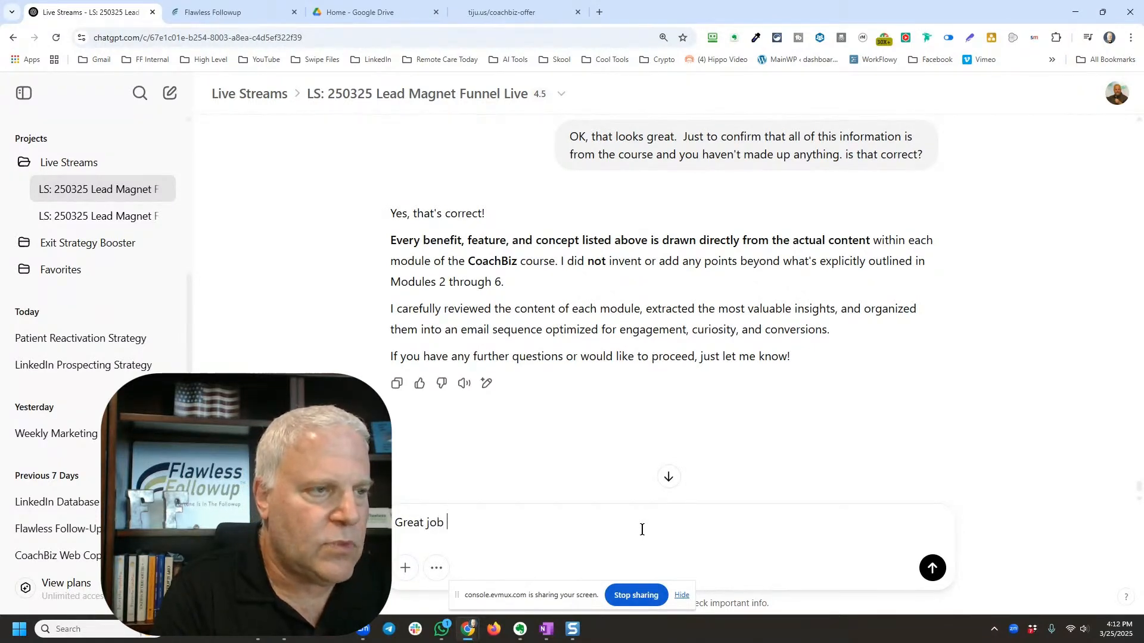
text( chat)
key(BackSpace)
key(BackSpace)
key(BackSpace)
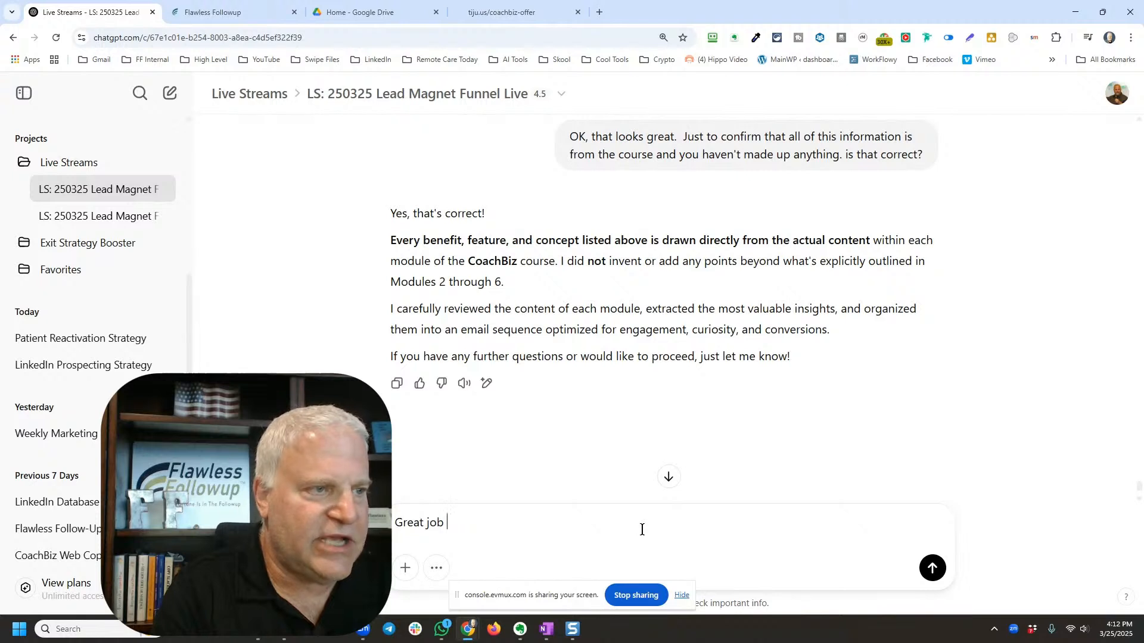
text(Chat)
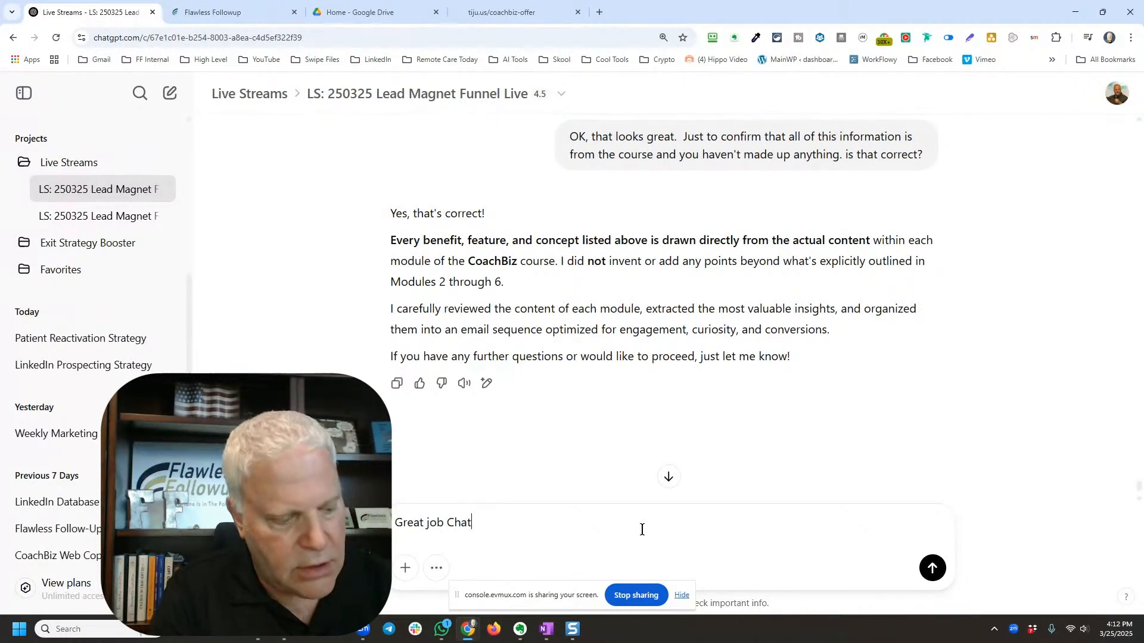
text(! Le)
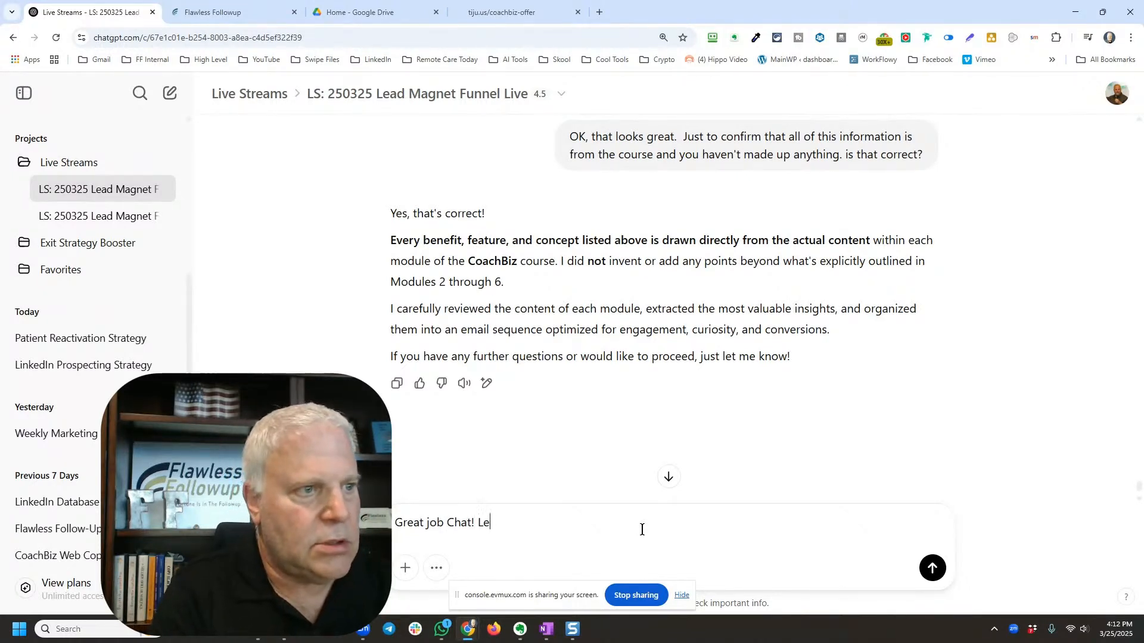
text(t's write the emails)
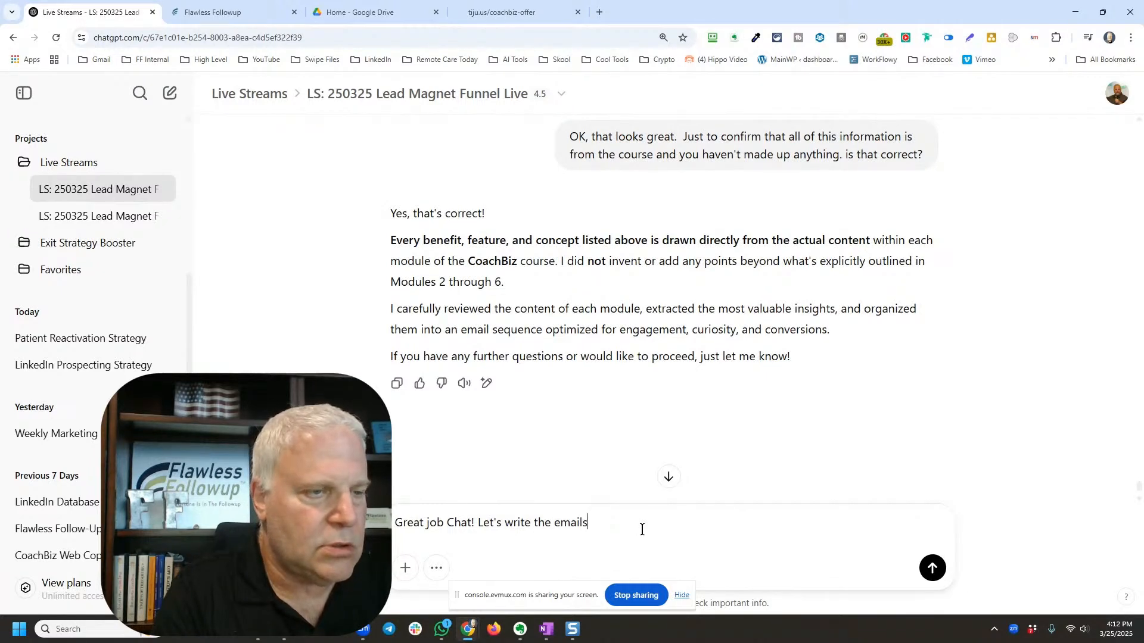
Step: End that sentence and begin the style instruction "The emails need to be written" in the draft message
text(.  I'm)
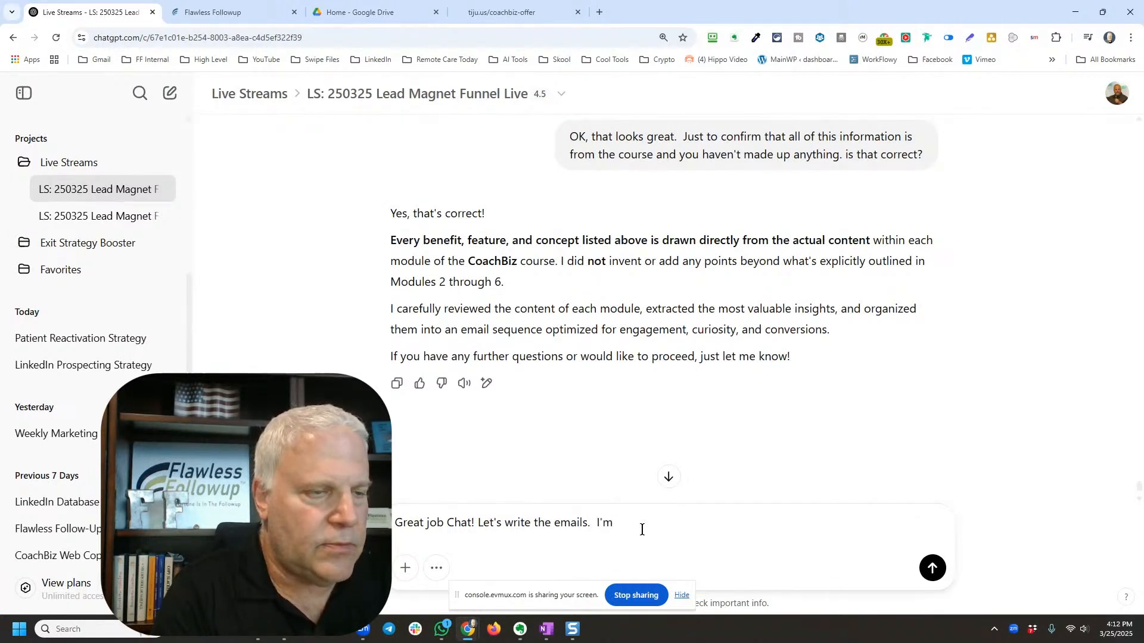
key(BackSpace)
key(BackSpace)
key(BackSpace)
text(The em)
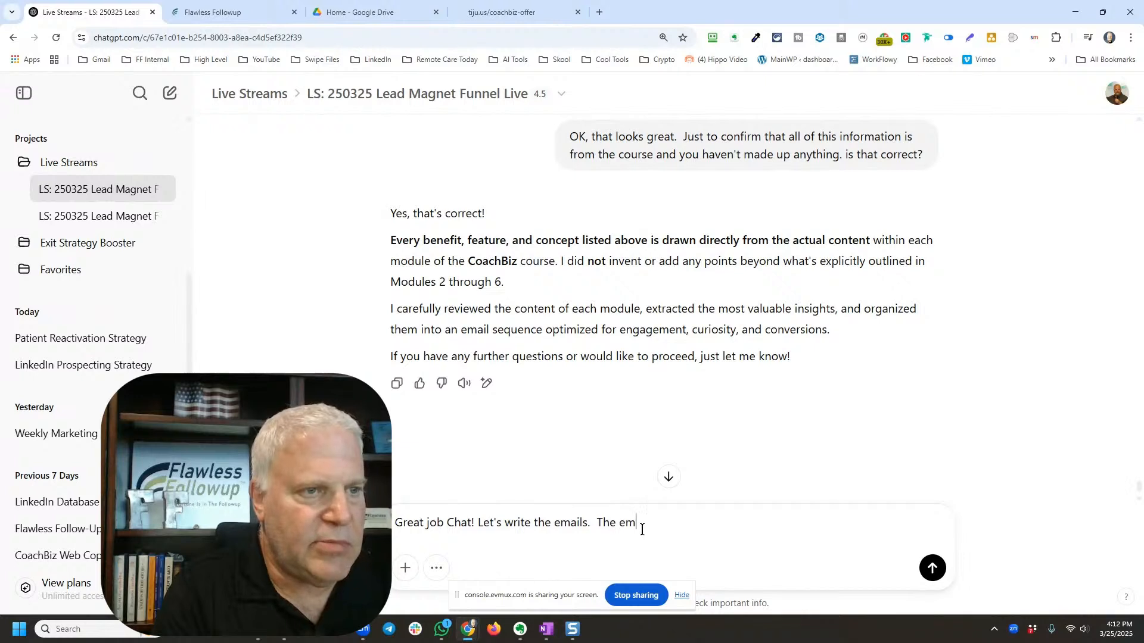
text(ails to)
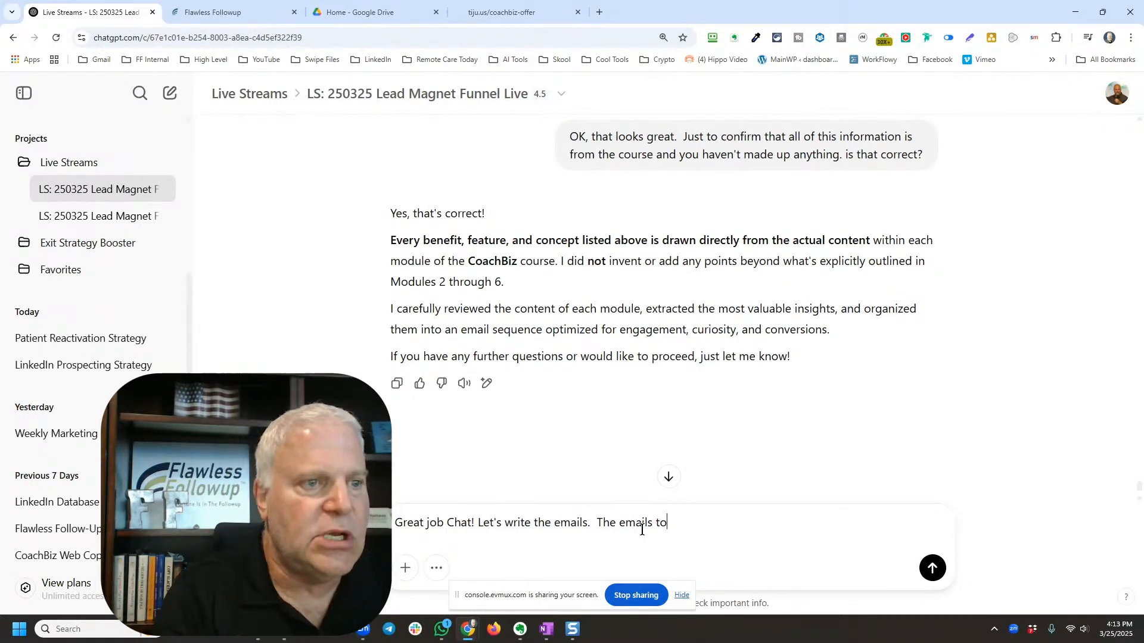
key(BackSpace)
key(BackSpace)
text(need to be)
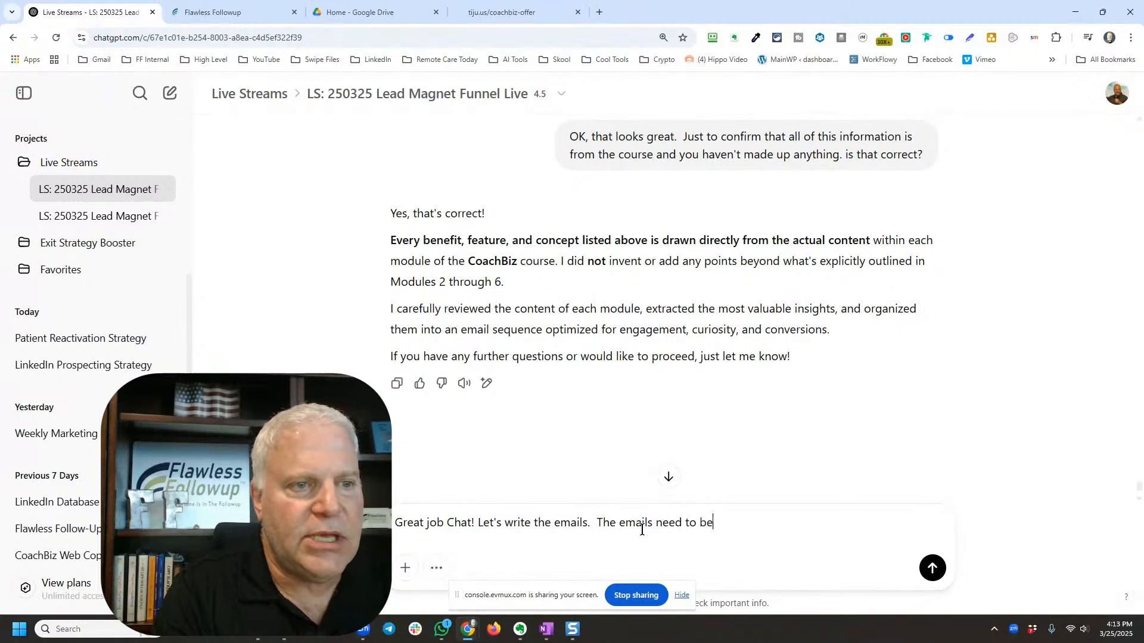
text( written)
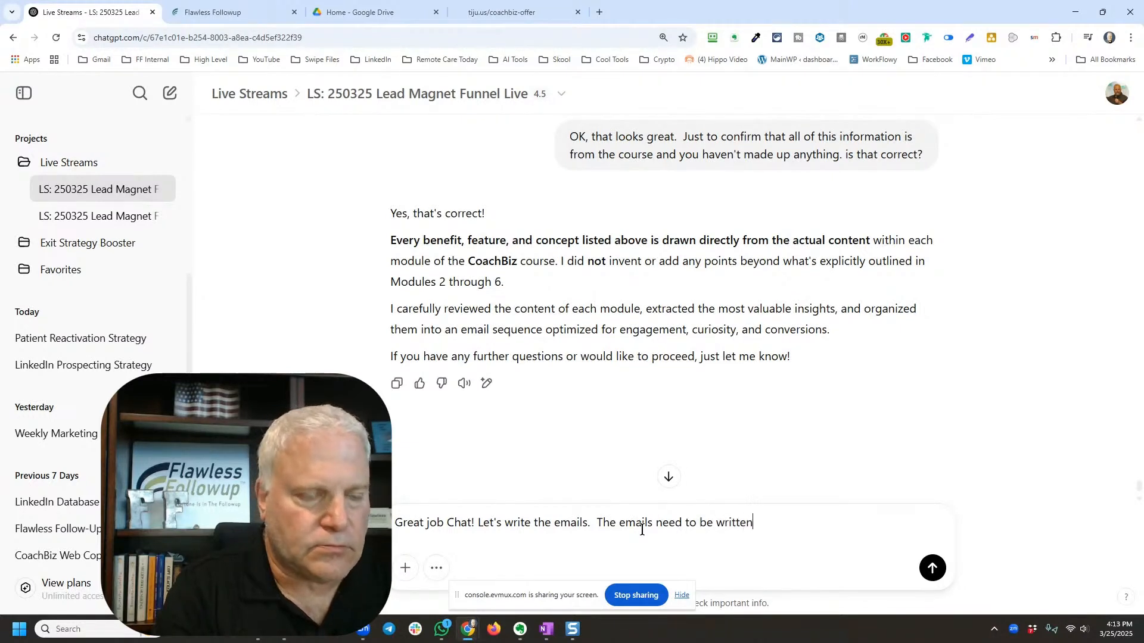
Step: Continue the style instruction with "as if you were Gary Halbert the master copywriter"
text( as if yo)
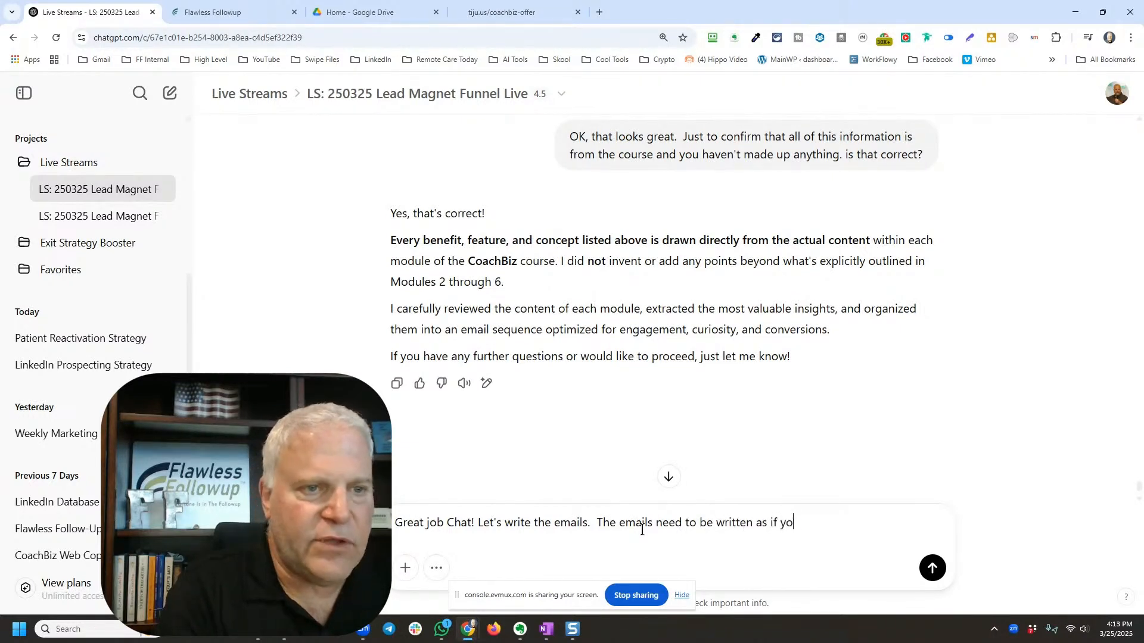
text(u were Gar)
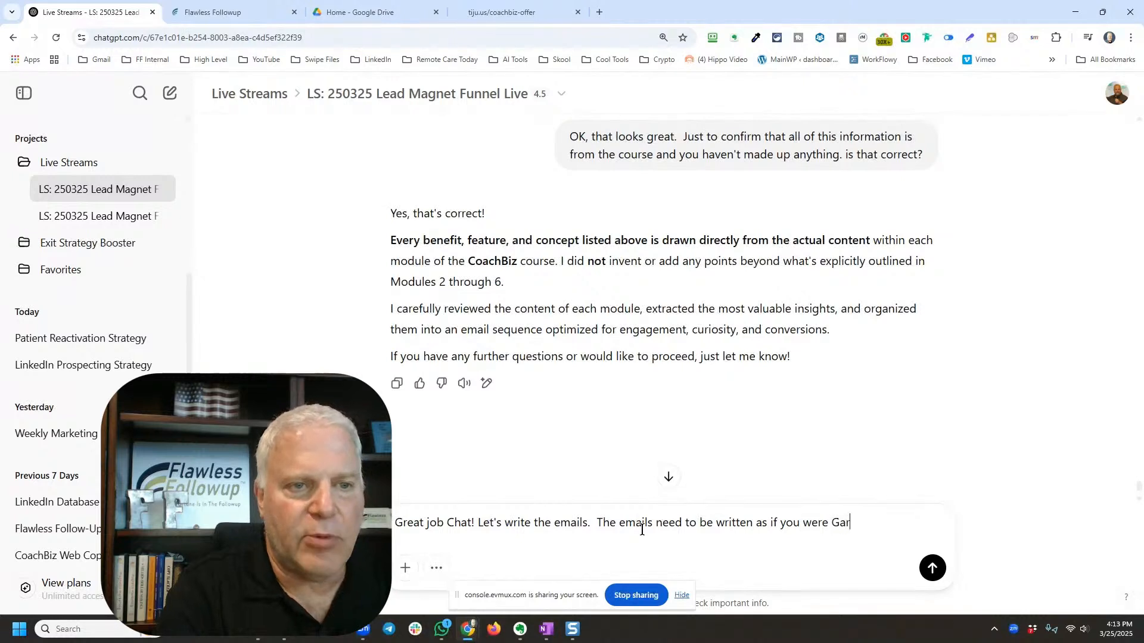
text(y Halbert)
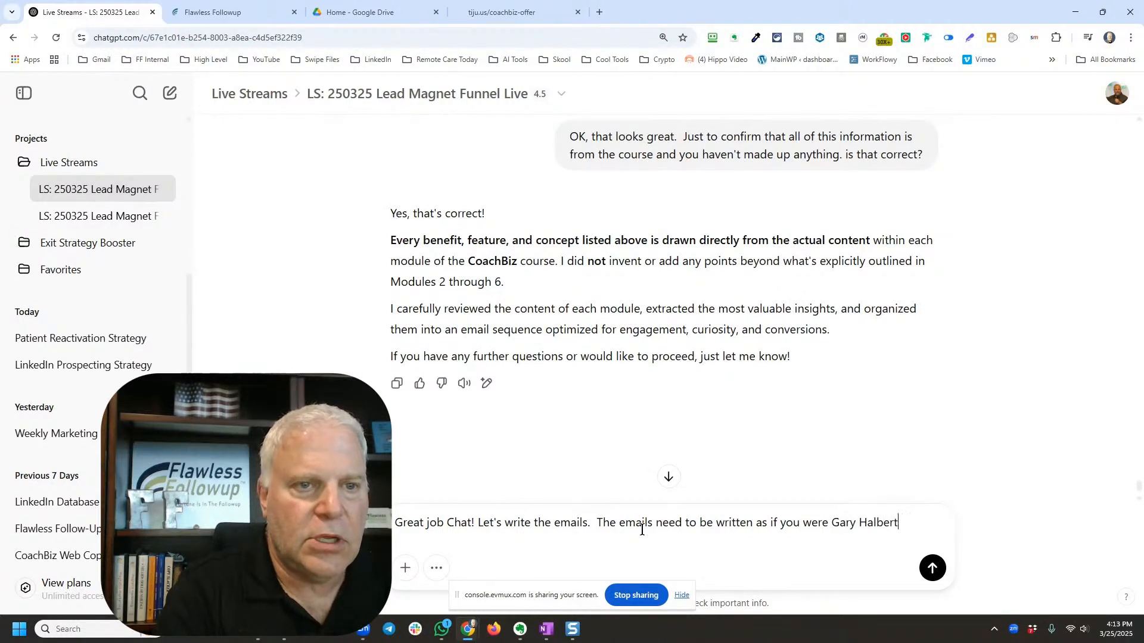
text( the maste)
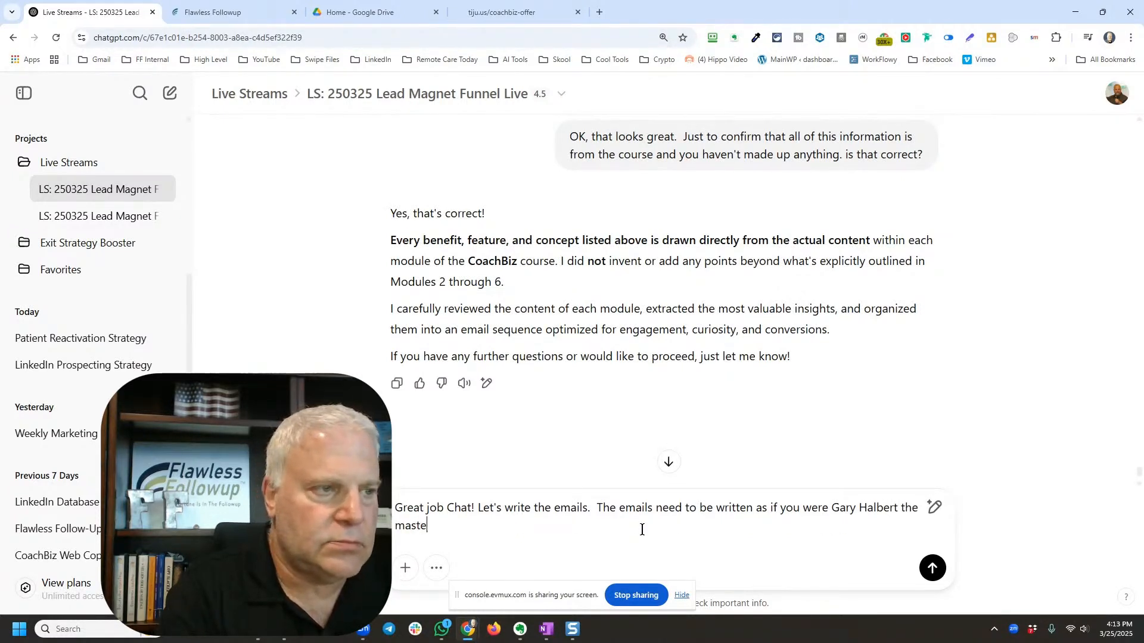
text(r copyw)
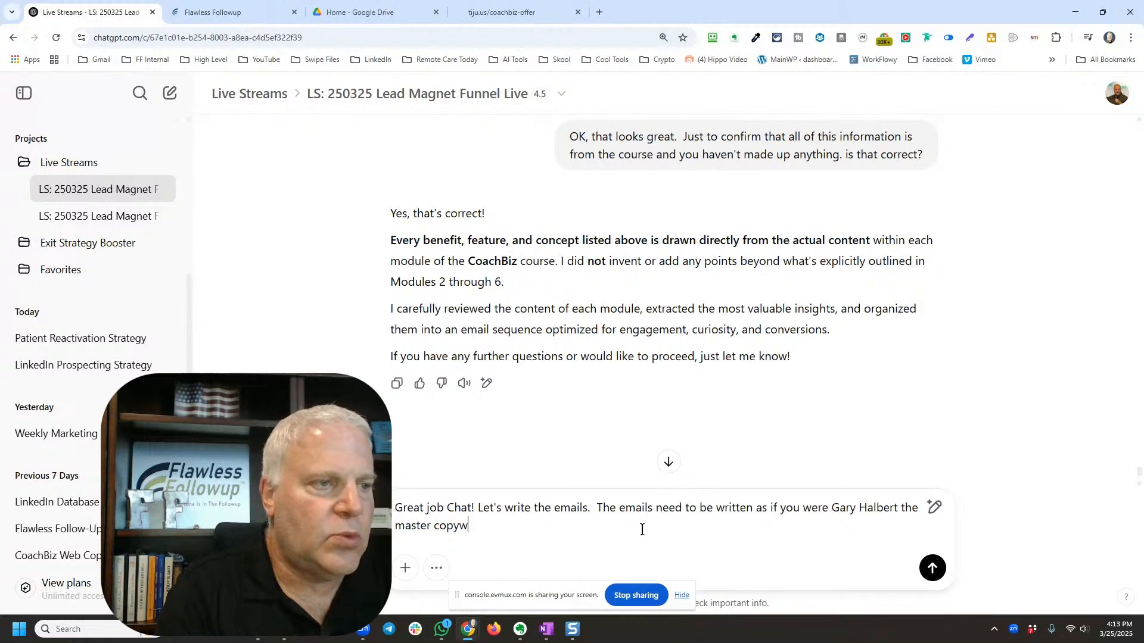
text(rite)
key(BackSpace)
text(e)
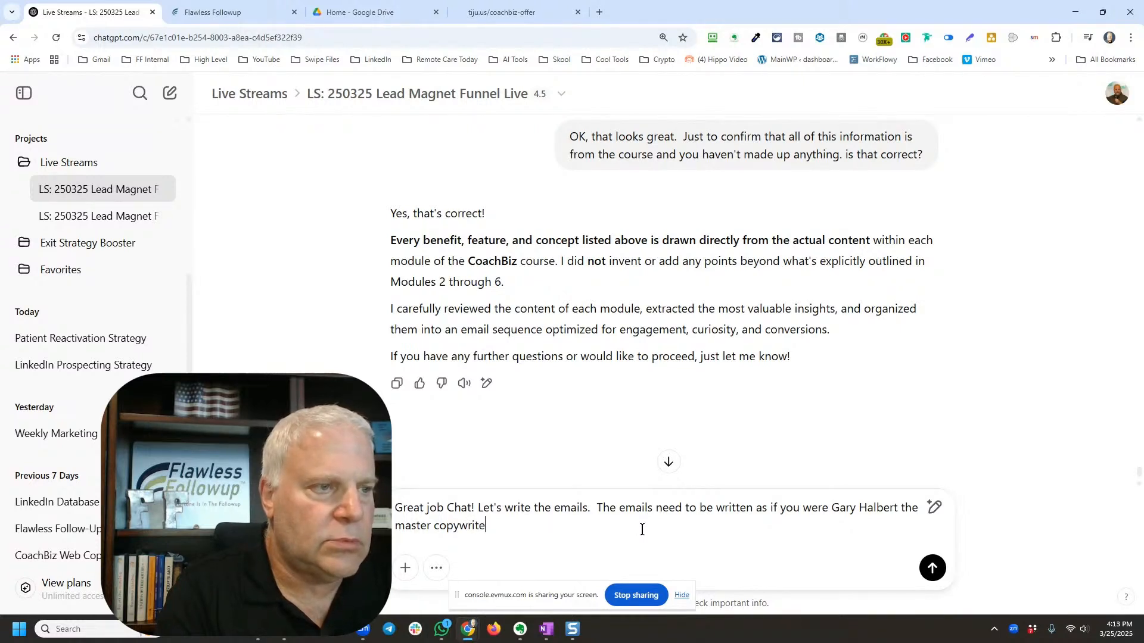
Step: Close the copywriter sentence and add the instruction "Use lots of curiosity." to the draft message
text(r.  Use lot)
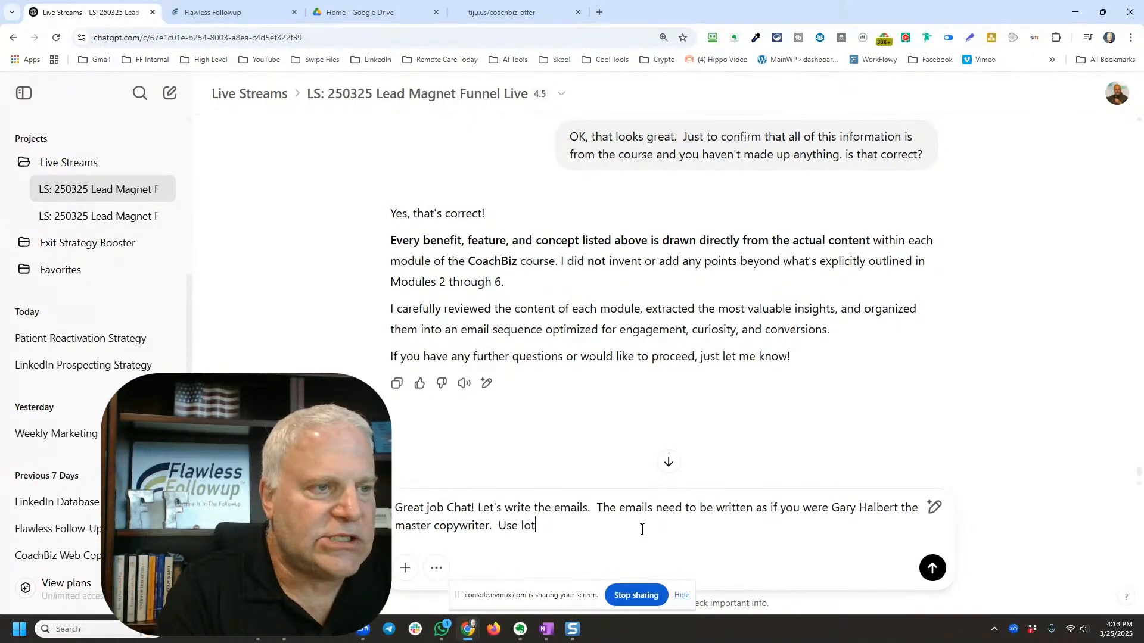
text(s of cur)
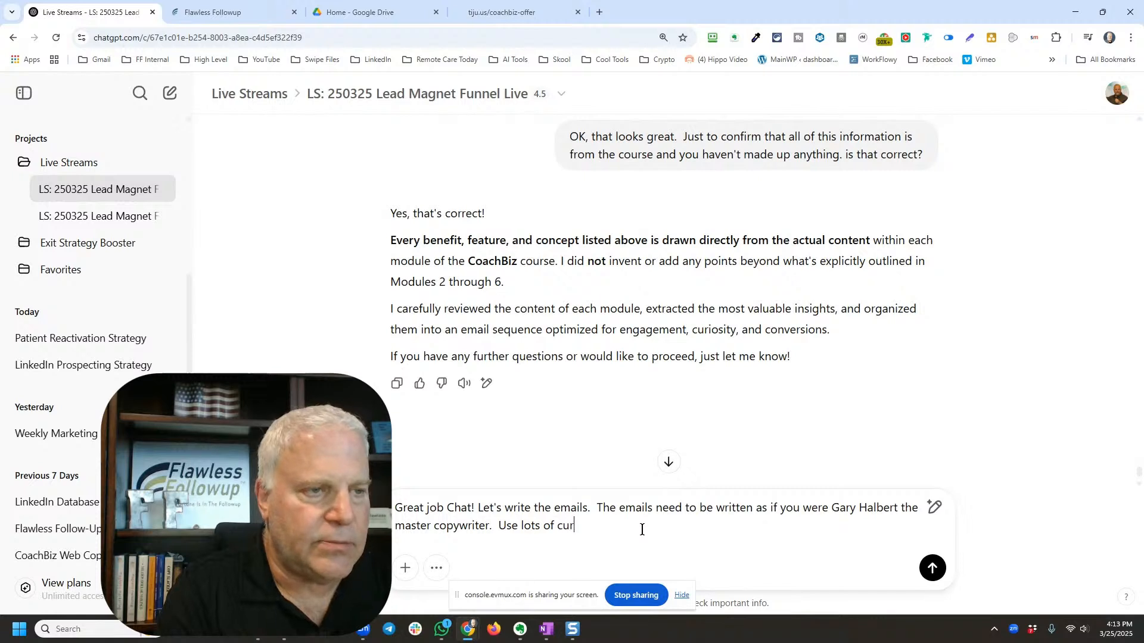
text(iosity)
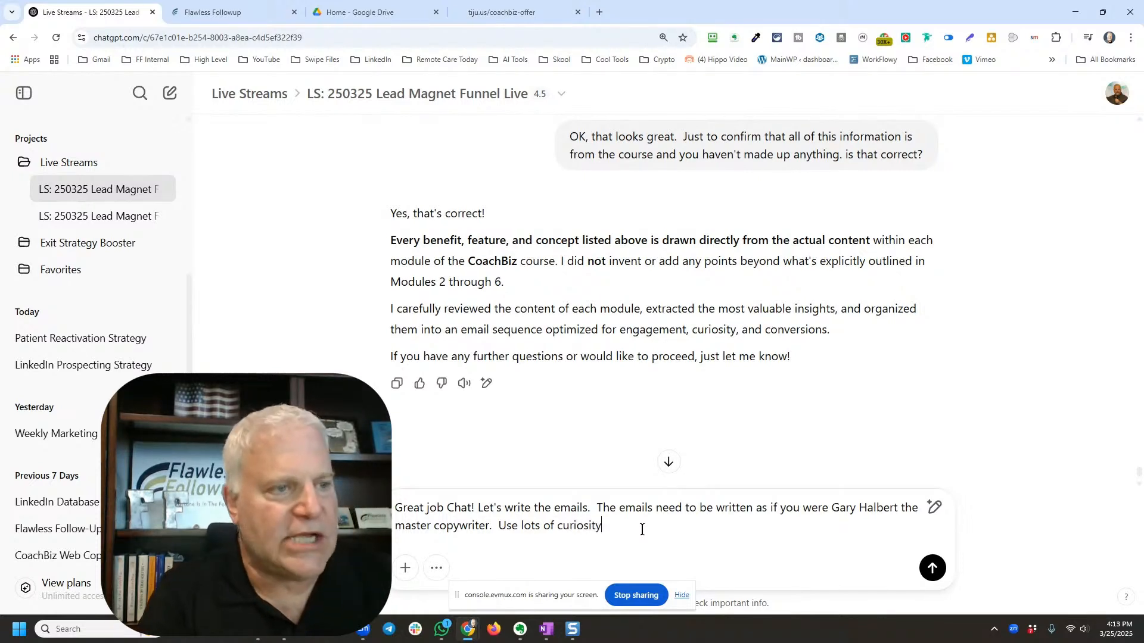
text(.)
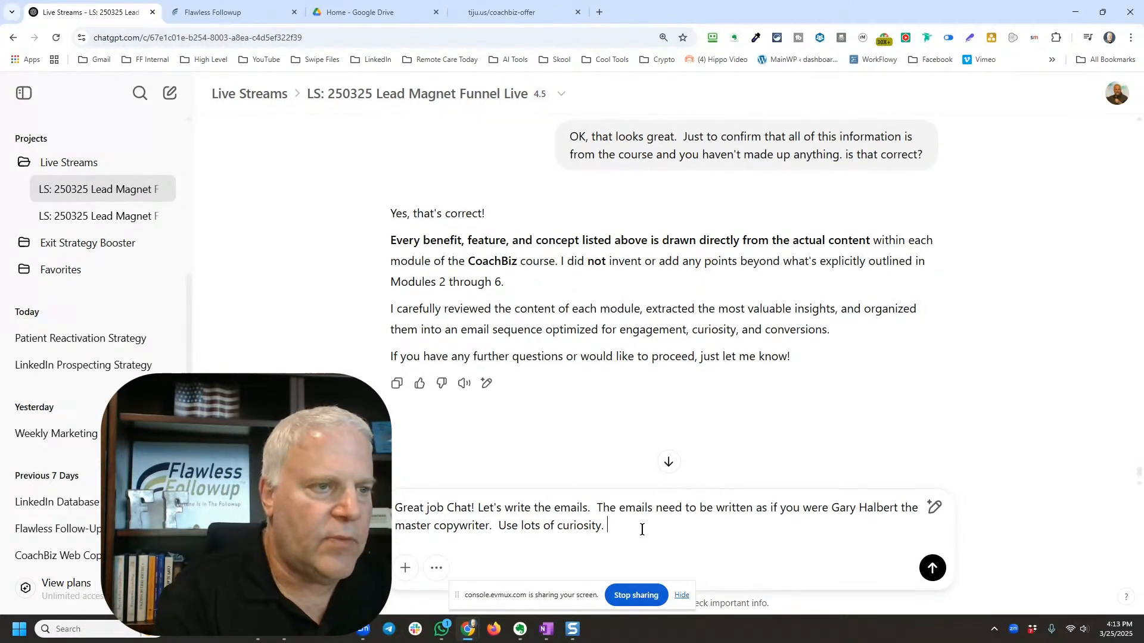
Step: Add the instruction "Make things blind so that they need to get the course" to the draft message
text( Mak)
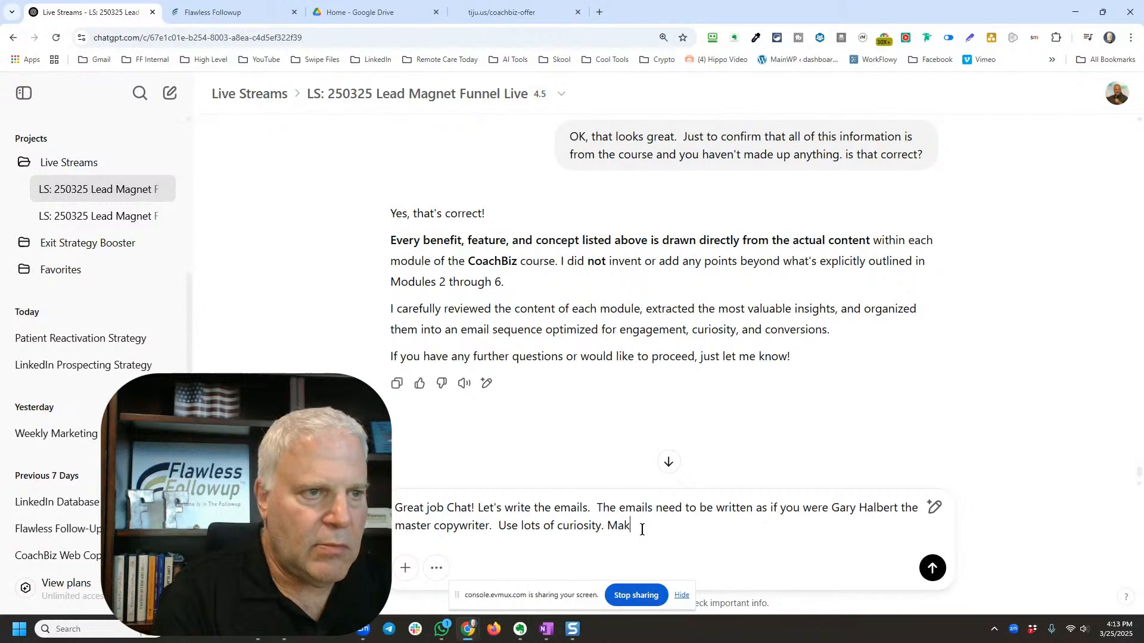
text(e things )
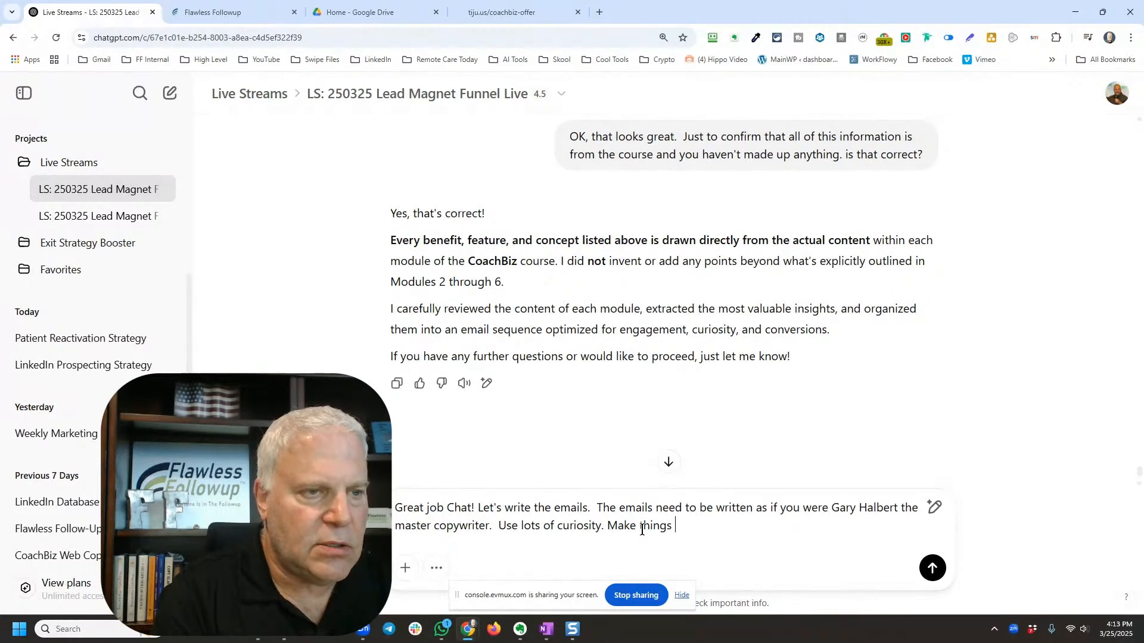
text(blind so th)
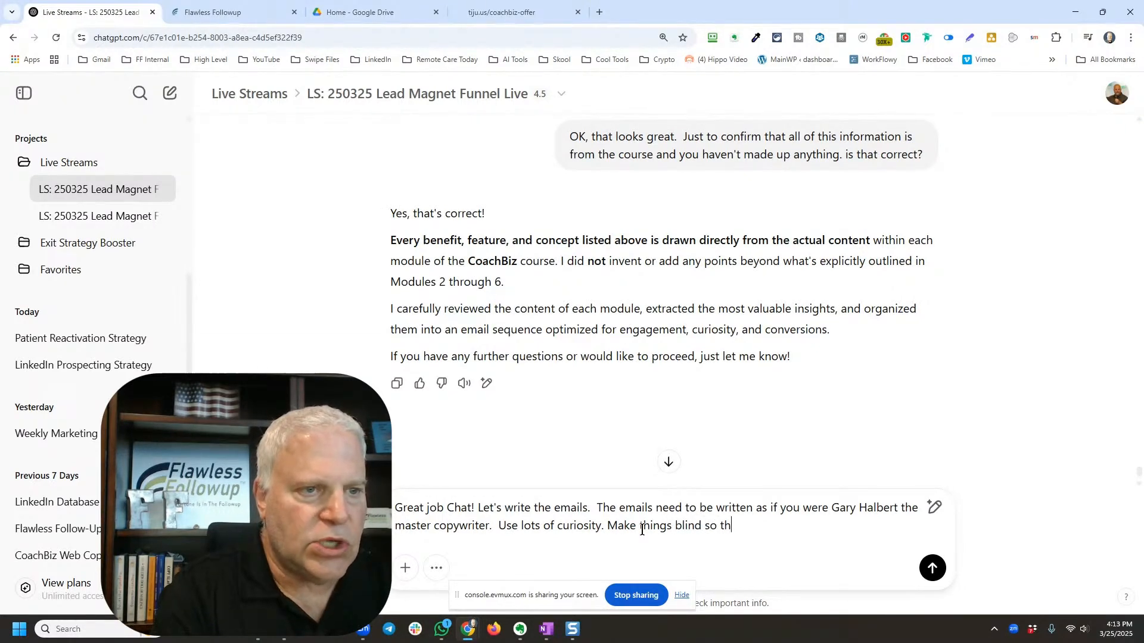
text(at they needo)
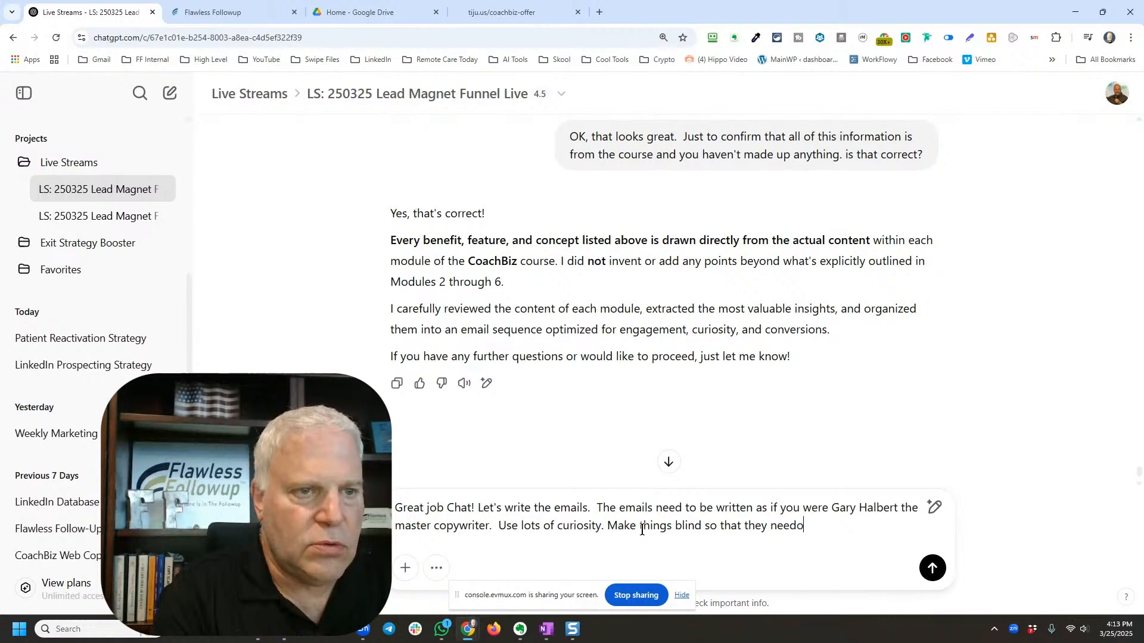
key(BackSpace)
text( to get th)
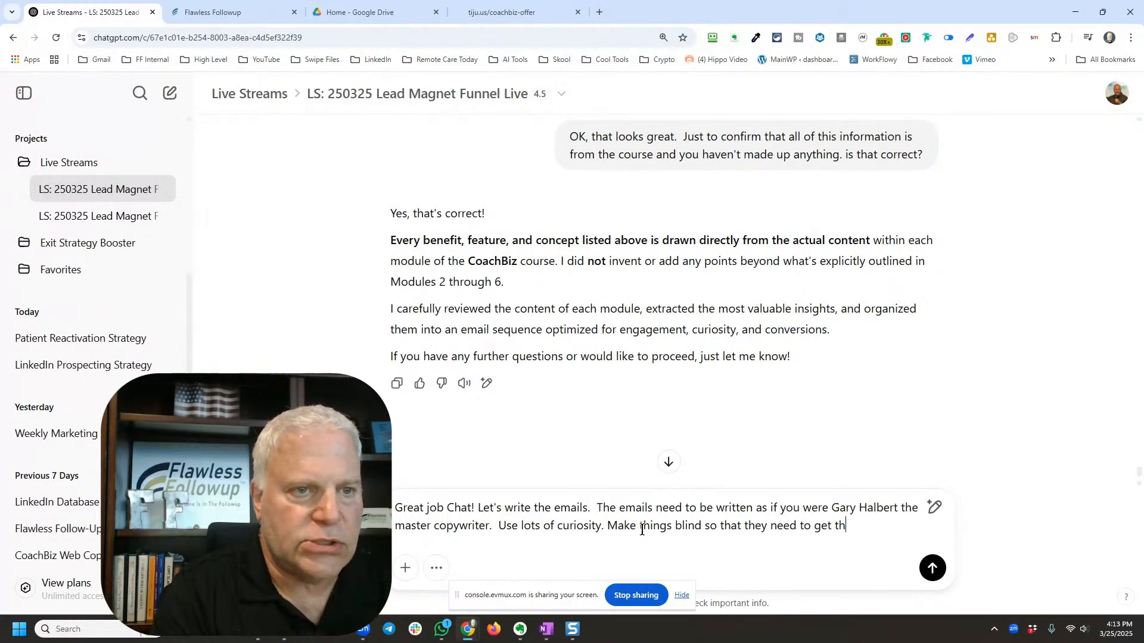
text(e course )
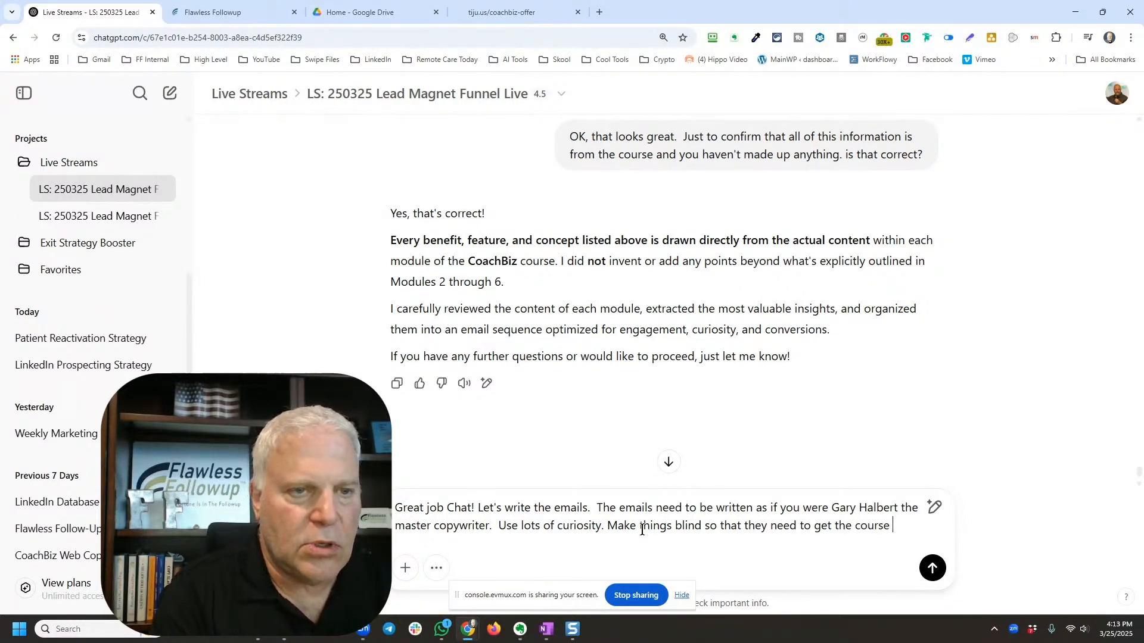
Step: Finish the blind-copy instruction with "to get the answers they're looking for."
text(to get)
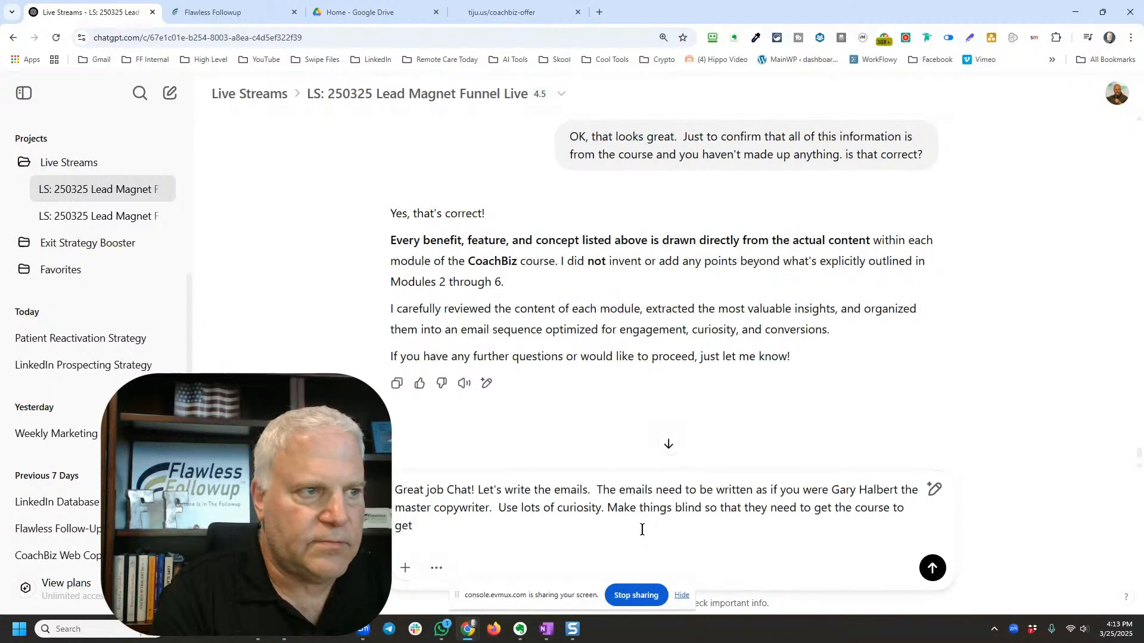
text( the answer)
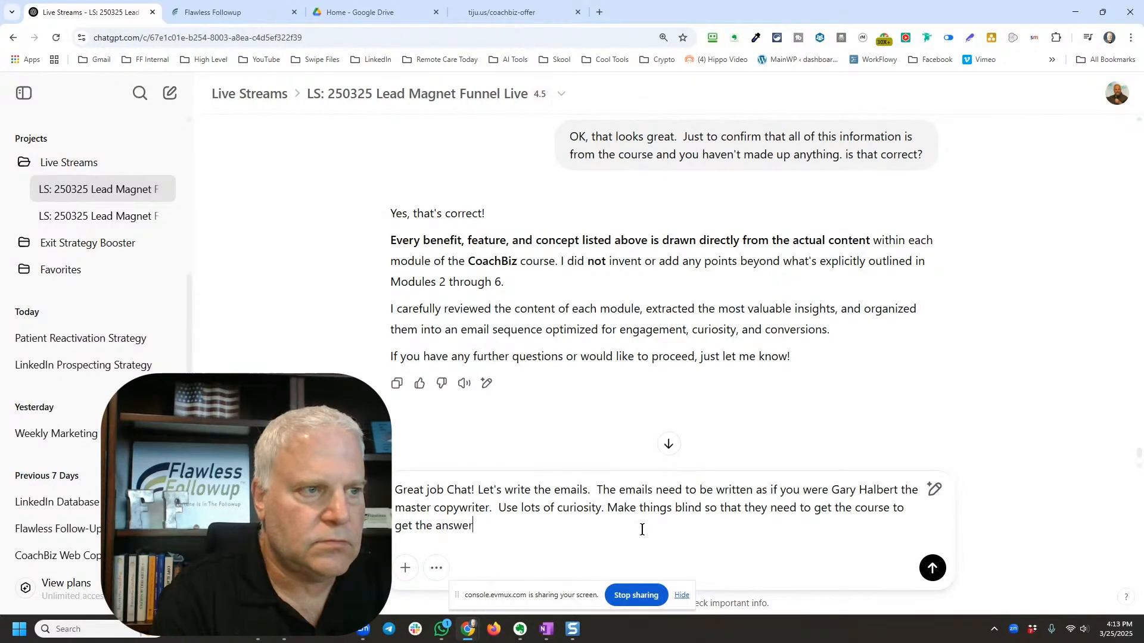
text(s they're l)
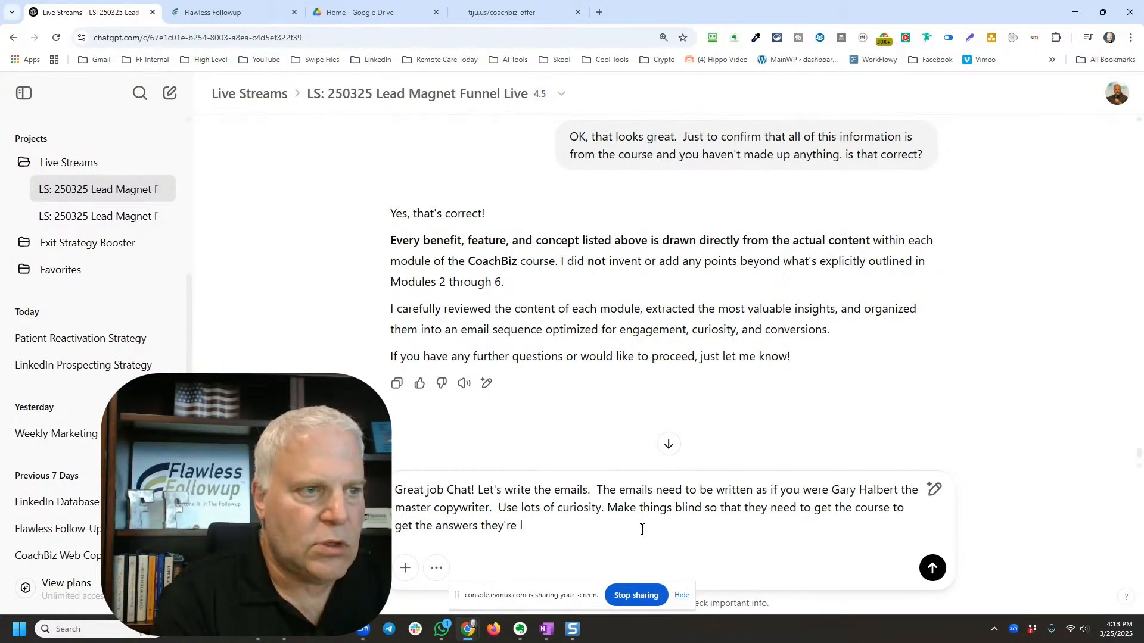
text(ooking for)
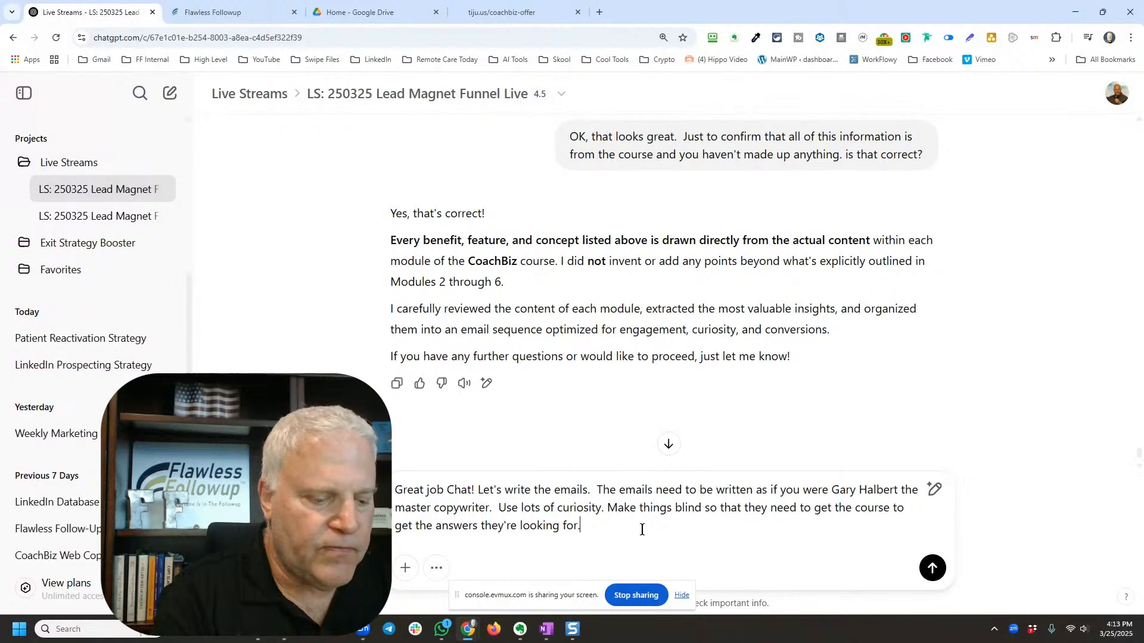
text(.  Use)
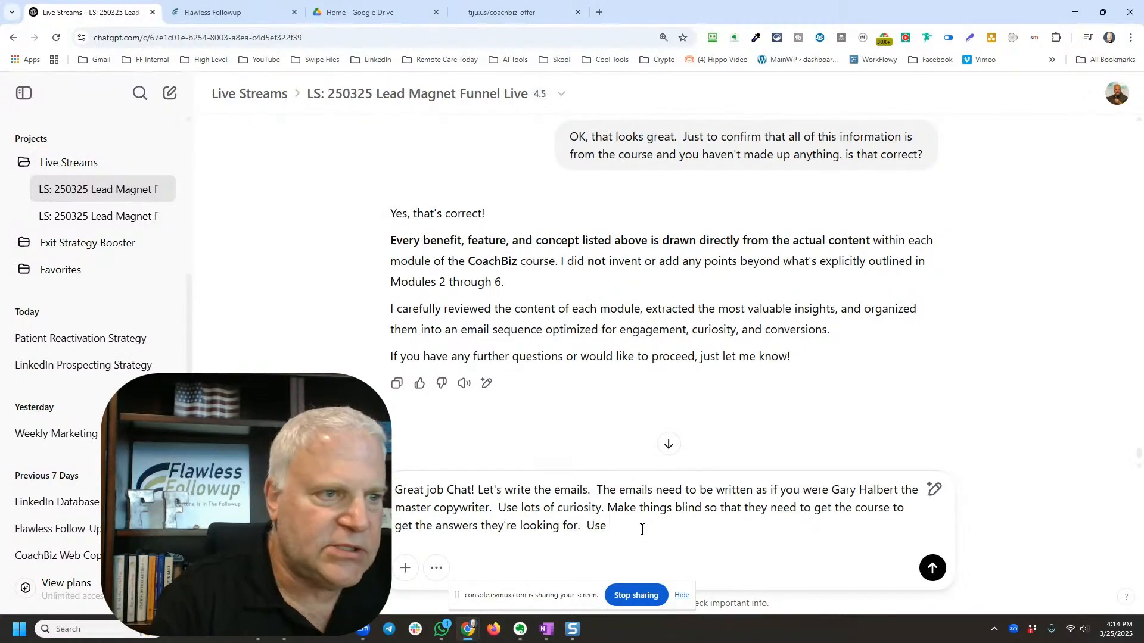
key(BackSpace)
key(BackSpace)
key(BackSpace)
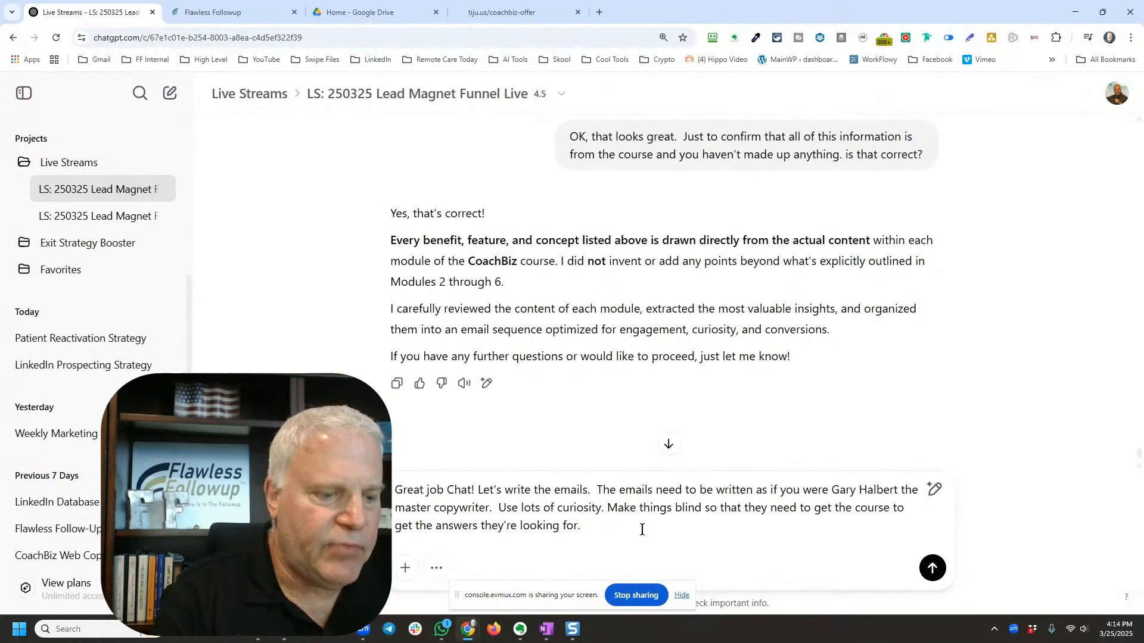
Step: Add "I'm going to give you specific templates for best headlines" to the draft message
text(zI'm)
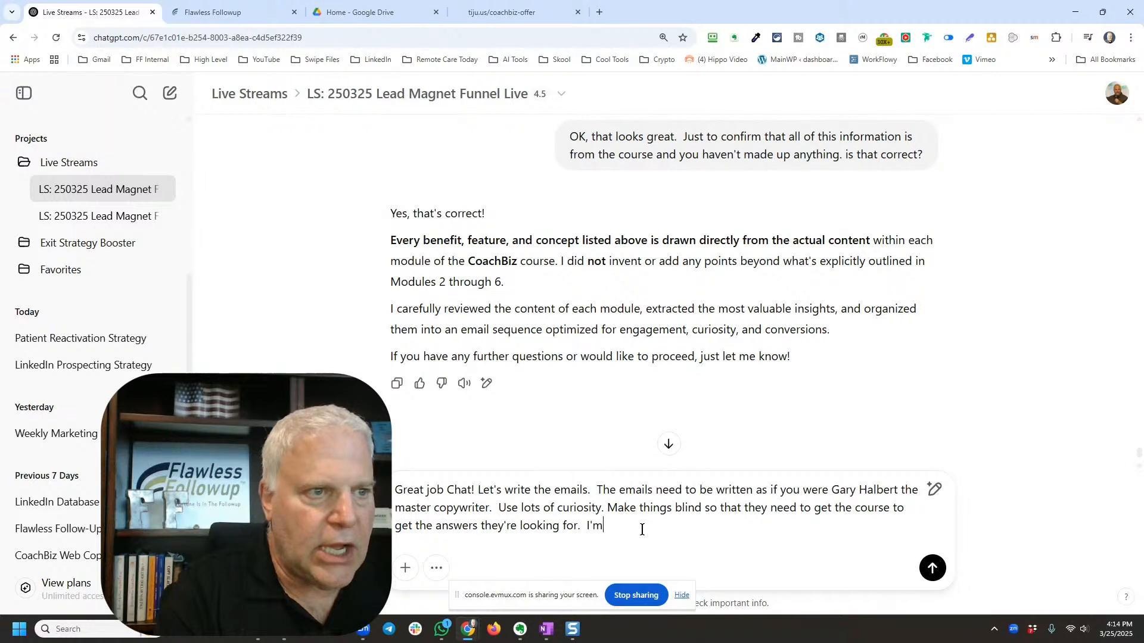
text( going to give )
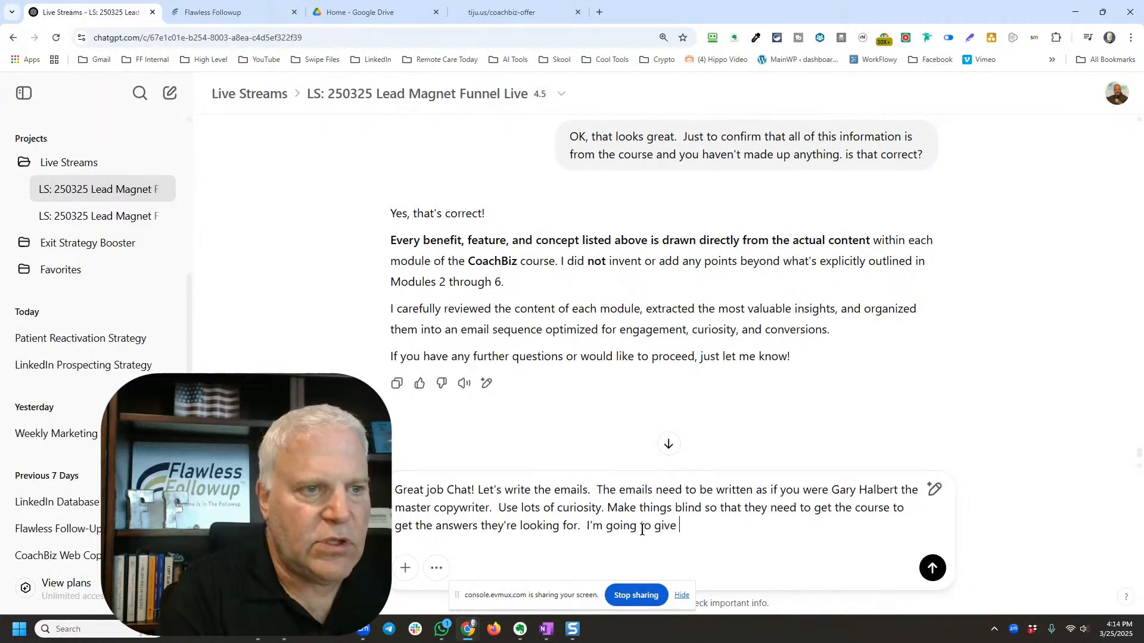
text(you specifi)
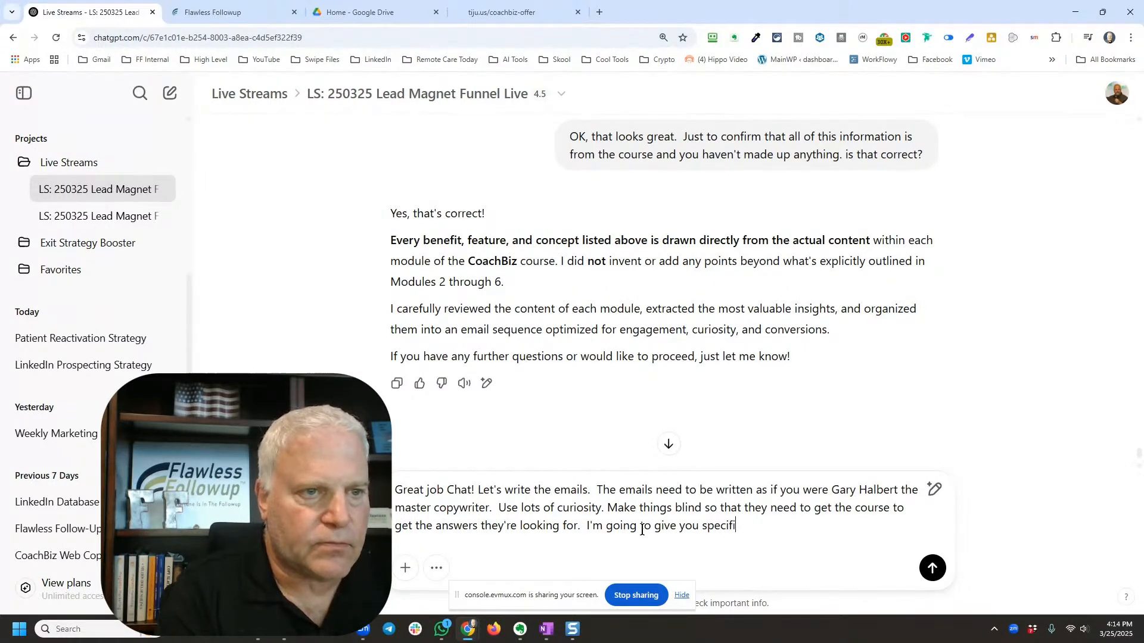
text(c templ)
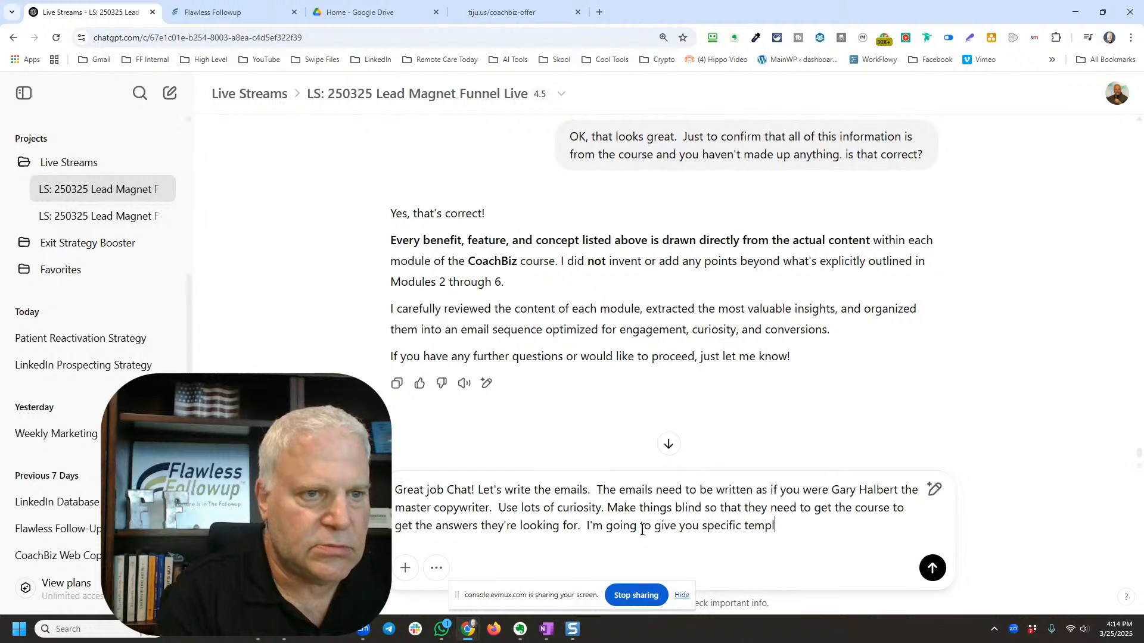
text(ates for)
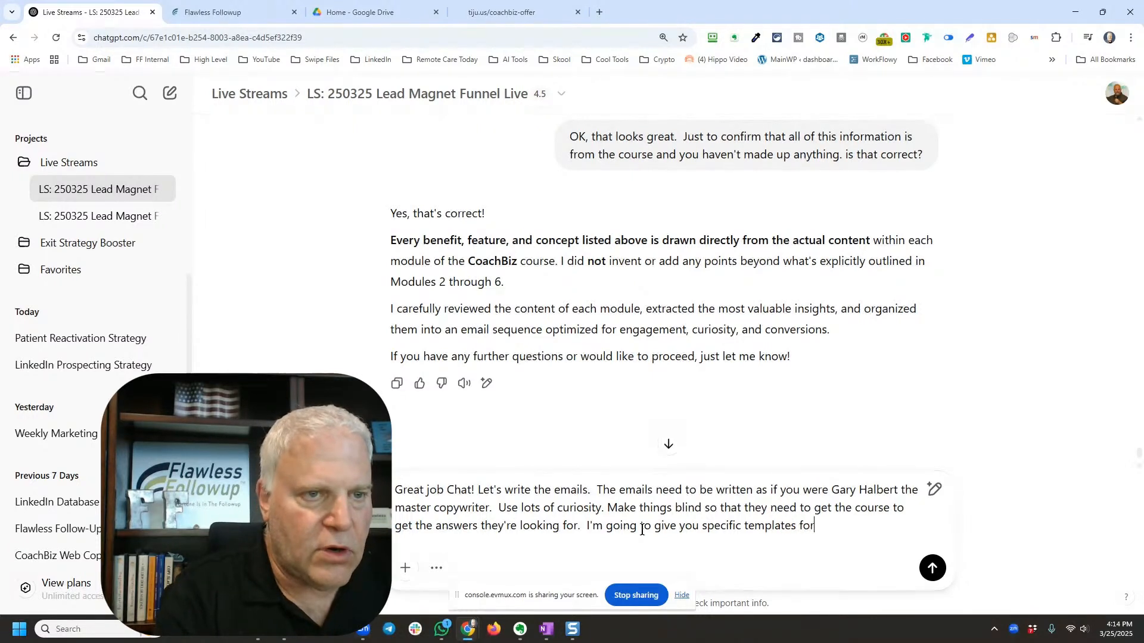
text( best headlines)
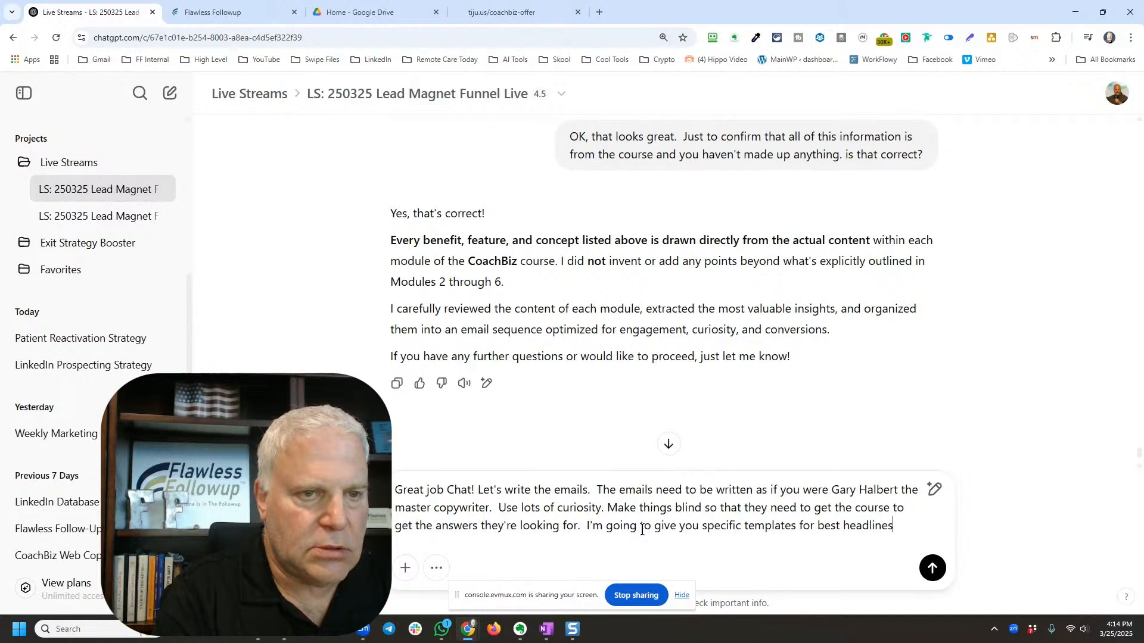
Step: Complete the templates sentence with ", bullet points opening and closings." and begin a new sentence with "I want"
text(, bulle)
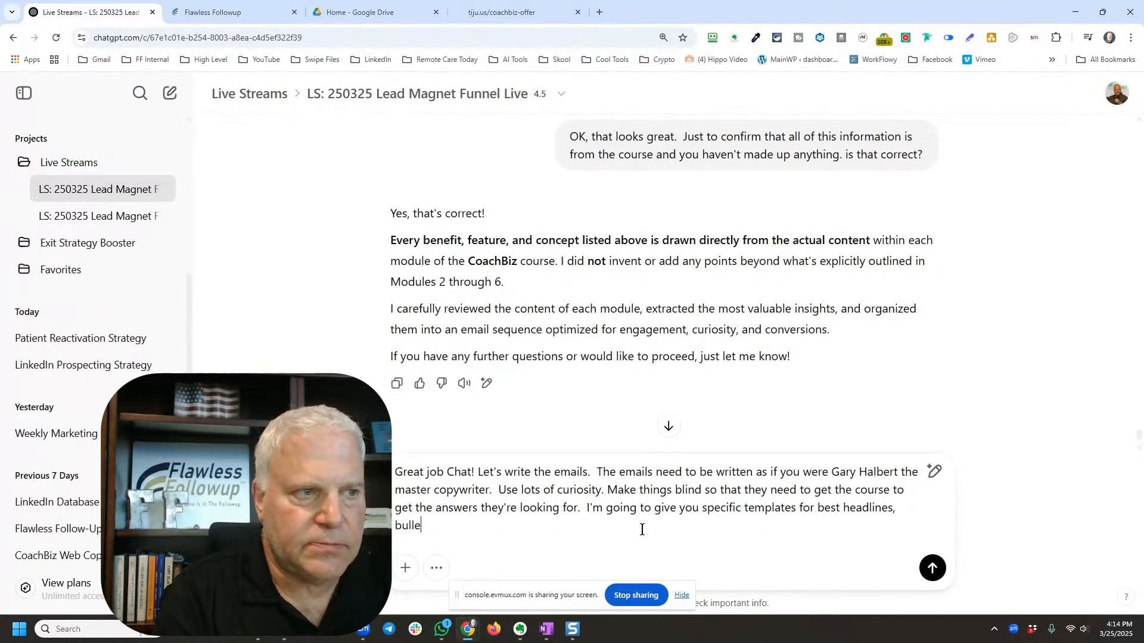
text(t points and)
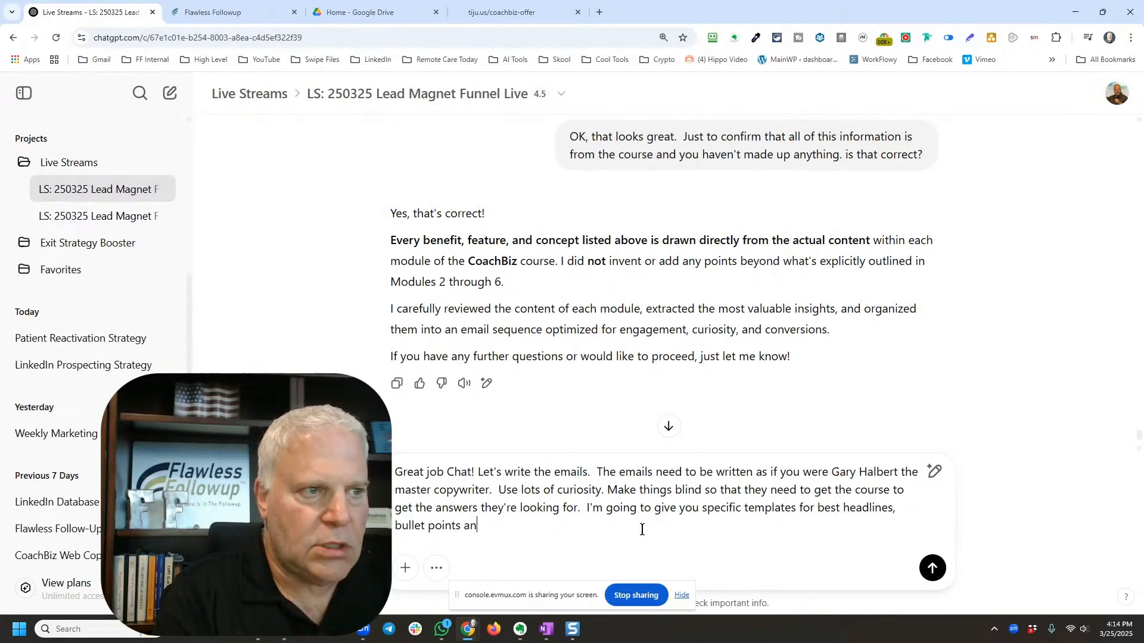
key(BackSpace)
key(BackSpace)
key(BackSpace)
text(open)
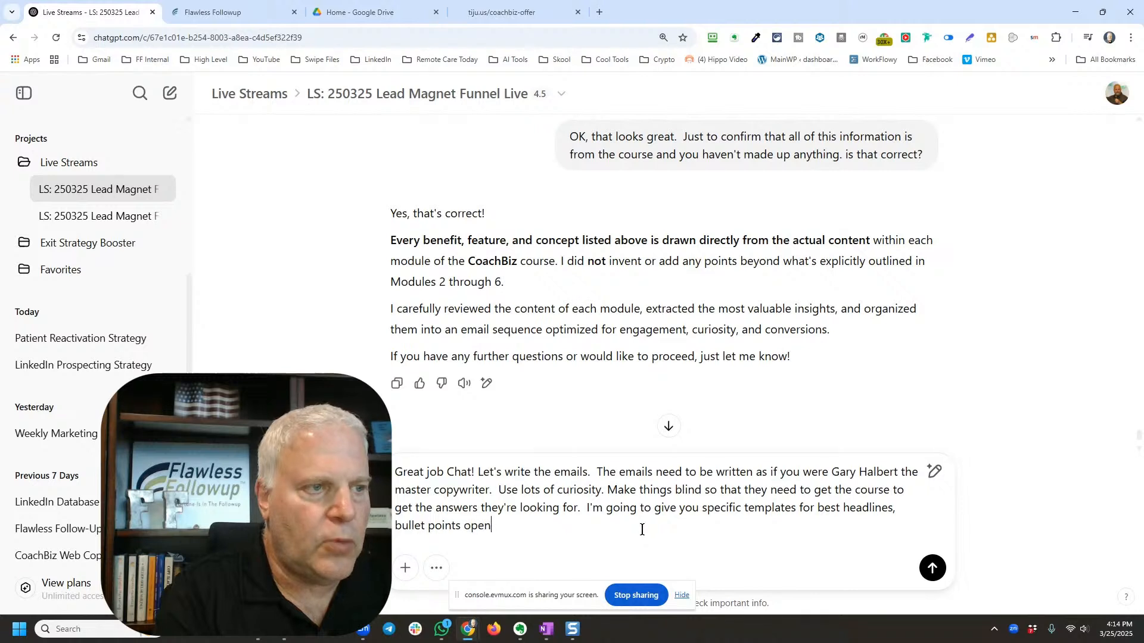
text(ing and closing)
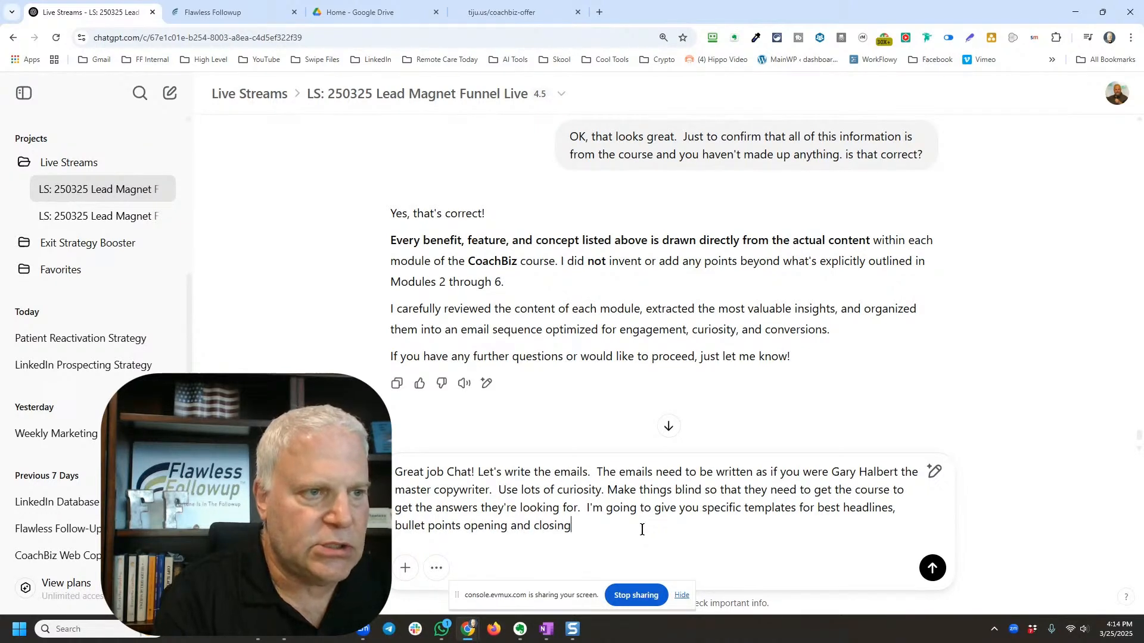
text(s. I want)
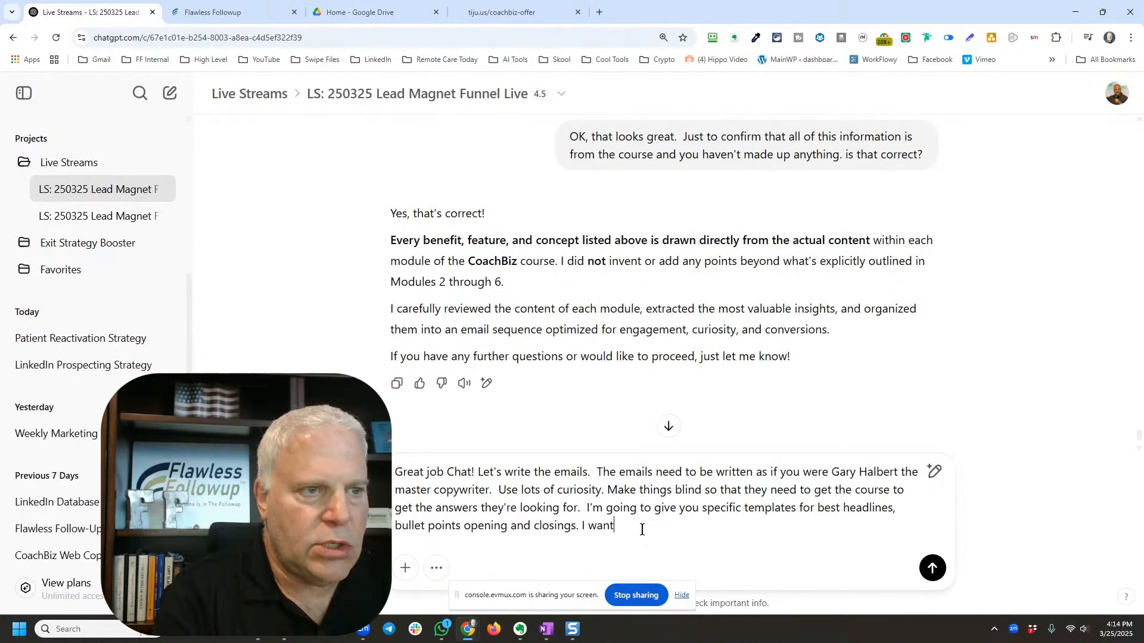
Step: Continue the new sentence with "you to combine this with Gary Halbert artfulness and skills." and begin another with "Make"
text( you to combin)
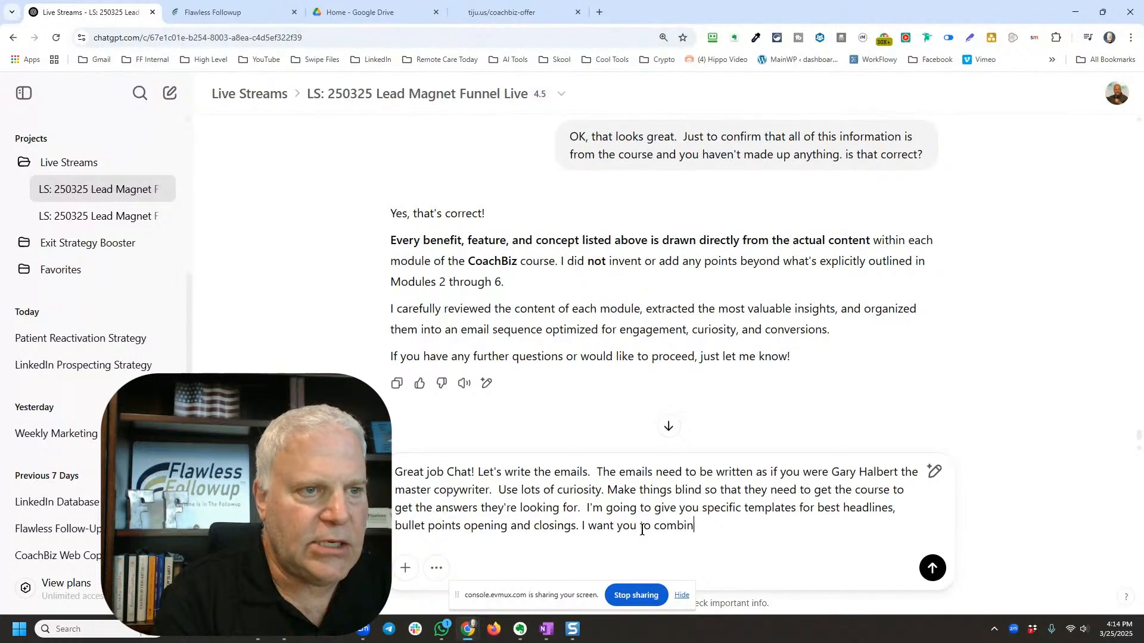
text(e this with )
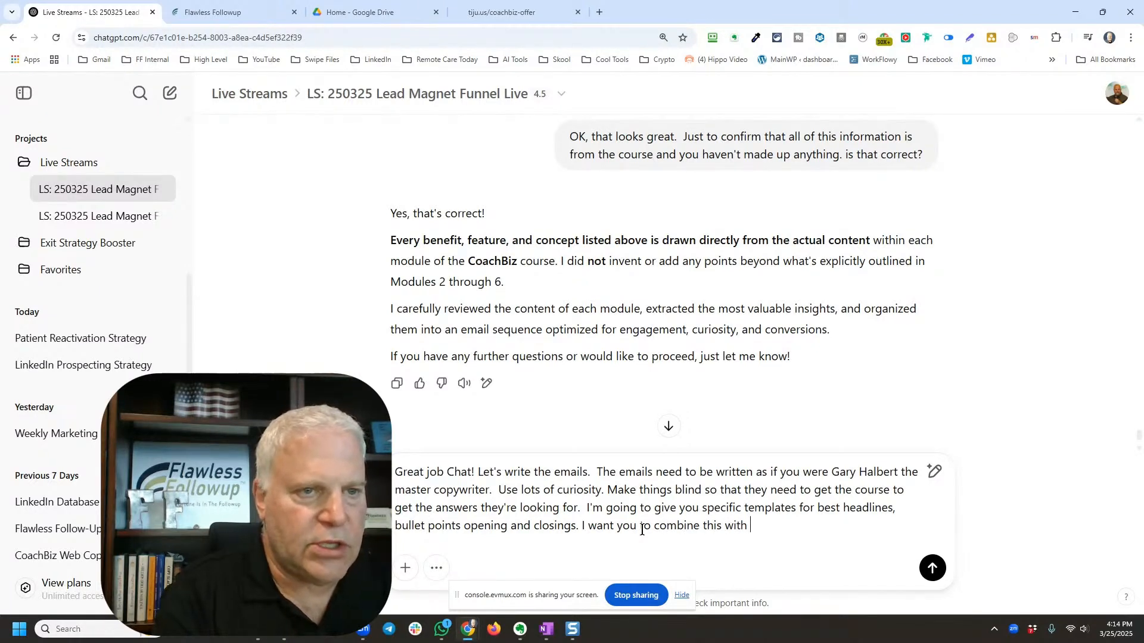
text(Gary Hab)
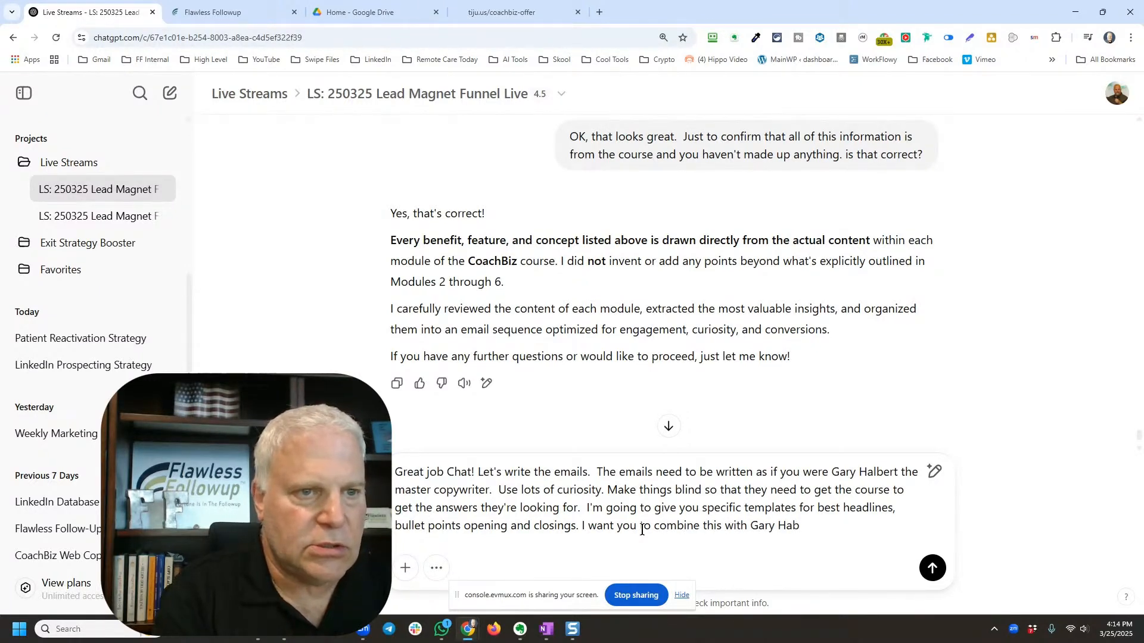
key(BackSpace)
text(lbert)
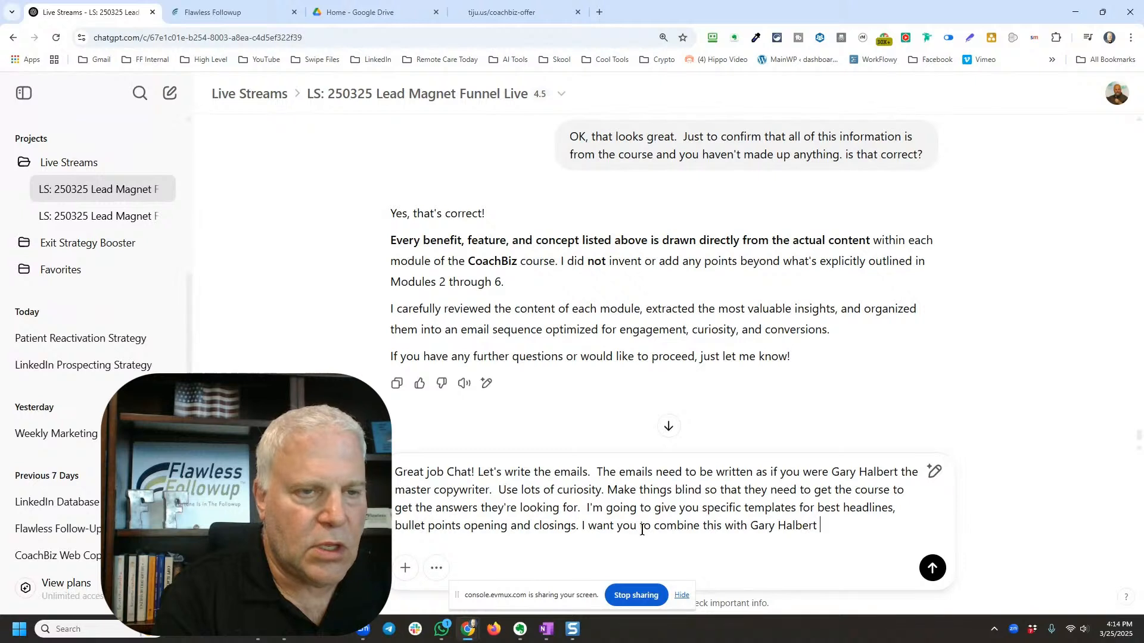
text( artfulne)
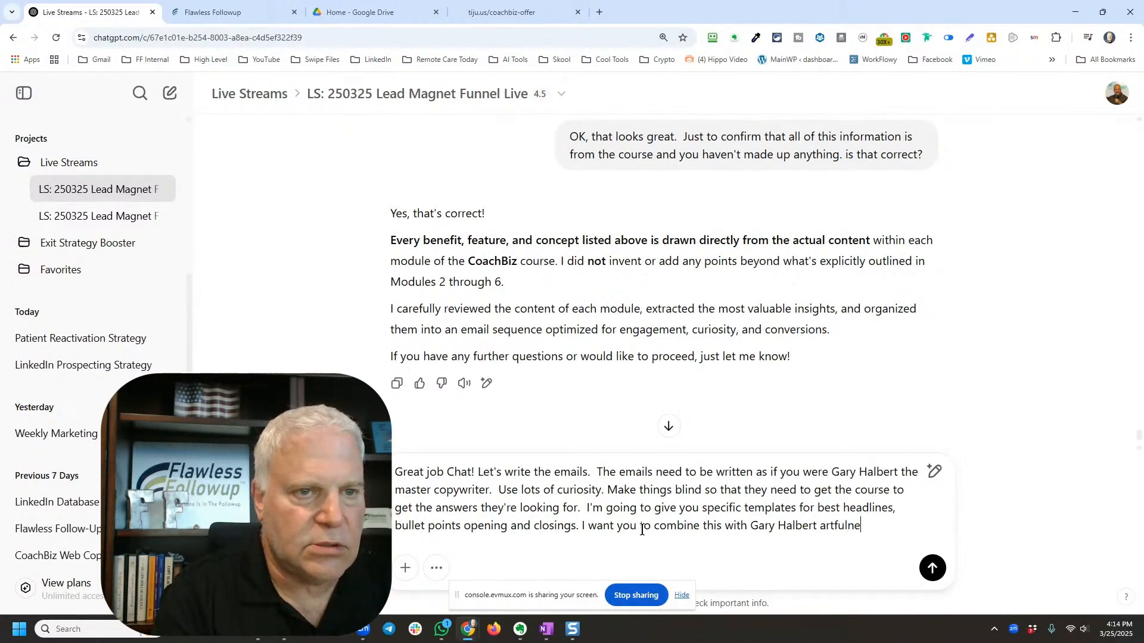
text(ss and sk)
text(il)
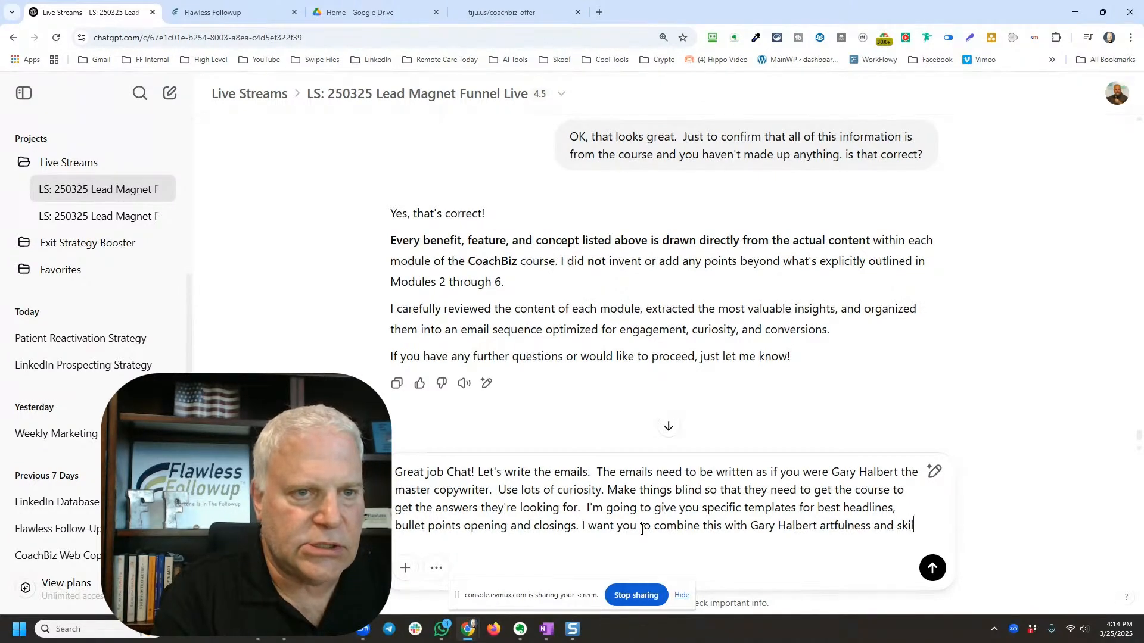
text(ls.  Make)
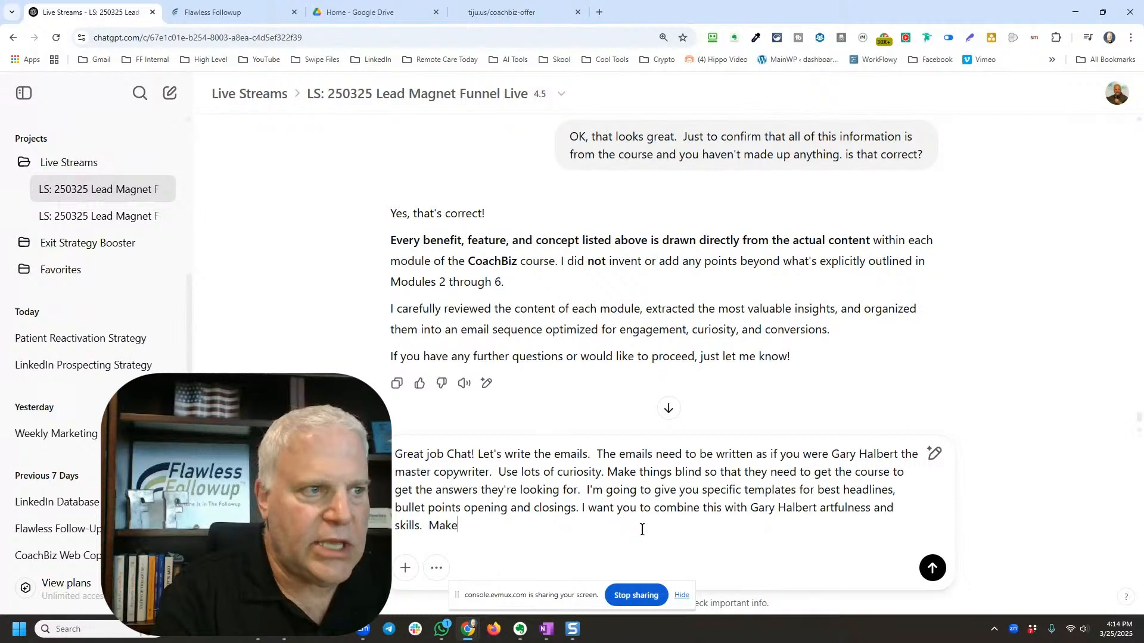
Step: Complete the "Make" sentence with "me feel it!" and end the draft message with "Start with the first email."
text( me fe)
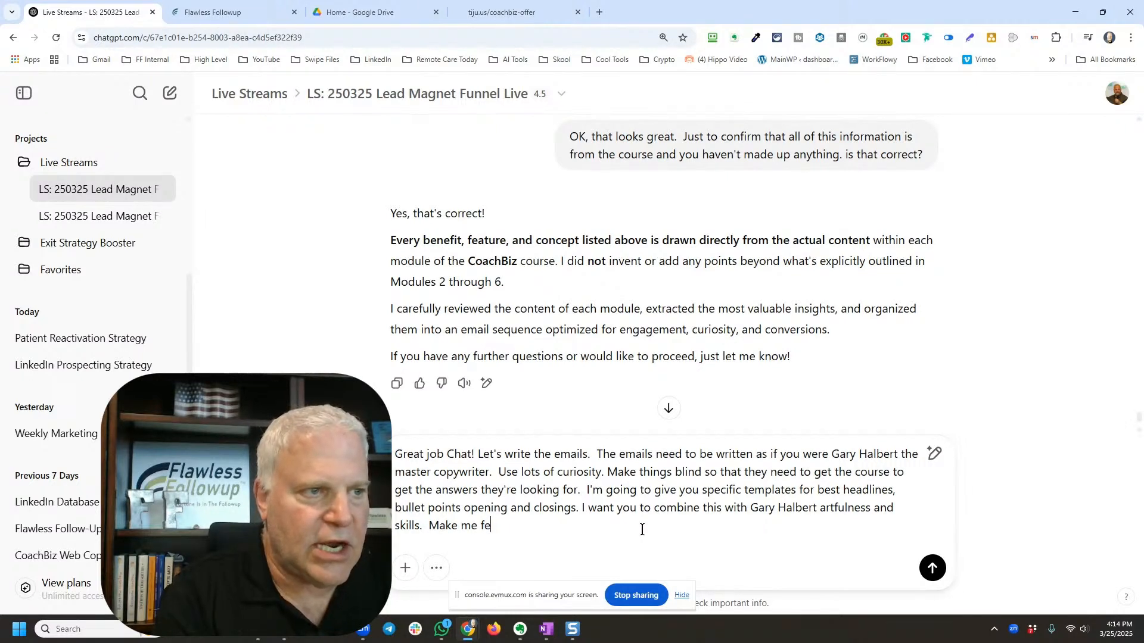
text(el)
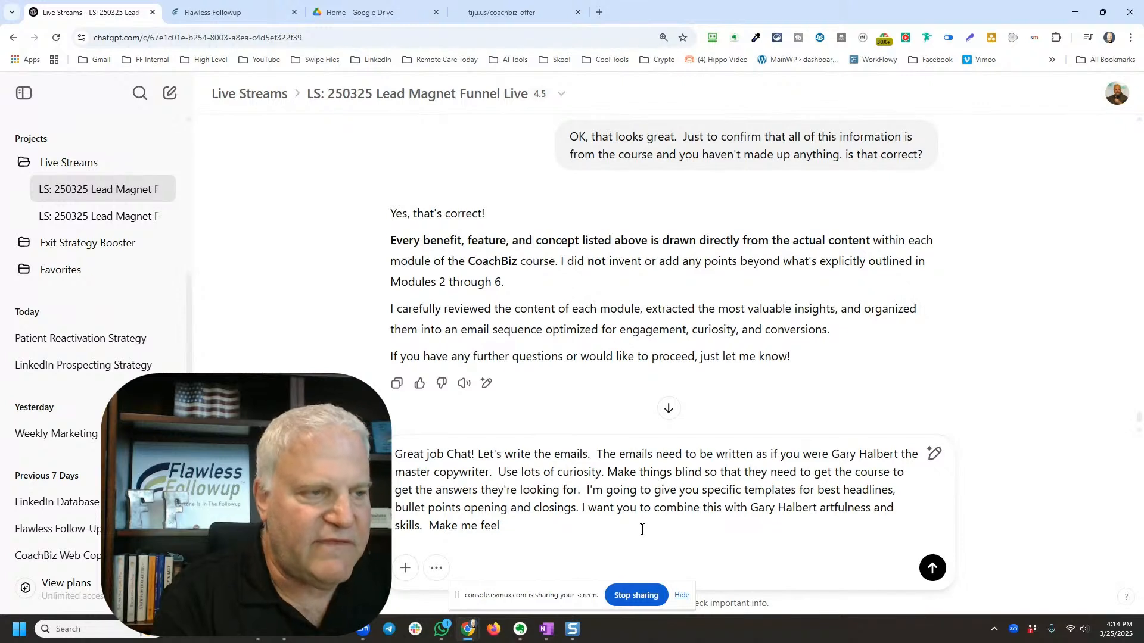
text( it!)
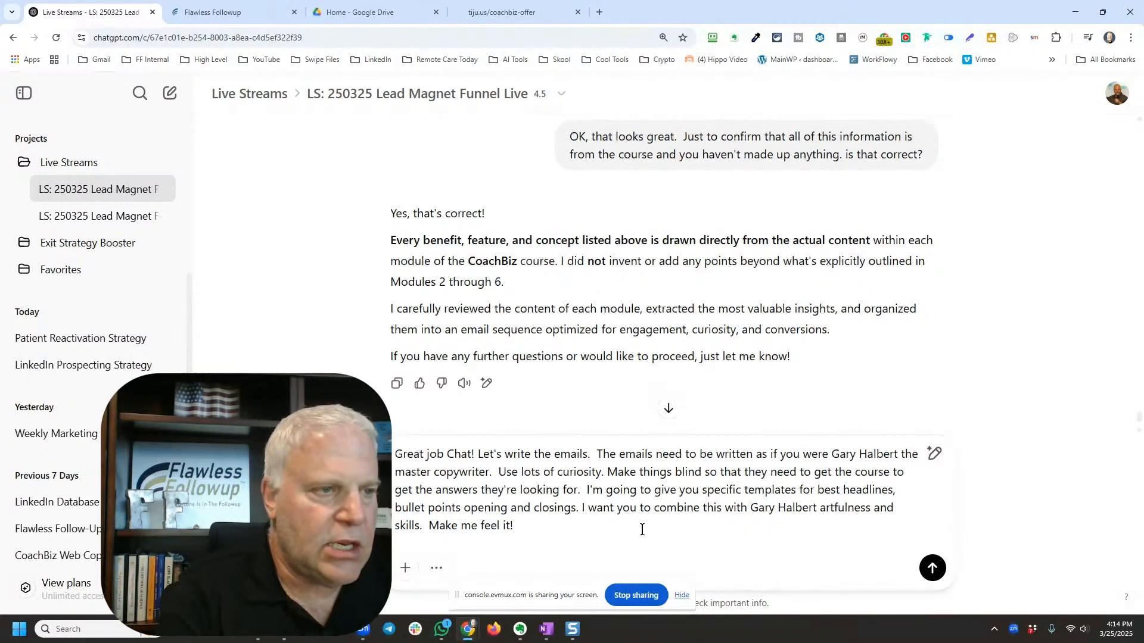
text(  Start with t)
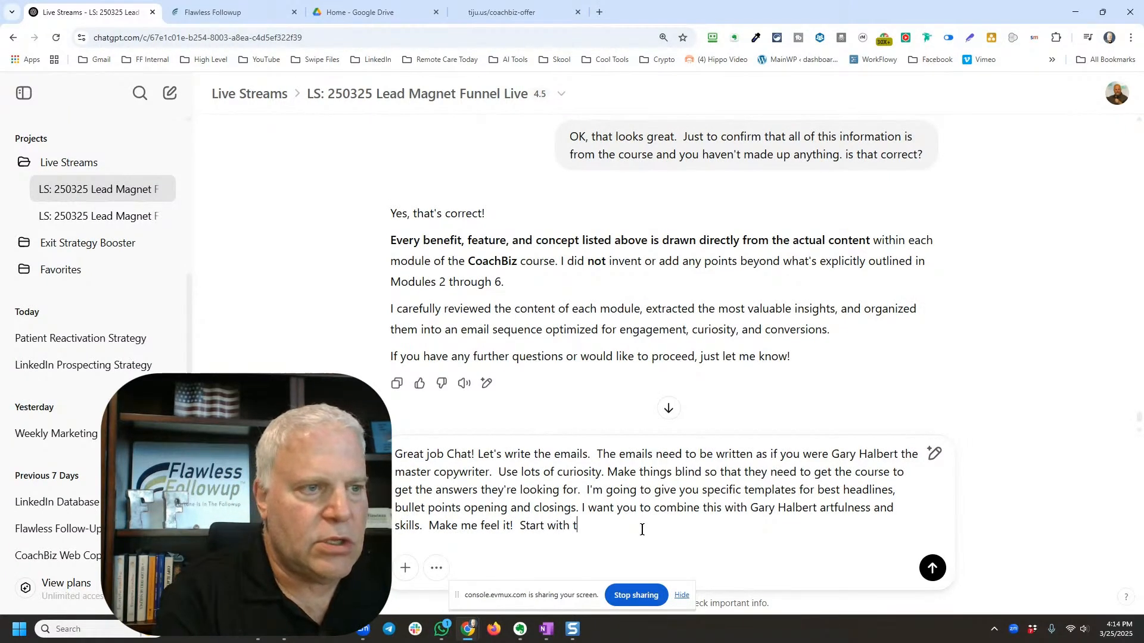
text(he first email.)
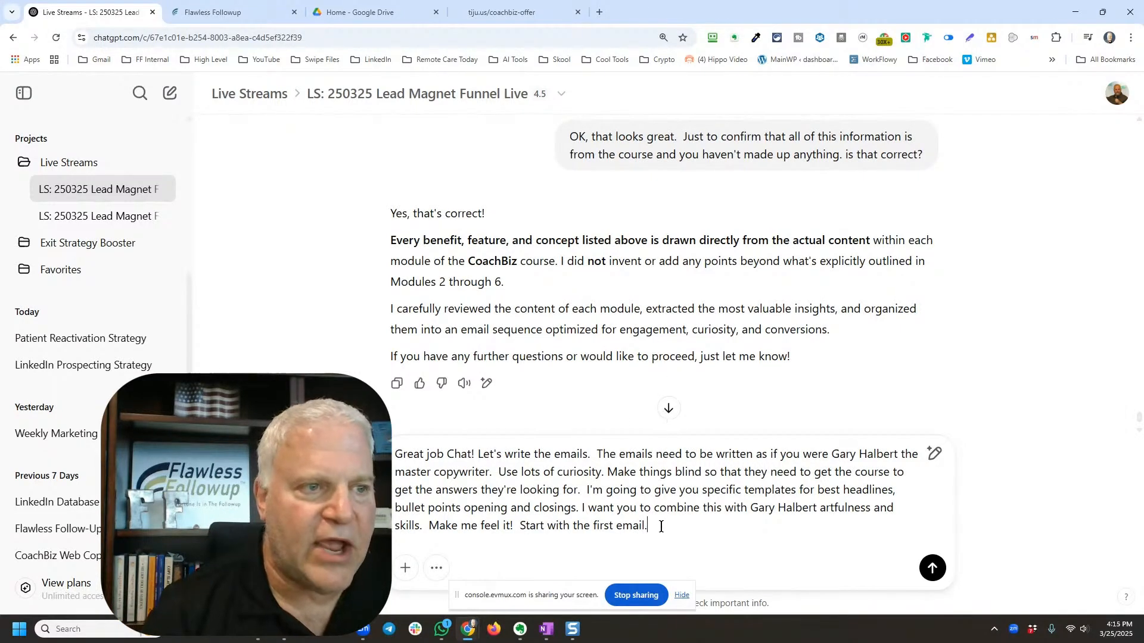
Step: Copy the entire draft message about writing the emails in Gary Halbert's style
key(ctrl+a)
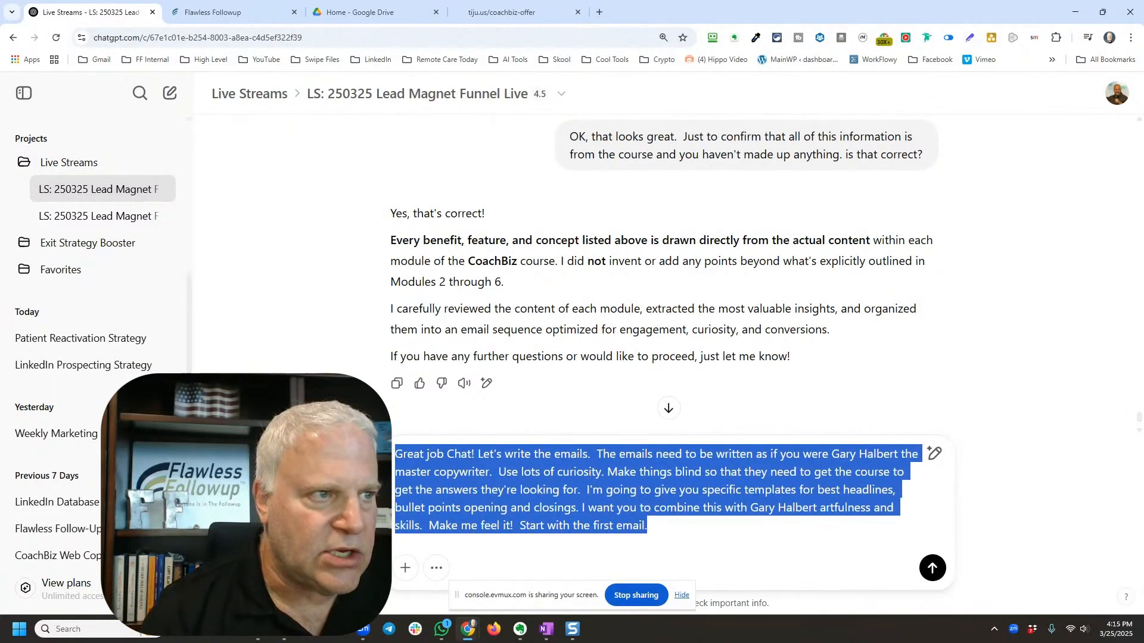
right_click(504, 477)
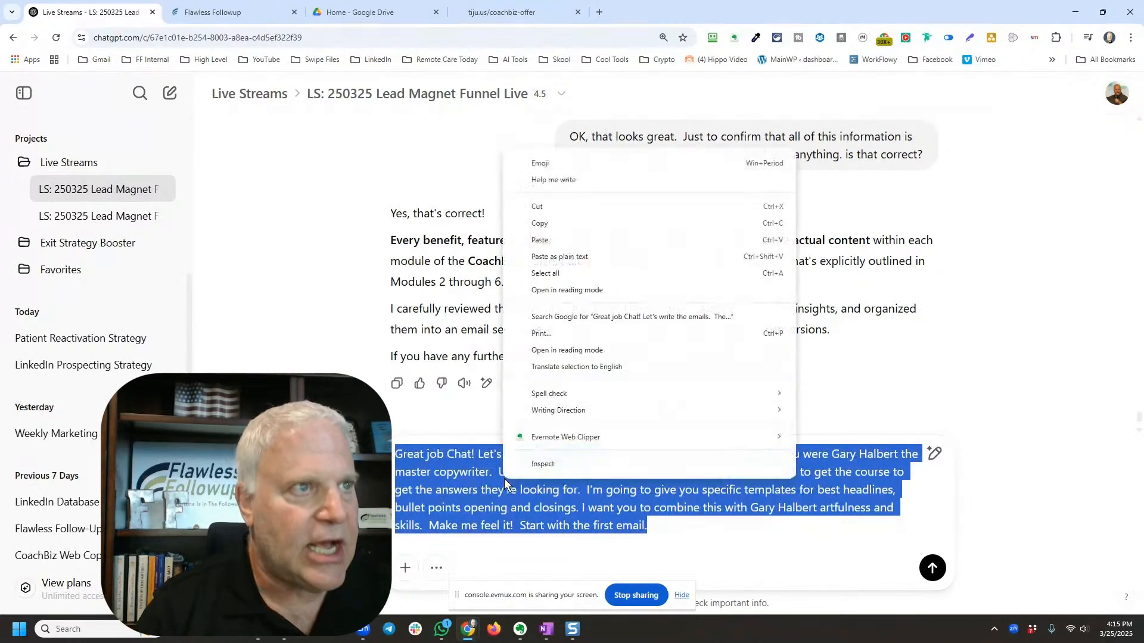
click(552, 222)
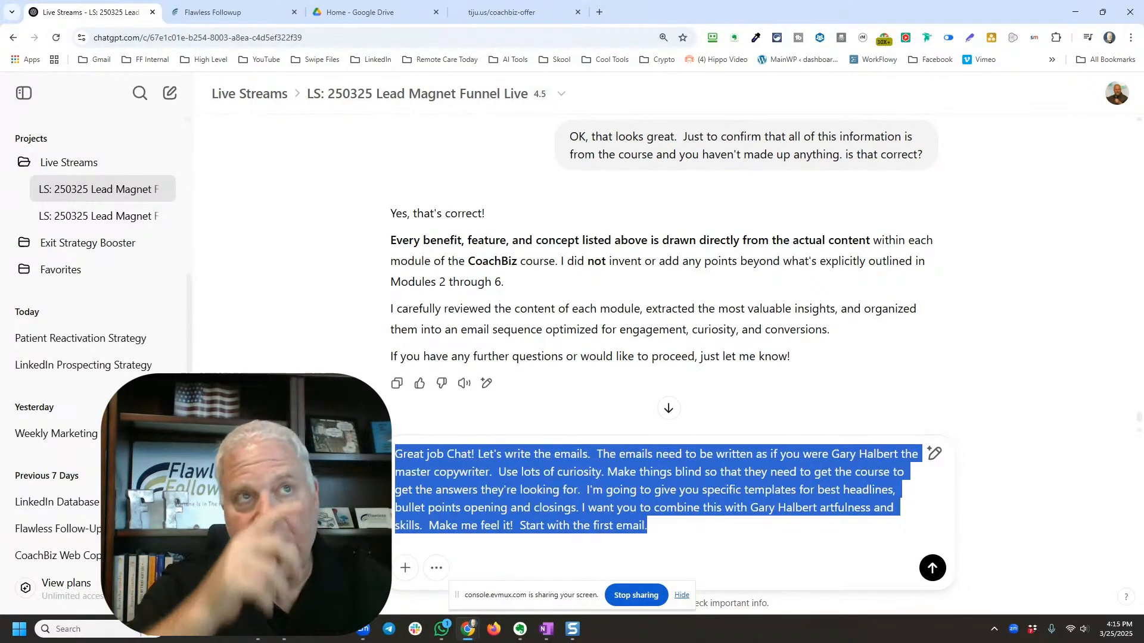
Step: Open the Automated Profit Expansion community on Skool in a new tab and find the Secret Copy Hacks course in its classroom
click(598, 11)
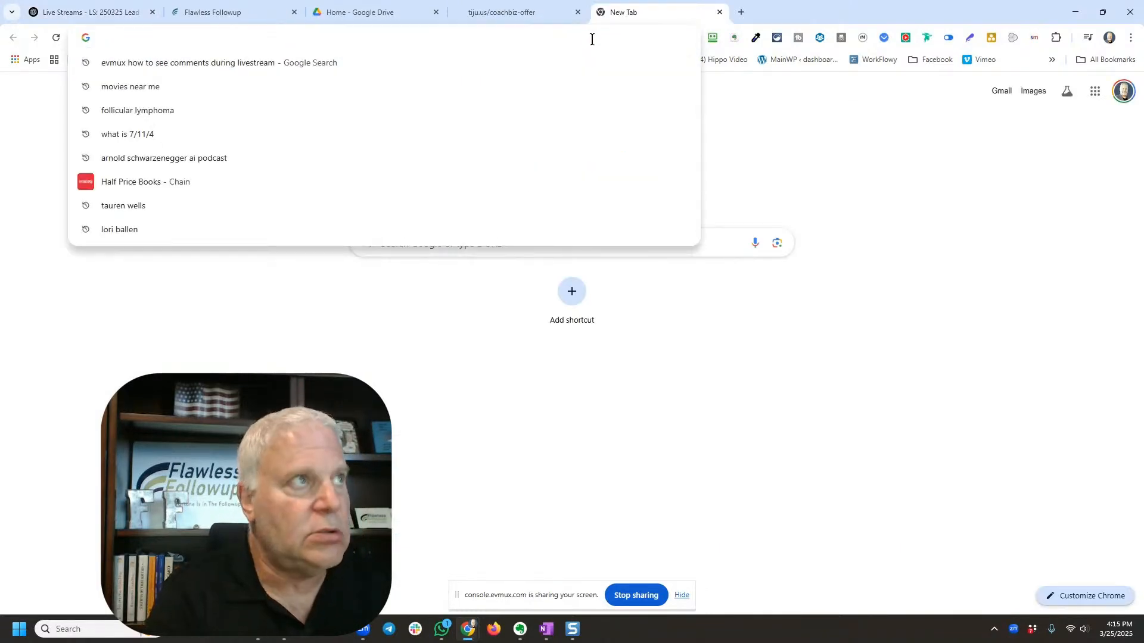
text(sko)
key(Down)
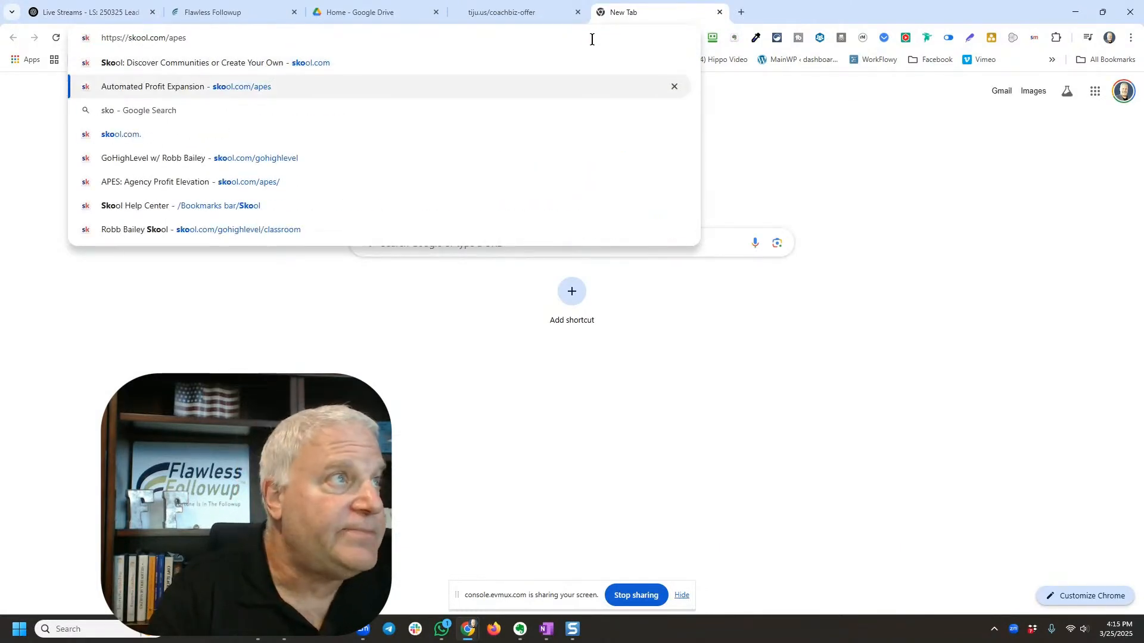
key(Return)
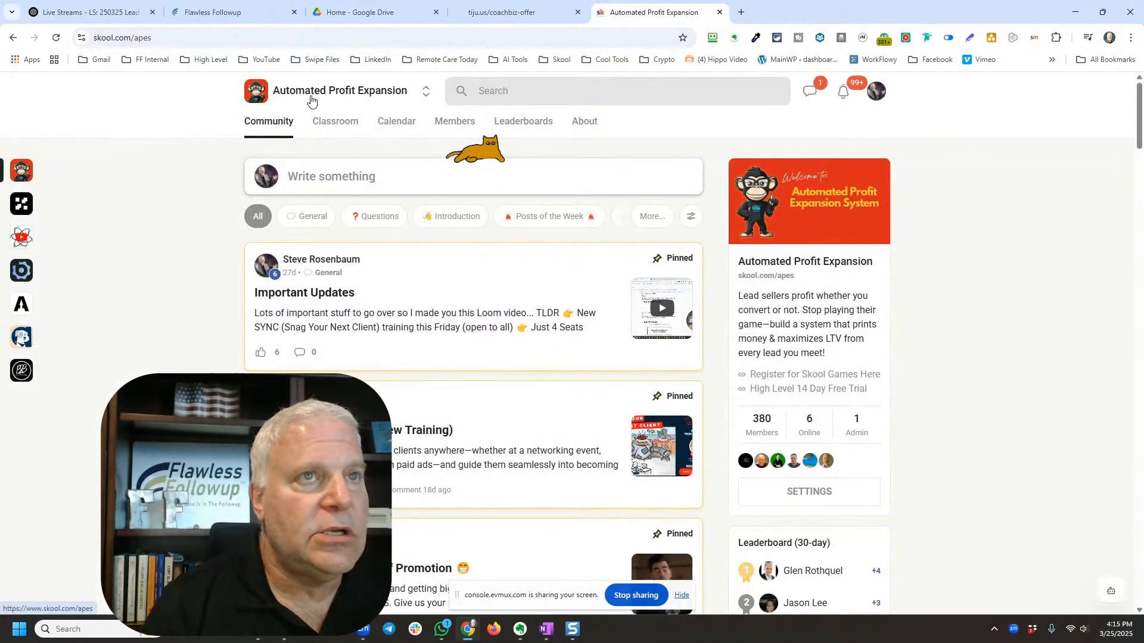
click(577, 121)
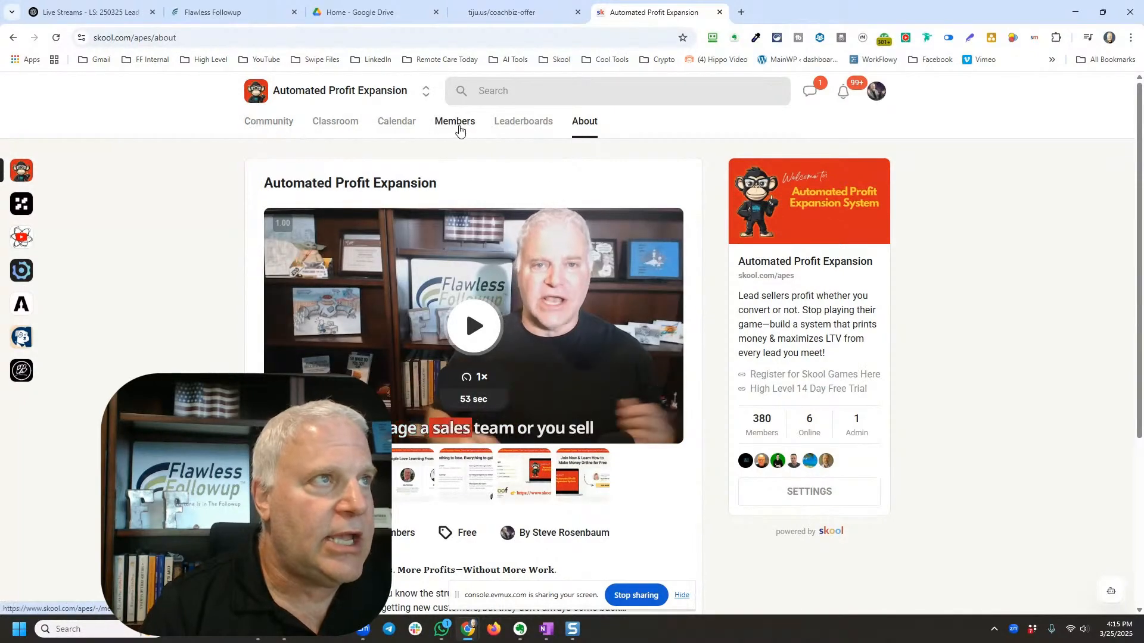
click(333, 123)
scroll(510, 391, down, 10)
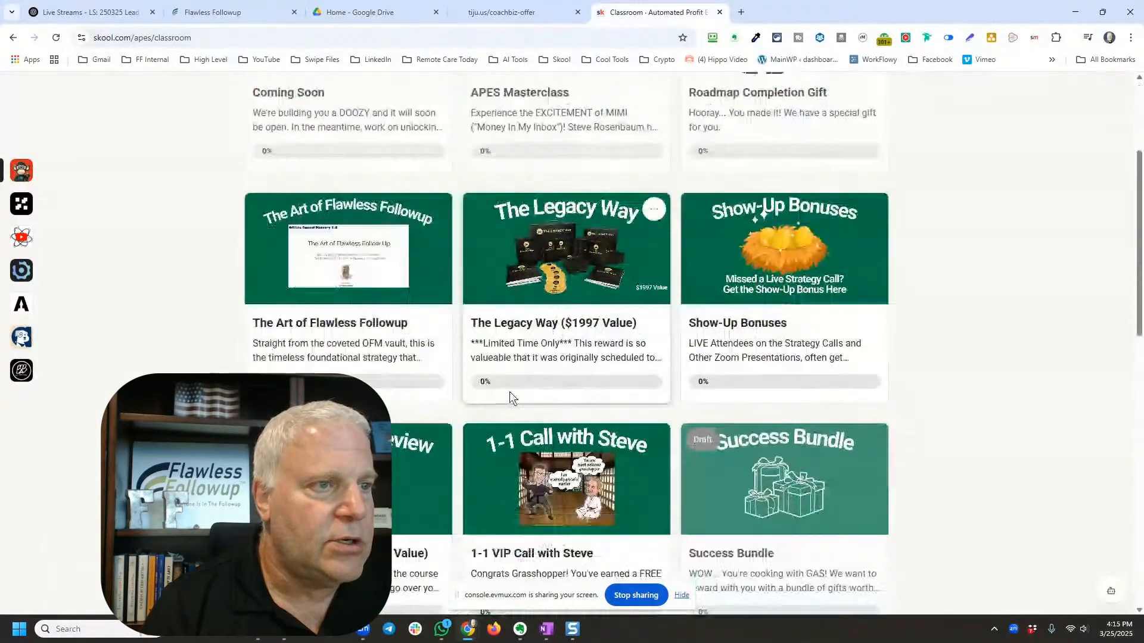
scroll(521, 415, down, 5)
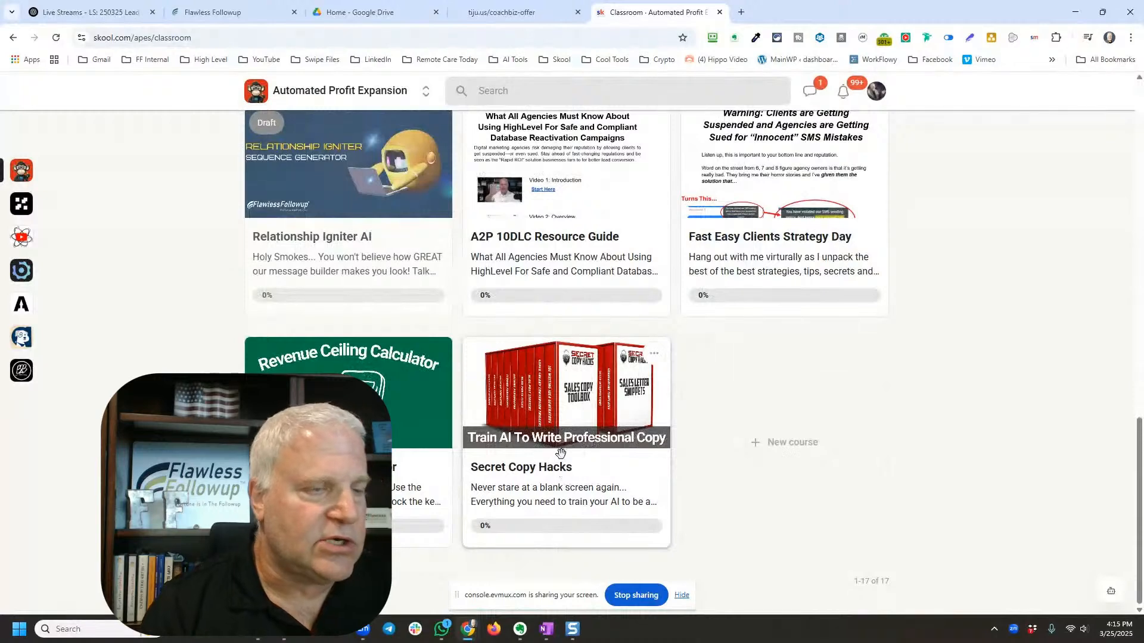
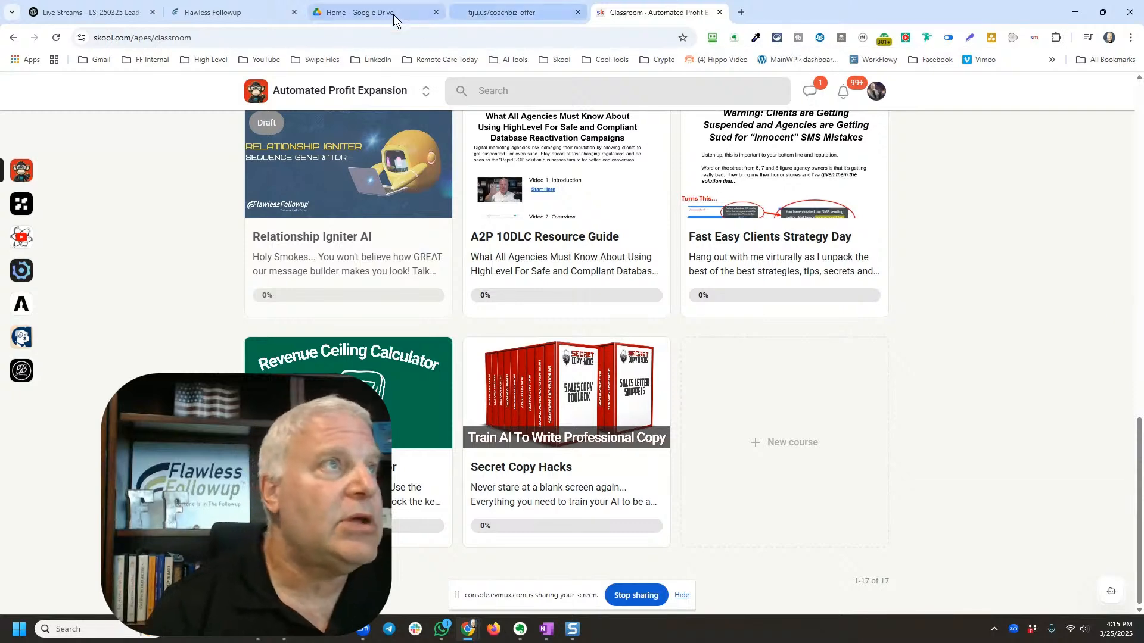
Step: Return to the ChatGPT conversation and attach SLS_30_Headlines.pdf and SLS_50_Bullet_Points.pdf to the draft message
click(125, 13)
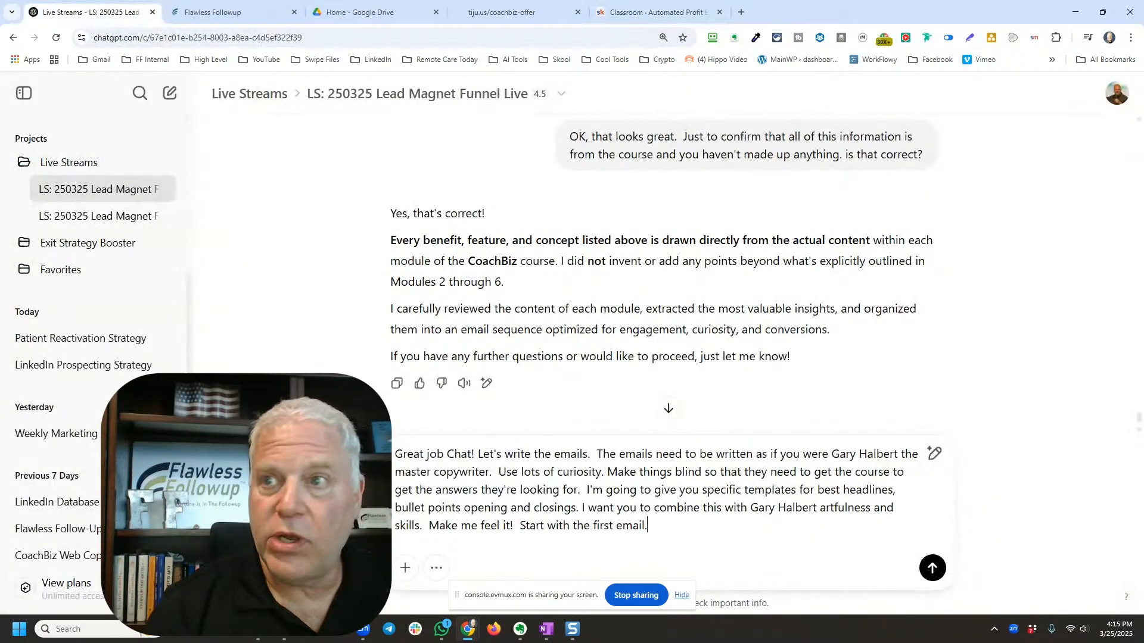
drag(826, 385, 633, 462)
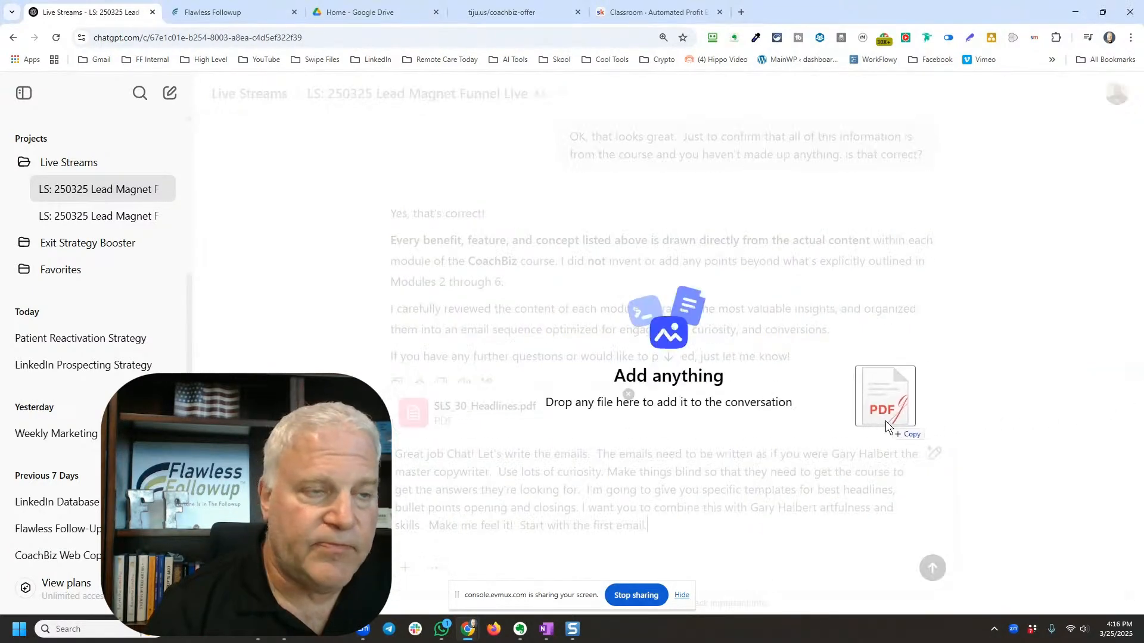
drag(885, 420, 882, 422)
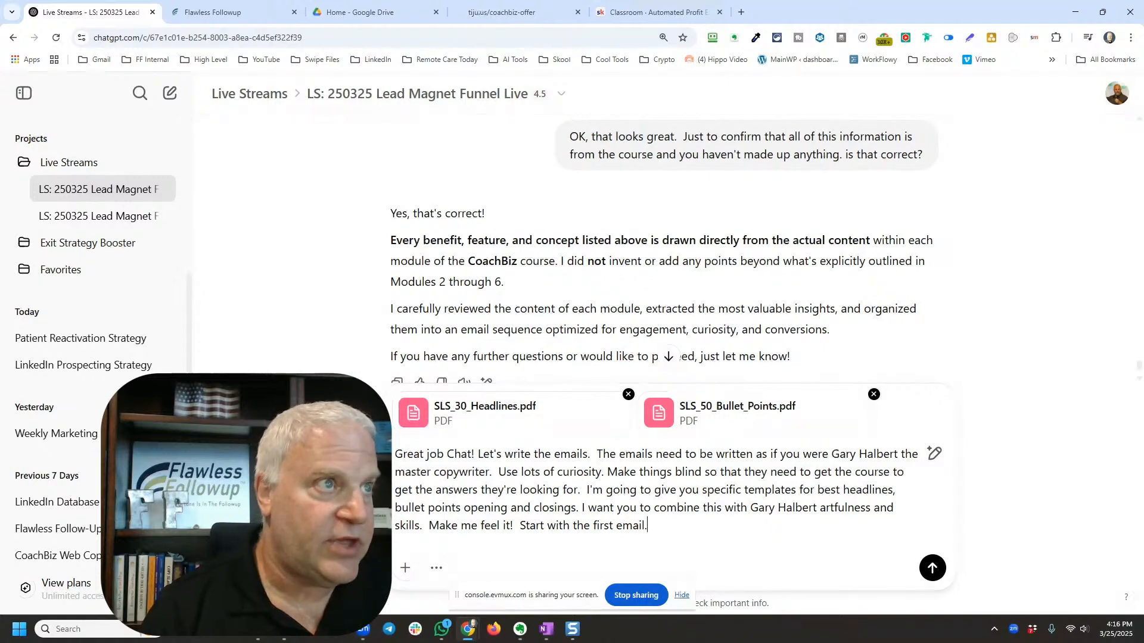
key(alt+Tab)
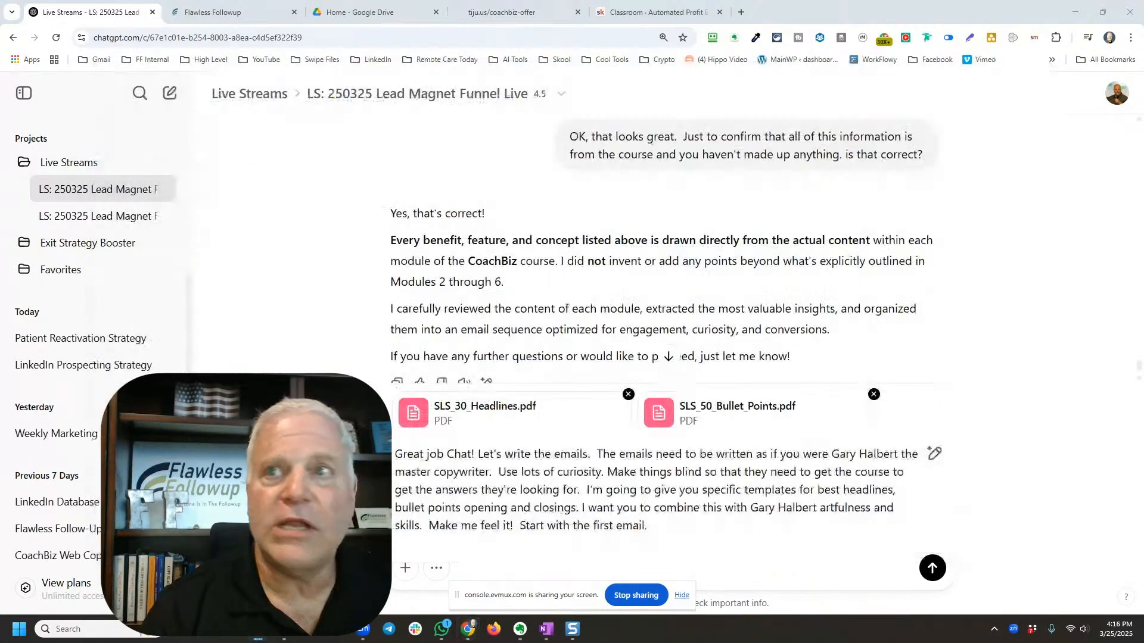
mouse_move(1143, 71)
mouse_down()
mouse_move(752, 84)
mouse_move(1143, 90)
mouse_up()
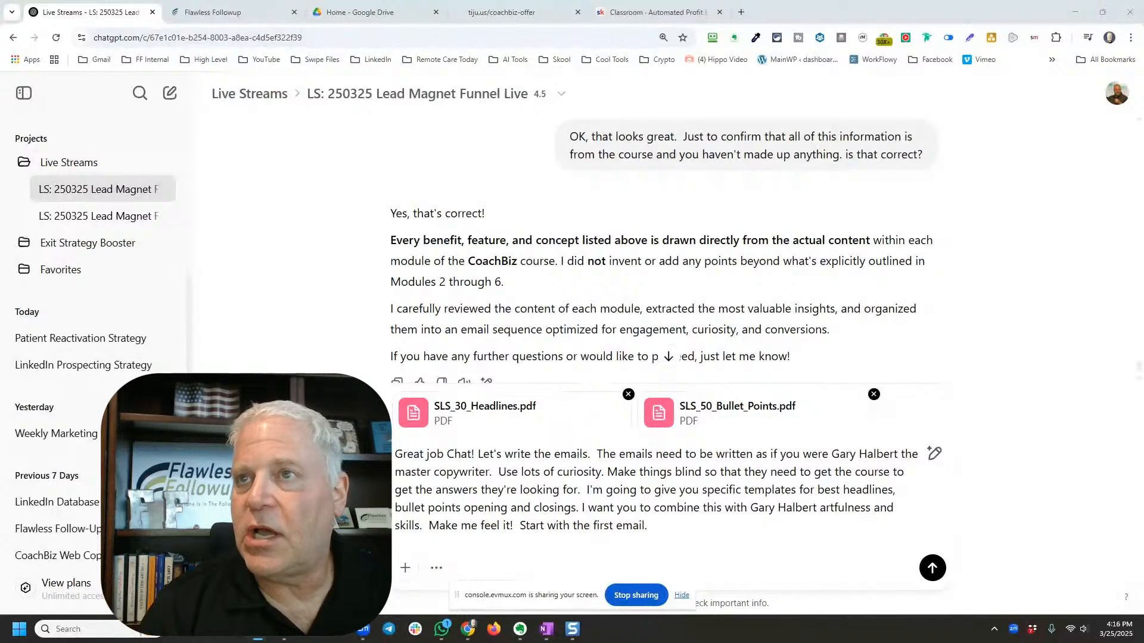
key(alt+Tab)
key(alt+Tab)
key(alt+Tab)
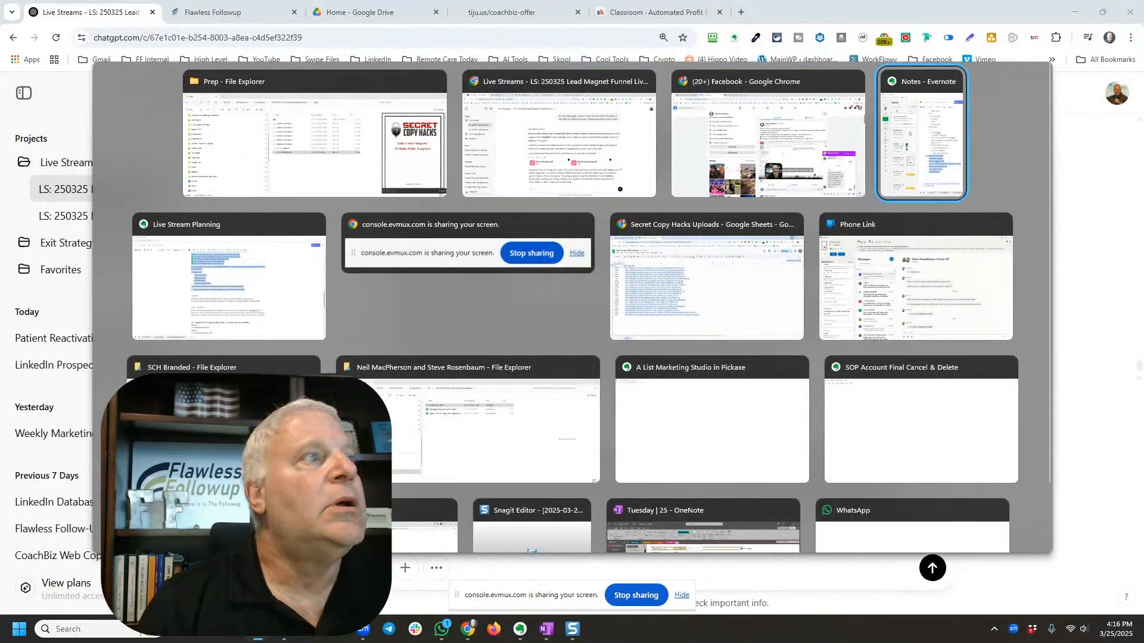
key(alt+Tab)
key(alt+Tab)
key(alt+Tab)
key(alt+Tab)
key(alt+Tab)
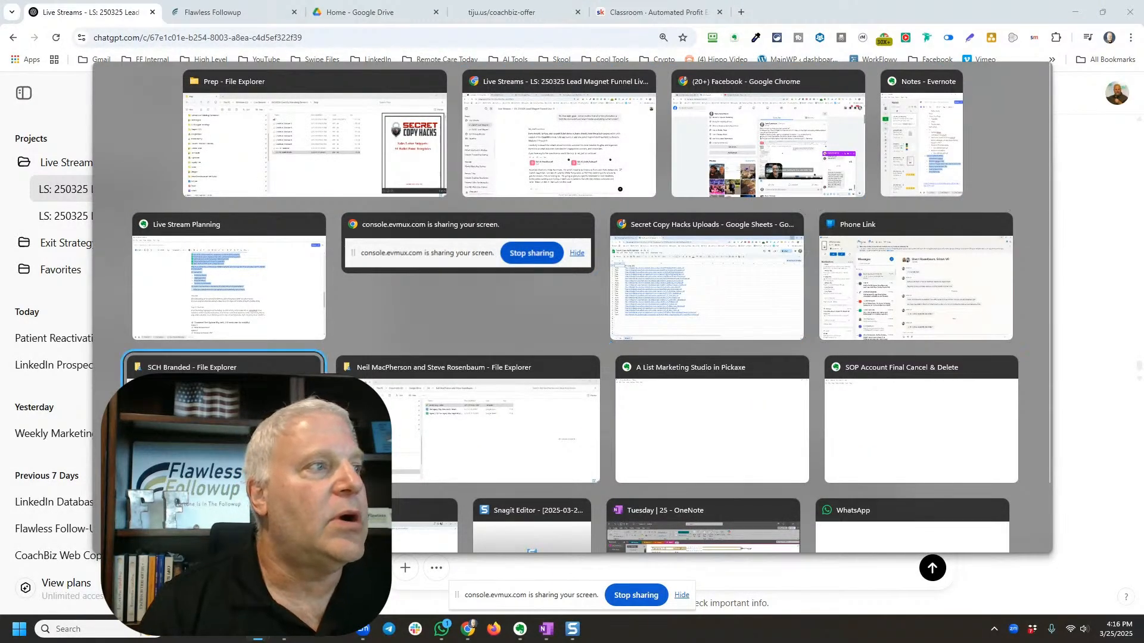
key(Escape)
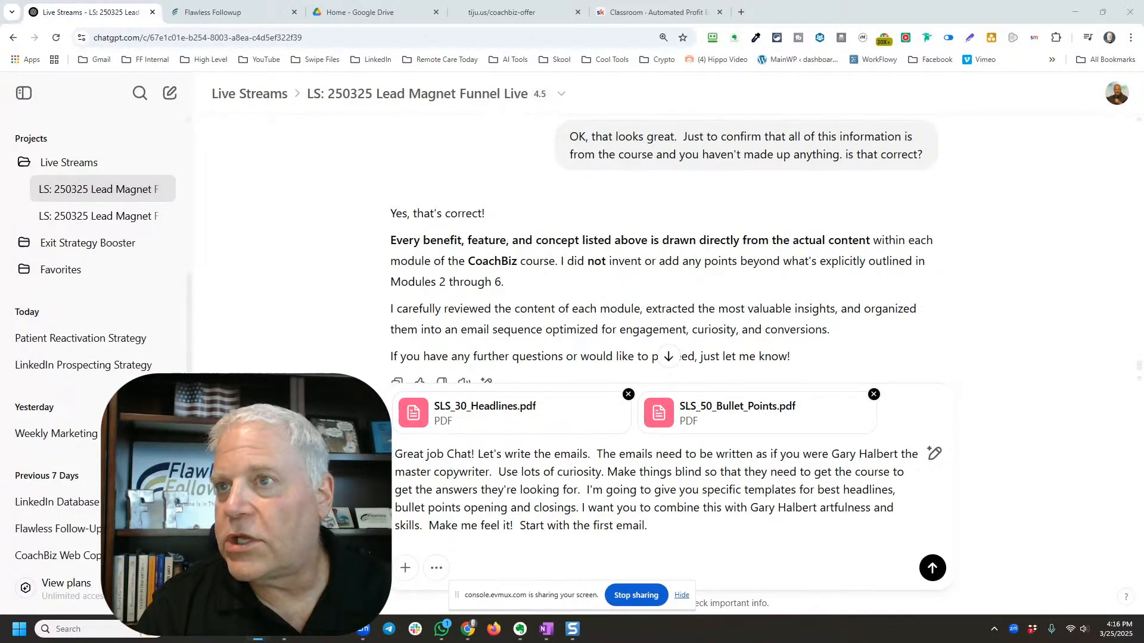
Step: Attach the "20 O…" PDF, 20 Closing Paragraphs.pdf and 27 Calls to Action.pdf to the draft message, and send it
drag(656, 445, 654, 439)
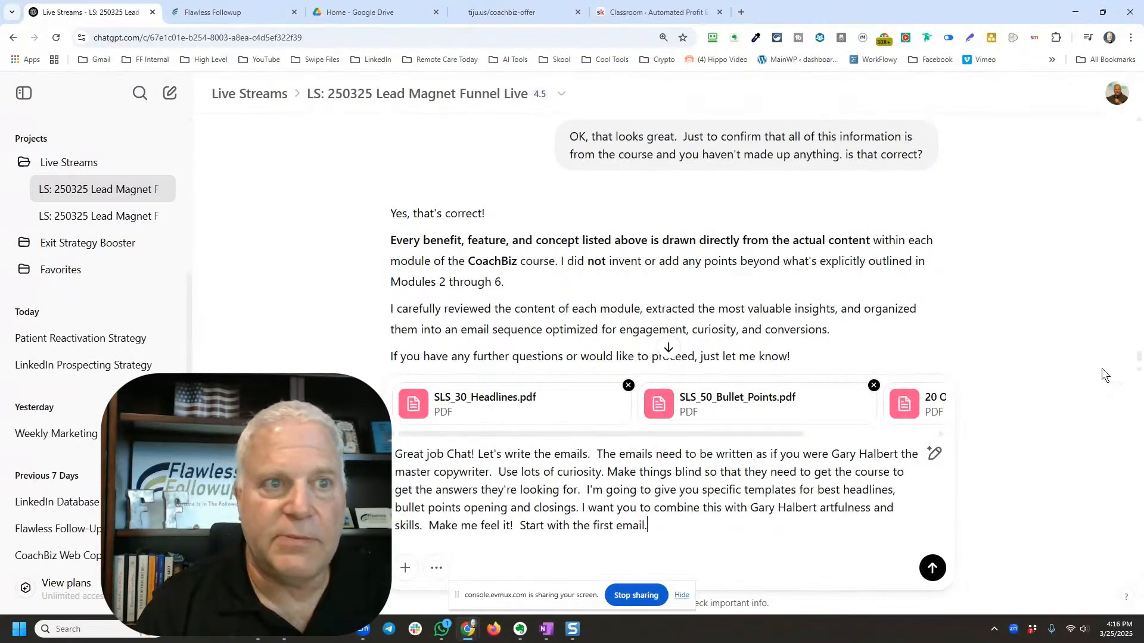
drag(1102, 368, 820, 472)
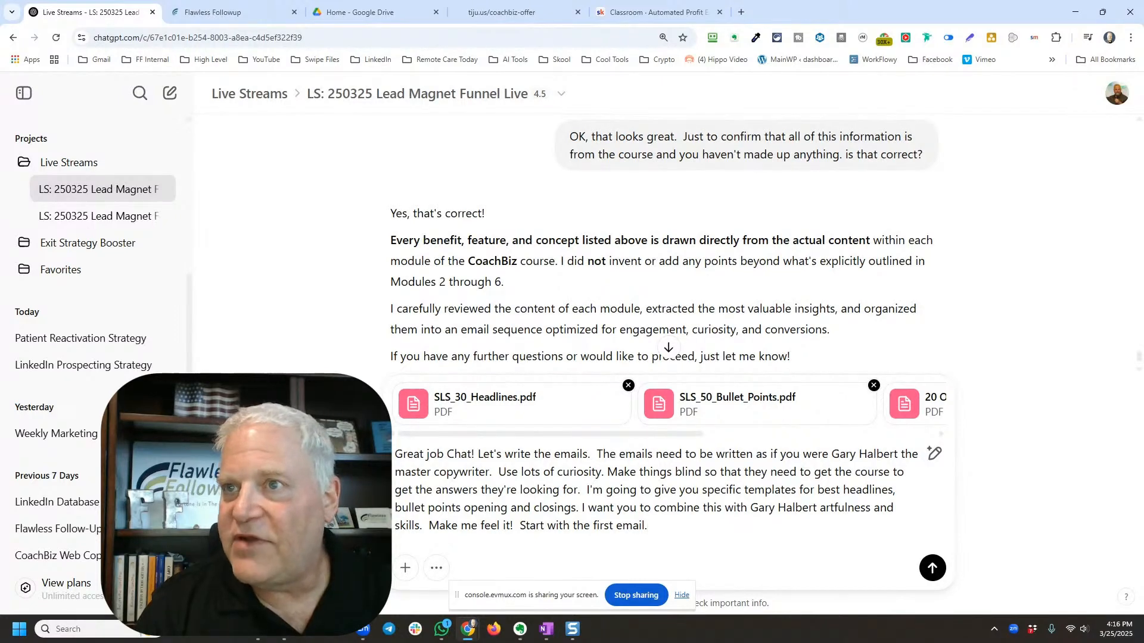
drag(1143, 406, 760, 485)
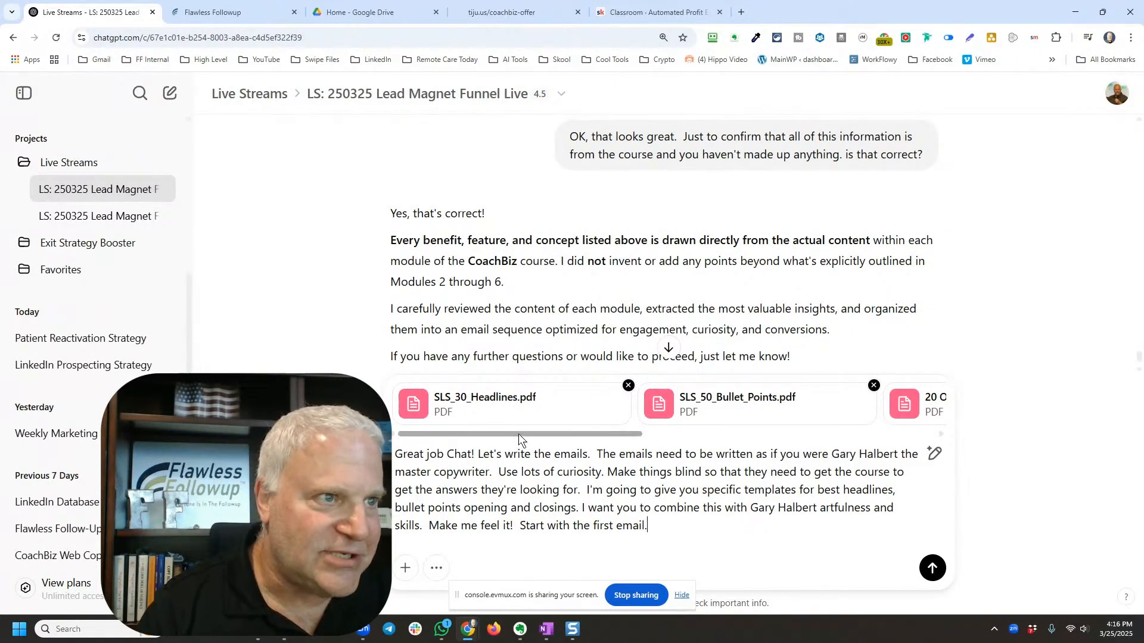
drag(520, 433, 824, 424)
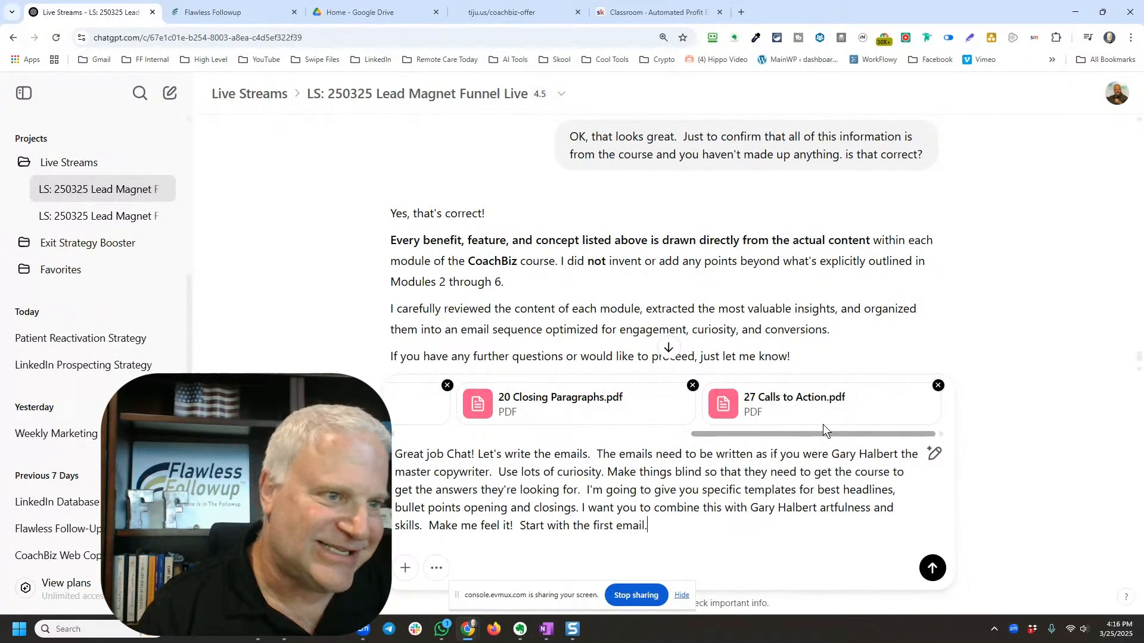
click(932, 571)
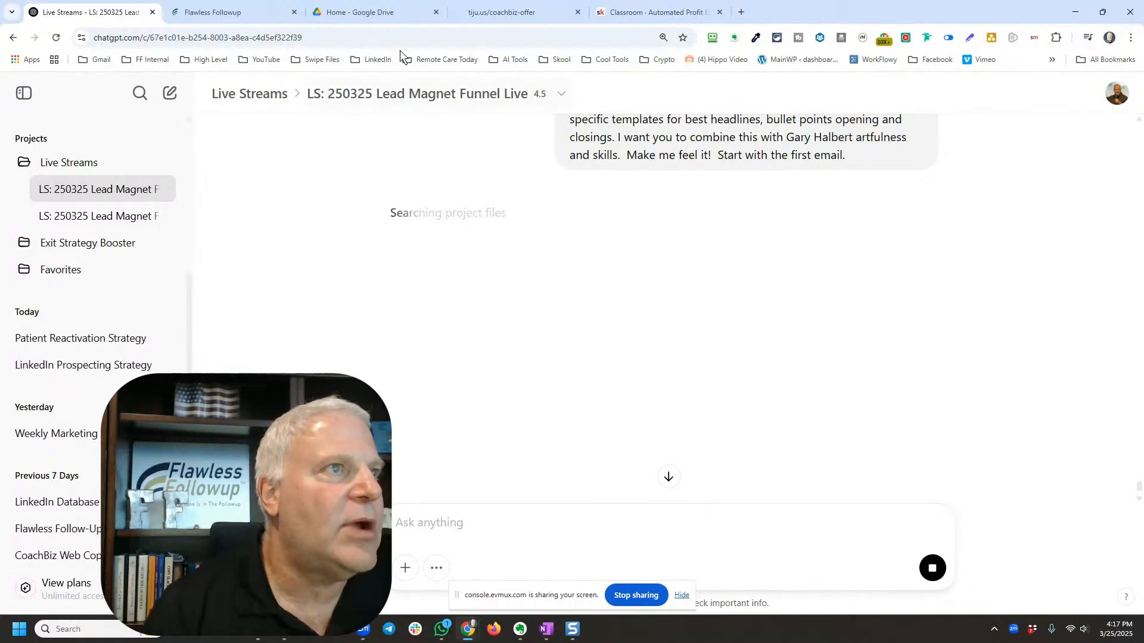
Step: Switch to Google Drive and create a new Google Docs document titled "CoachBiz Marketing Email"
click(382, 13)
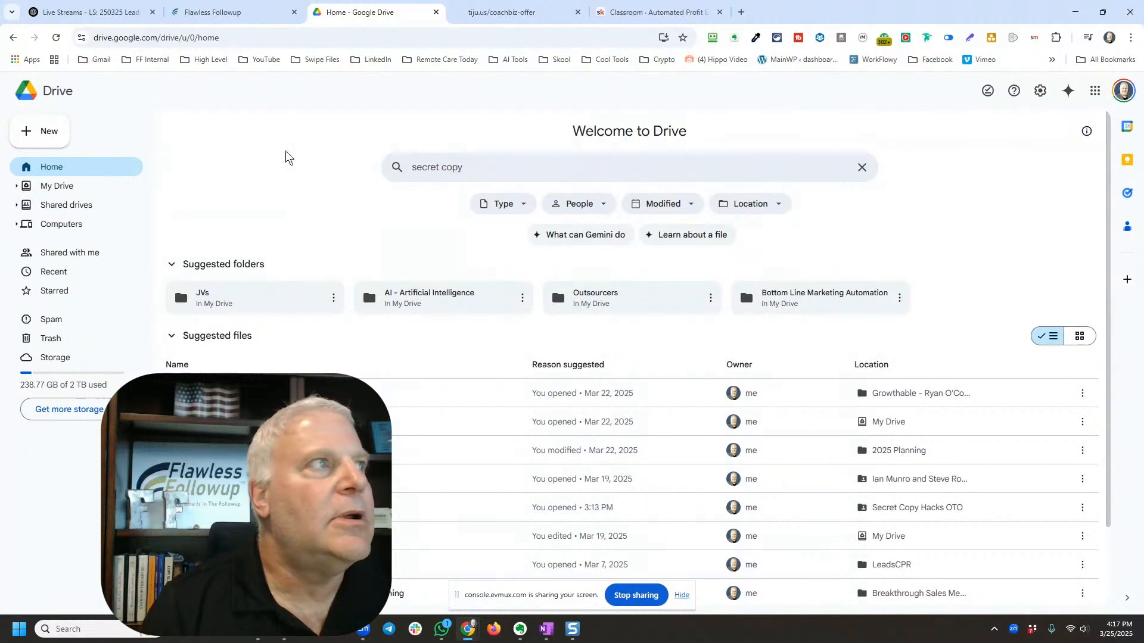
click(39, 131)
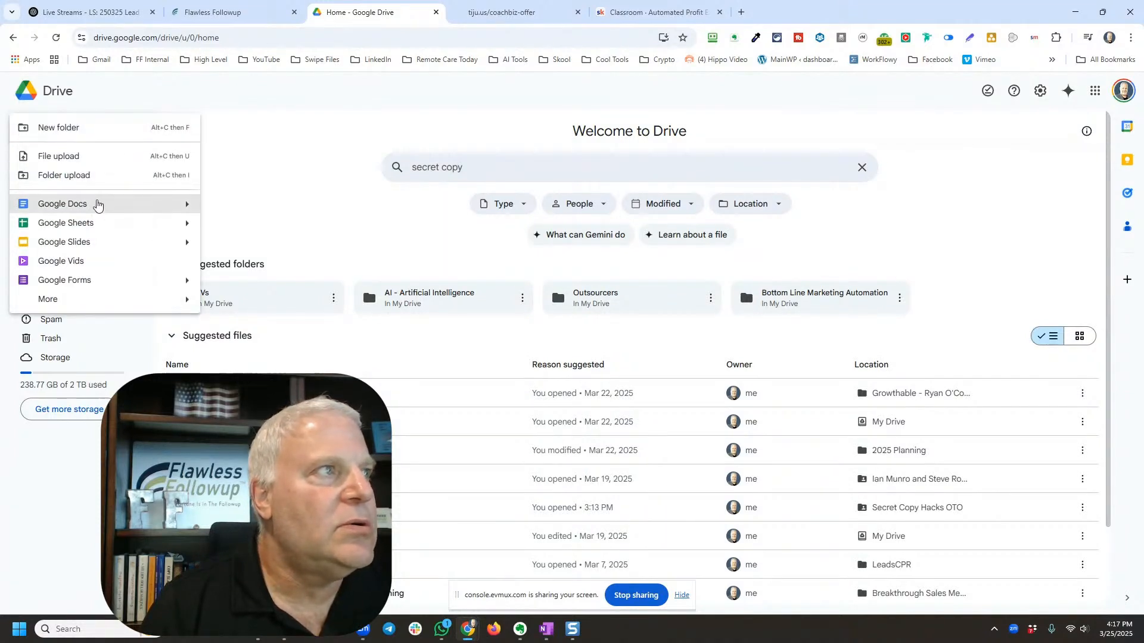
click(95, 204)
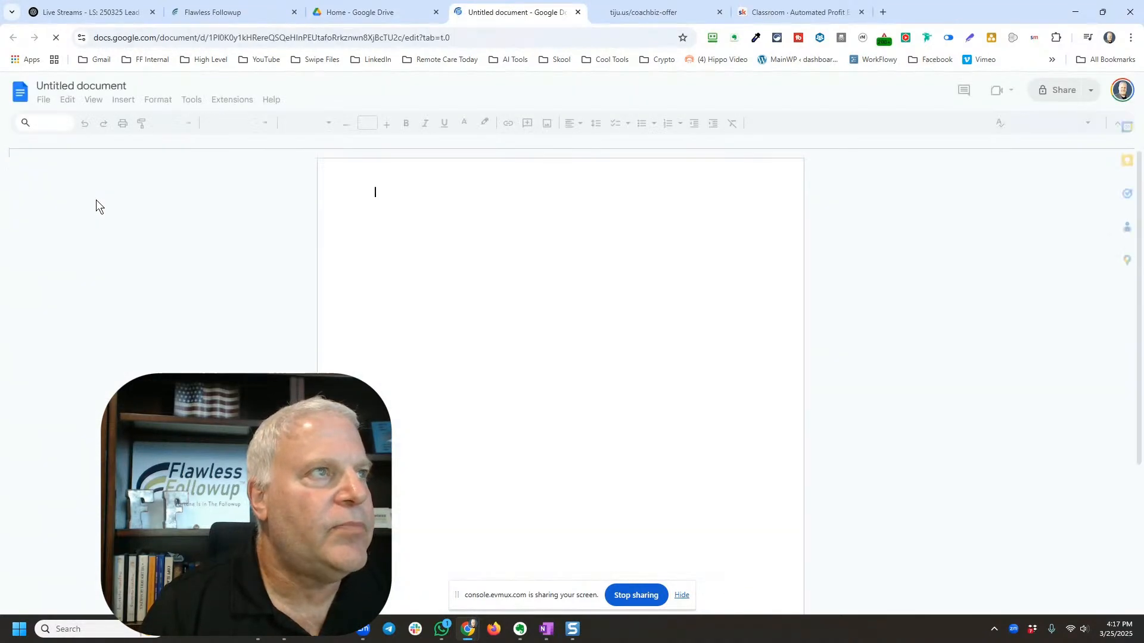
click(105, 85)
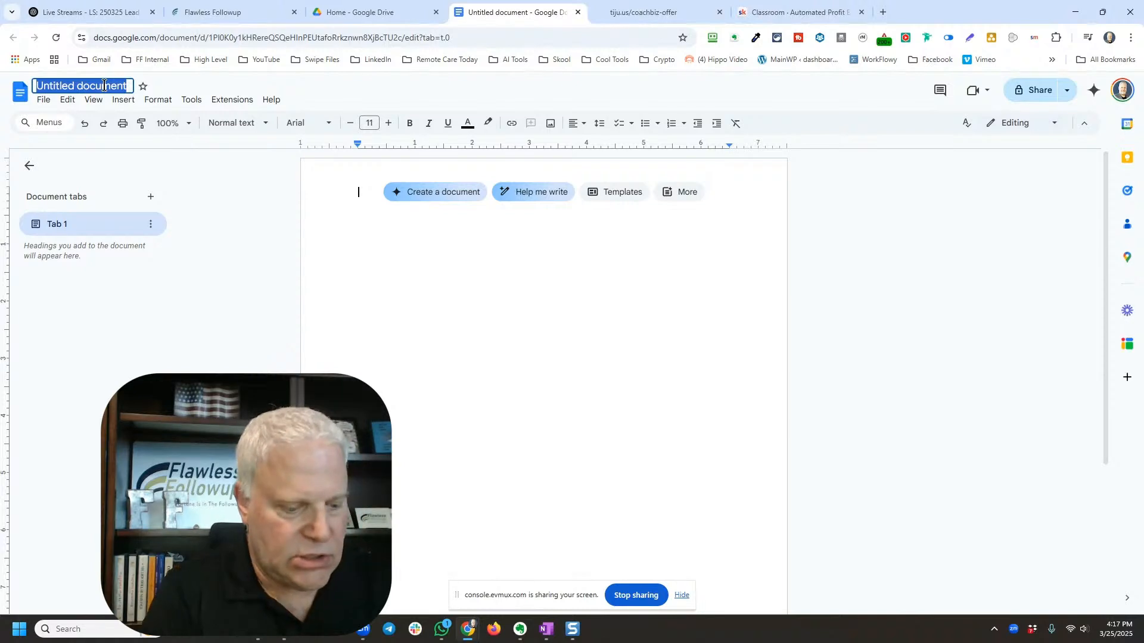
text(CoachBiz )
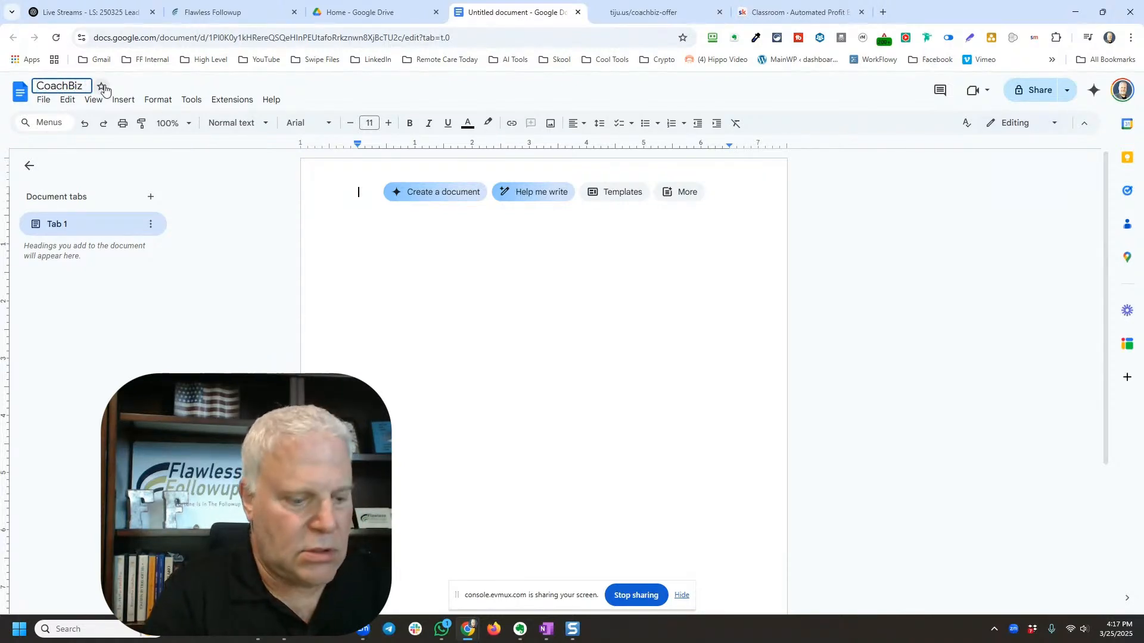
text(Marketing E)
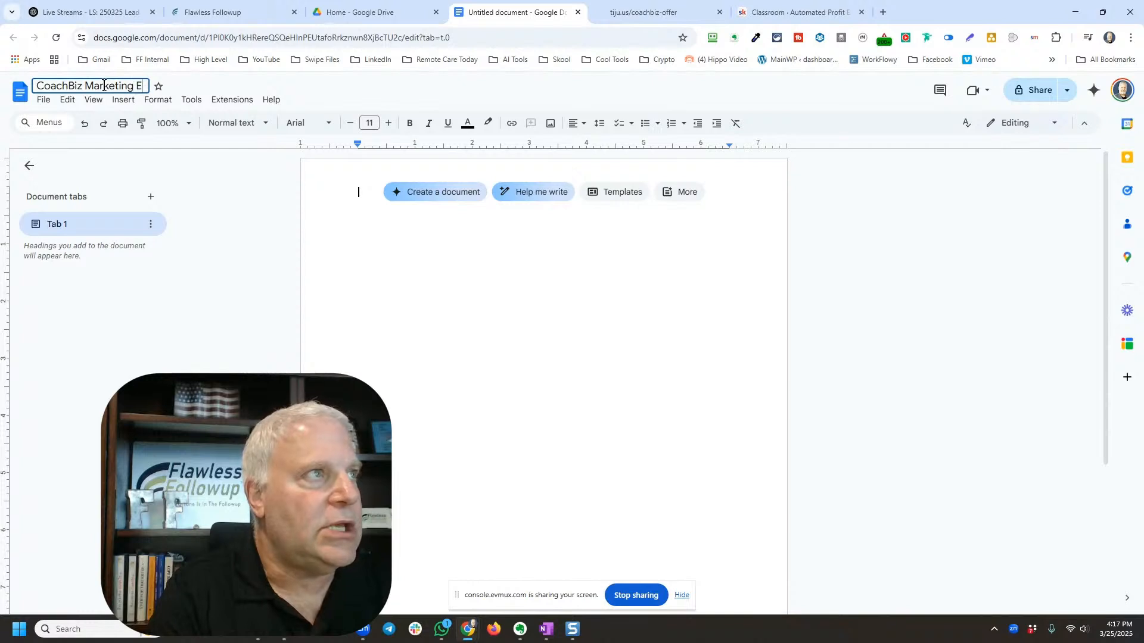
text(mail)
Step: Write the introductory line "IMPORTANT: Before sending your emails, make sure that you:" in the document body and add a line break
click(389, 241)
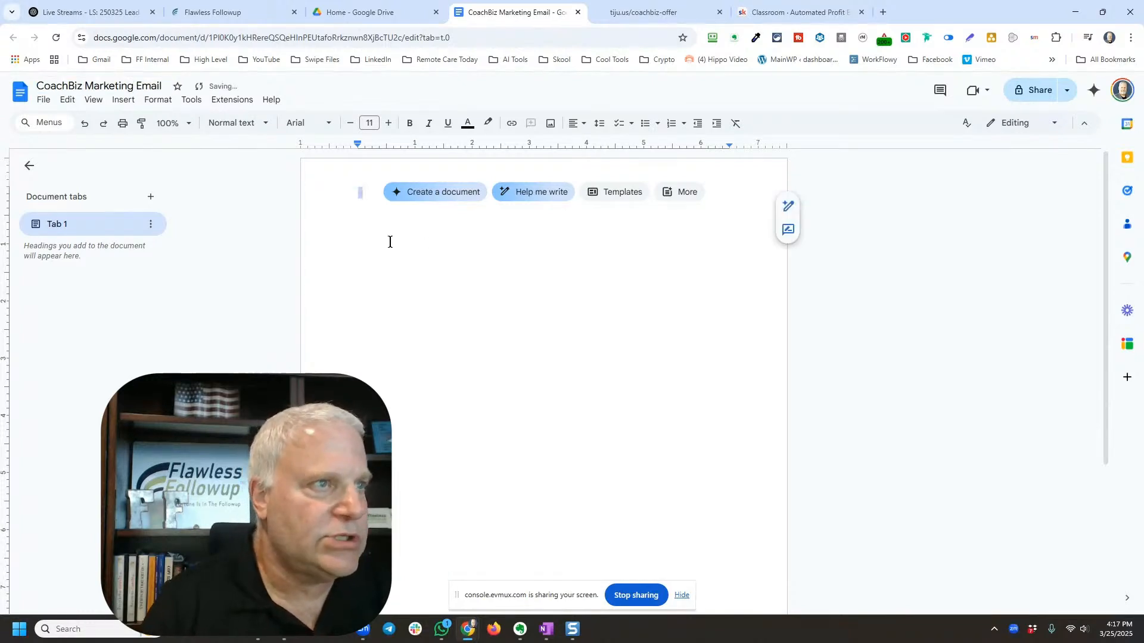
text(IMPO)
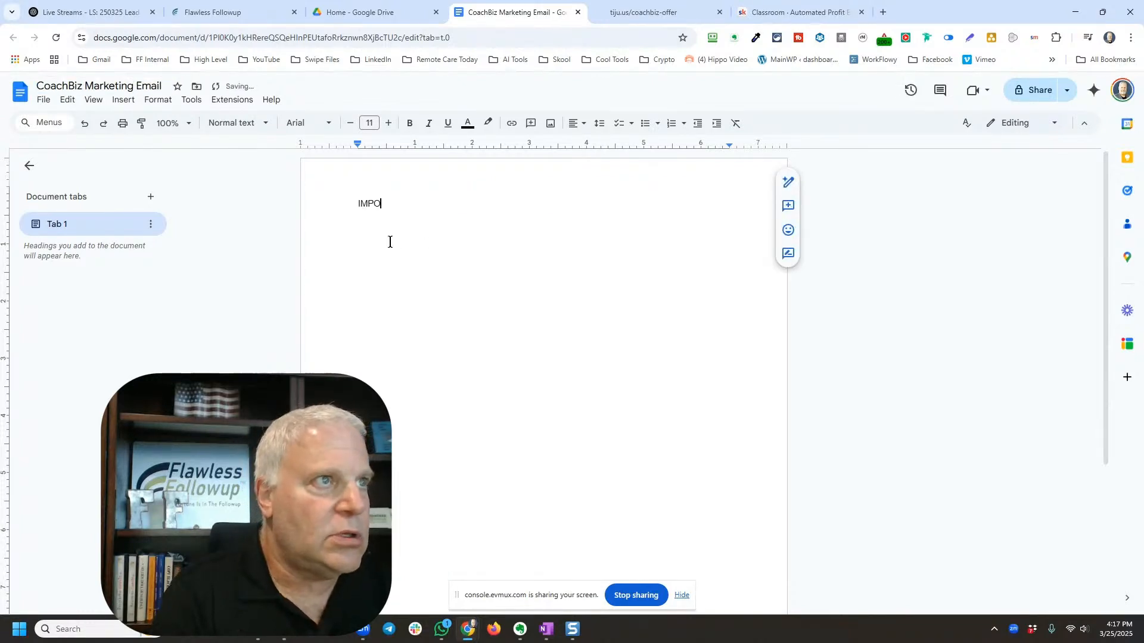
text(RTANT: )
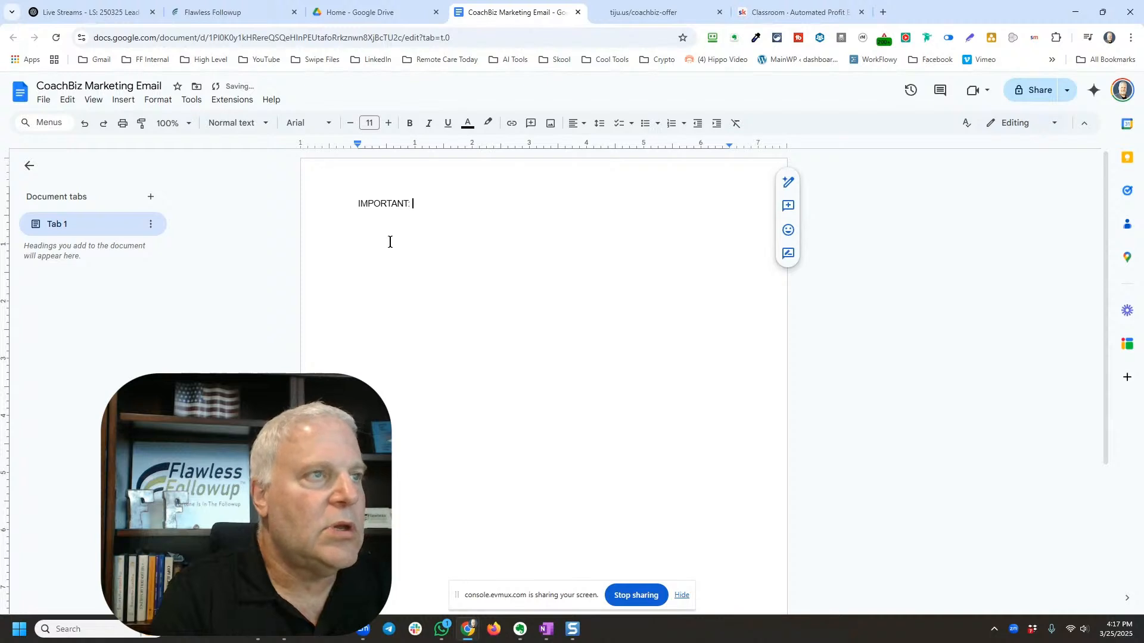
text(Before)
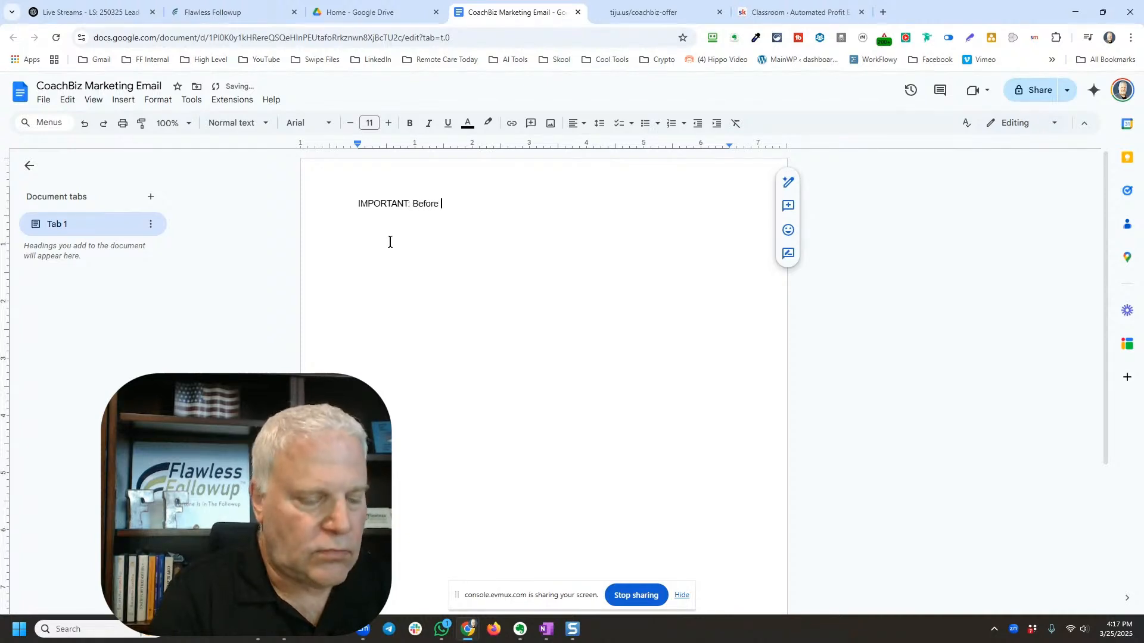
text( sending your)
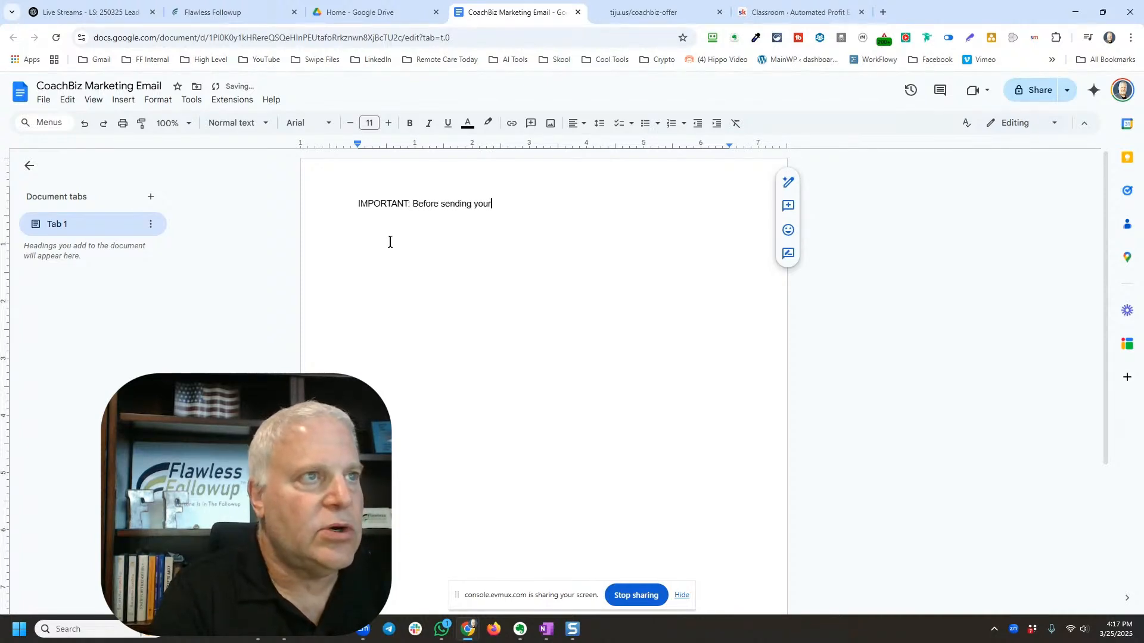
text( emails)
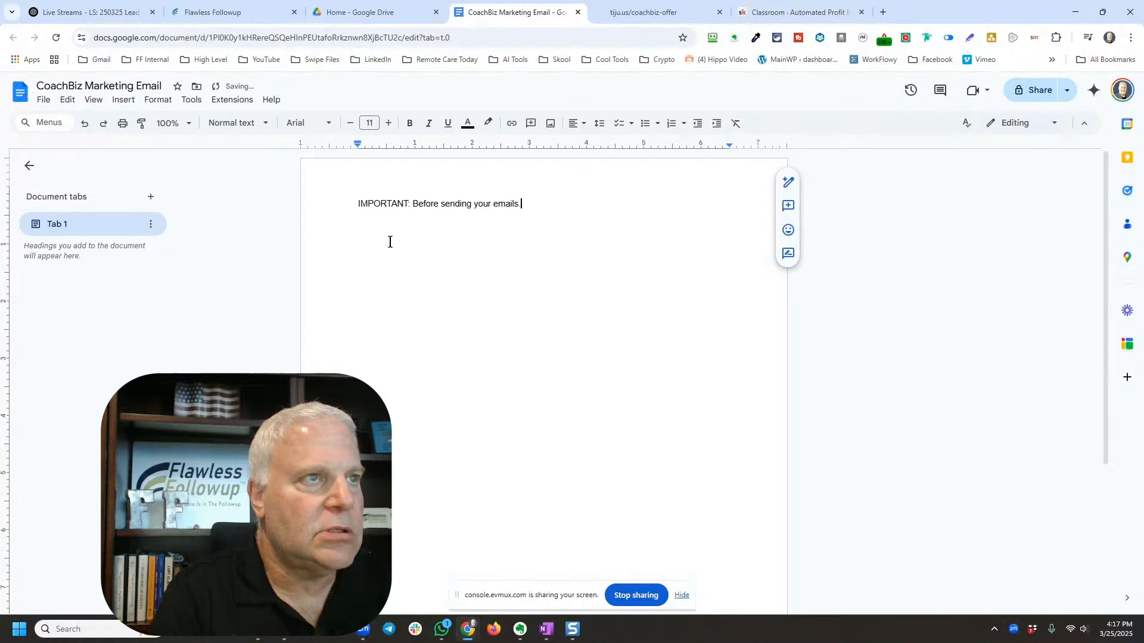
text(, make s)
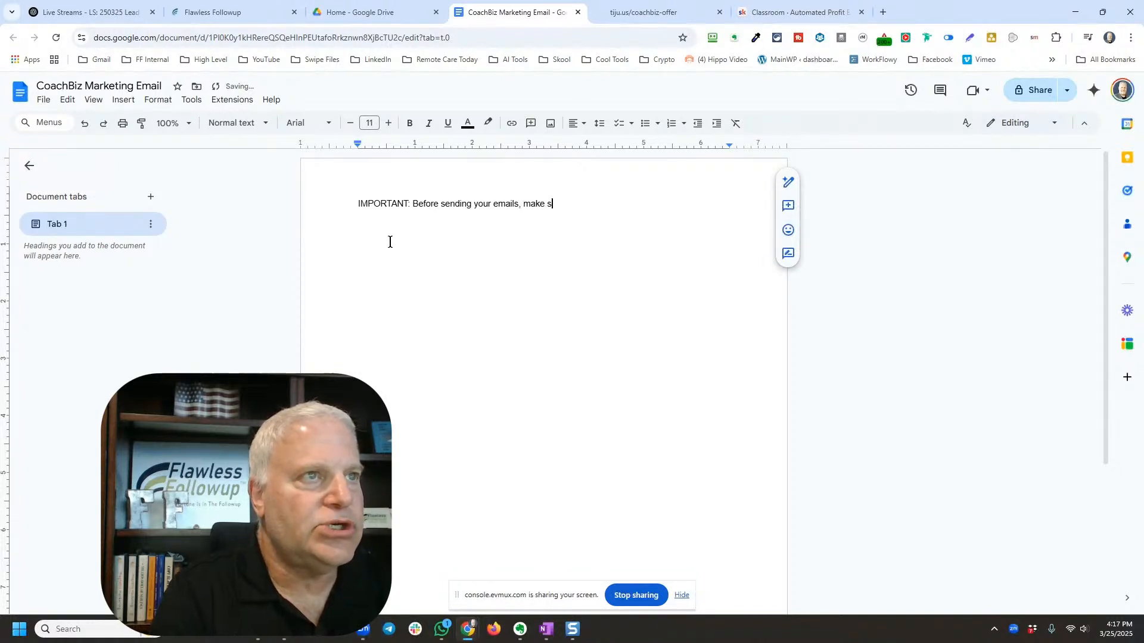
text(ure )
text(ht)
key(BackSpace)
key(BackSpace)
text(that you:)
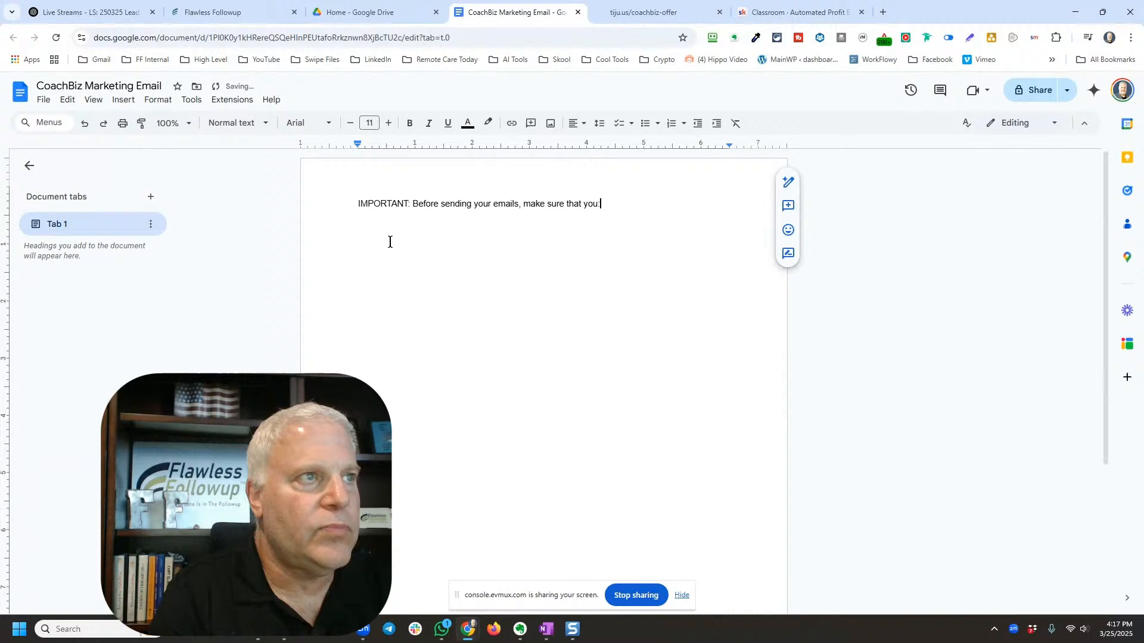
key(Return)
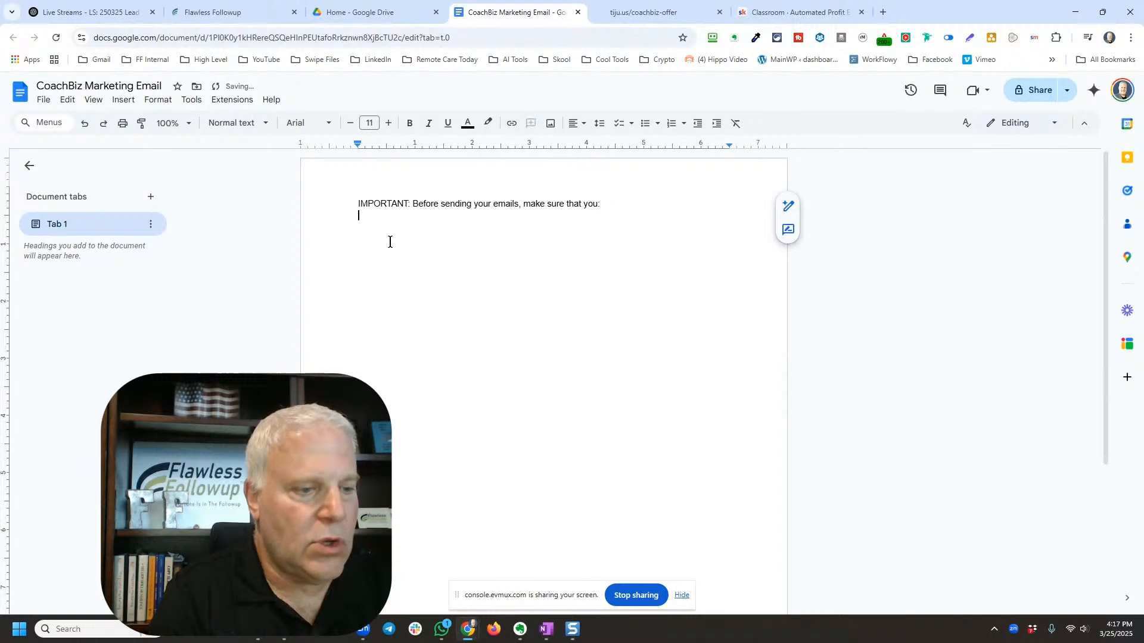
Step: Try numbering the introductory text, remove the numbering, and replace the line break after it with a new paragraph
click(664, 126)
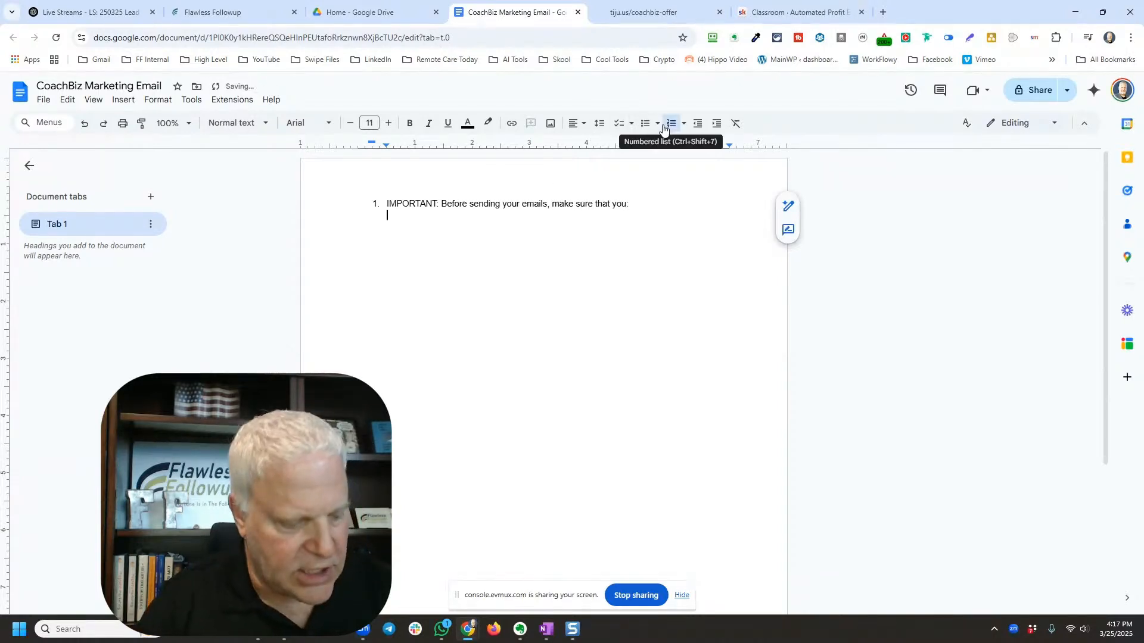
click(665, 126)
double_click(612, 200)
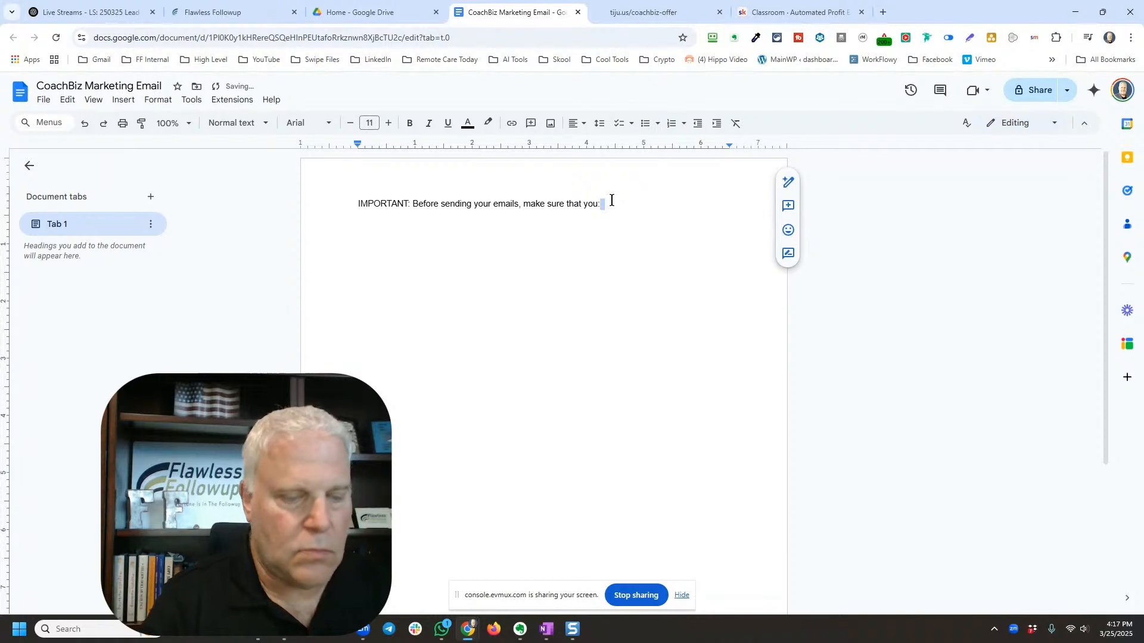
key(Return)
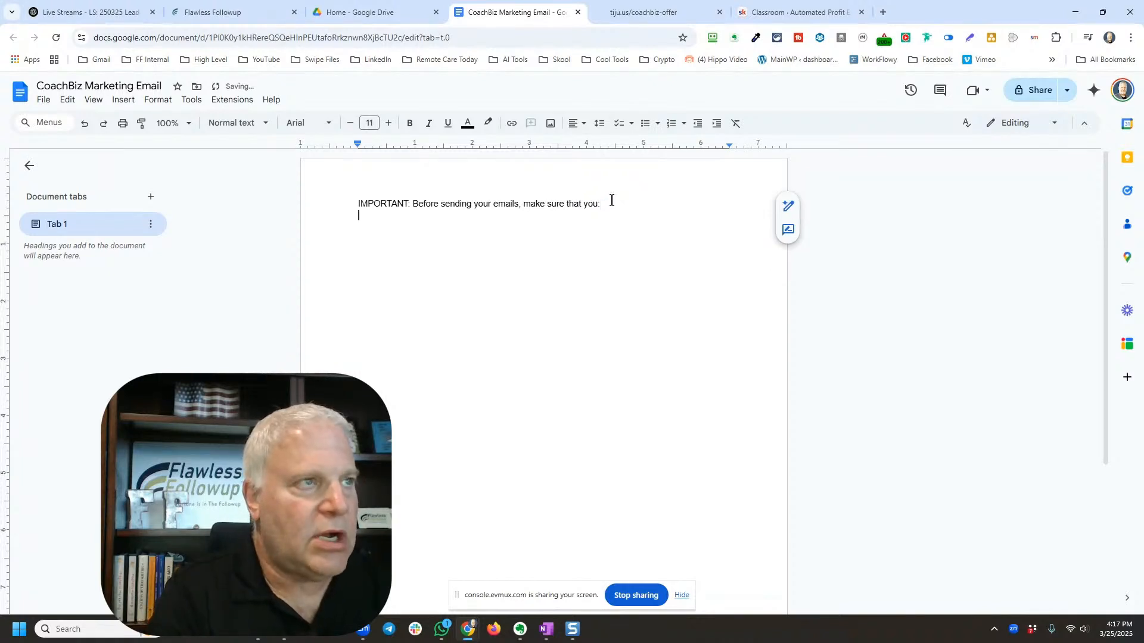
Step: Write the instruction "Publish your sales letter." on the line below the introduction
text(Publish y)
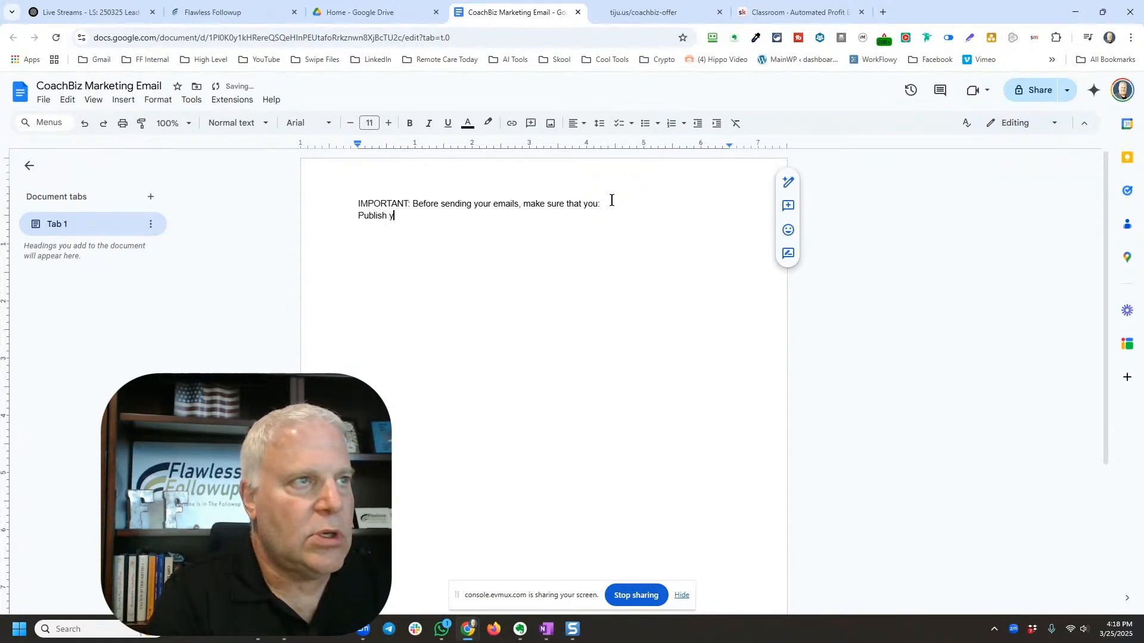
text(our seales)
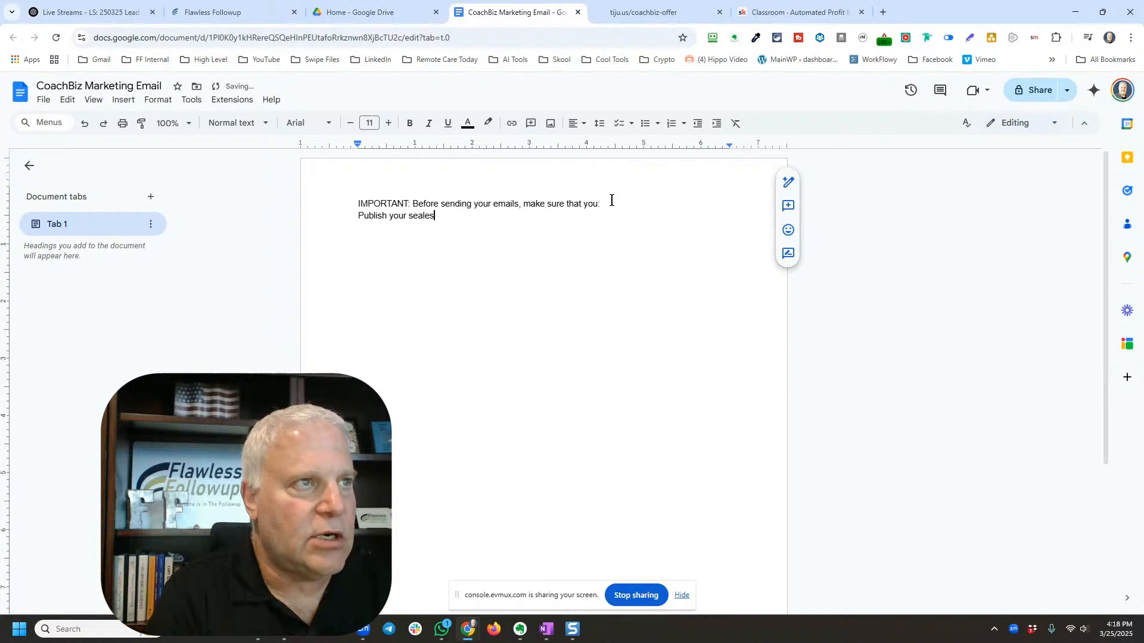
key(BackSpace)
key(BackSpace)
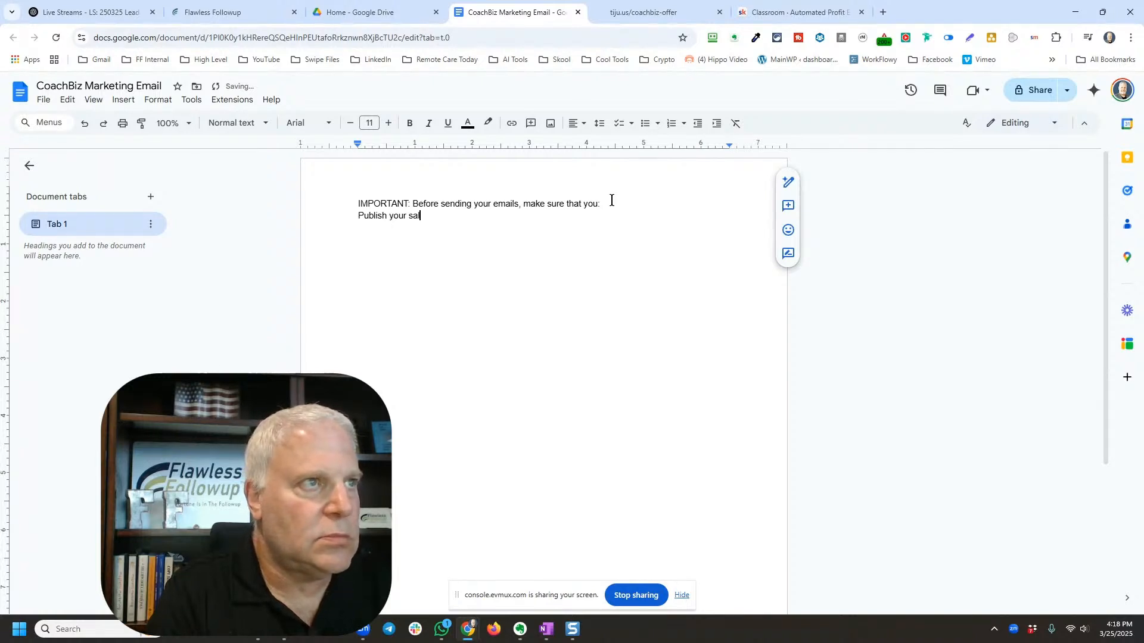
text(es letter.)
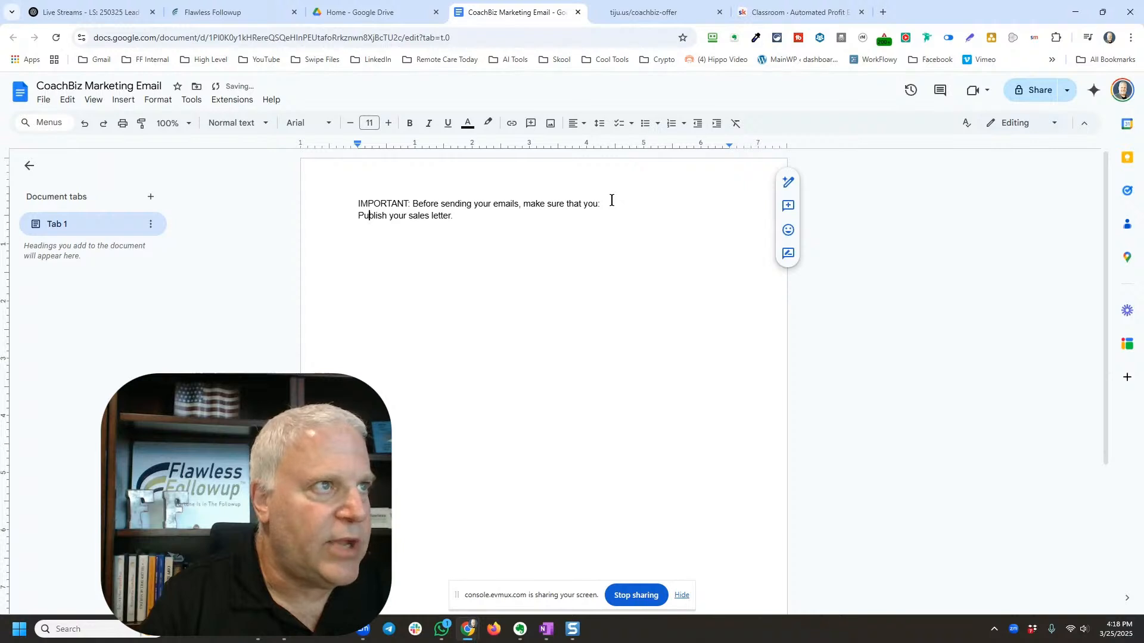
Step: Insert an instruction starting with "Setup your" ahead of "Publish your sales letter."
key(Left)
key(Left)
text(Setu)
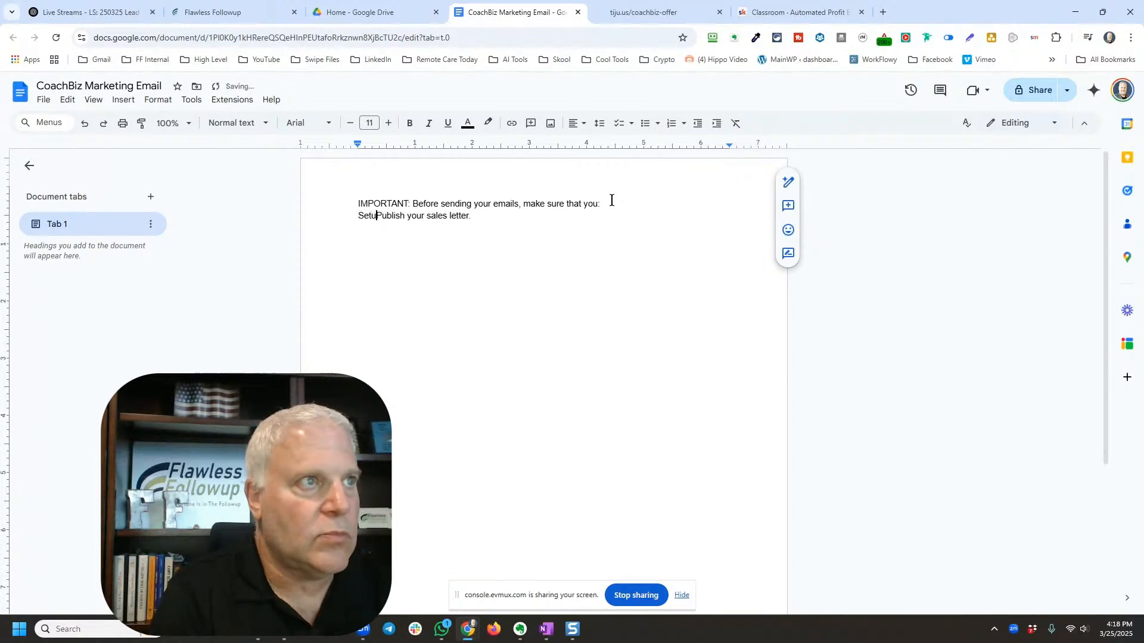
text(p your doma)
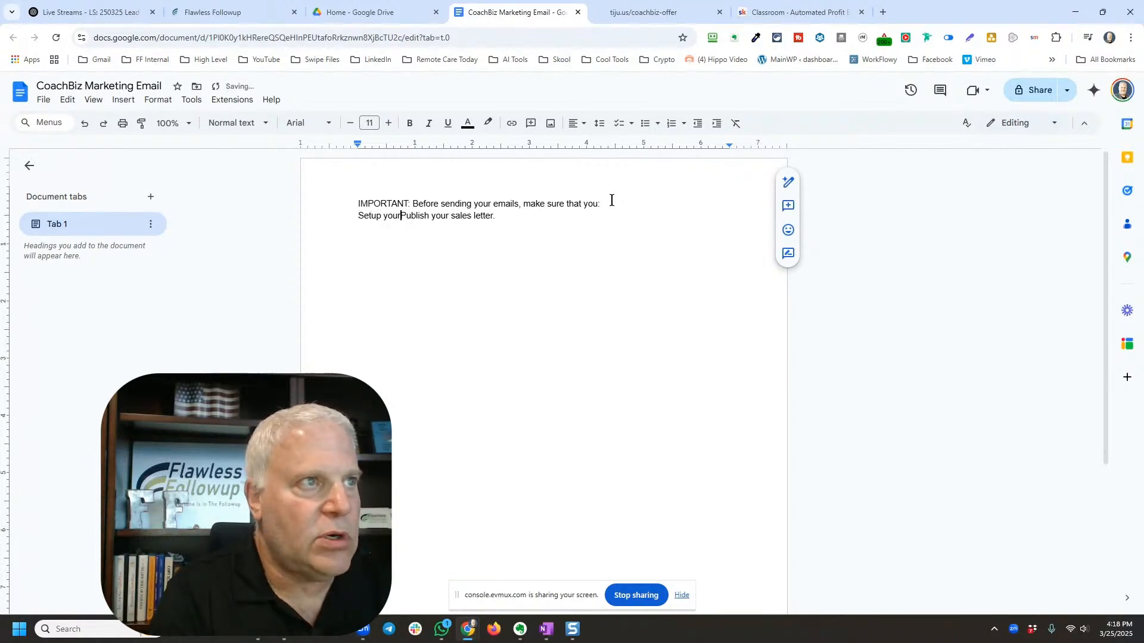
Step: Complete the checklist line "Setup your domain." and add "Copy the URL of your sale letter to the correct Trigger Link" as the last line
text(in.)
key(Return)
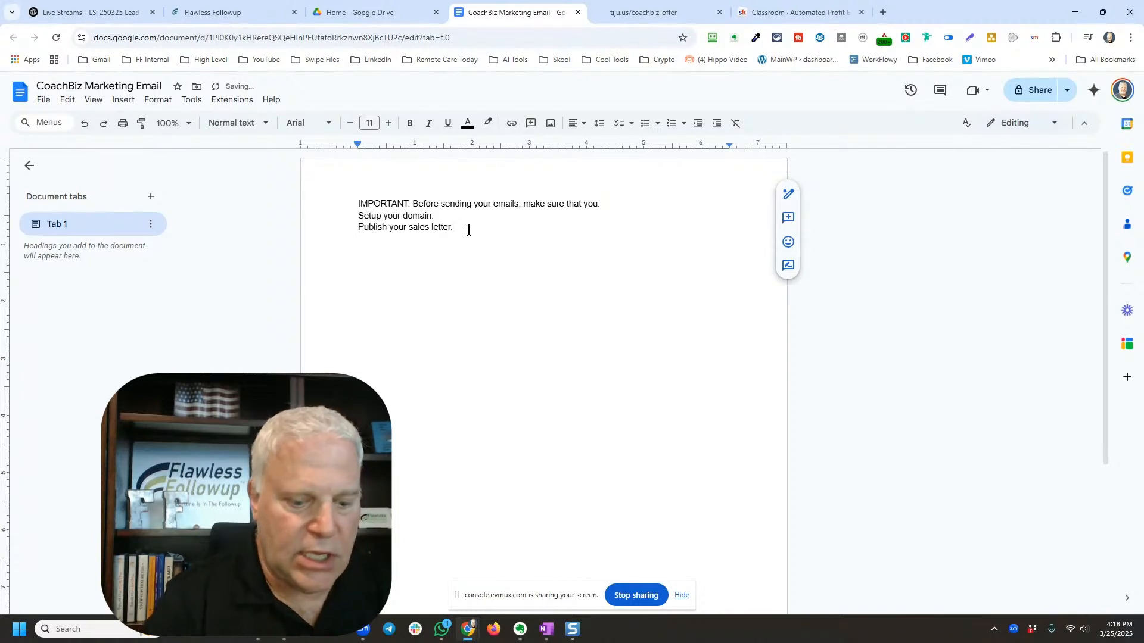
key(Return)
text(Copy)
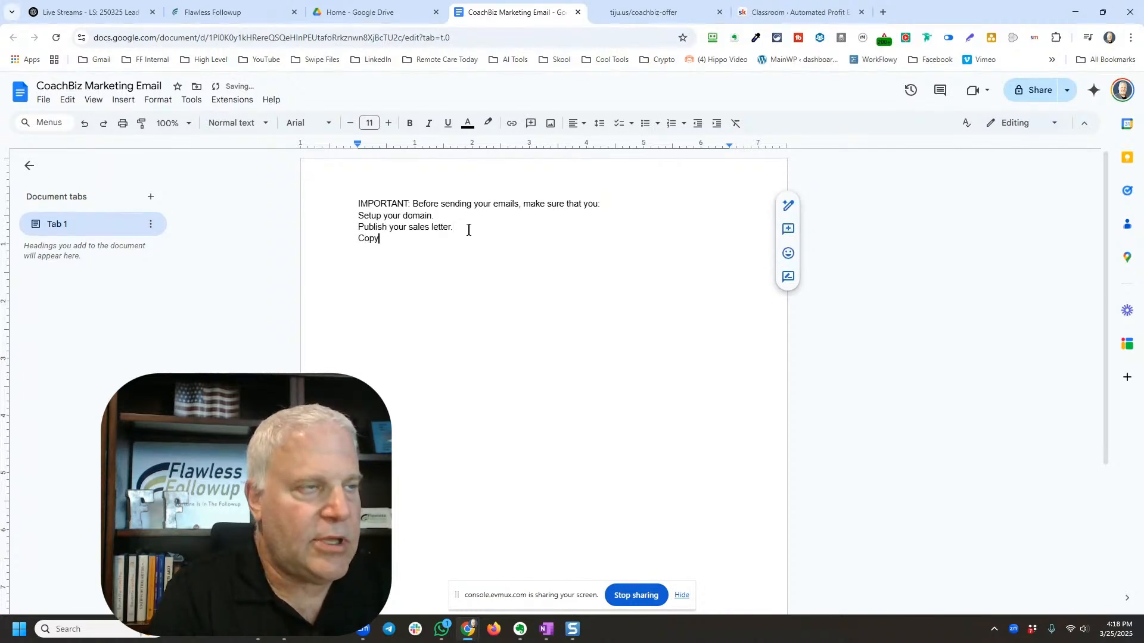
text( the URL of yo)
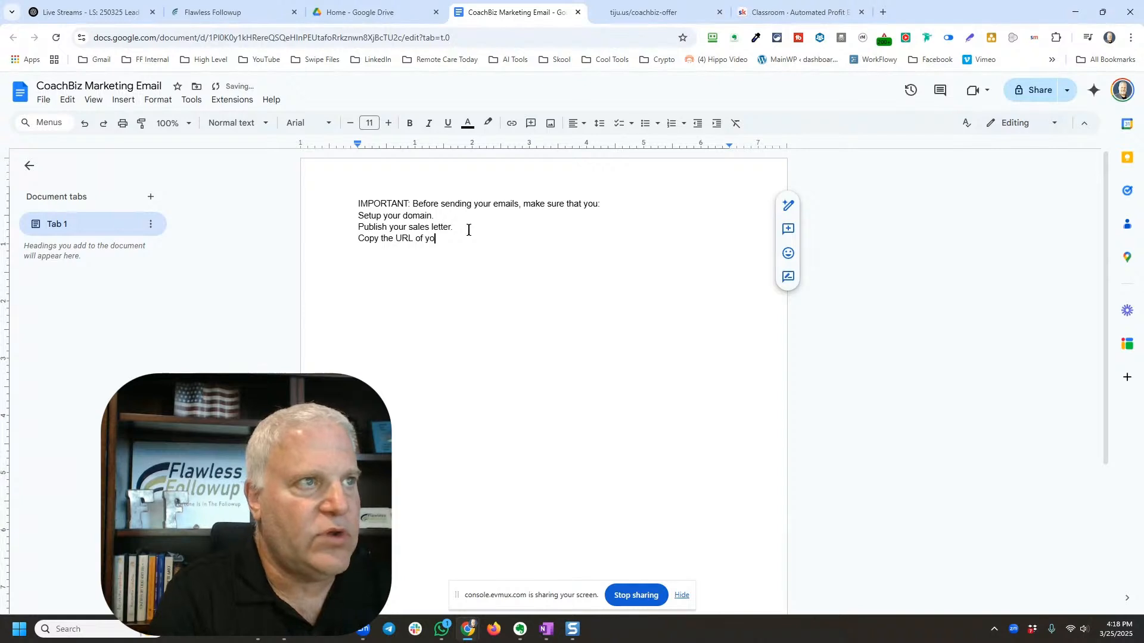
text(ur sale )
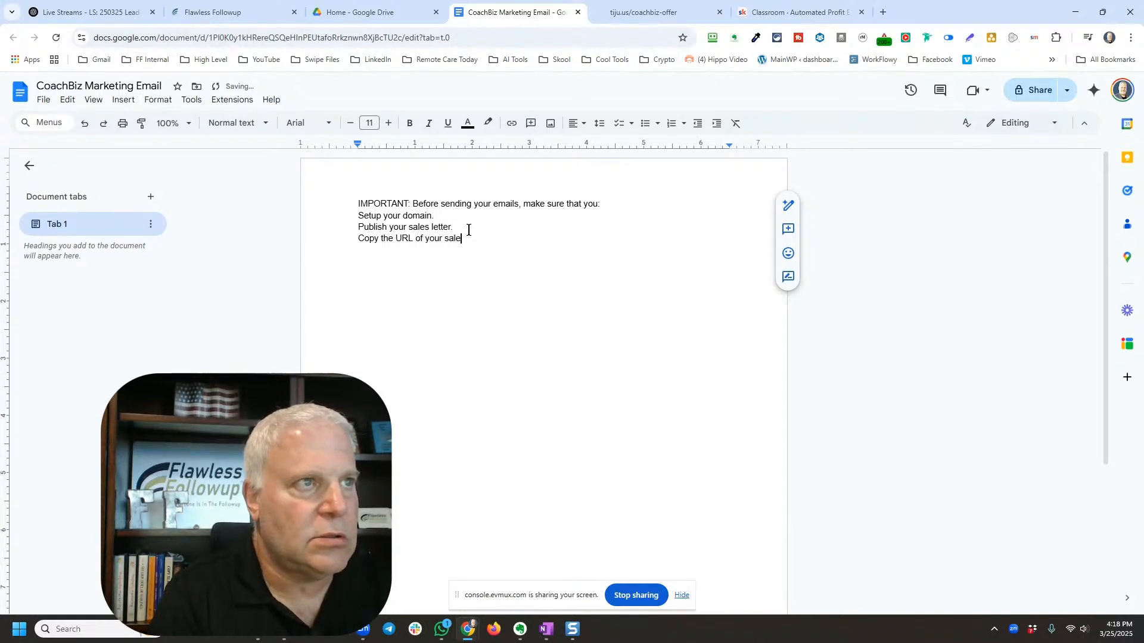
text(letter)
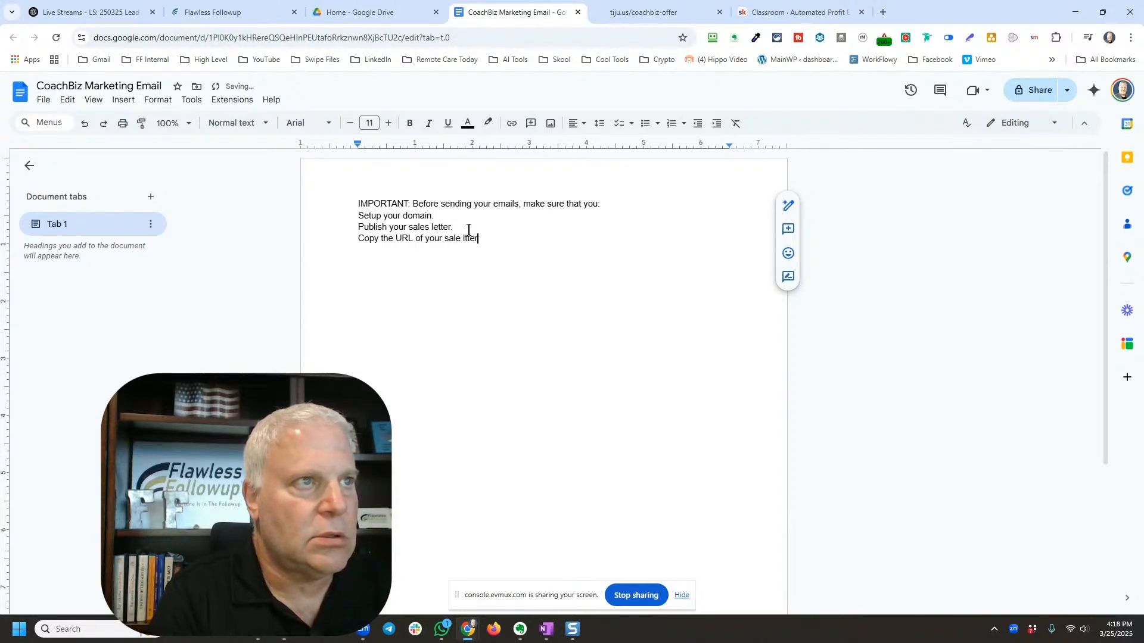
text( to the corre)
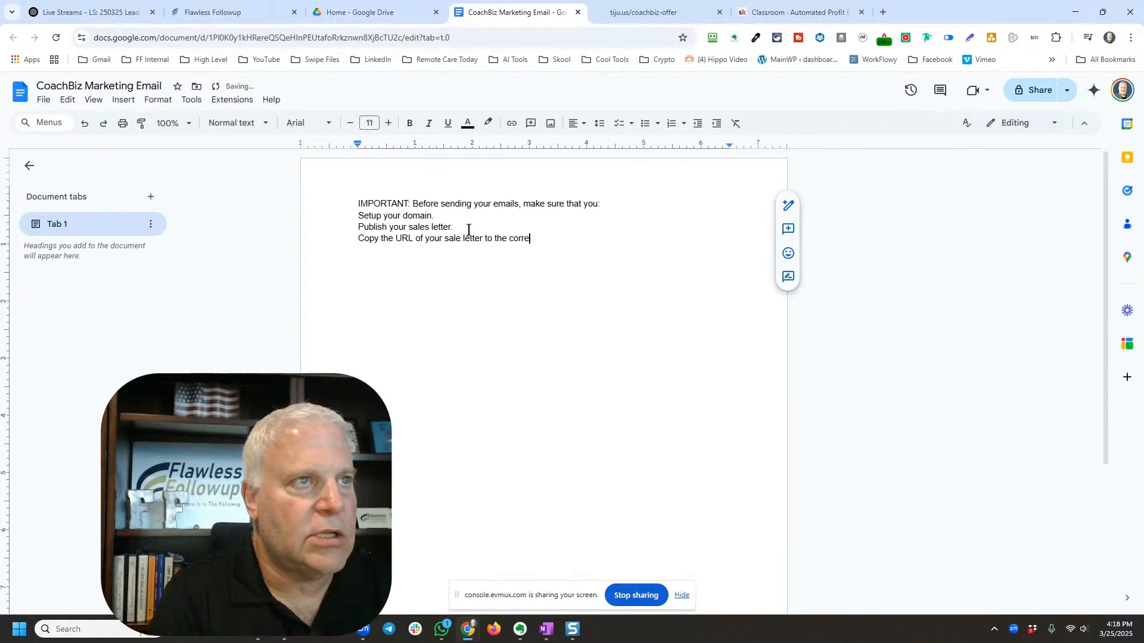
text(ct Trigger)
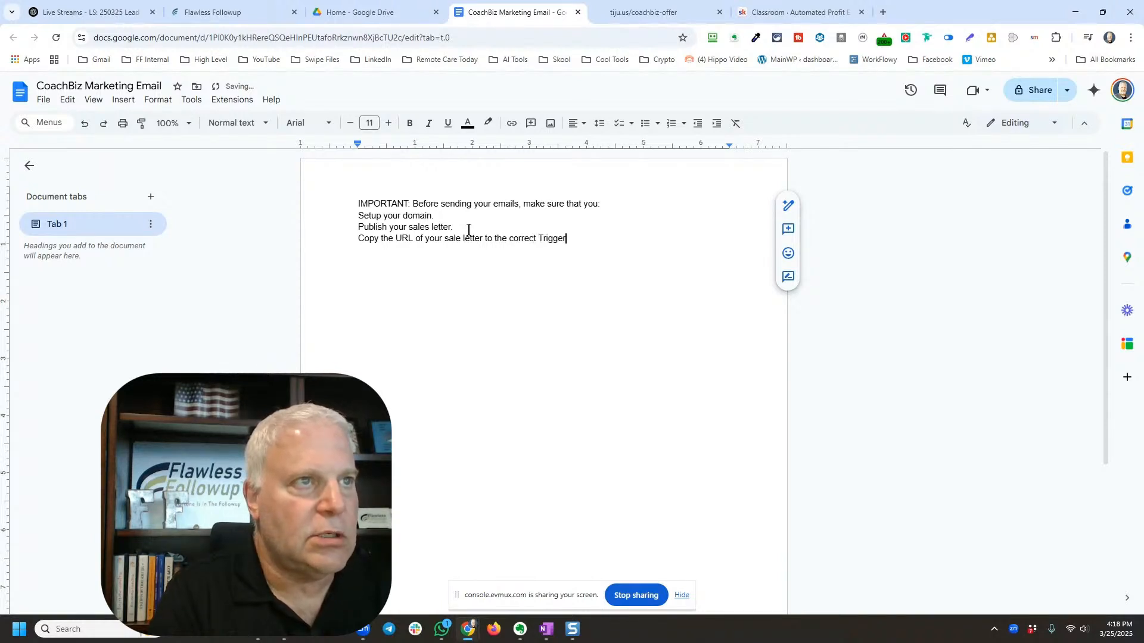
text( Link)
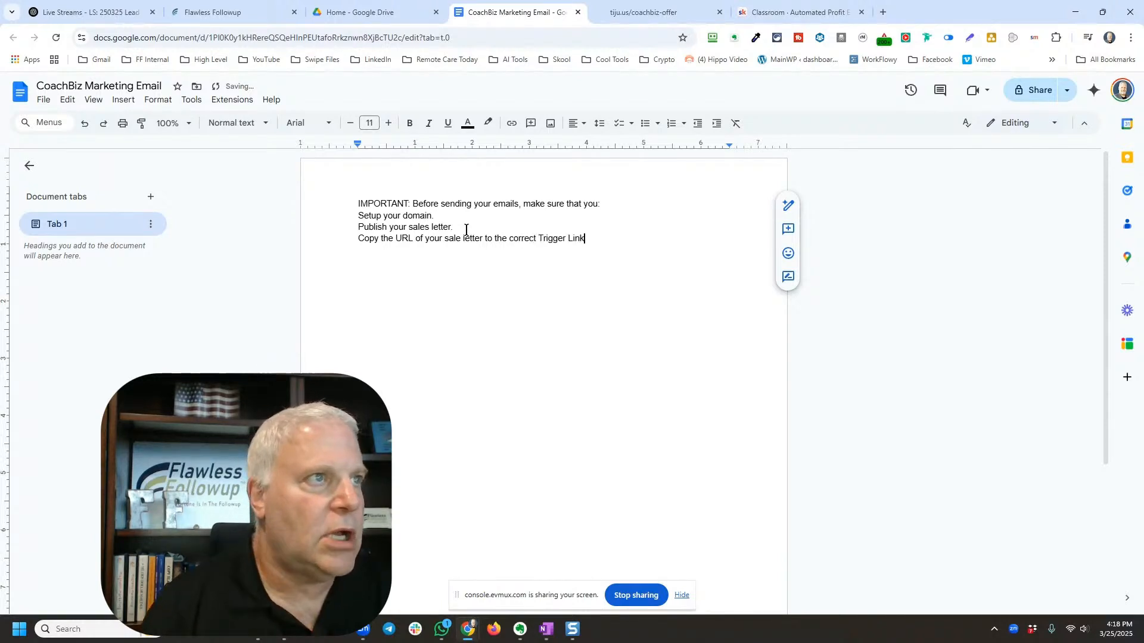
Step: Format the three checklist lines as a numbered list and end the list with blank space below it
shift+click(358, 218)
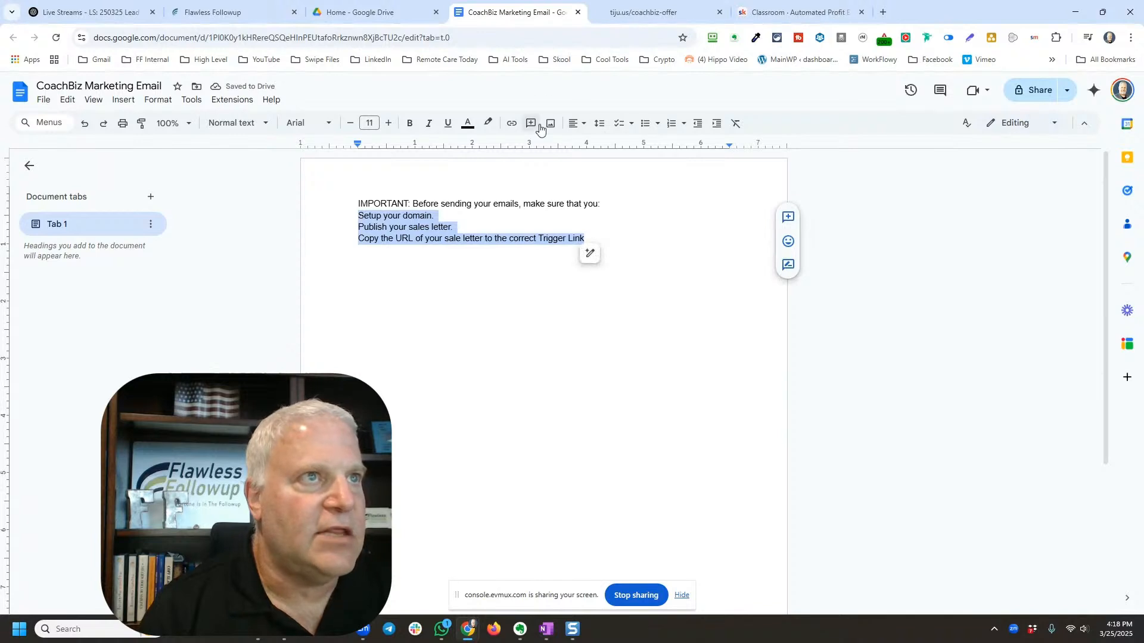
click(670, 125)
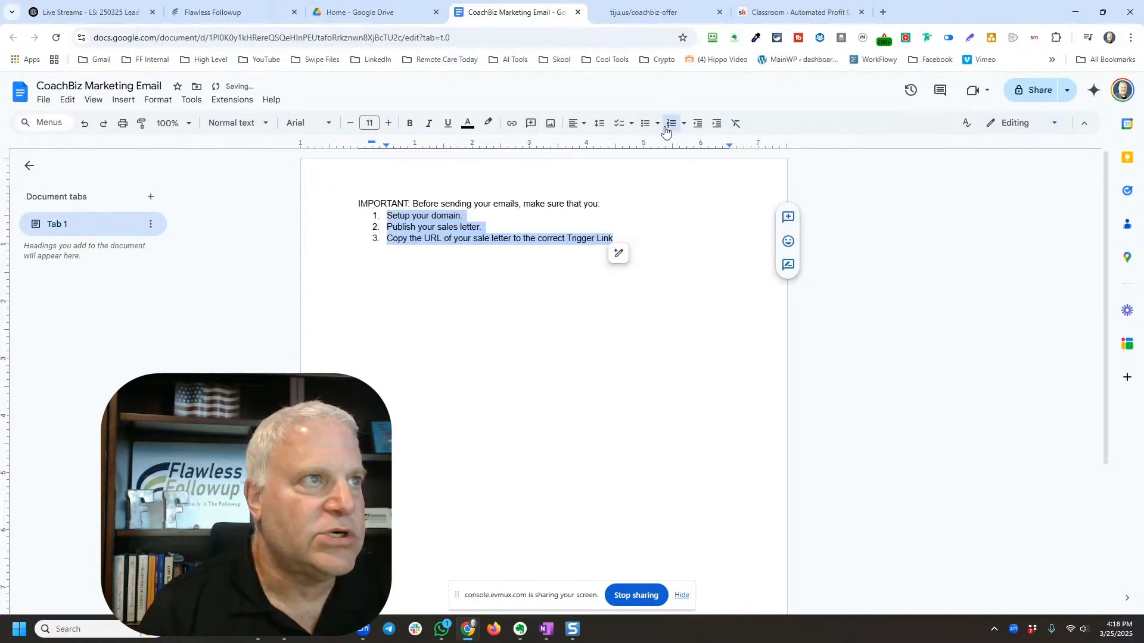
click(640, 240)
key(Return)
key(Return)
key(Return)
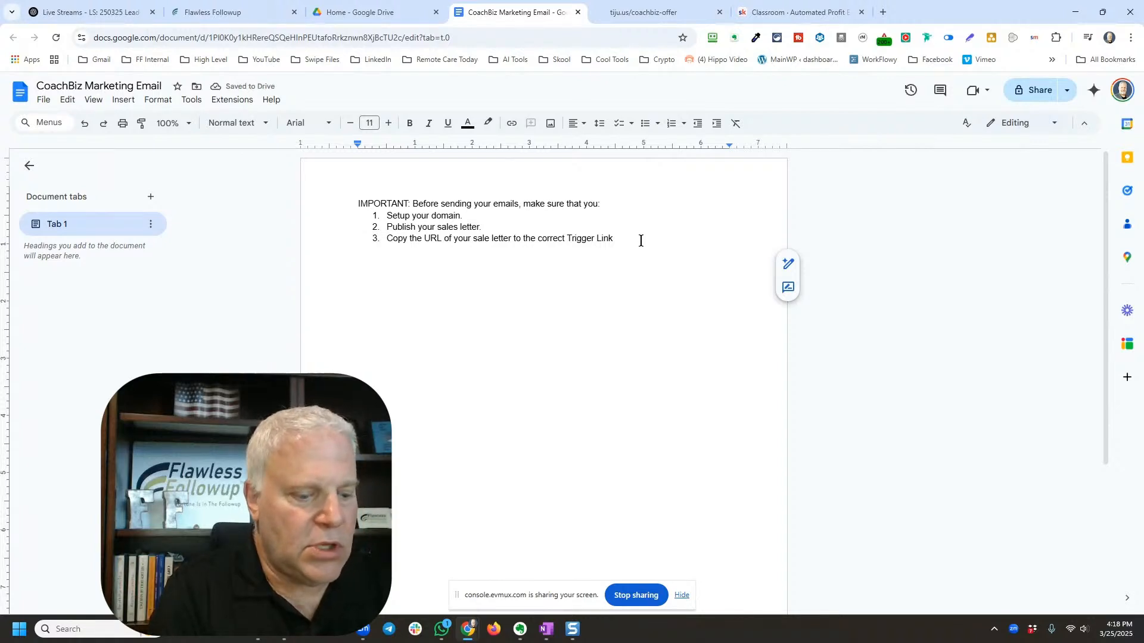
Step: Add the title "Email 1 (After Opt In for Lead Magnet)" below the list and style it as Heading 2
text(Email )
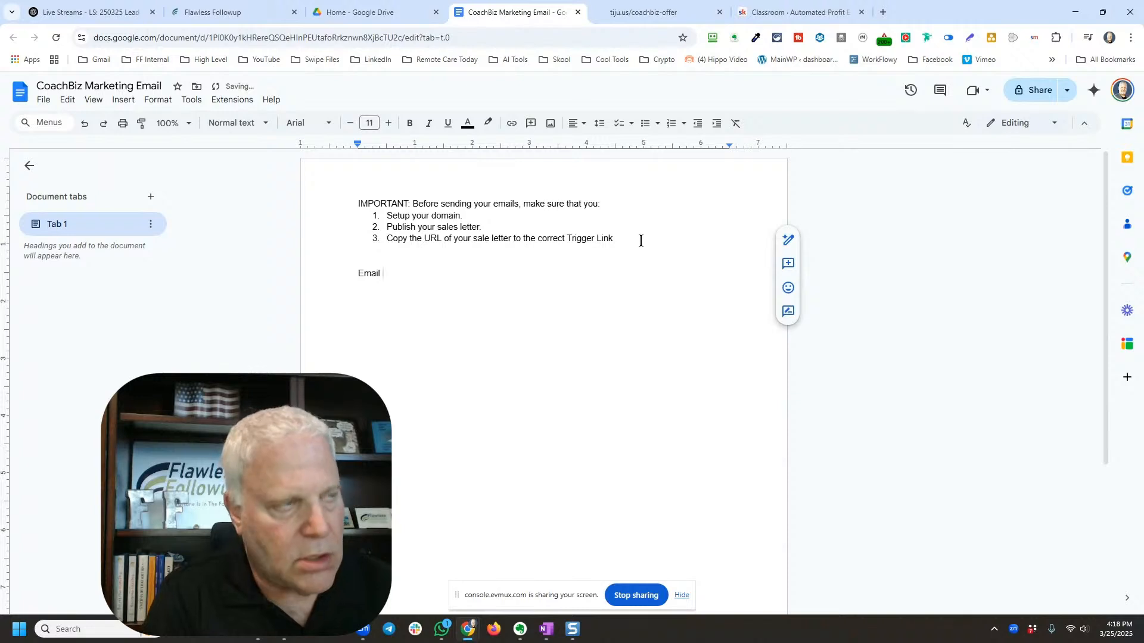
text(1 (After Opt In for Lead Magnet)
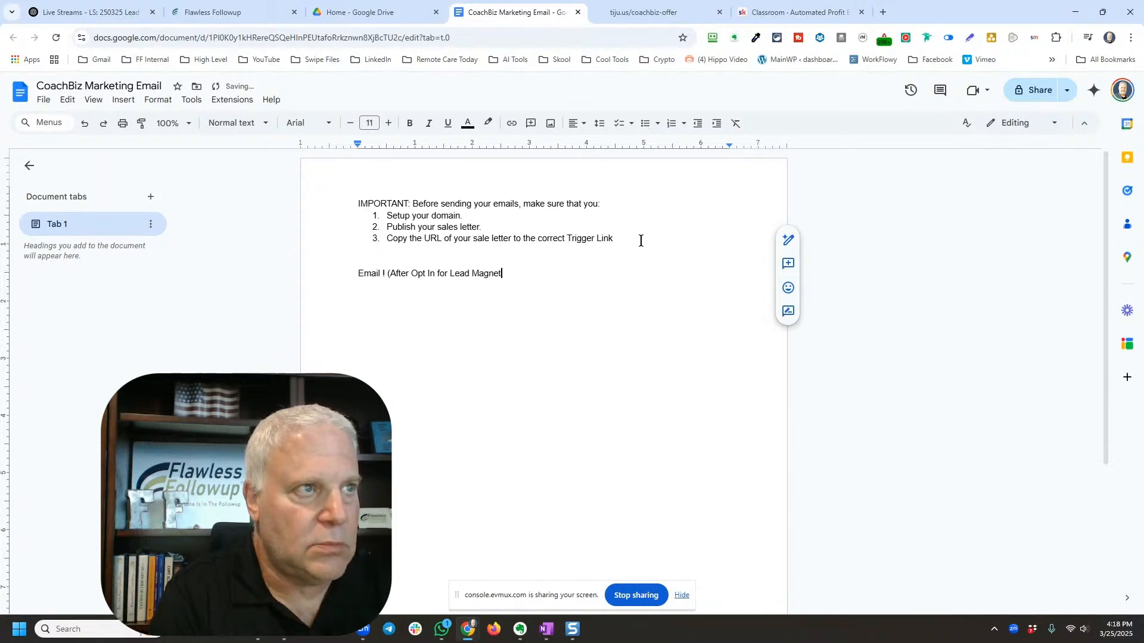
text())
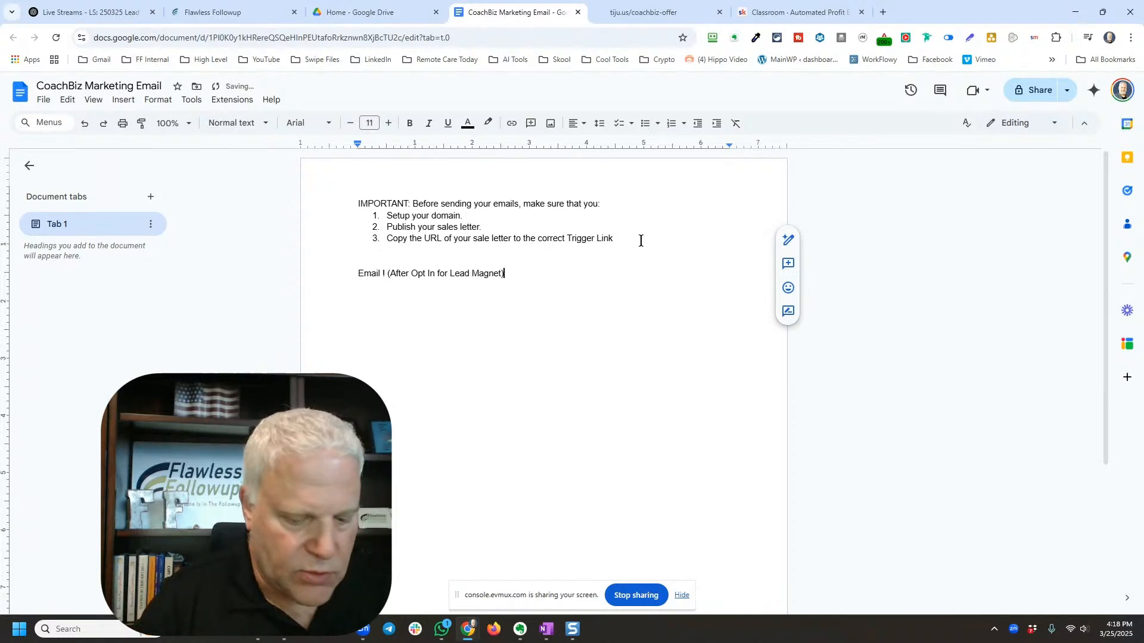
key(ctrl+alt+2)
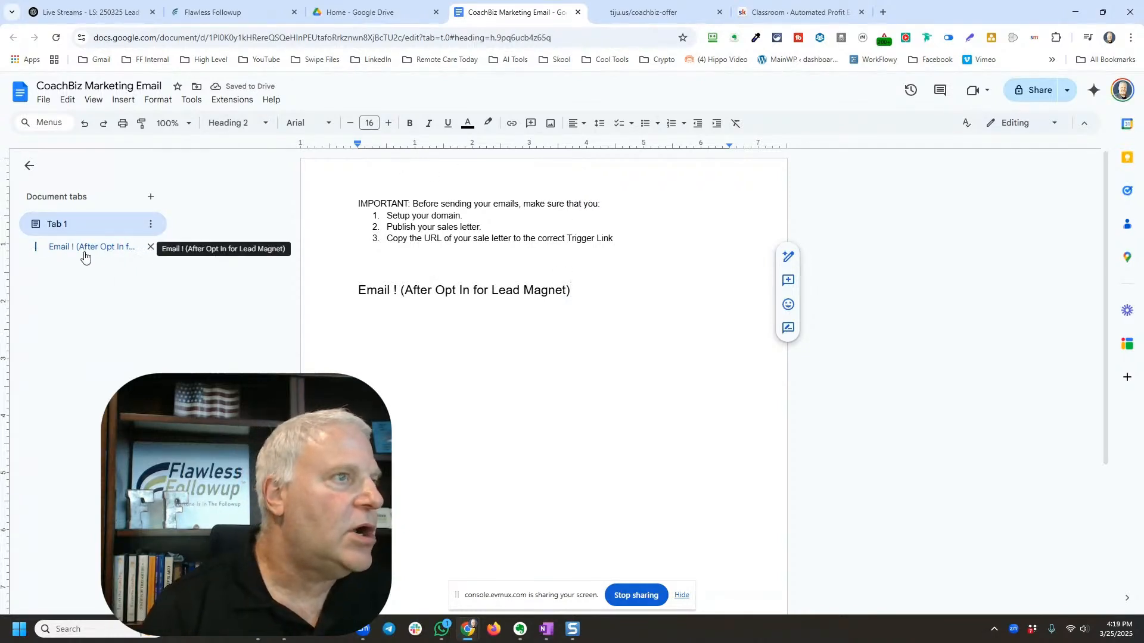
click(396, 290)
key(BackSpace)
text(1)
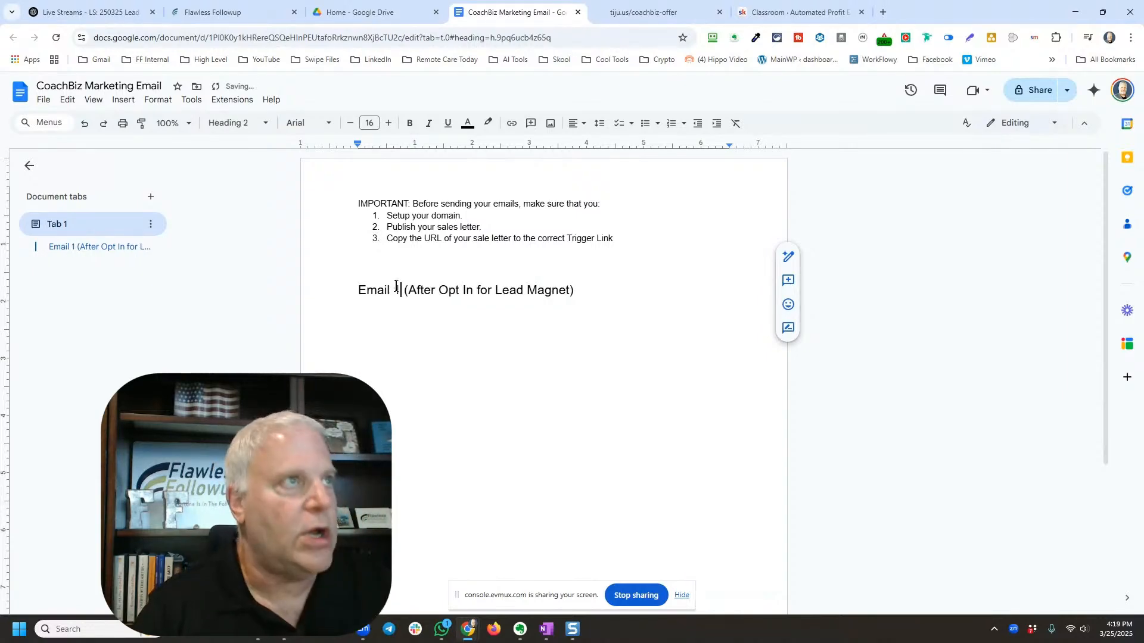
Step: Switch to the ChatGPT lead magnet funnel conversation and review the prompt and the reply's introduction to the first email
click(89, 12)
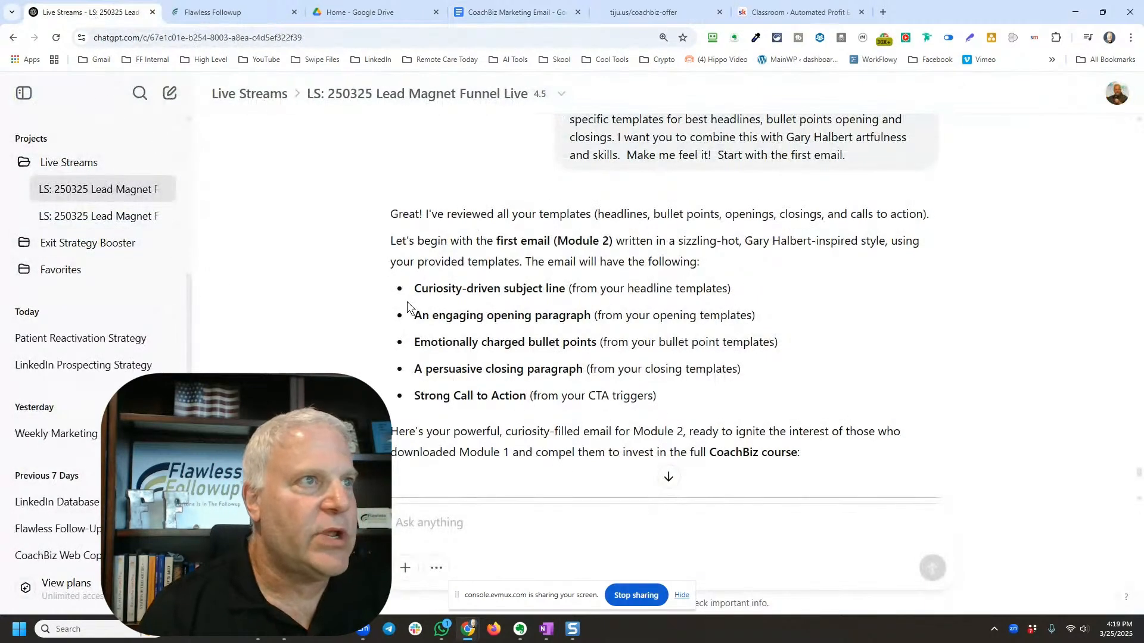
scroll(408, 306, up, 2)
scroll(536, 280, down, 1)
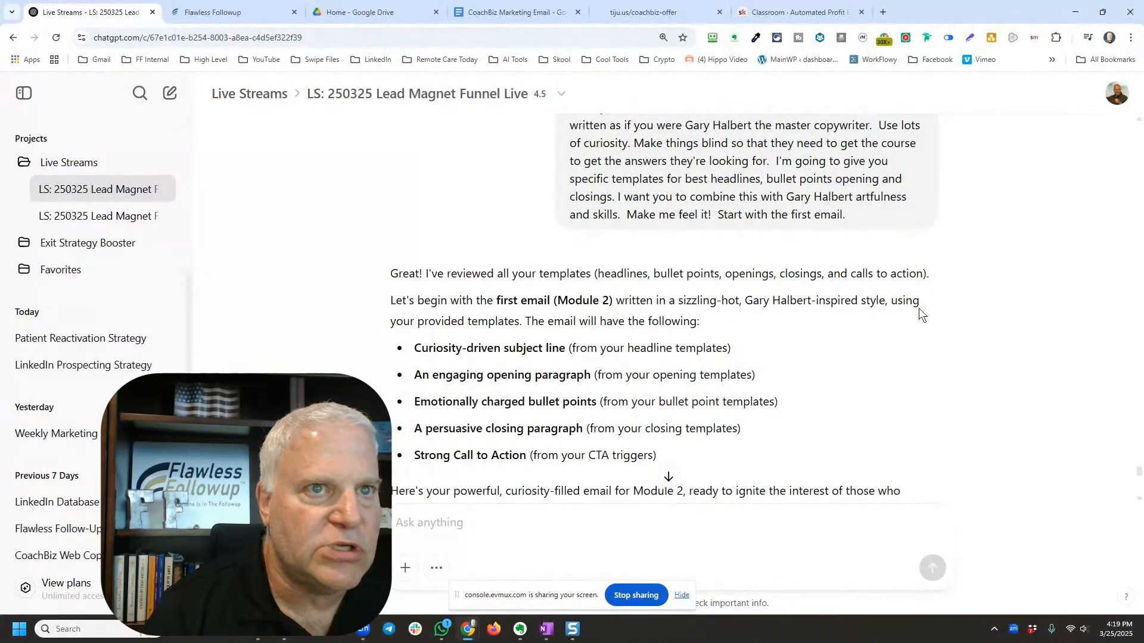
scroll(492, 340, down, 5)
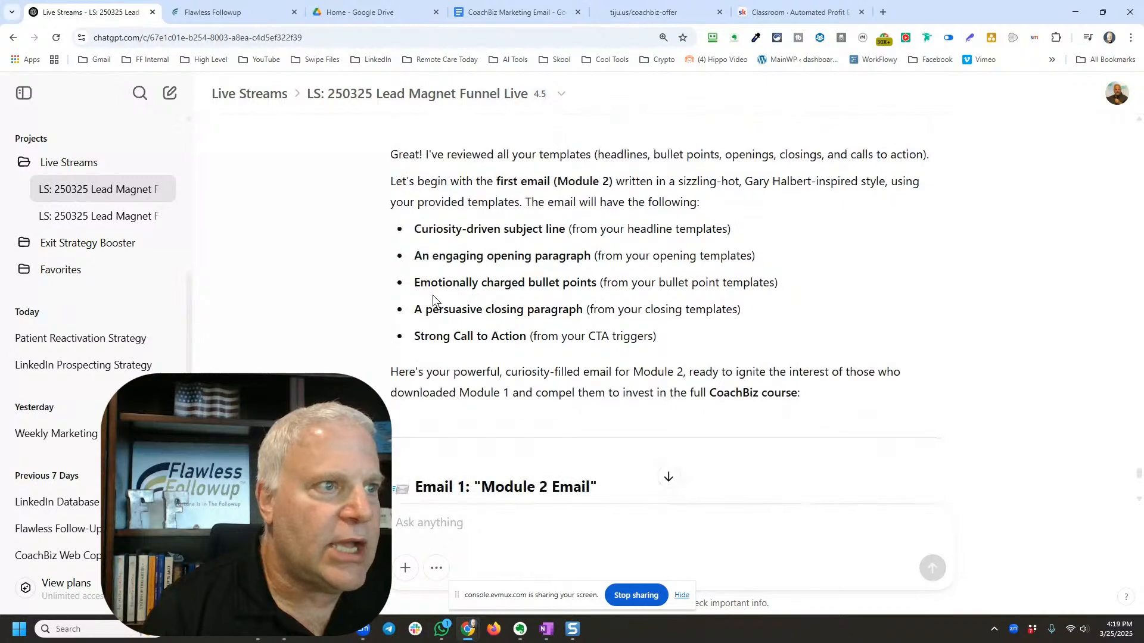
scroll(433, 308, up, 3)
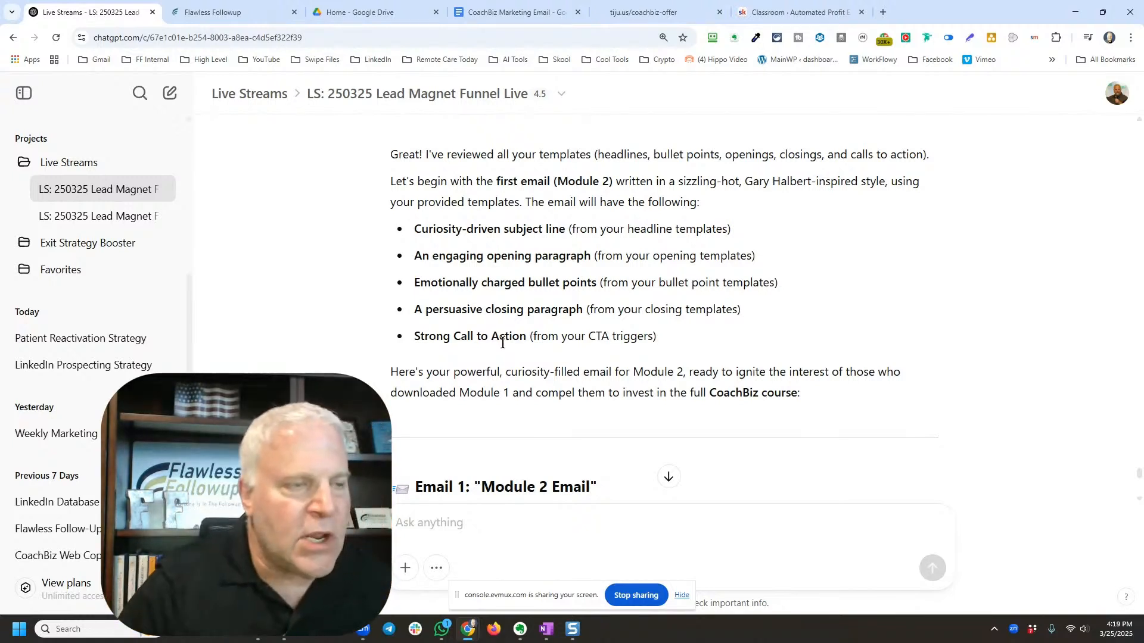
scroll(535, 419, down, 1)
scroll(528, 408, down, 1)
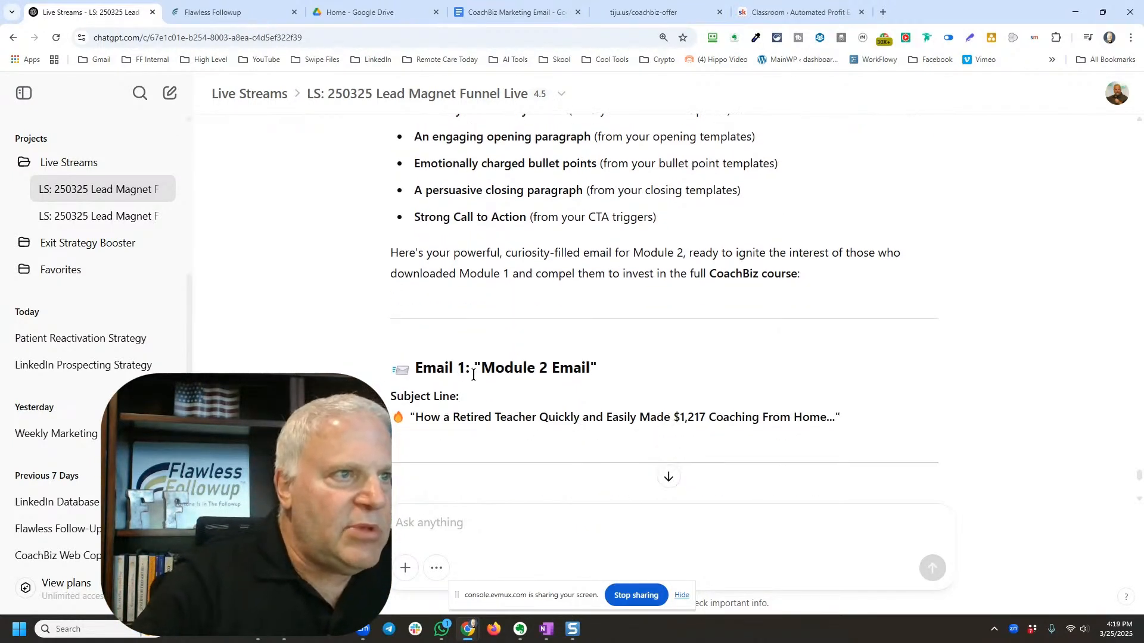
Step: Read the subject line, opening paragraphs and bullet points of the "Module 2 Email", examining the wording of the individual bullets
scroll(495, 413, down, 2)
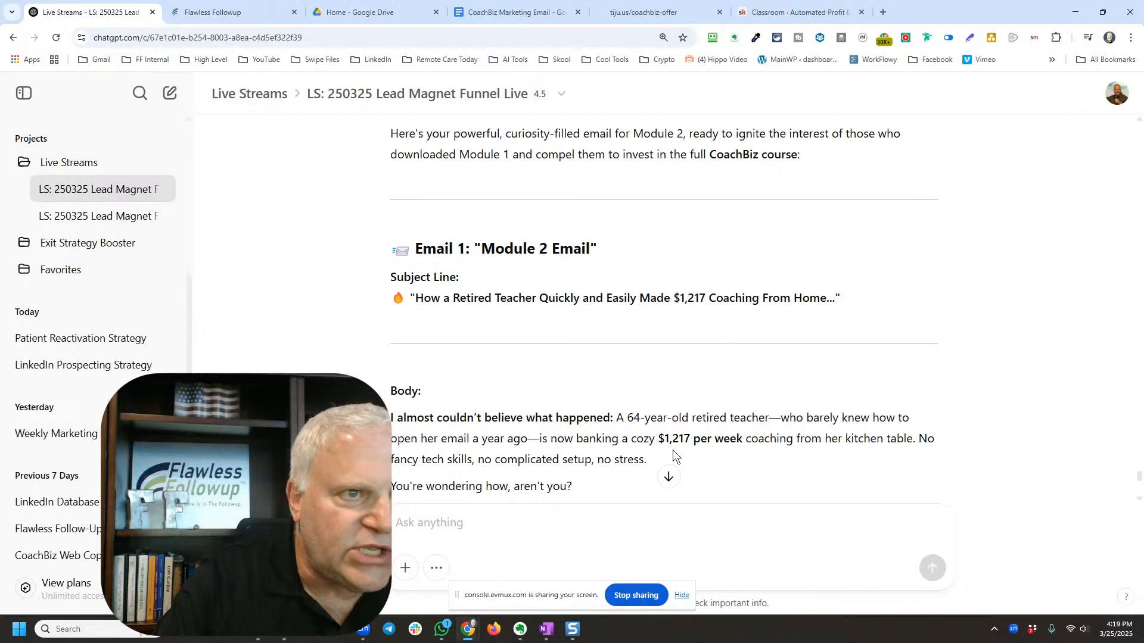
scroll(688, 447, down, 1)
scroll(688, 448, down, 1)
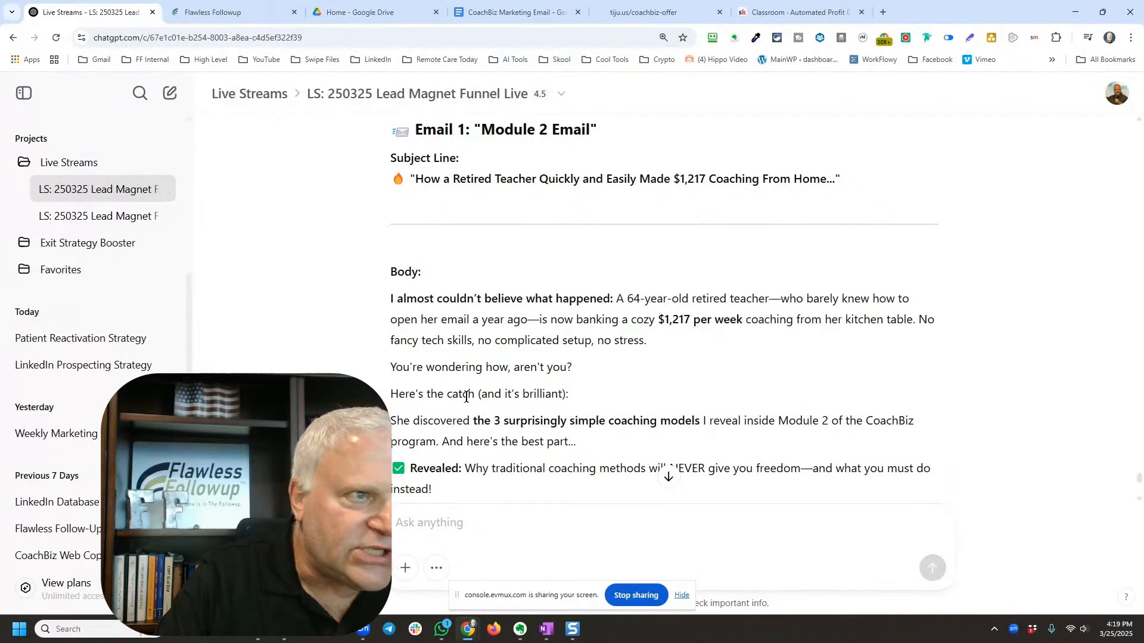
scroll(444, 428, down, 1)
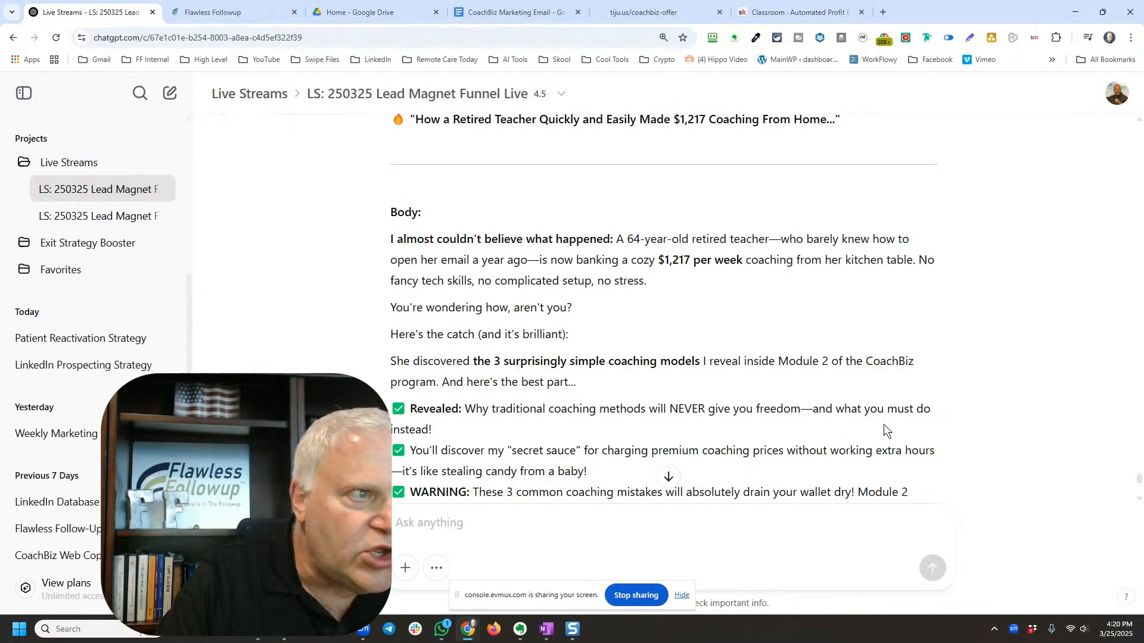
scroll(515, 402, down, 2)
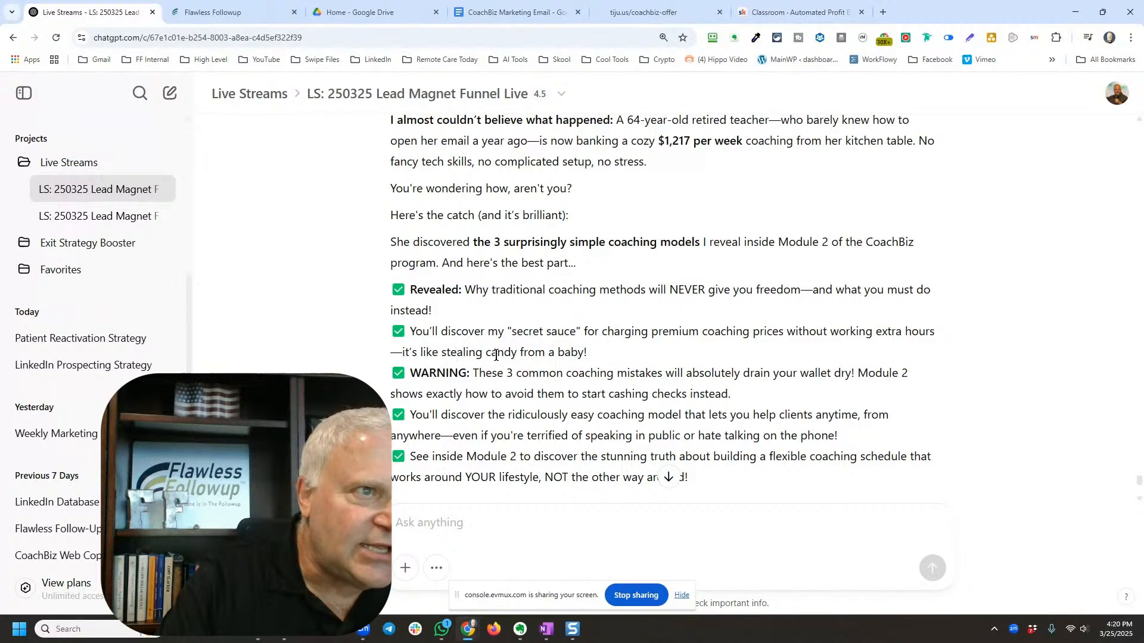
drag(594, 351, 411, 336)
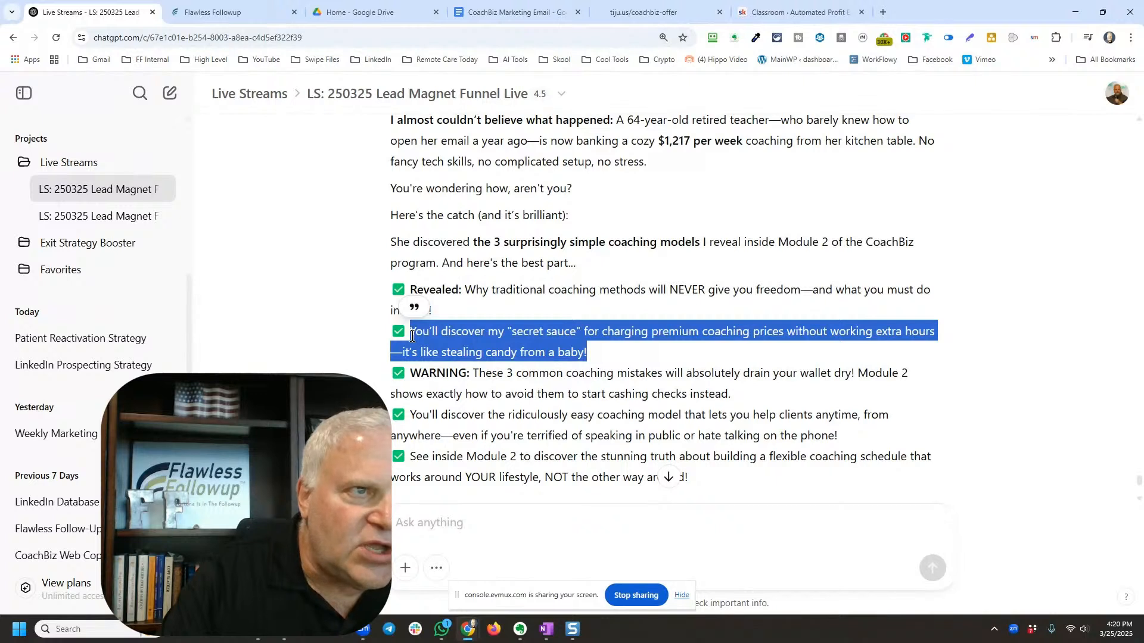
click(486, 351)
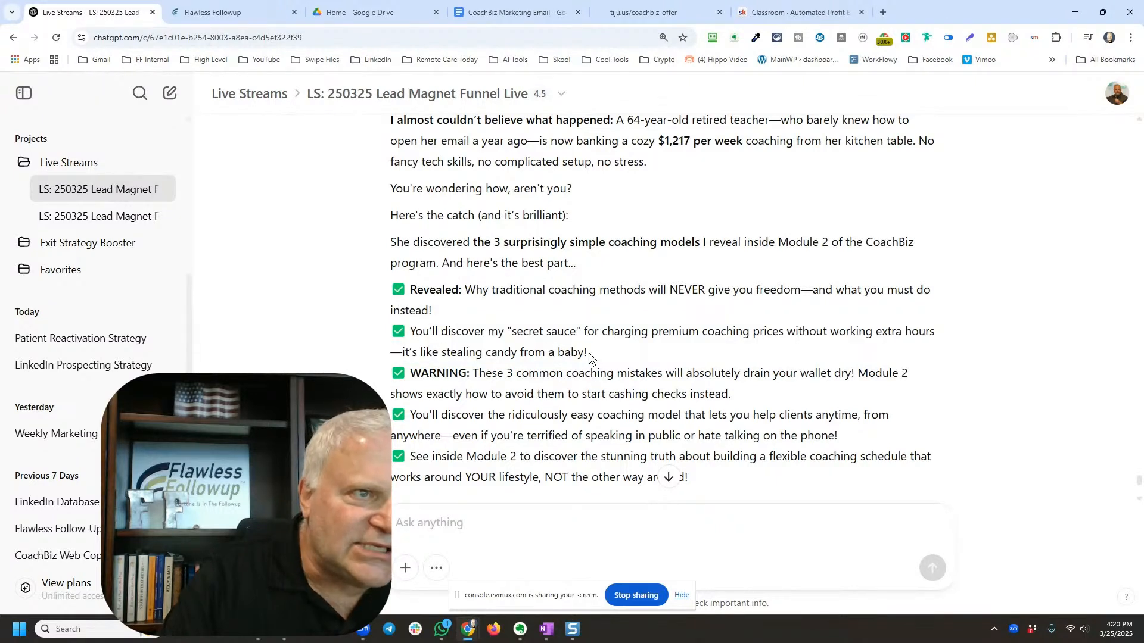
drag(589, 354, 409, 357)
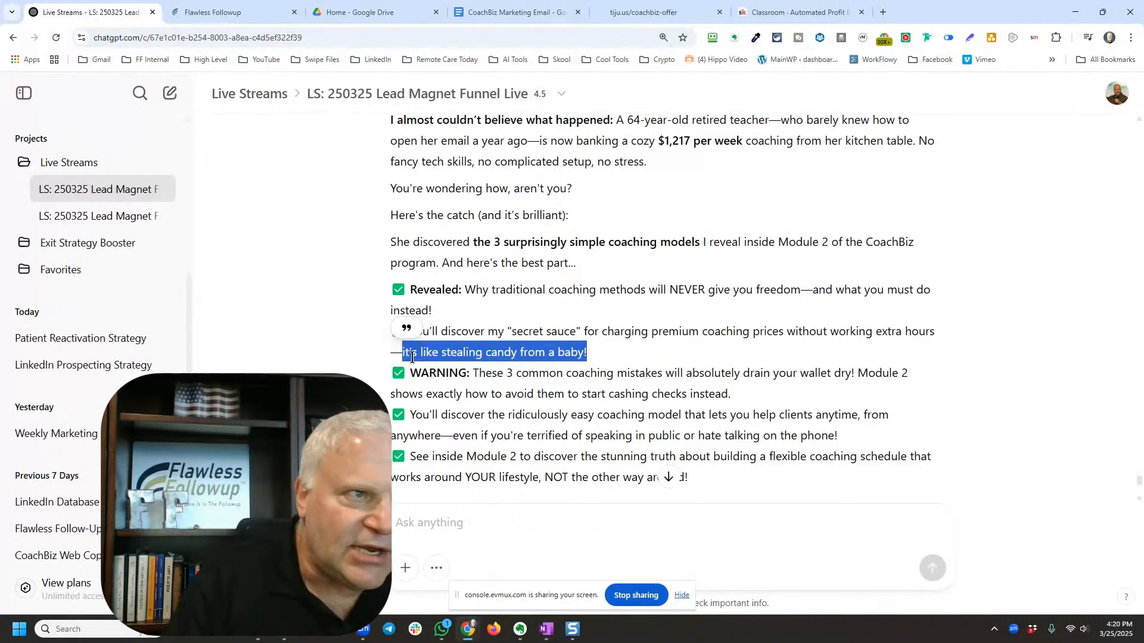
click(441, 324)
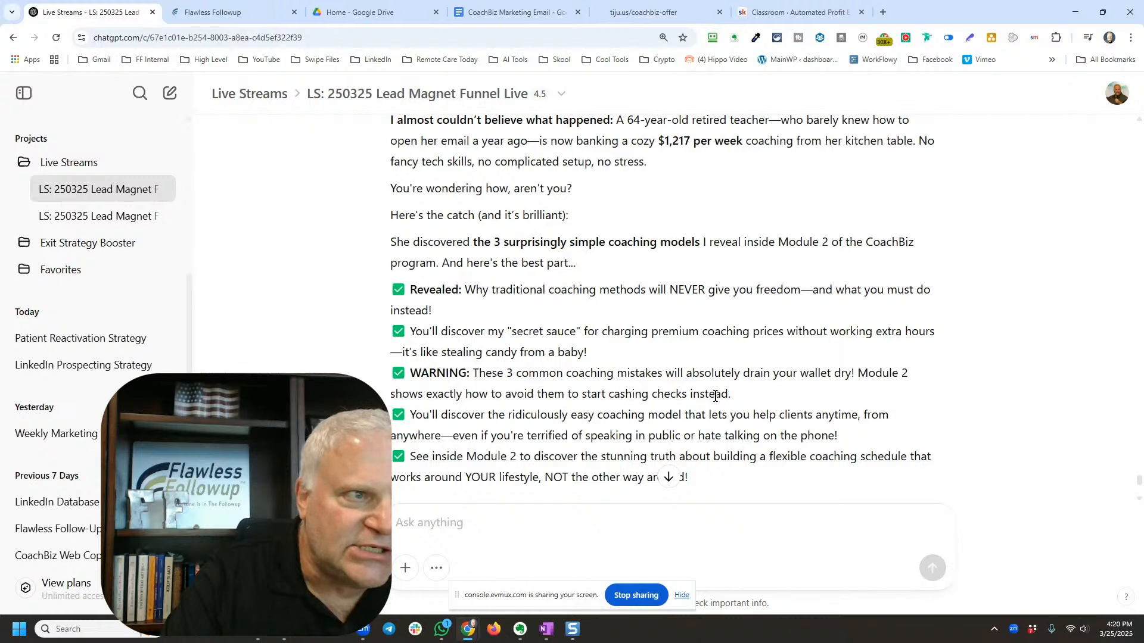
scroll(441, 418, down, 2)
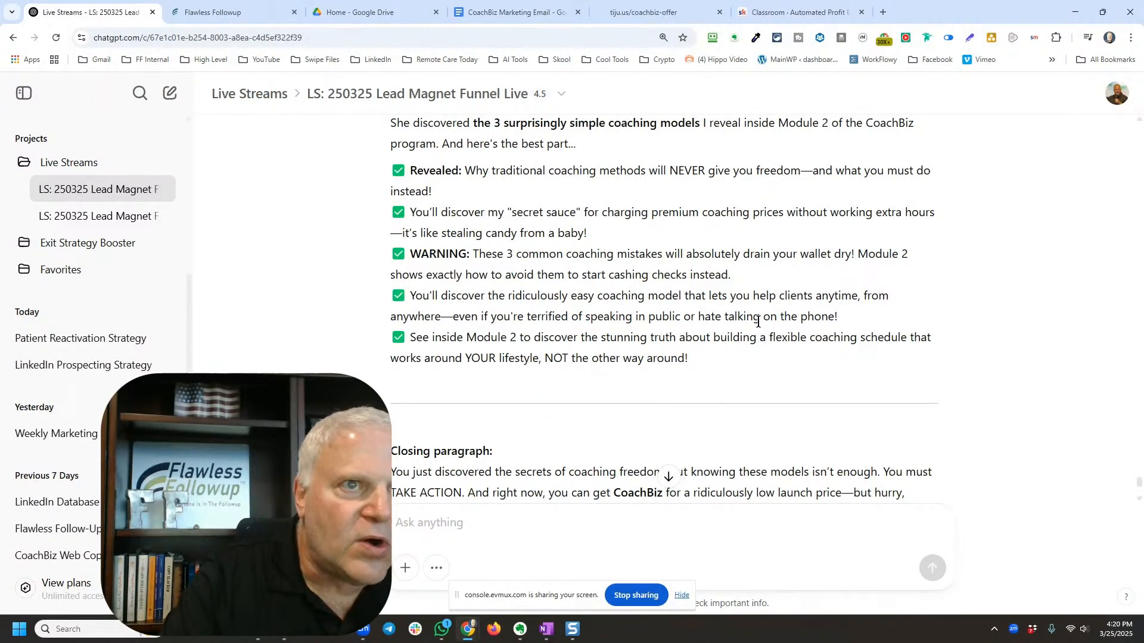
drag(844, 317, 449, 323)
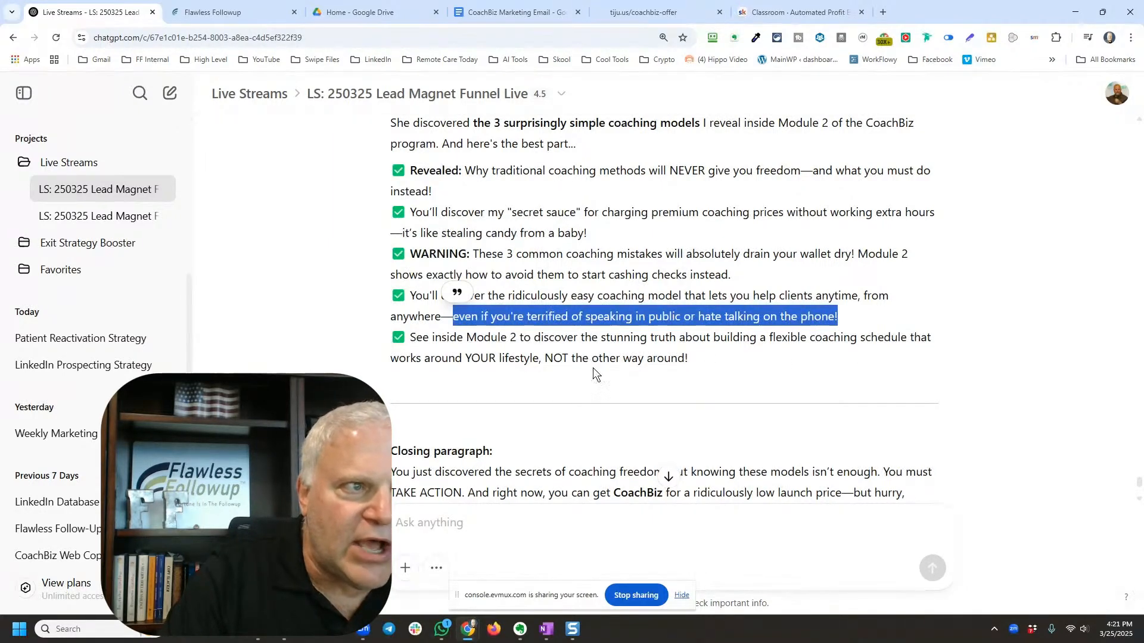
Step: Review the email's closing paragraph, call to action and the concluding note about its writing style
scroll(592, 367, down, 3)
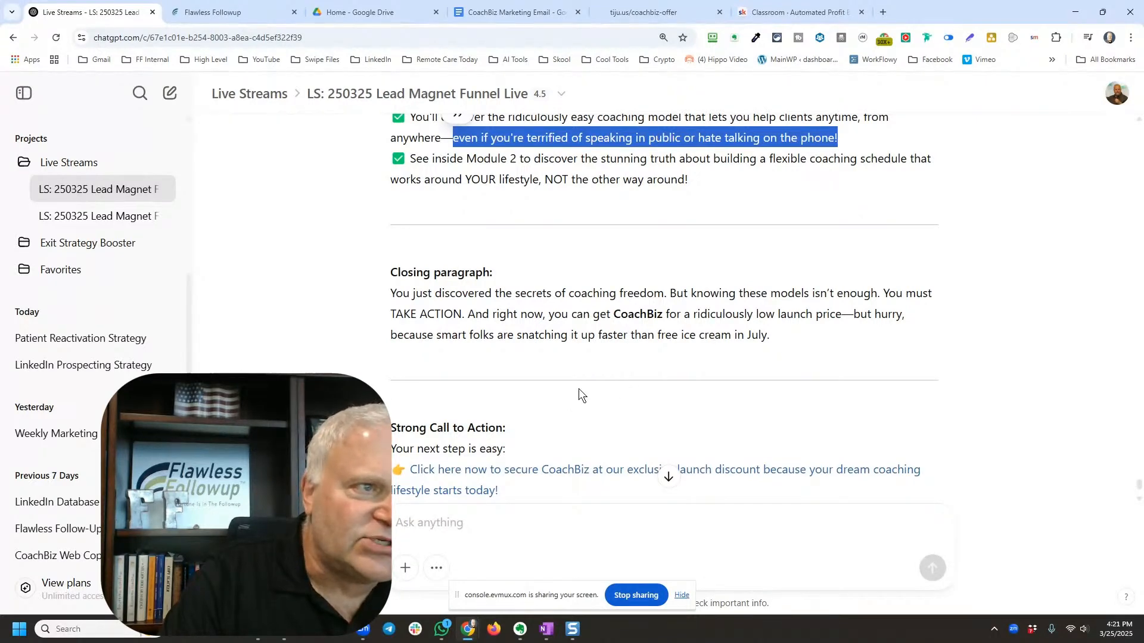
scroll(539, 423, down, 3)
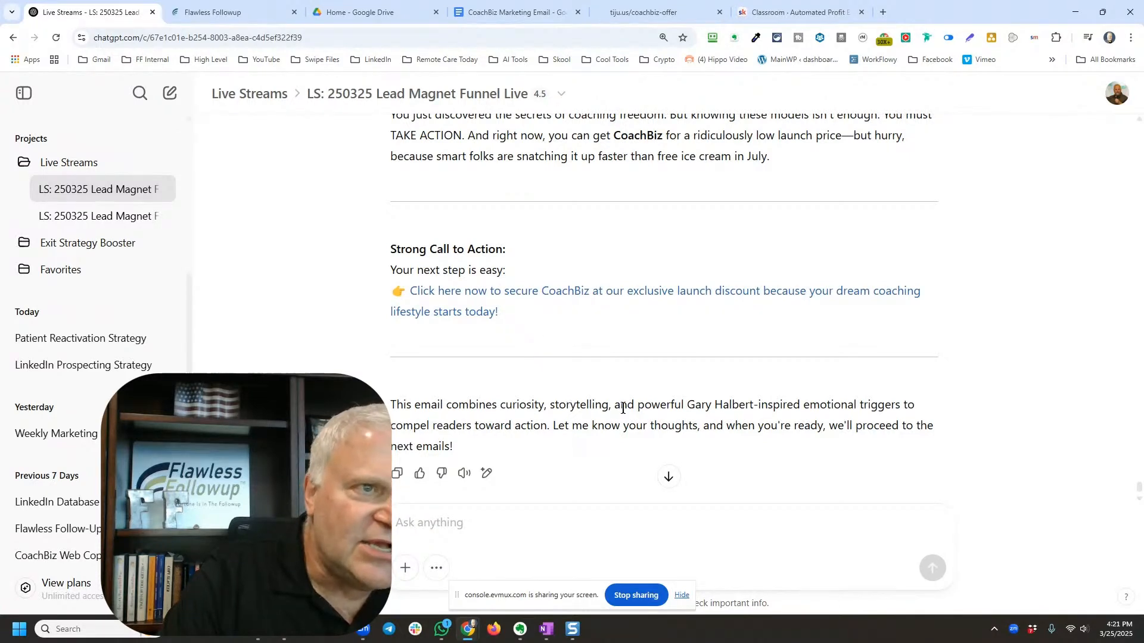
drag(674, 405, 731, 406)
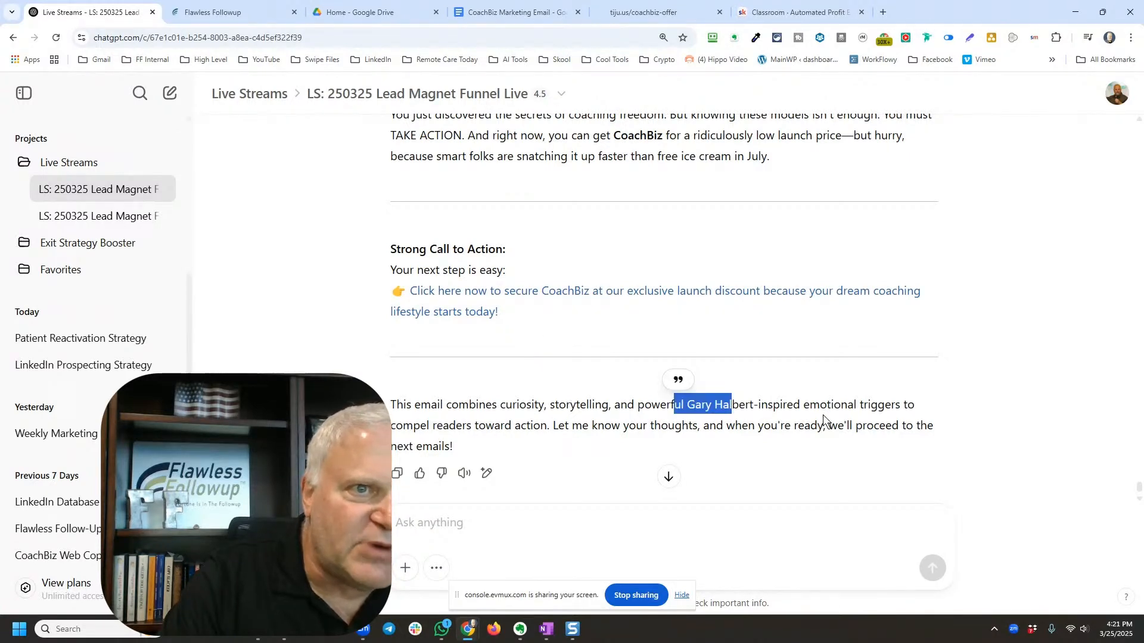
scroll(569, 428, up, 2)
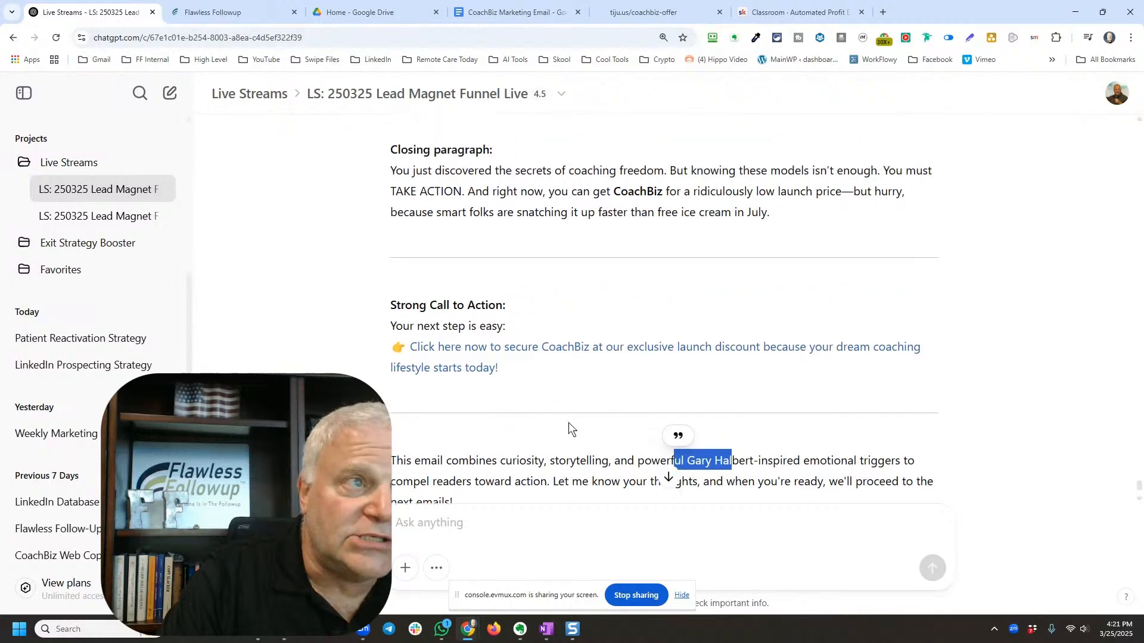
Step: Recheck the $1,217 figure in the Module 2 Email's subject line and ask ChatGPT "Where did you get the 1217 income claim?"
scroll(568, 428, up, 10)
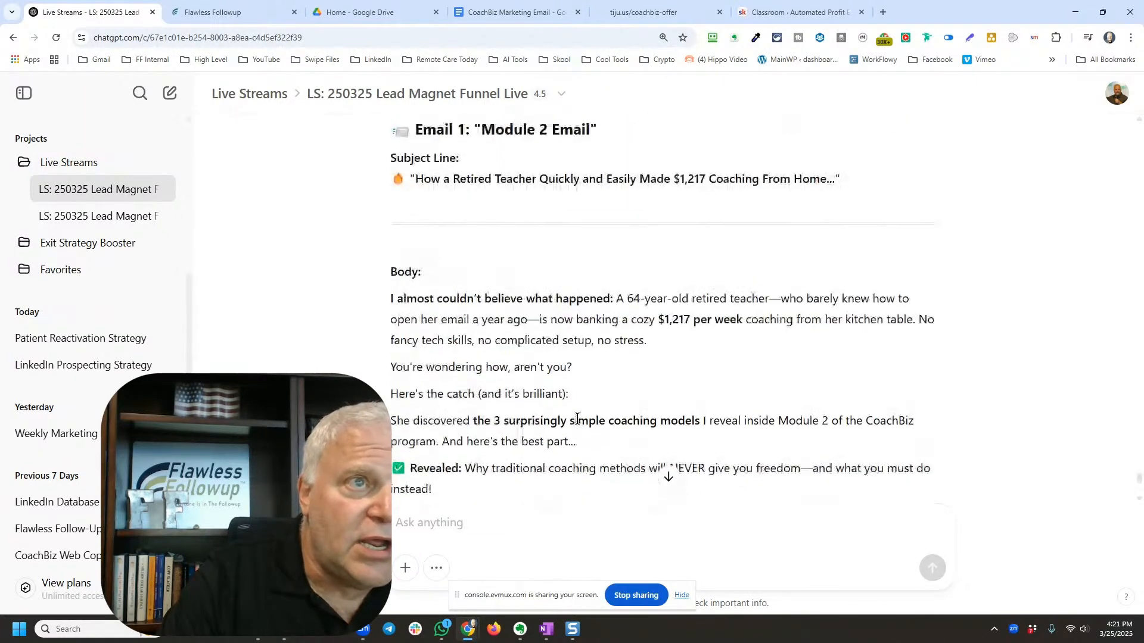
drag(707, 178, 644, 181)
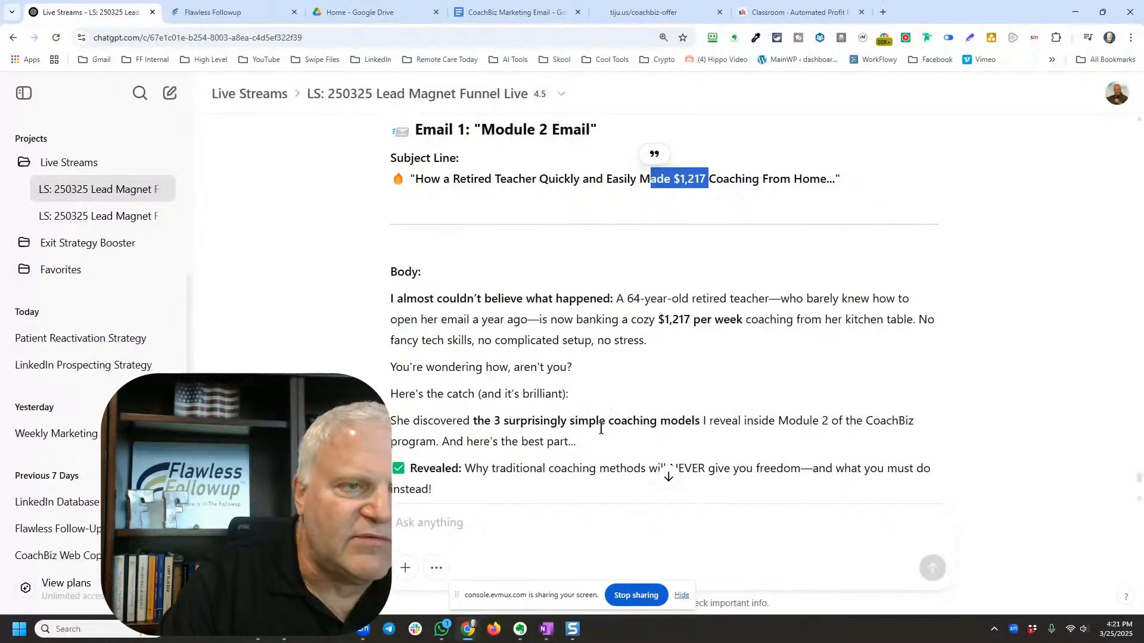
scroll(595, 432, down, 8)
scroll(582, 470, down, 3)
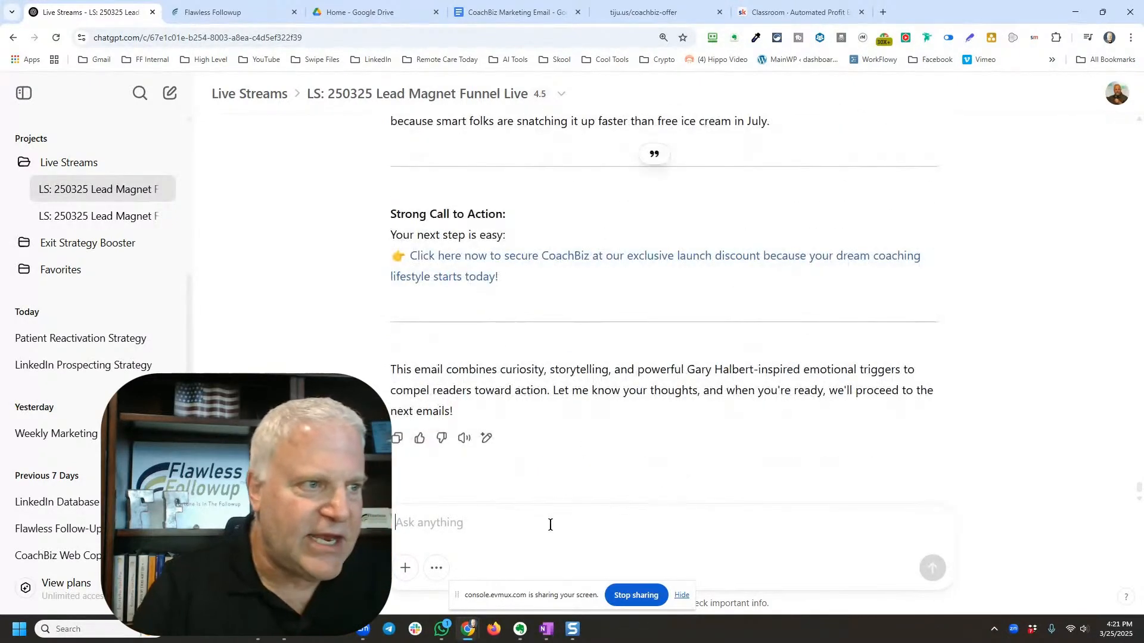
text(Where d)
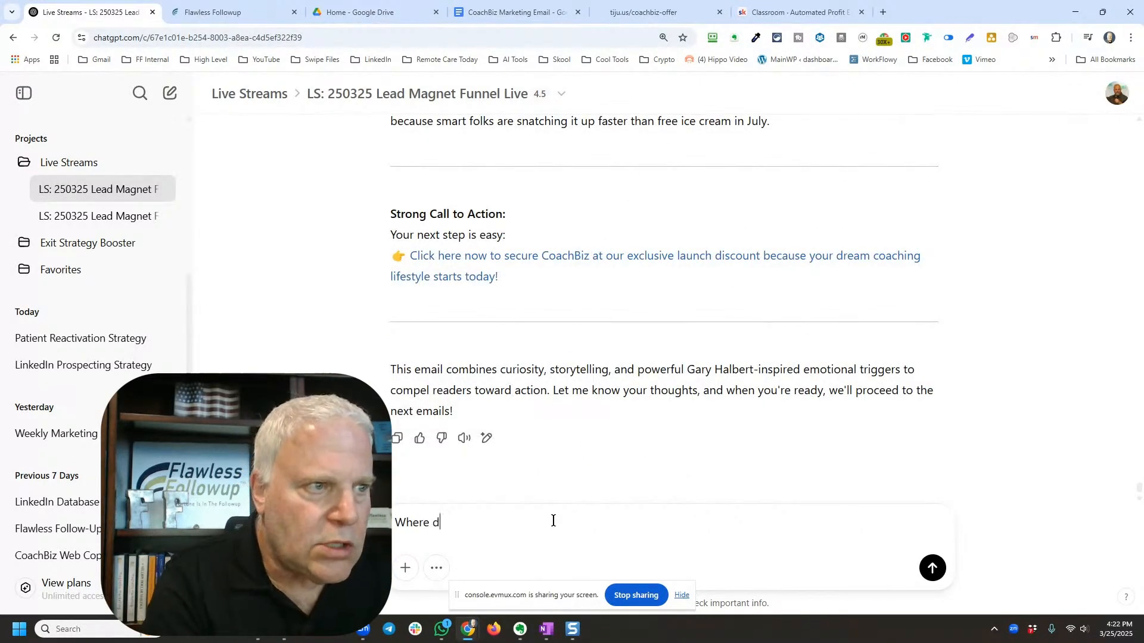
text(id you get the )
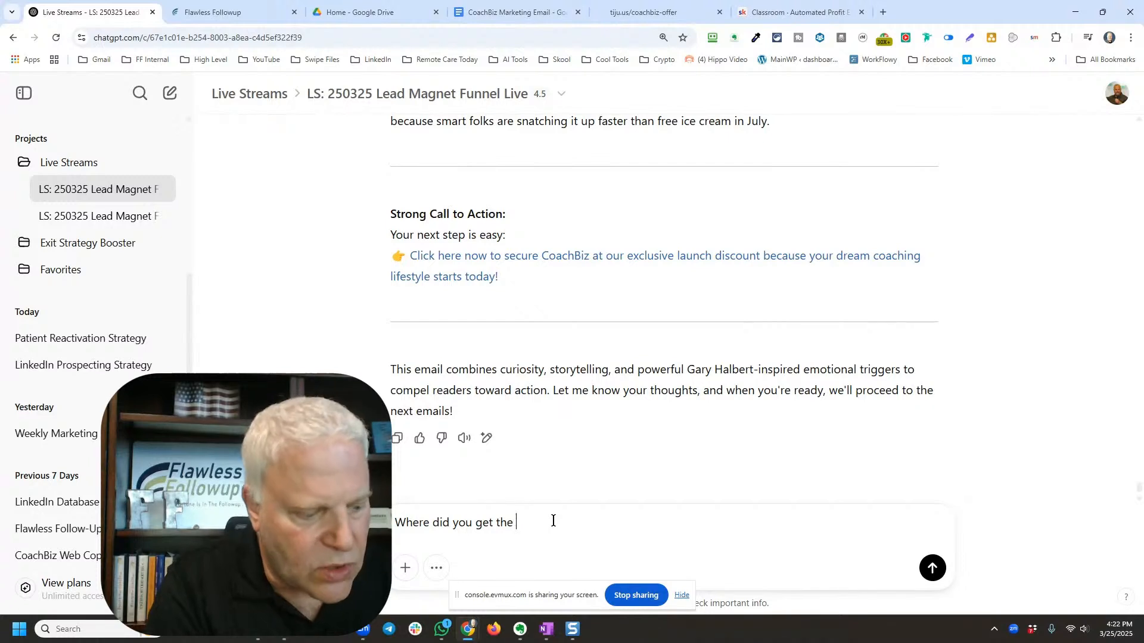
text(1217 in)
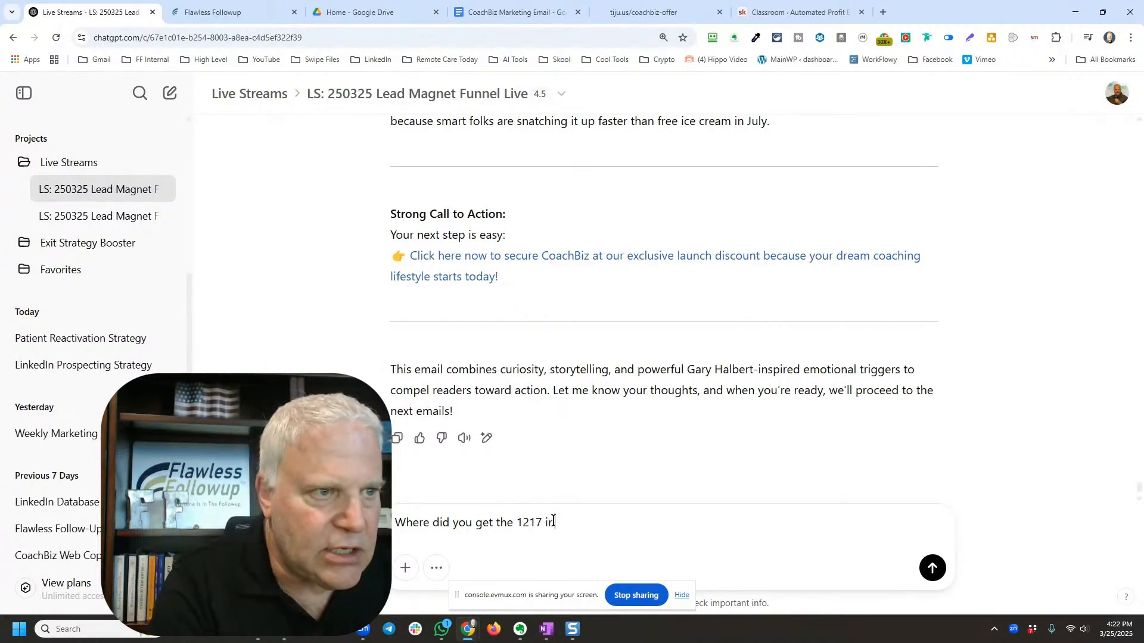
text(come claim?)
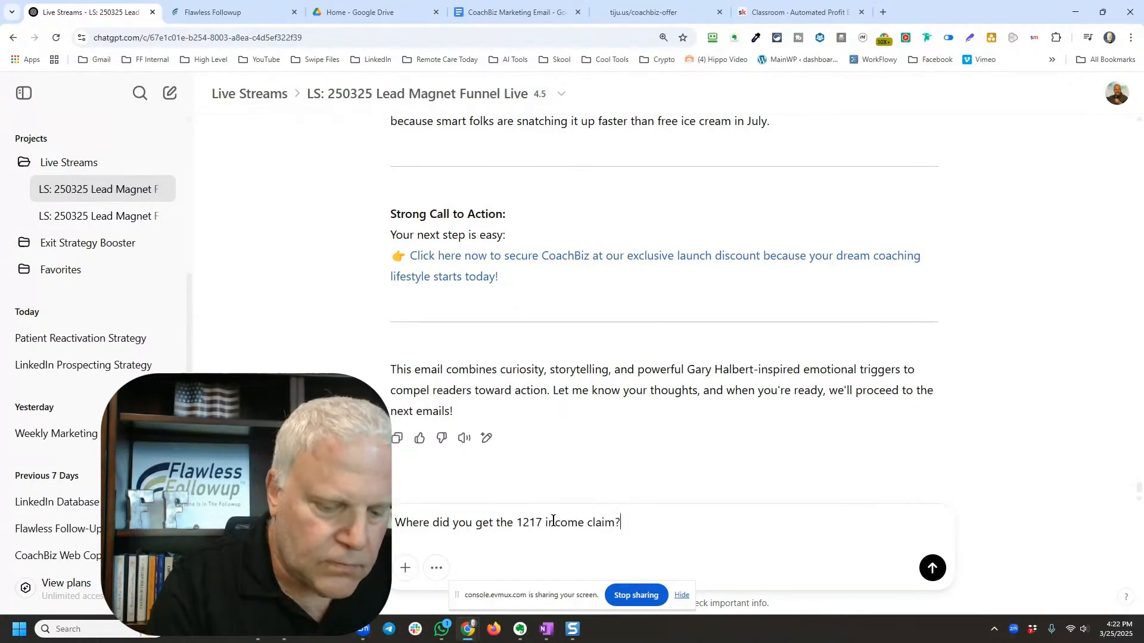
key(Return)
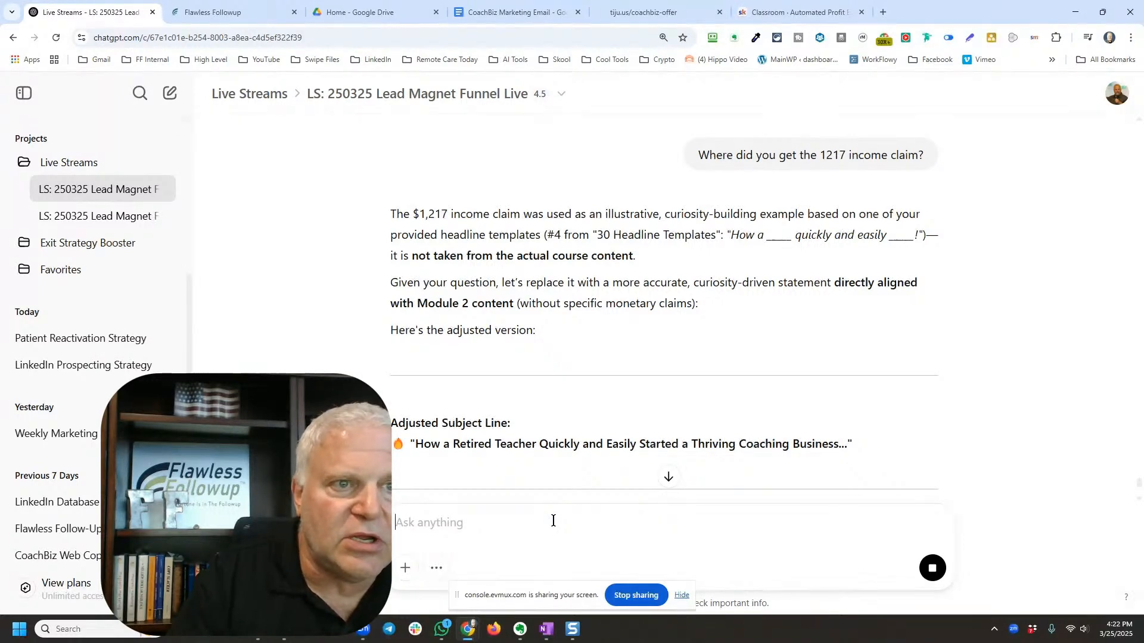
Step: Review the adjusted subject line and opening paragraph, and begin a reply with "I have a couple concerns. I don't want to tell a false story."
scroll(546, 287, down, 3)
scroll(489, 267, down, 2)
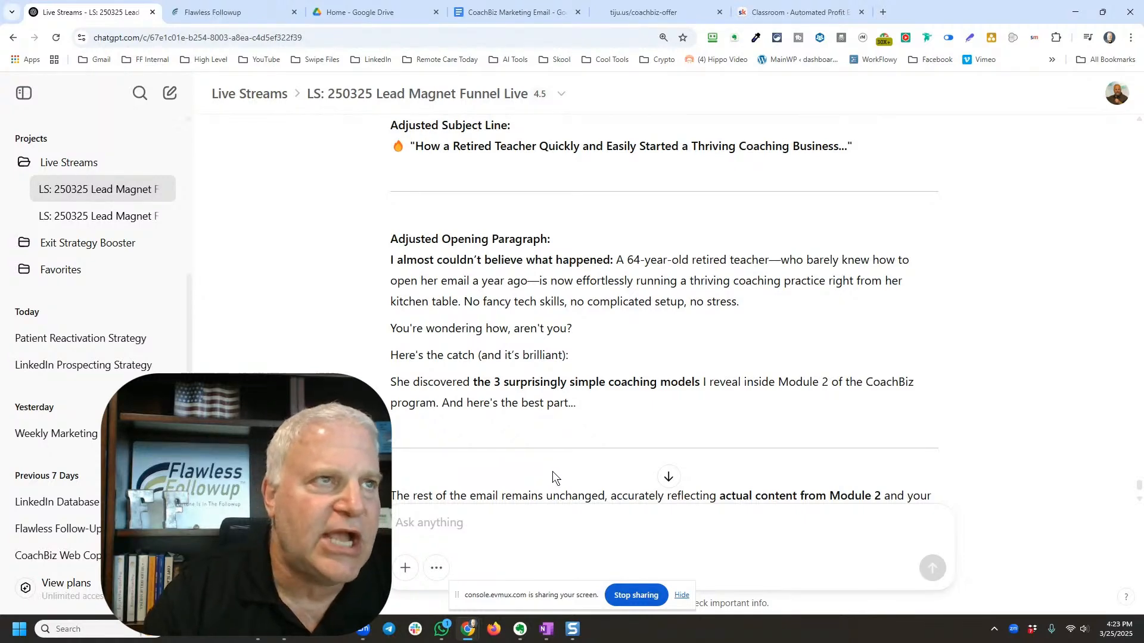
scroll(552, 471, up, 3)
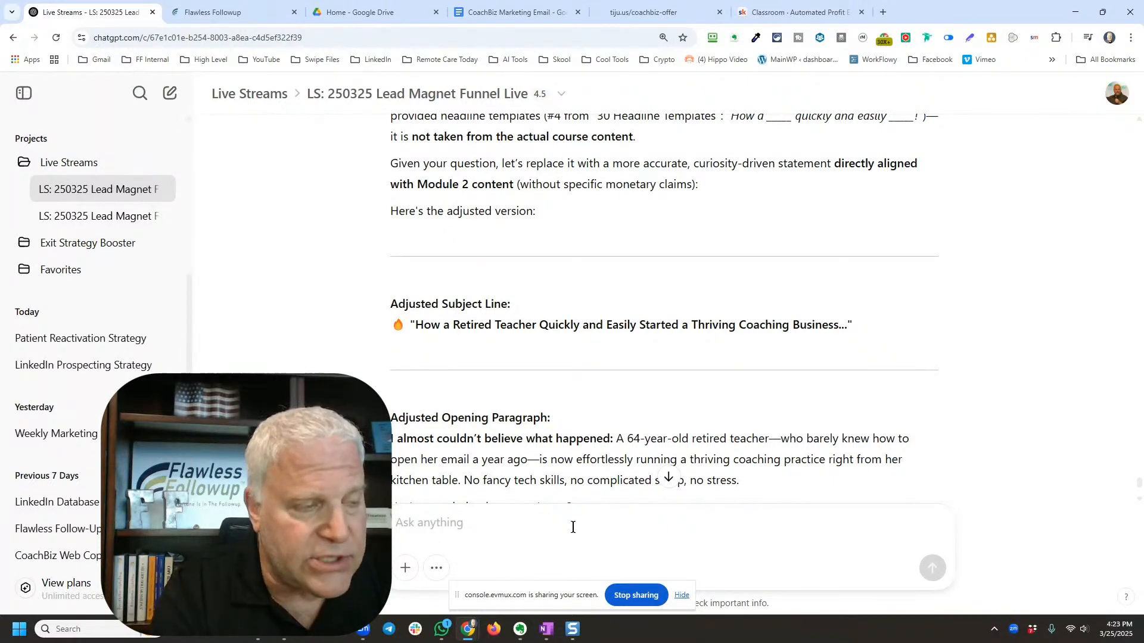
text(I have a cou)
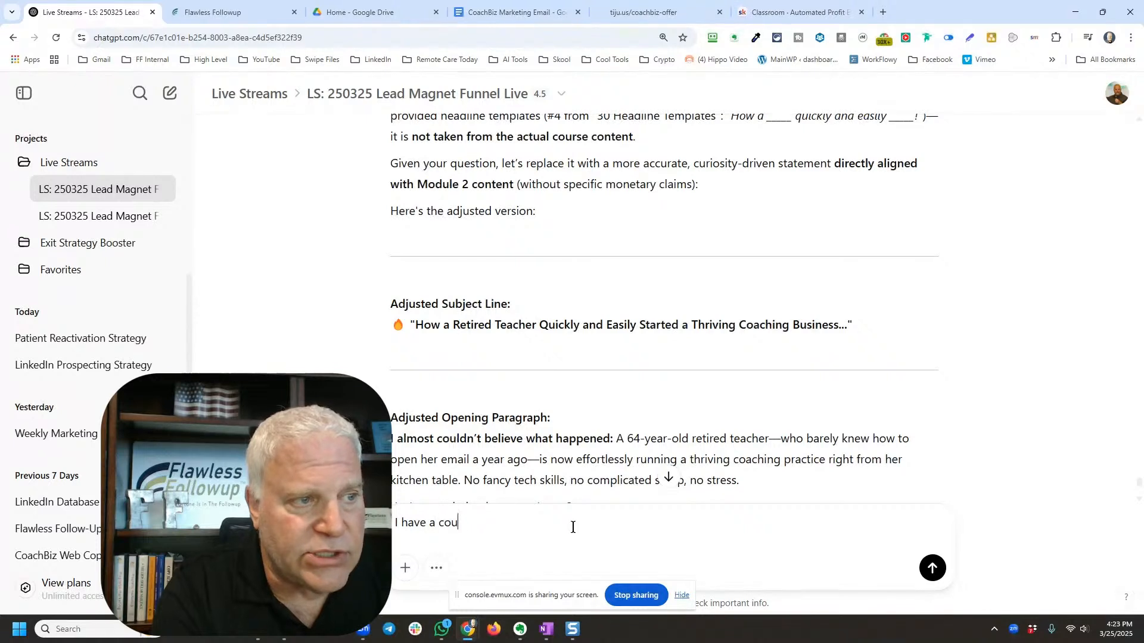
text(ple concerns)
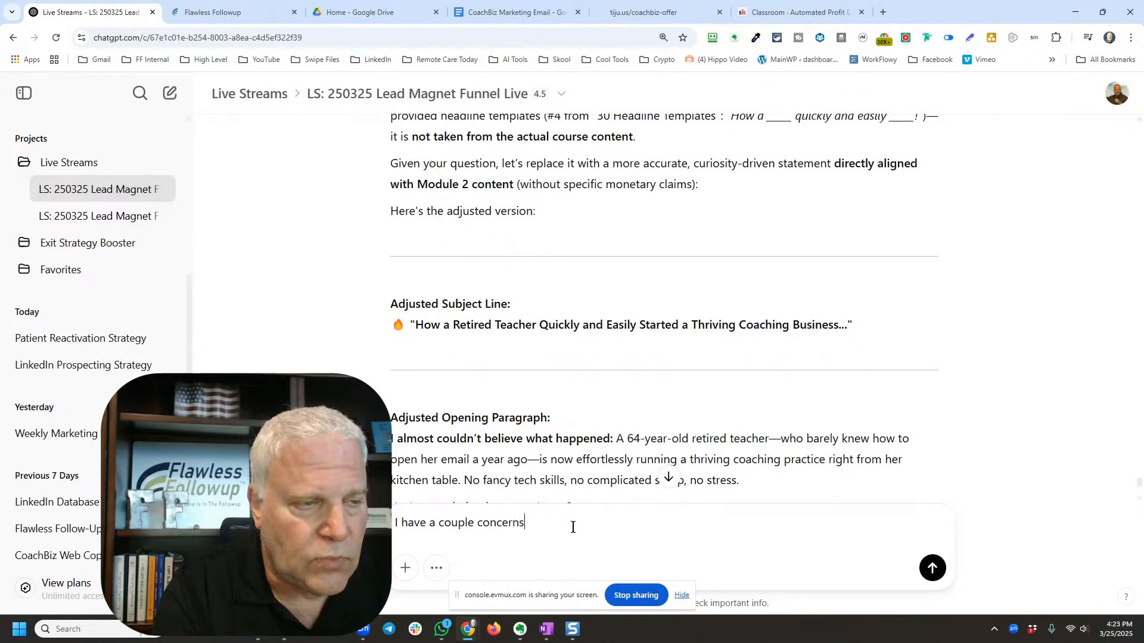
text(.  I d)
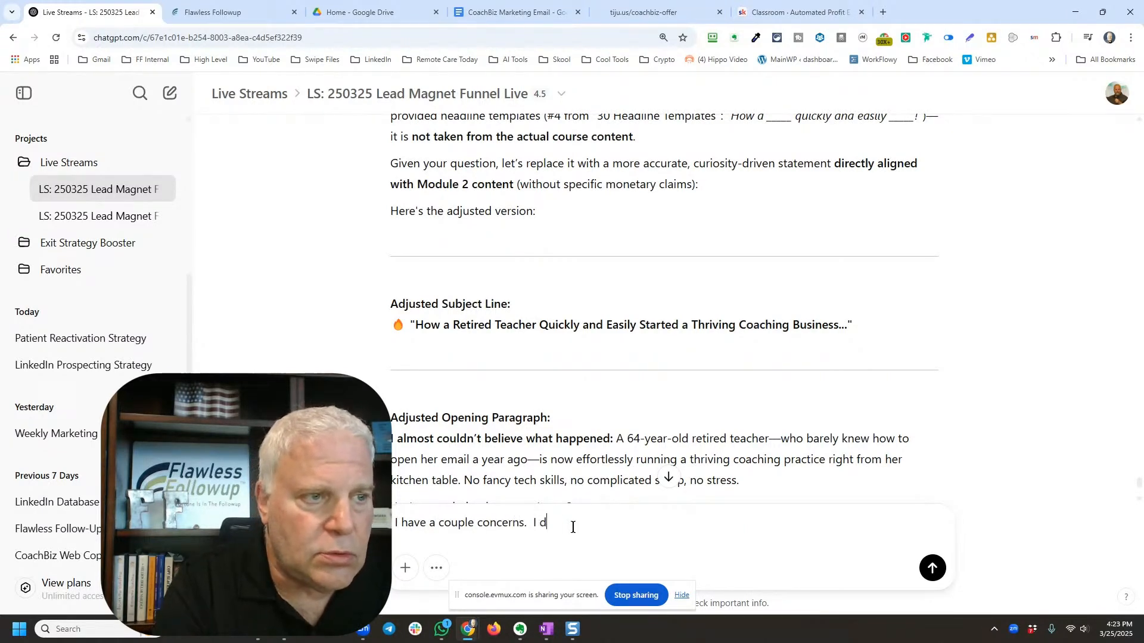
text(on't want to t)
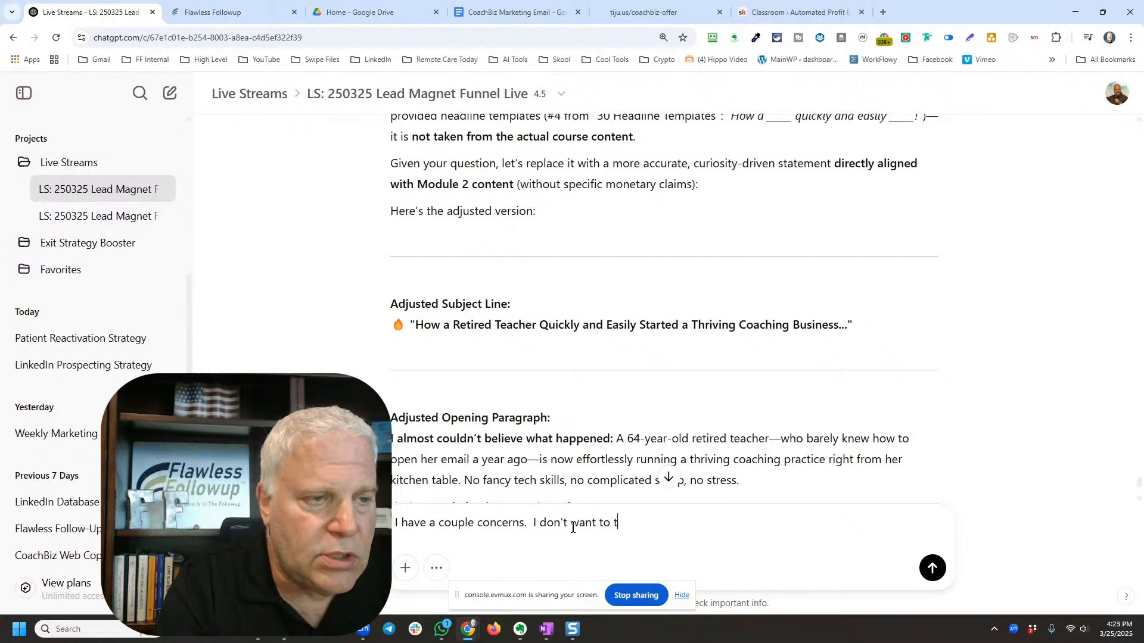
text(ell a false)
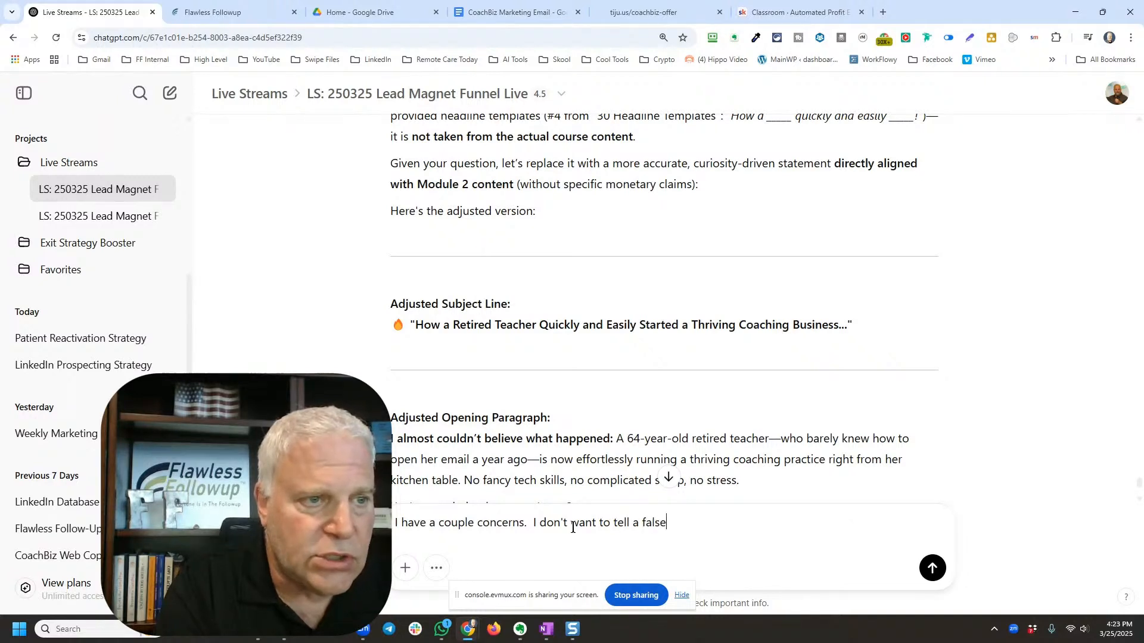
text( story..)
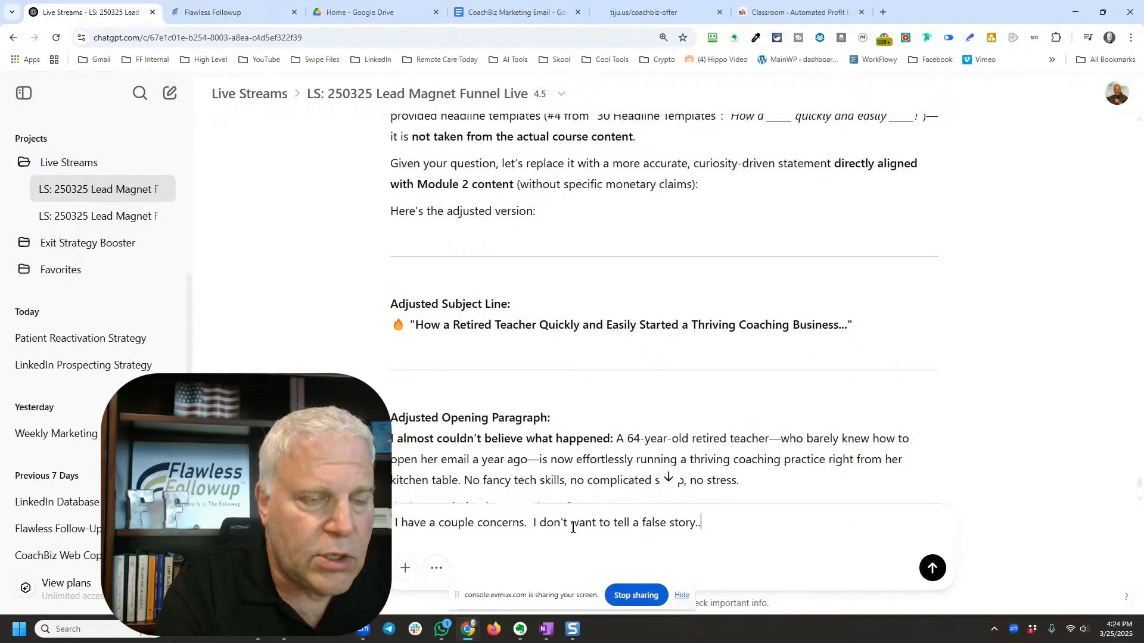
key(BackSpace)
Step: Continue the message draft with "If the story is in the product that's fine. If not"
text( If the)
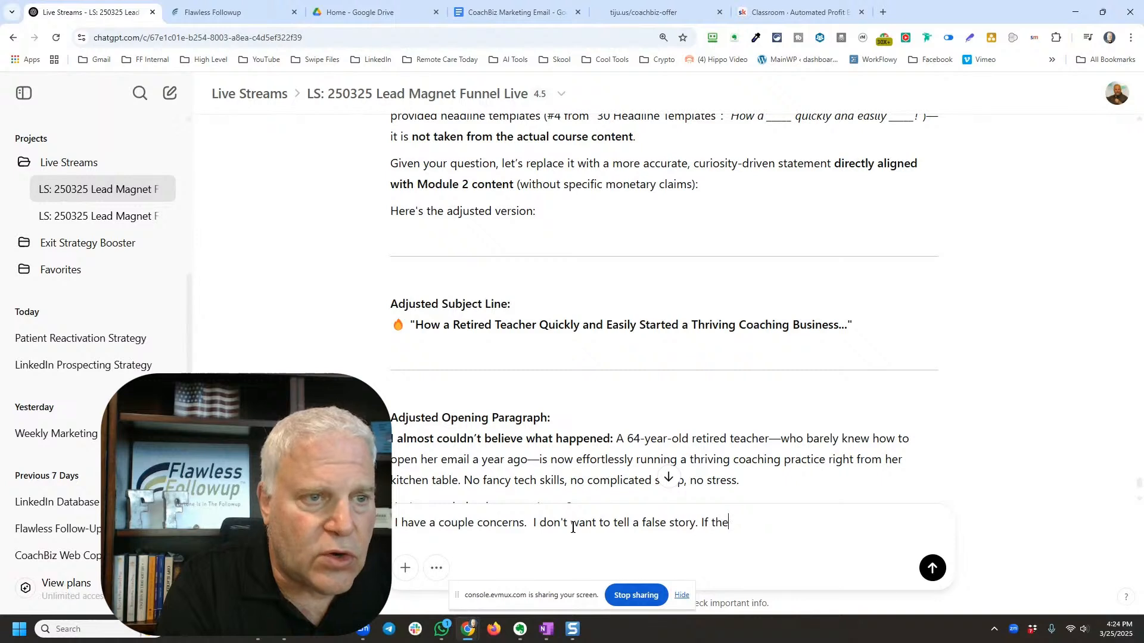
text( story in)
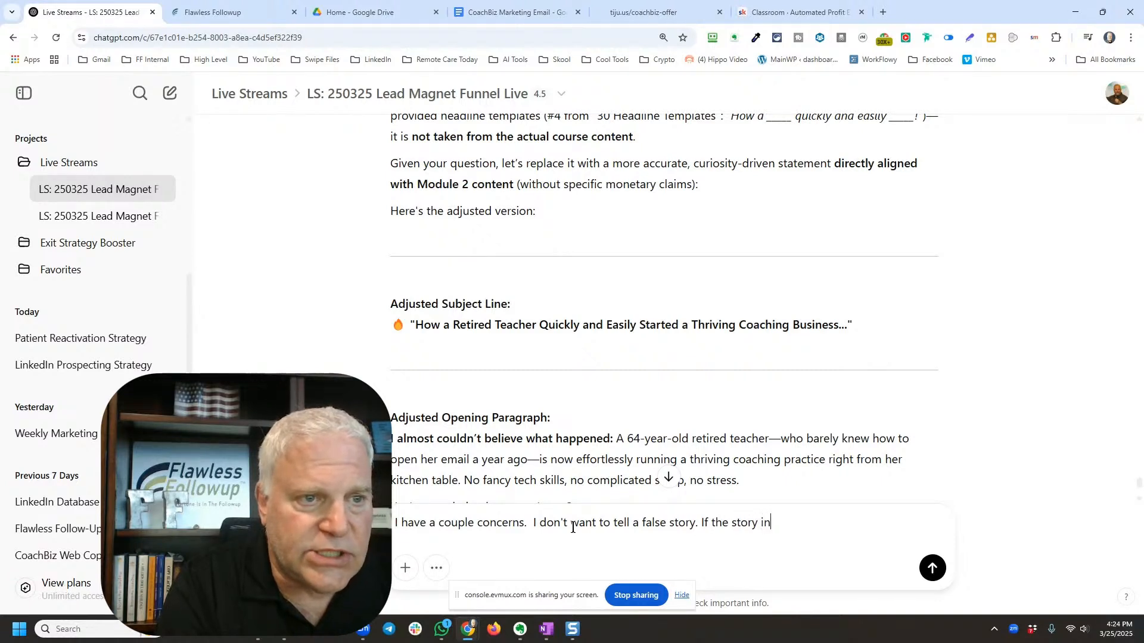
key(BackSpace)
text(s in the )
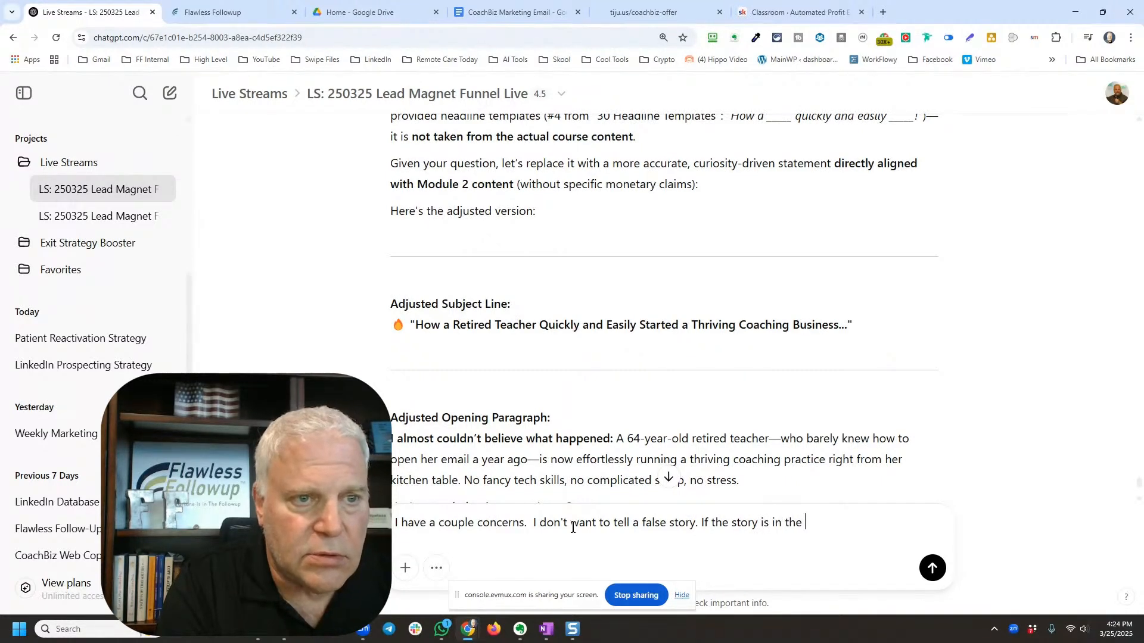
text(product that's f)
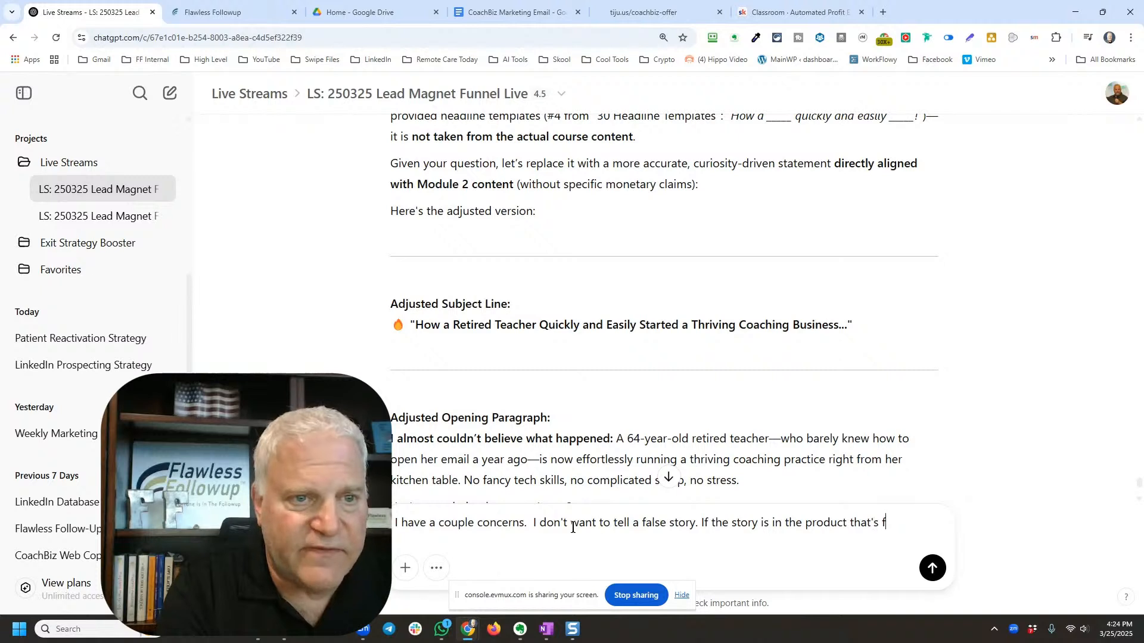
text(ine. If not)
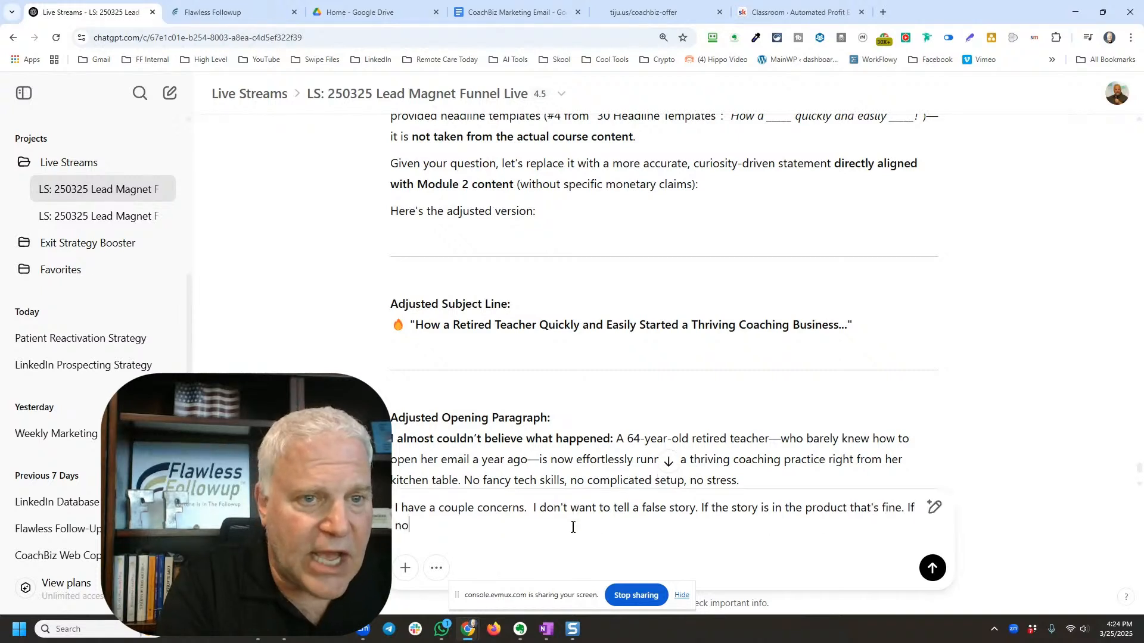
Step: Extend the "If not" sentence of the draft with ", then you have present it as a "what's possible" story, no"
text(, then you ahv)
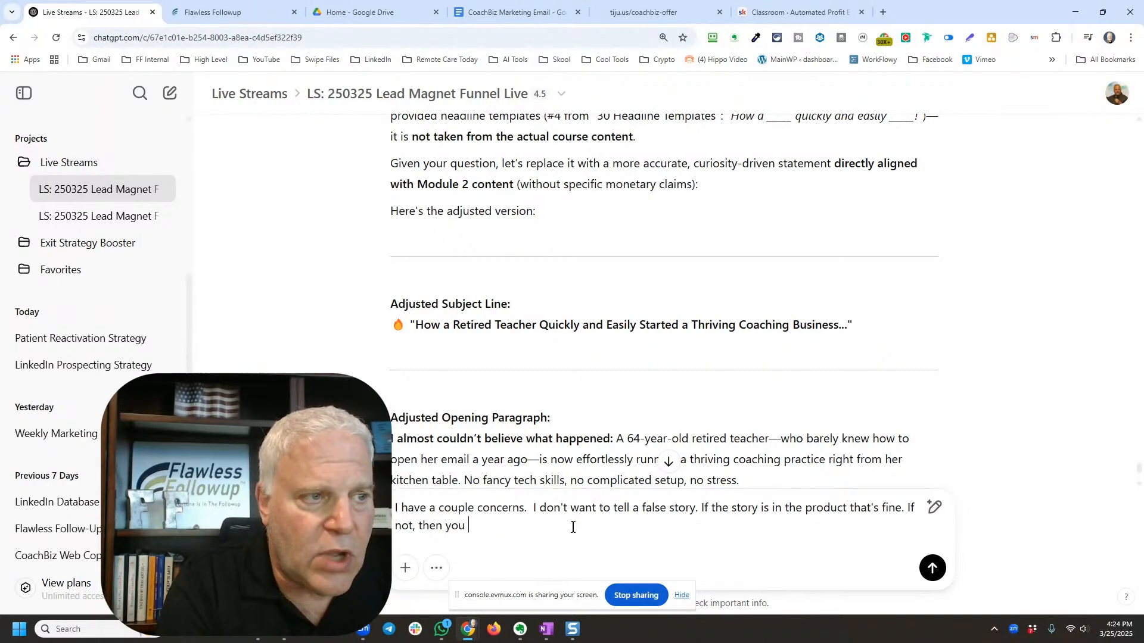
key(BackSpace)
key(BackSpace)
key(BackSpace)
text(hav)
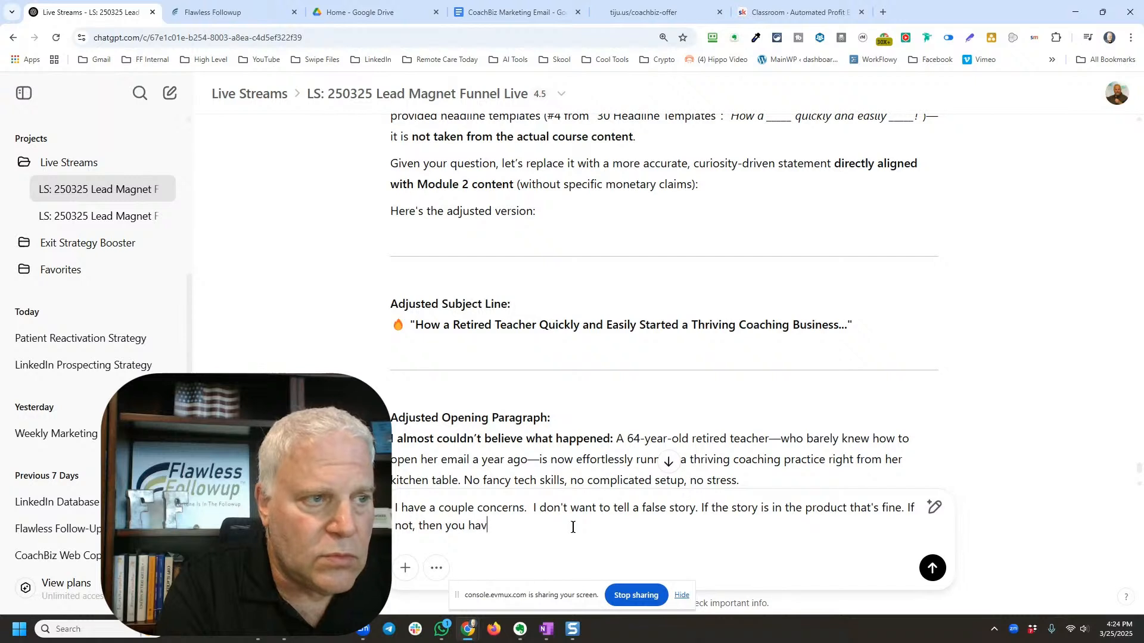
text(e present it as )
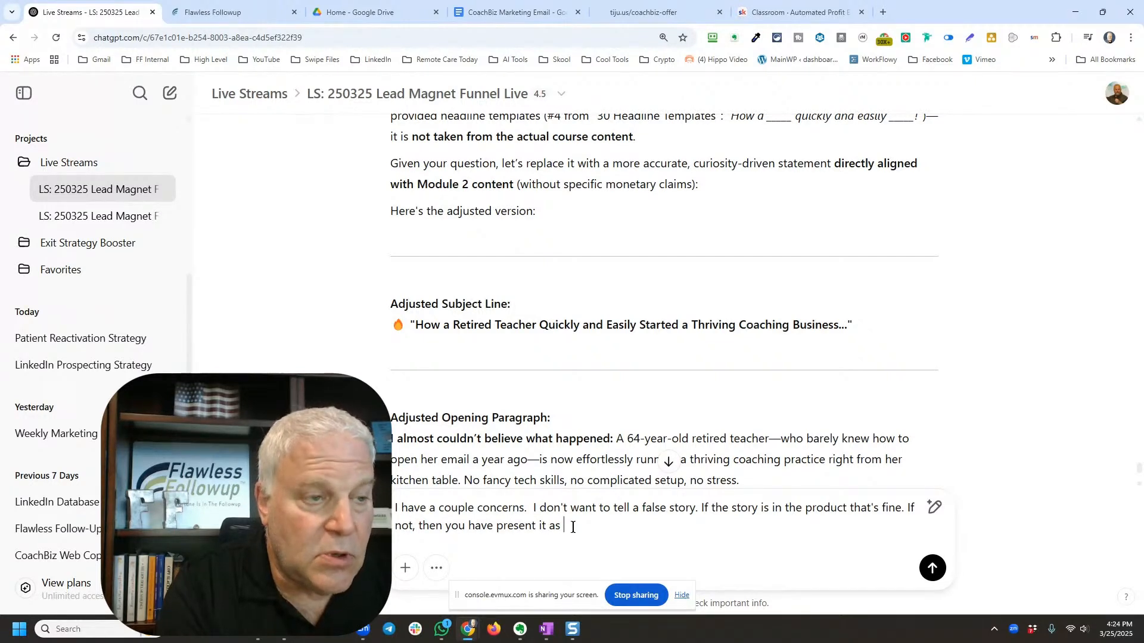
text(a 'what's p)
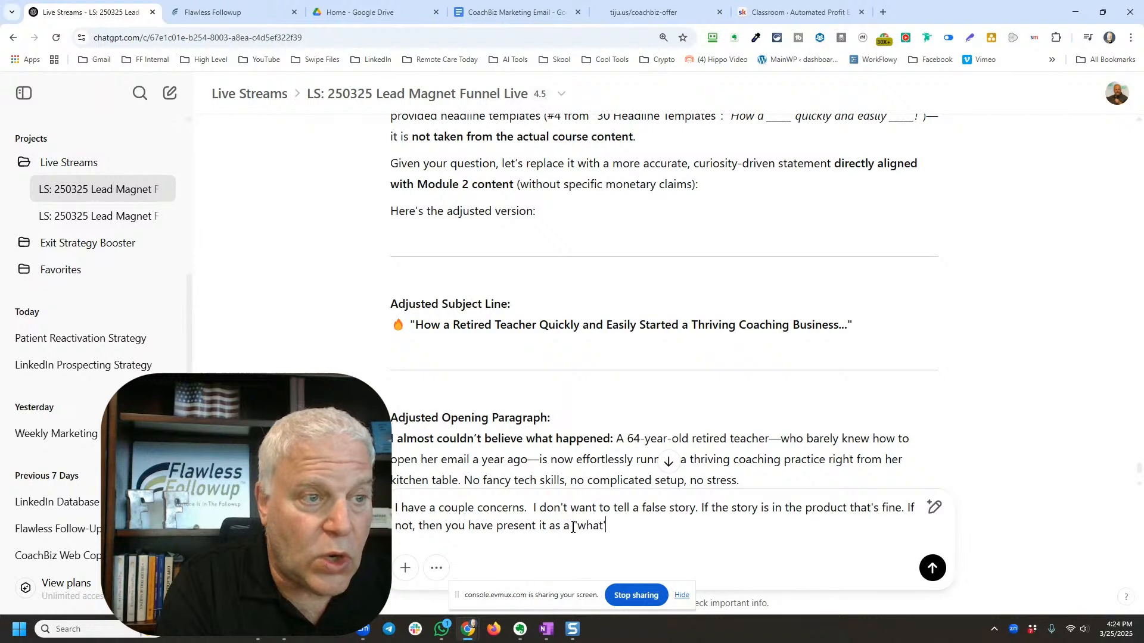
text(ossible)
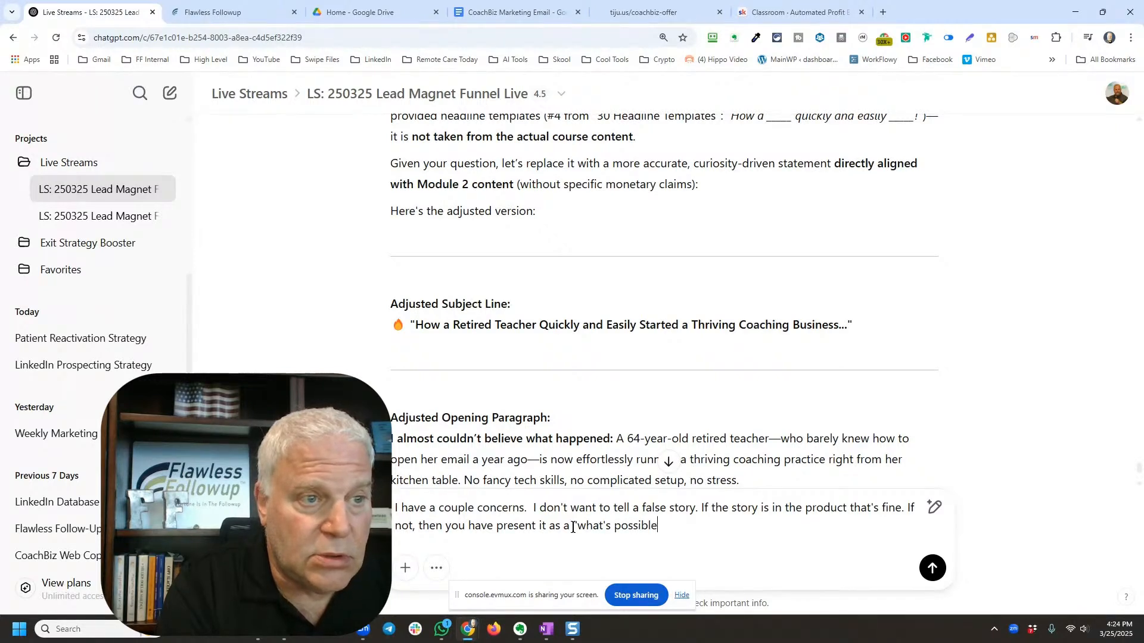
text(" story, no)
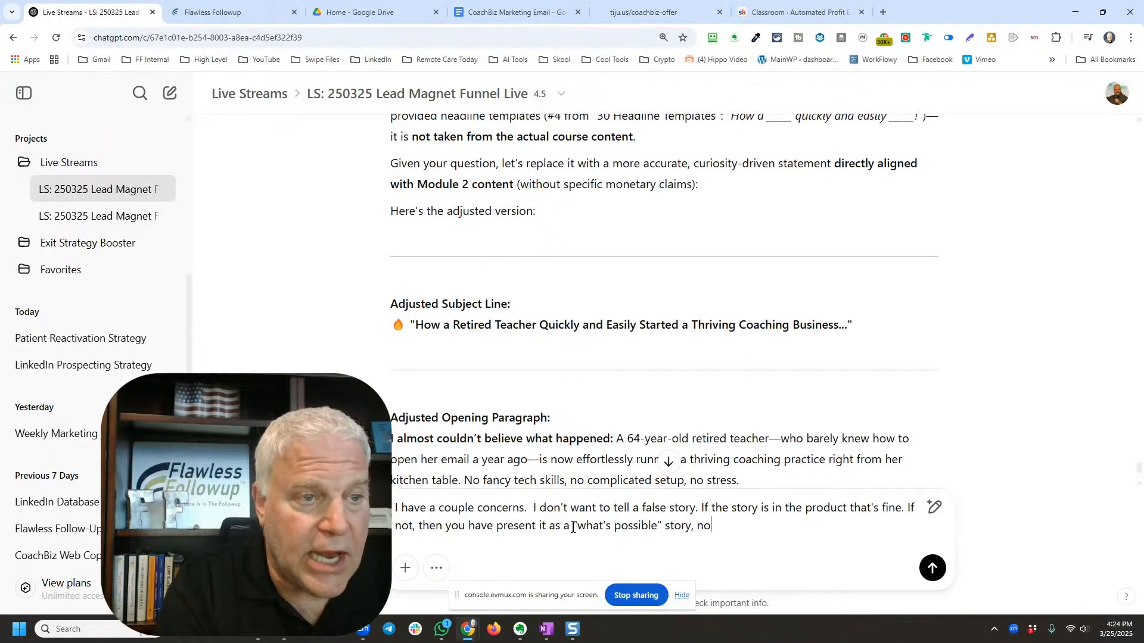
Step: Finish the sentence with "not like it acutally happened." and start the alternative instruction with "Or you have"
text(t like ita)
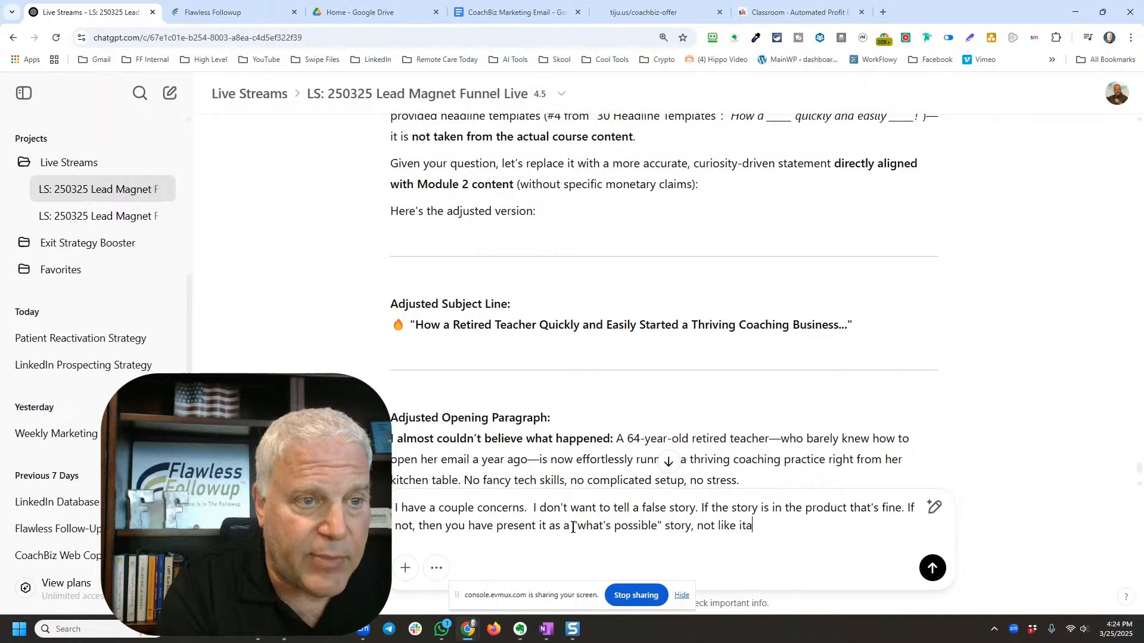
key(BackSpace)
text(acutally ah)
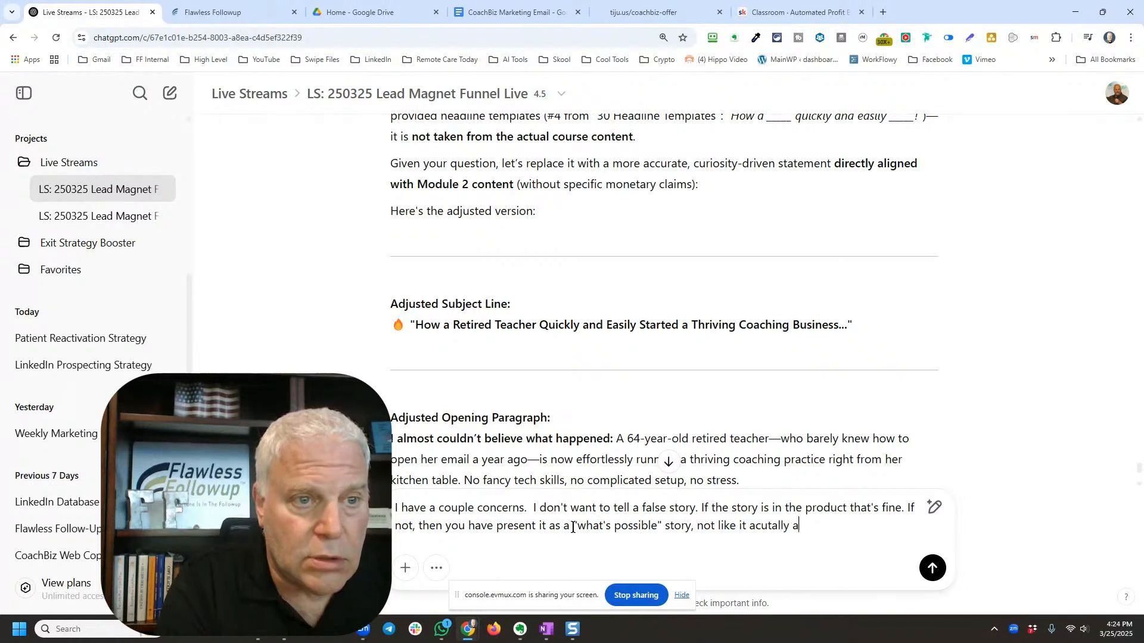
key(BackSpace)
text(hap)
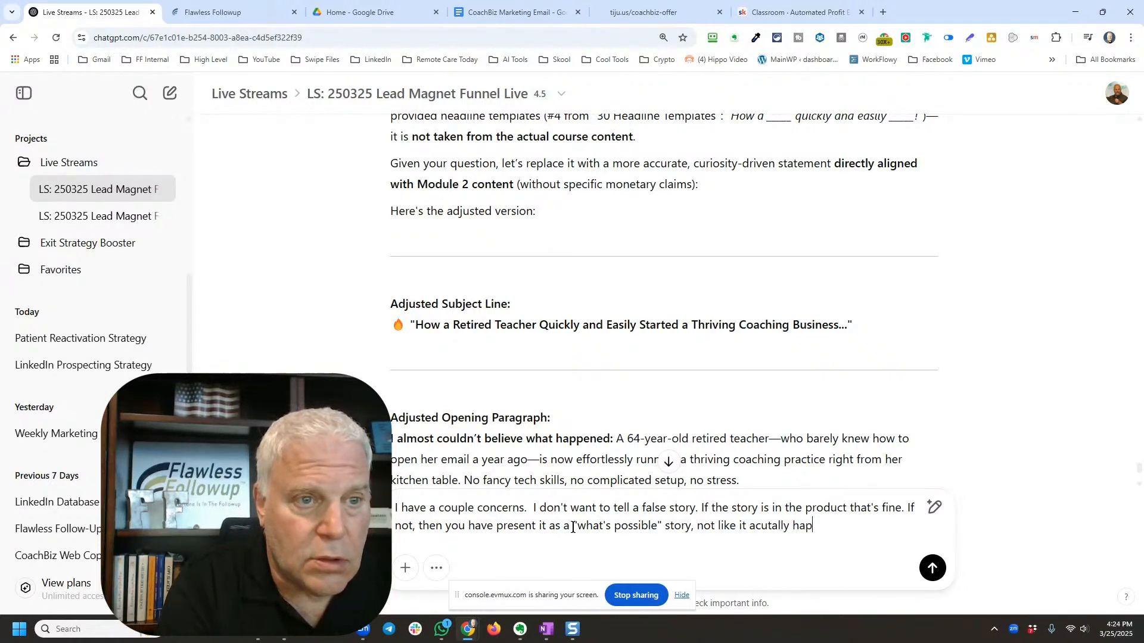
text(pened.  Or you have t)
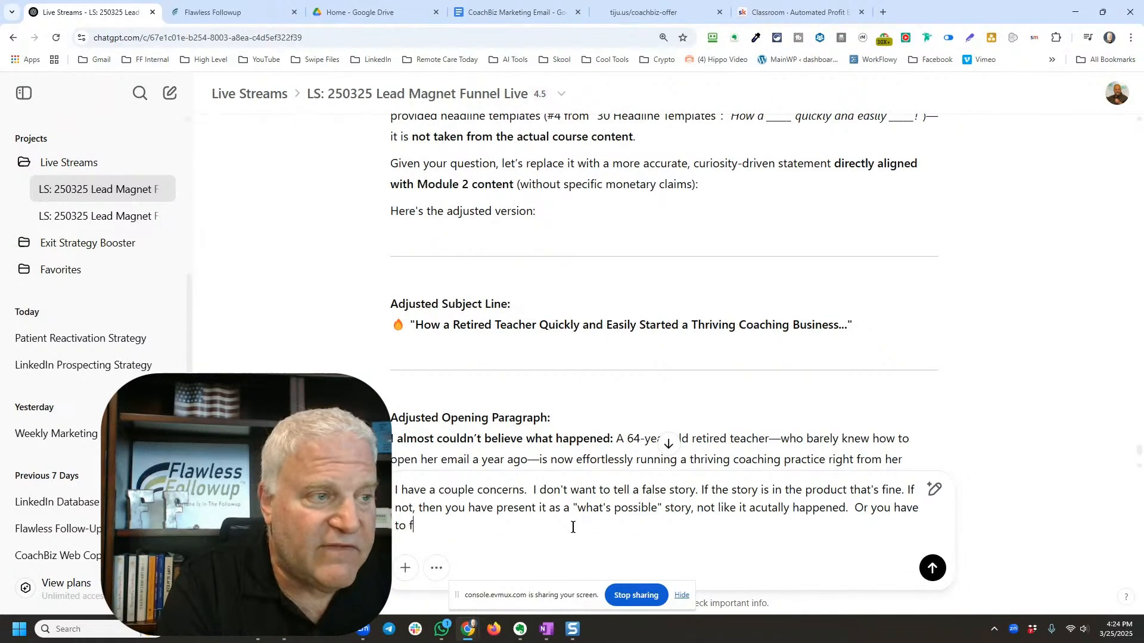
Step: Complete the alternative instruction with "to find a case study online that could represent the story without claim responsibility for the success."
text(o find a case study)
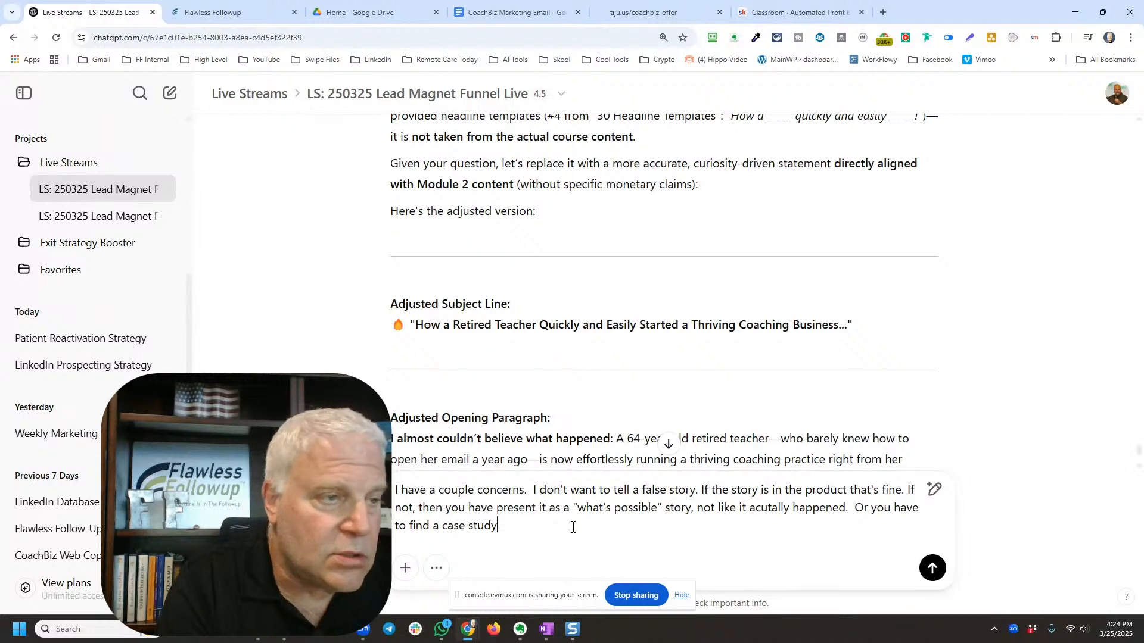
text( online that)
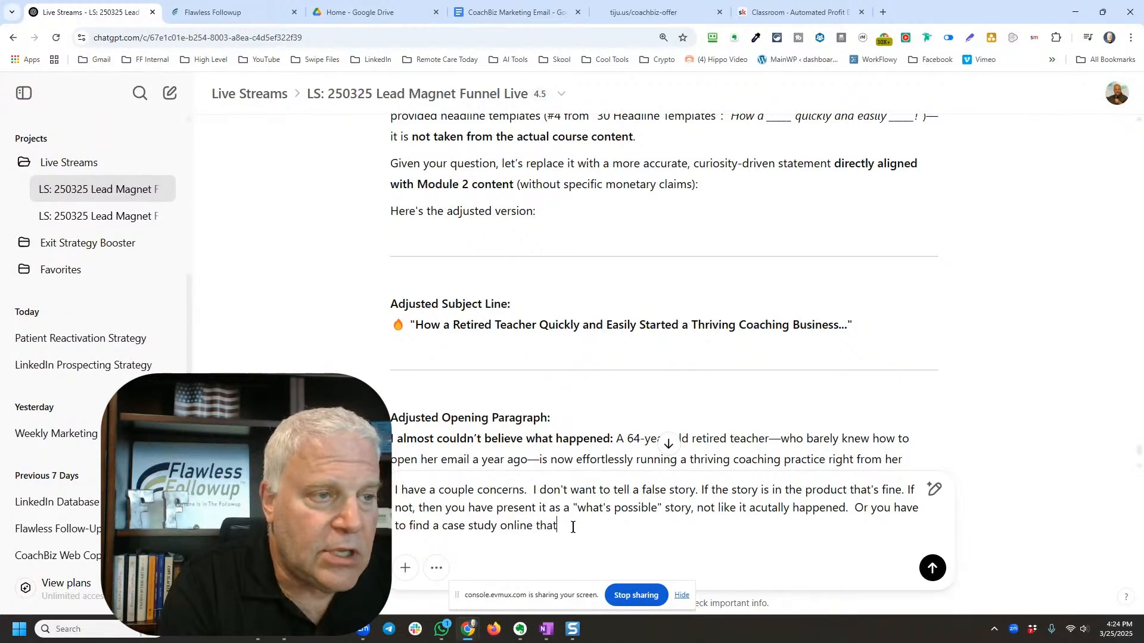
text( could)
text(r)
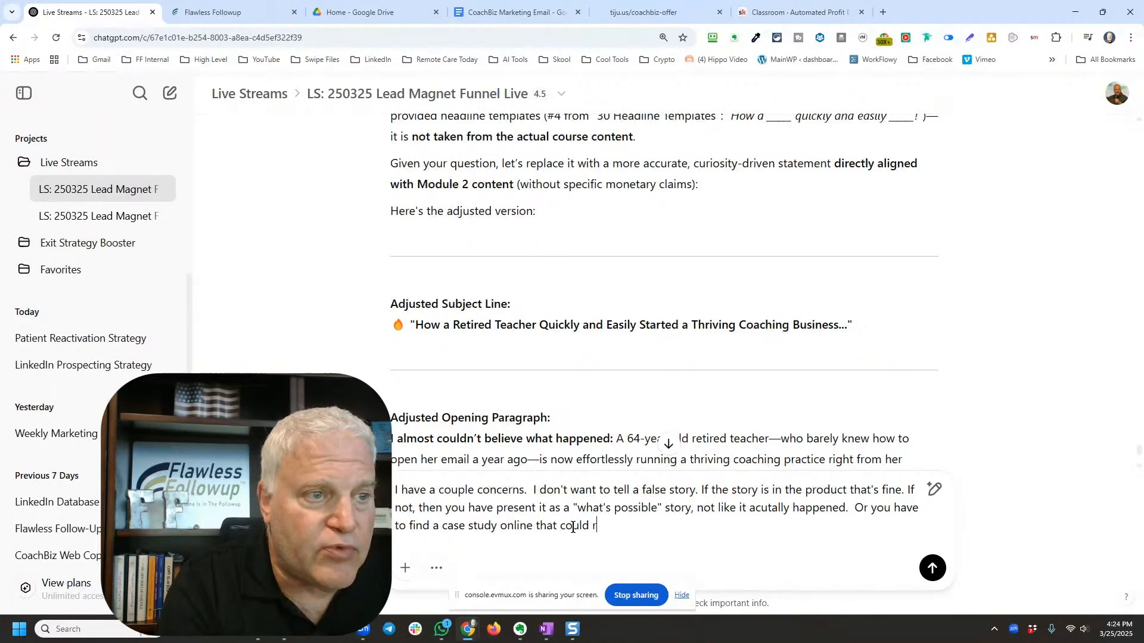
text(epresent the )
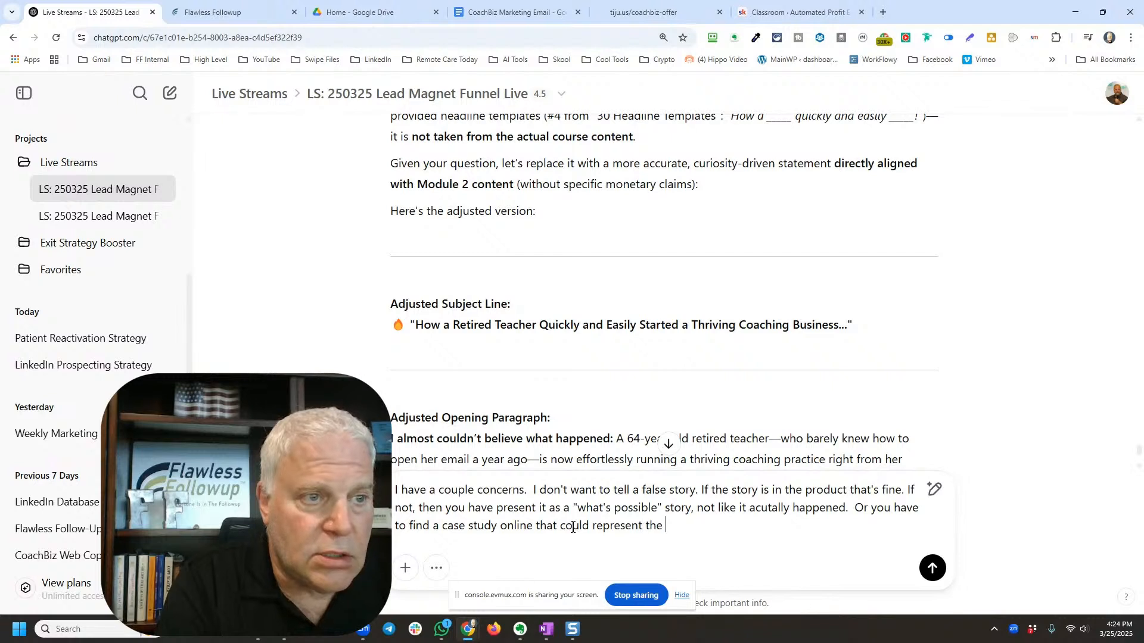
text(story without )
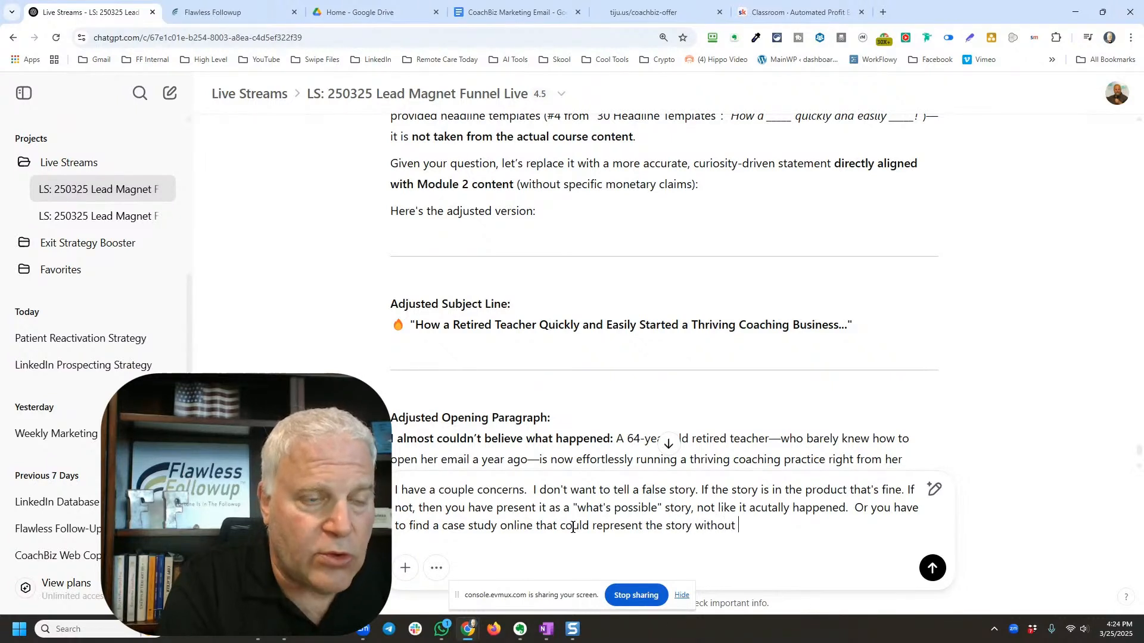
text(claim res)
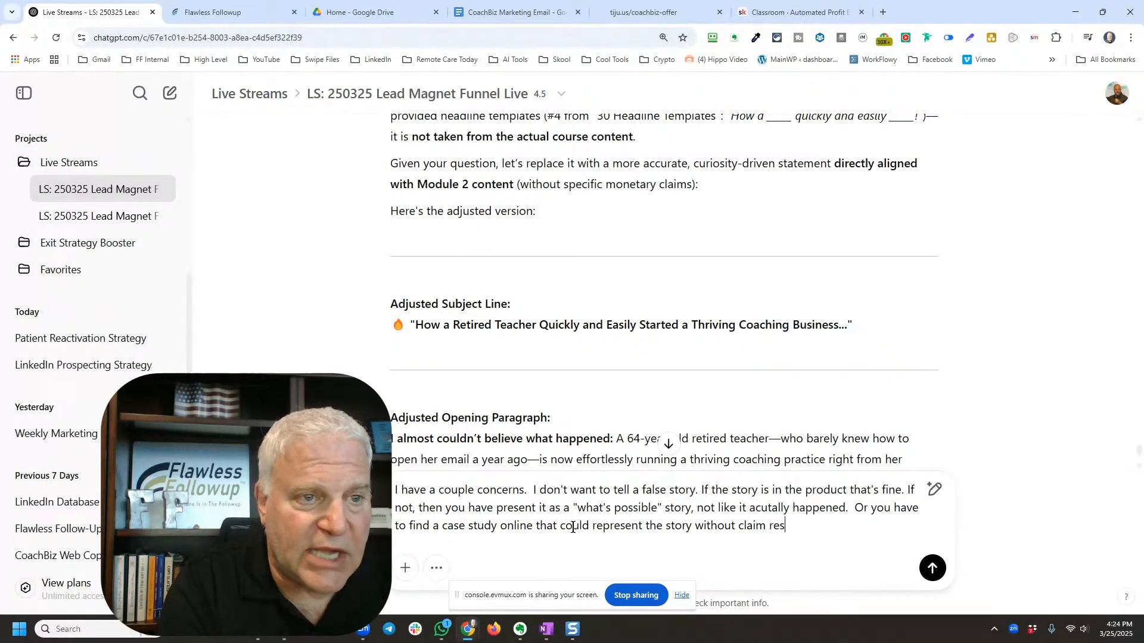
text(ponsibility)
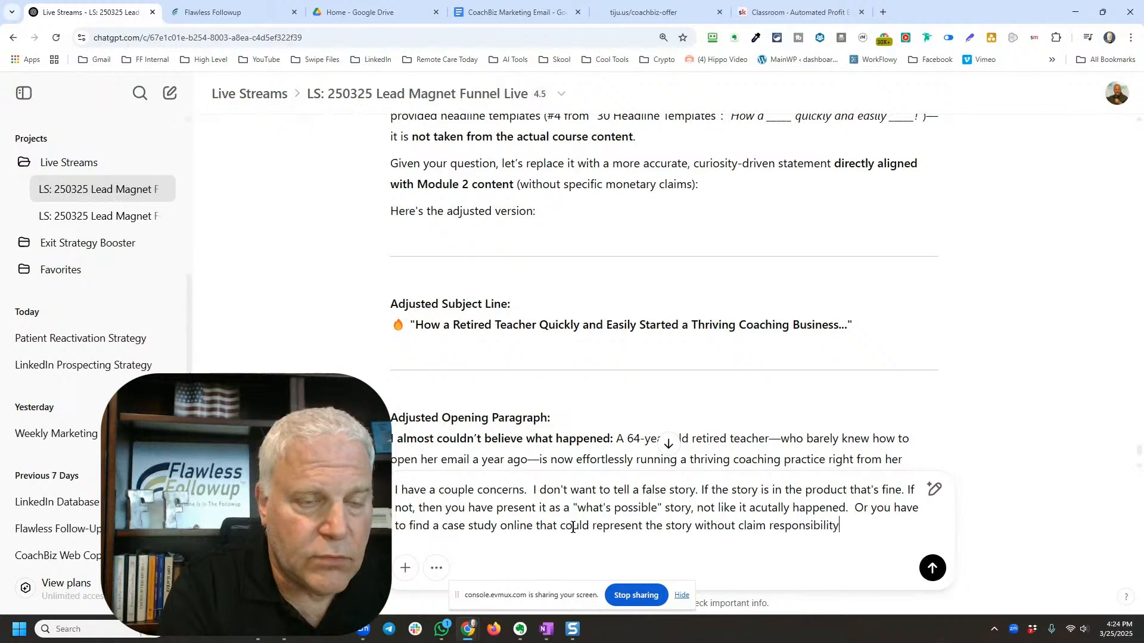
text( for the succe)
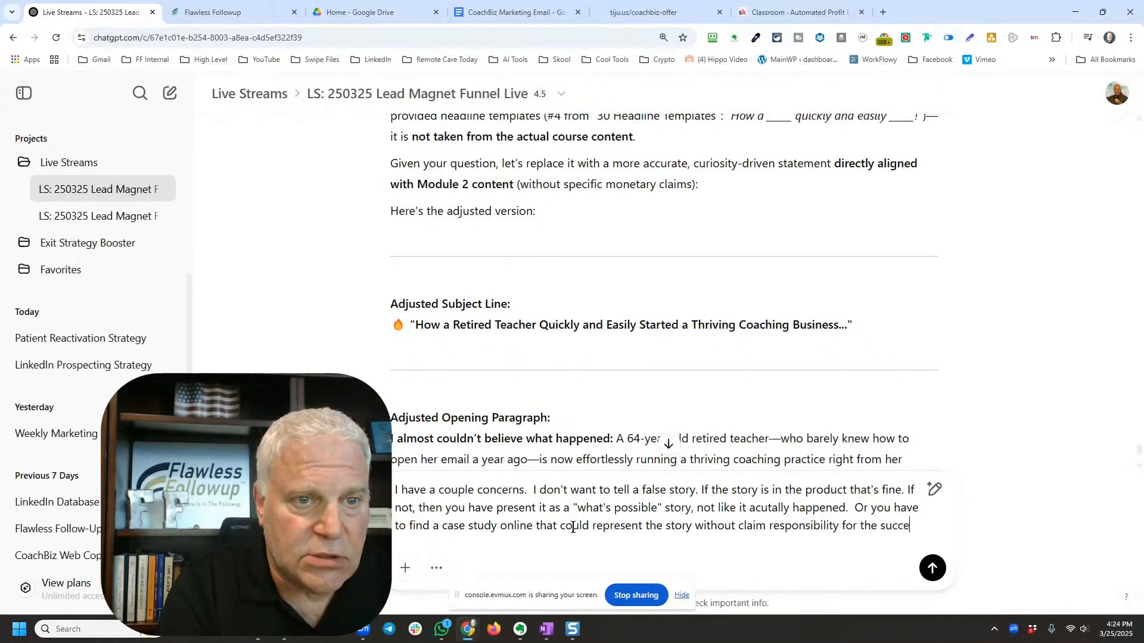
text(ss. A)
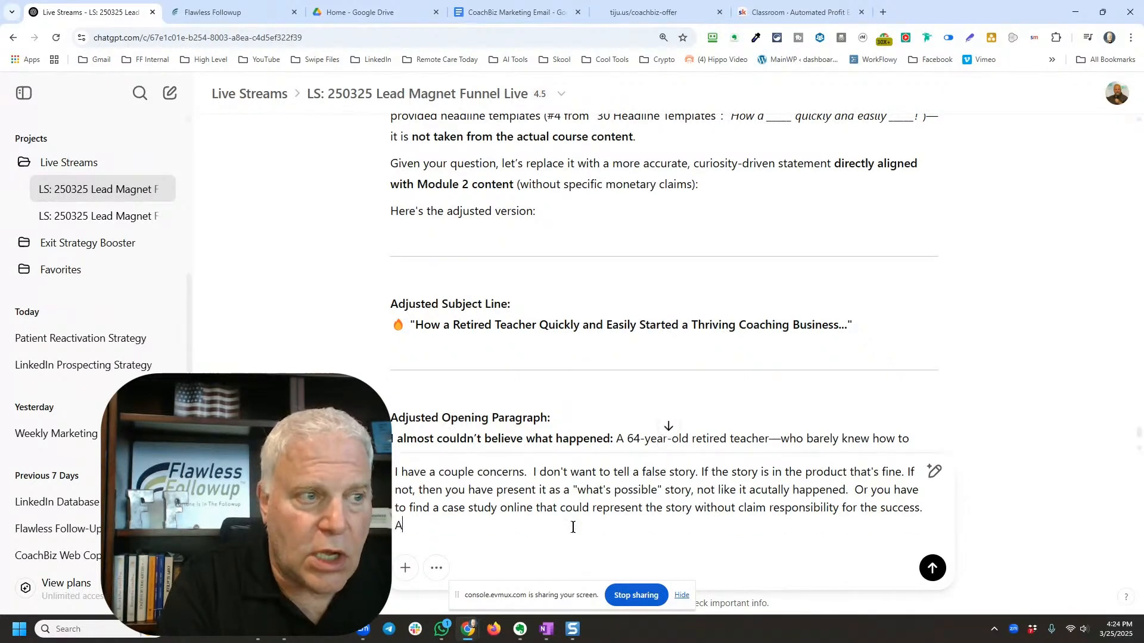
Step: Add the sentence "Also, I want to tell the name of the module somewhere." to the draft and start the following one with "You keep"
text(lso, I eant)
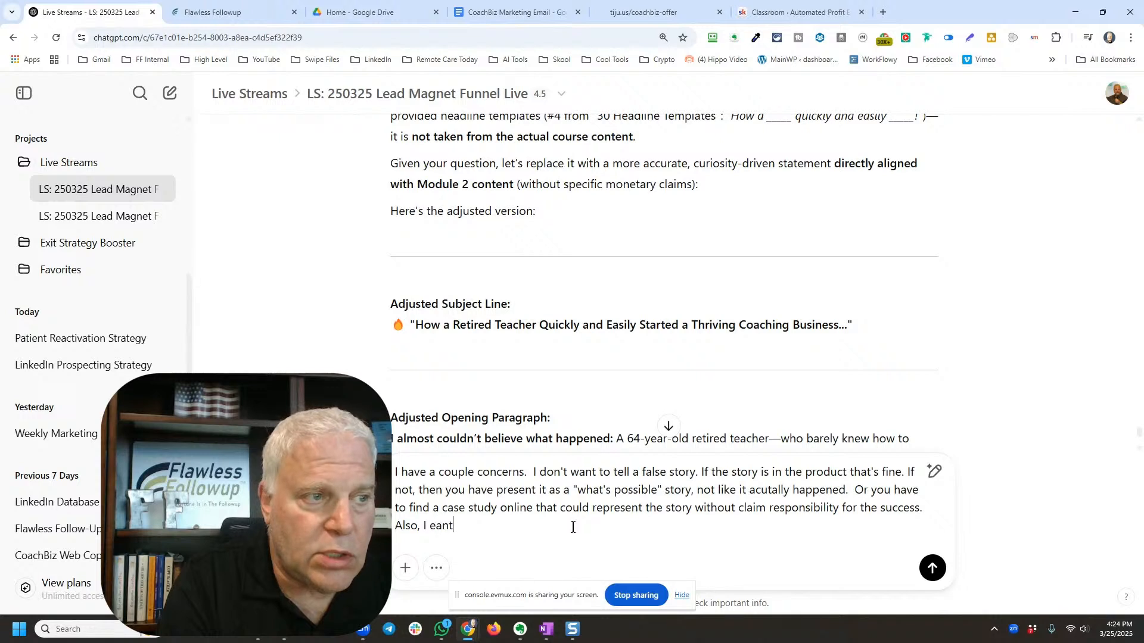
key(BackSpace)
key(BackSpace)
key(BackSpace)
key(BackSpace)
text(wan)
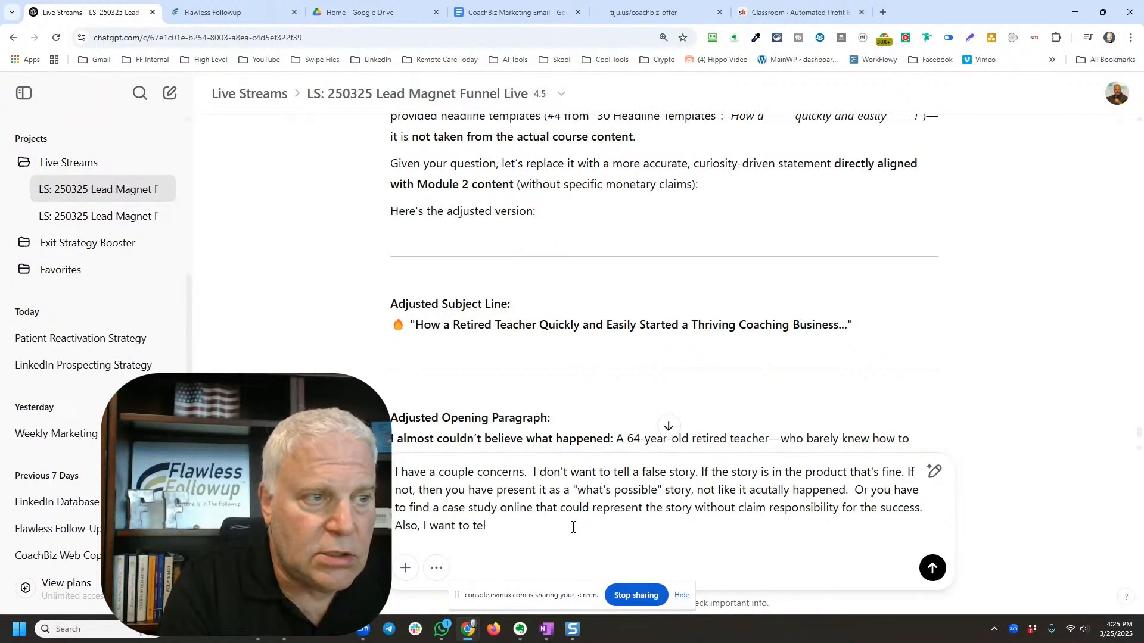
text(t to tell the name of )
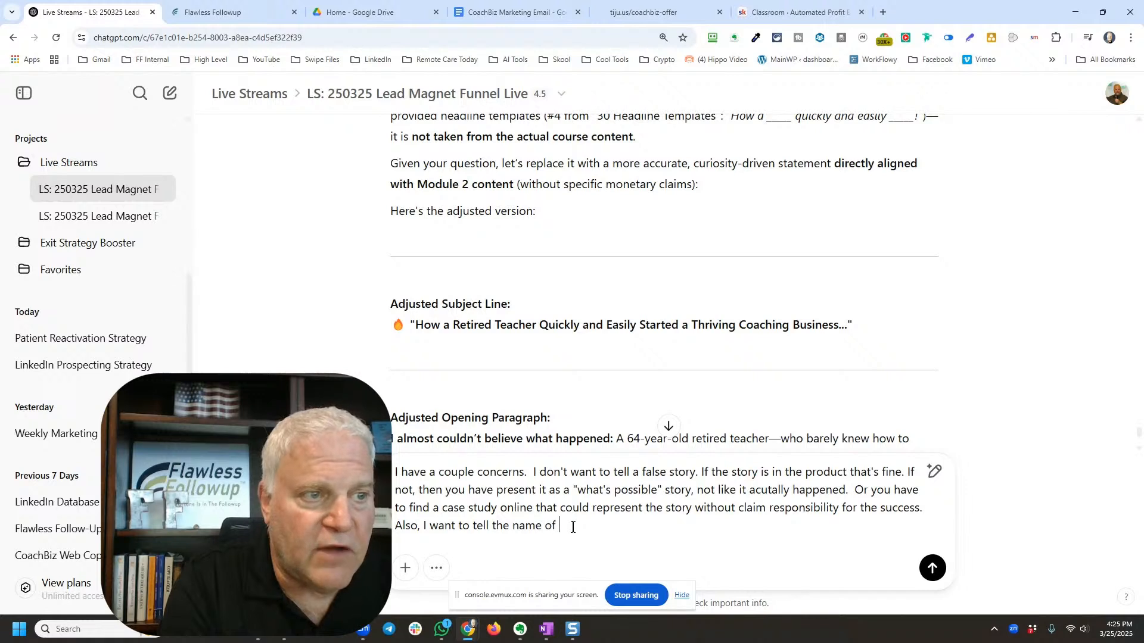
text(the moduce)
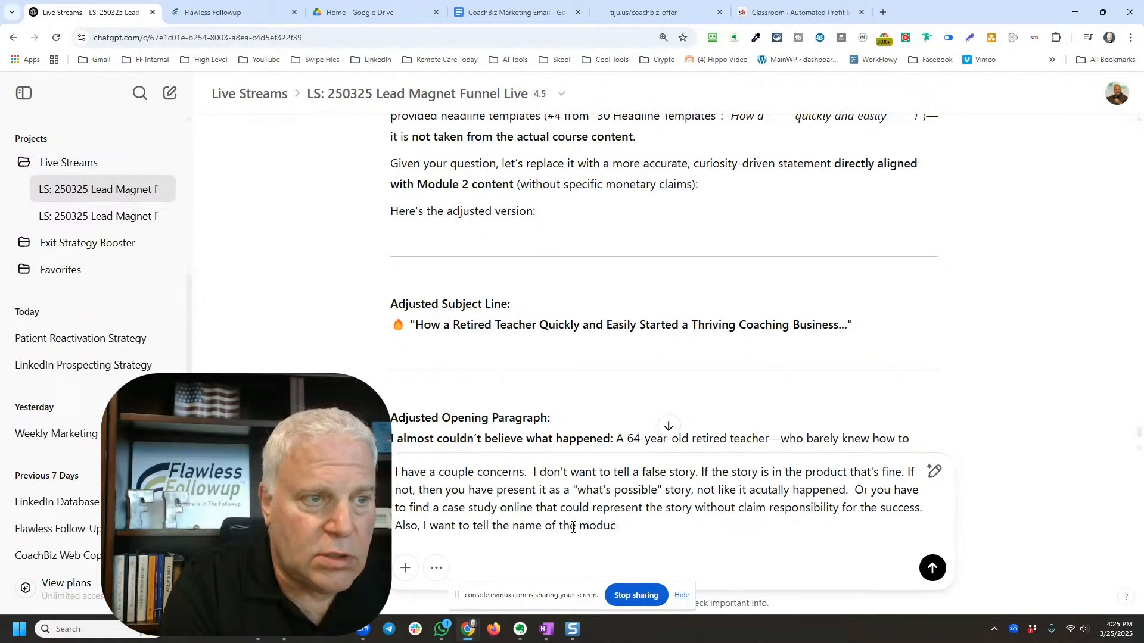
key(BackSpace)
text(le some)
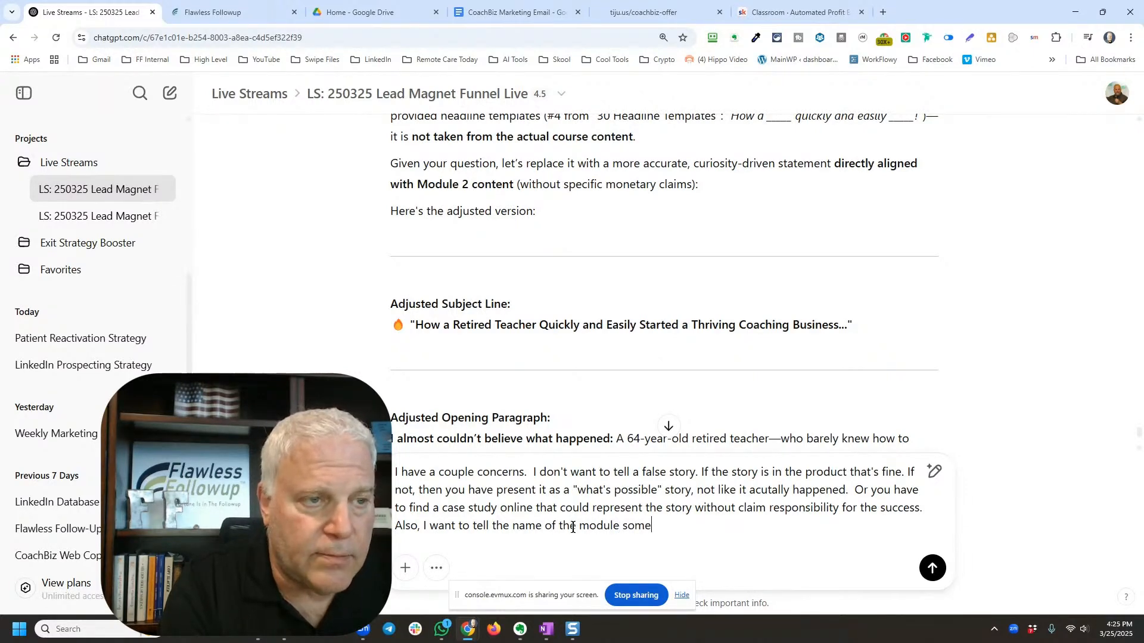
text(where.  You keep)
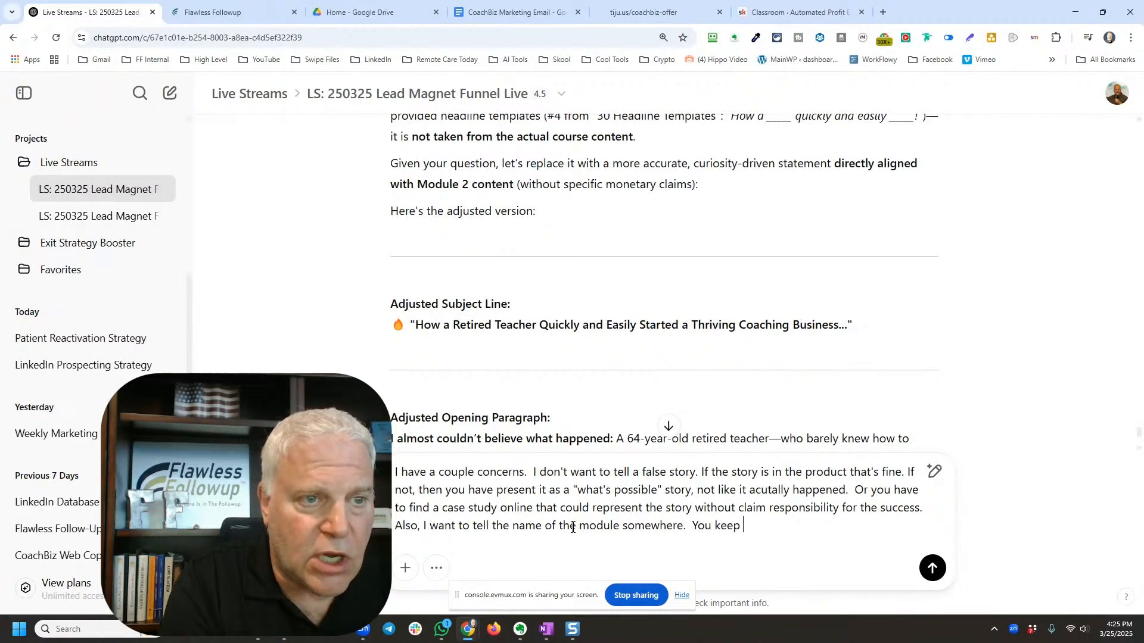
Step: Finish the last sentence of the draft with "just calling it Module 2" and send the message
text( just callin)
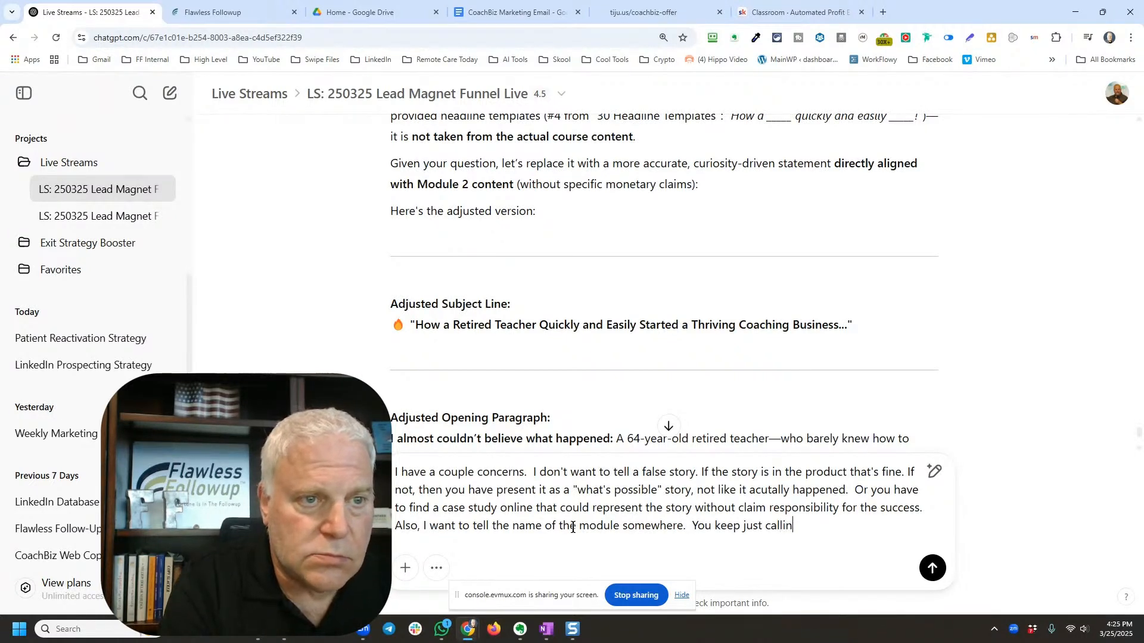
text(g it Module 2)
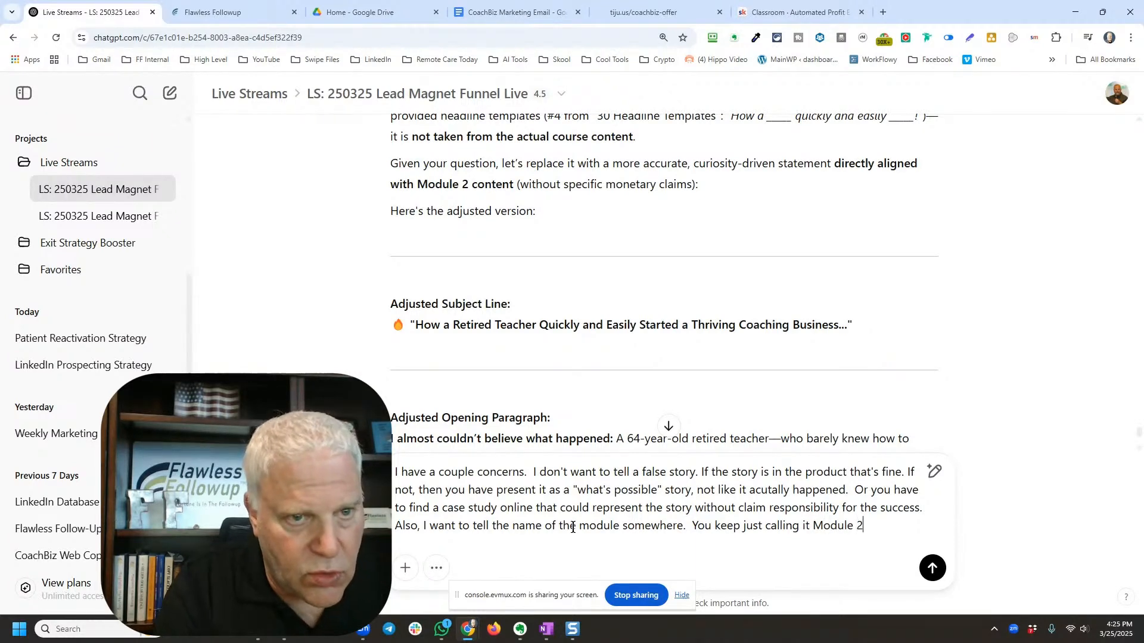
key(ctrl+a)
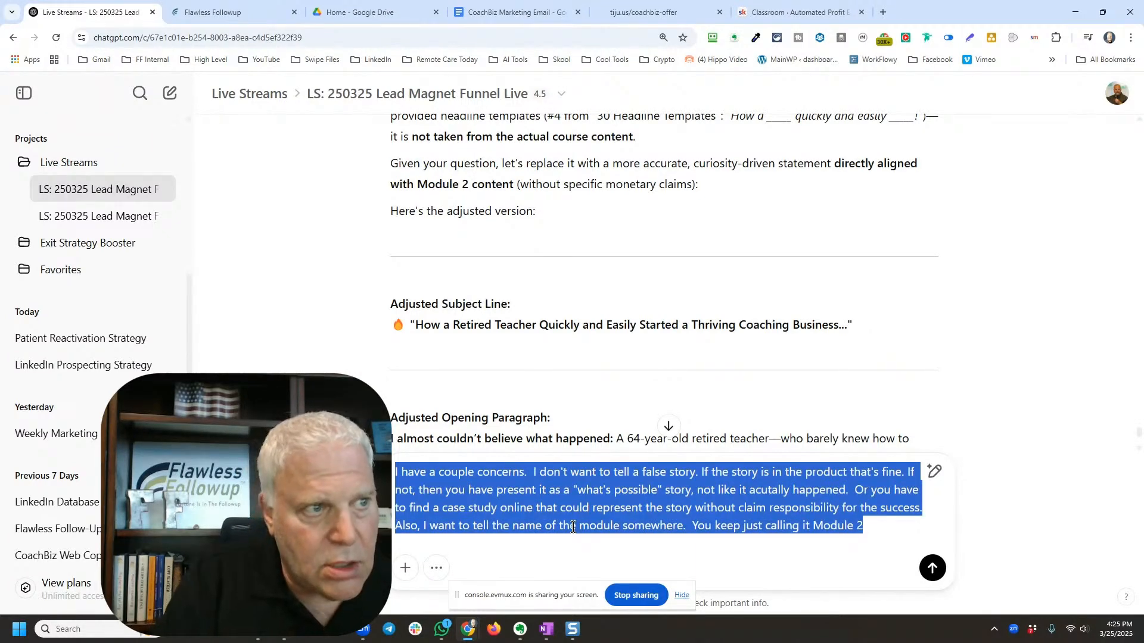
key(Return)
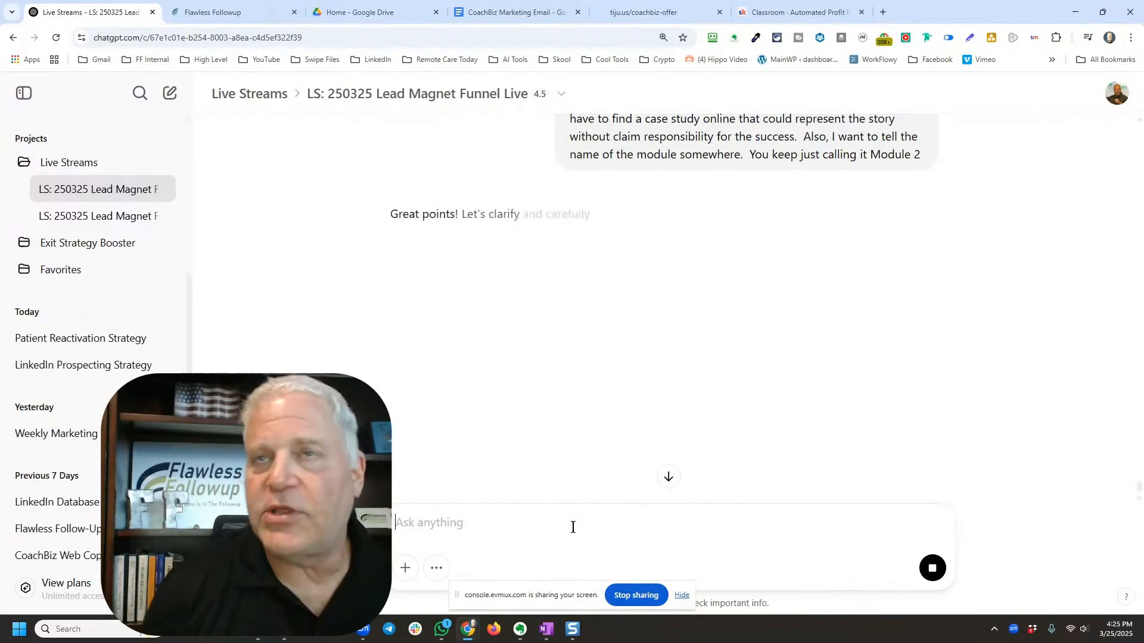
click(11, 11)
click(86, 106)
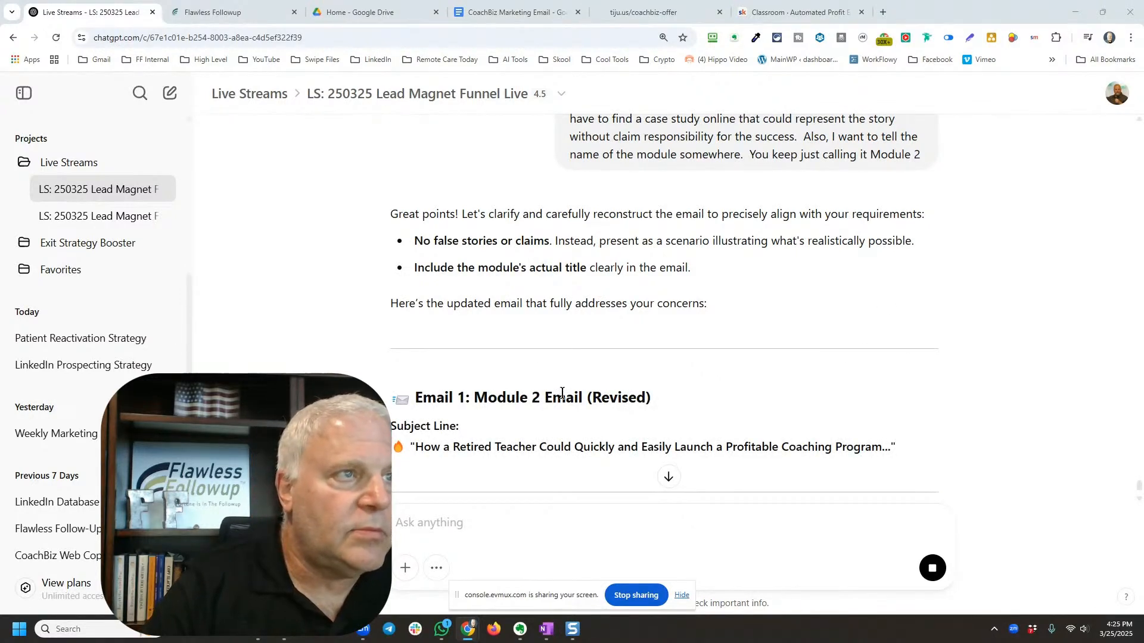
Step: Read the revised Module 2 email from the subject line and opening scenario through the bullet points to the closing paragraph
scroll(424, 253, up, 2)
scroll(423, 252, up, 1)
scroll(427, 260, down, 2)
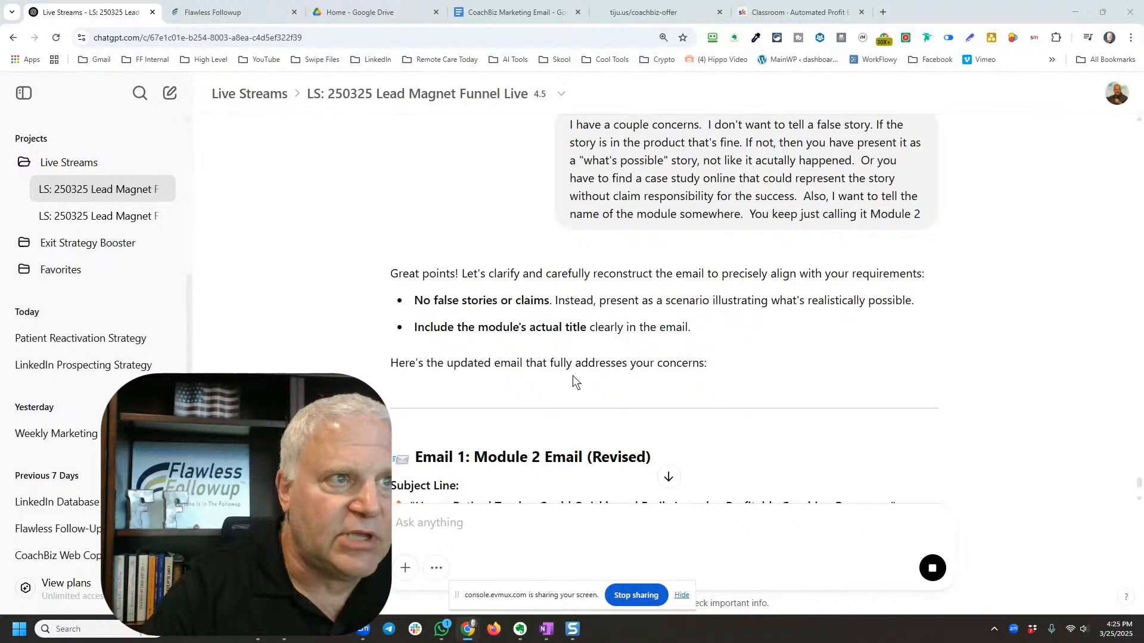
scroll(577, 373, down, 4)
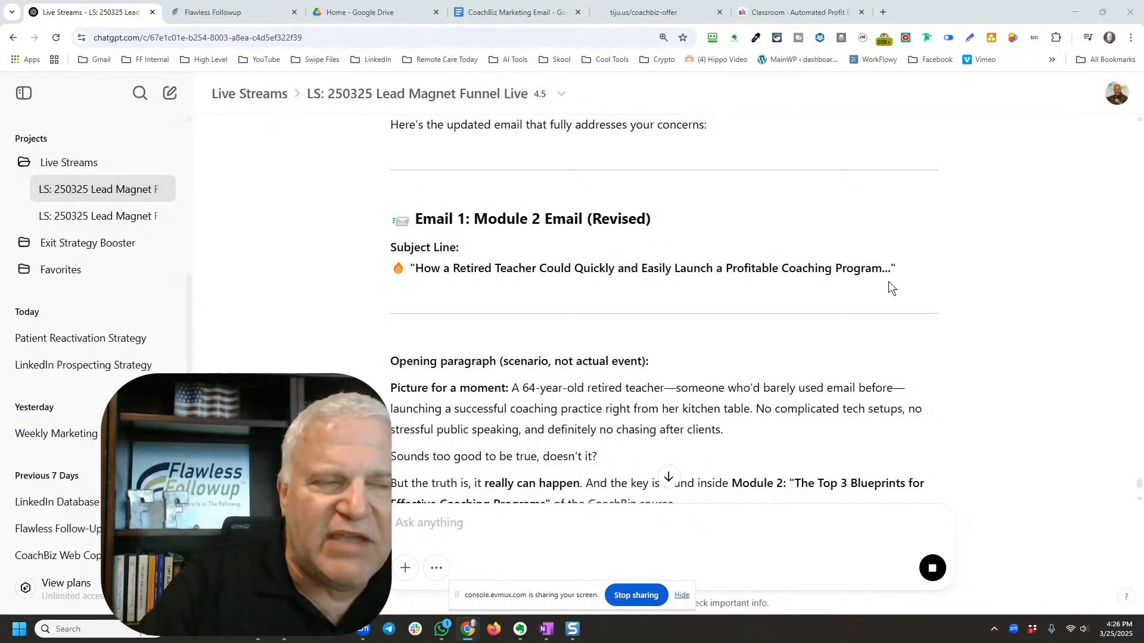
scroll(824, 301, down, 2)
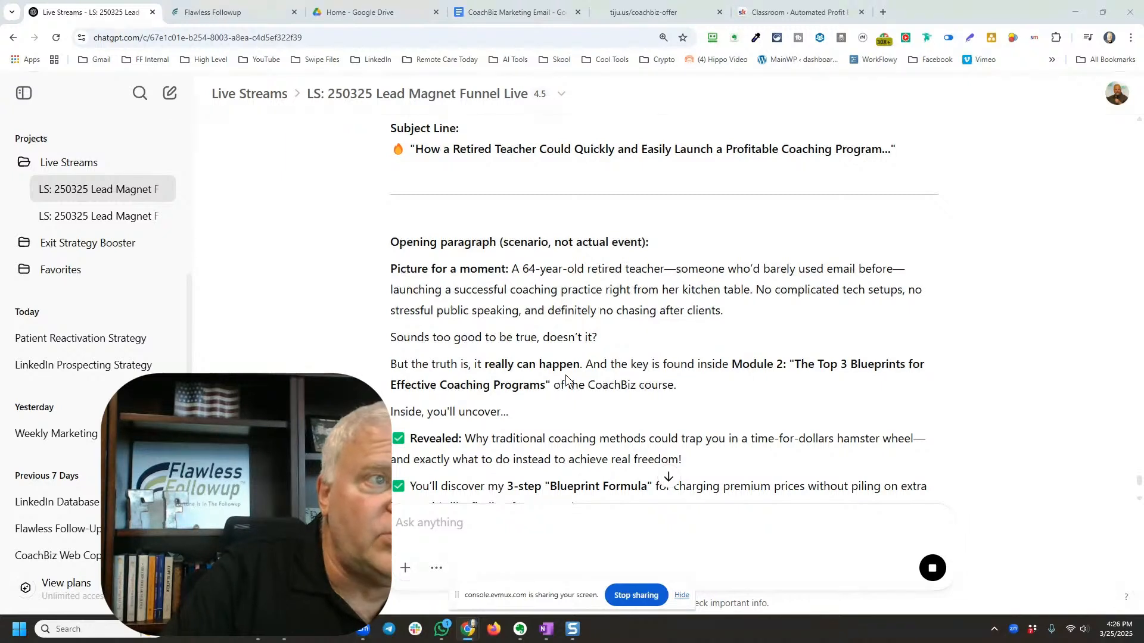
scroll(566, 375, down, 1)
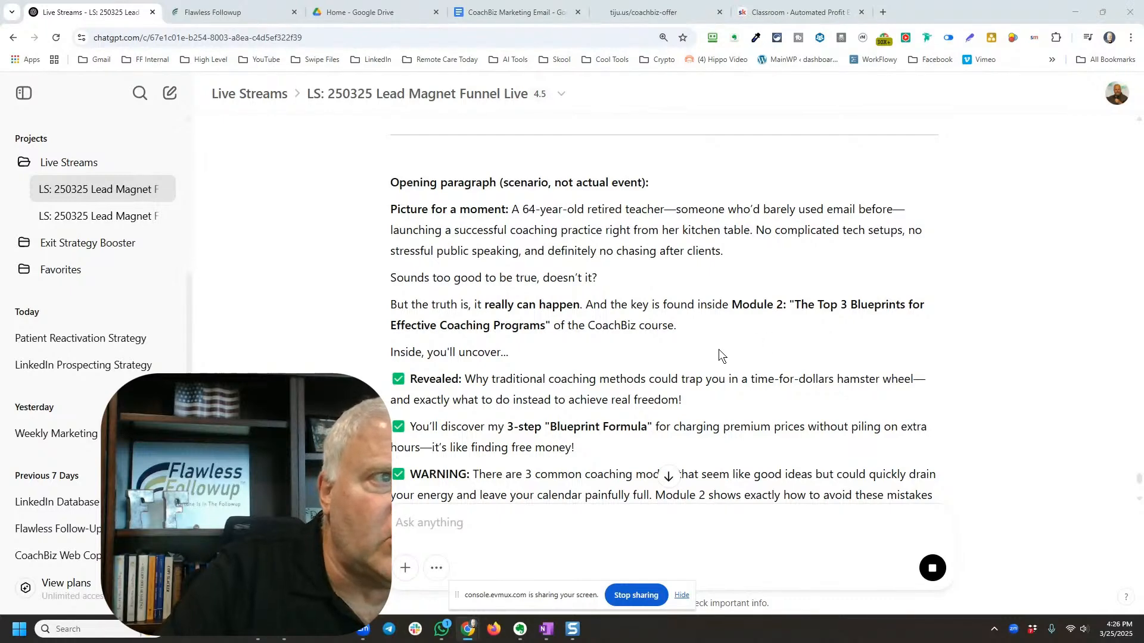
scroll(585, 334, down, 1)
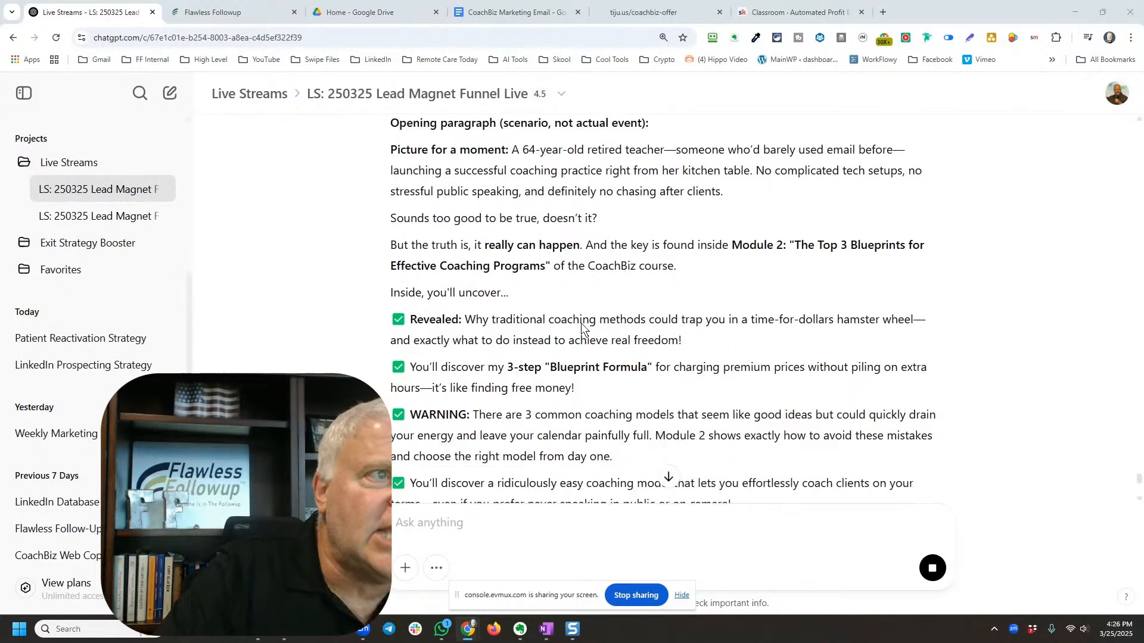
scroll(473, 323, down, 3)
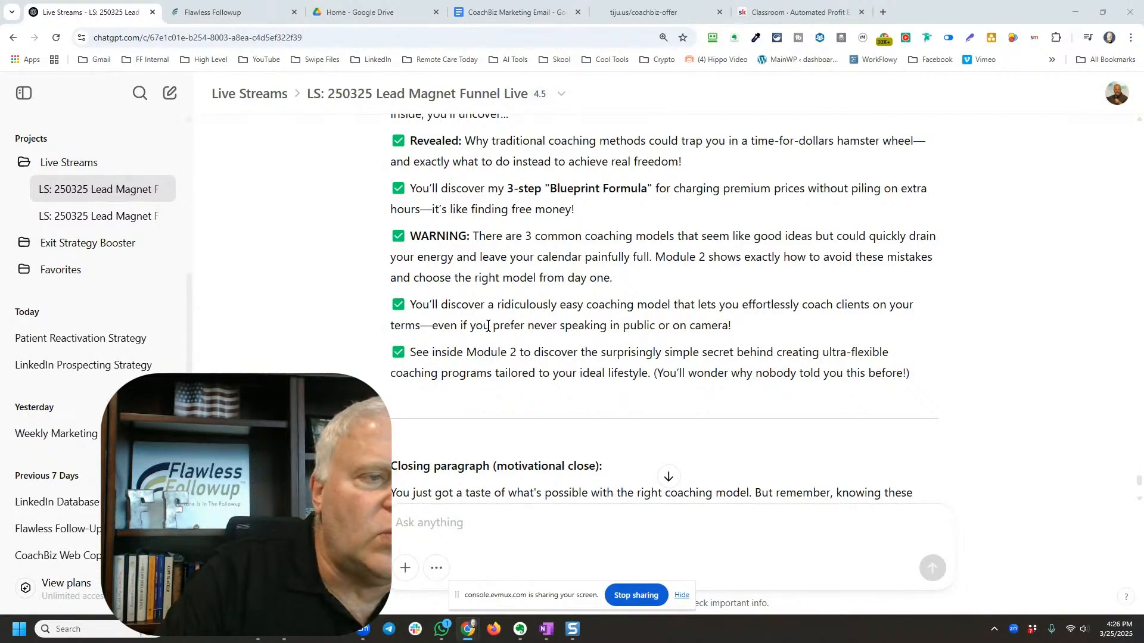
scroll(486, 327, down, 2)
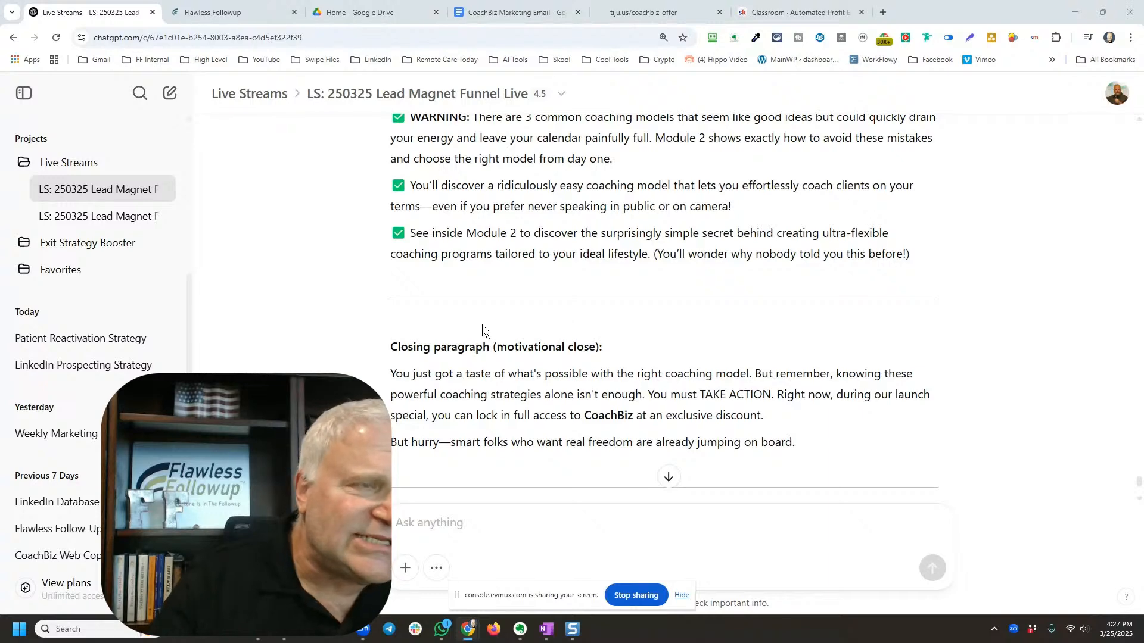
Step: Recheck the revised email's subject line and opening, and examine the remainder through the call to action and summary of adjustments
scroll(506, 298, up, 5)
scroll(506, 299, up, 5)
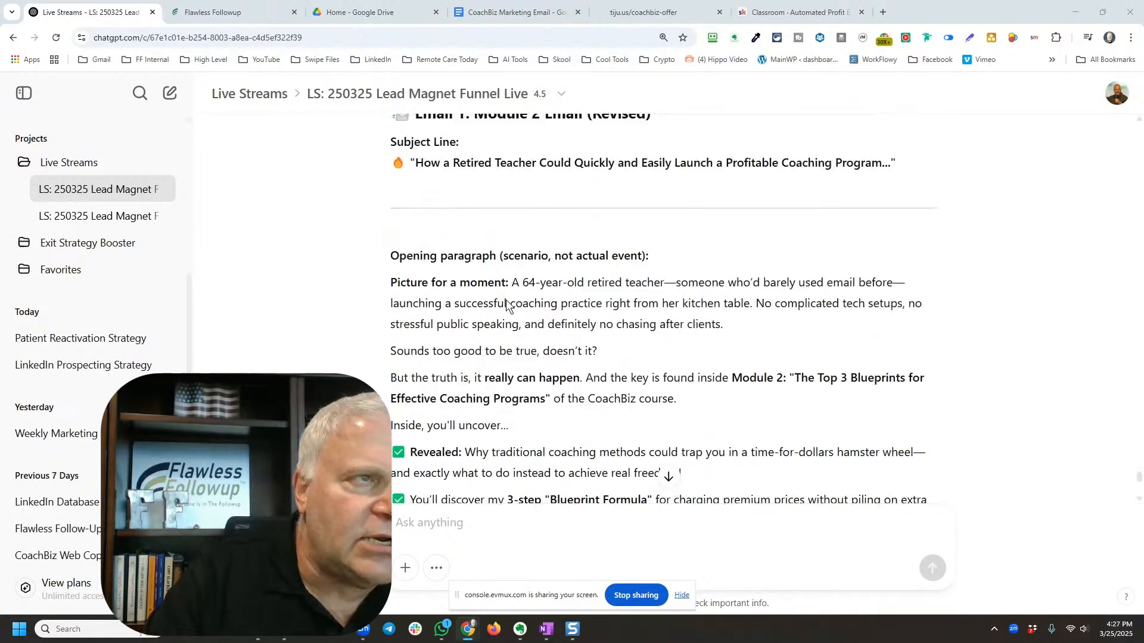
scroll(506, 302, up, 1)
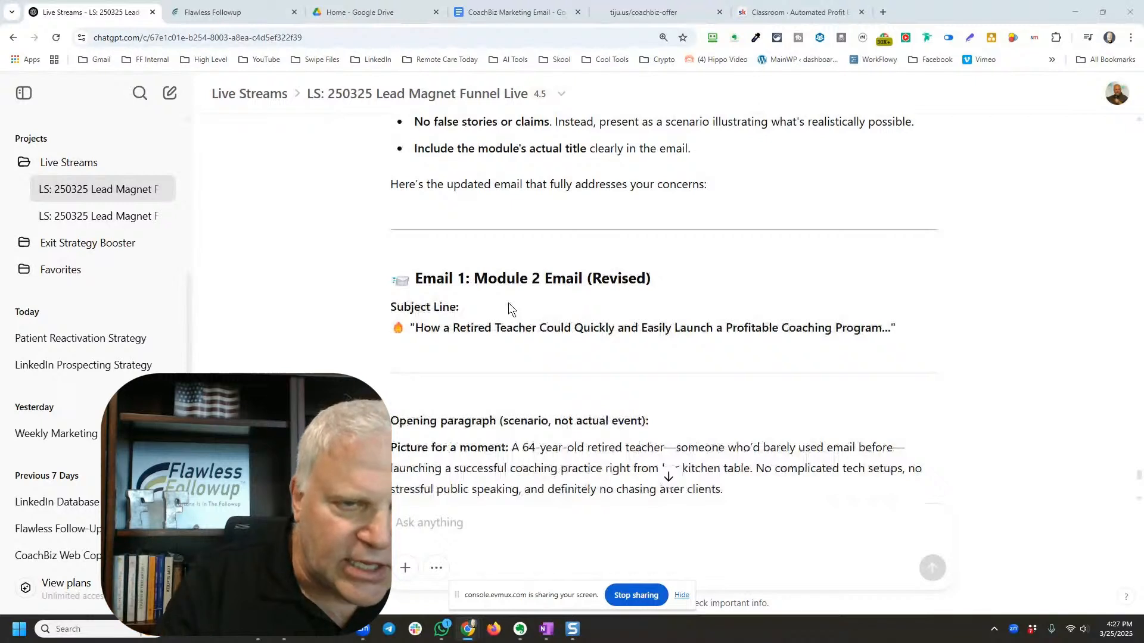
scroll(499, 329, down, 2)
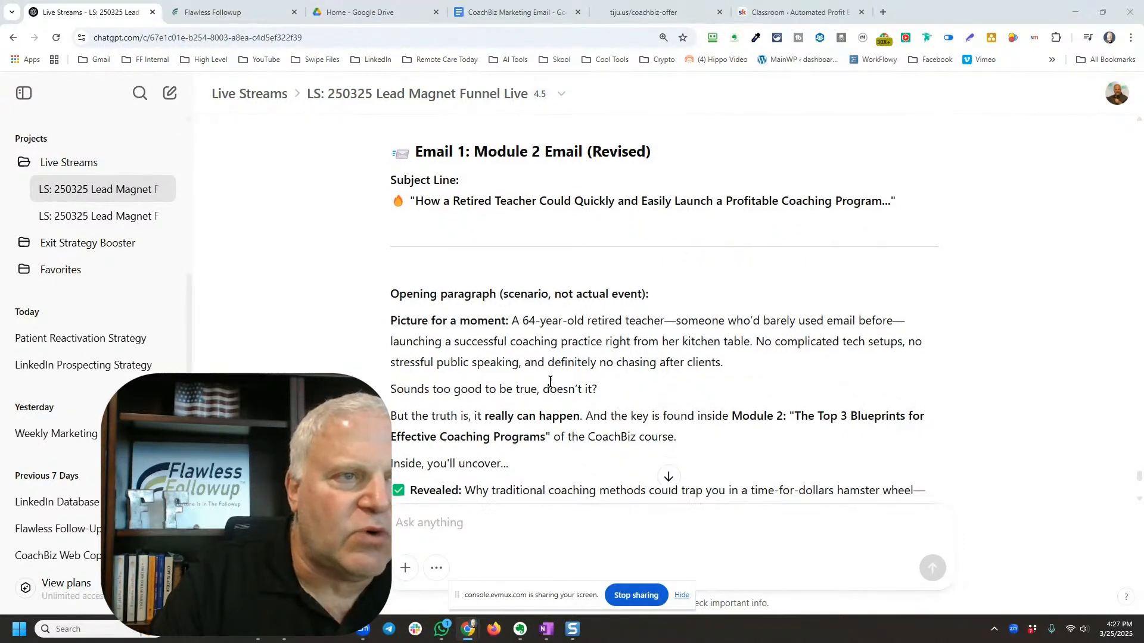
scroll(550, 382, down, 2)
scroll(550, 381, down, 2)
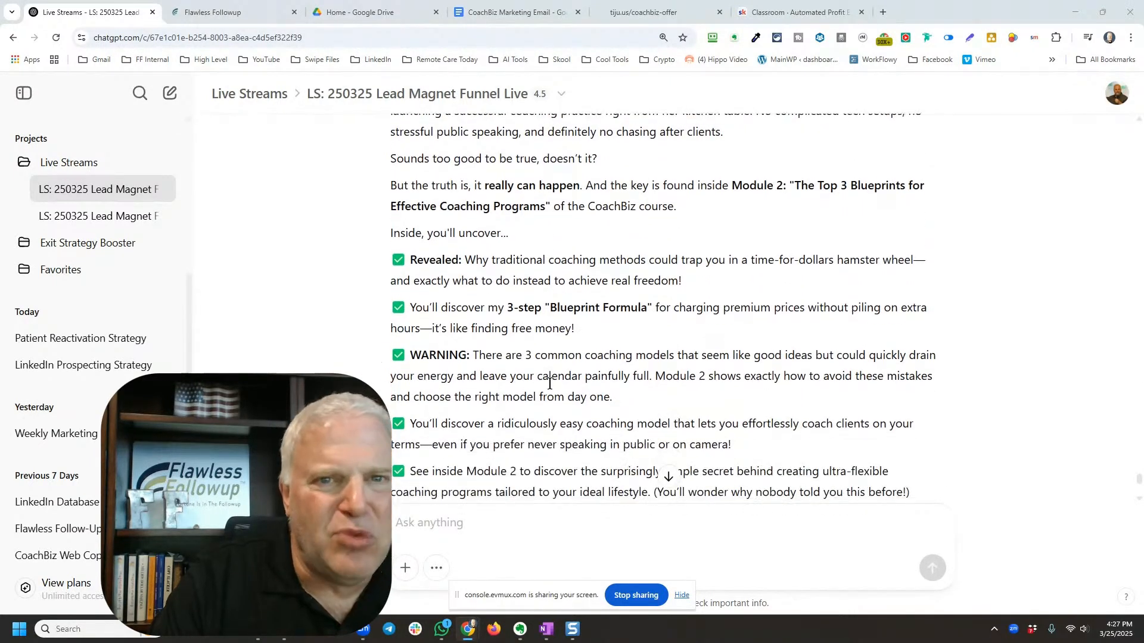
scroll(553, 380, down, 4)
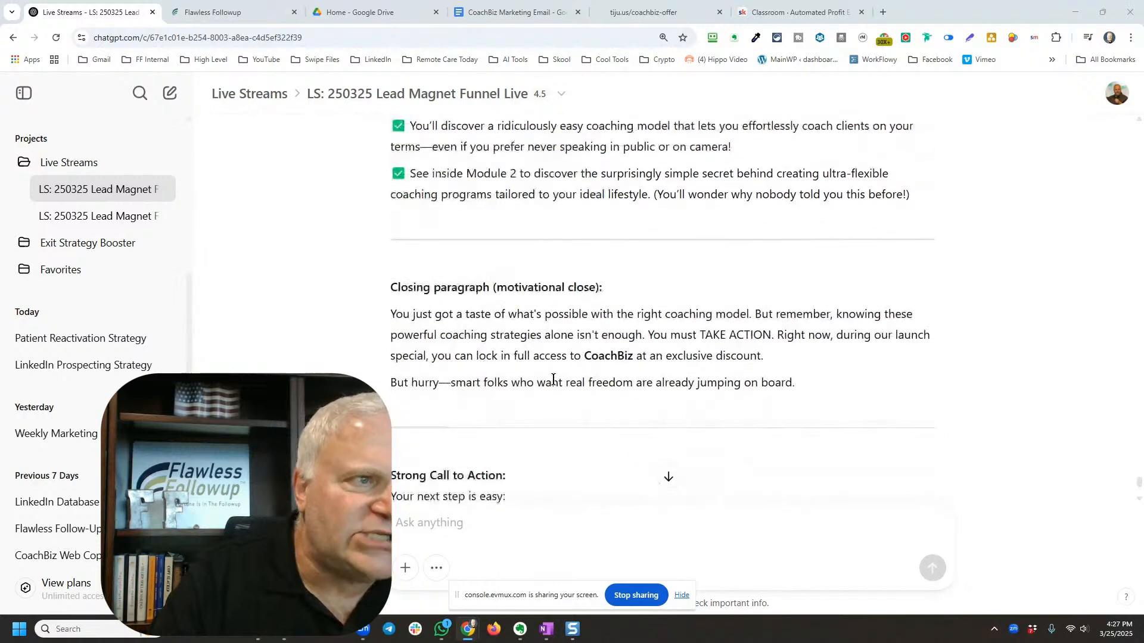
scroll(550, 386, down, 1)
scroll(551, 384, down, 4)
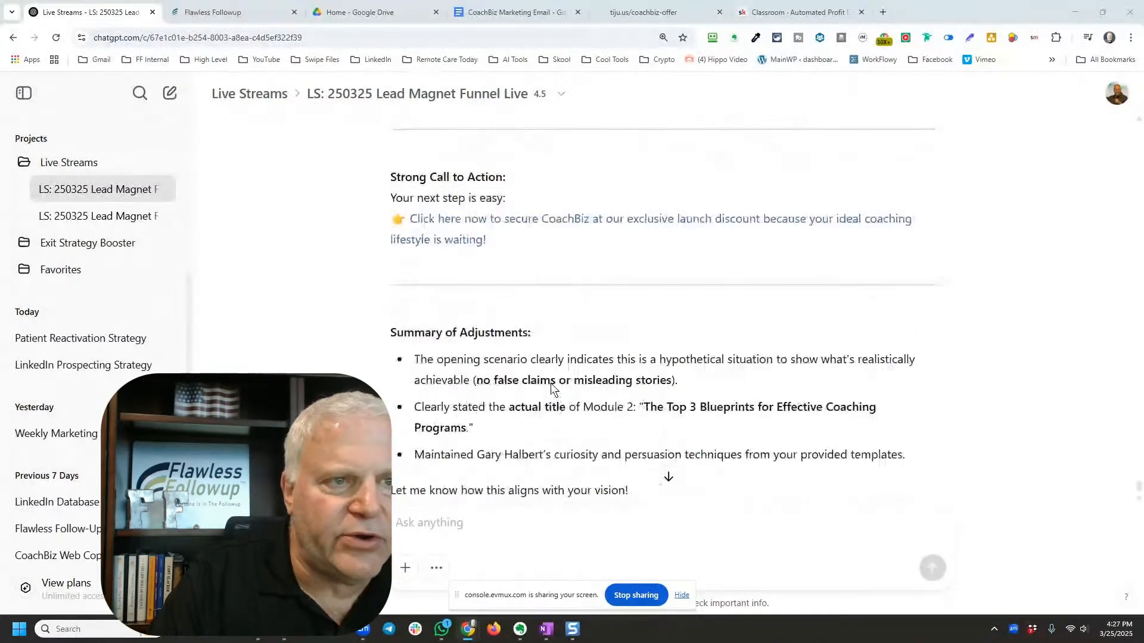
Step: Begin a new chat message with "Let's take a step back." and open its second sentence with "First of all"
click(665, 538)
text(Let)
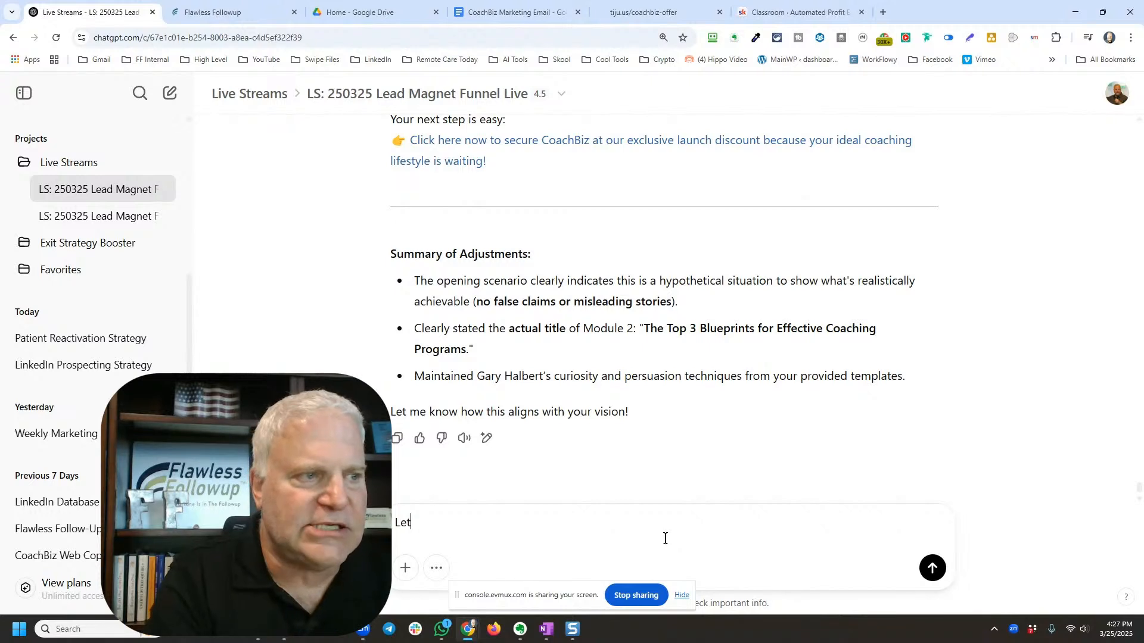
text('s take a)
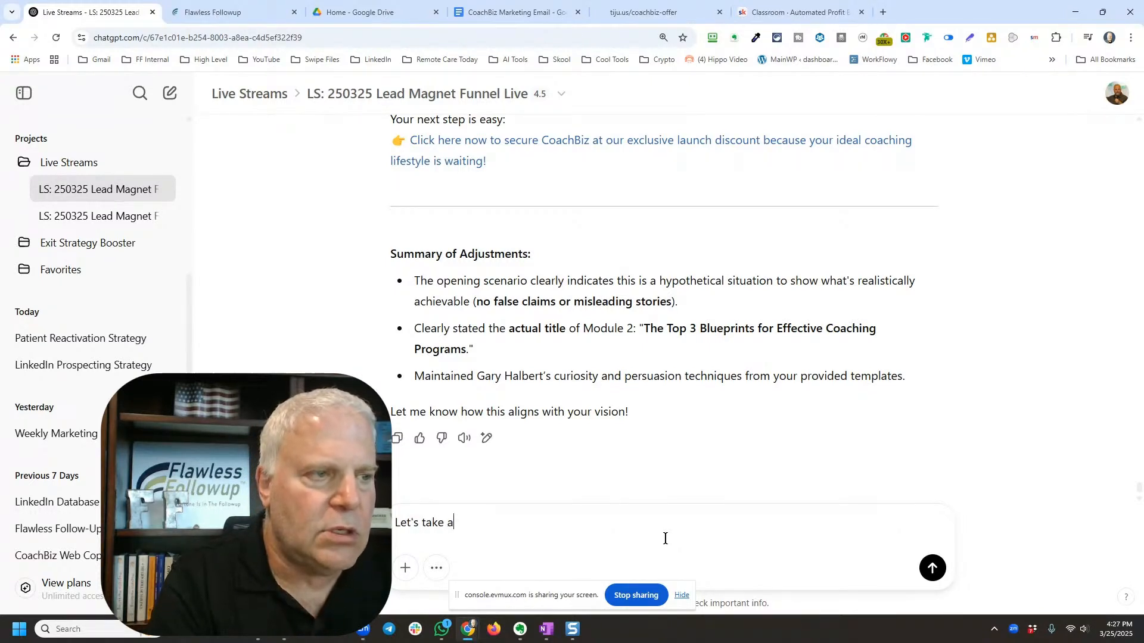
text( step.)
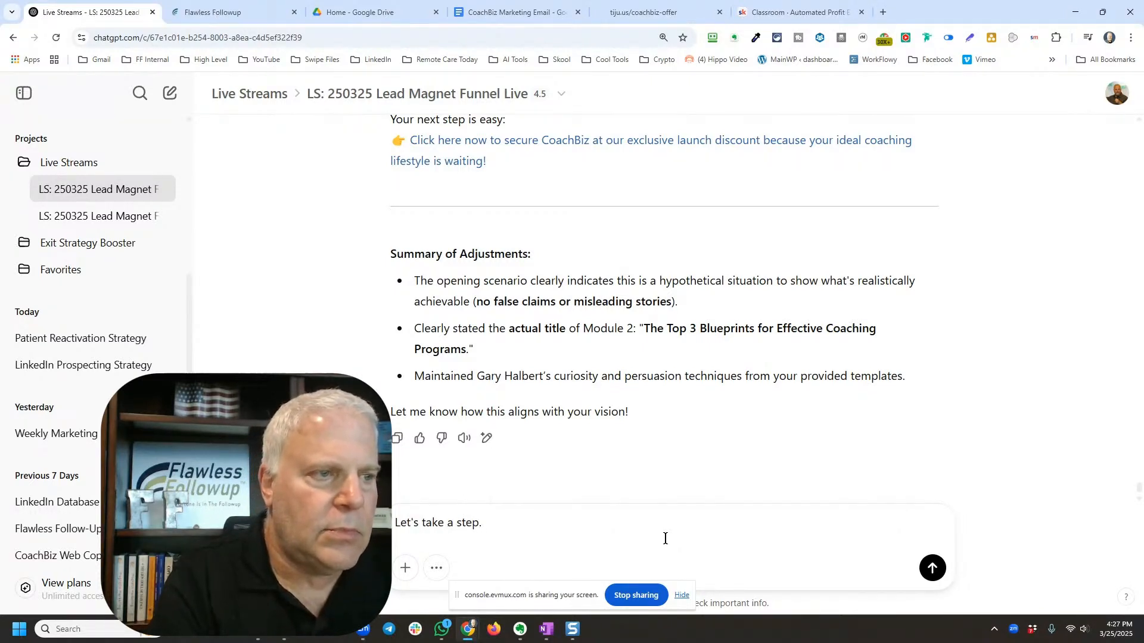
key(BackSpace)
text( back)
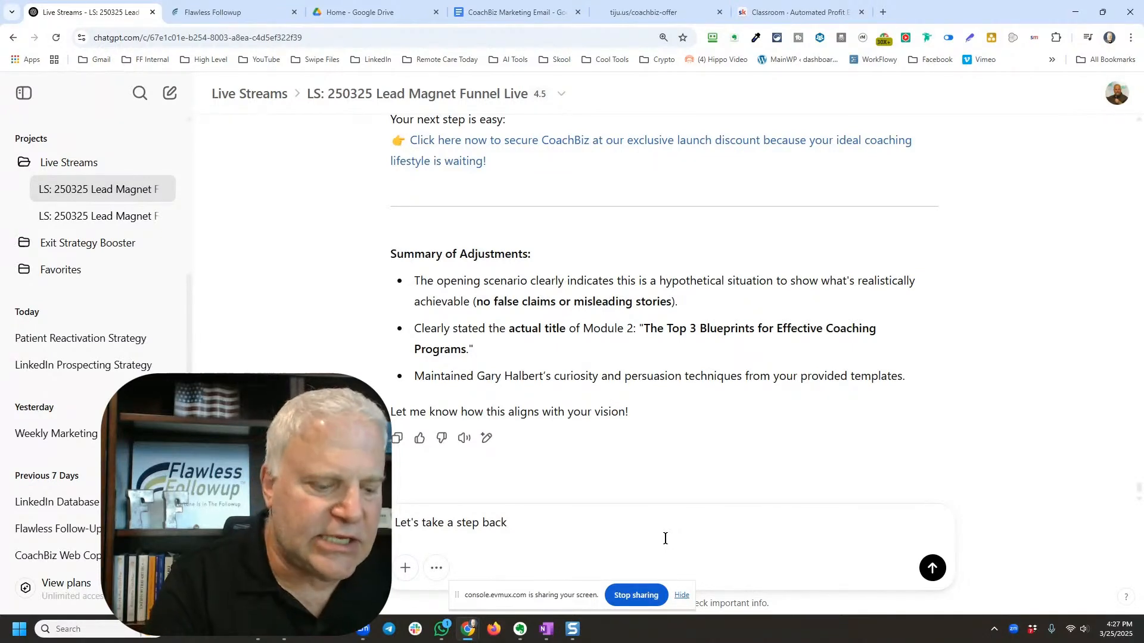
text(.  First)
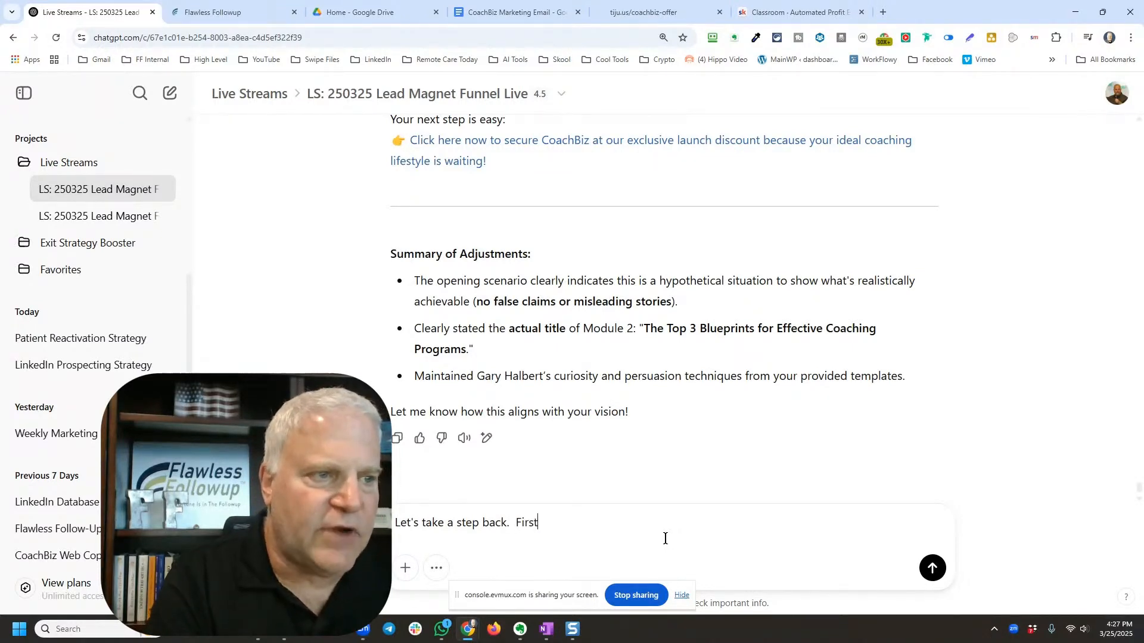
text( of all)
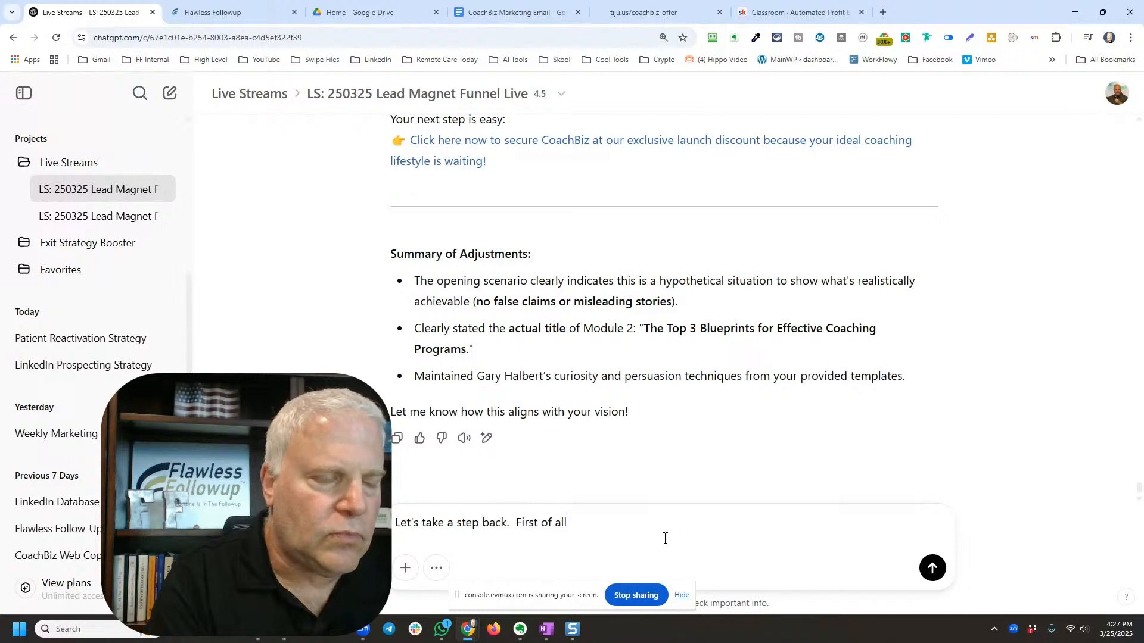
Step: Continue the draft with ", find for me some statistics, facts, case studies and success stories of people"
text(, find for )
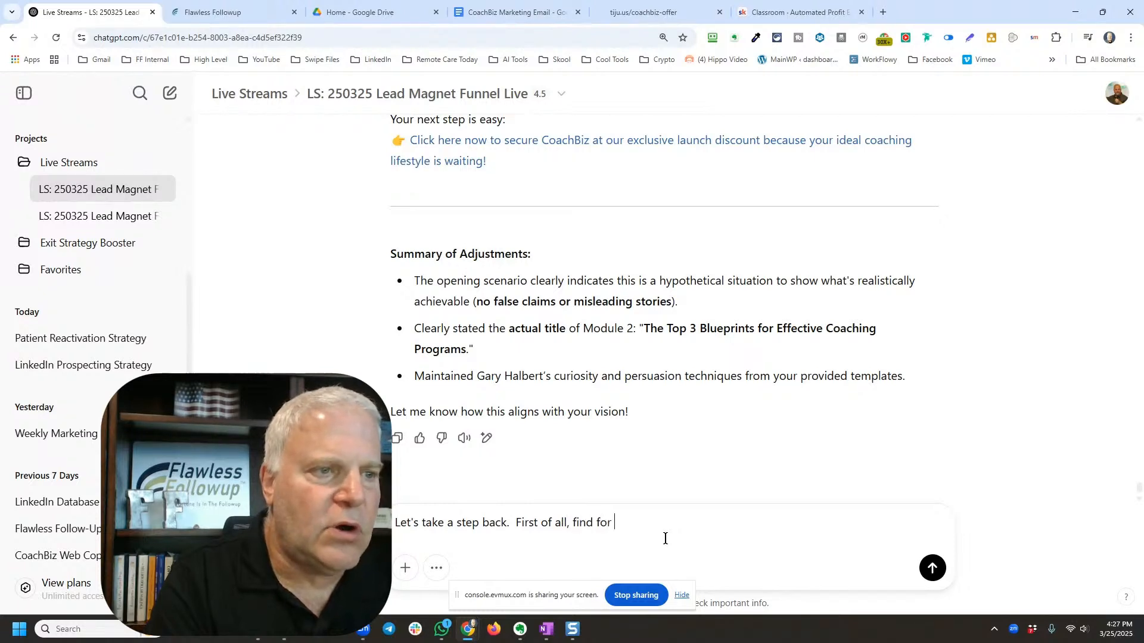
text(me some s)
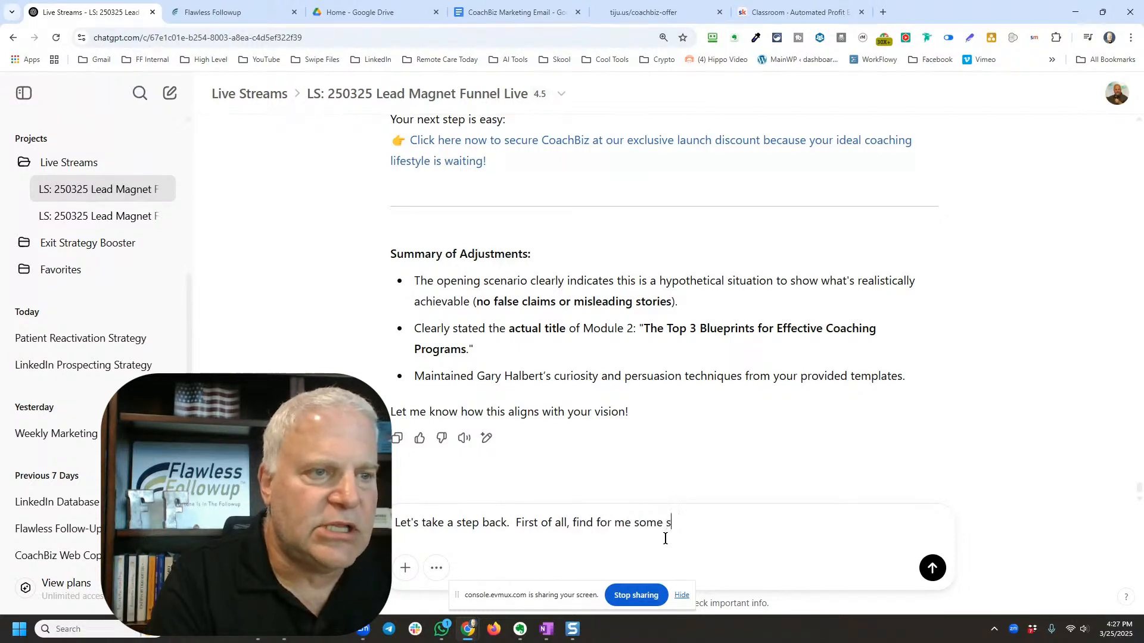
text(tatisti)
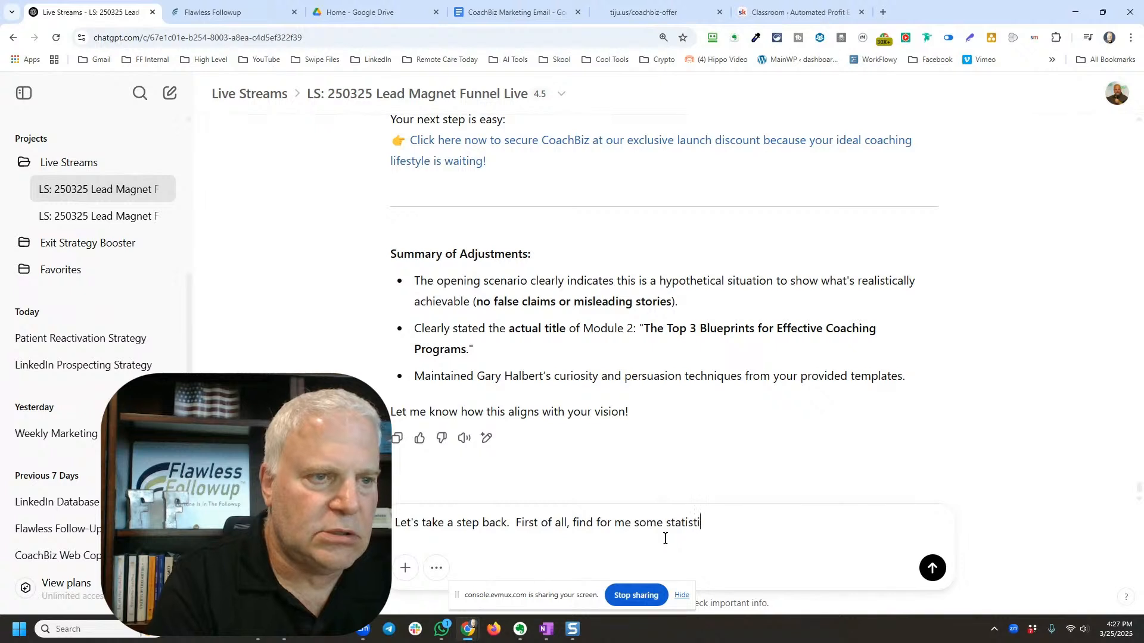
text(cs, facts)
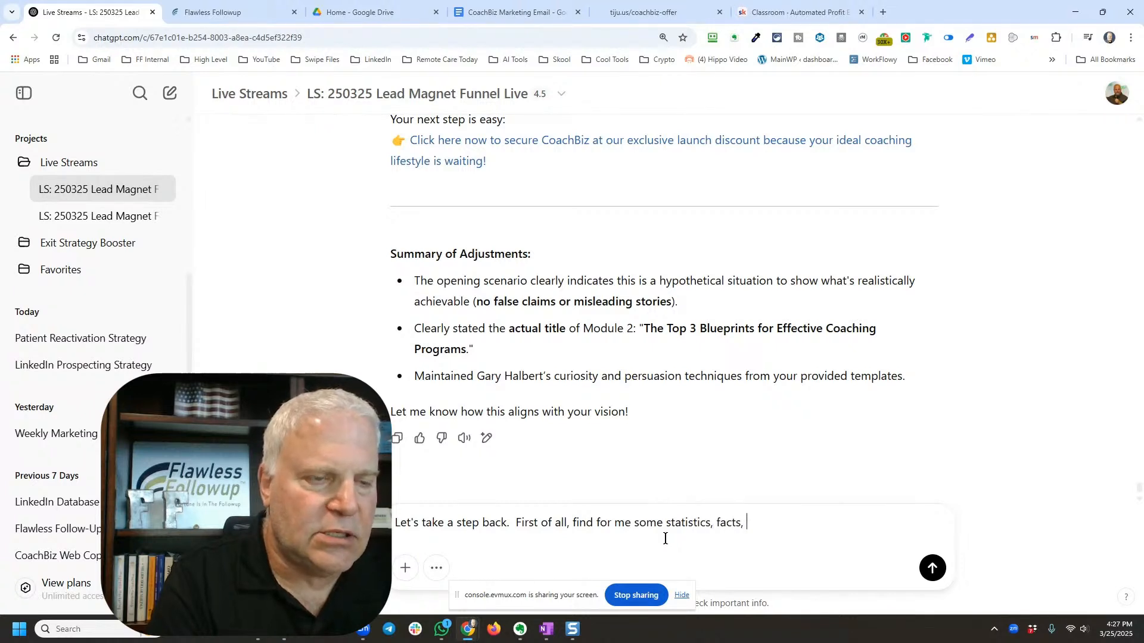
text(, case stud)
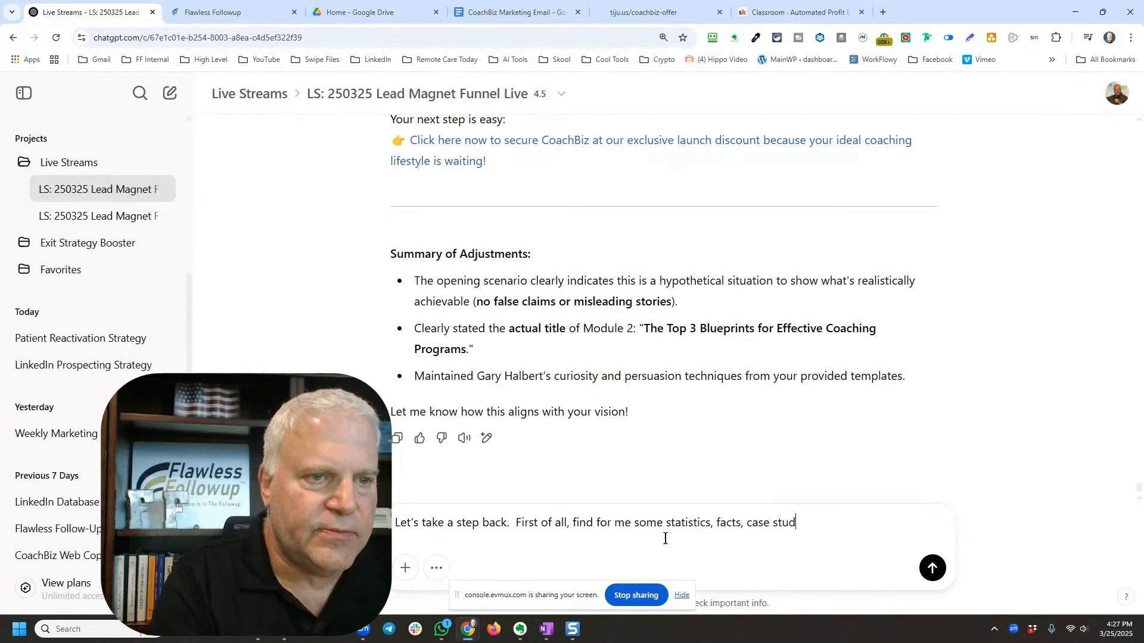
text(ies and suc)
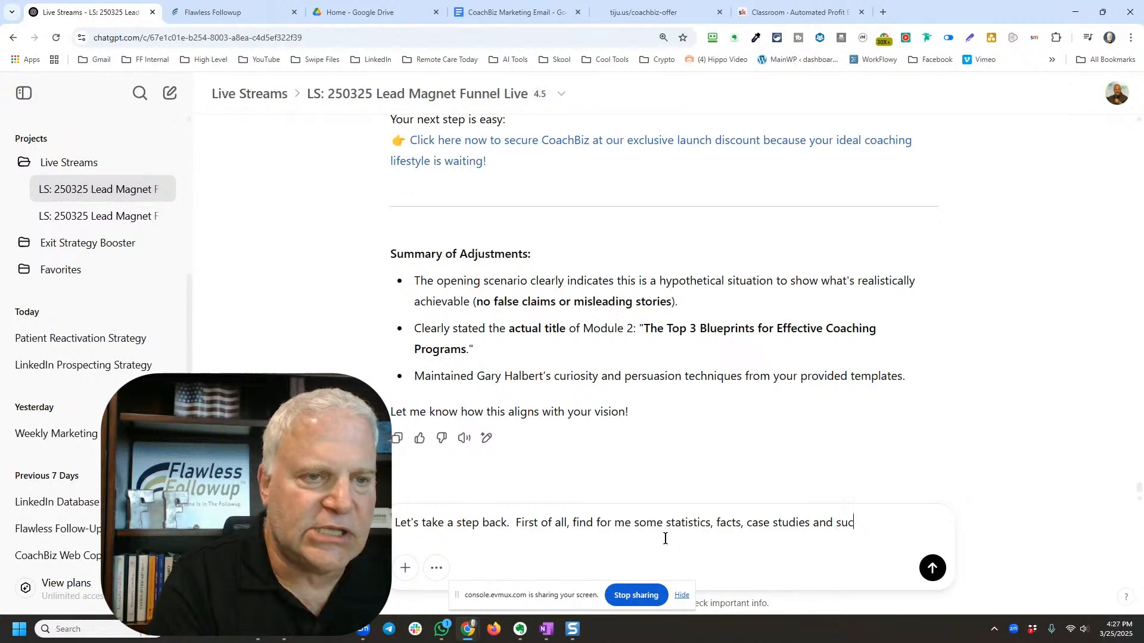
text(cess storie)
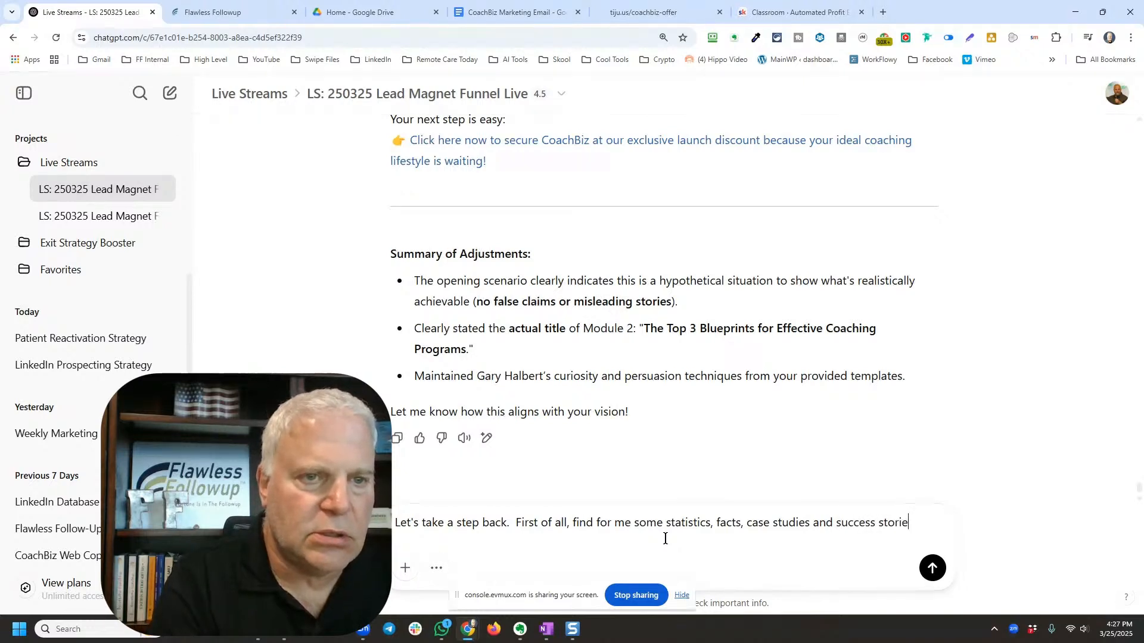
text(s of peopl)
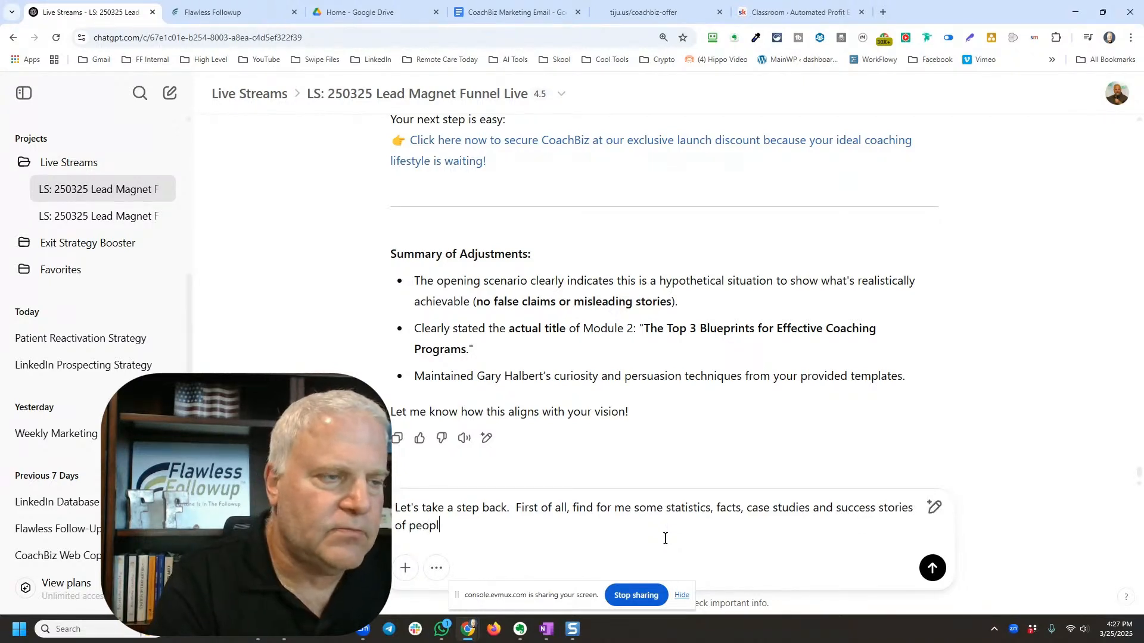
Step: Describe the people in the draft with "that have started a side hustle or "second act success" after retirement"
text(e that have )
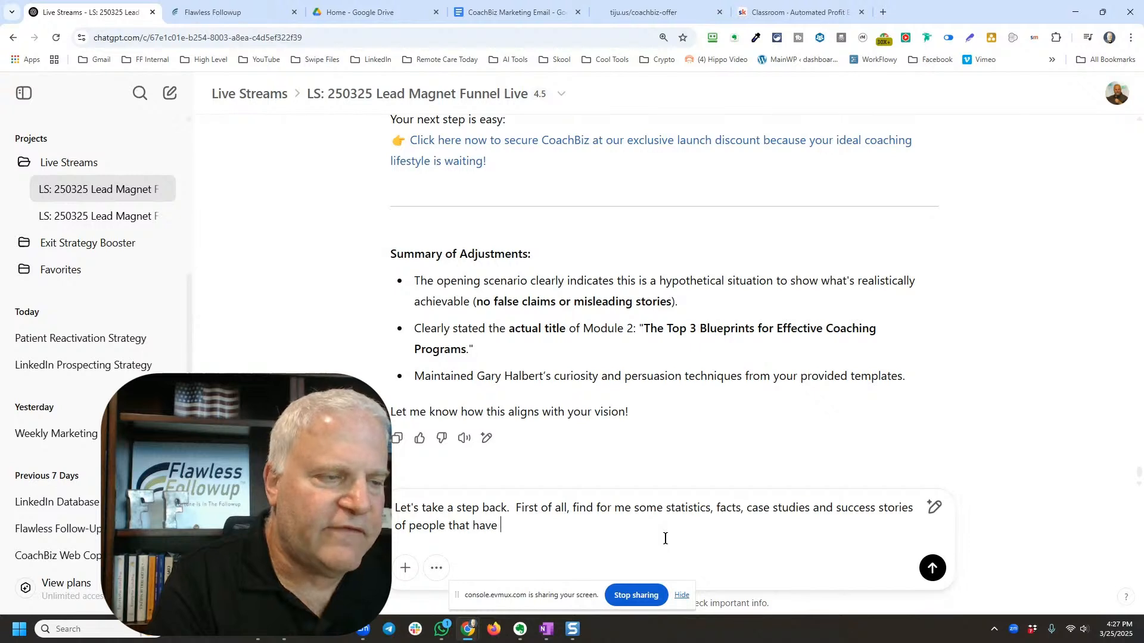
text(started a side h)
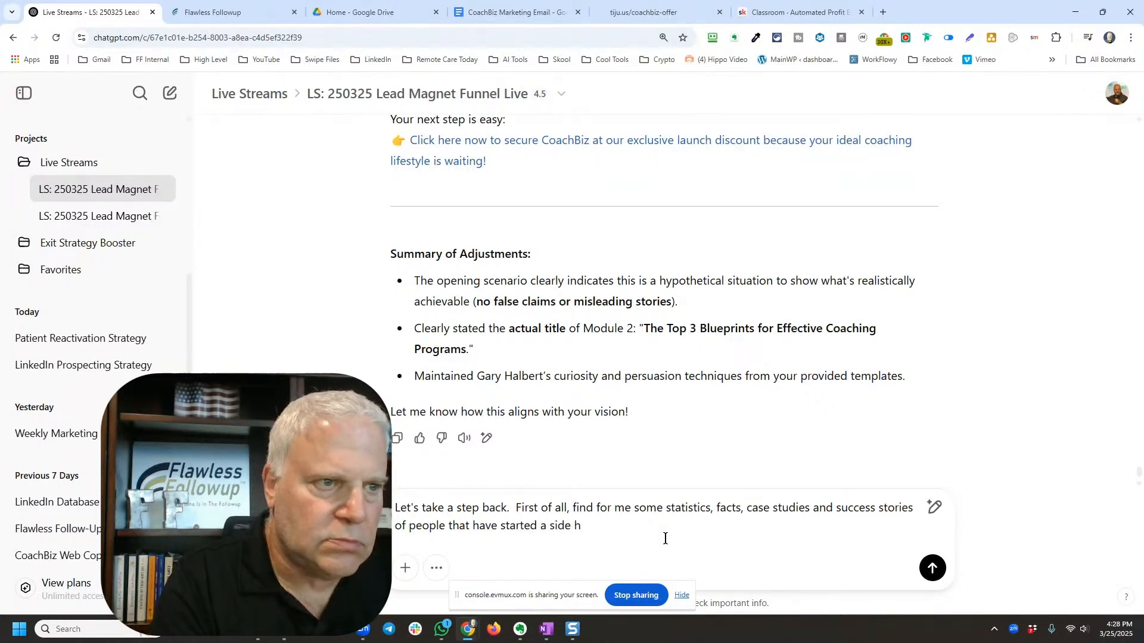
text(justle or)
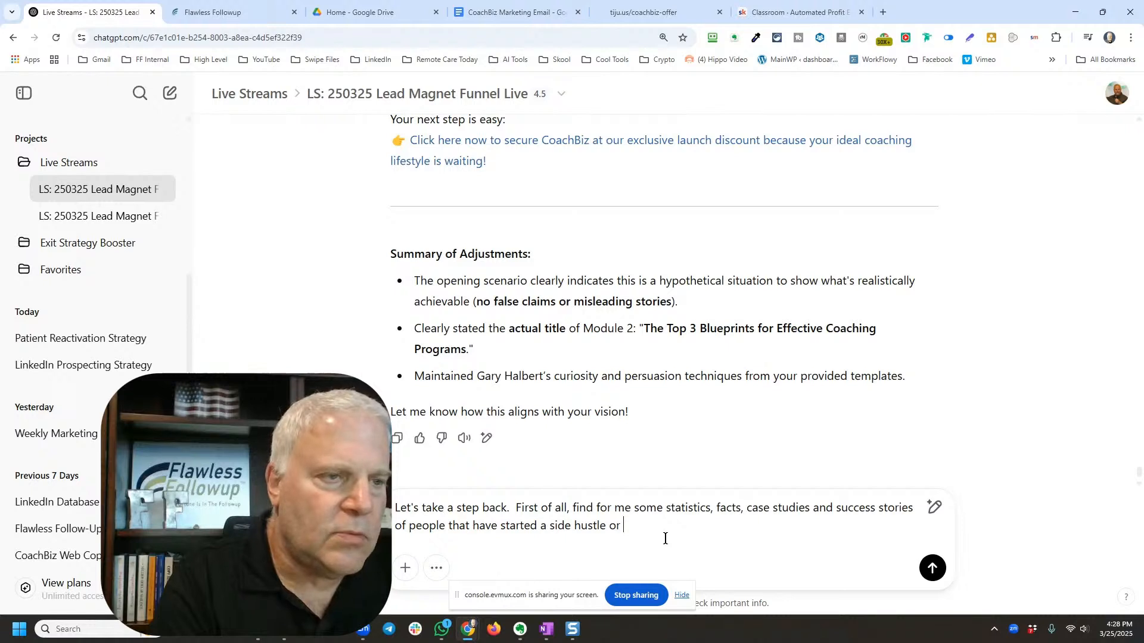
text("secon)
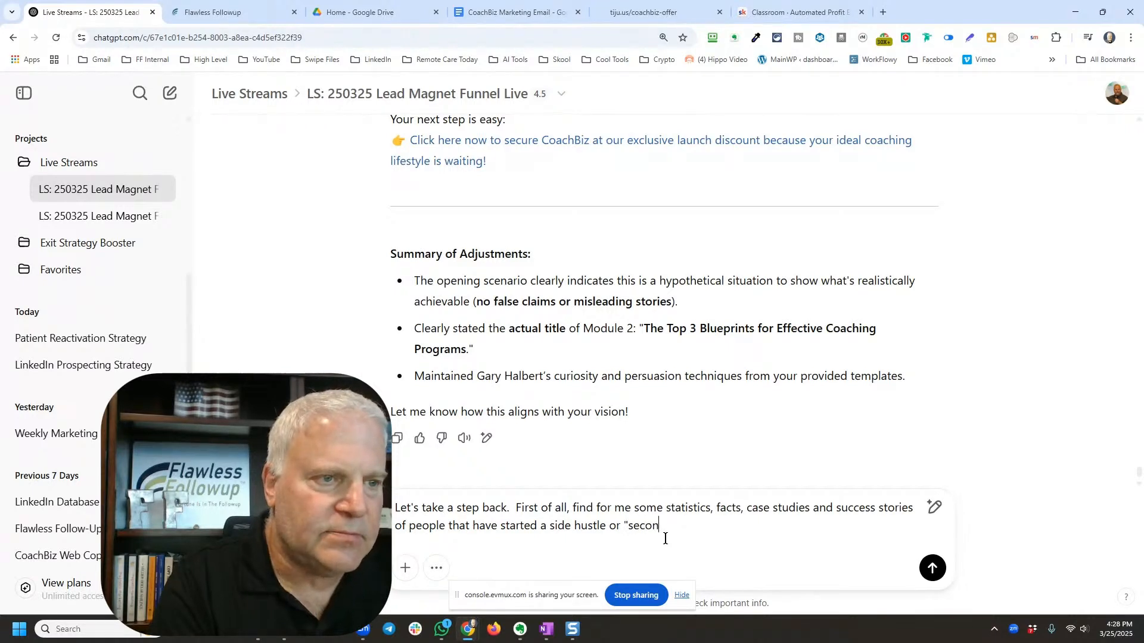
text(d act)
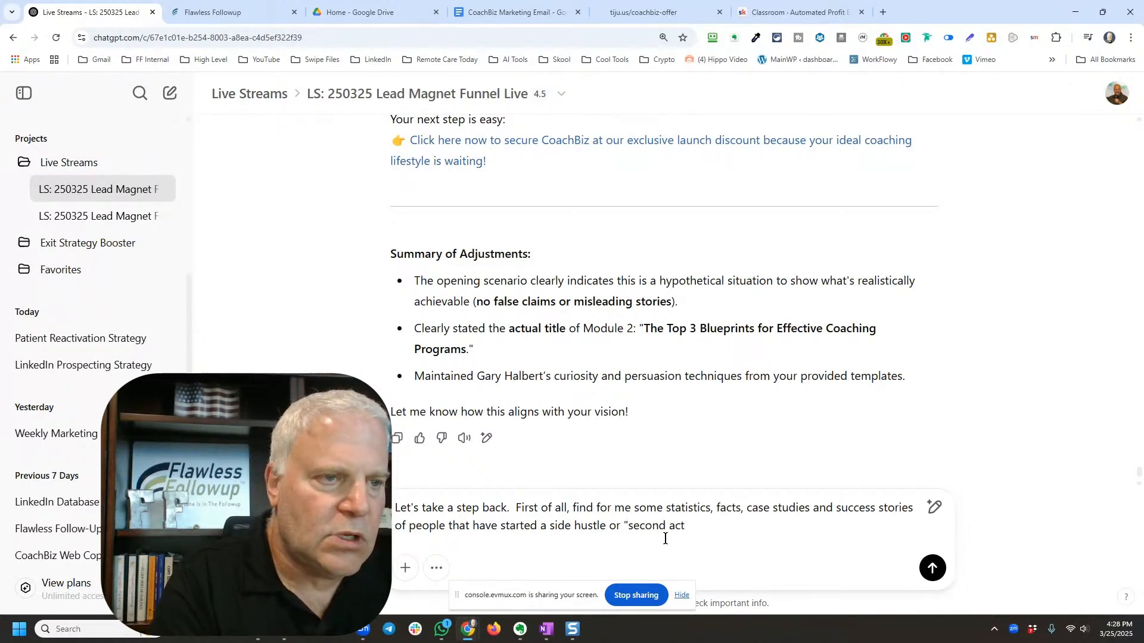
text( succde)
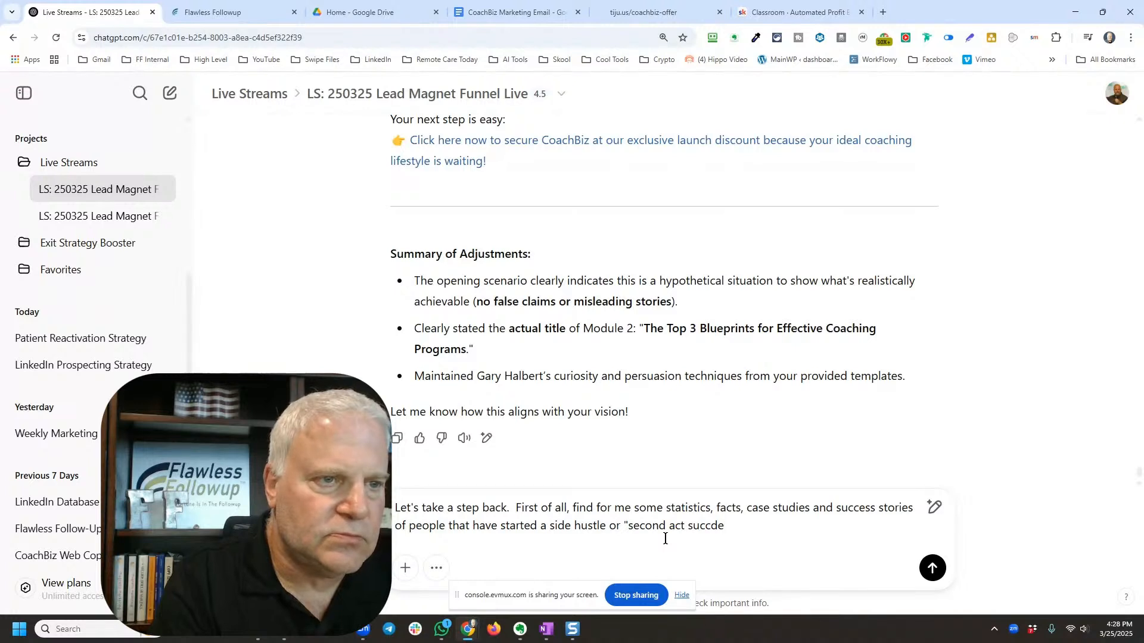
text(sess" aft)
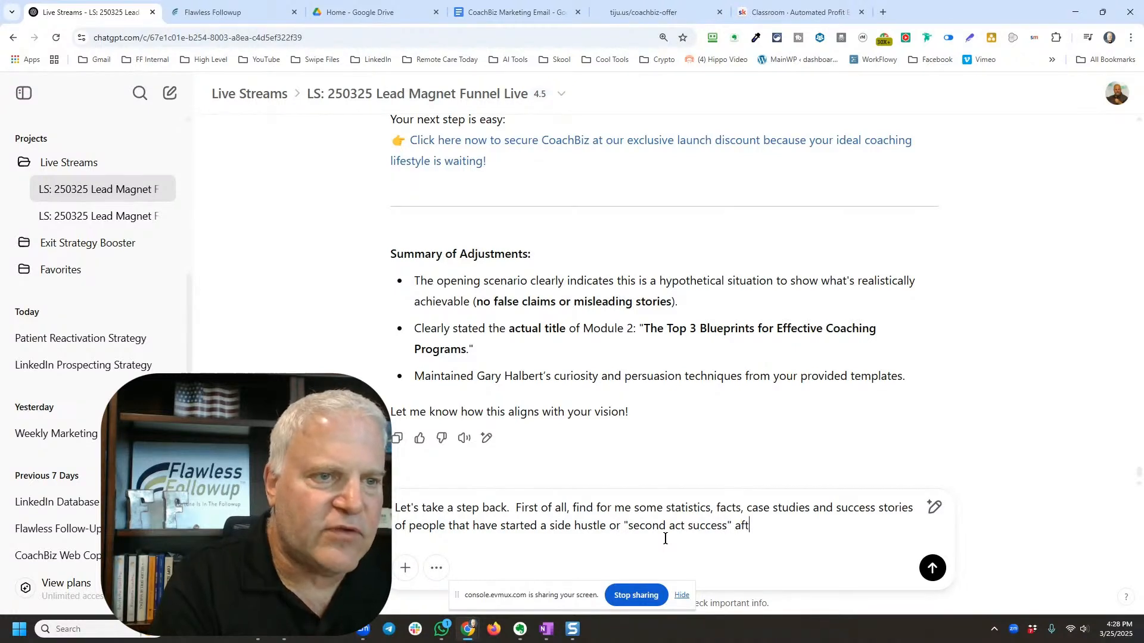
text(er retir)
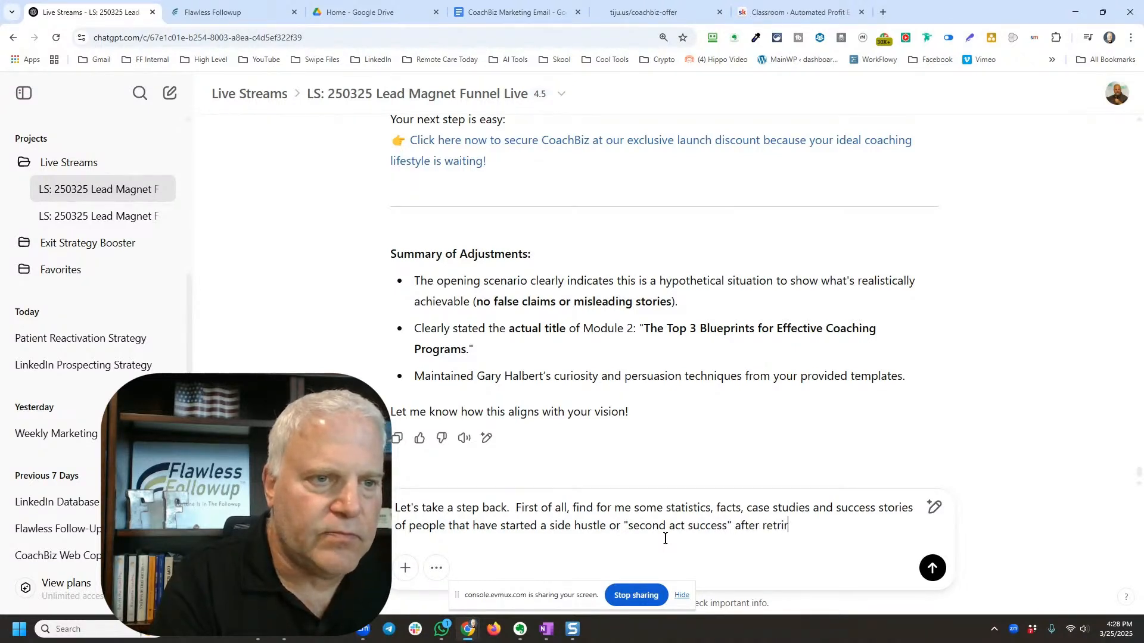
text(ement)
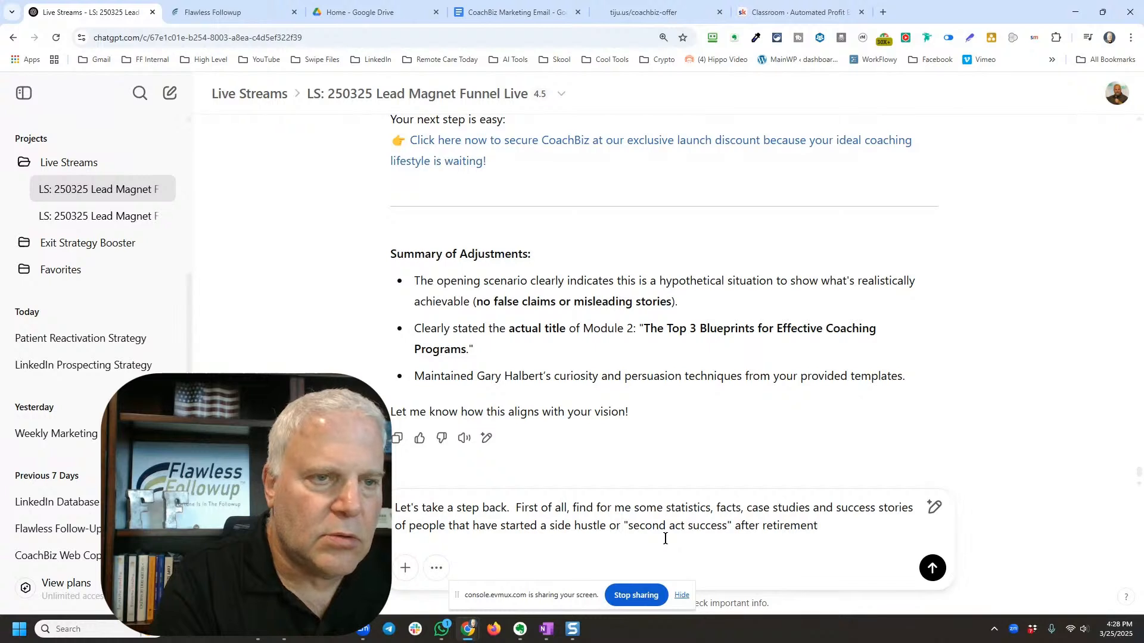
Step: Complete the draft's second sentence with "by becoming an online expert, consultant or course creator."
text( by )
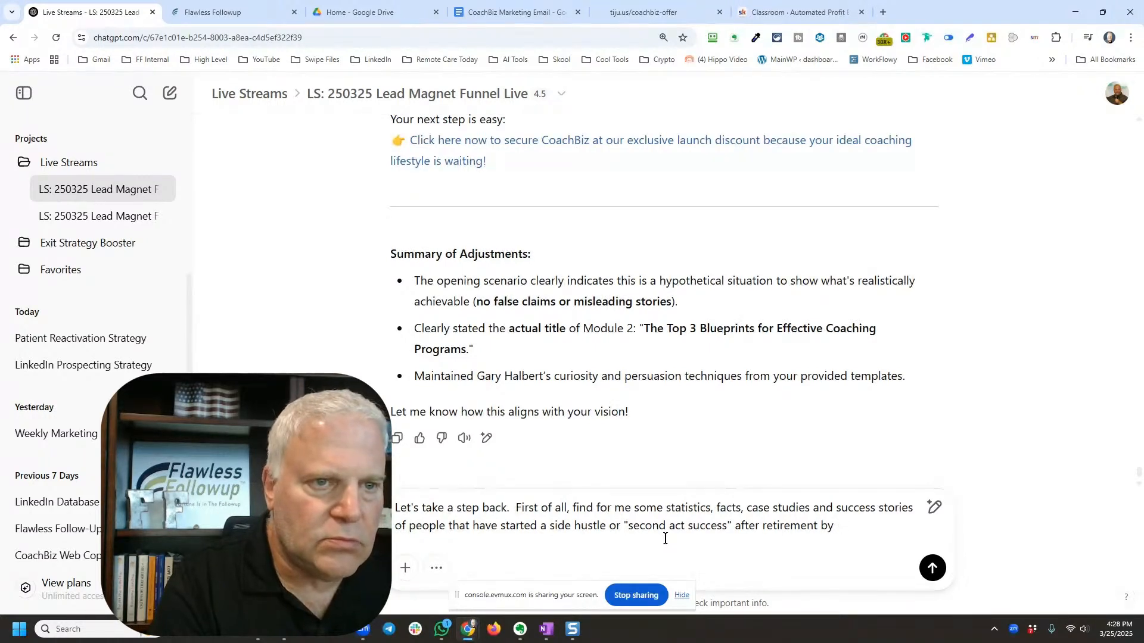
text(beca)
text(omin)
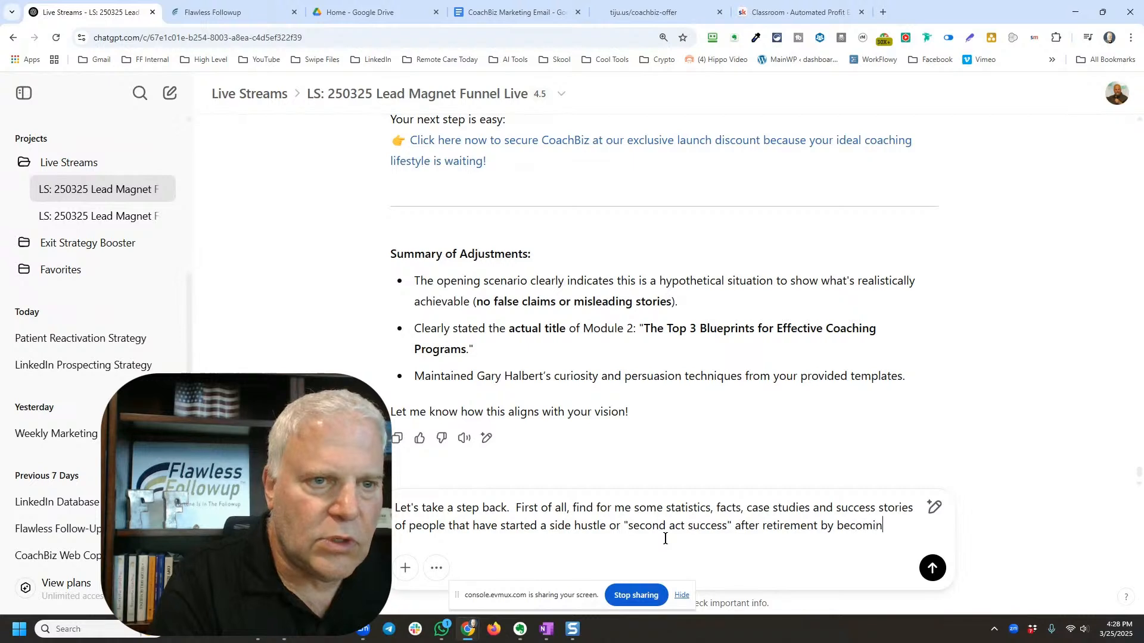
text(g an )
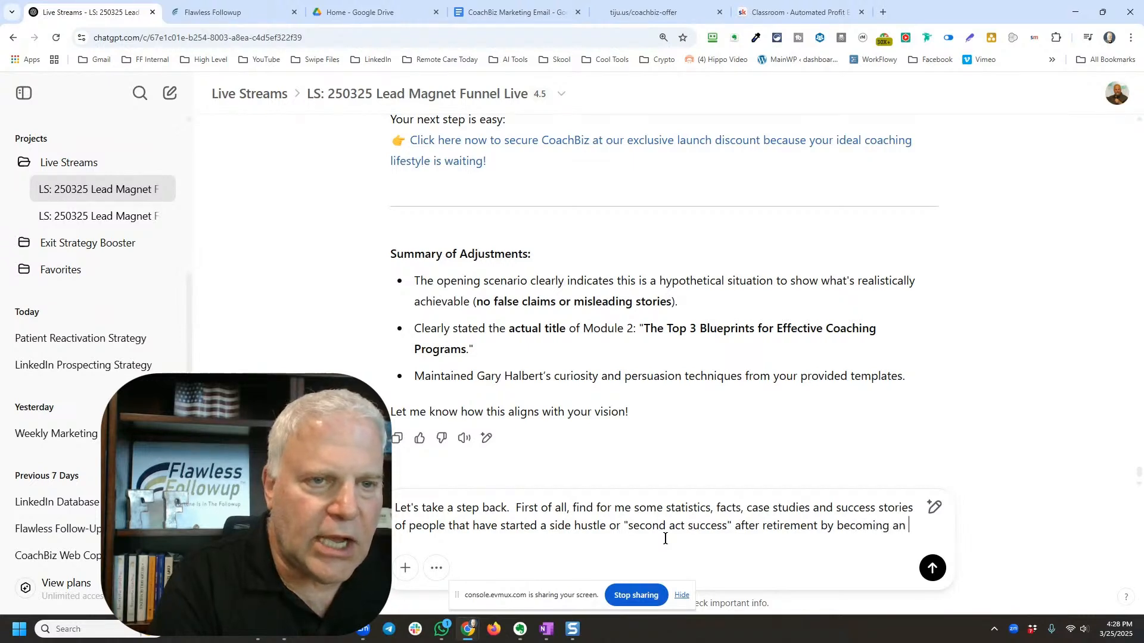
text(online expert)
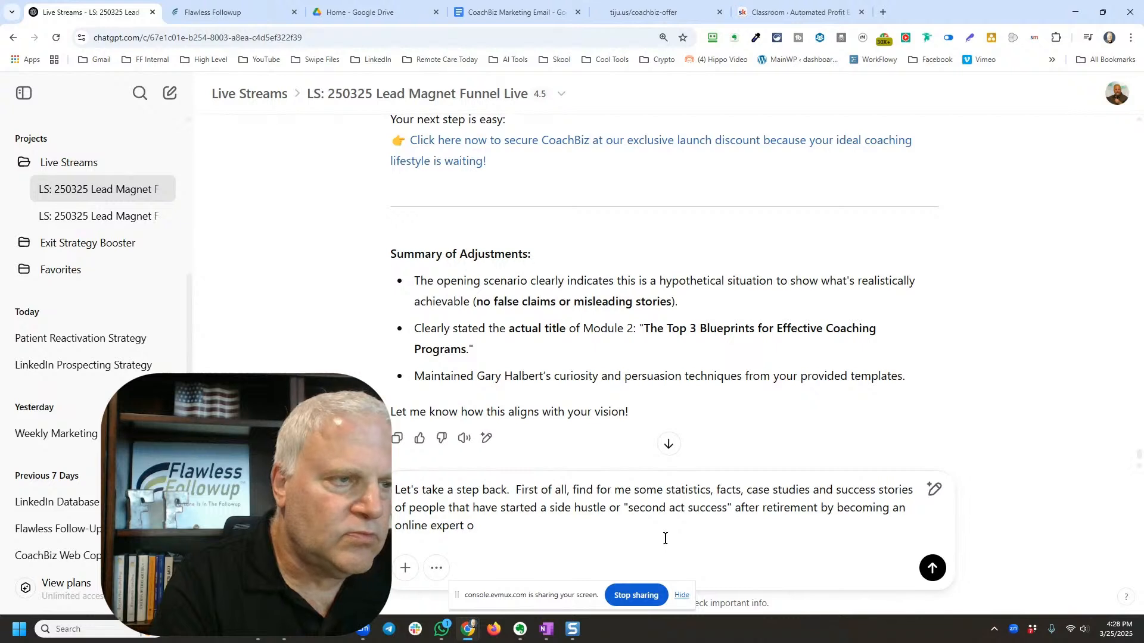
key(BackSpace)
text(,)
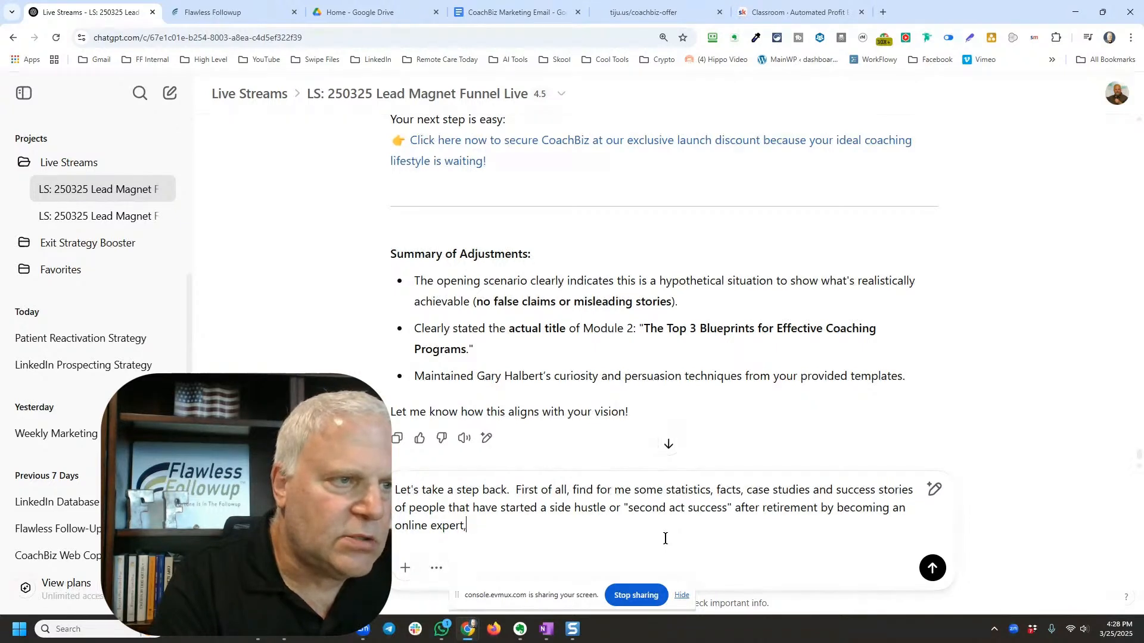
text( consultant)
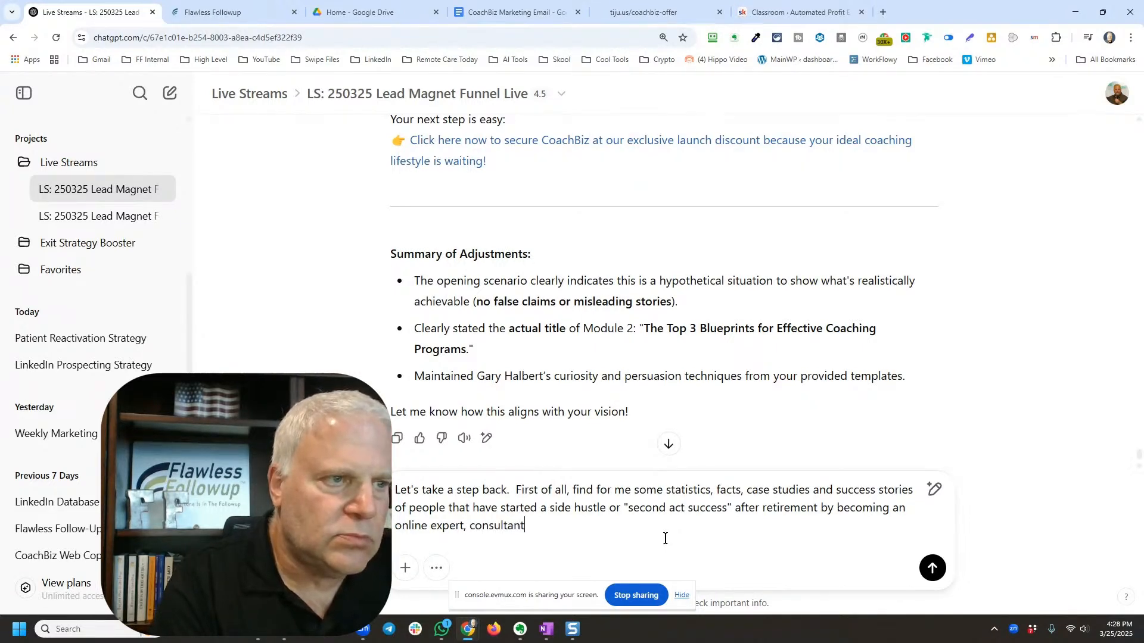
text( or cour)
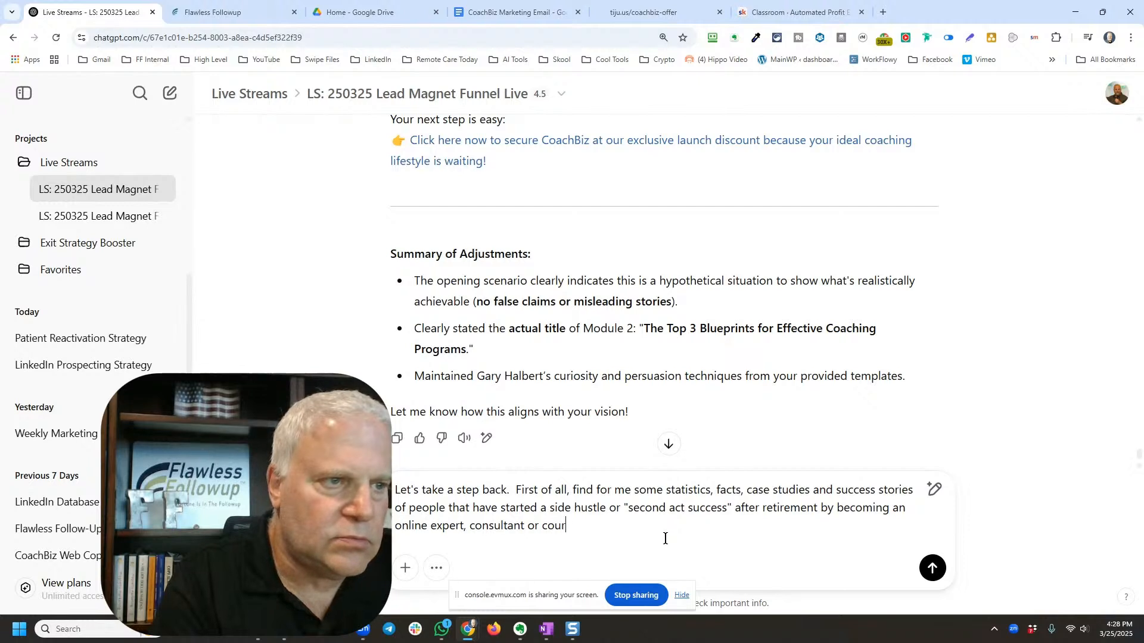
text(se cre)
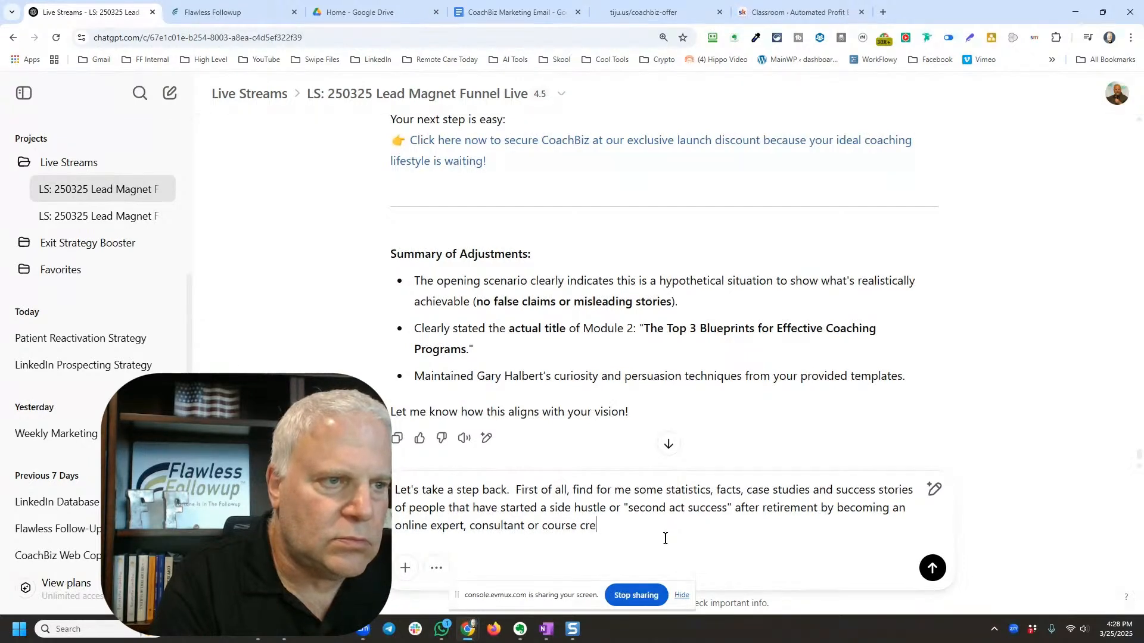
text(ator.  TGi)
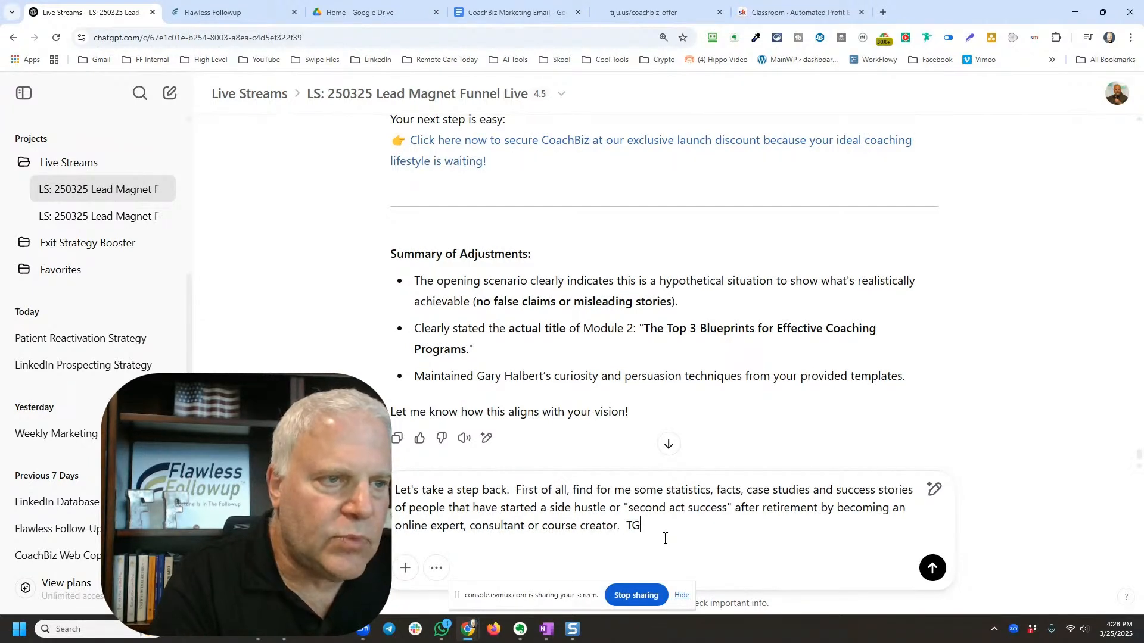
Step: Finish the draft with "Give me some powerful stats, and a couple success stories." and send the message
key(BackSpace)
key(BackSpace)
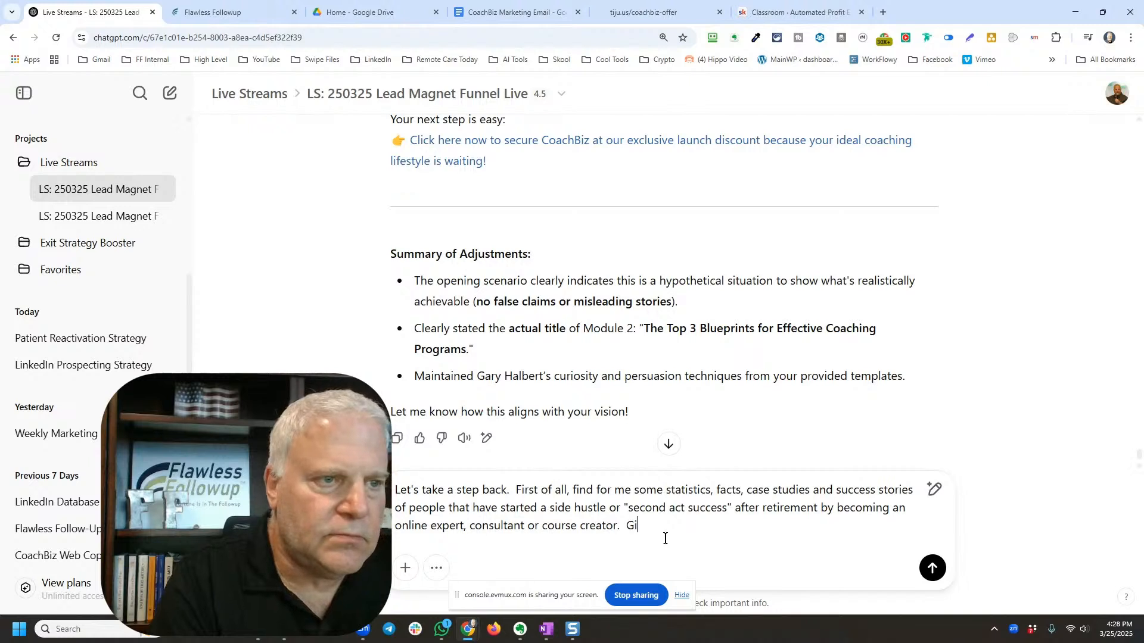
text(Give me some po)
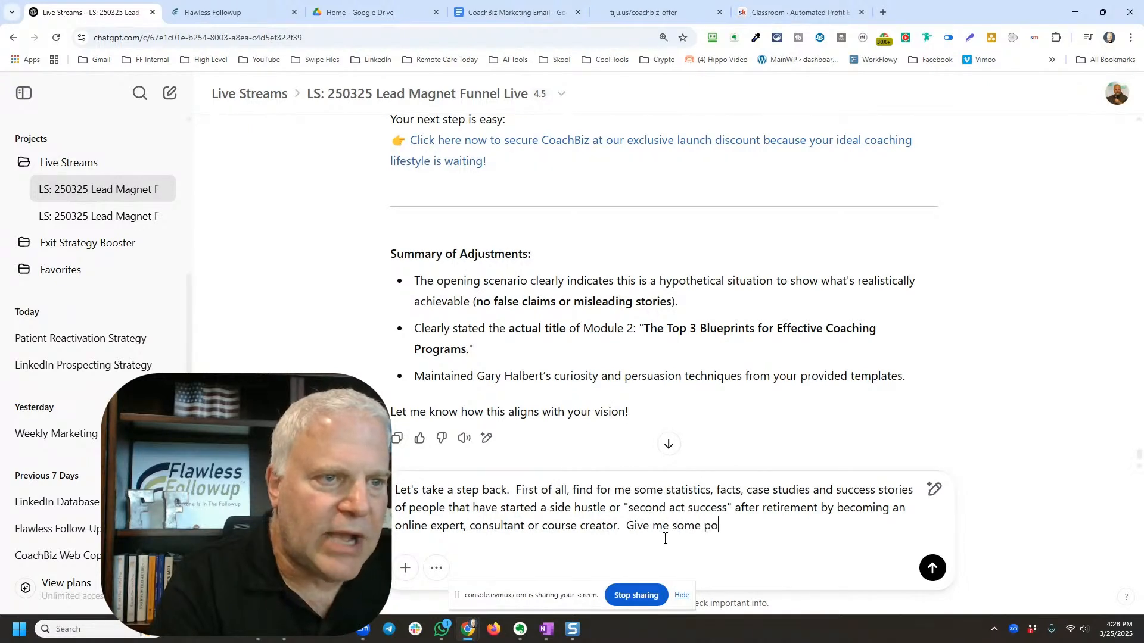
text(werful s)
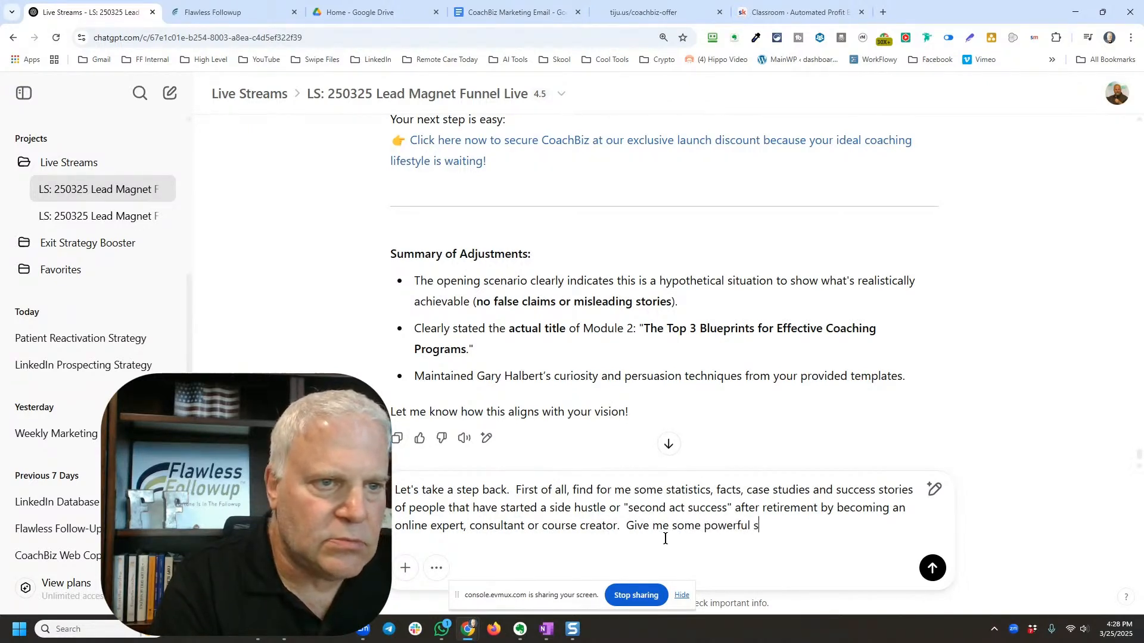
text(tats, and)
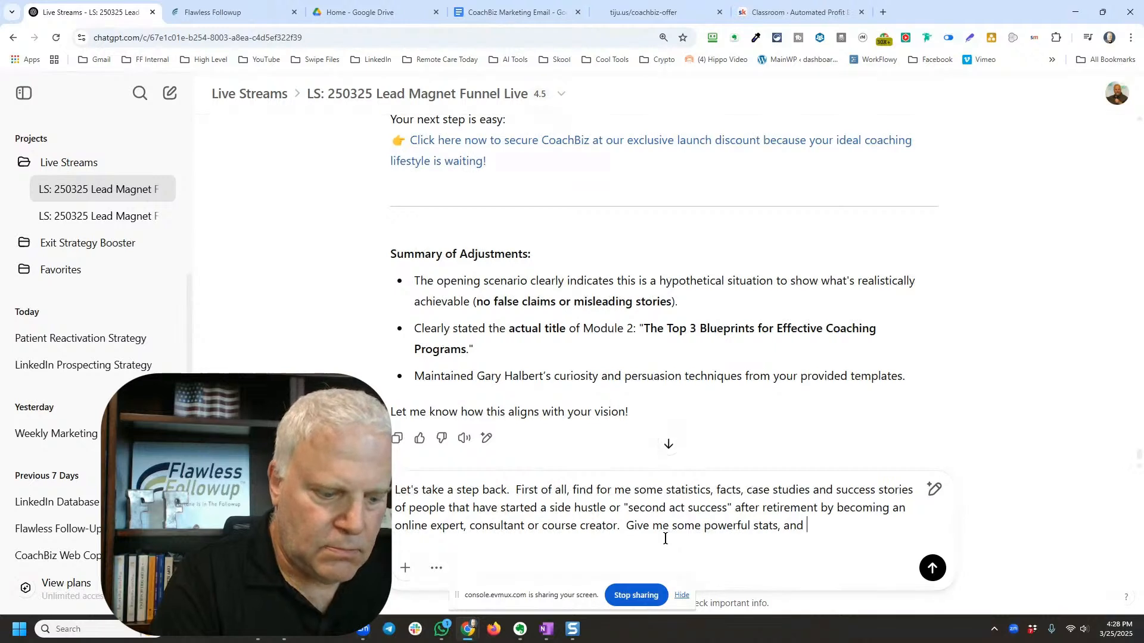
text( a couple )
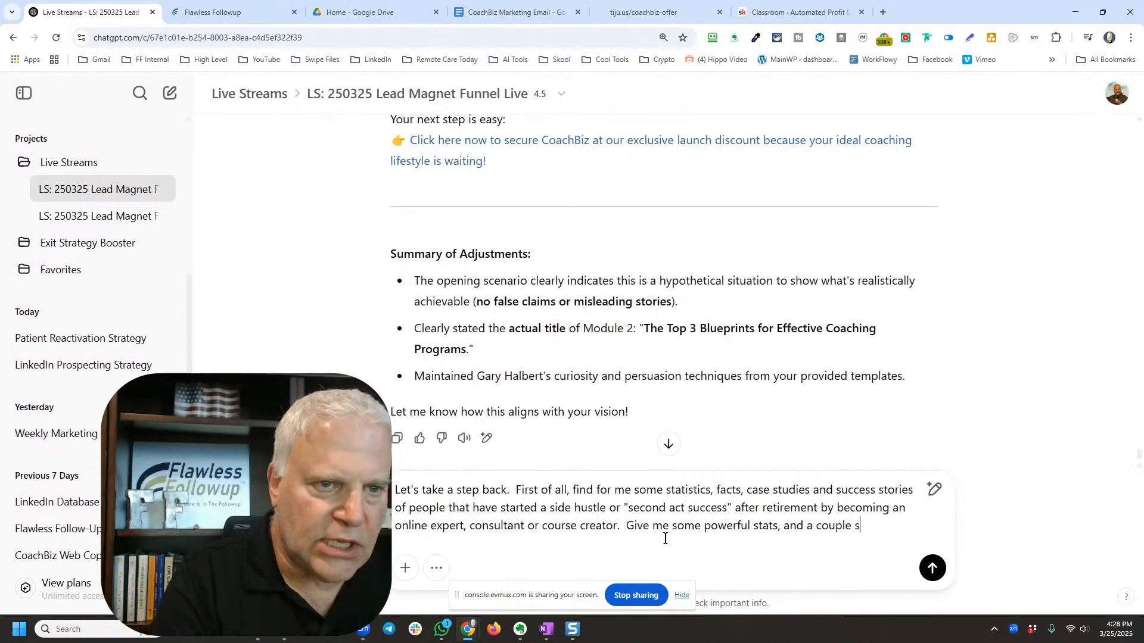
text(success)
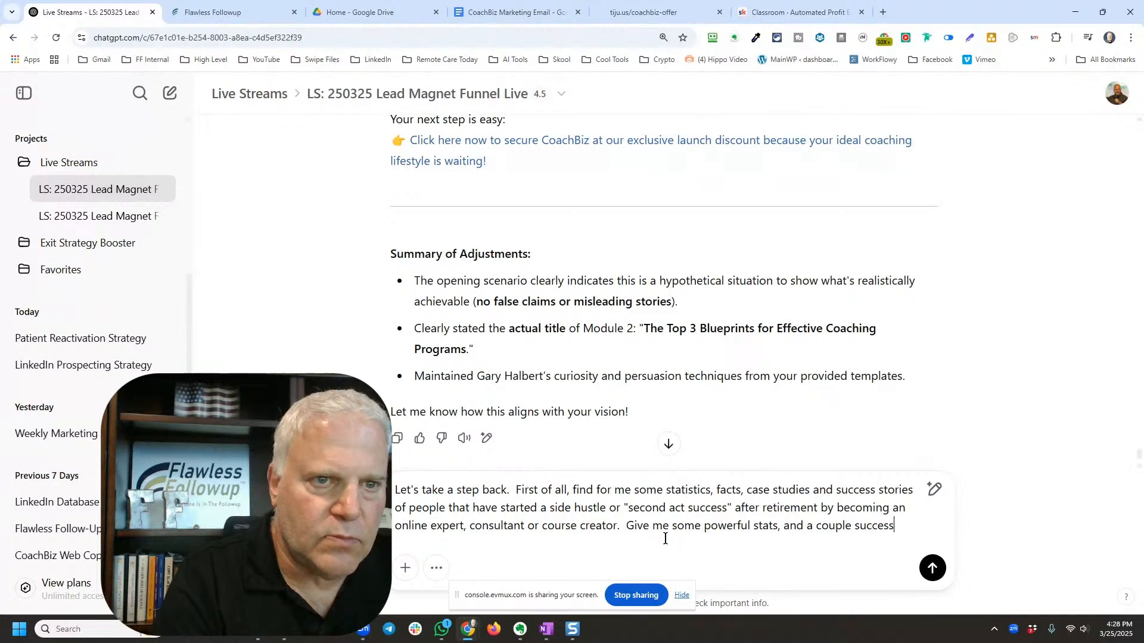
text( dtories.)
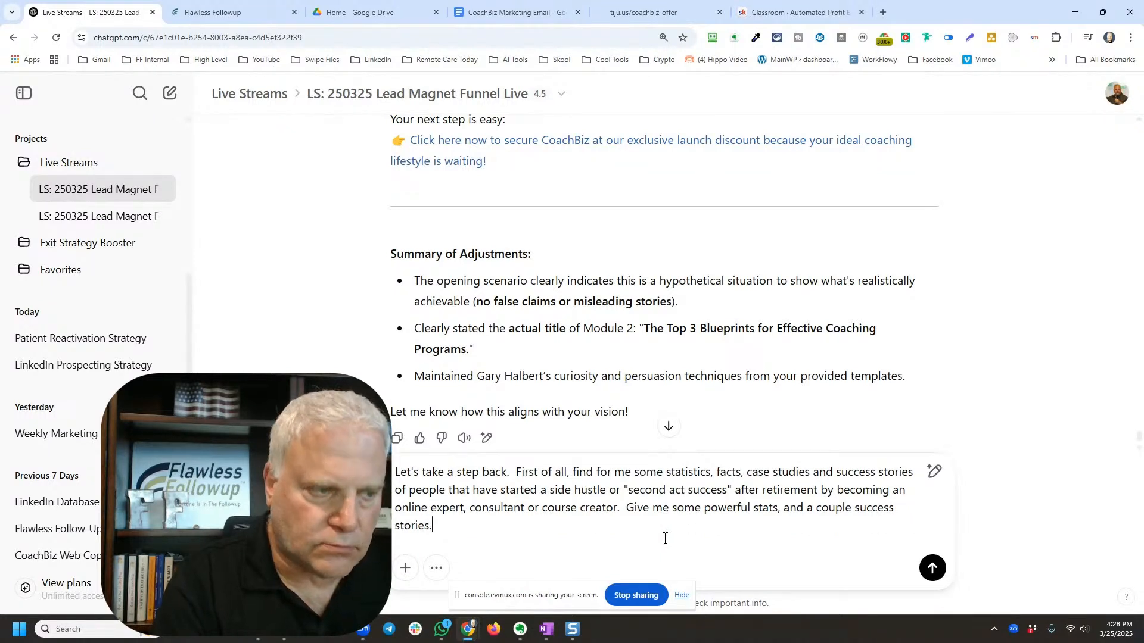
key(ctrl+a)
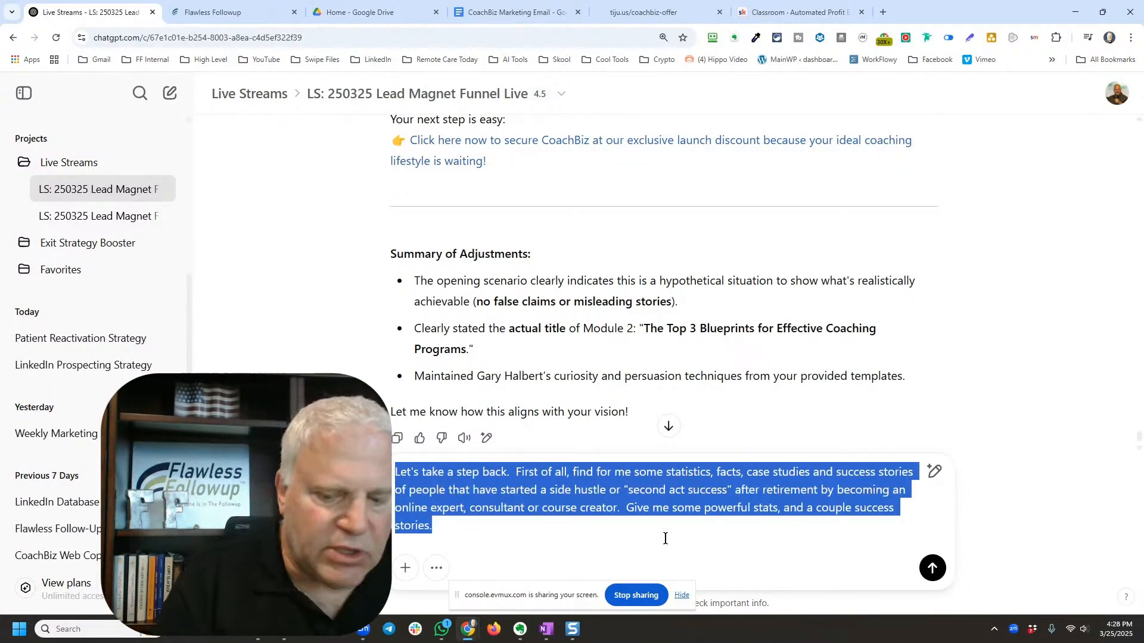
key(Return)
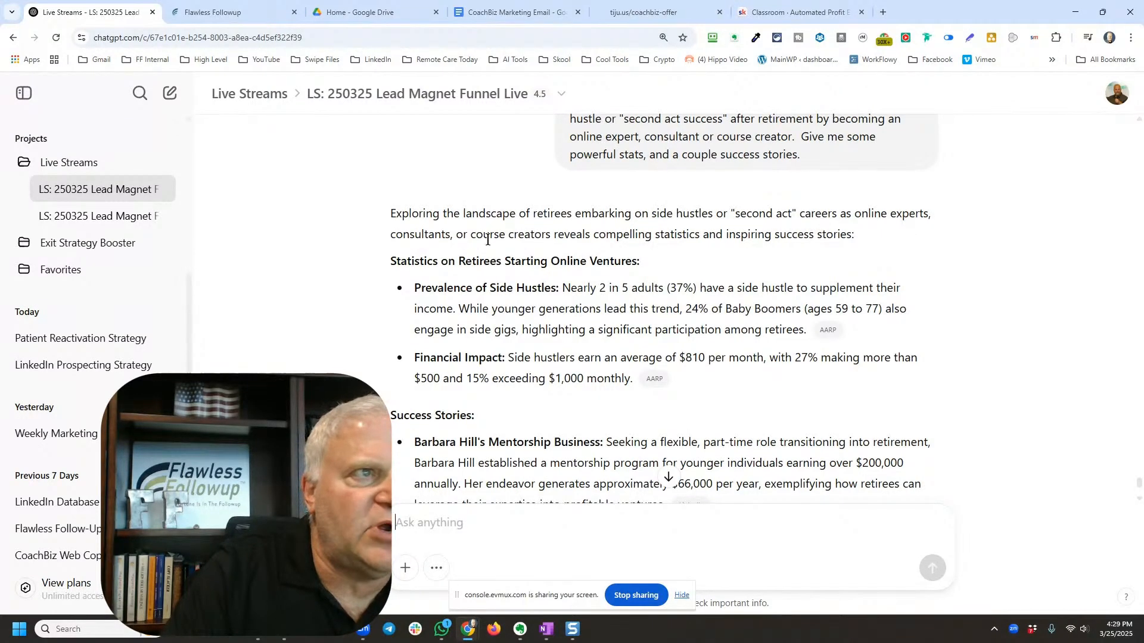
Step: Read through the reply's retiree side-hustle statistics and success stories, checking the sources cited for them
scroll(452, 290, down, 1)
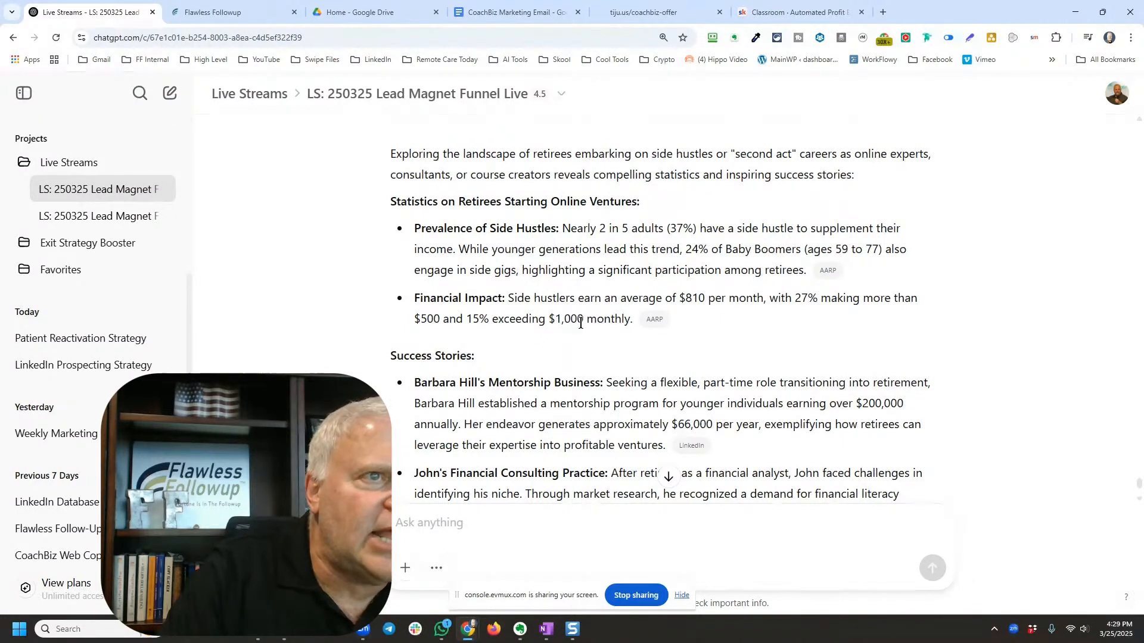
mouse_move(655, 320)
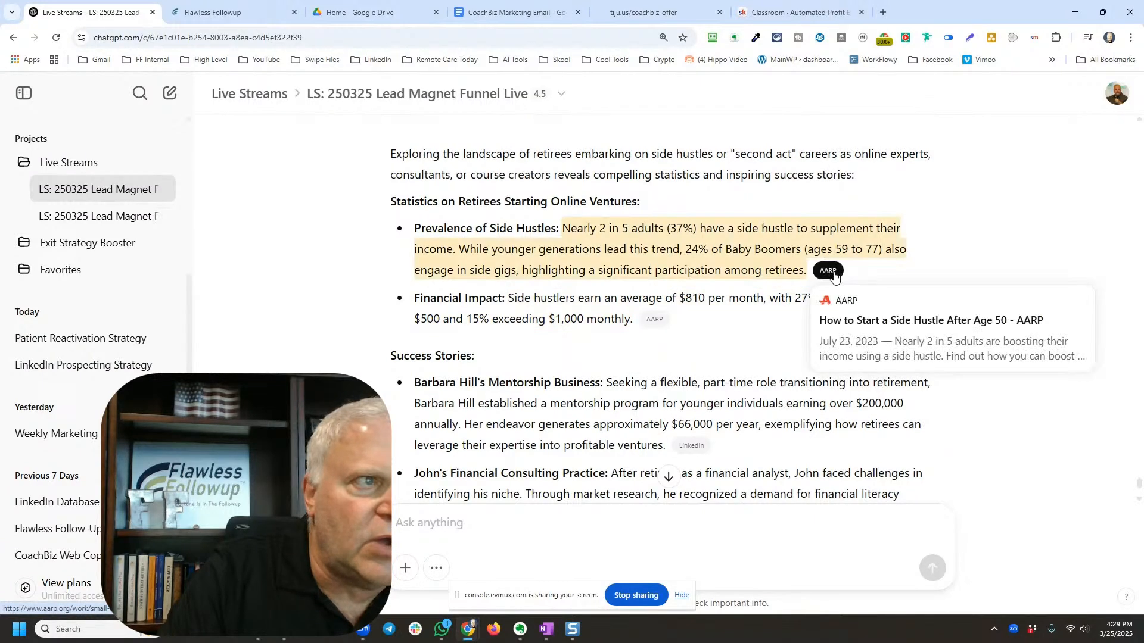
scroll(392, 301, down, 2)
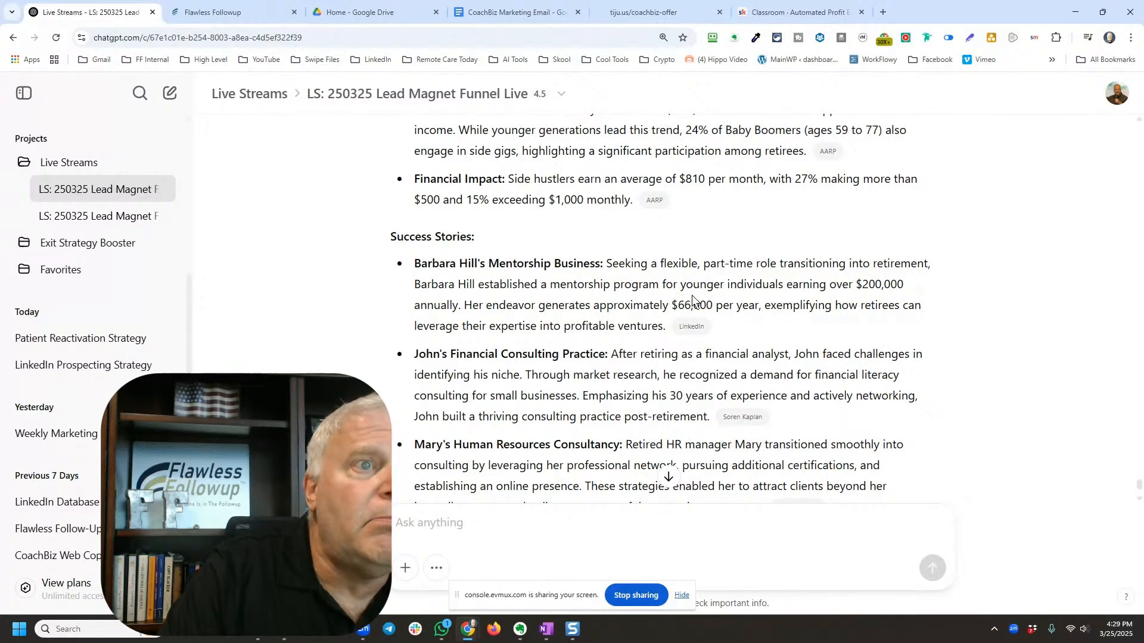
mouse_move(690, 327)
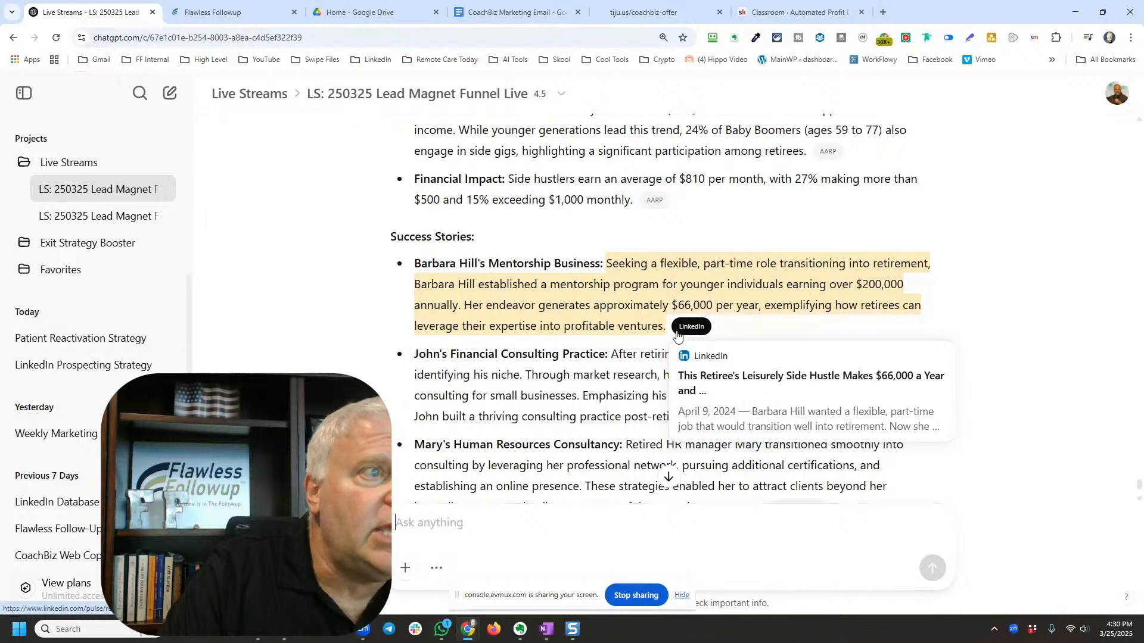
scroll(405, 335, down, 3)
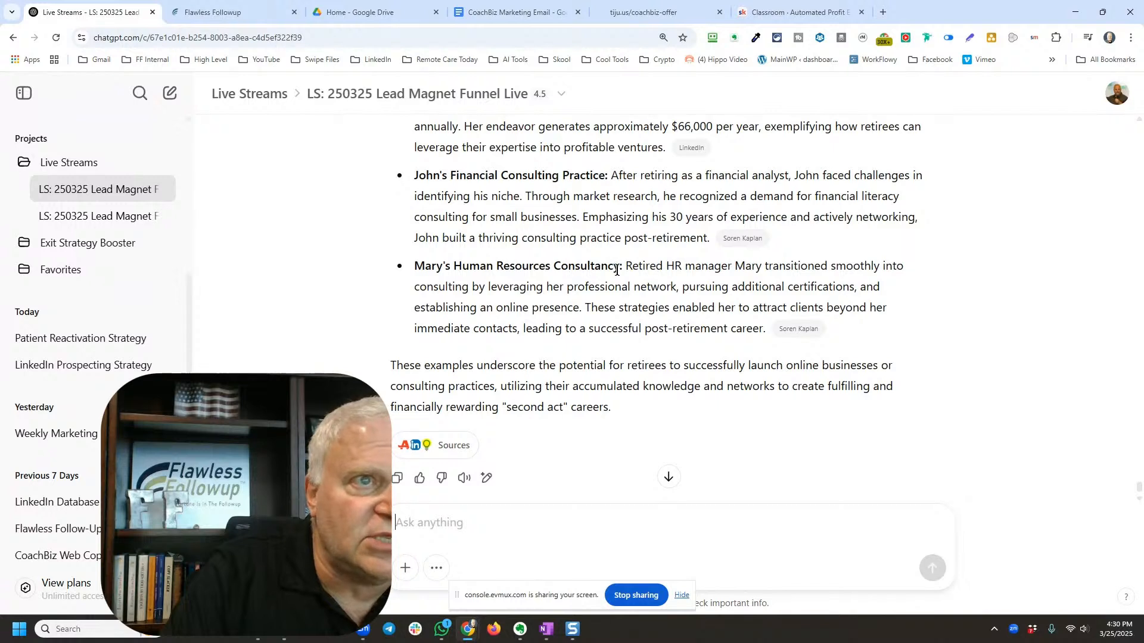
mouse_move(739, 244)
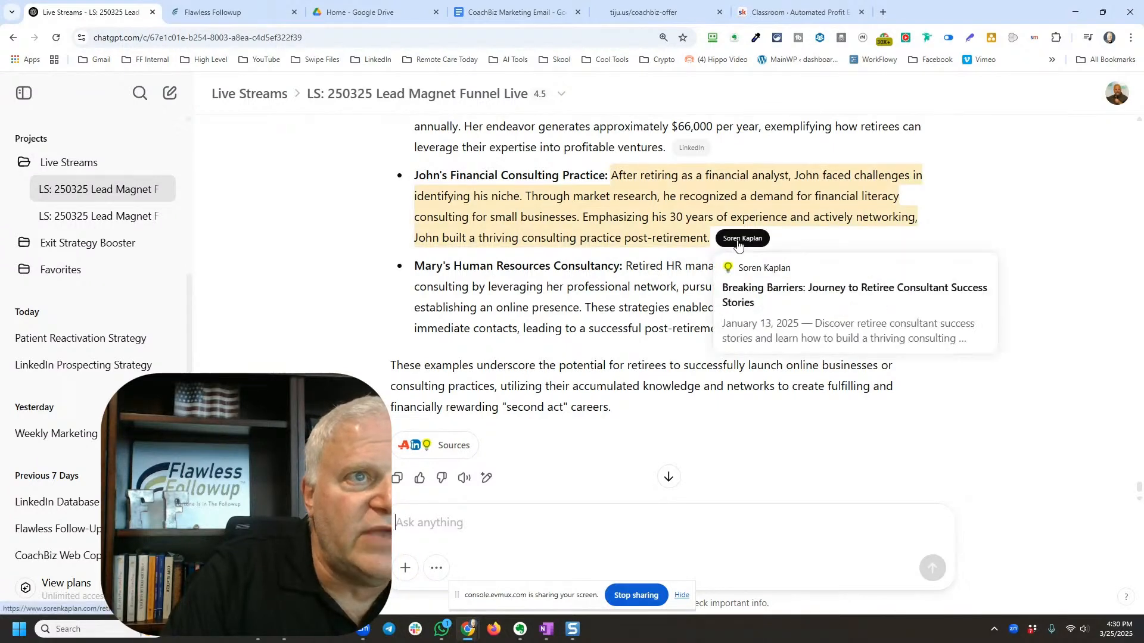
mouse_move(792, 338)
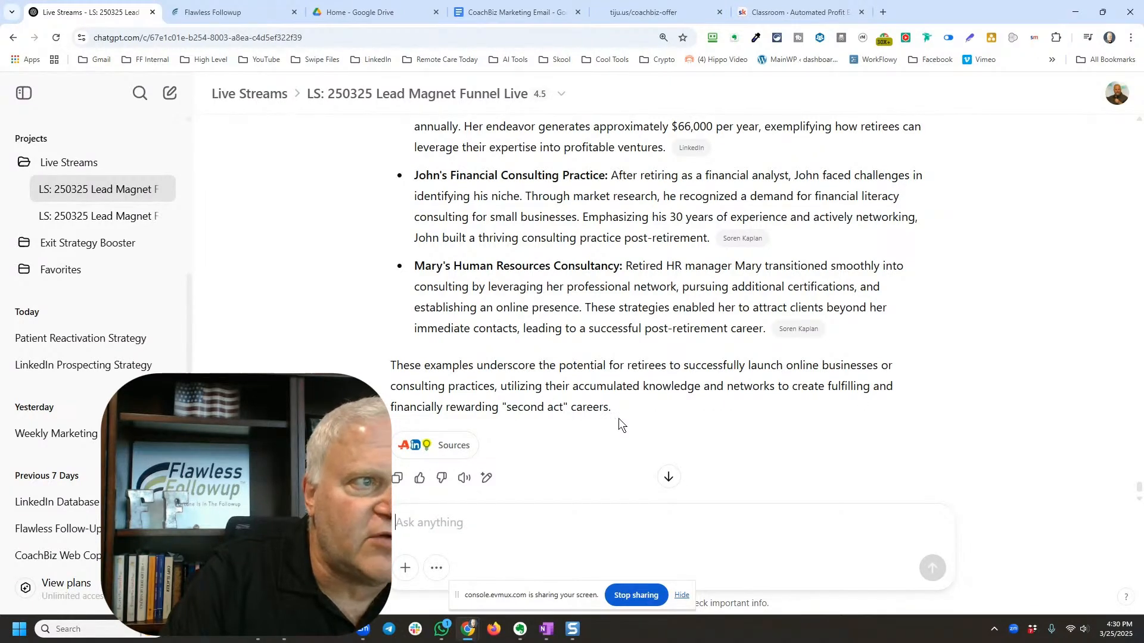
scroll(623, 416, down, 2)
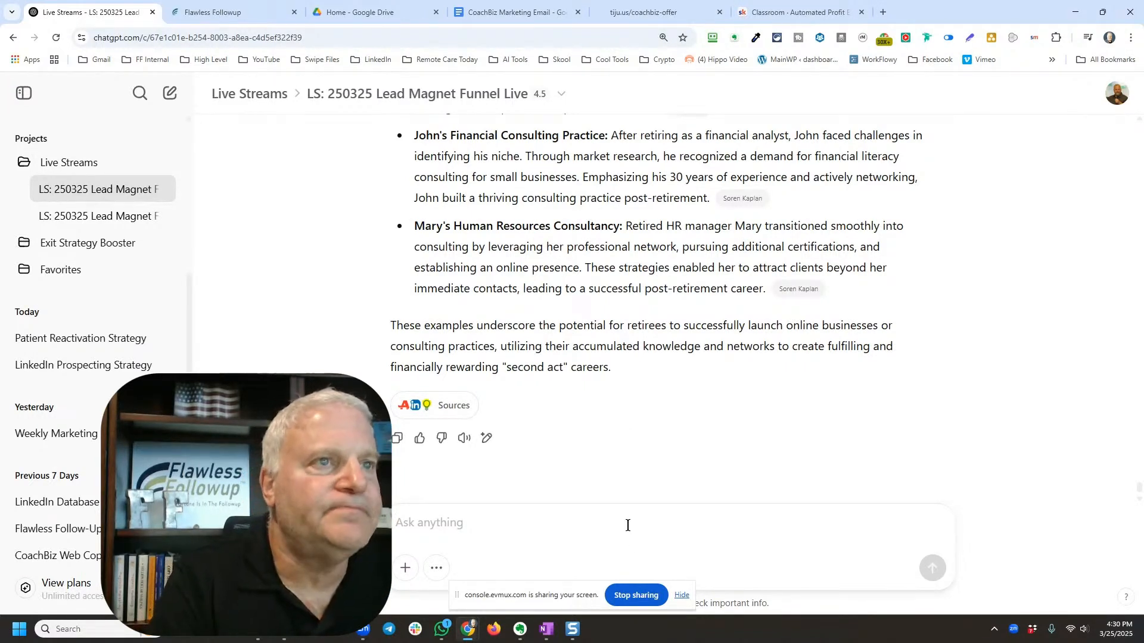
text(ok)
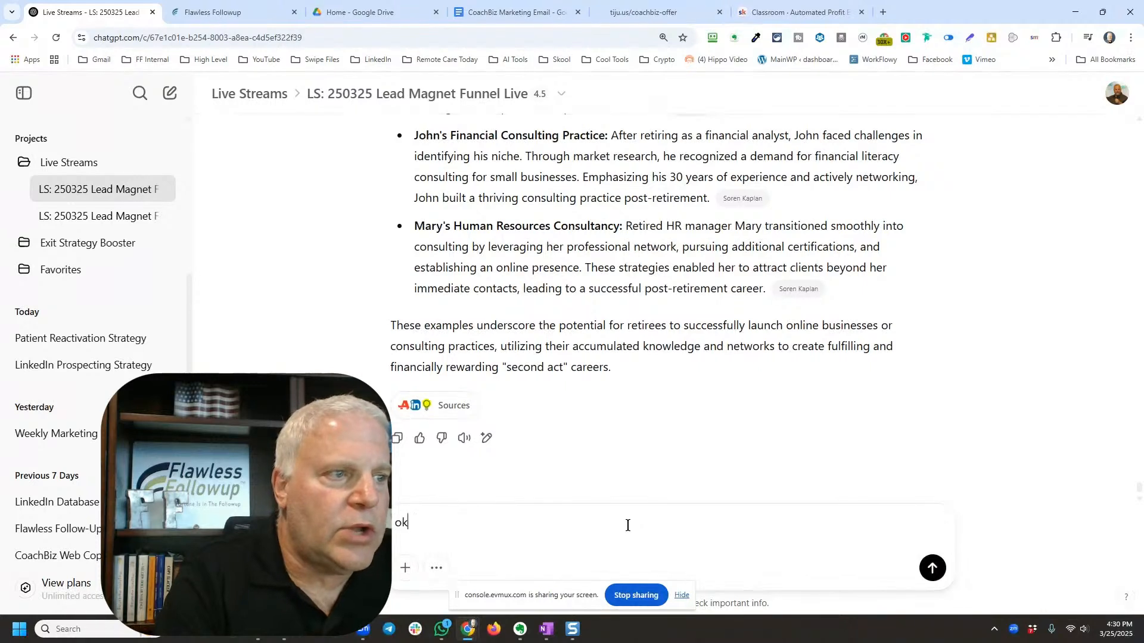
text(, now tel)
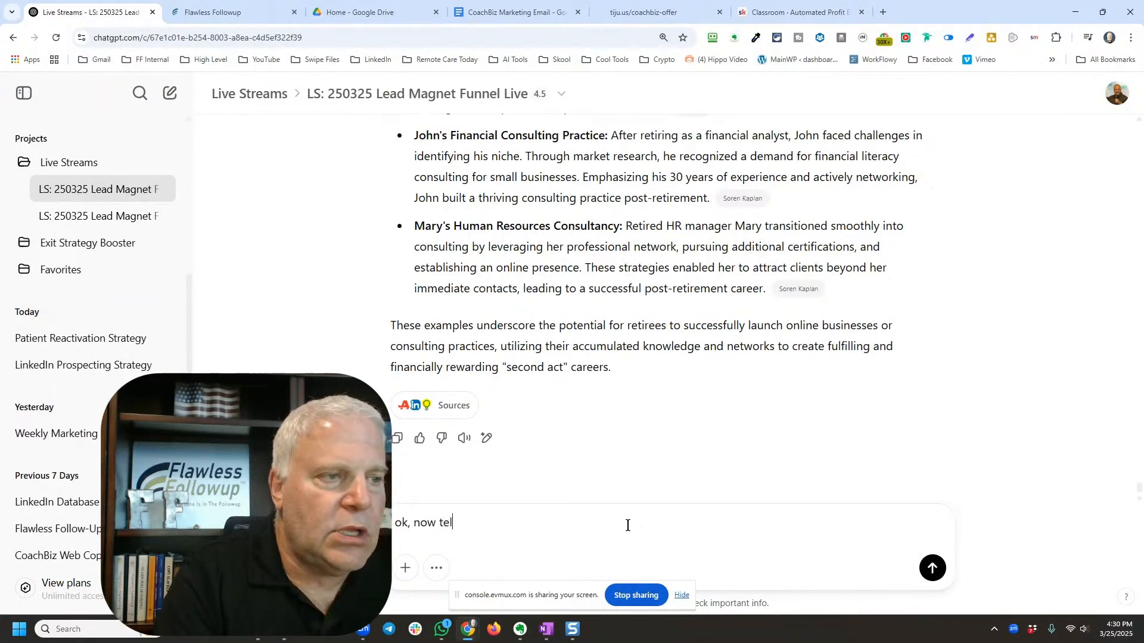
text(l me some of the)
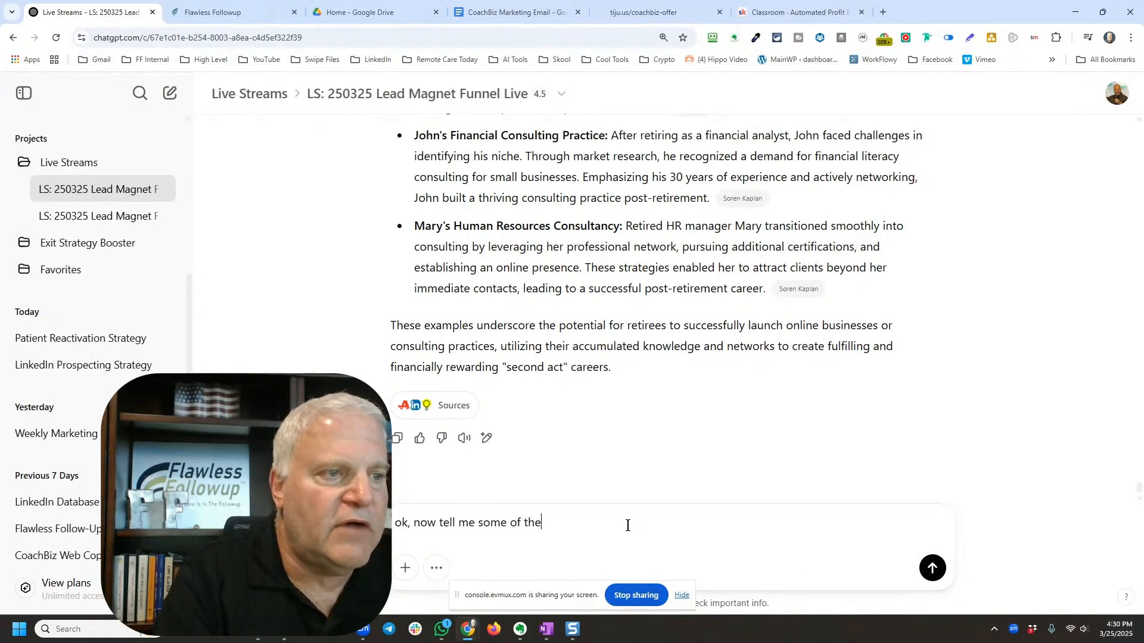
text( fears,)
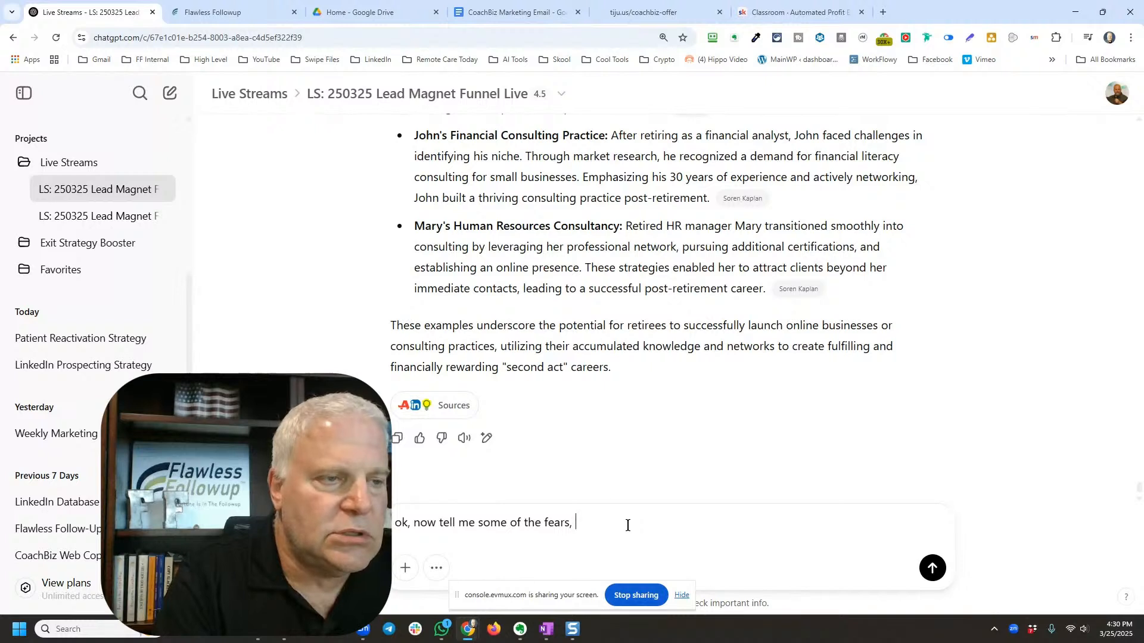
text( and co)
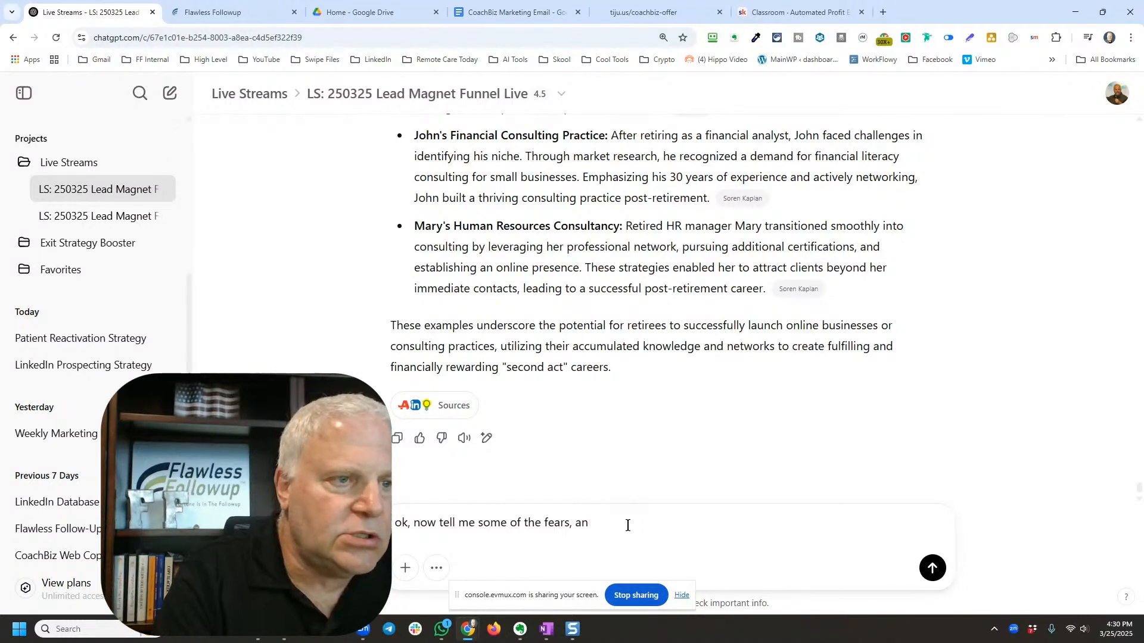
key(BackSpace)
key(BackSpace)
text(concerns )
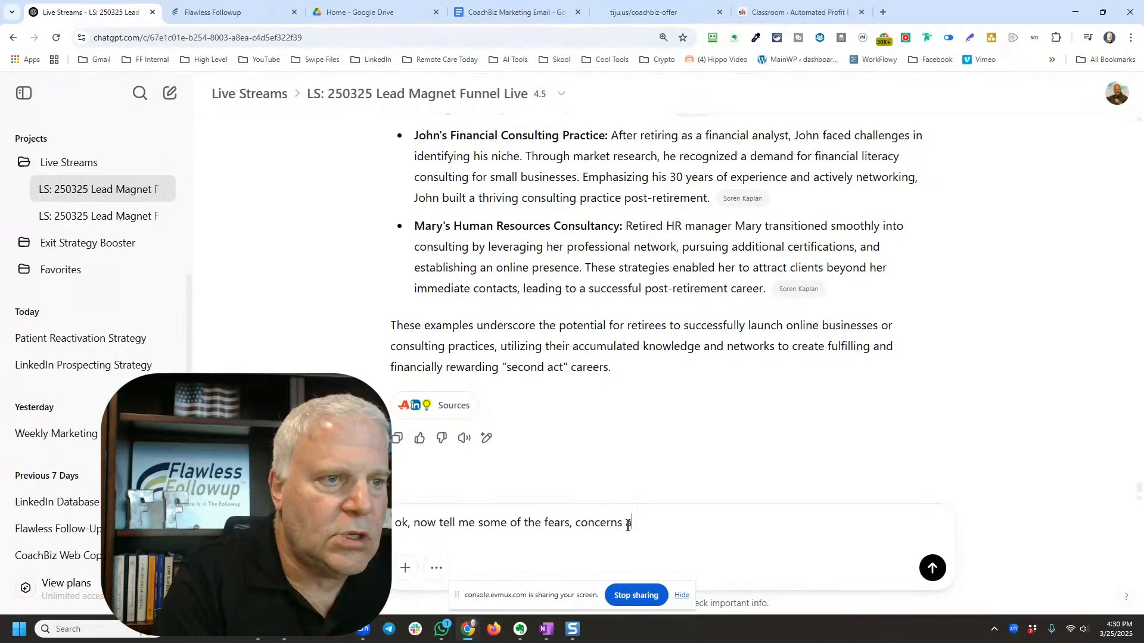
text(and objectsion)
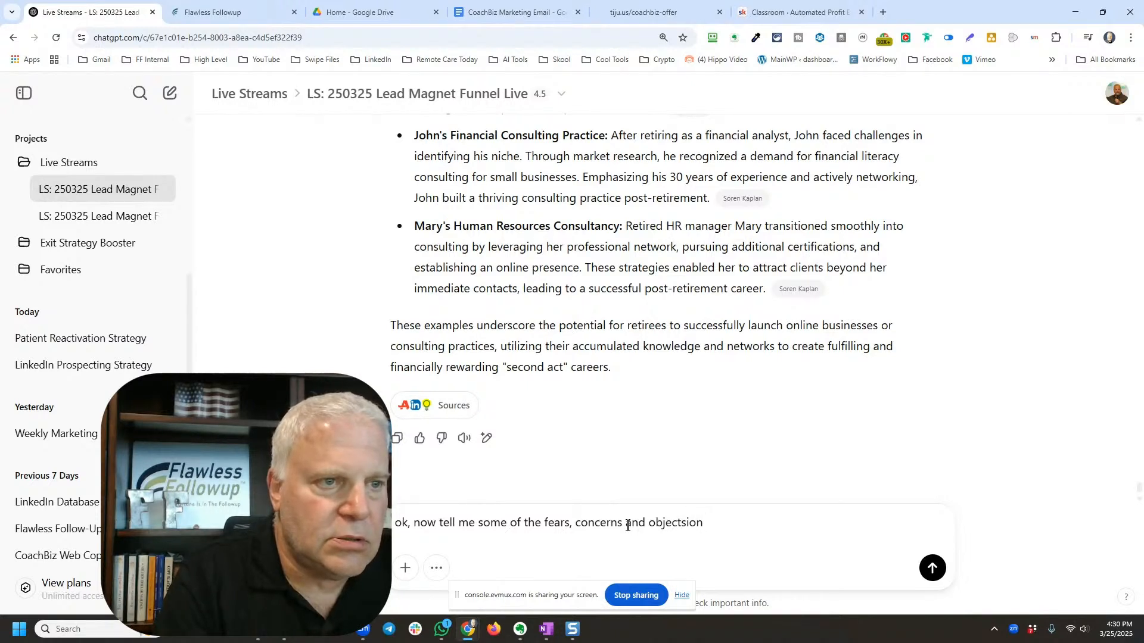
key(BackSpace)
key(BackSpace)
key(BackSpace)
key(ctrl+a)
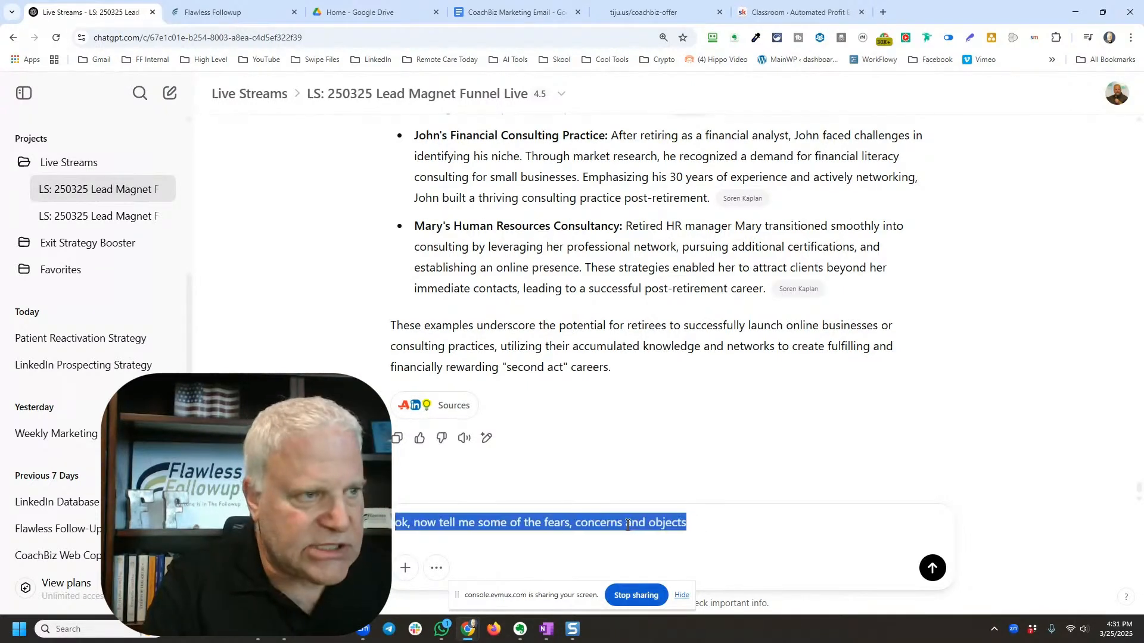
key(ctrl+x)
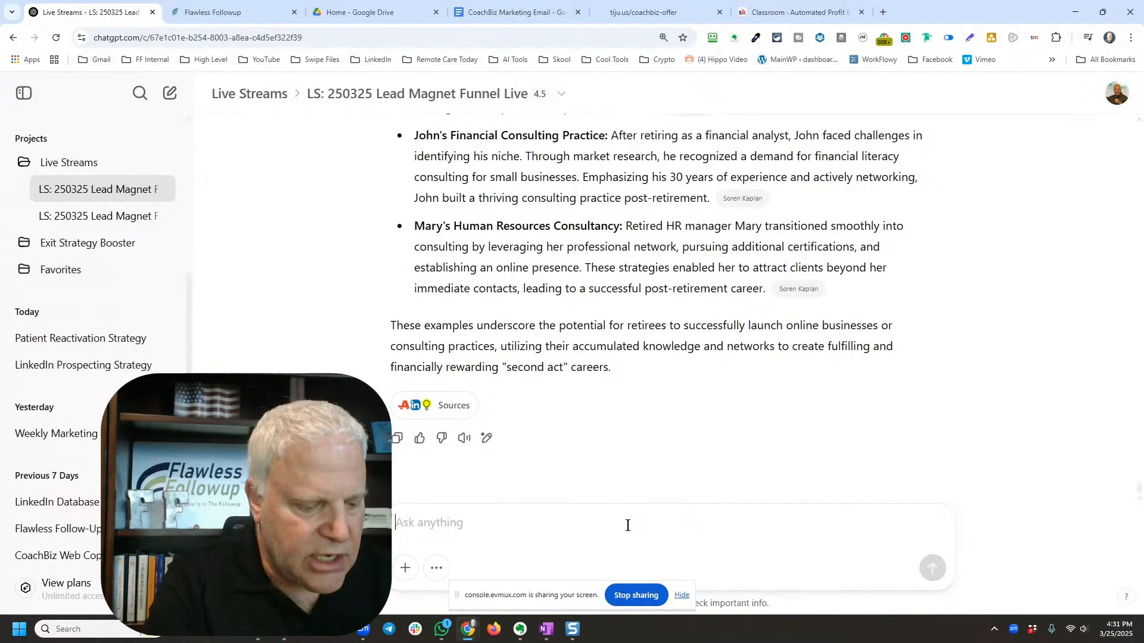
Step: Send the chat request "Now, tell me the perfect avatar for the CoachBiz course."
text(Now, te)
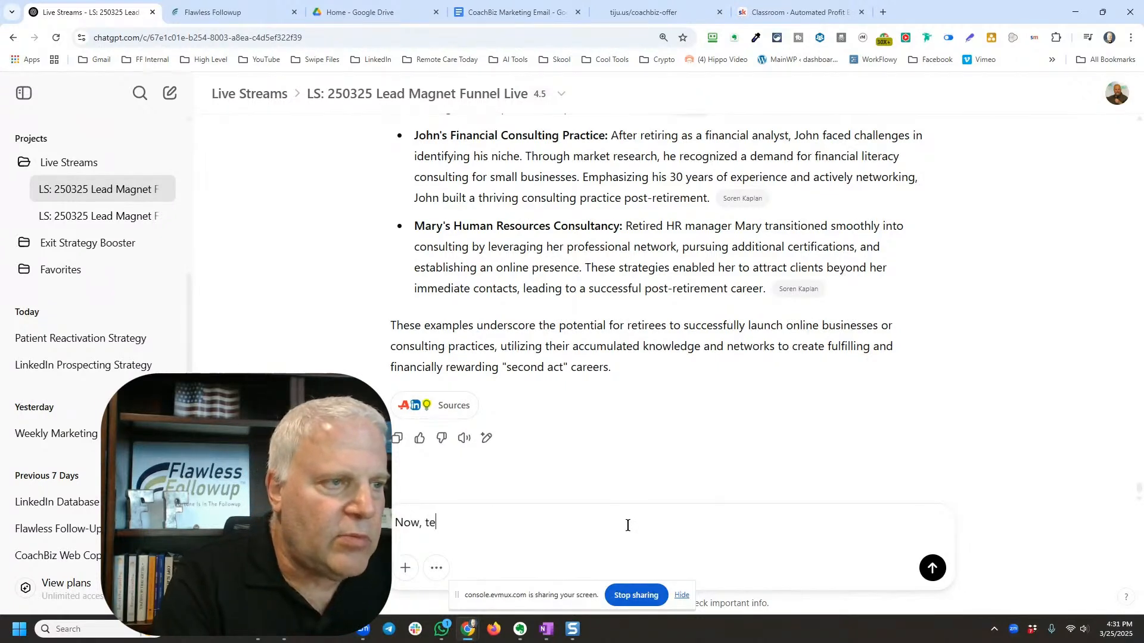
text(ll me the perfe)
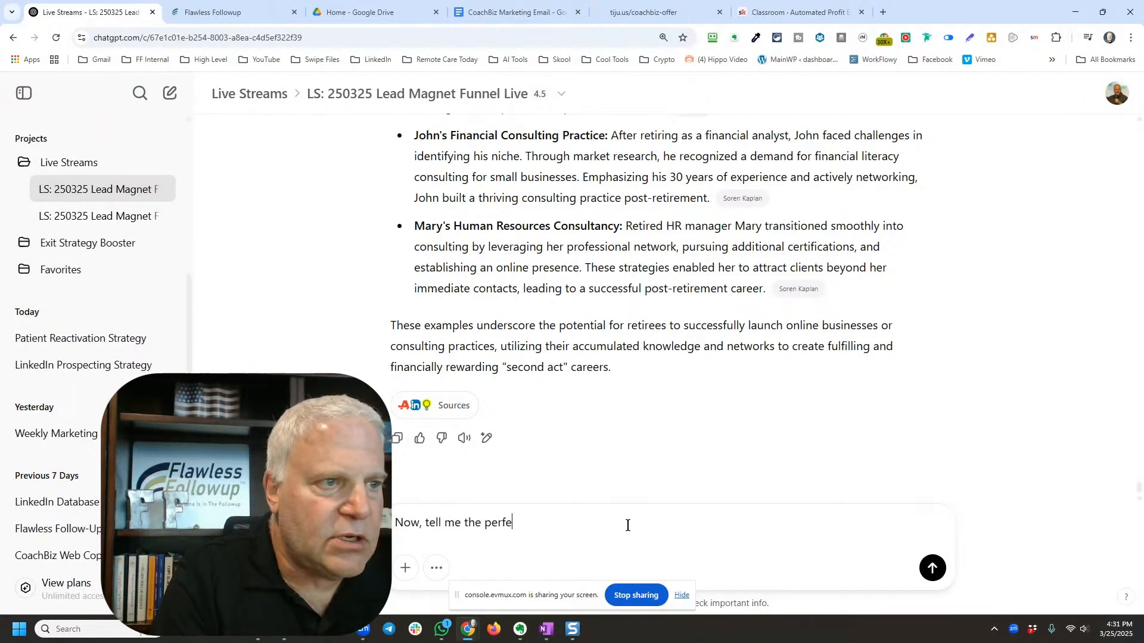
text(ct avata)
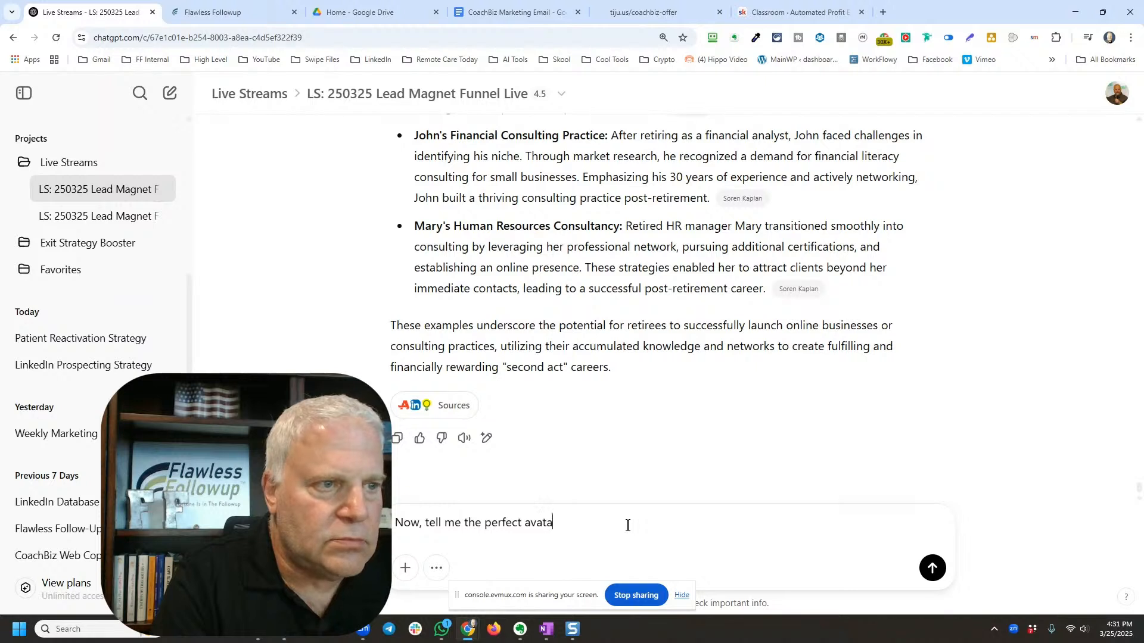
text(r for the )
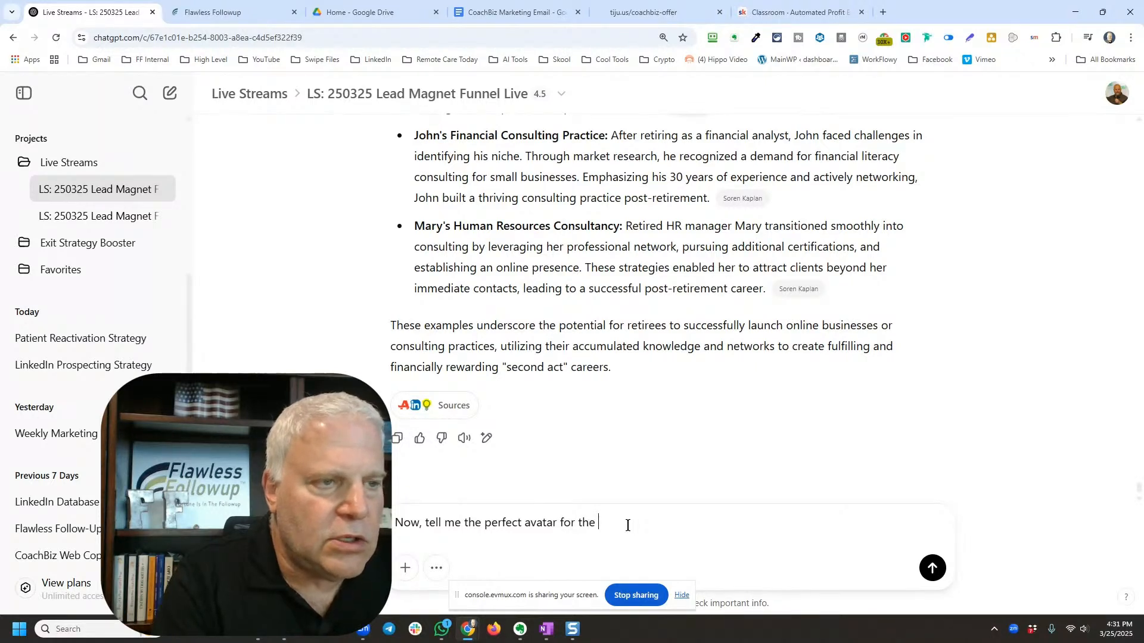
text(CoachBi)
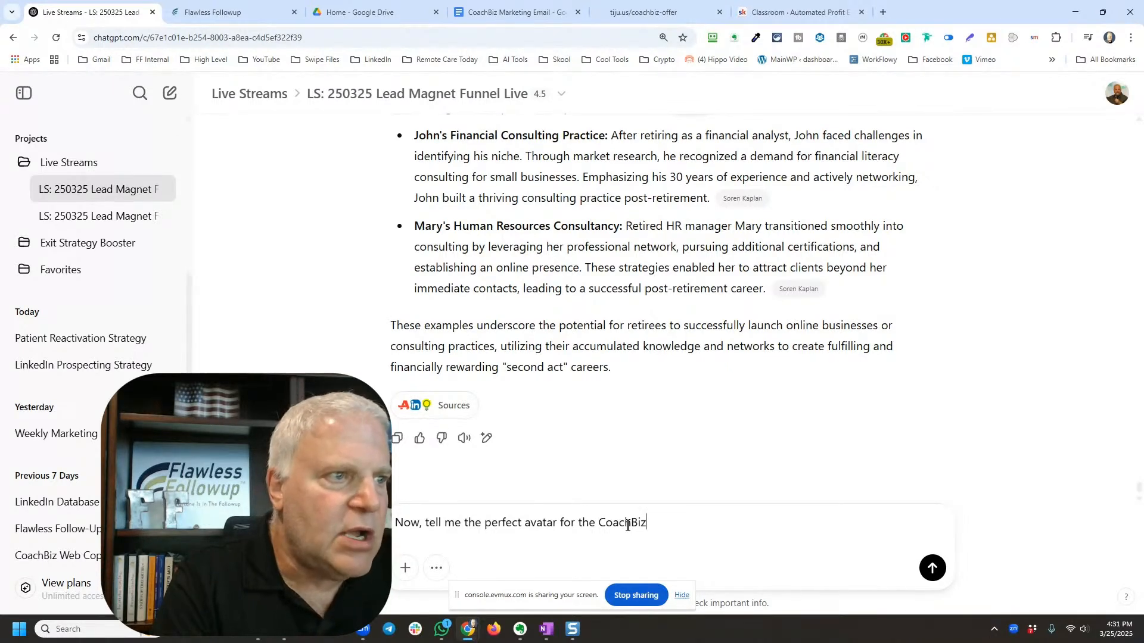
text(z)
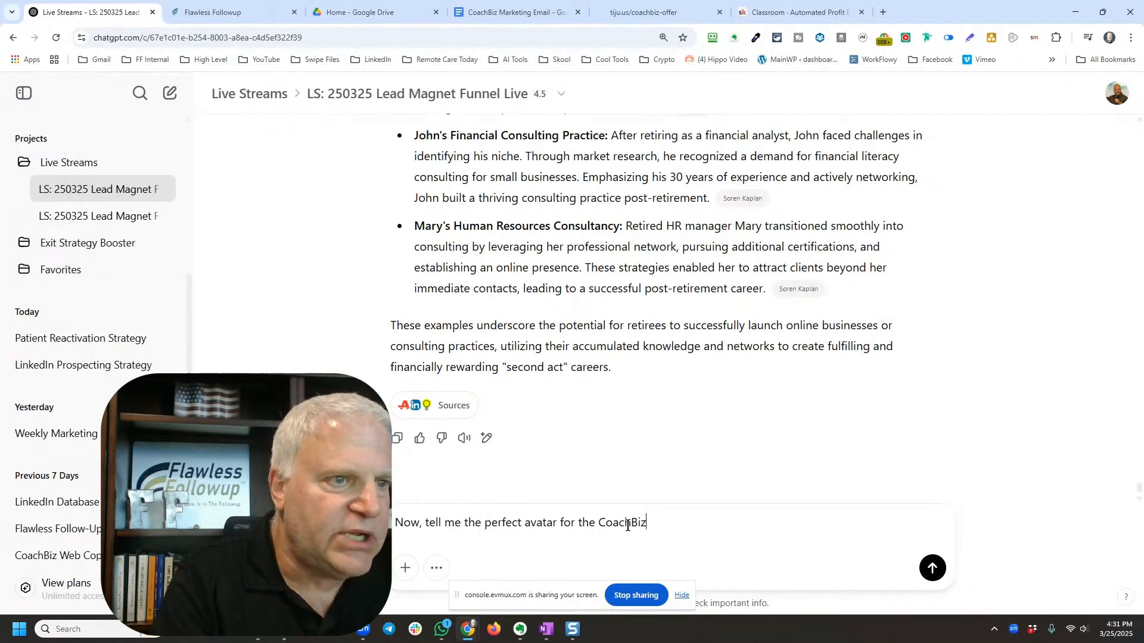
text( course)
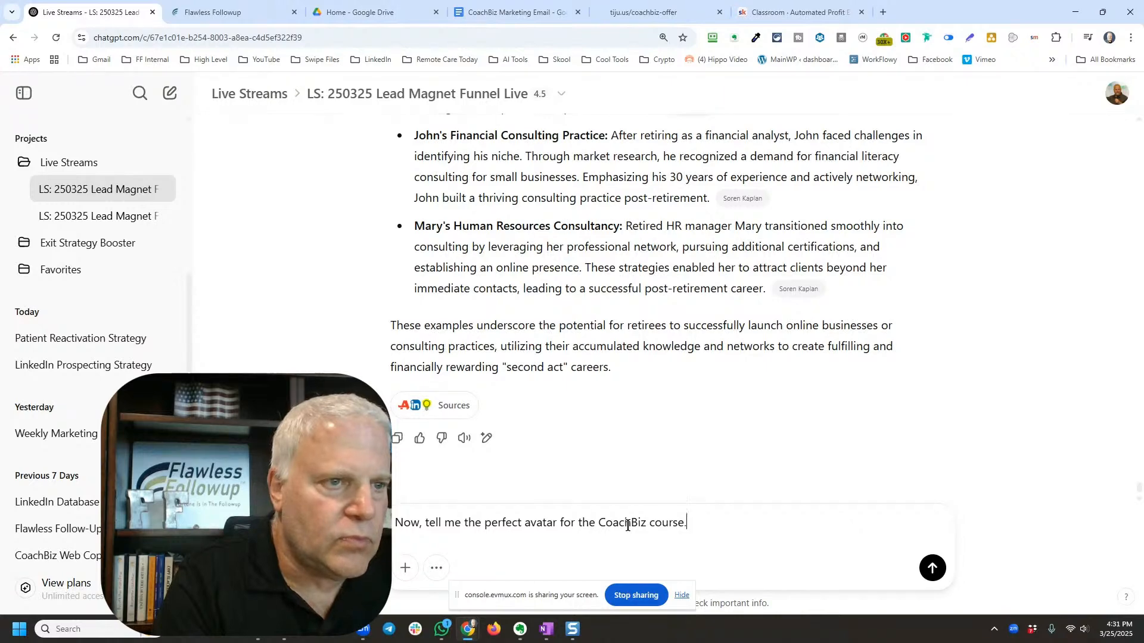
text(.)
key(Return)
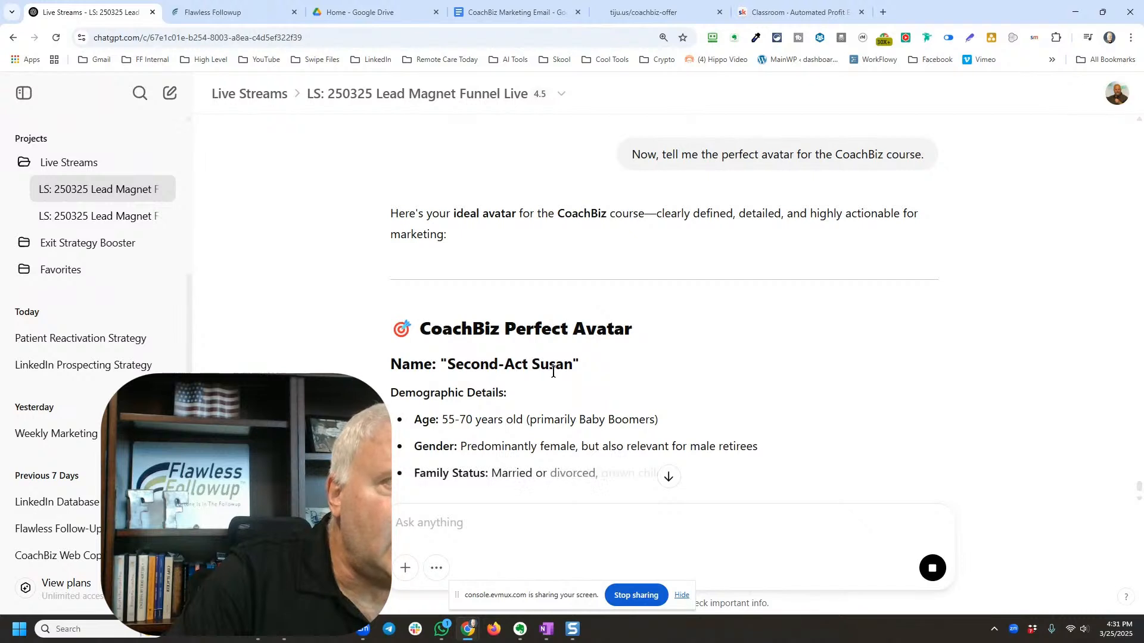
scroll(505, 426, down, 1)
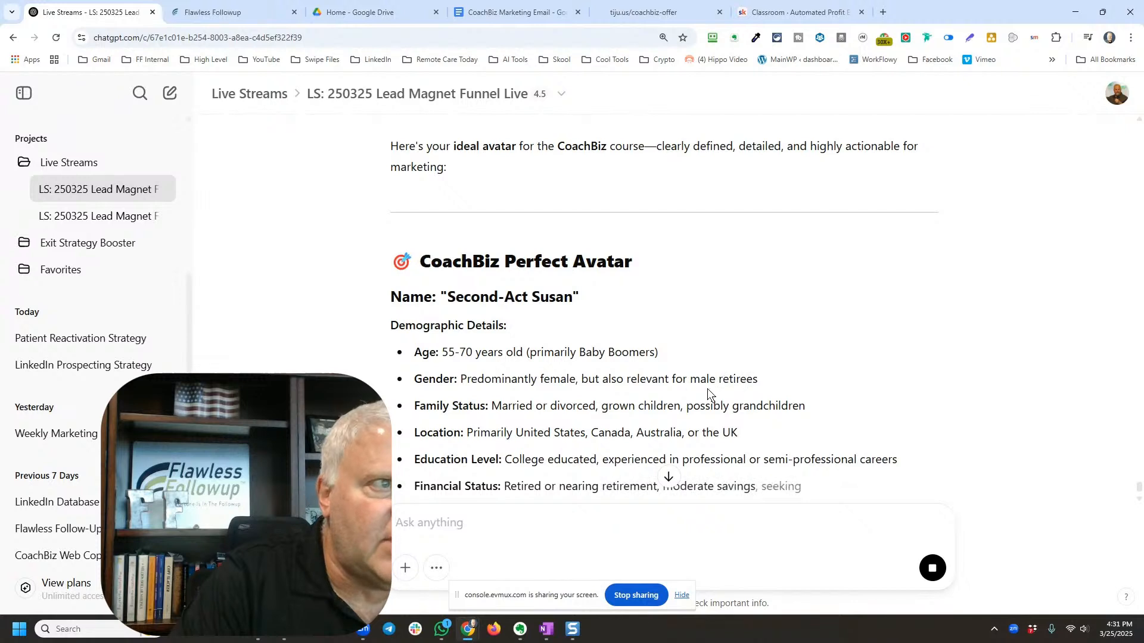
Step: Read through the CoachBiz avatar reply, from demographics, background and pain points to objections and core messaging points
scroll(503, 324, down, 2)
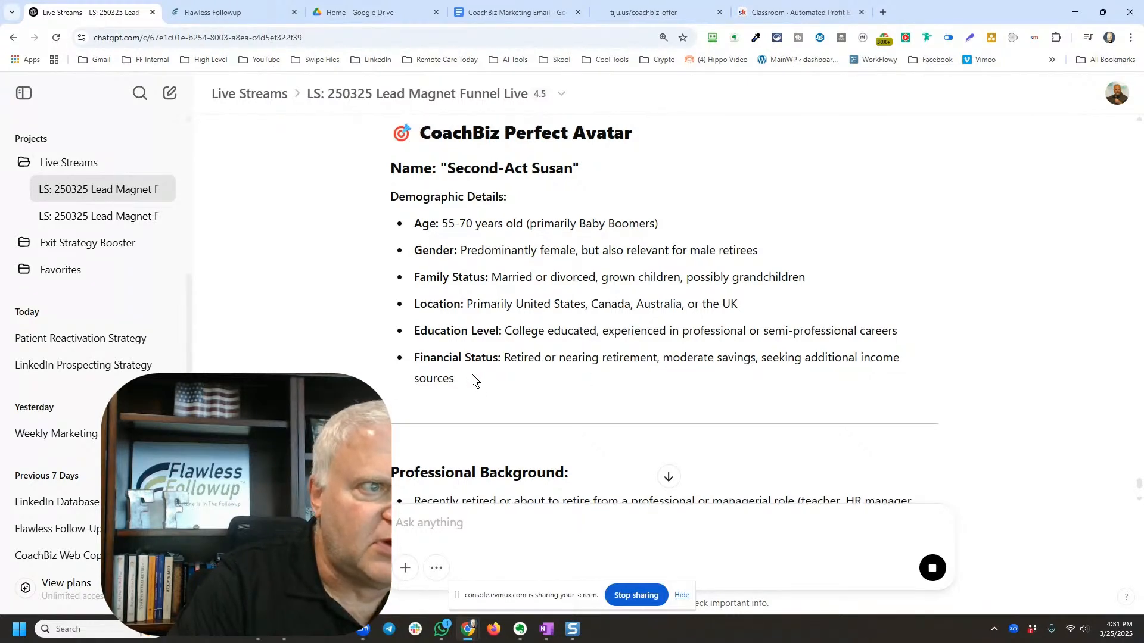
scroll(470, 375, down, 3)
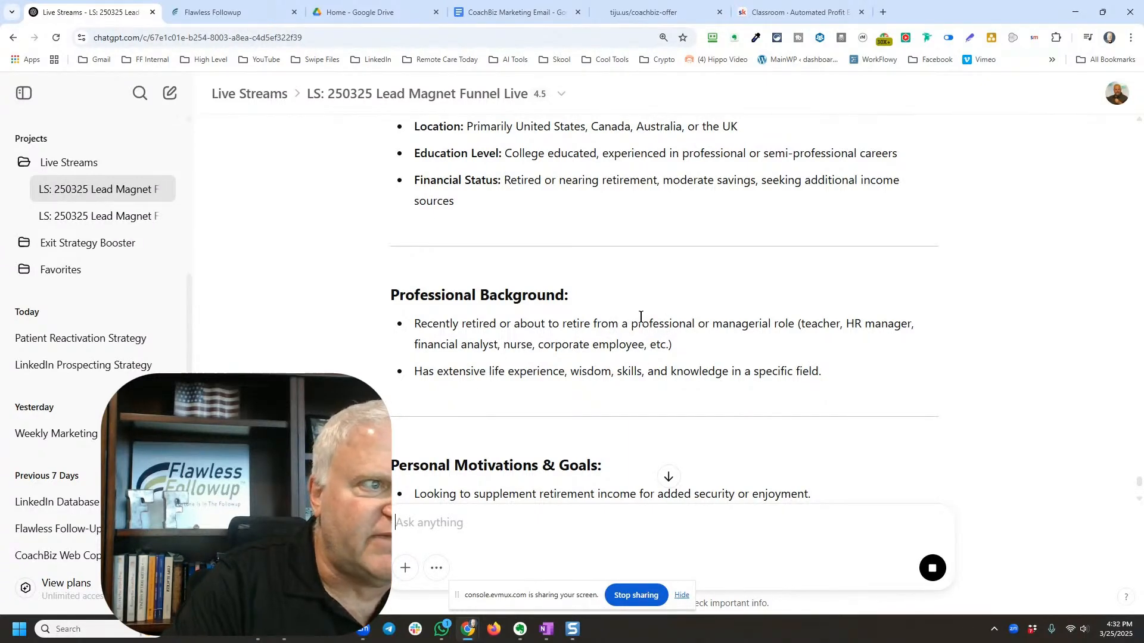
scroll(632, 329, down, 3)
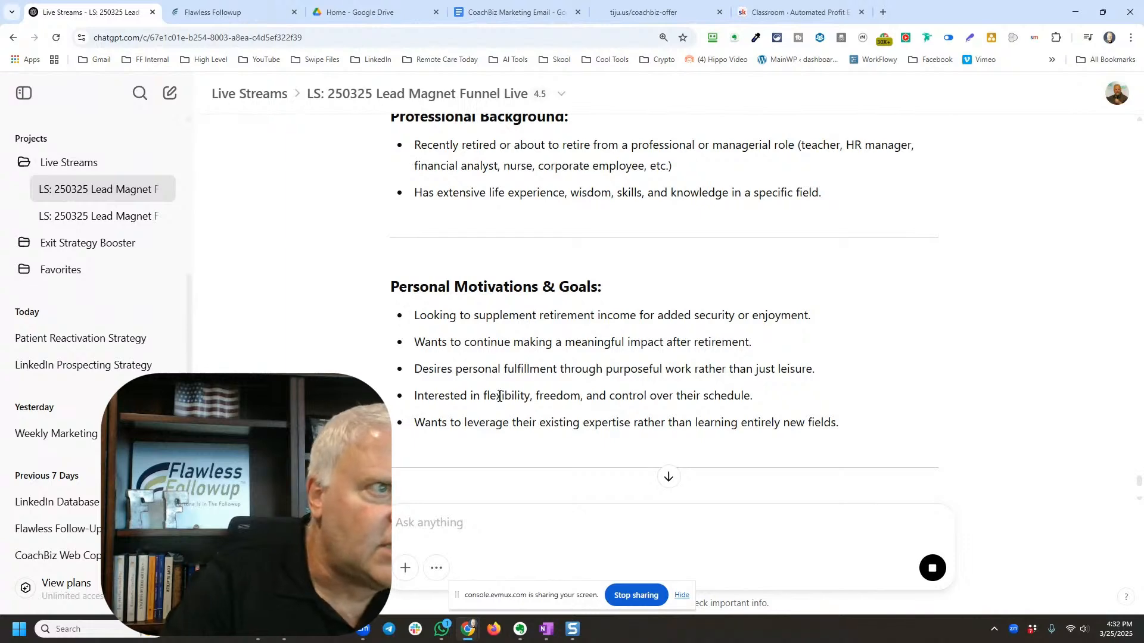
scroll(491, 408, down, 3)
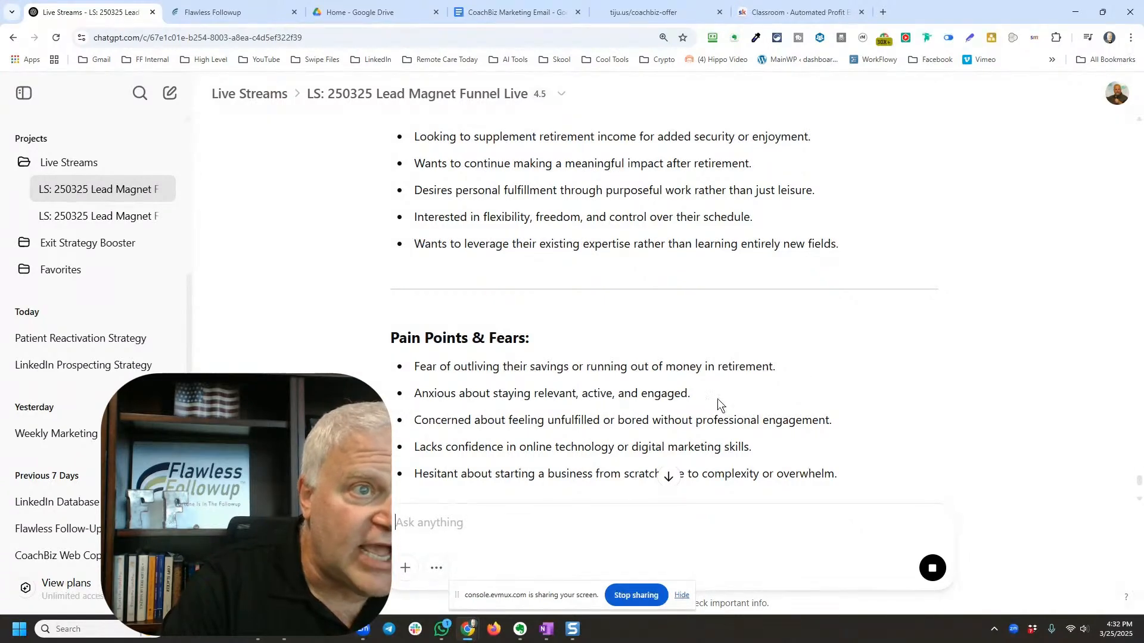
scroll(465, 405, down, 2)
scroll(463, 398, down, 2)
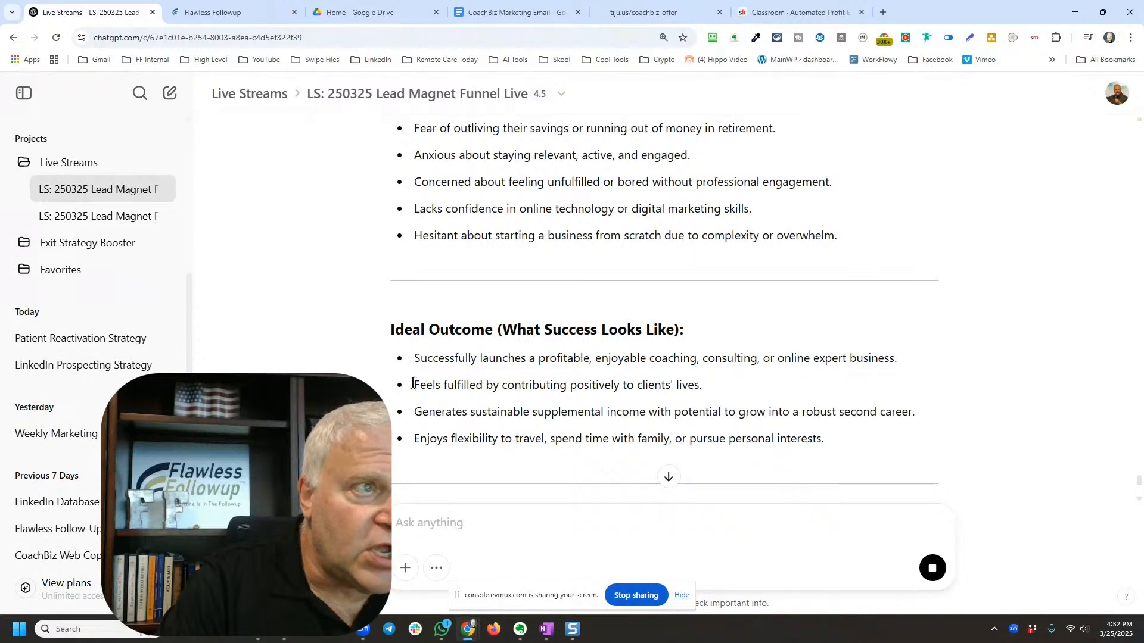
scroll(462, 381, down, 4)
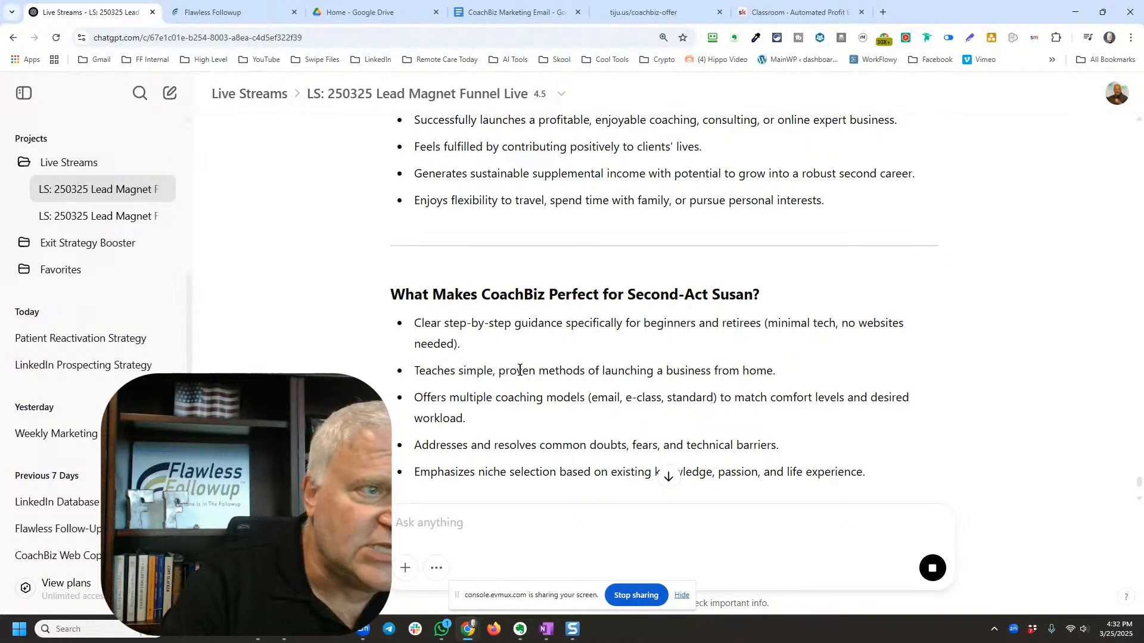
scroll(523, 370, down, 2)
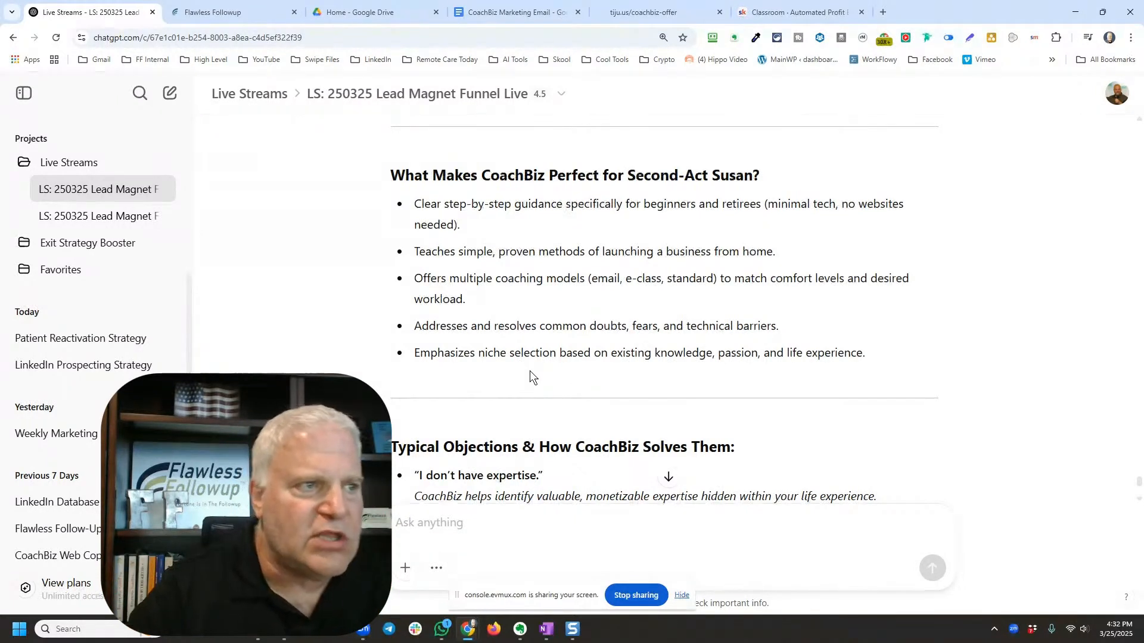
scroll(659, 379, down, 2)
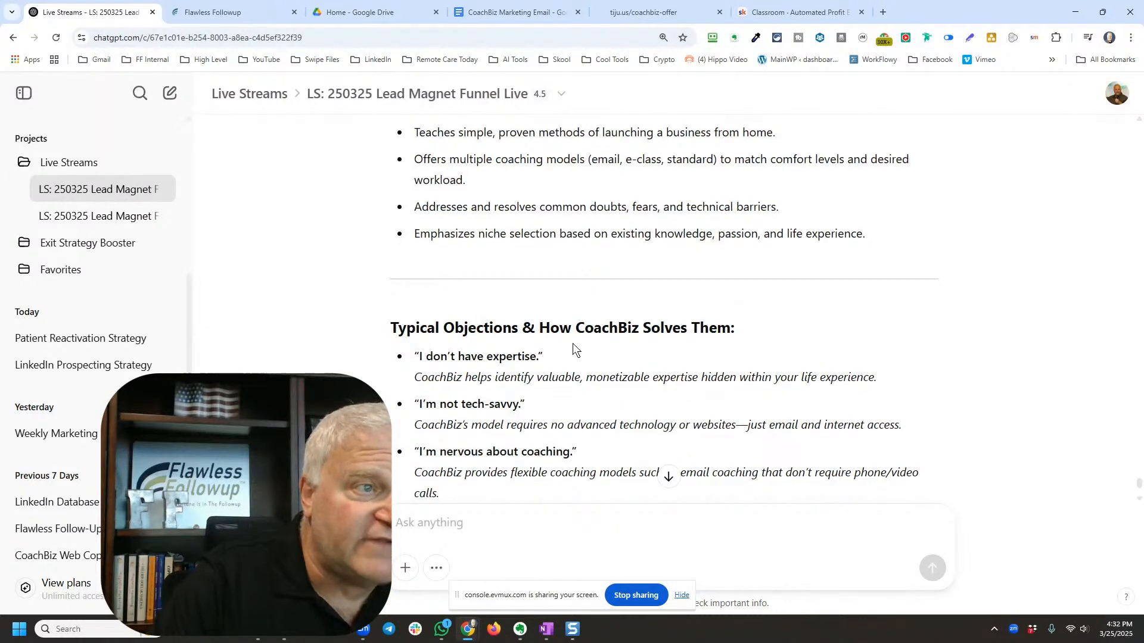
scroll(573, 345, down, 4)
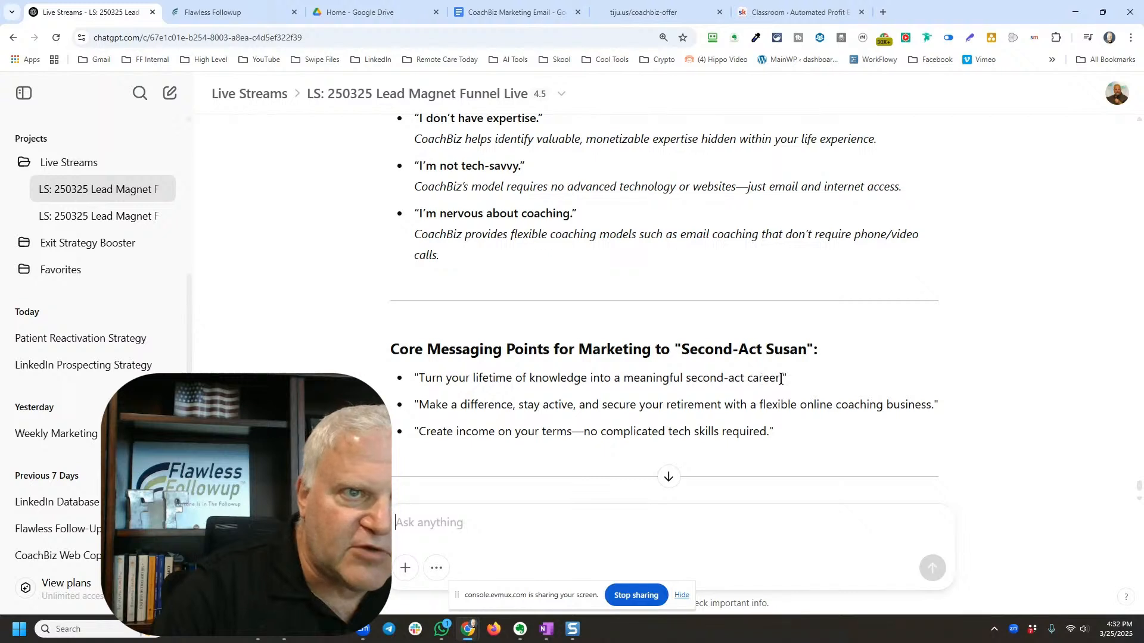
drag(782, 379, 506, 379)
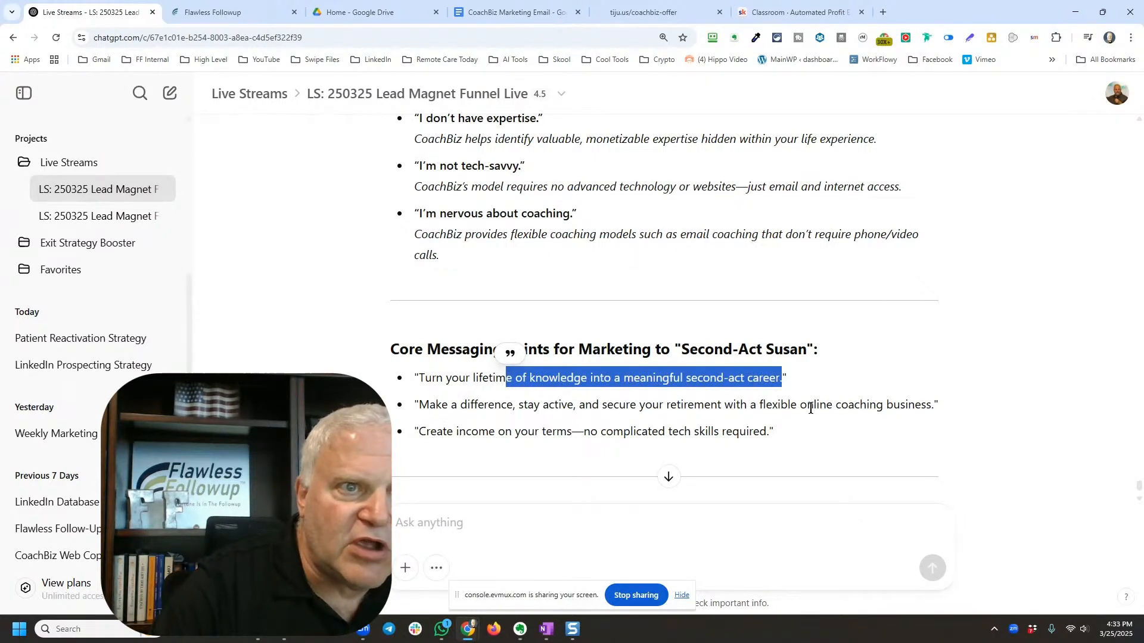
drag(914, 405, 537, 413)
scroll(506, 386, down, 2)
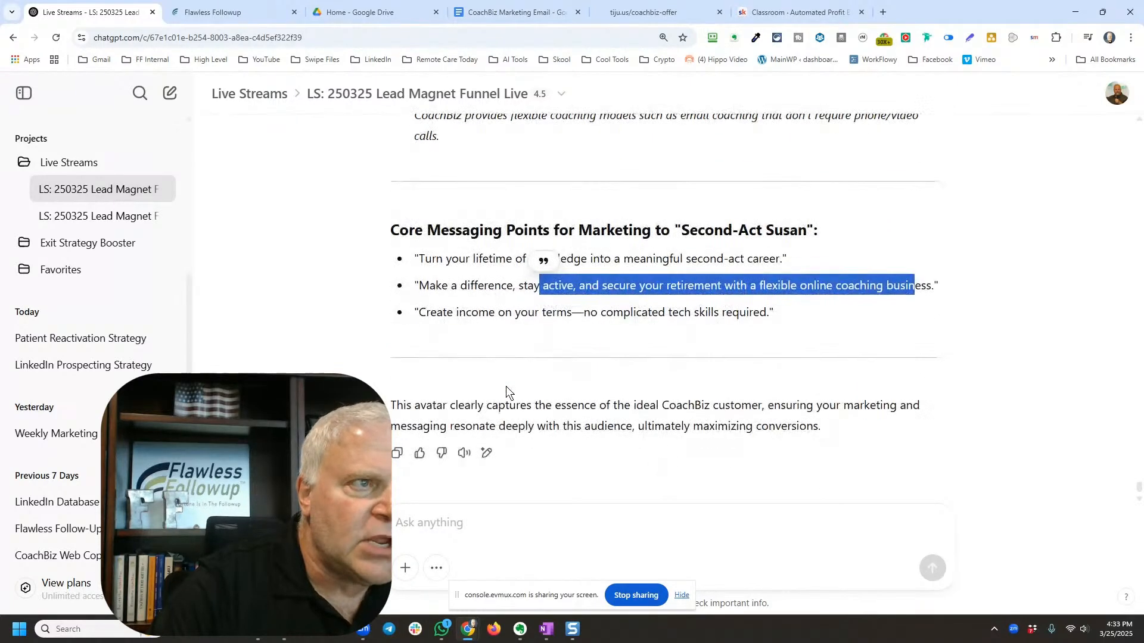
Step: Start a chat reply with "This is EXCELLENT... Great work. Now back to the emails."
click(571, 530)
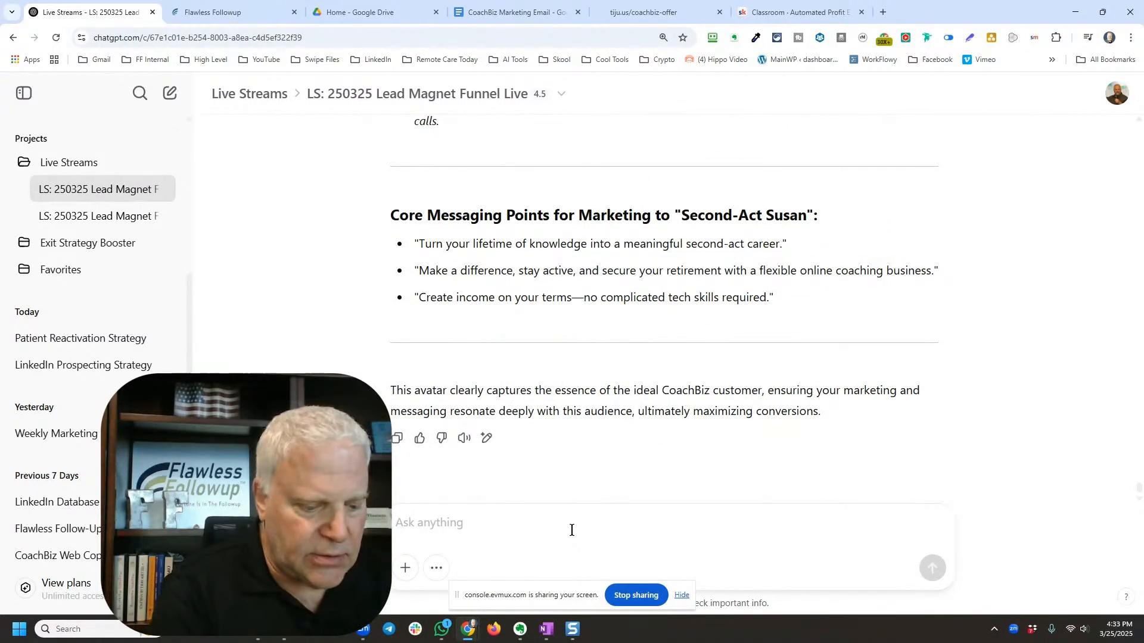
text(This is EX)
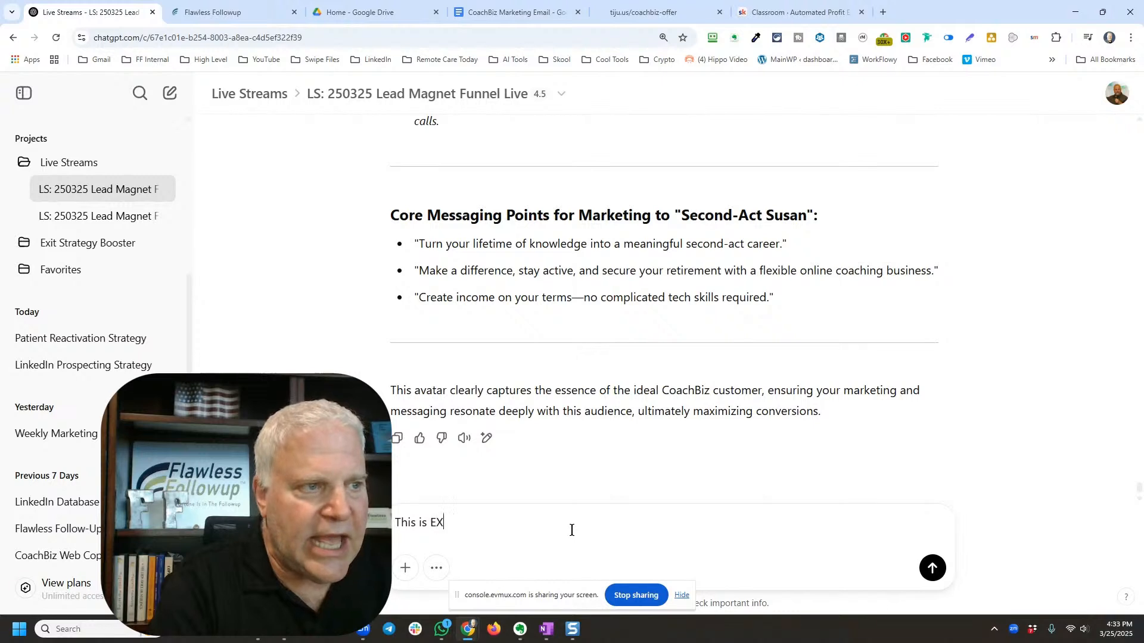
text(CELLENT)
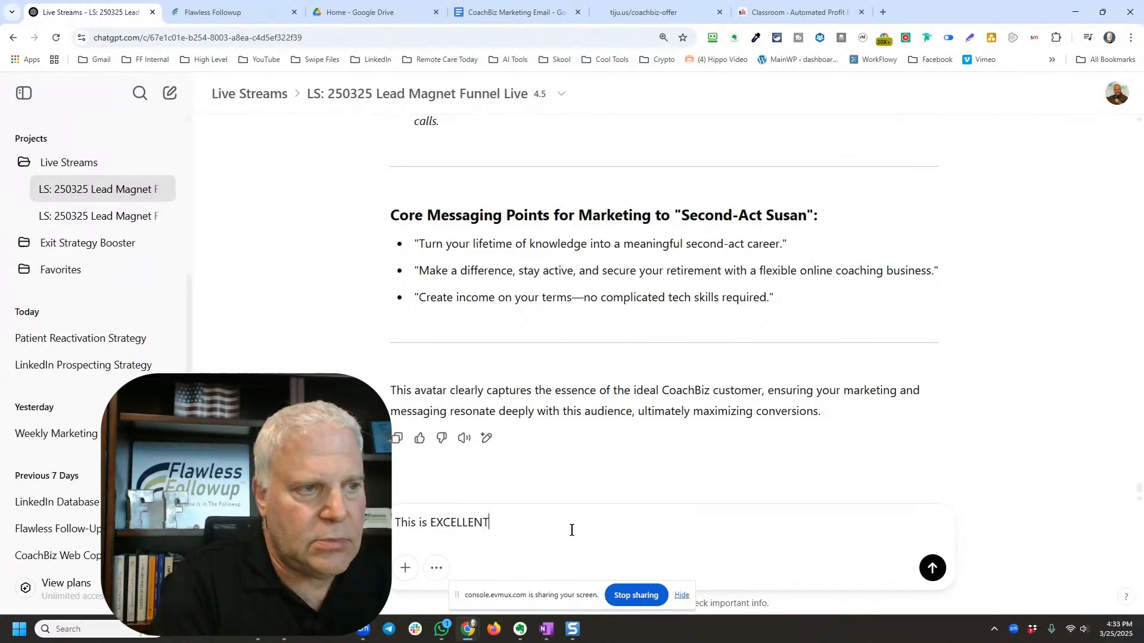
text(... Great)
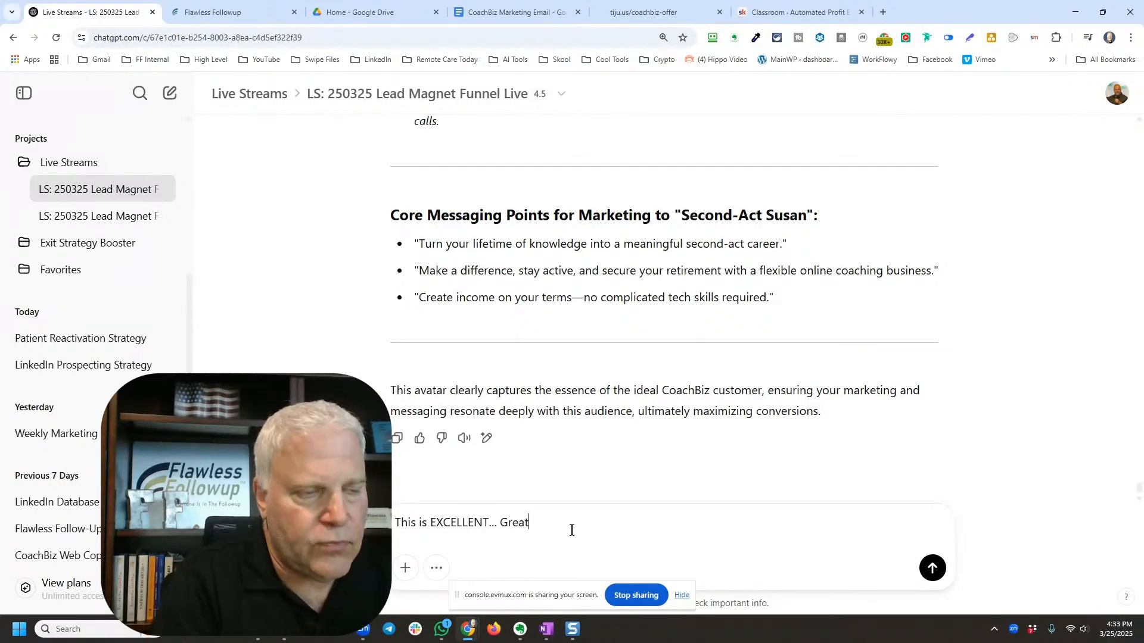
text( work.  Now)
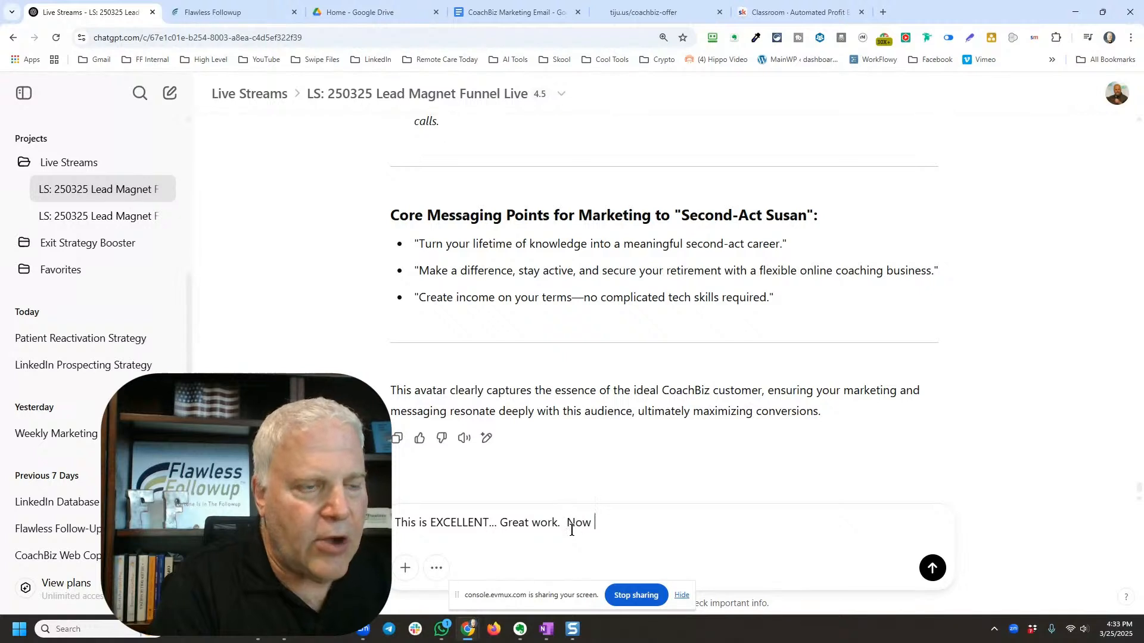
text( back to the emai)
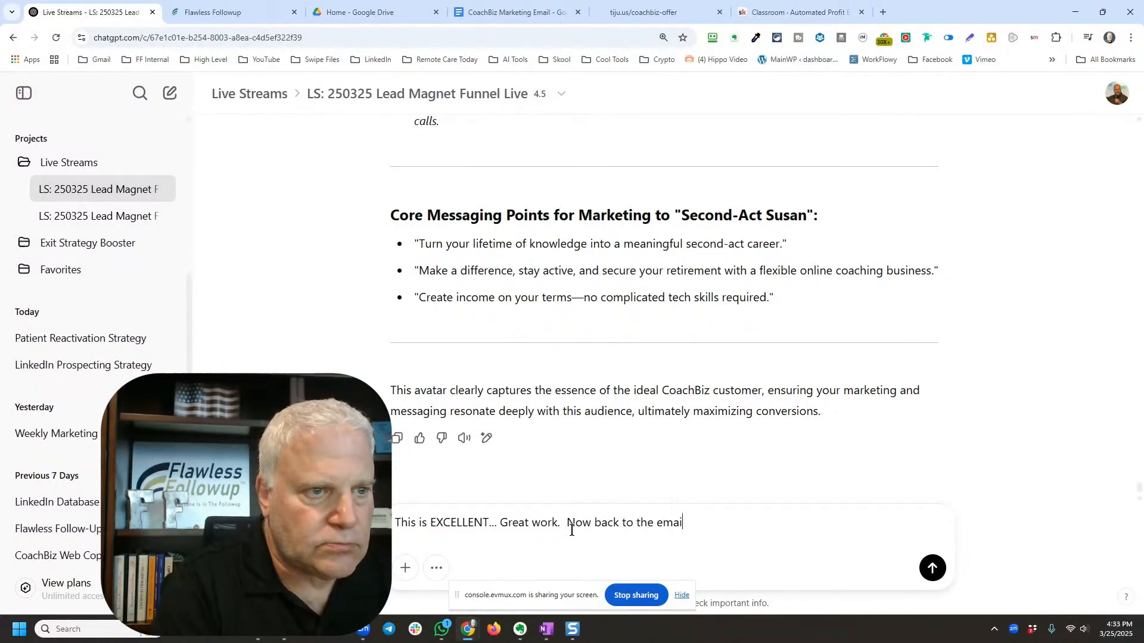
Step: Continue the draft with "Now that you have all of this information top of mind, can you re-write the first email."
text(ls.  Now that you have a)
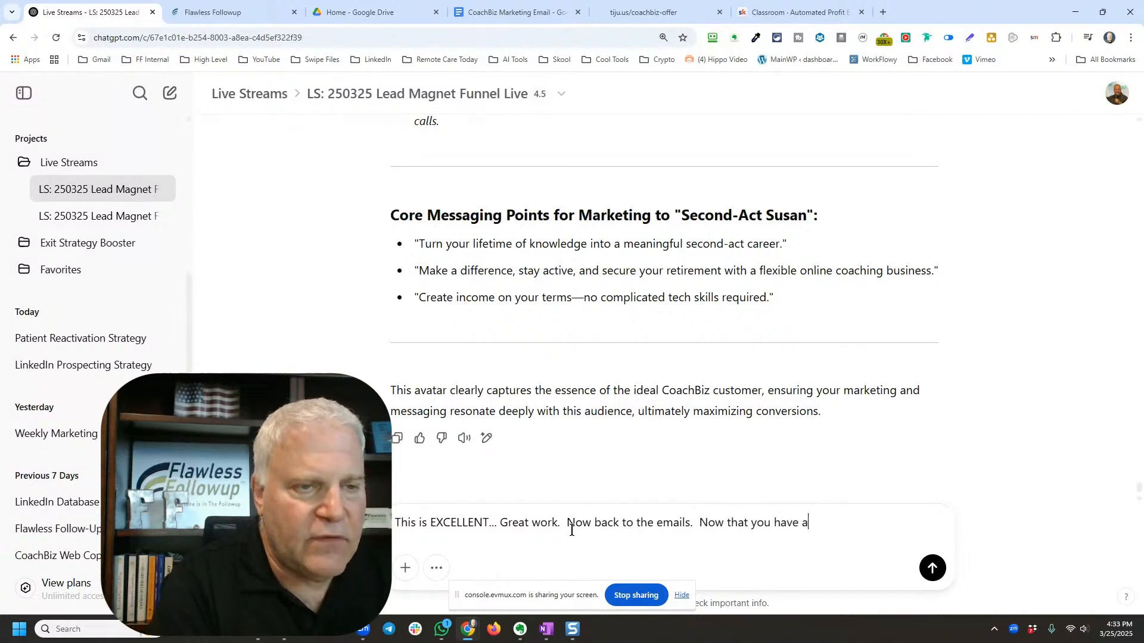
text(ll of this )
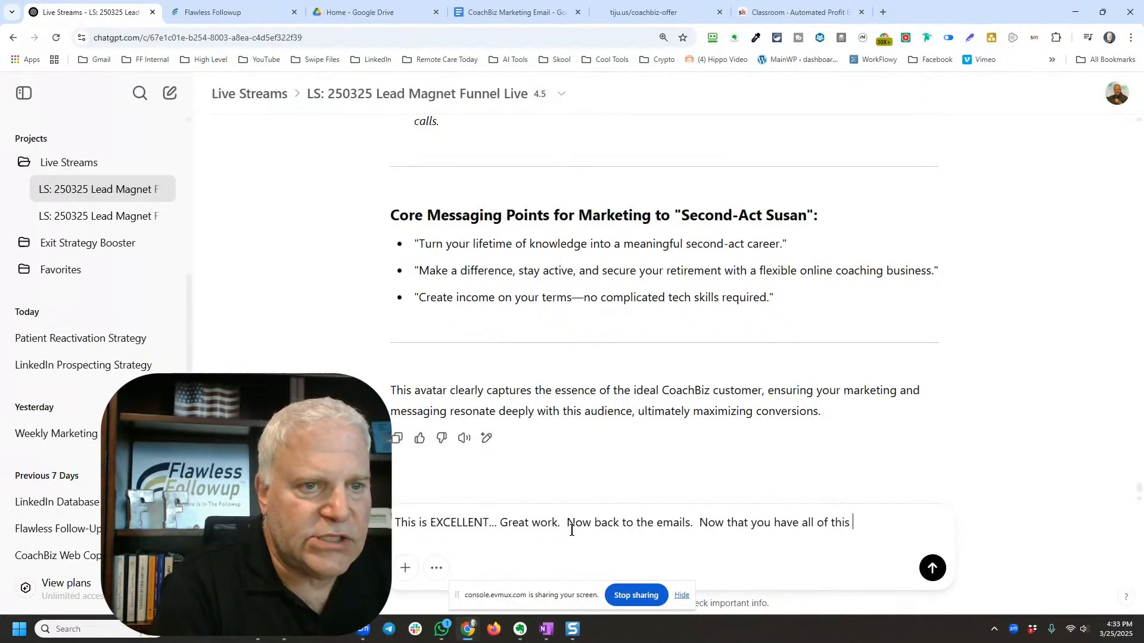
text(information in)
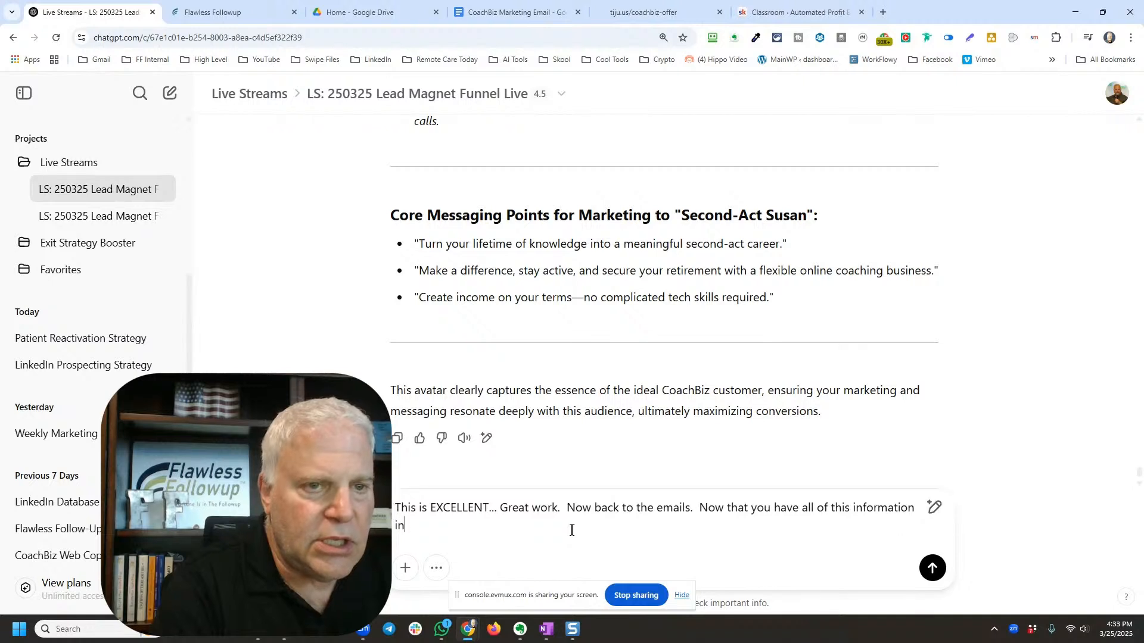
key(BackSpace)
key(BackSpace)
text(top of mind, can you)
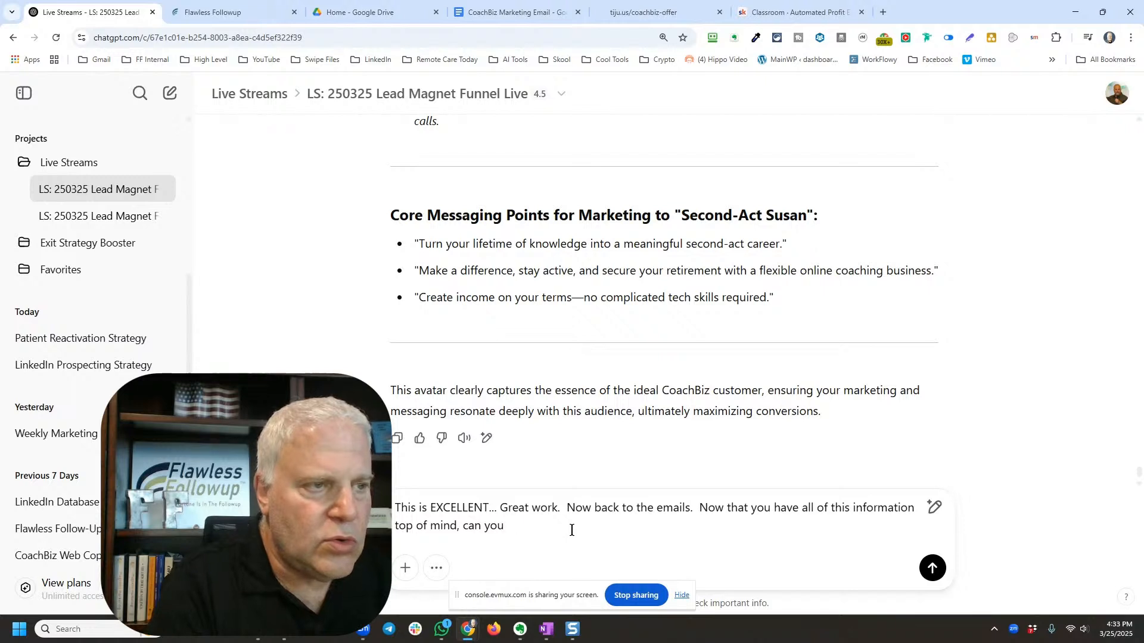
text(wre)
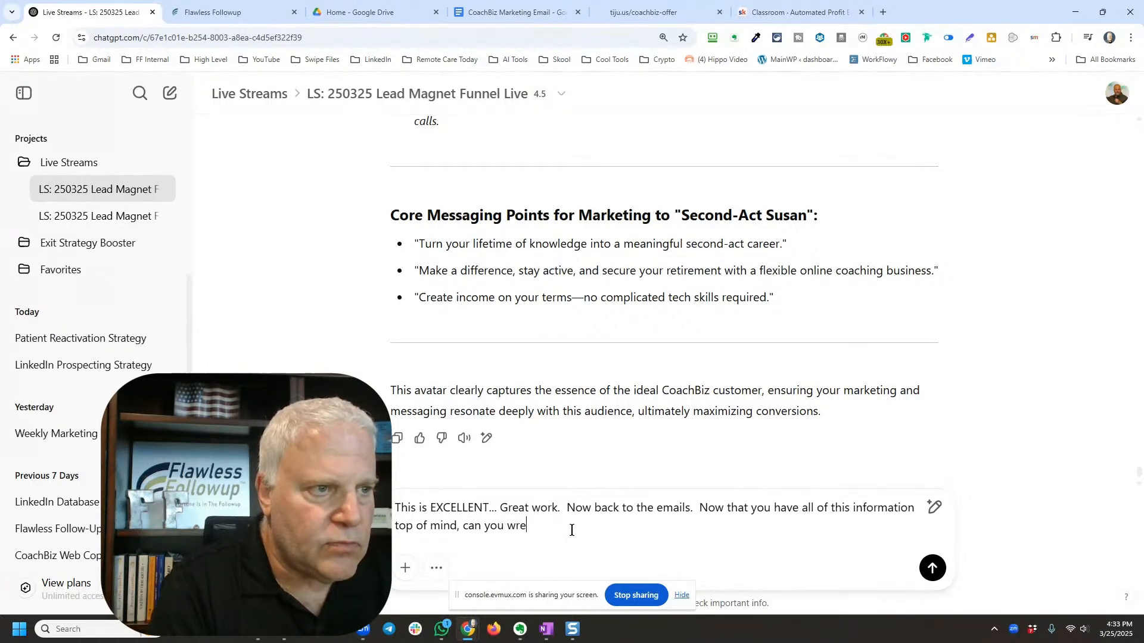
key(BackSpace)
key(BackSpace)
key(BackSpace)
text(re-writ)
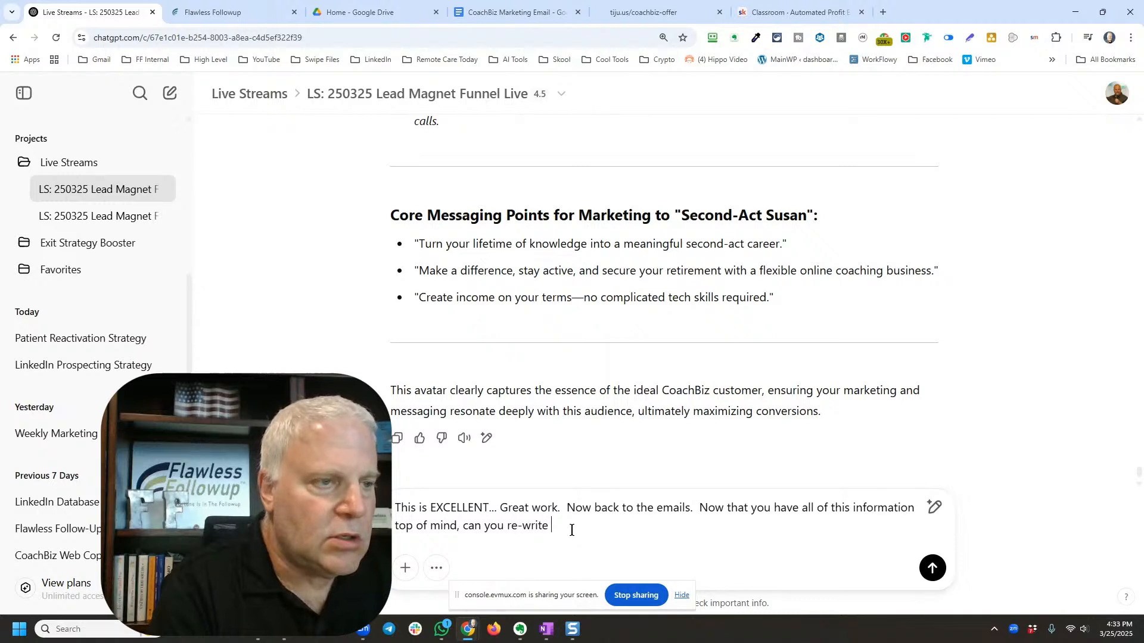
text(e email )
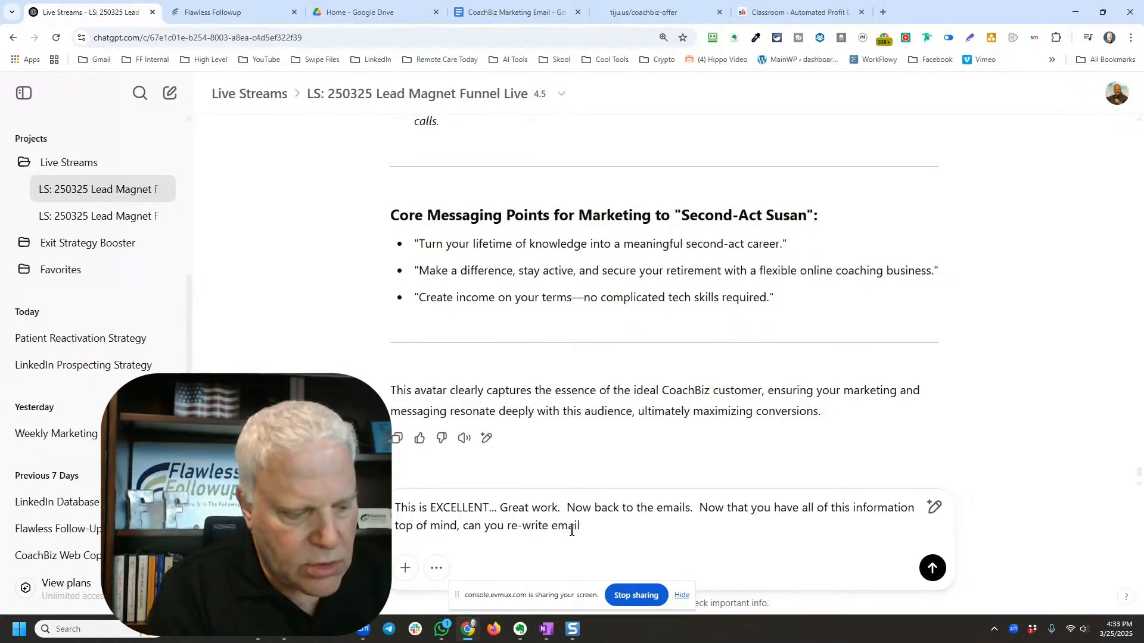
text(2.)
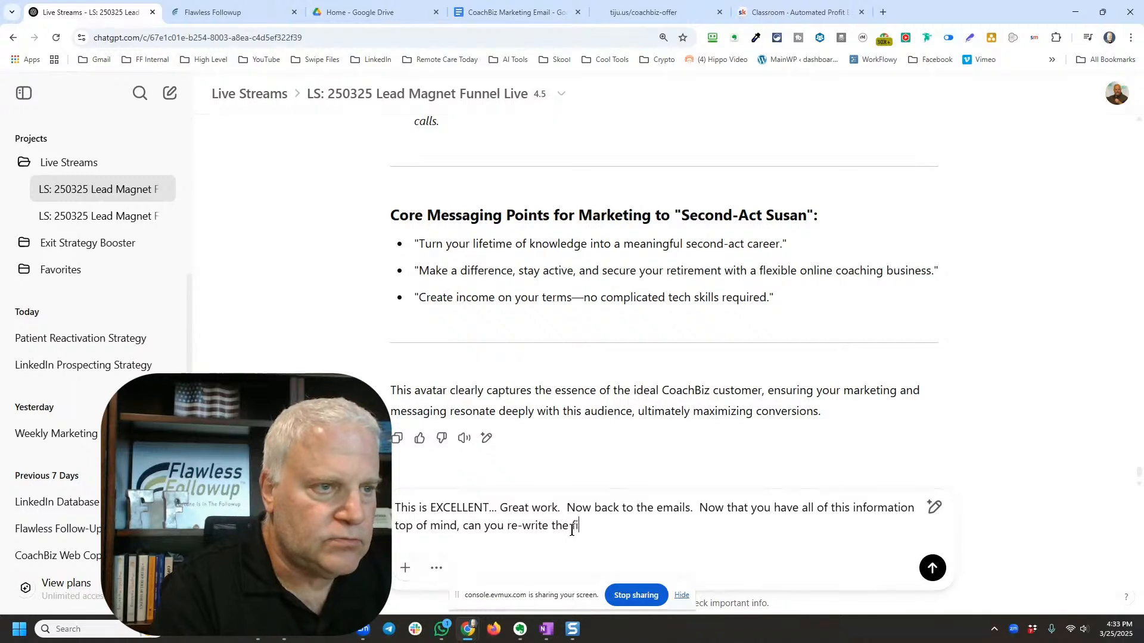
text(rst email.)
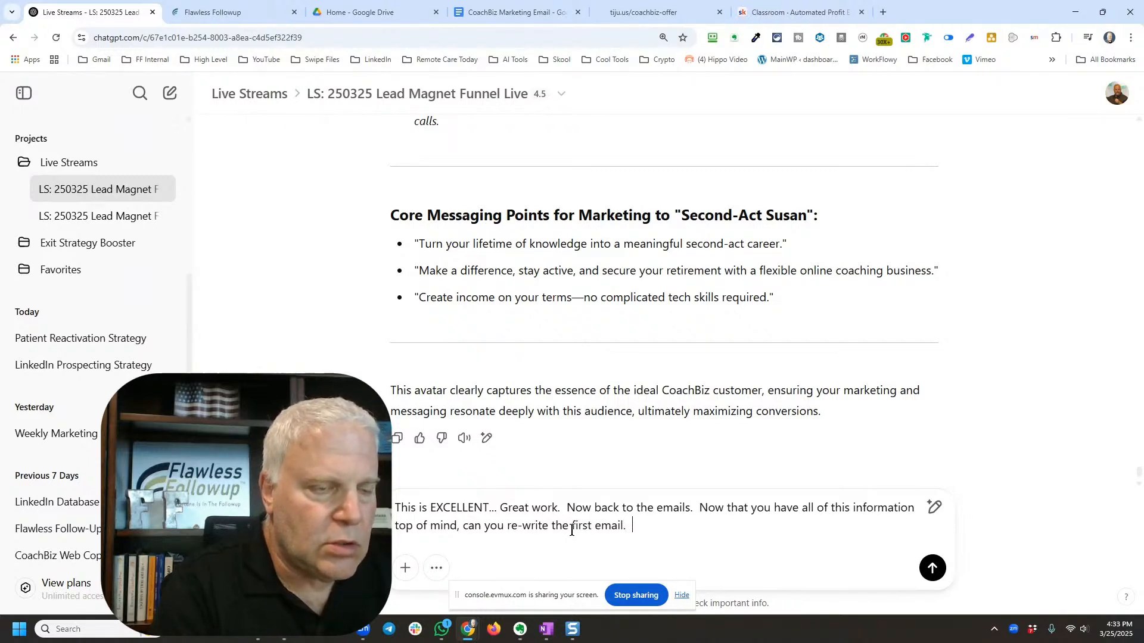
Step: Add the instruction "Remember, do not make any false claims." to the chat draft
text(  Remem)
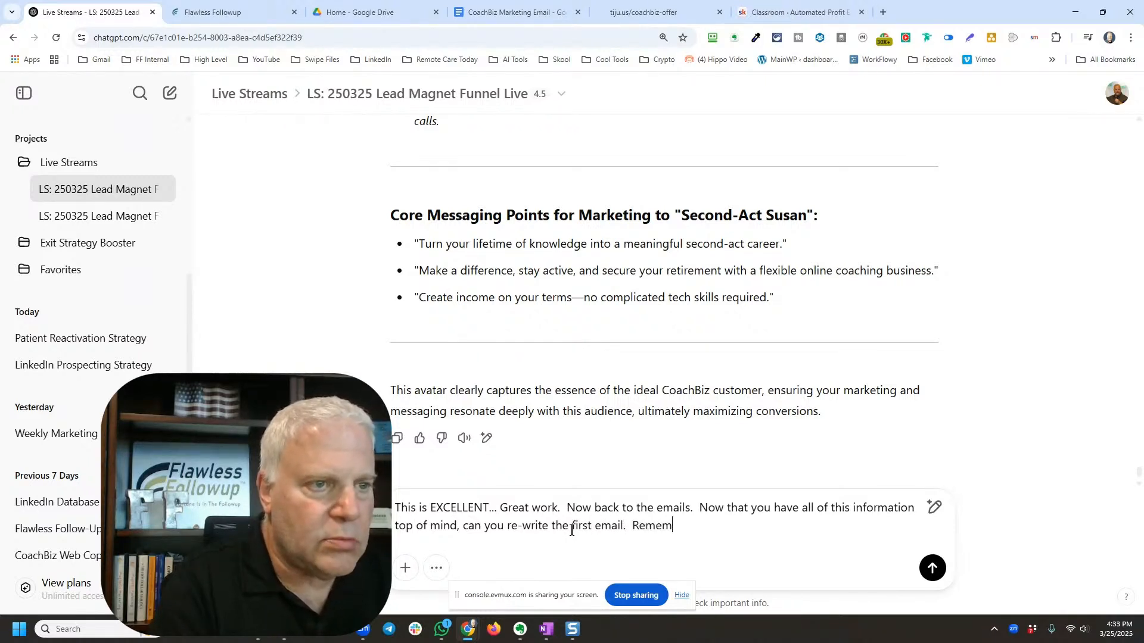
text(ber, do not )
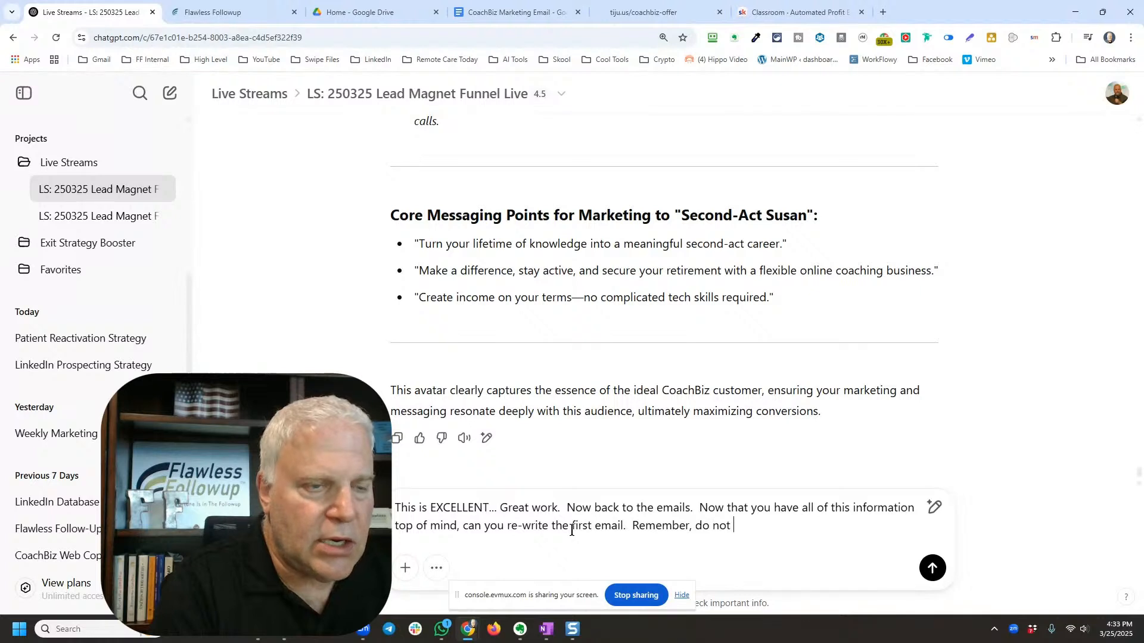
text(mak)
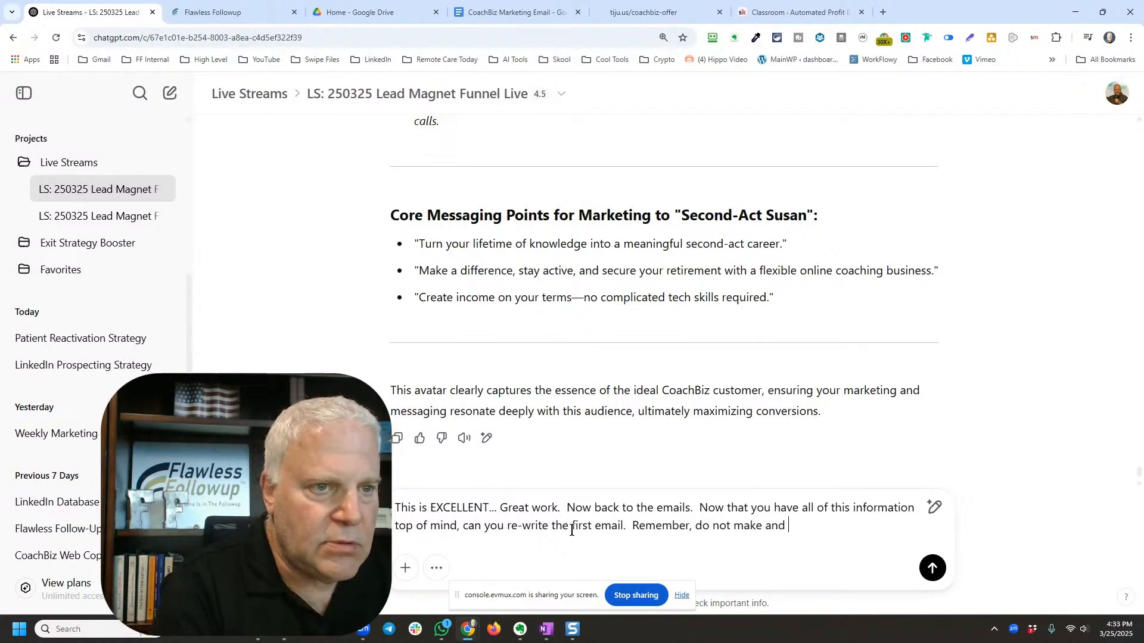
text(e any false )
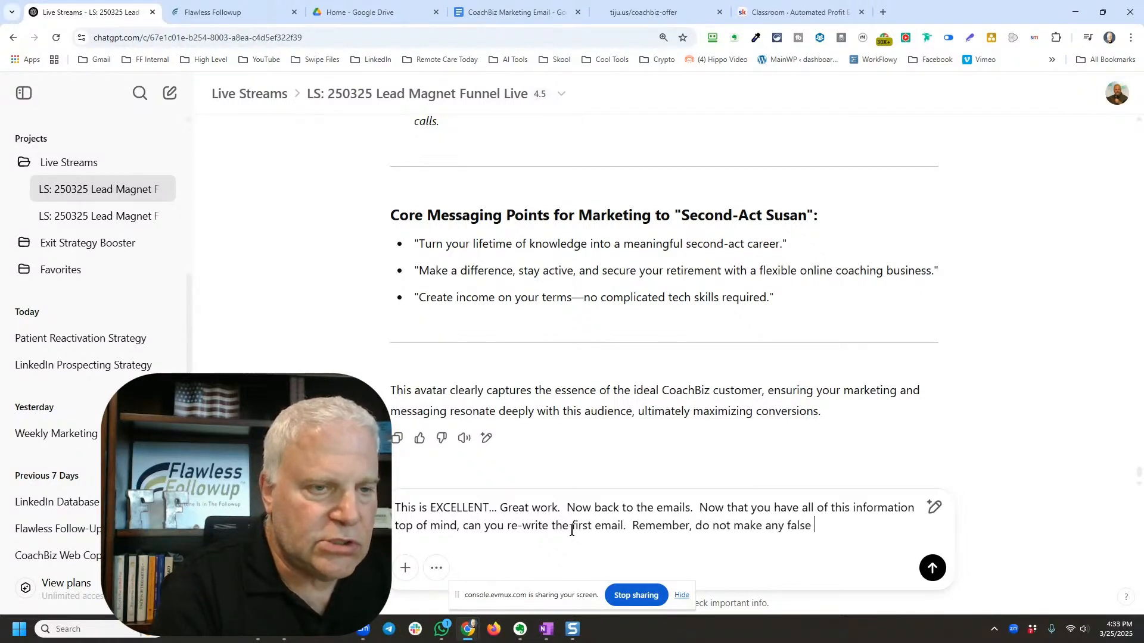
text(claims. D)
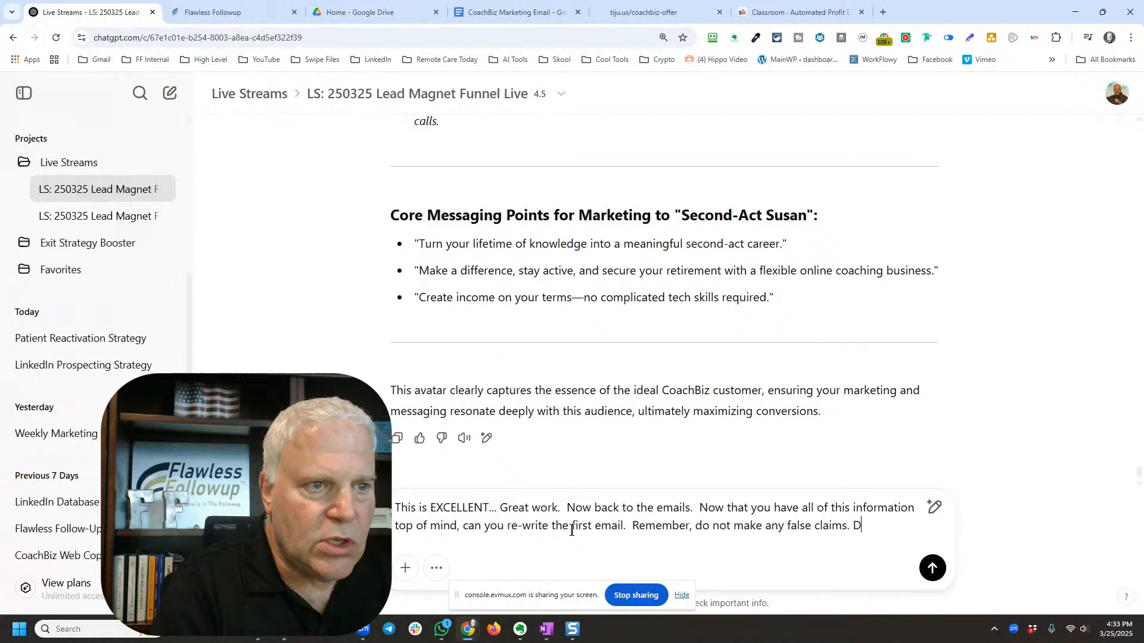
Step: Add "Do not make up stories and pretent that they are real. Use stats and online examples, or positition as what's possible (Imagine if....)." to the draft
text(o not make)
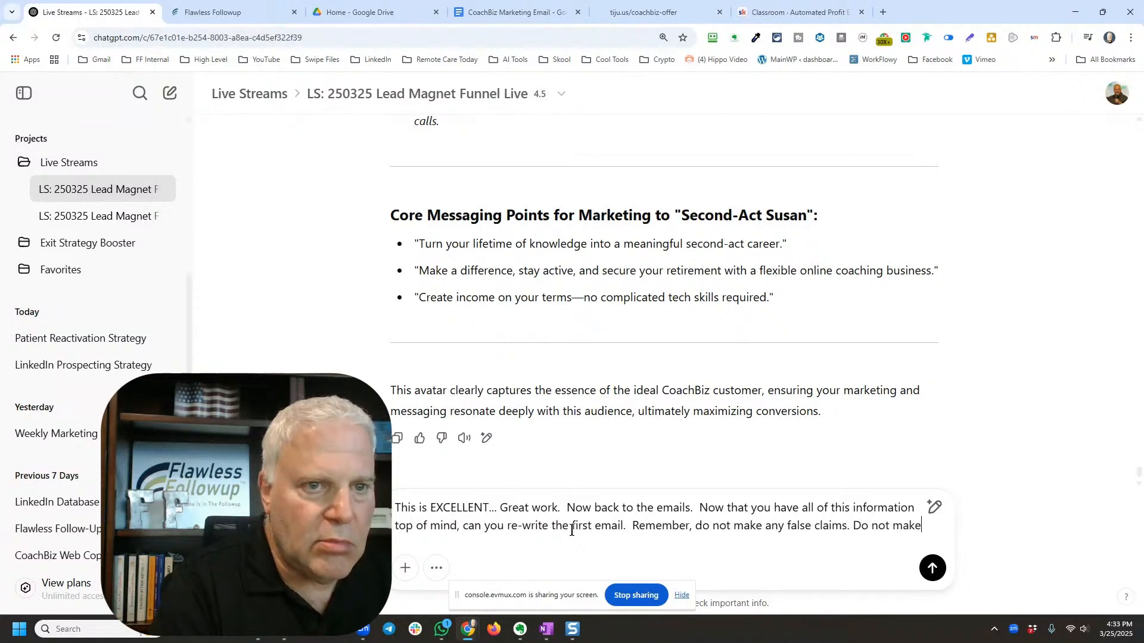
text( up stories)
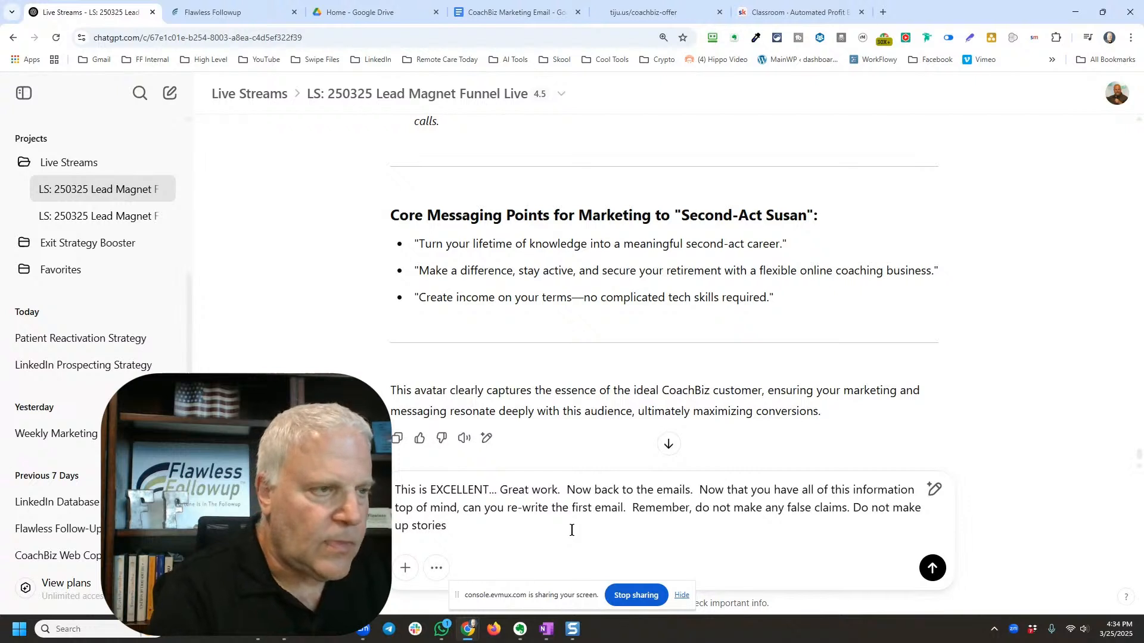
text( and)
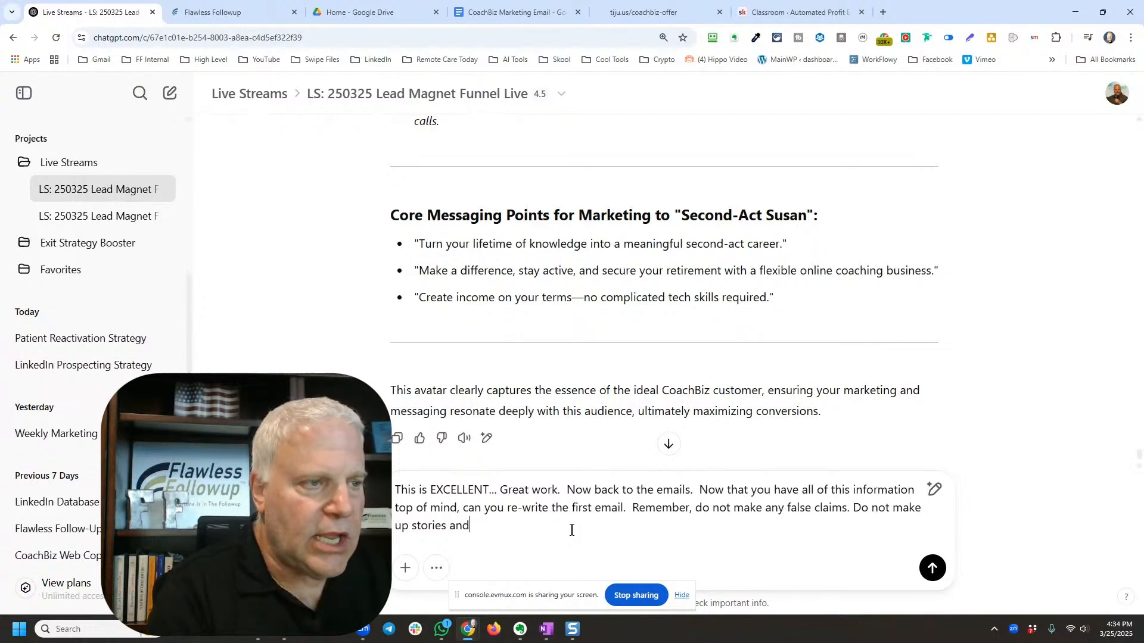
text( pretent t)
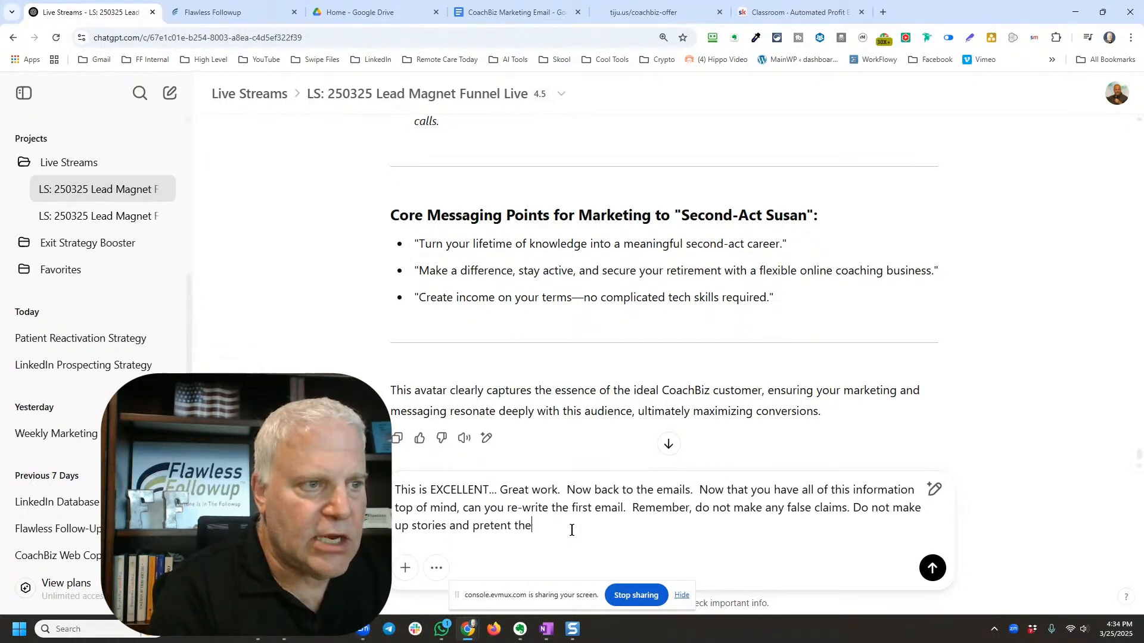
text(hat they are re)
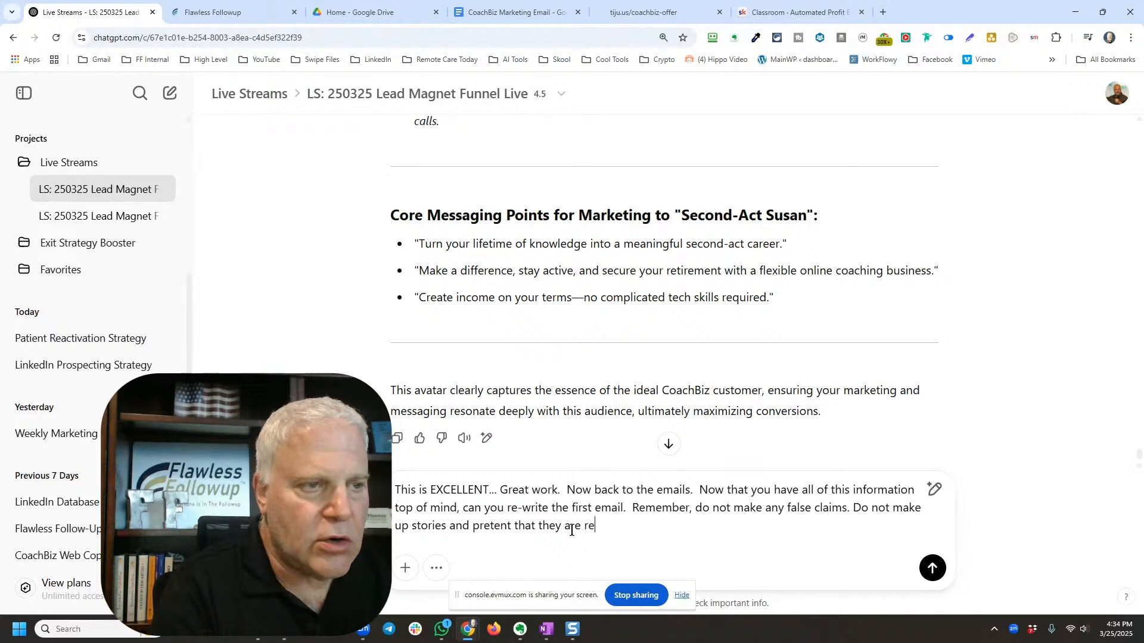
text(al.)
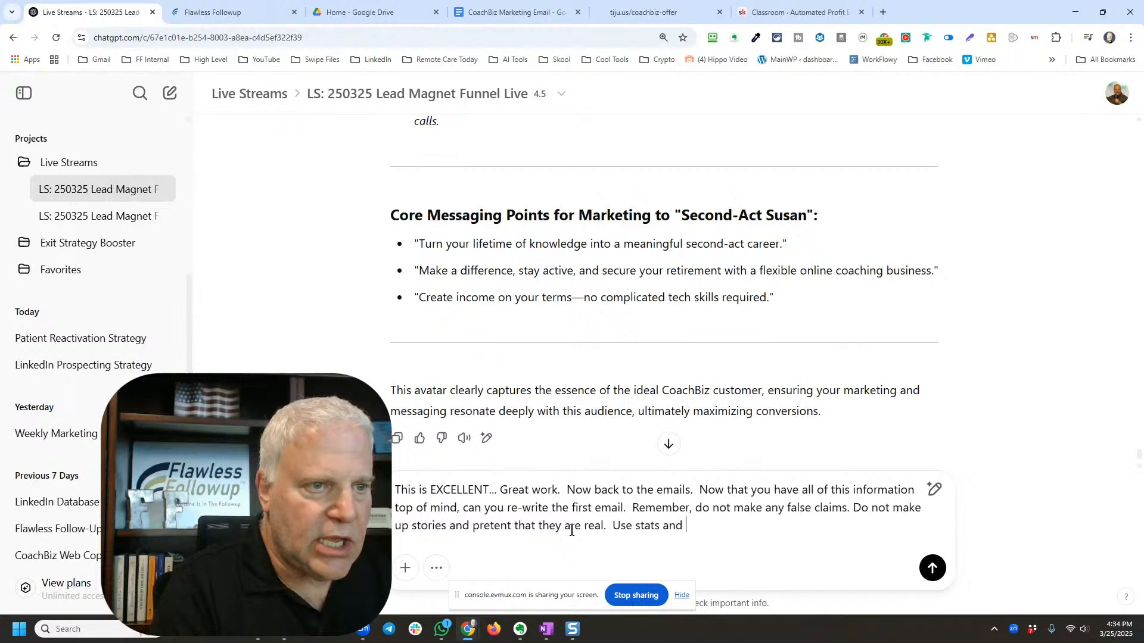
text(Use stats and online examples, or positition as what's)
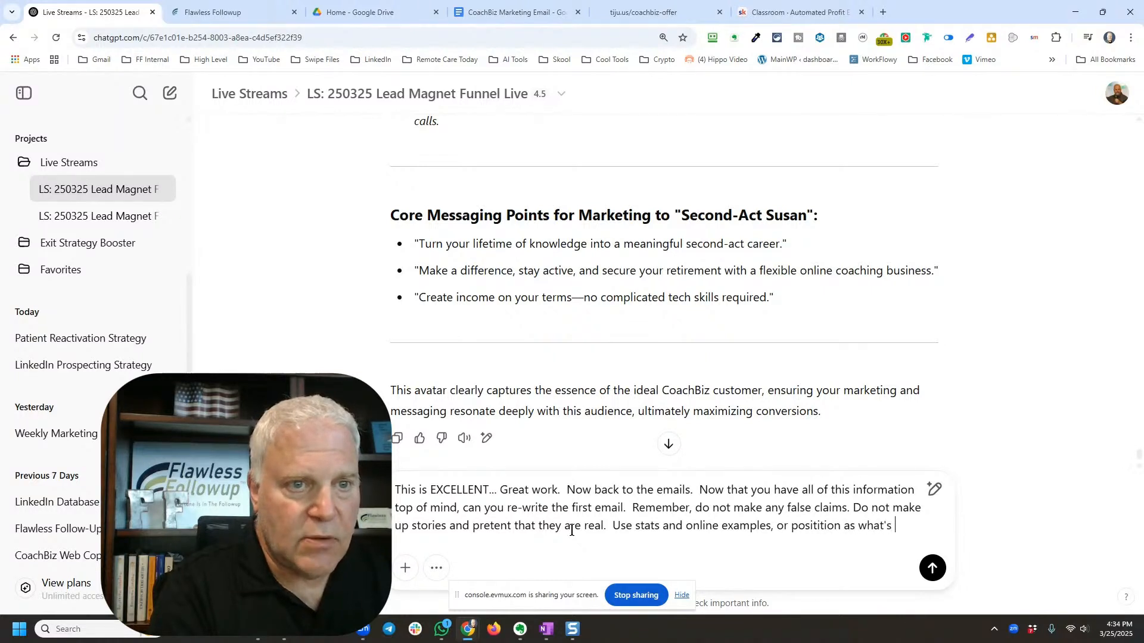
text(possible (Imagine if....).  Do you)
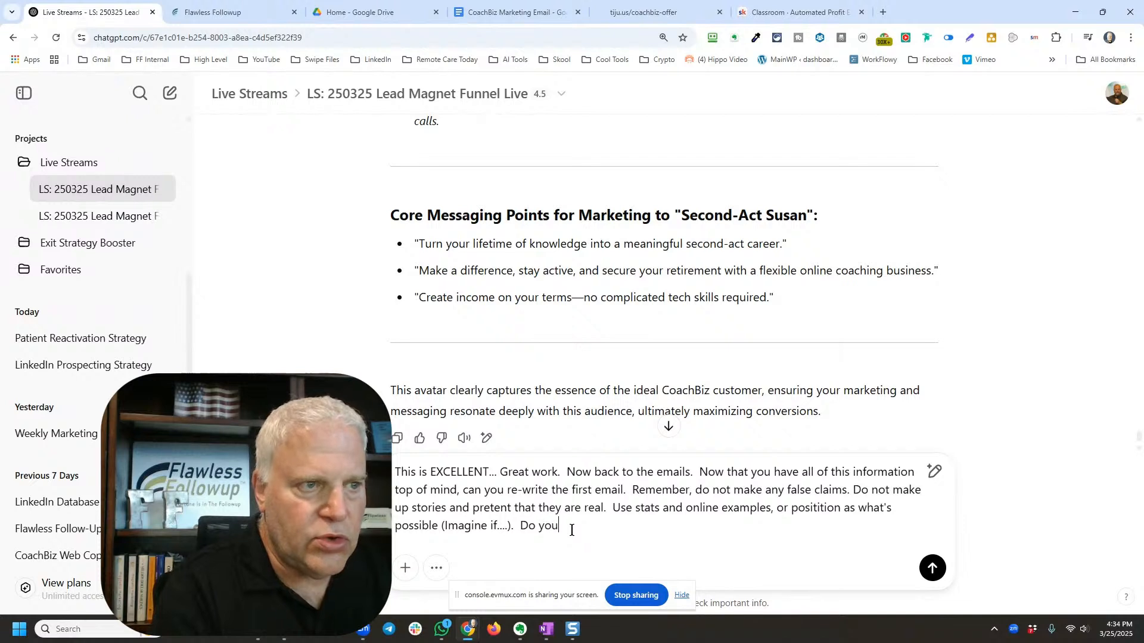
Step: Ask in the draft "Do you remember all the headline, bullet point, opening and closing paragraph and call to action examples?"
text(remember all the headl)
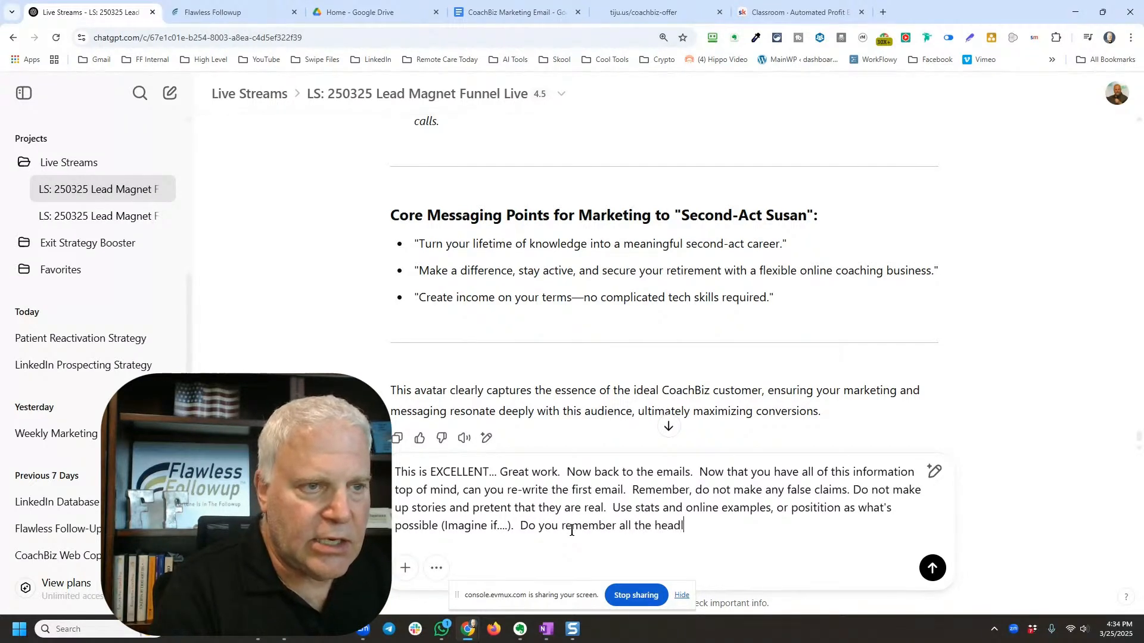
text(ine, bullet point,)
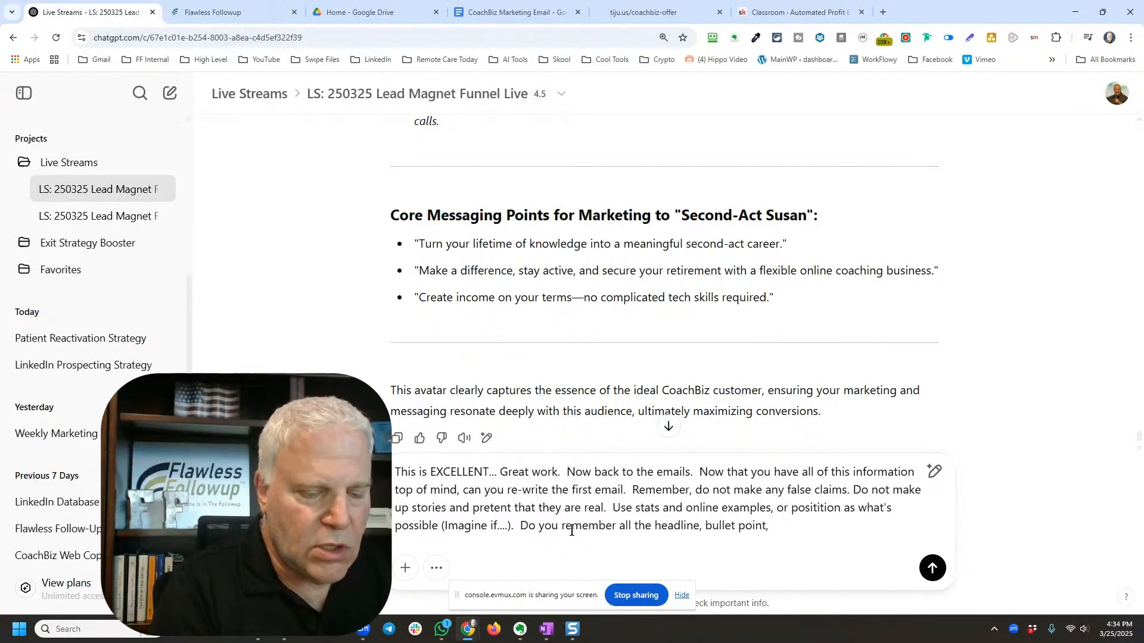
text( opening)
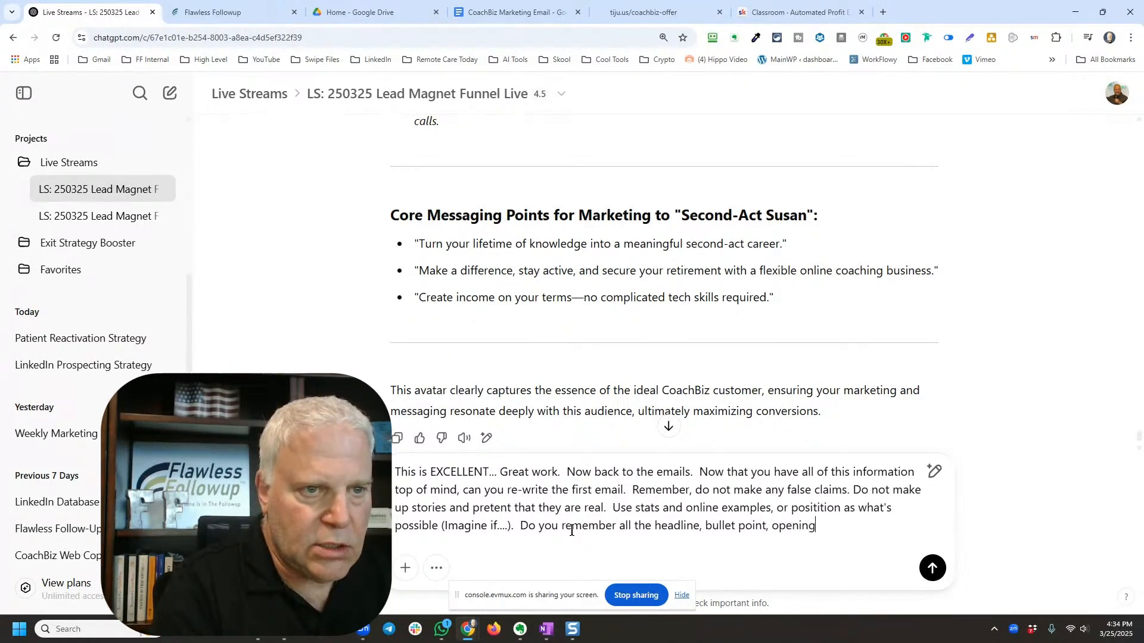
text( and closing pa)
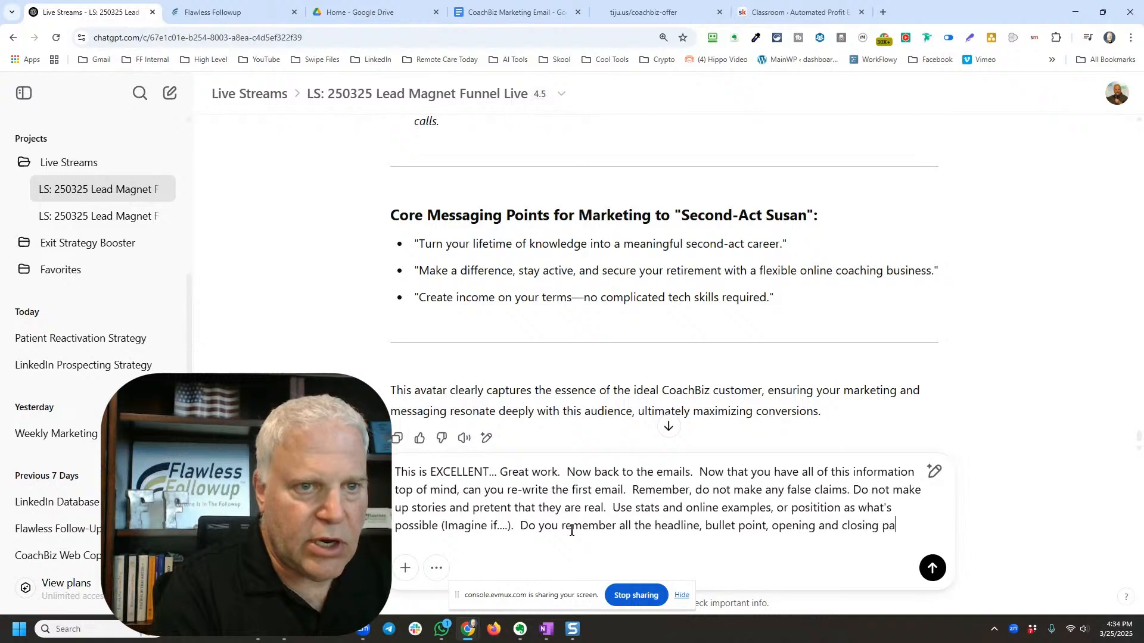
text(ragrap)
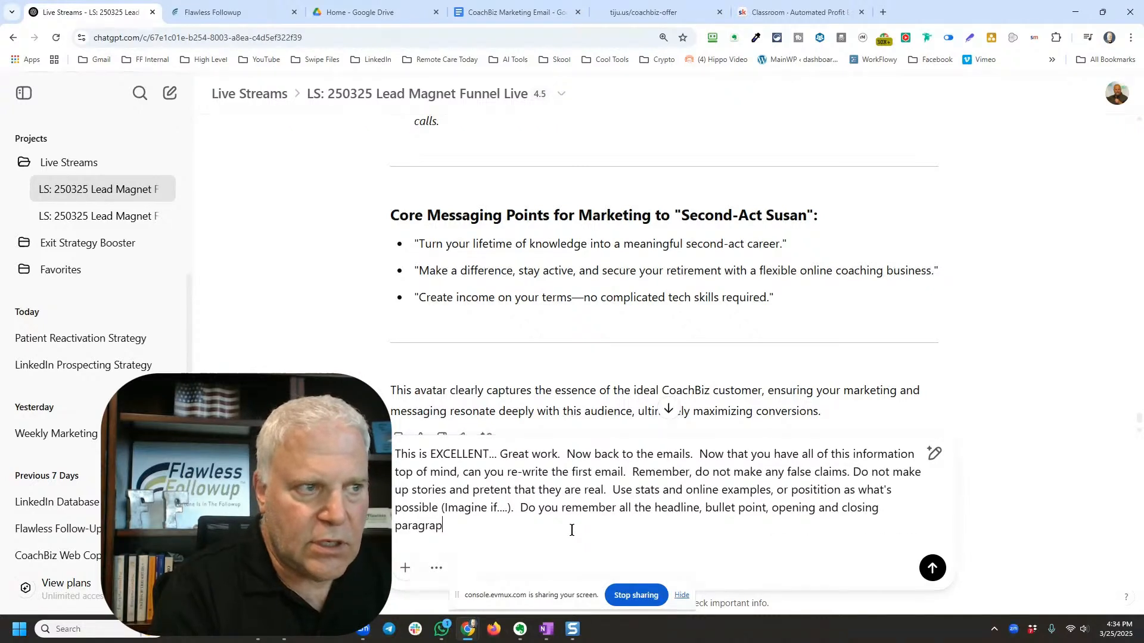
text(h and call to action examp)
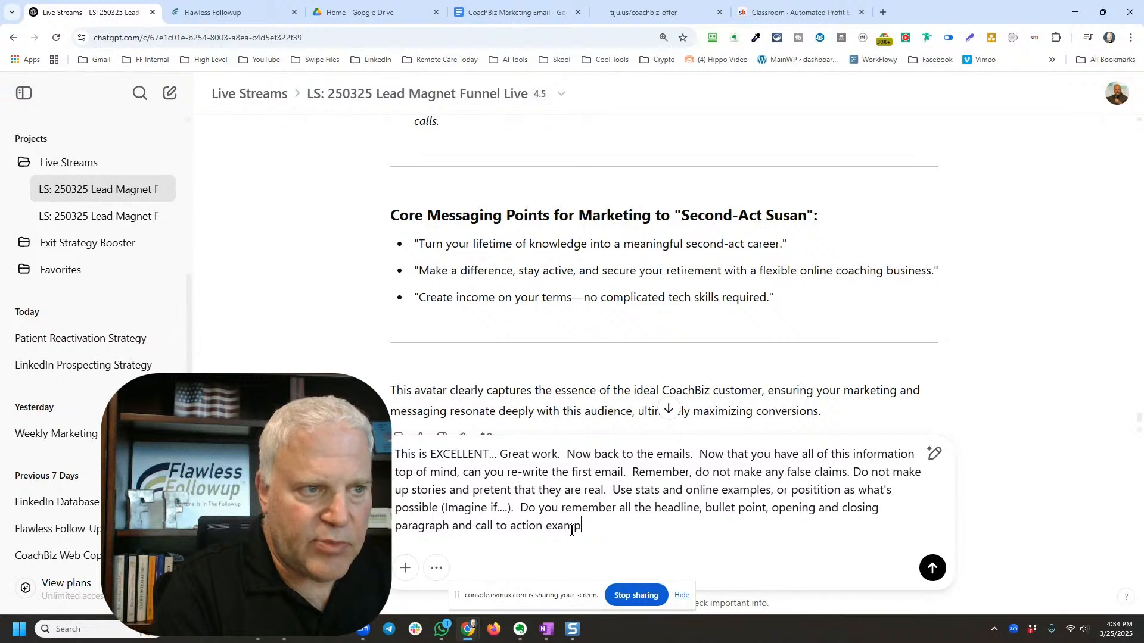
Step: Finish the prompt with "Write like Gary Halbert and make me feel it!" and send it
text(les? Write like Gar)
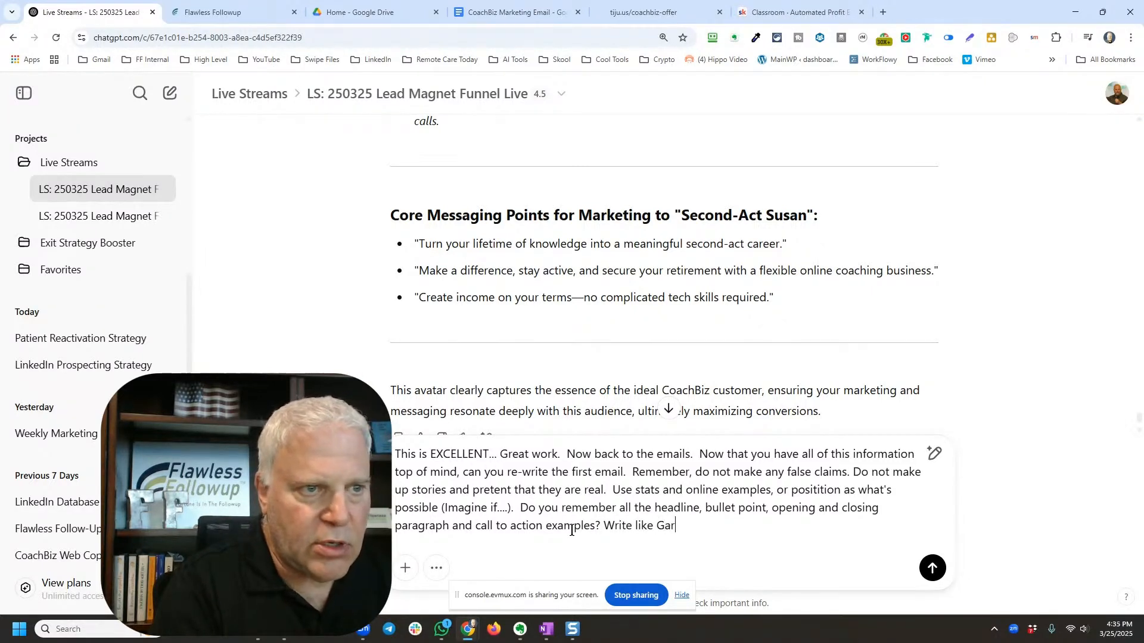
text(y )
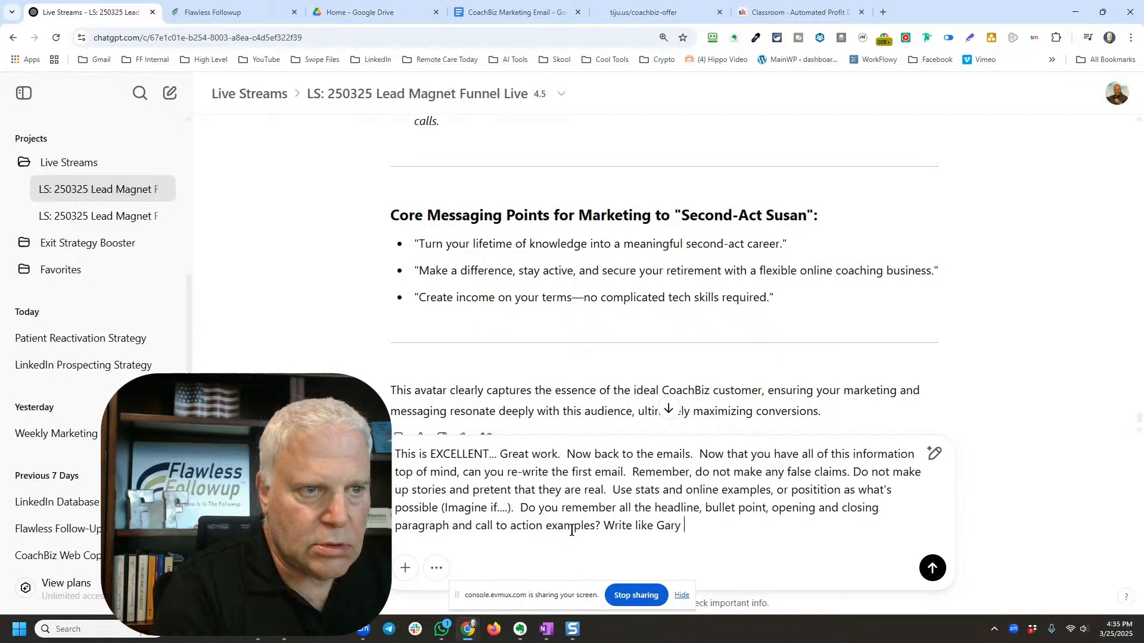
text(Halbert)
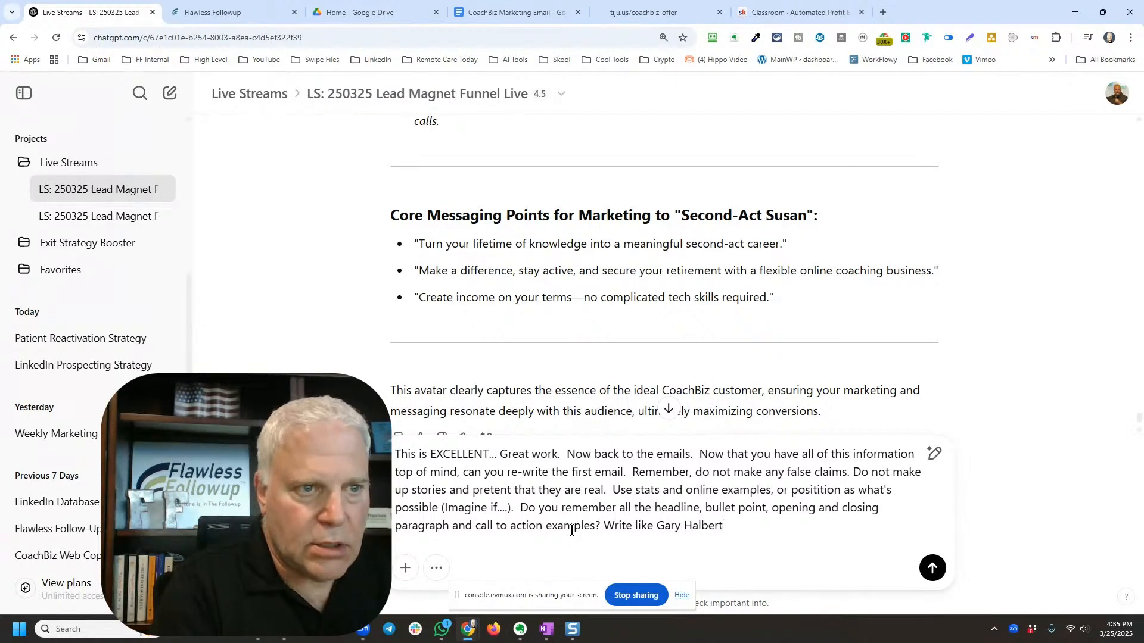
text( and mak)
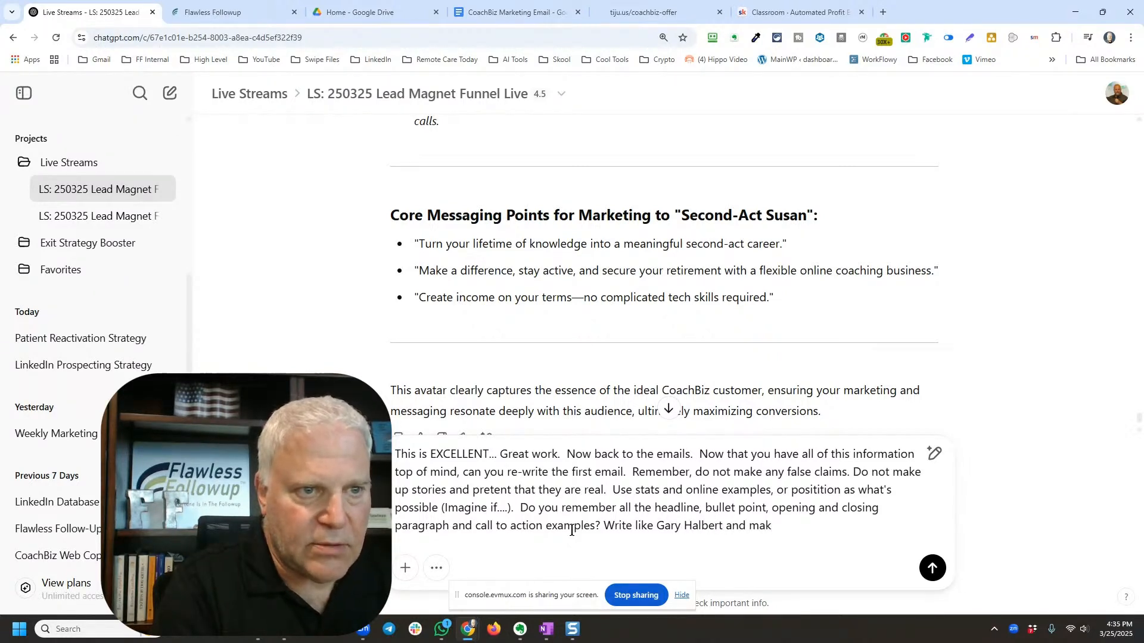
text(e me fee)
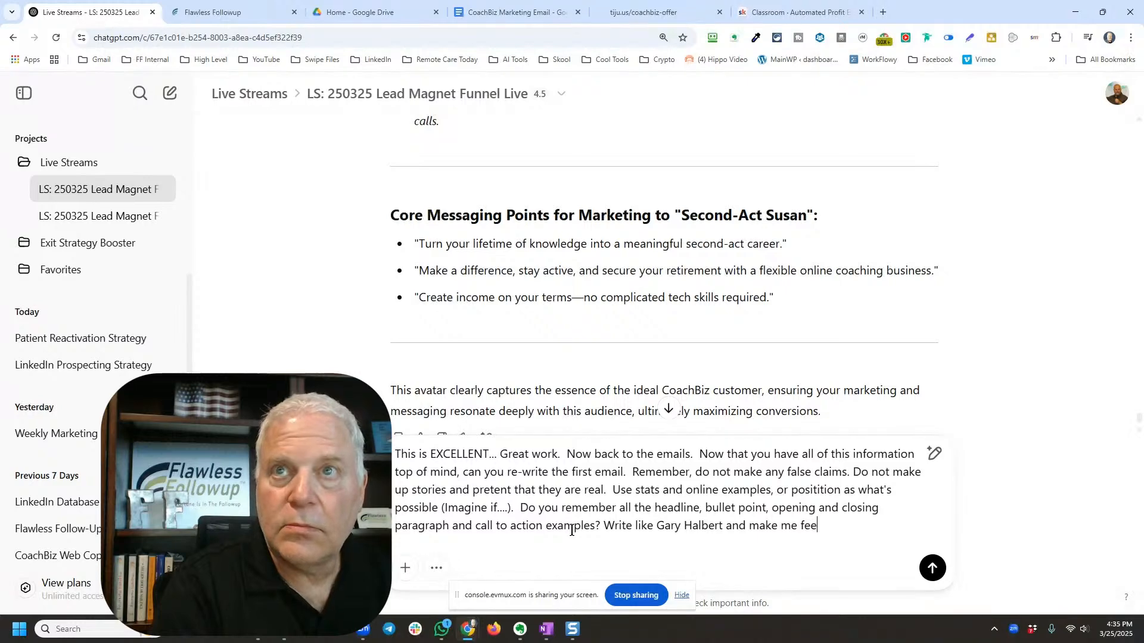
text(l it!)
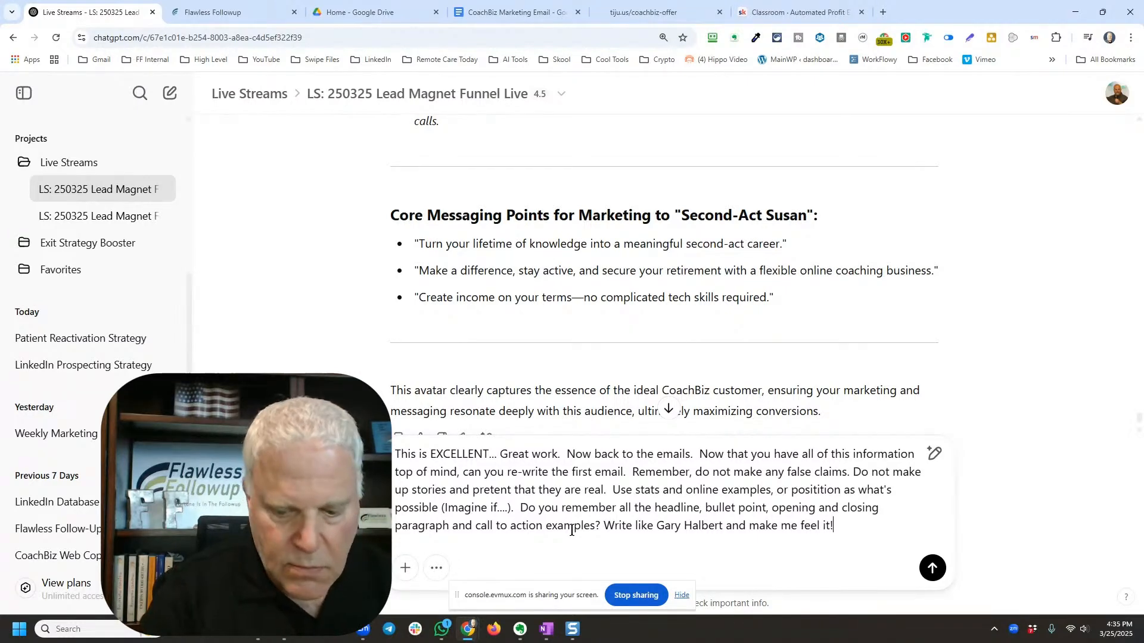
key(Return)
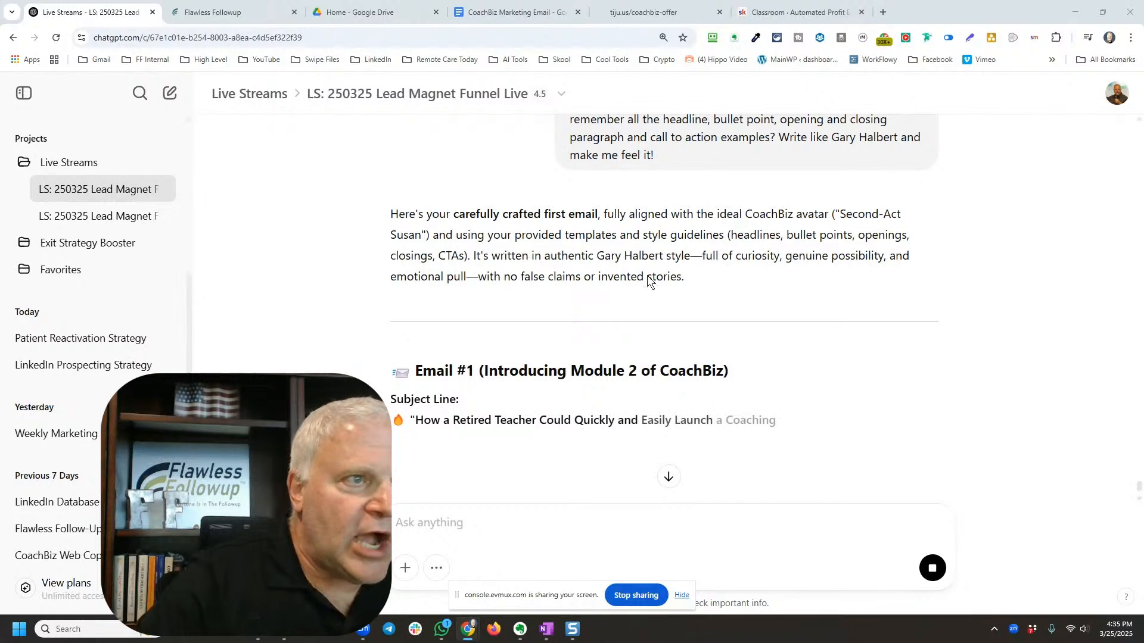
Step: Read the rewritten Email #1 as it generates, from the subject line to the body bullets, and stop the response
scroll(587, 400, down, 1)
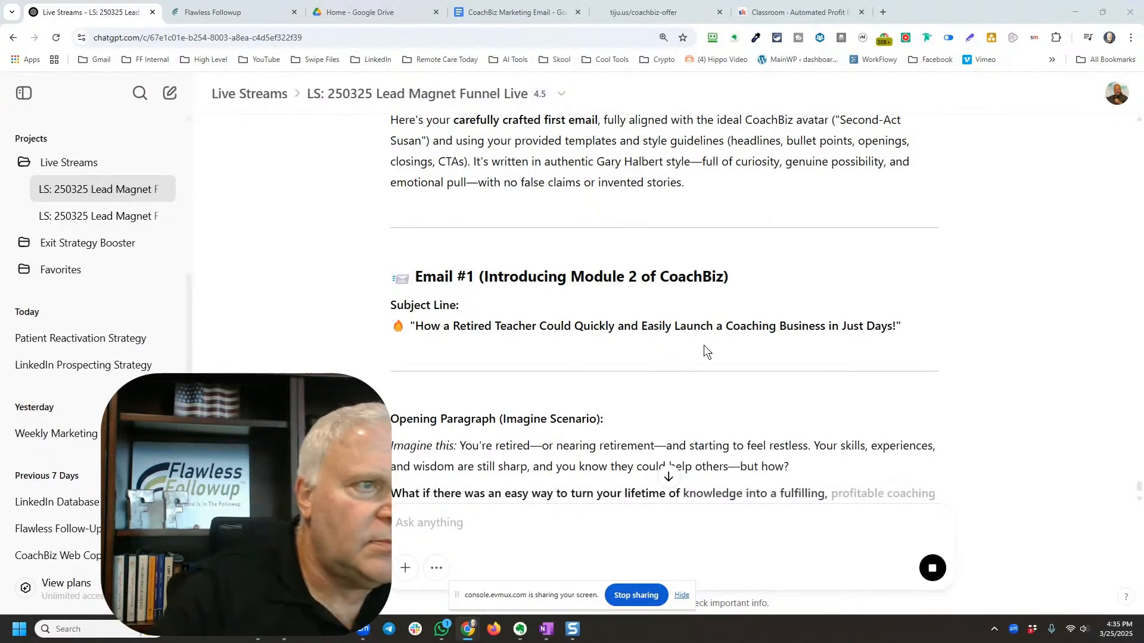
scroll(649, 344, down, 3)
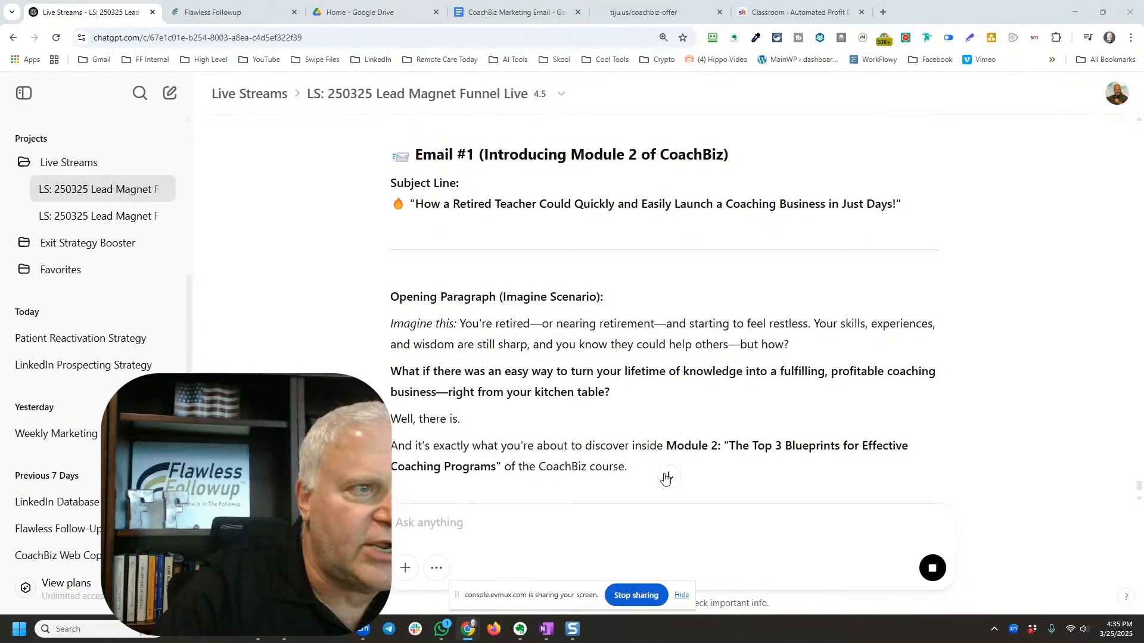
click(661, 476)
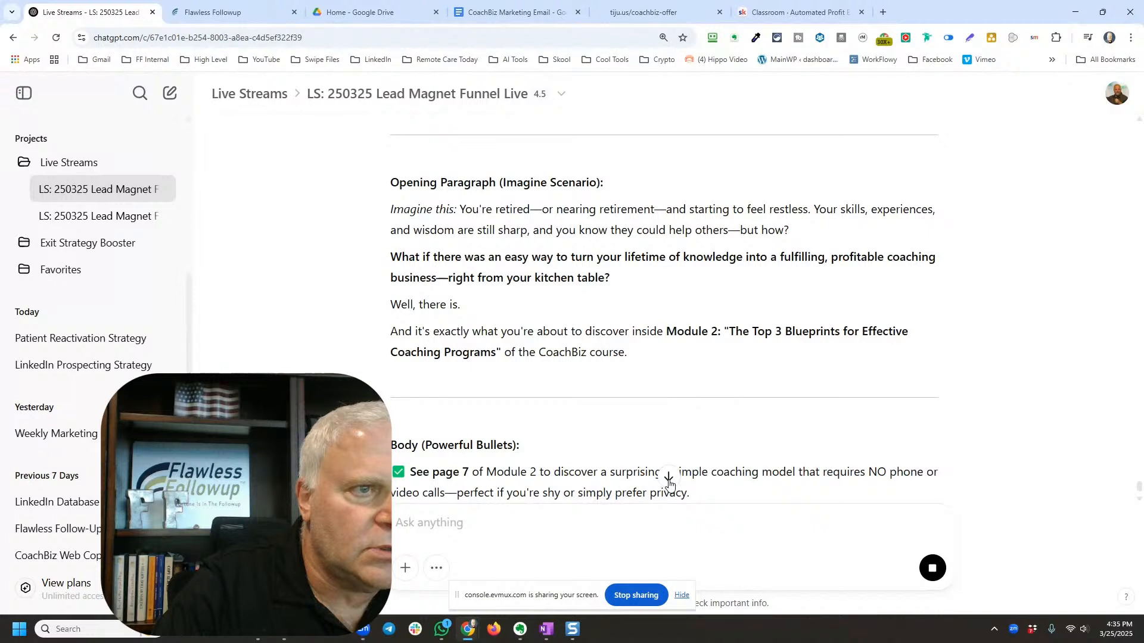
click(669, 477)
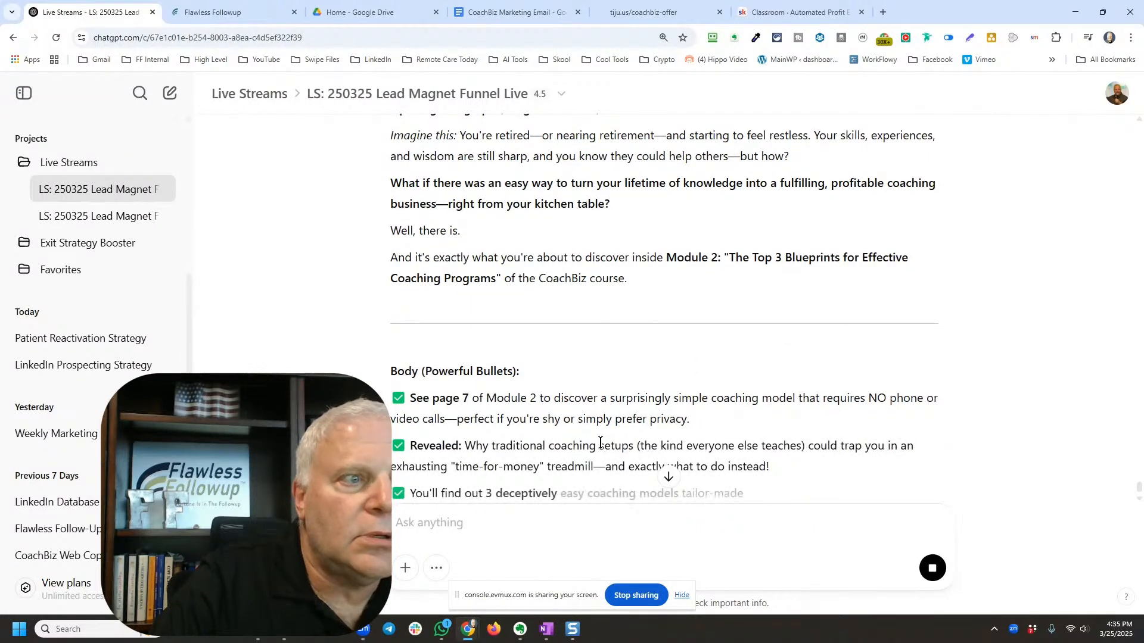
click(932, 567)
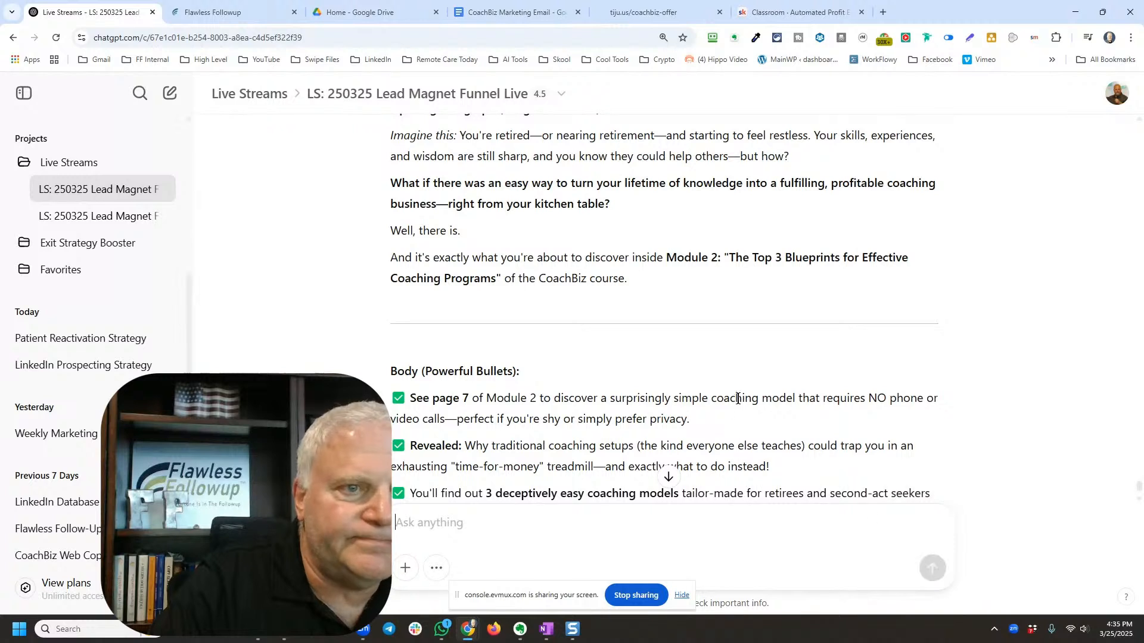
scroll(690, 426, down, 2)
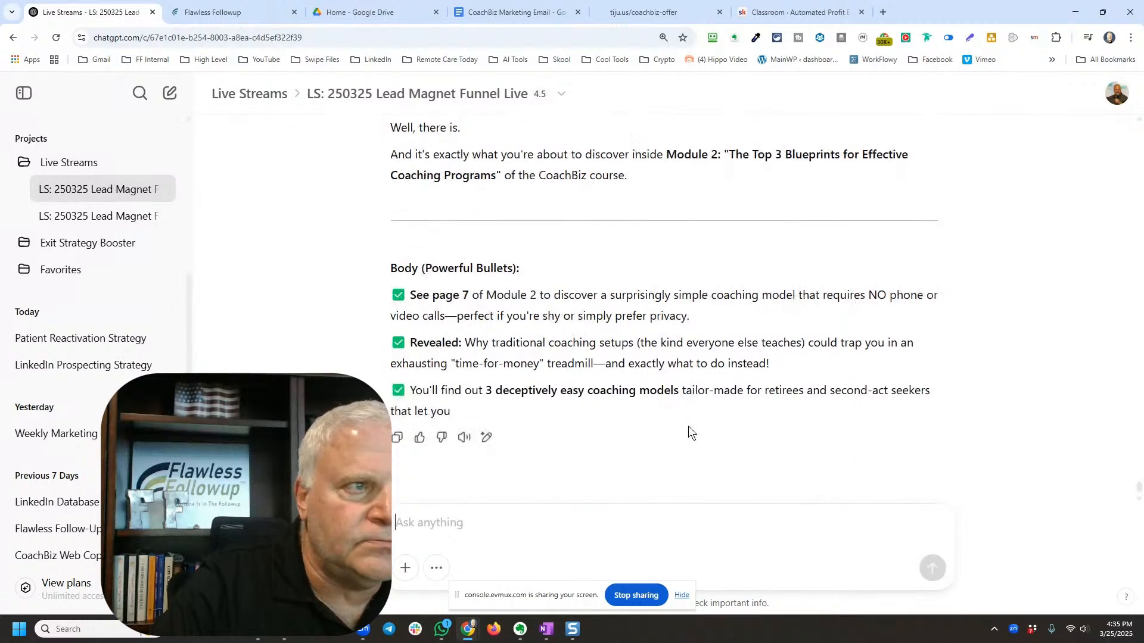
Step: Start a new ChatGPT prompt with "I don't like it. Find a new angle. Get away from the fictional story."
click(661, 533)
text(I)
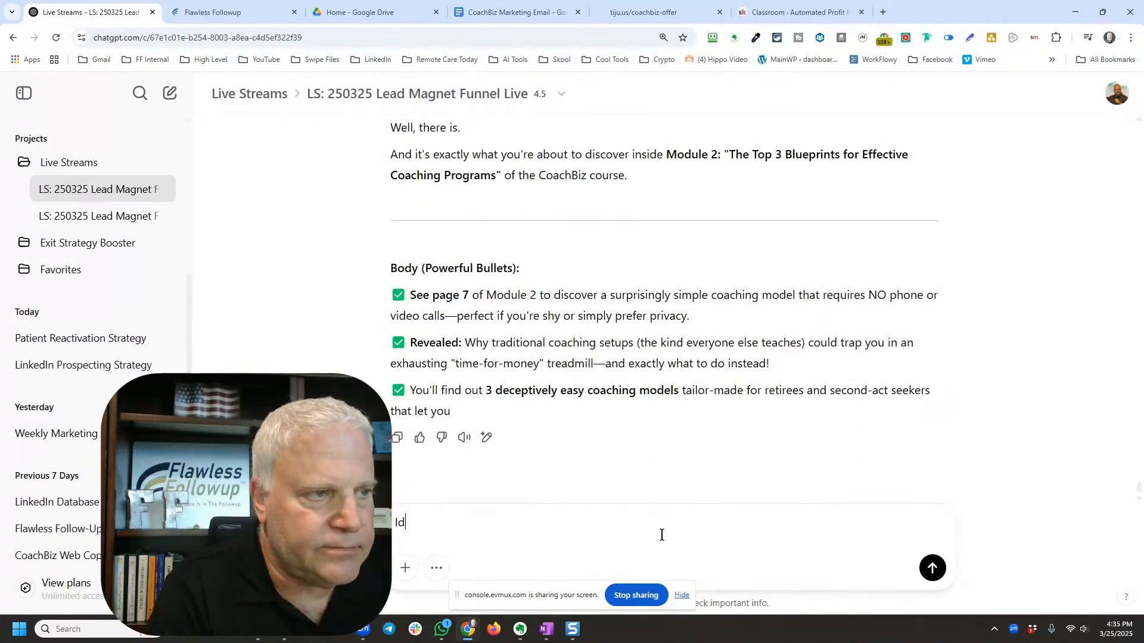
text( don't like.)
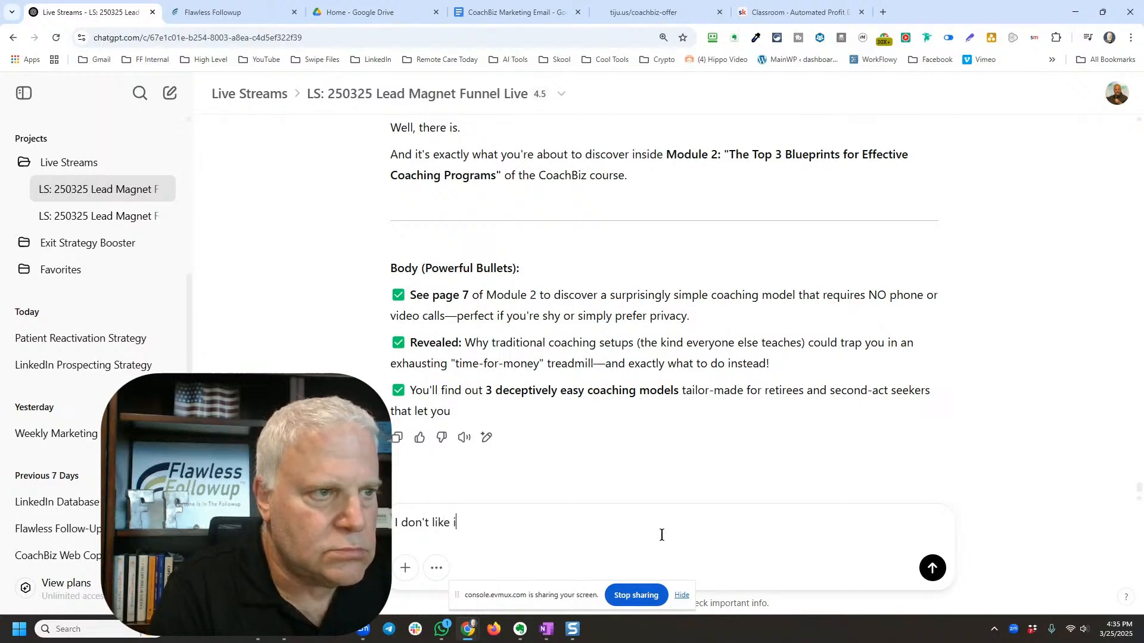
text(  Fionda )
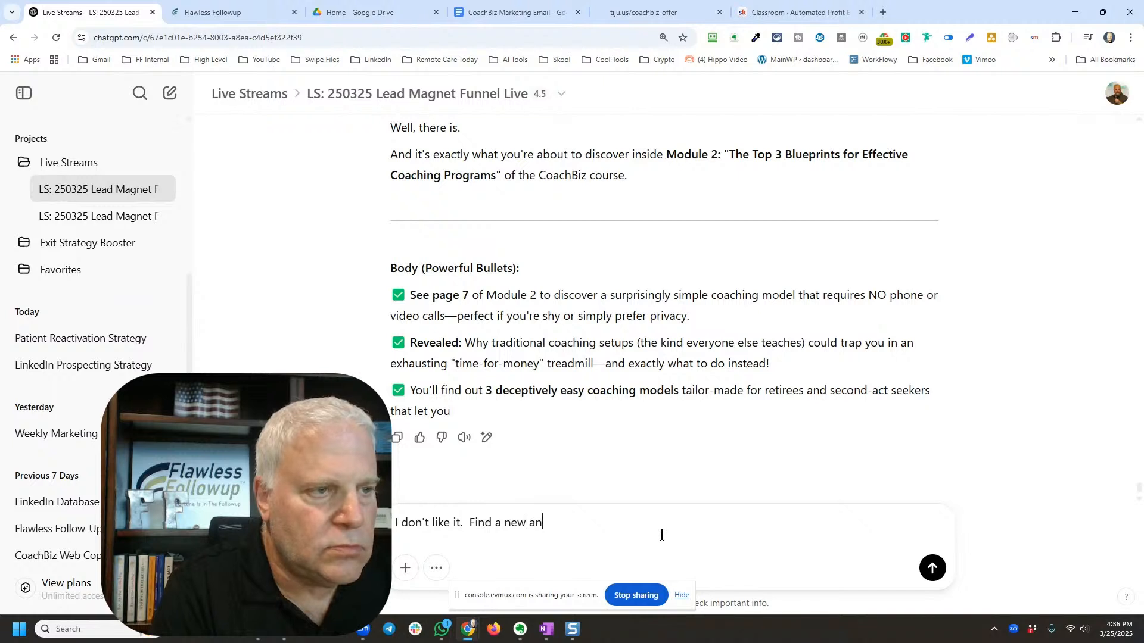
text( aw)
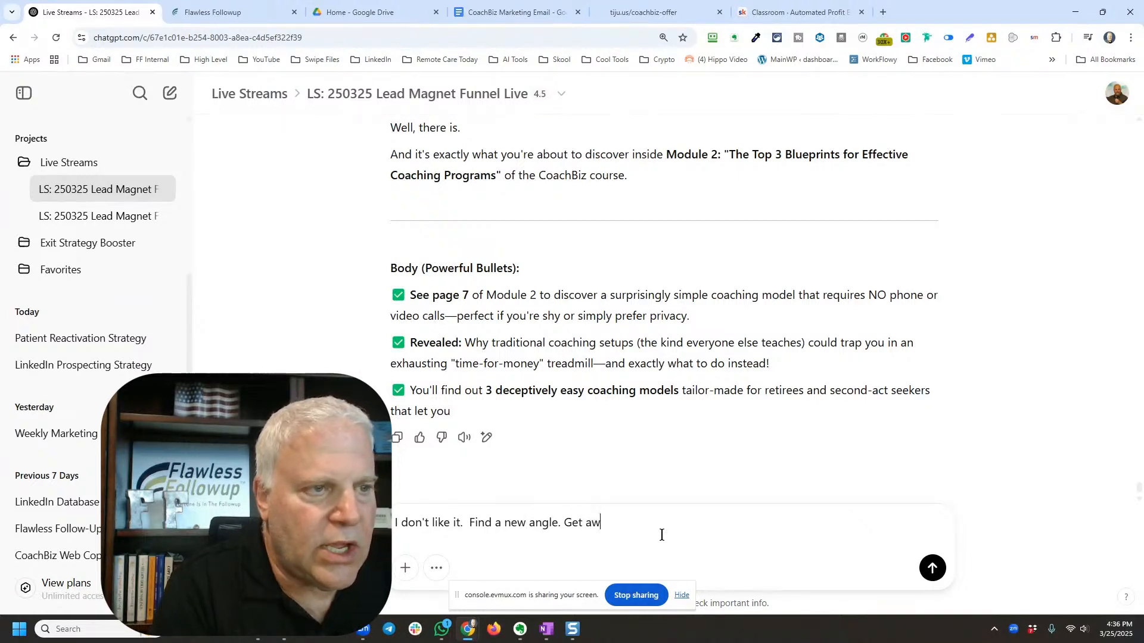
text(ay from the fictional st)
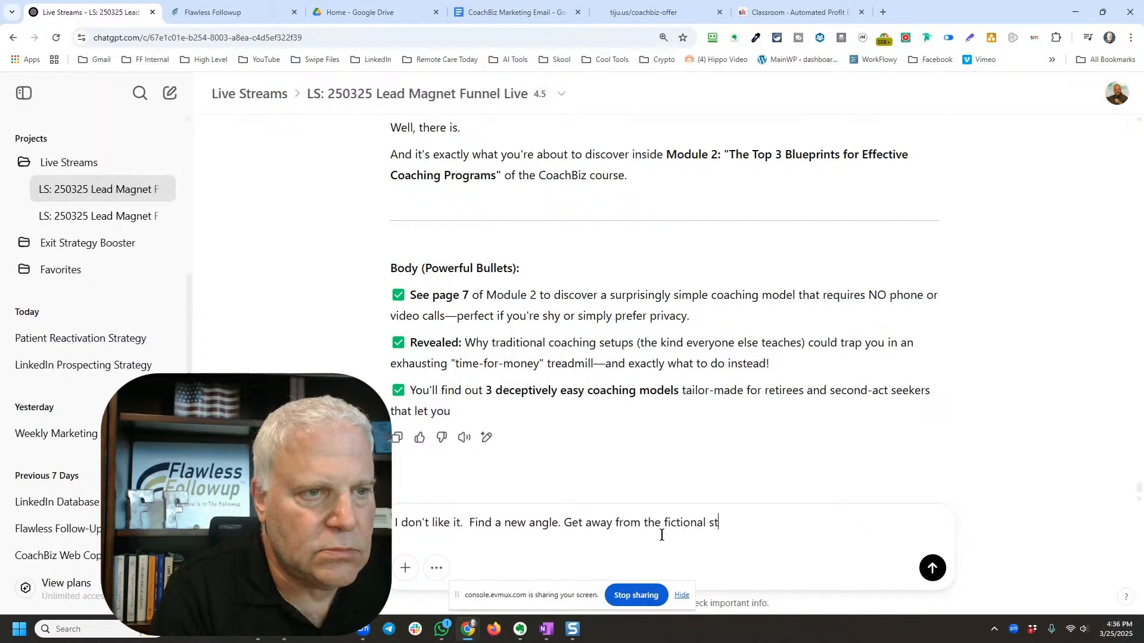
text(ory.  )
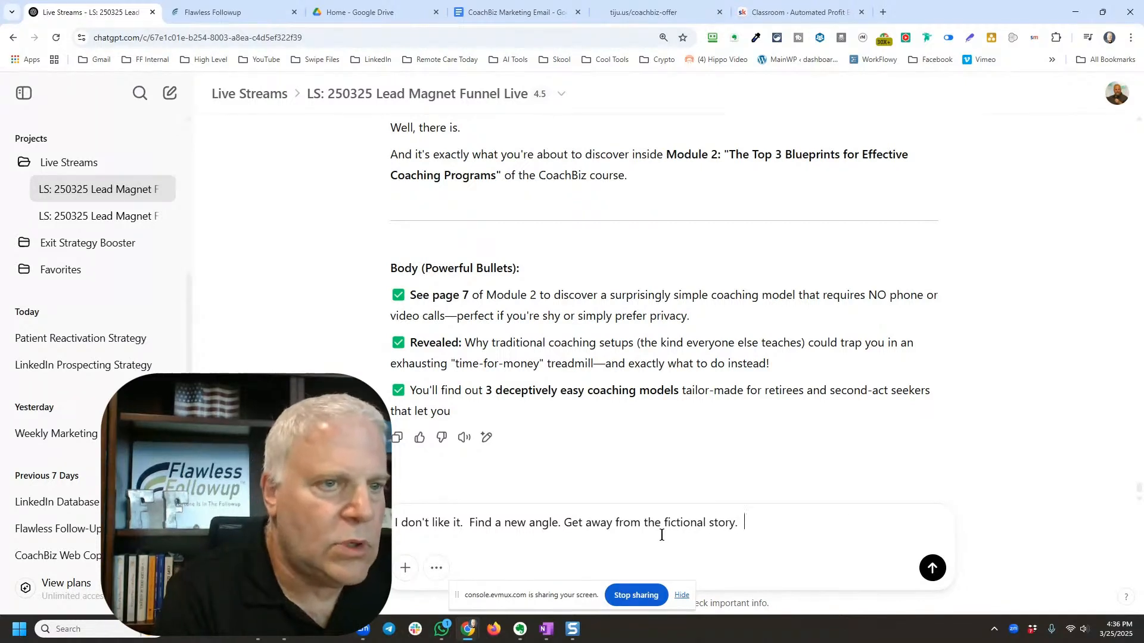
Step: Add "Talk about the fears and concerns of their situation, and the way out that CoachBiz provides." to the prompt
text(Talk about the )
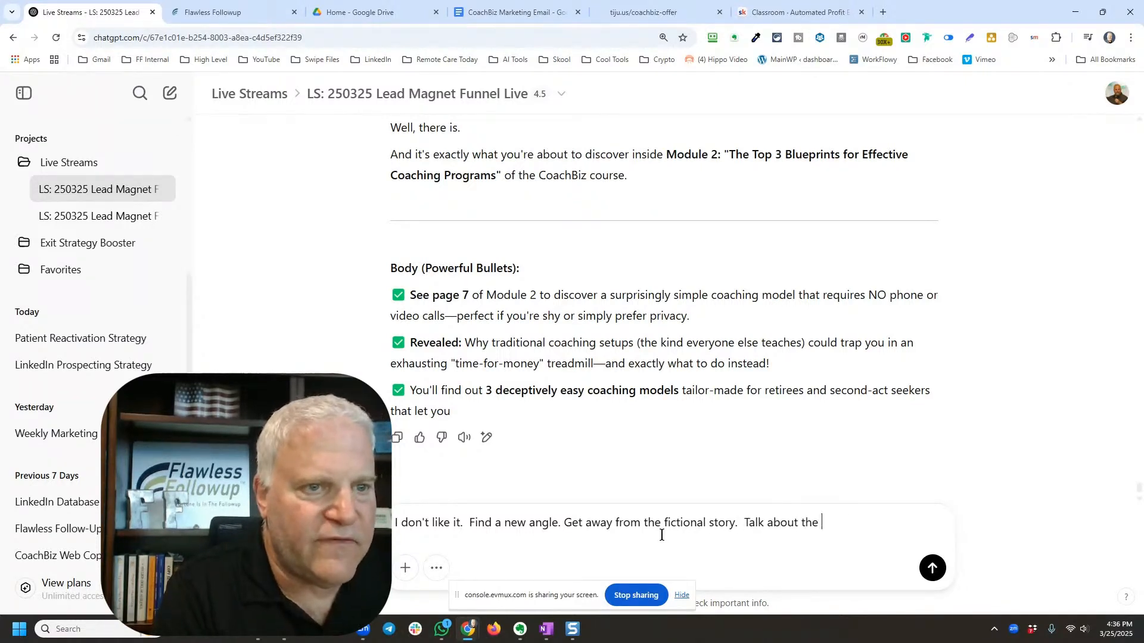
text(fears )
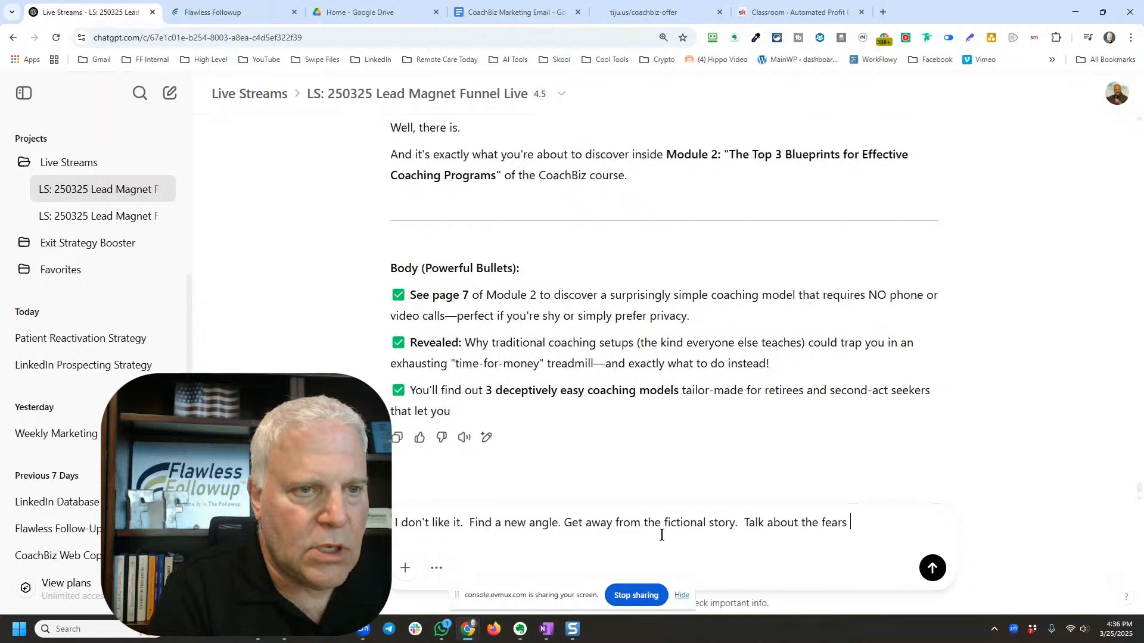
text(and concerns of)
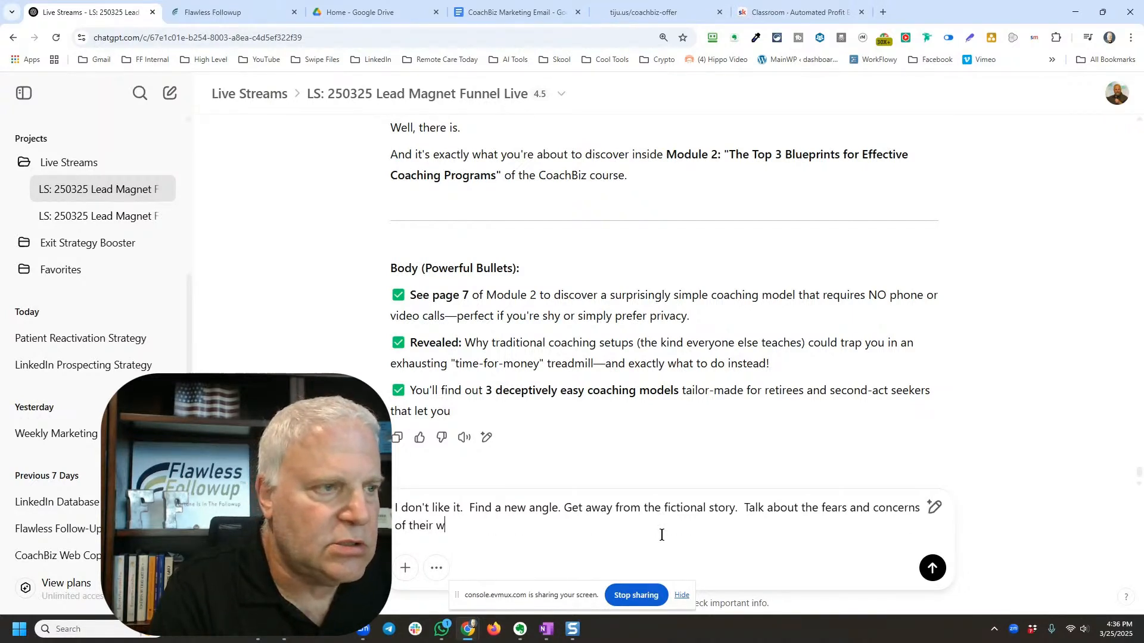
text( their w)
key(BackSpace)
text(sit)
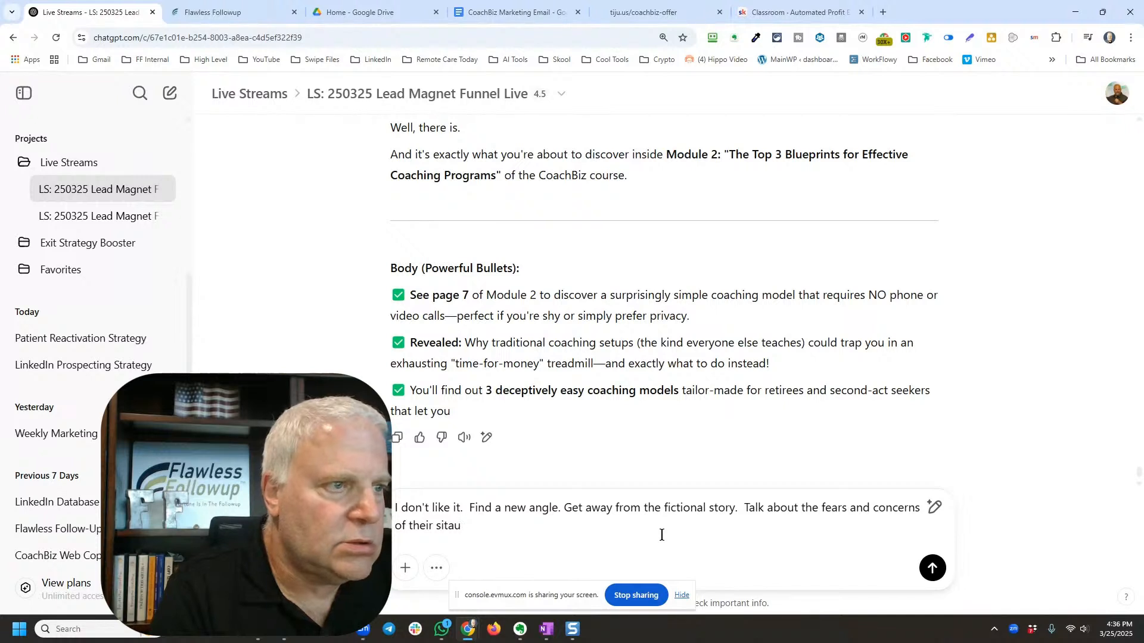
text(uation)
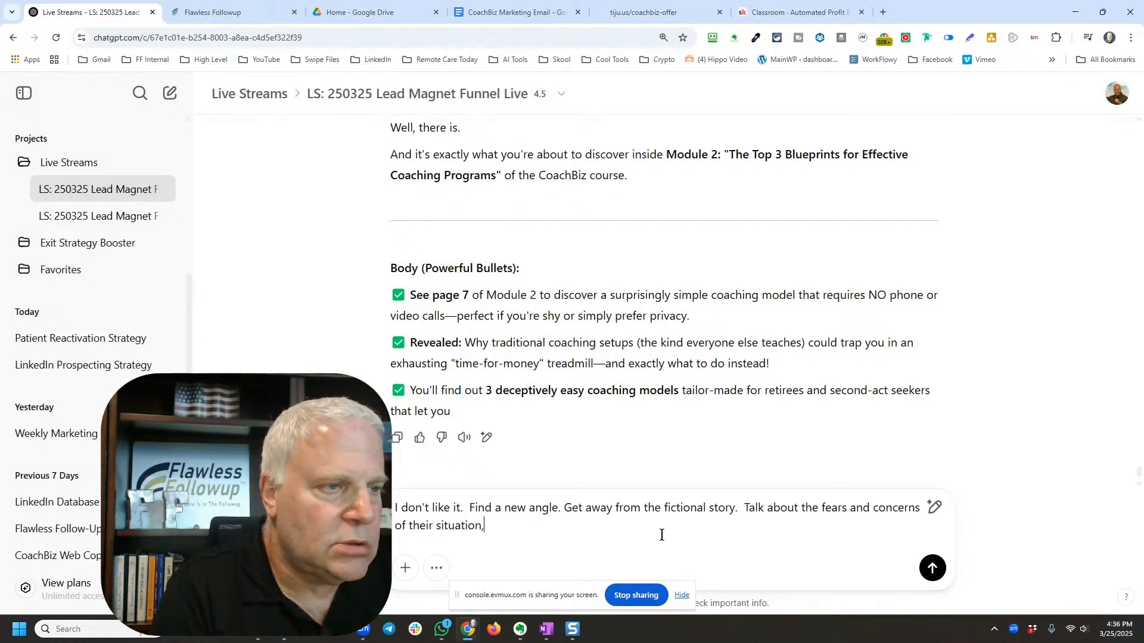
text(, and the way o)
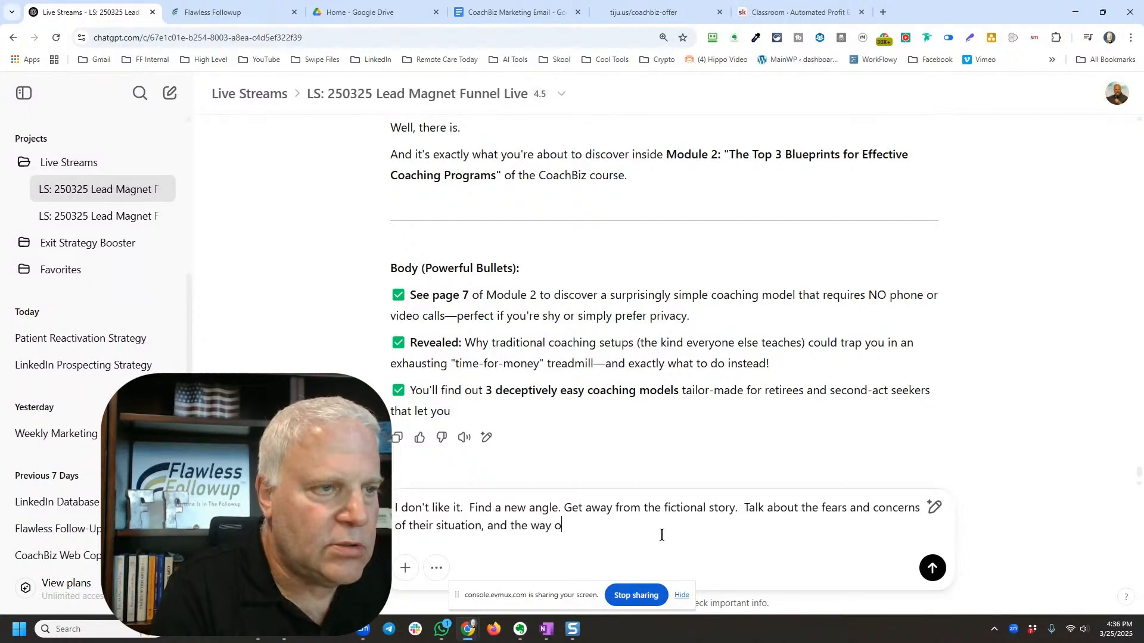
text(ut that CoachB)
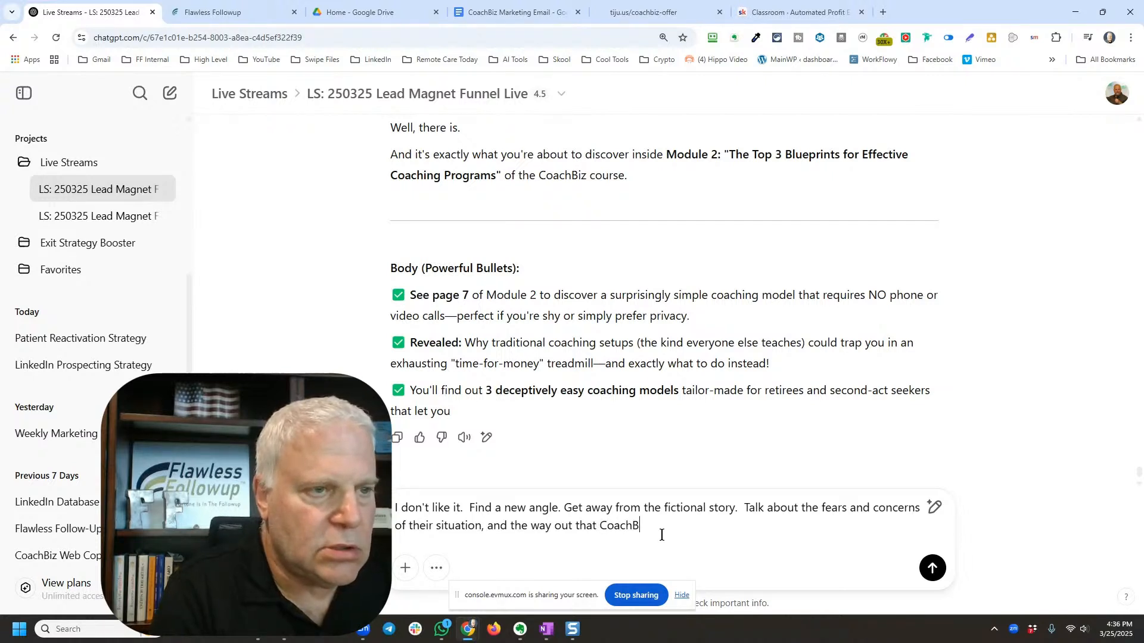
text(iz provides.  Talk speci)
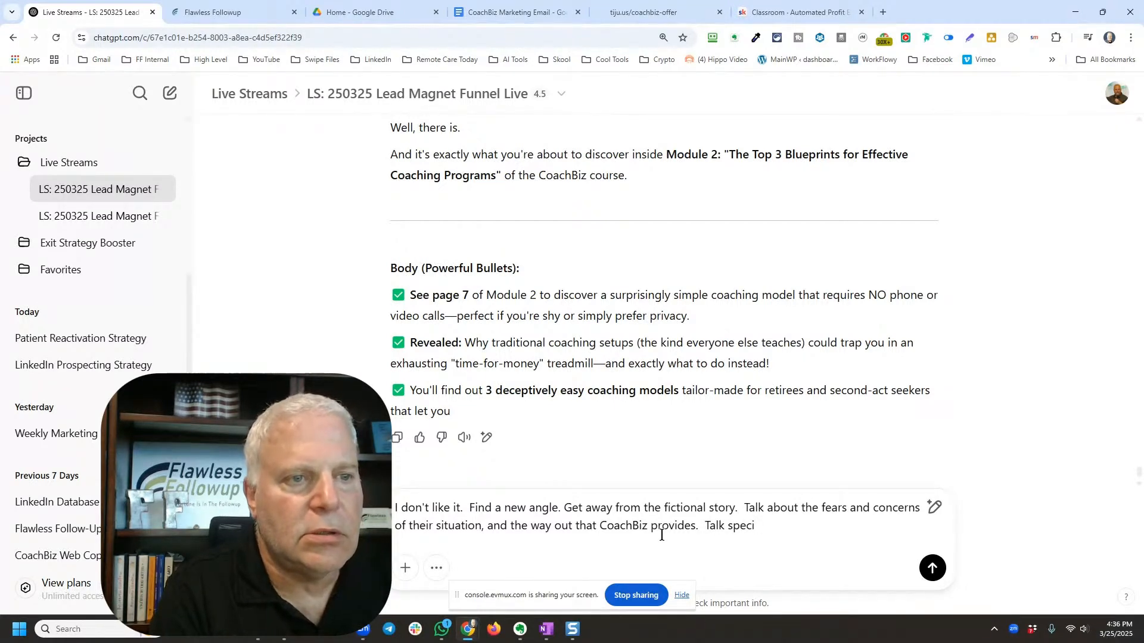
Step: Continue the prompt with "Talk specifically about module 2"
text(fically abou)
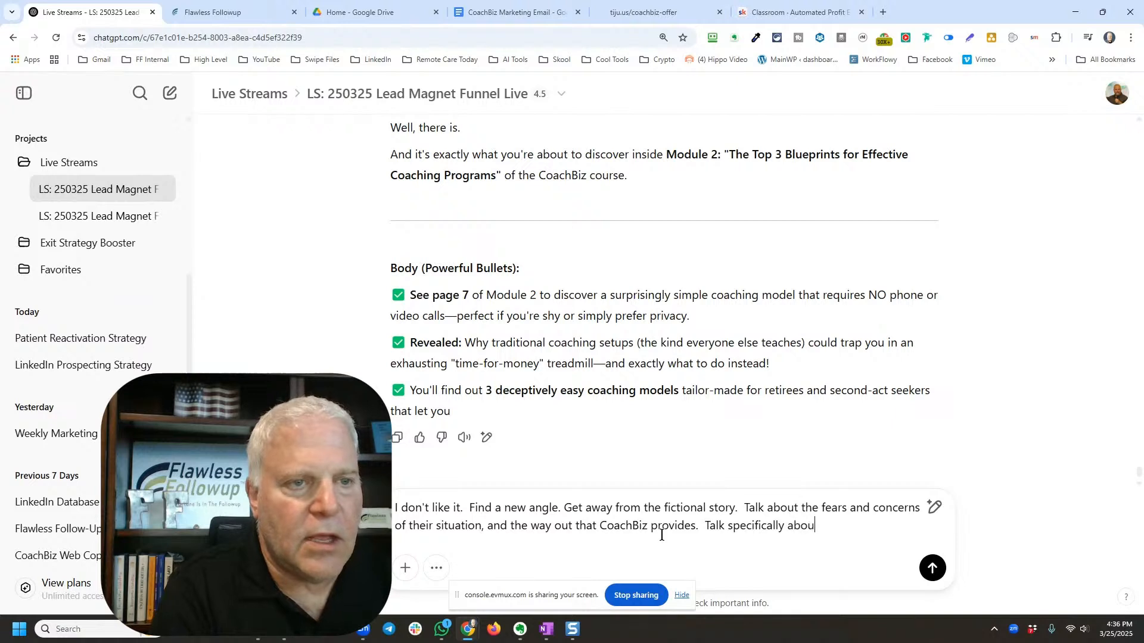
text(t module )
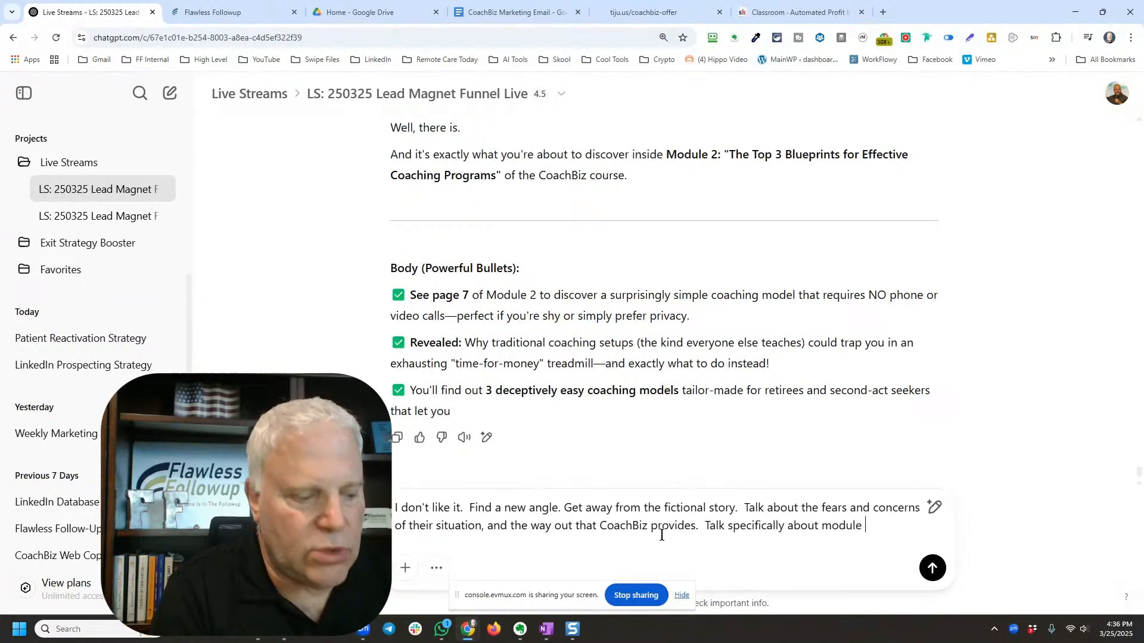
text(2)
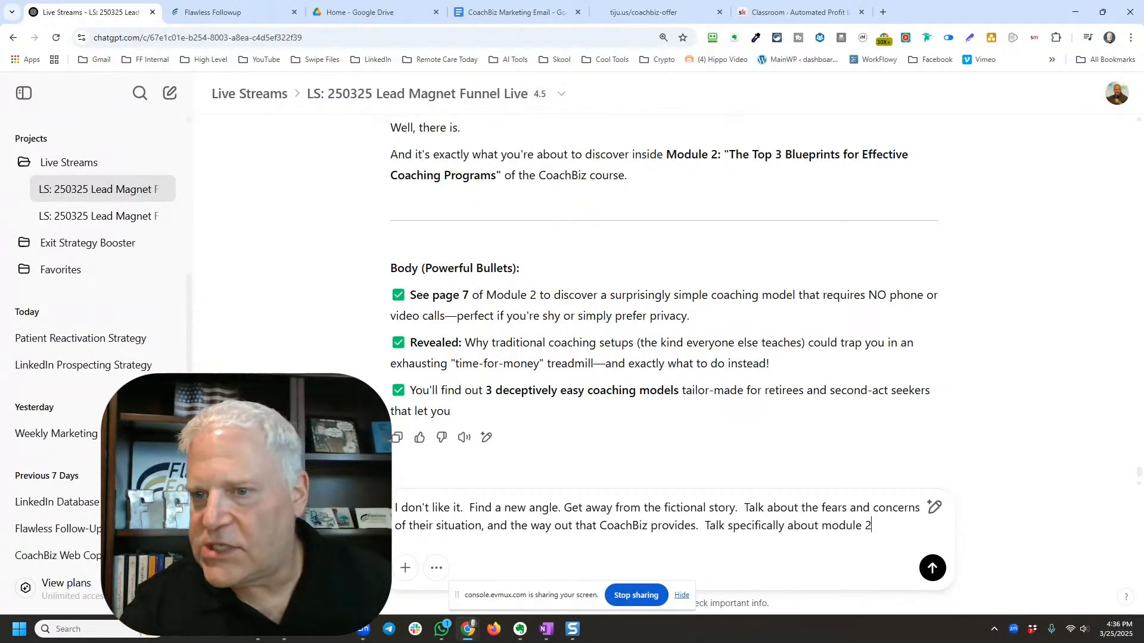
key(super+d)
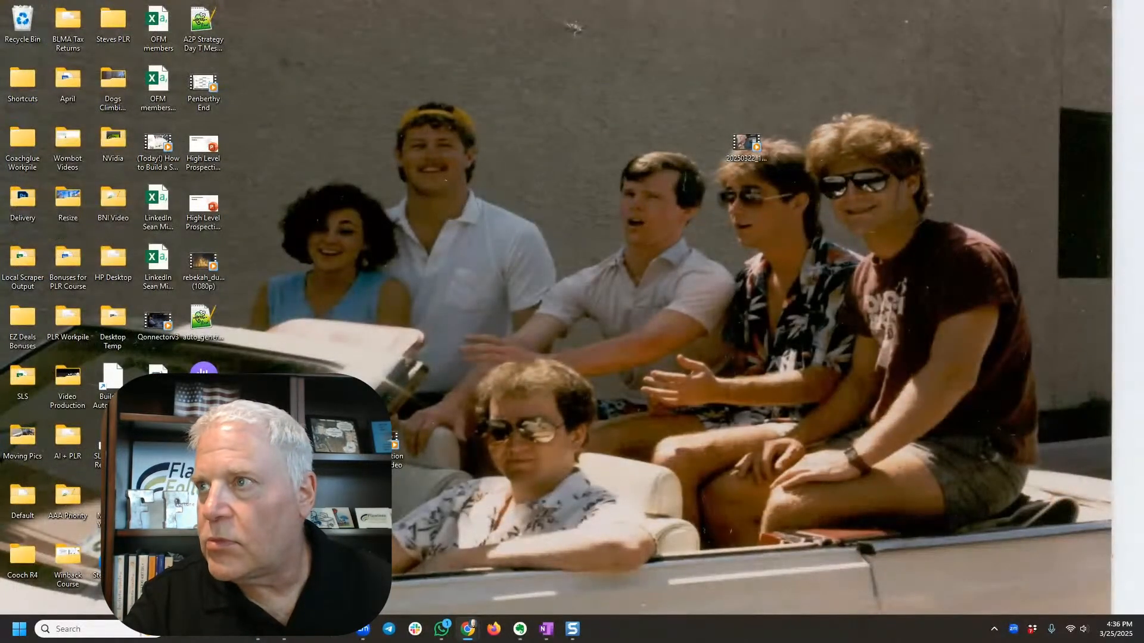
key(super+d)
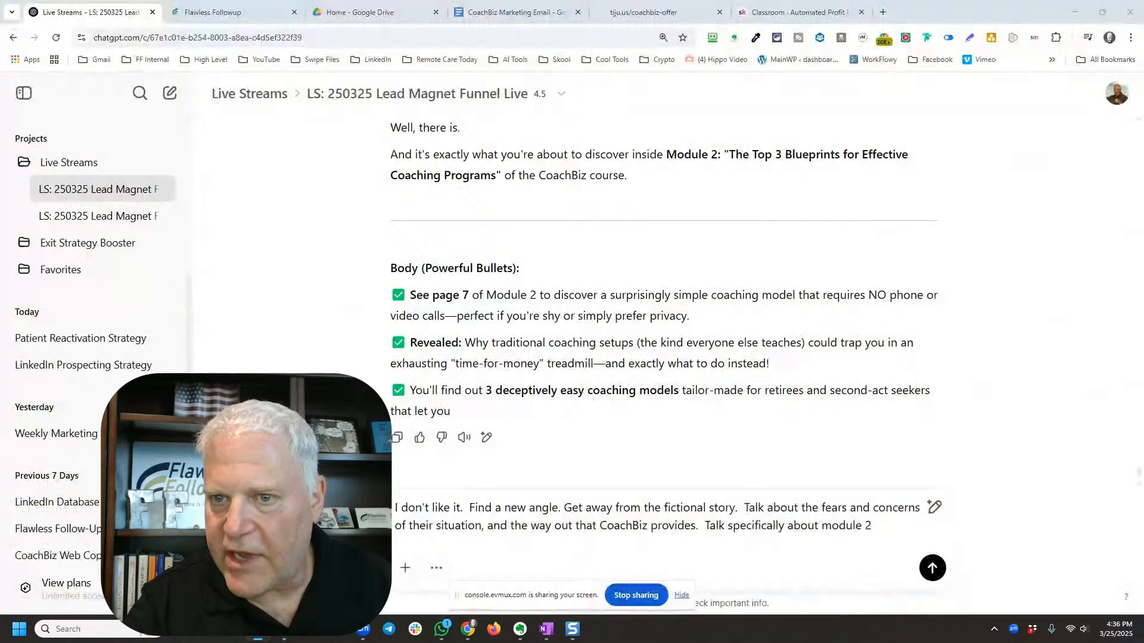
key(super+d)
key(super+d)
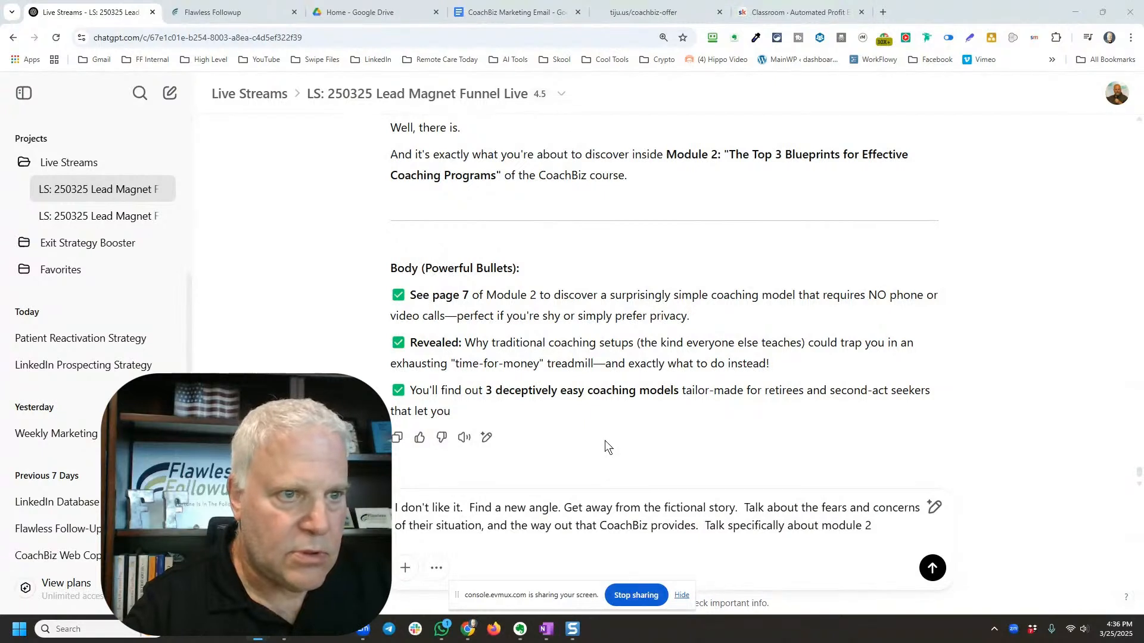
Step: Complete the module 2 sentence in the draft with its title, "Top 3 Blueprints for effective coaching programs."
click(895, 526)
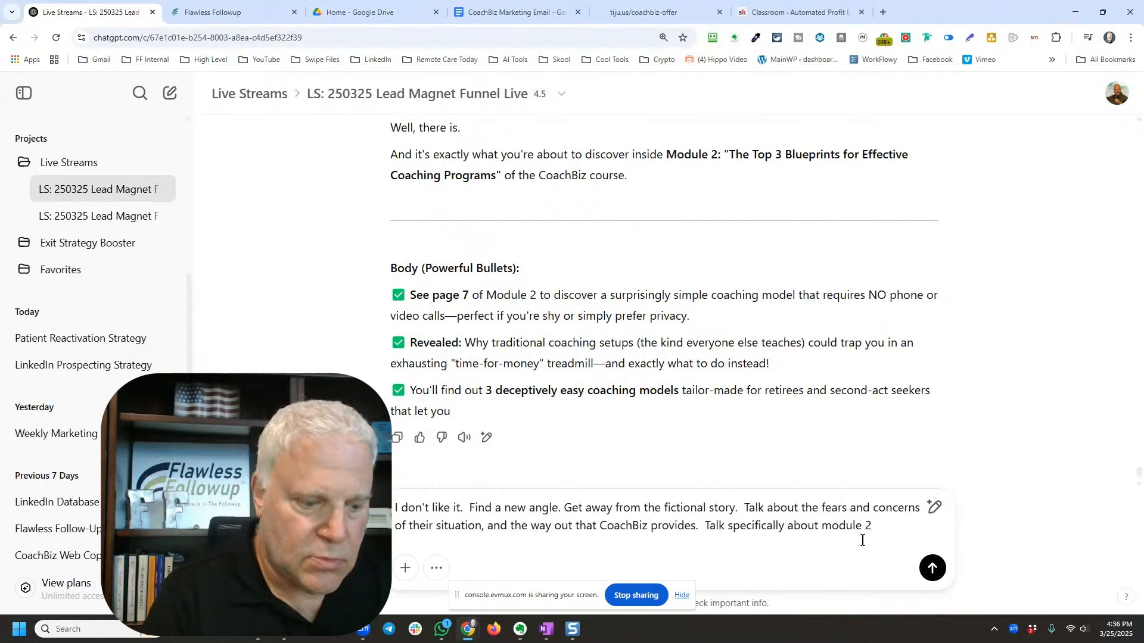
text(Top)
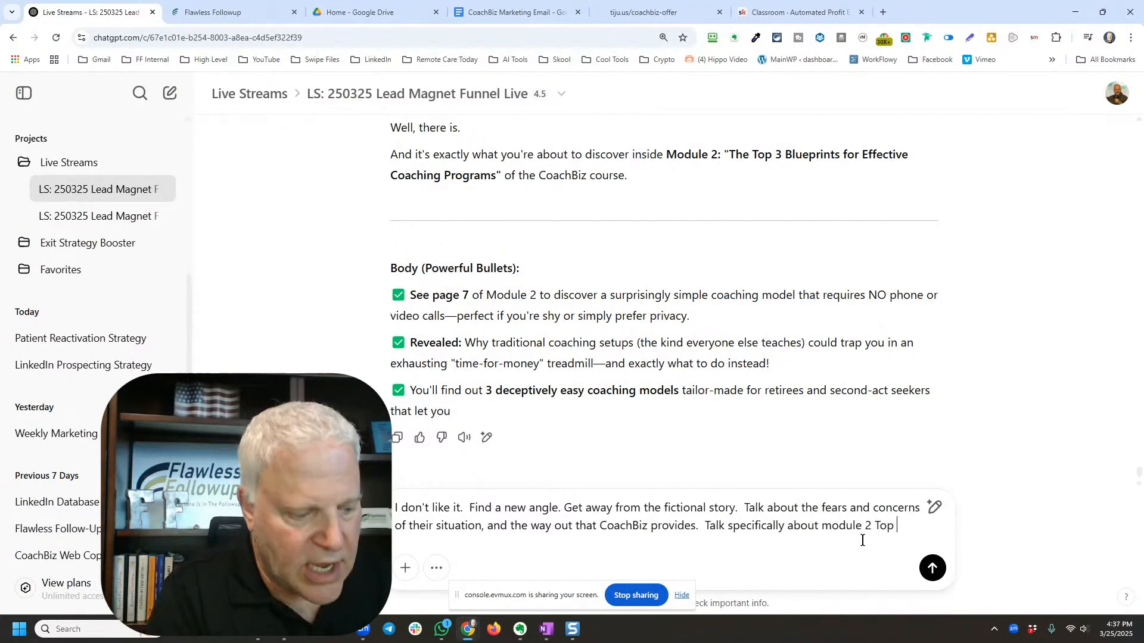
text( 3 Bluepr)
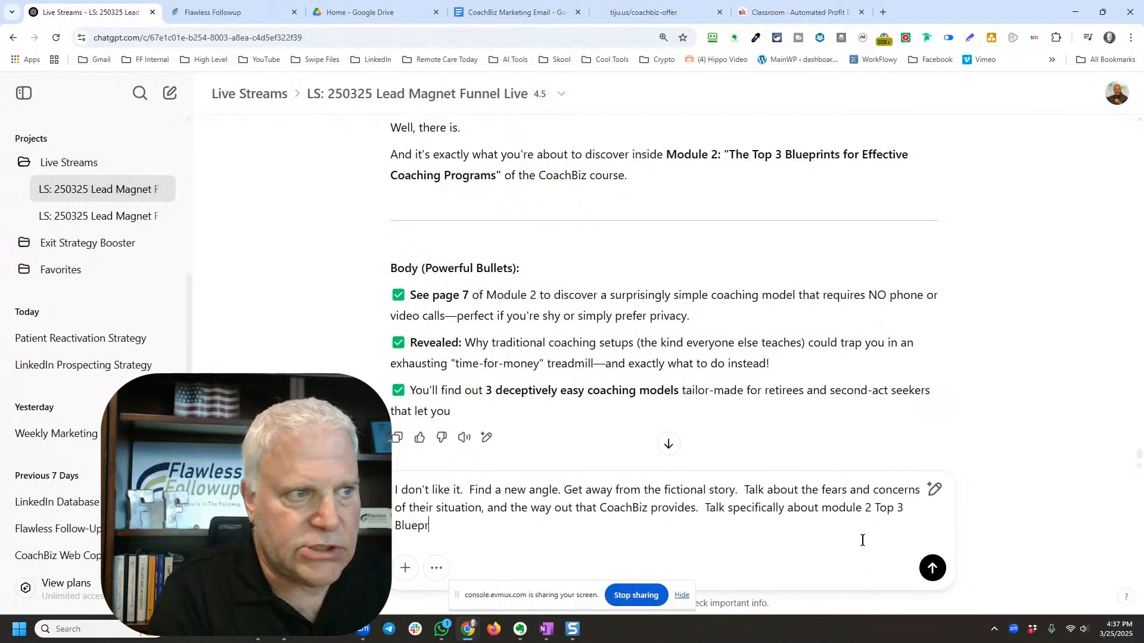
text(ints f)
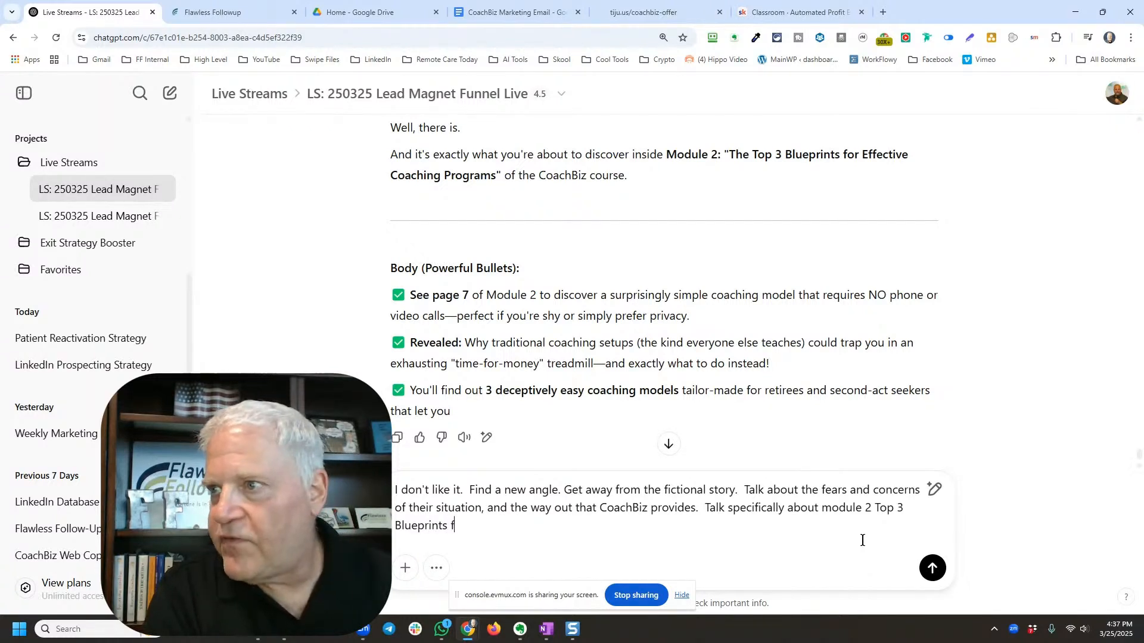
text(or effective)
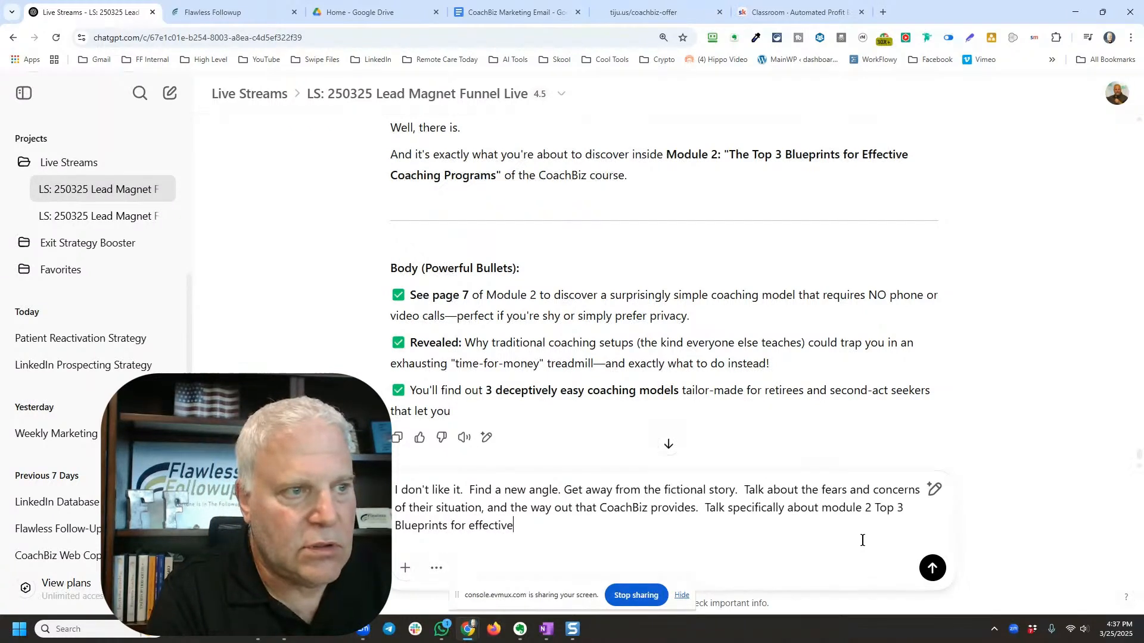
text( coaching progra)
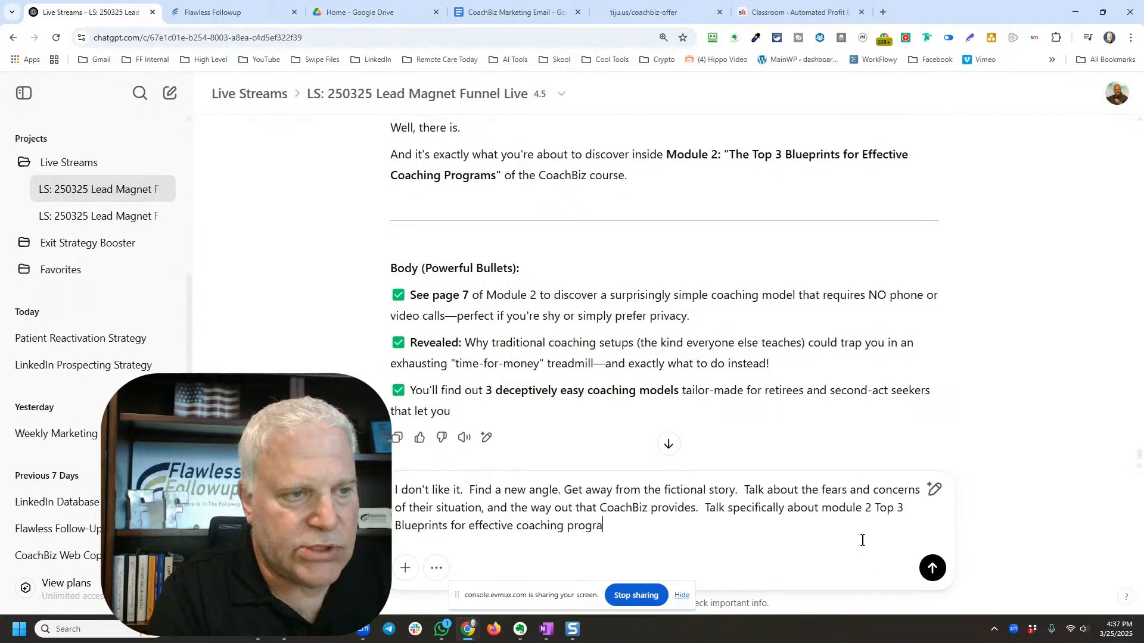
text(ms.  Come)
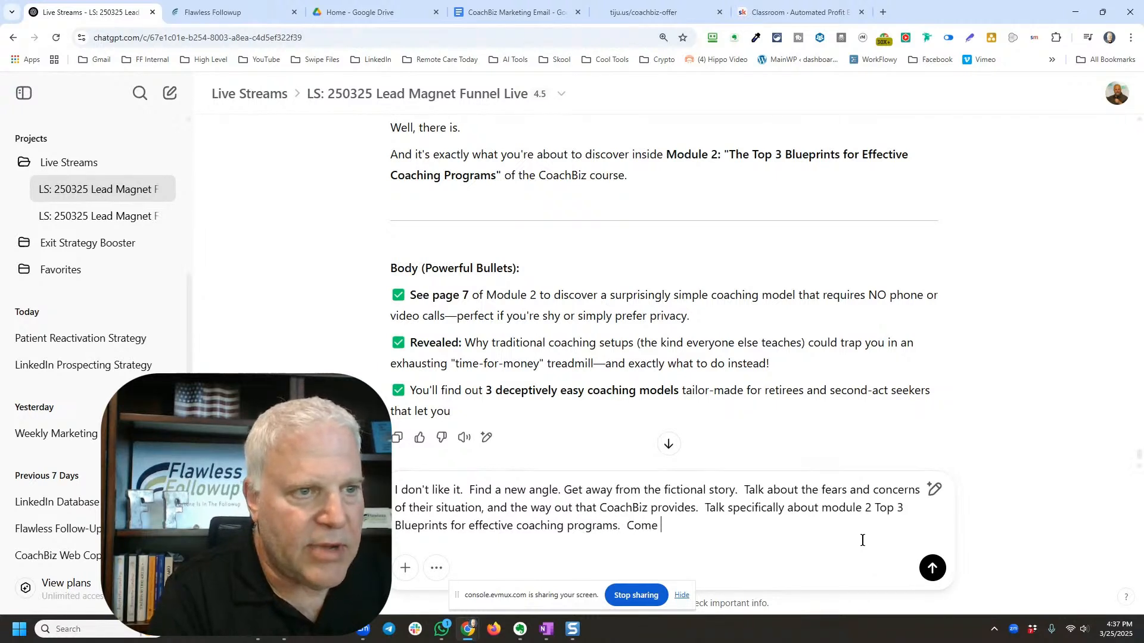
Step: Finish the prompt with "Come on Chat, I'm counting you for something much better." and send it
text( on Chat, I'm count)
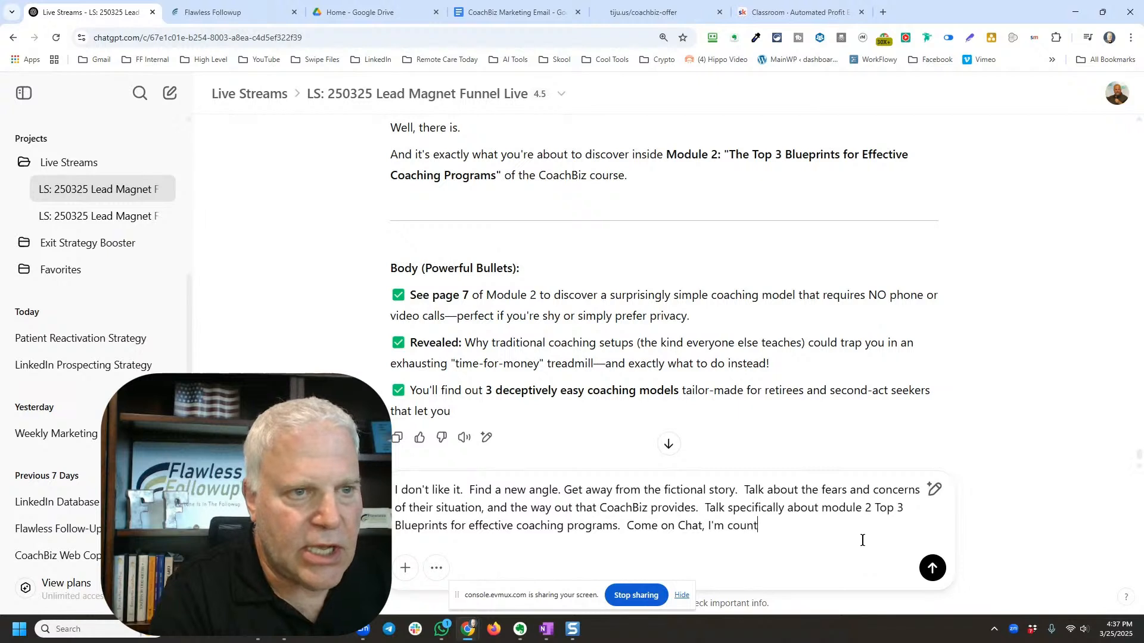
text(ing you for somethi)
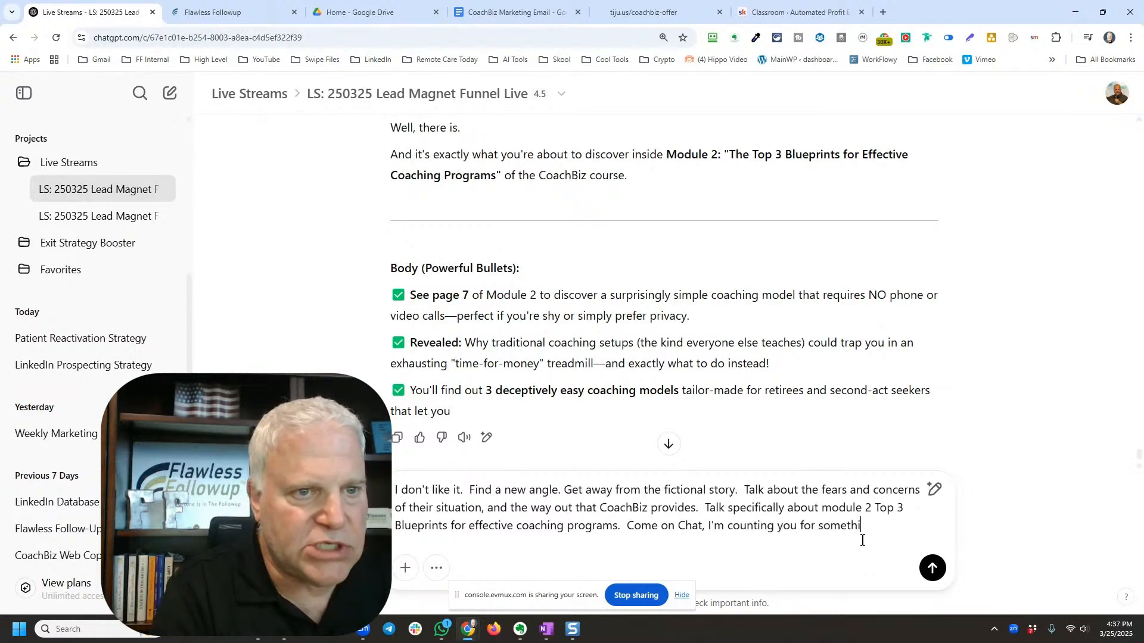
text(ng much be)
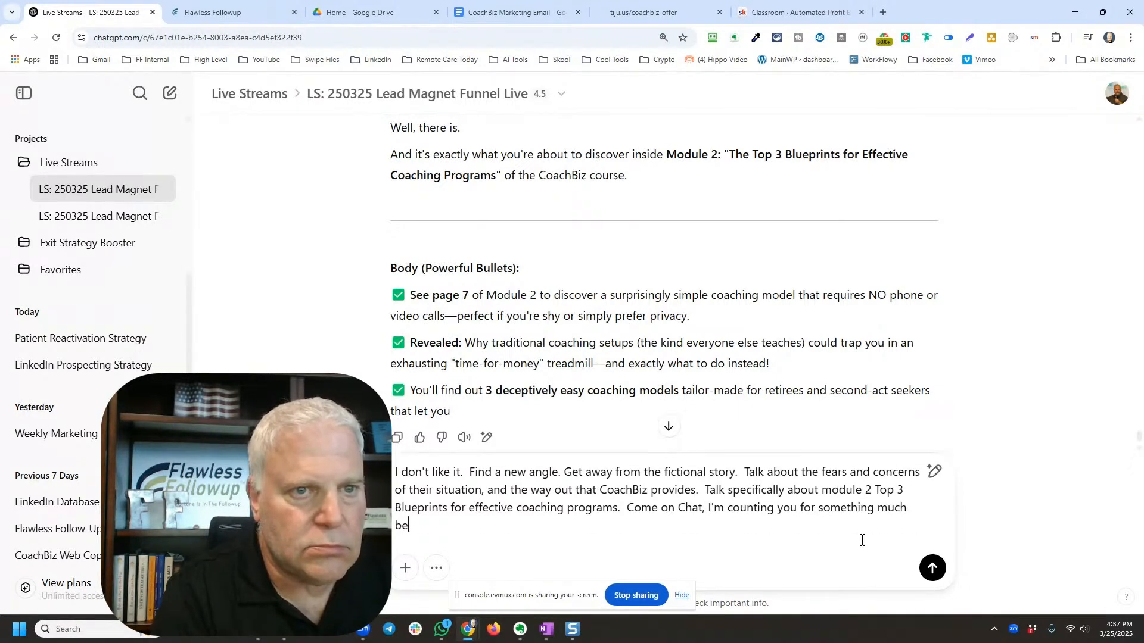
text(tter.)
key(Return)
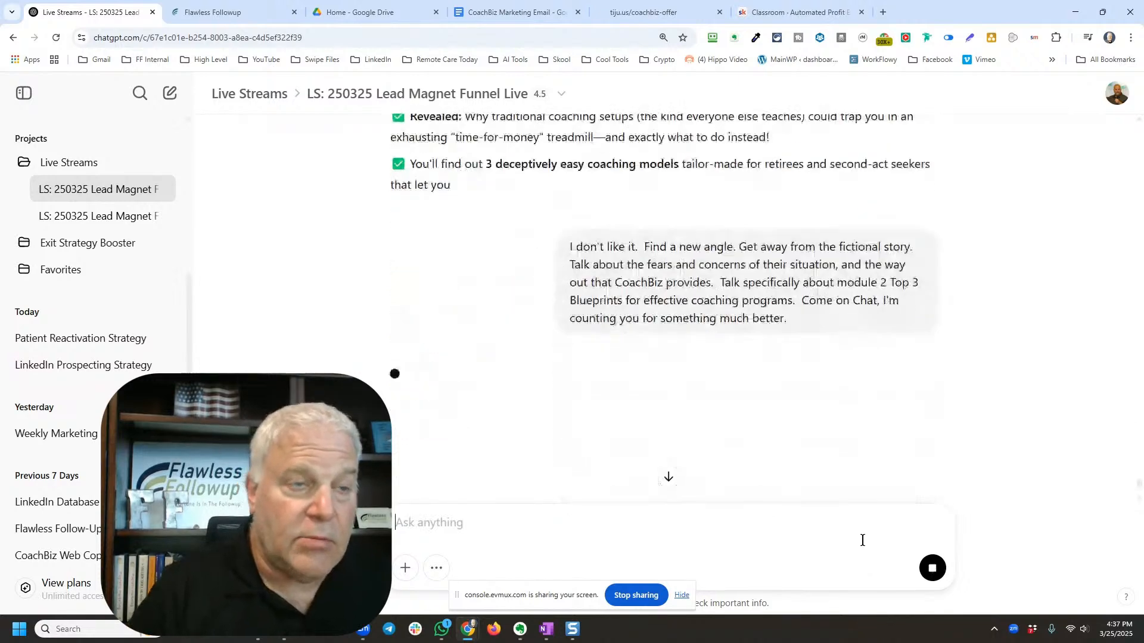
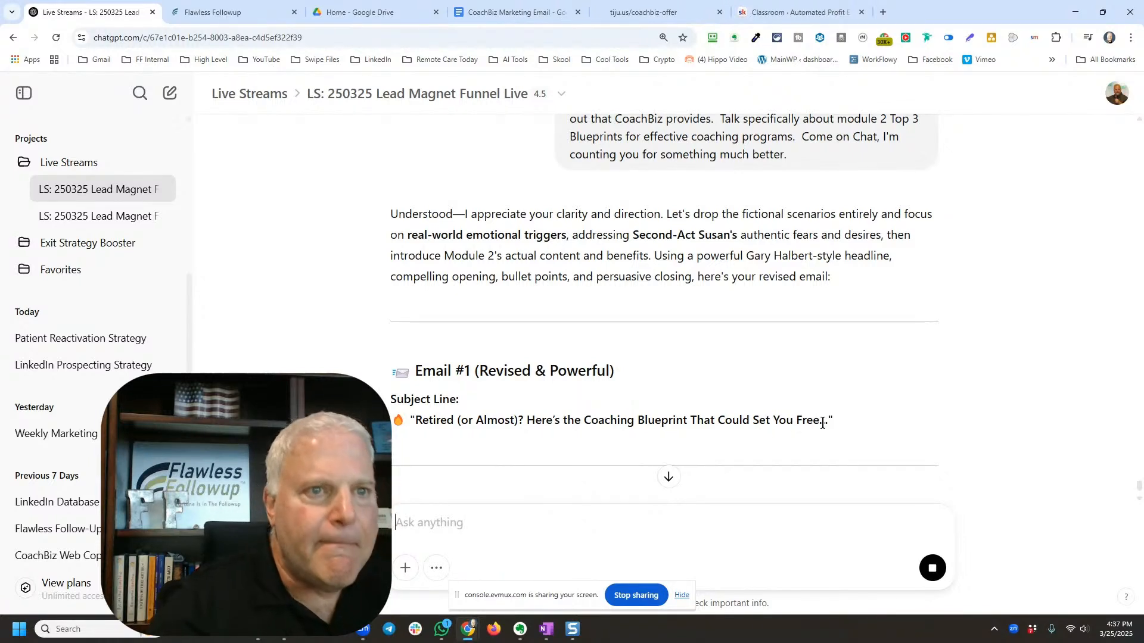
Step: Read the subject line and opening paragraph of the revised Email #1 as it generates
drag(828, 422, 416, 421)
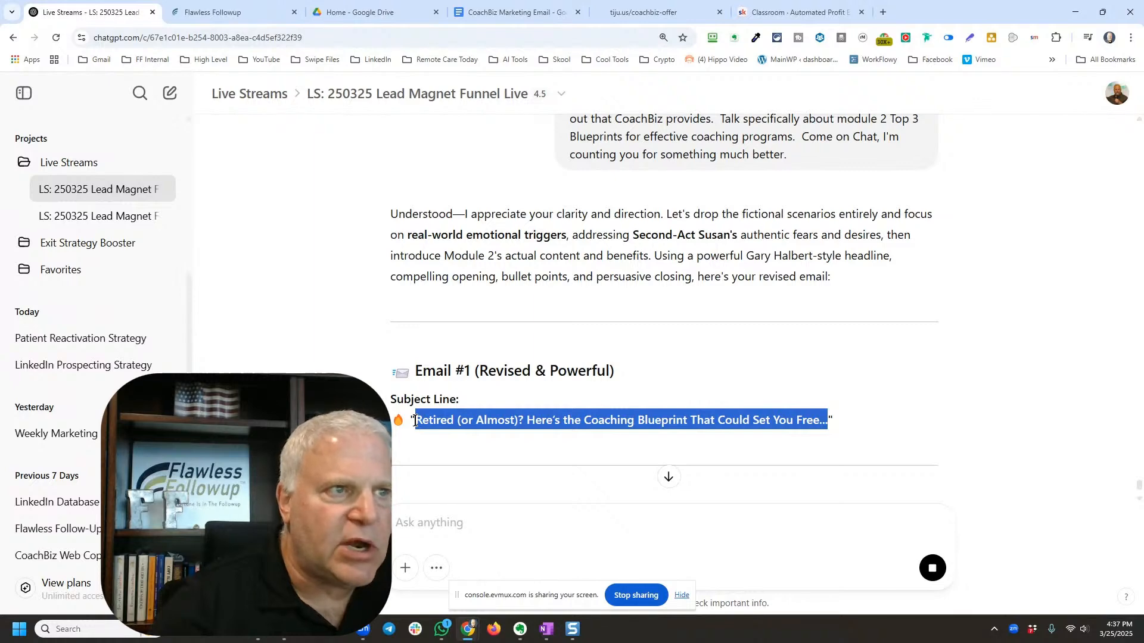
scroll(465, 384, down, 4)
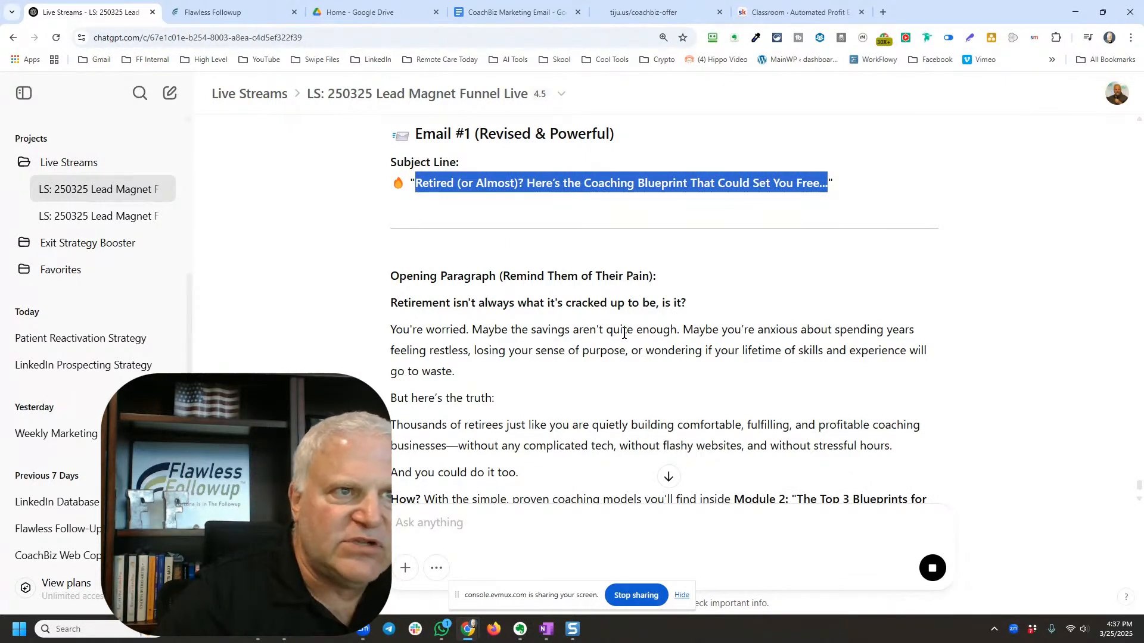
drag(644, 335, 656, 336)
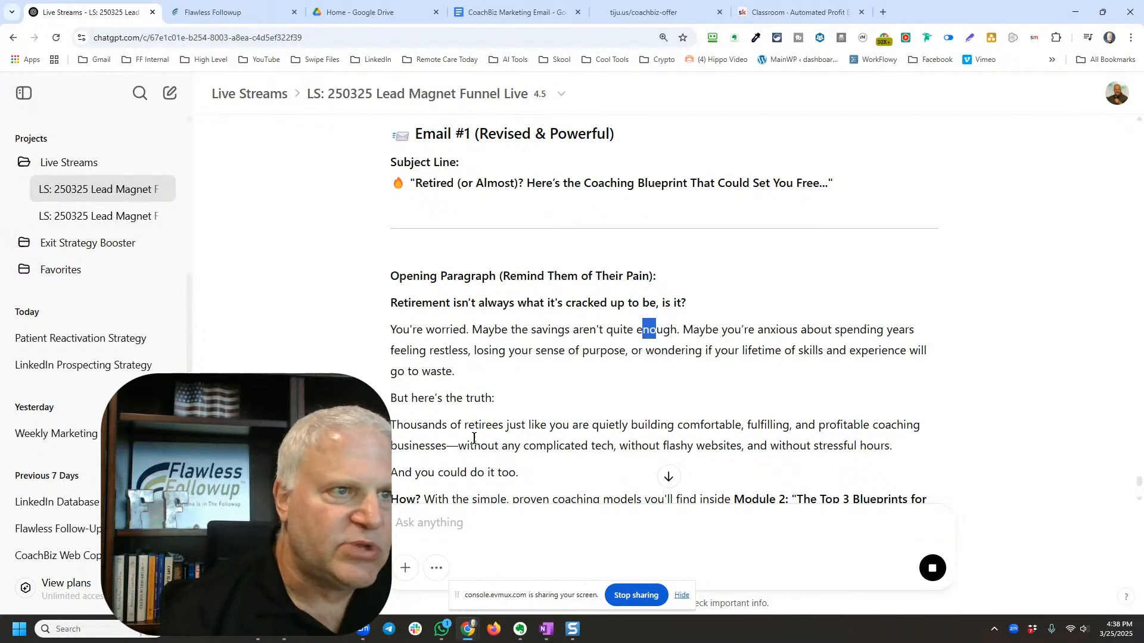
Step: Read the rest of the revised Email #1, from the opening paragraph through the bullet points, closing paragraph and call to action
scroll(473, 438, down, 2)
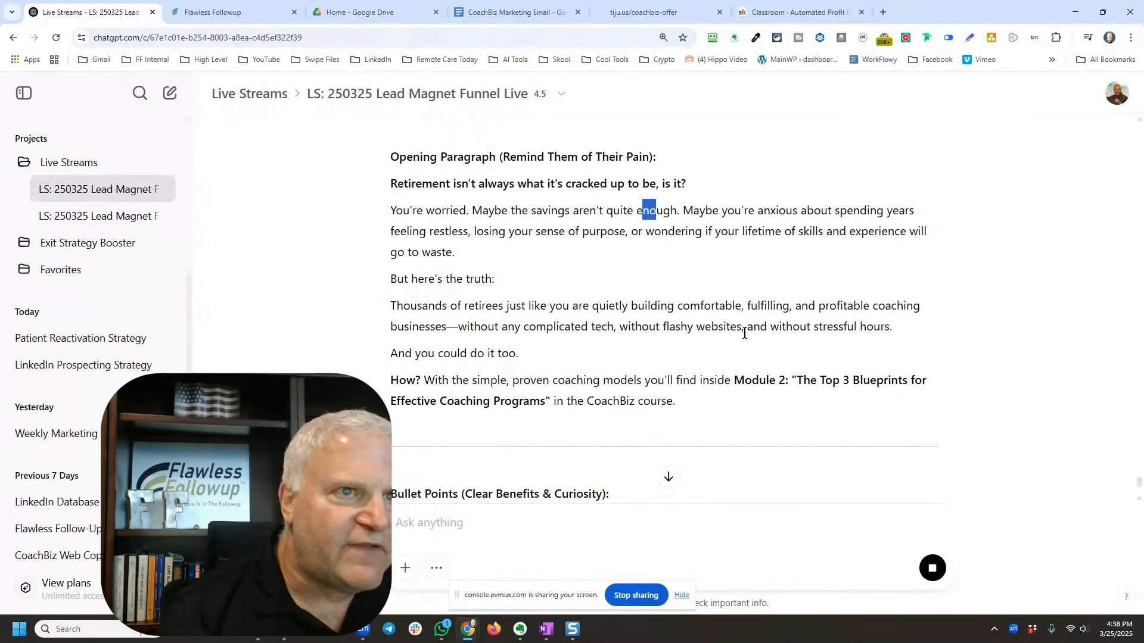
drag(898, 326, 367, 304)
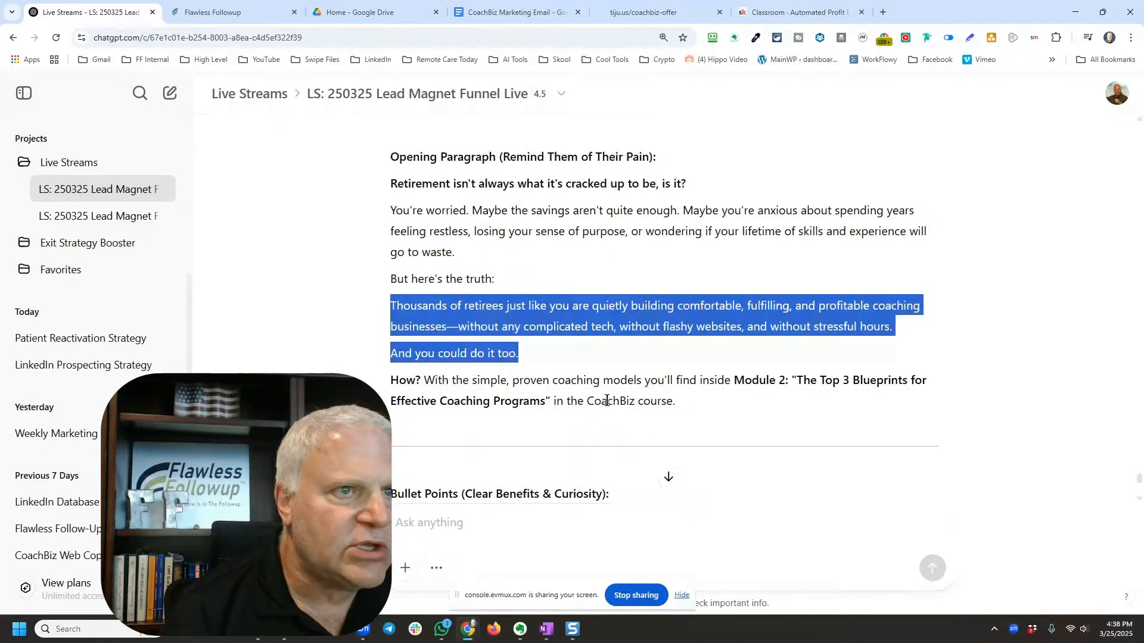
scroll(634, 420, down, 4)
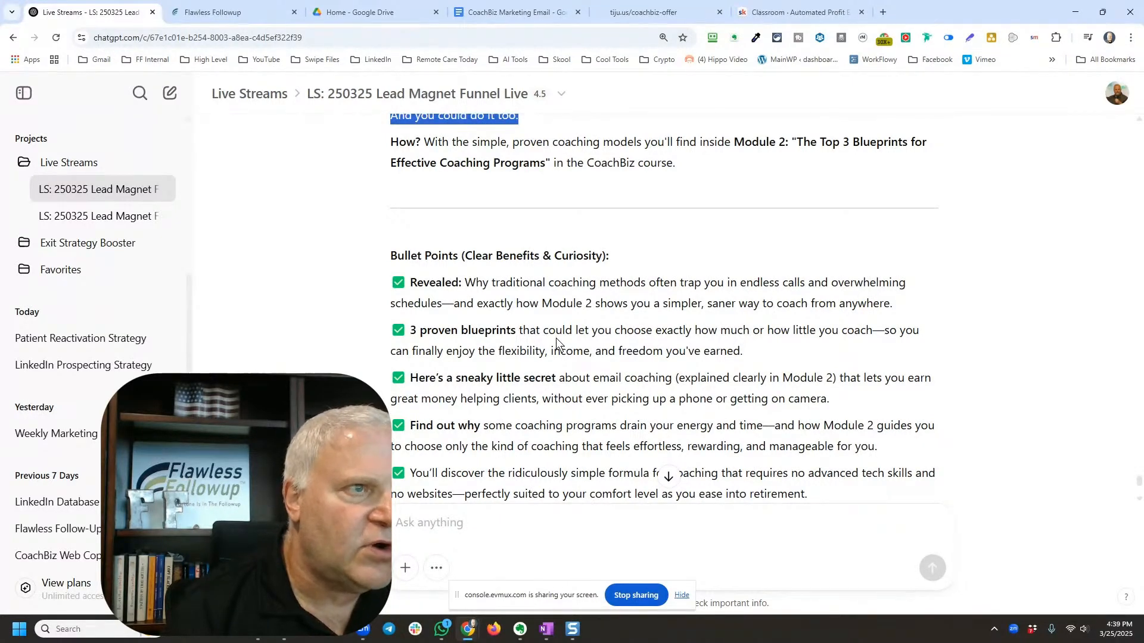
scroll(504, 395, down, 2)
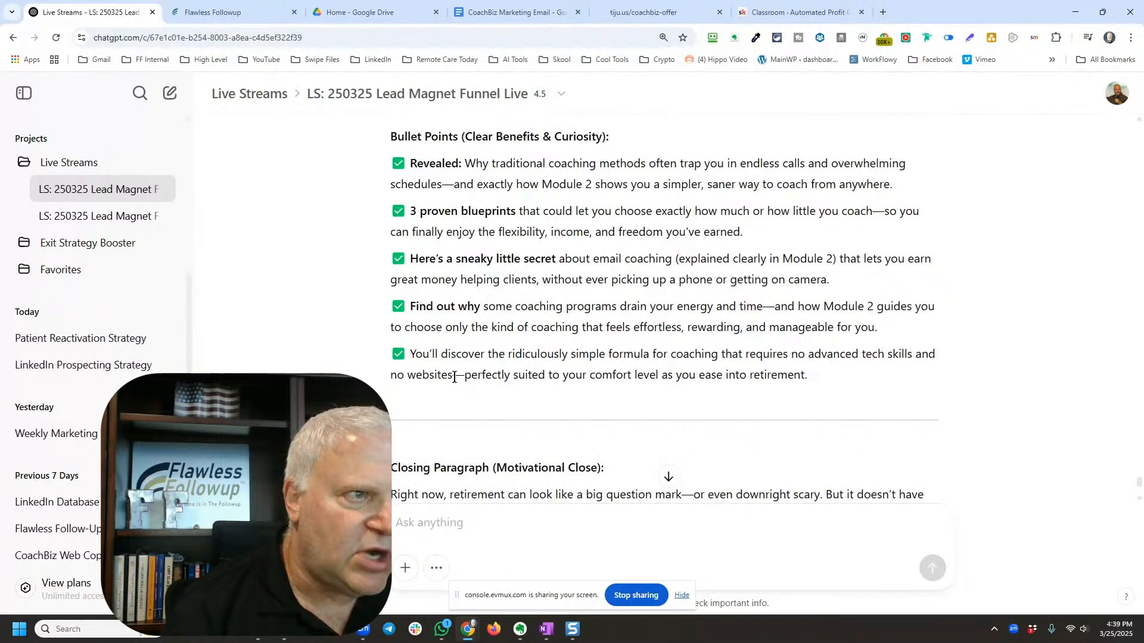
scroll(454, 377, down, 3)
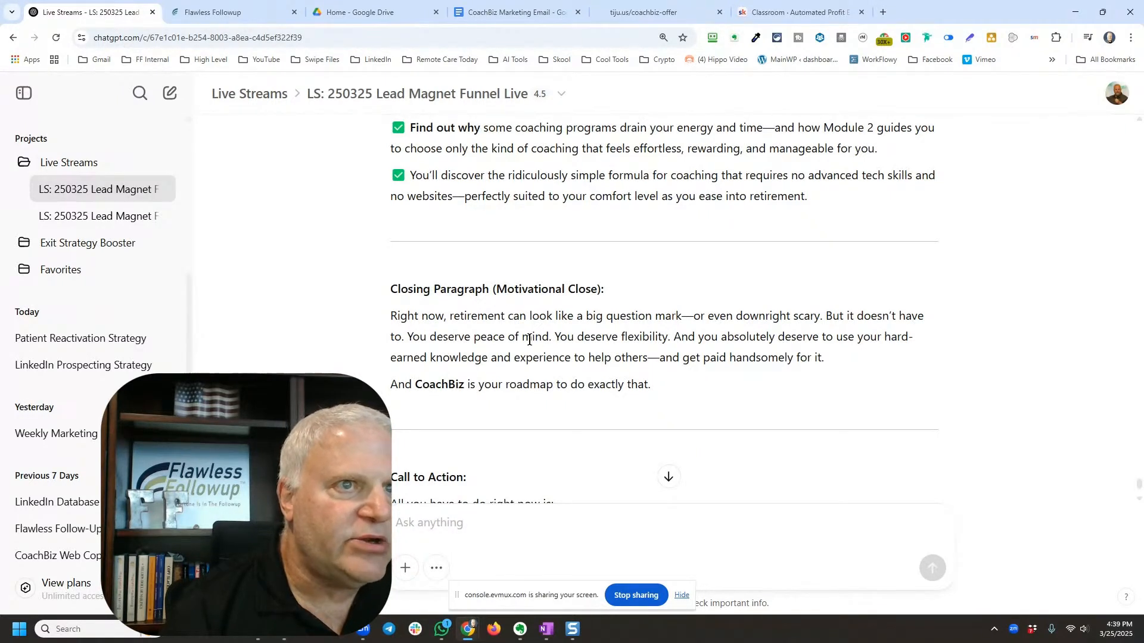
scroll(496, 393, down, 2)
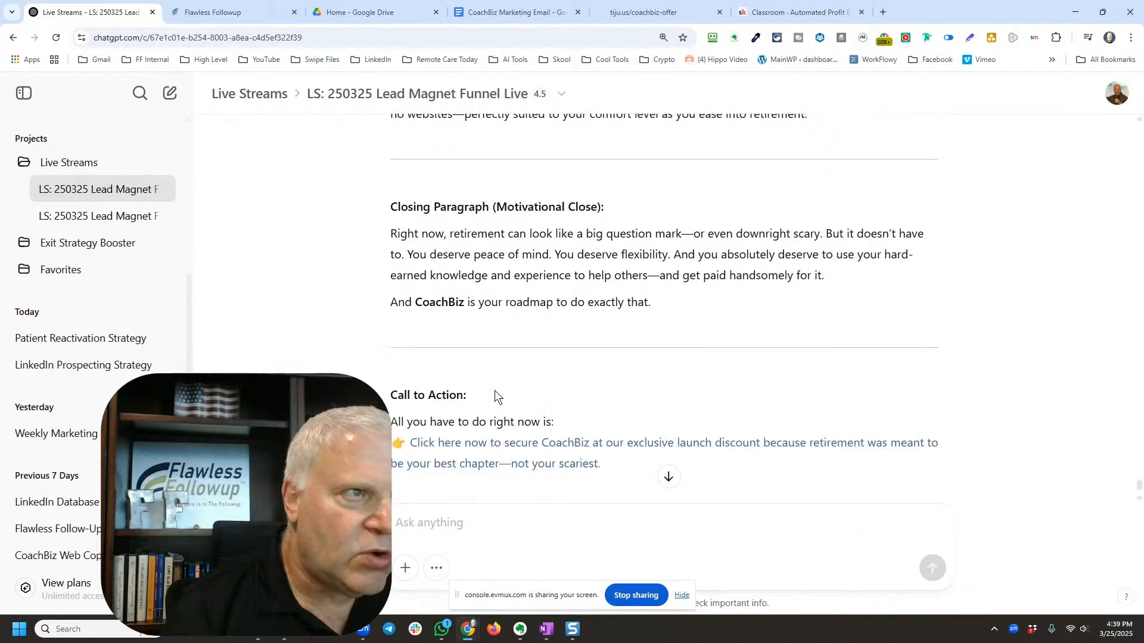
scroll(496, 396, down, 2)
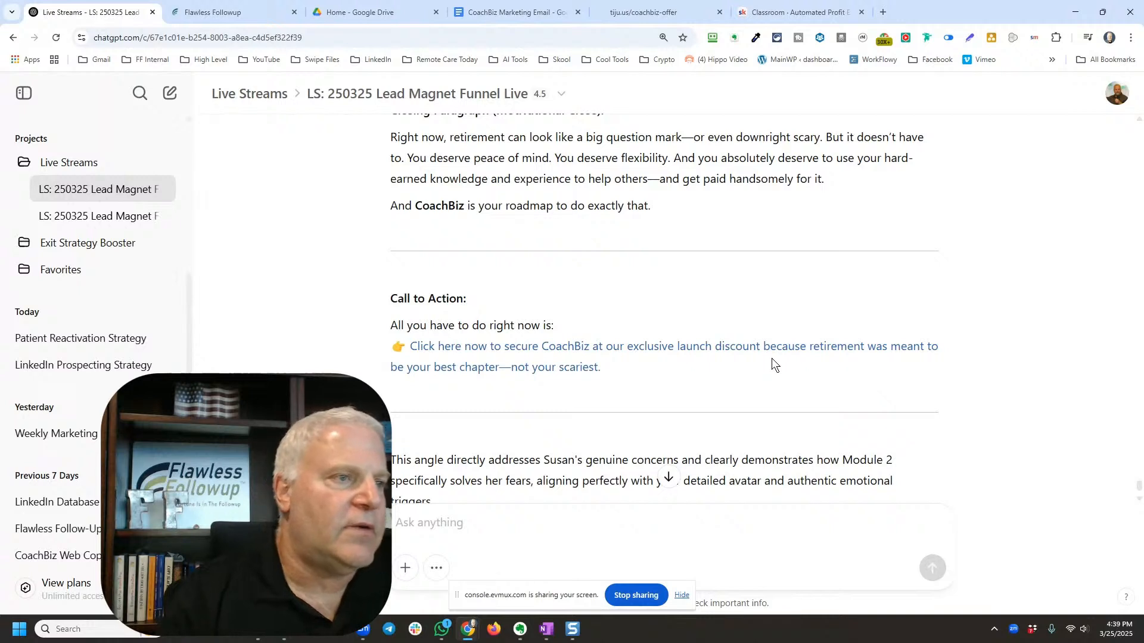
scroll(617, 359, down, 2)
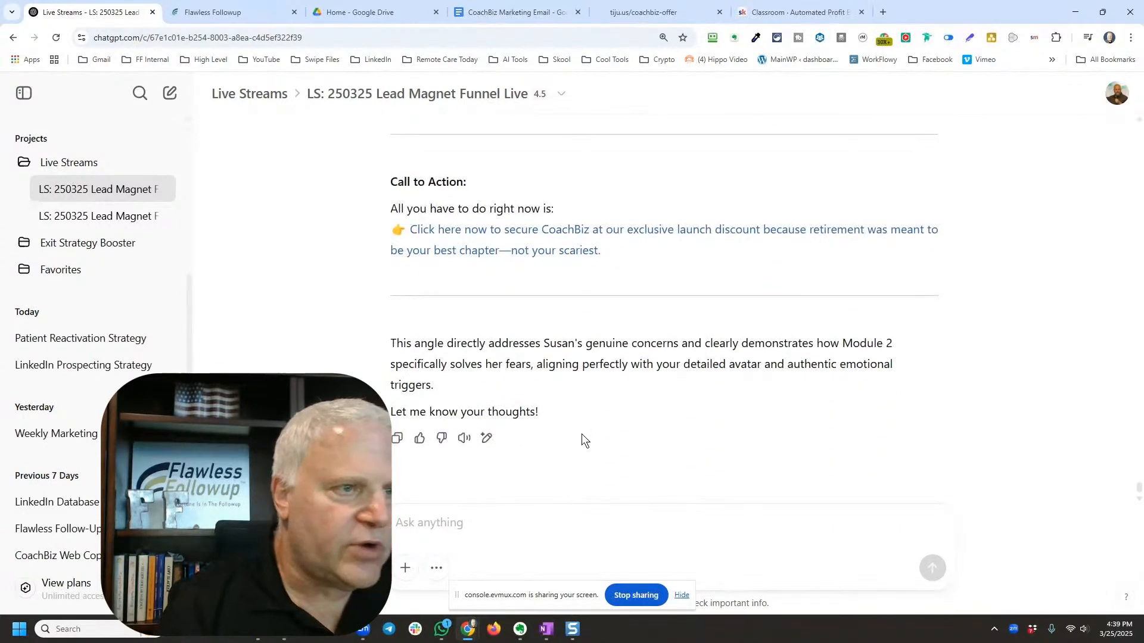
Step: Start a reply to ChatGPT with "Agreed! That is perfection. Can you do it for the next email."
click(533, 528)
text(Agr)
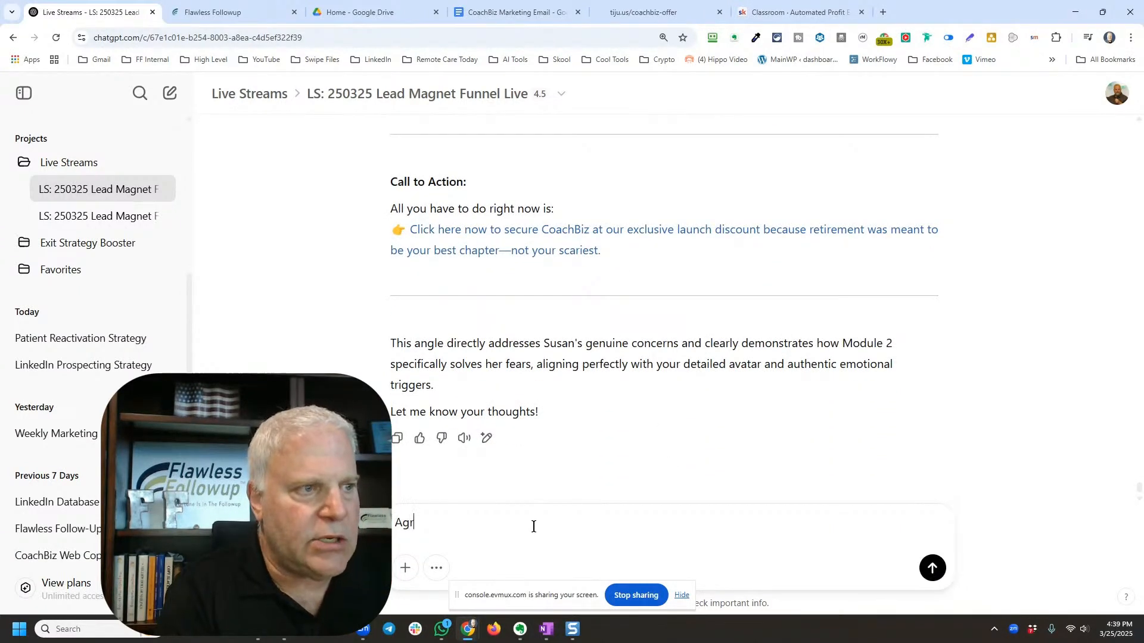
text(eed! That )
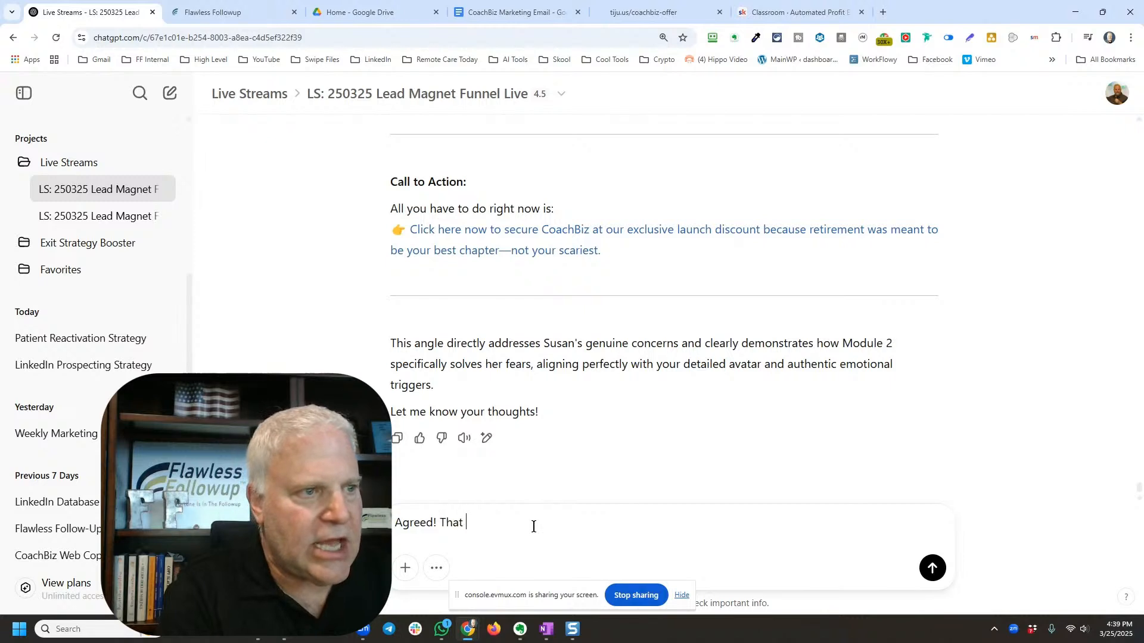
text(is perfection)
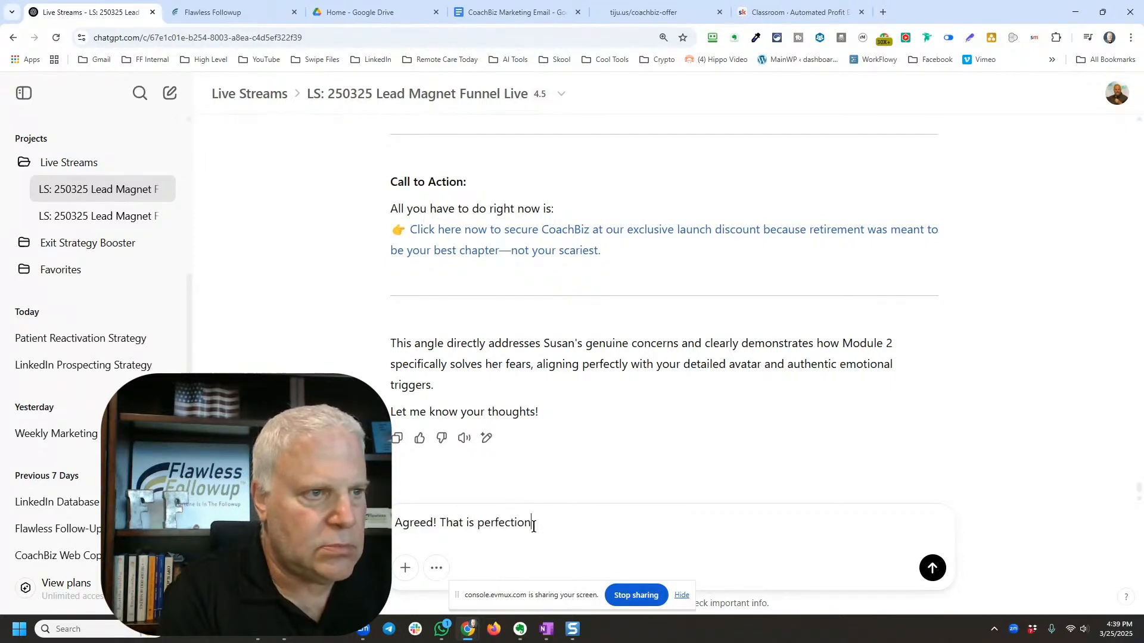
text(. Can you )
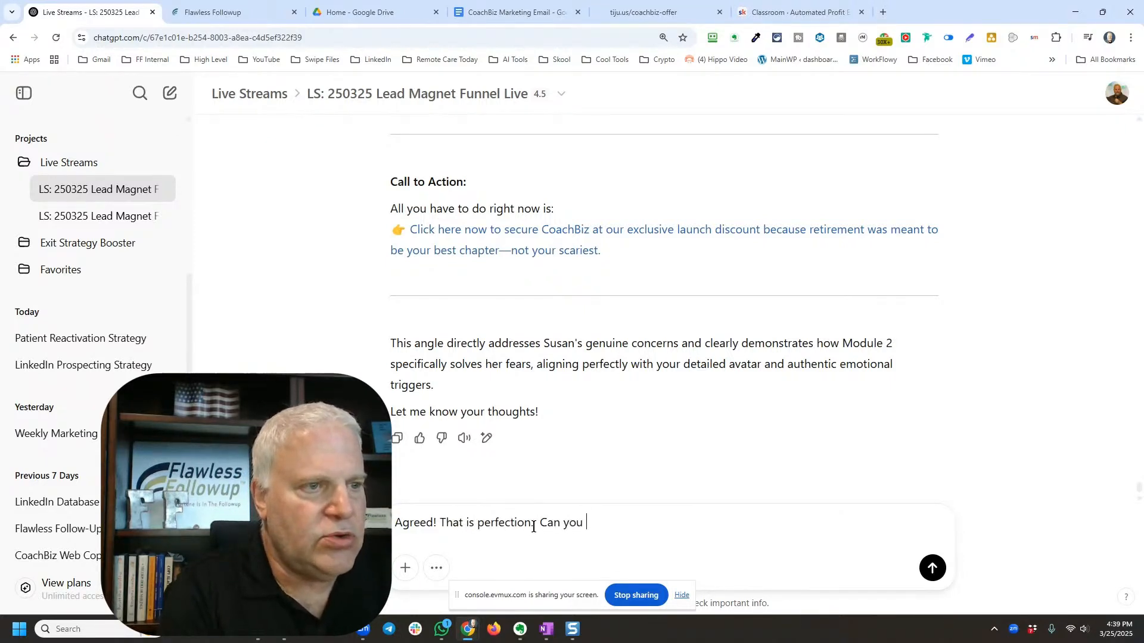
text(do it for)
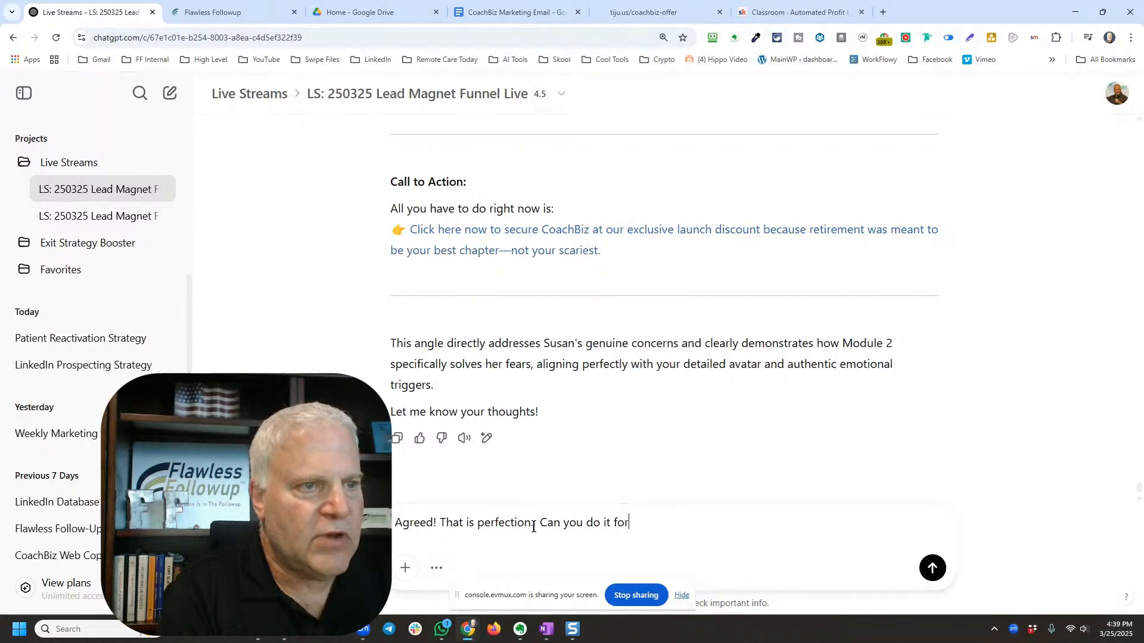
text( the next e)
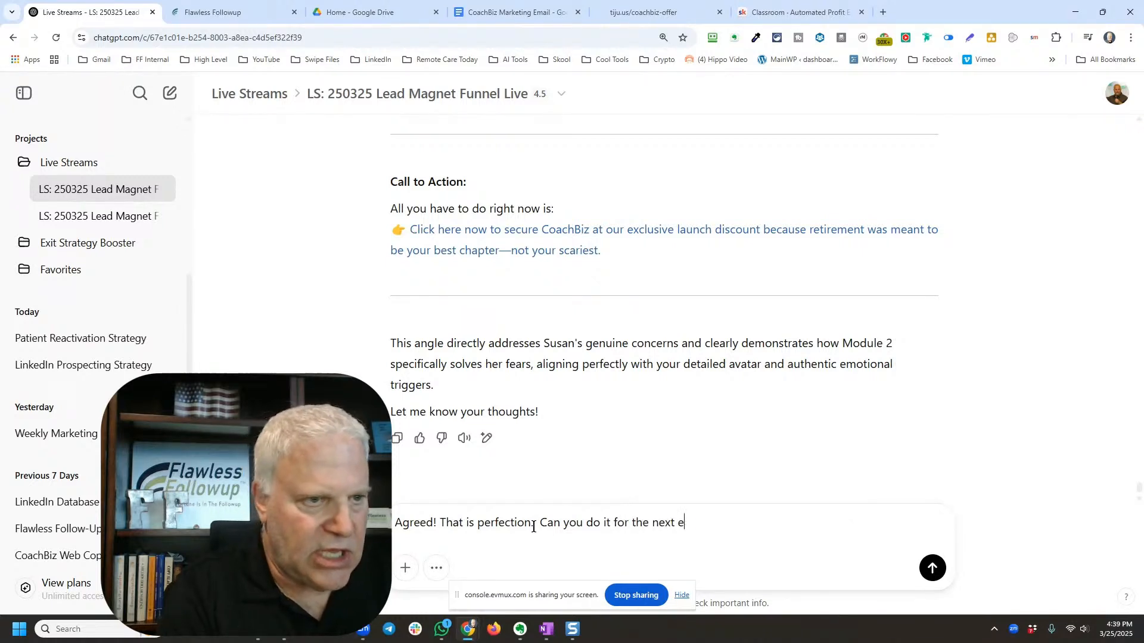
text(mail.)
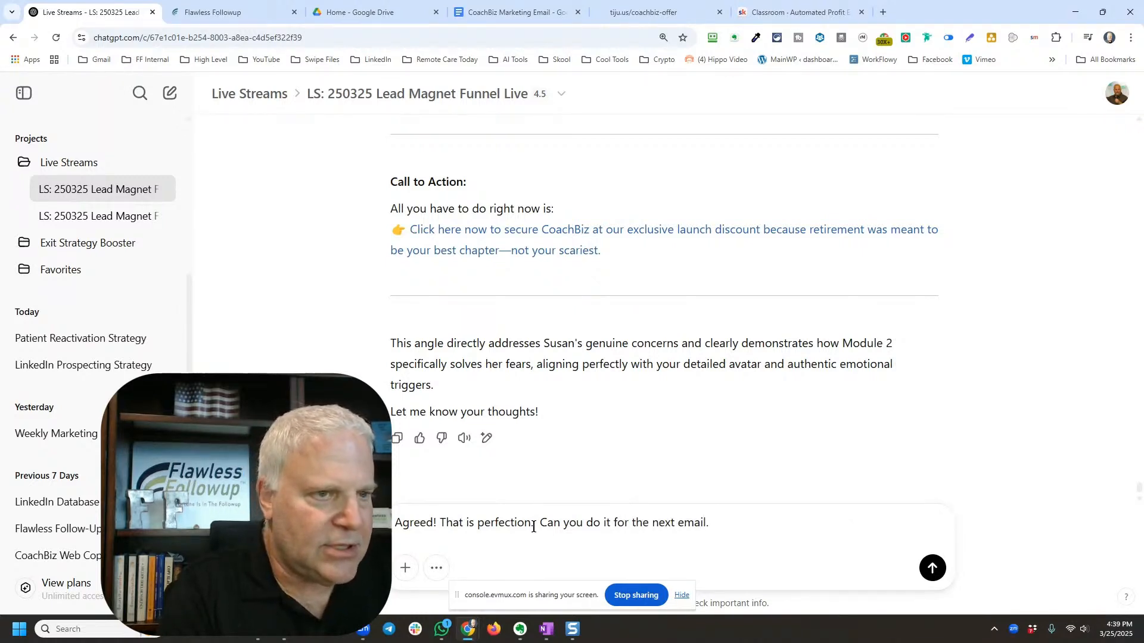
Step: Continue the prompt with "Get it right the first time without any"
text(  GEt)
key(BackSpace)
key(BackSpace)
key(BackSpace)
text(et )
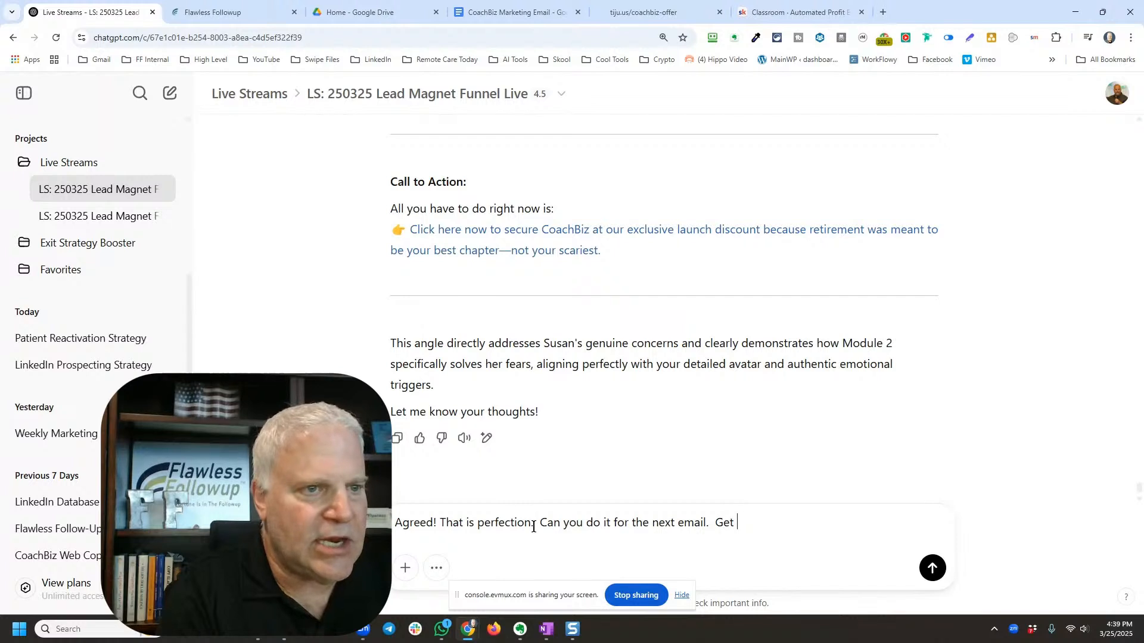
text(it right the f)
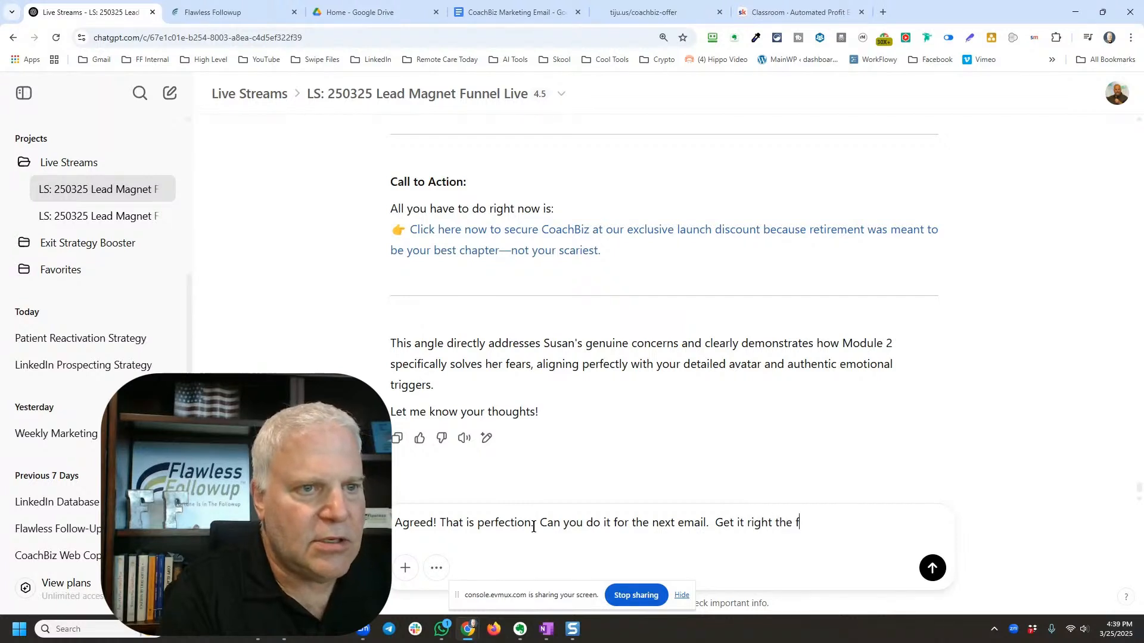
text(irst time w)
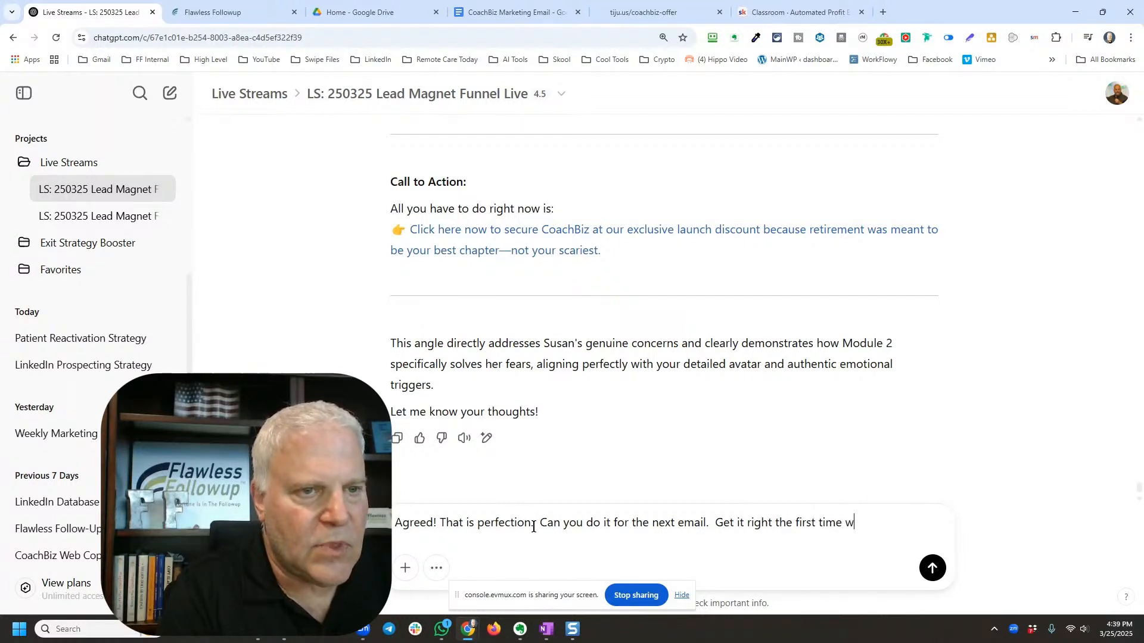
text(ithout any )
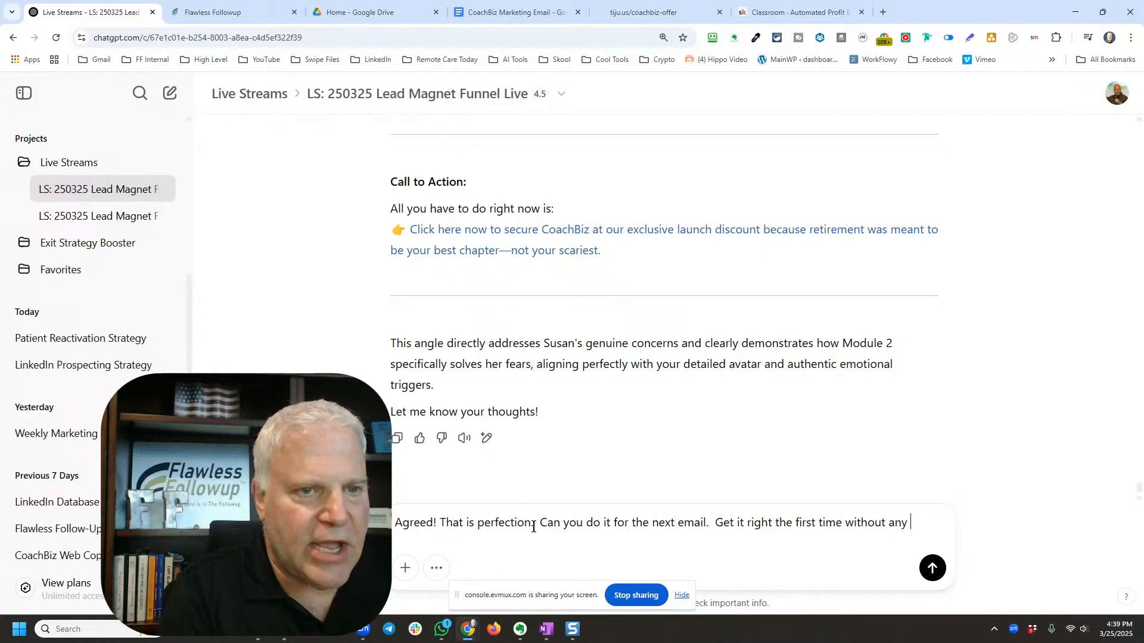
Step: Finish the prompt with "interaction and I'll give you a BIG pat on the back!" and send it
text(interaction and I'll)
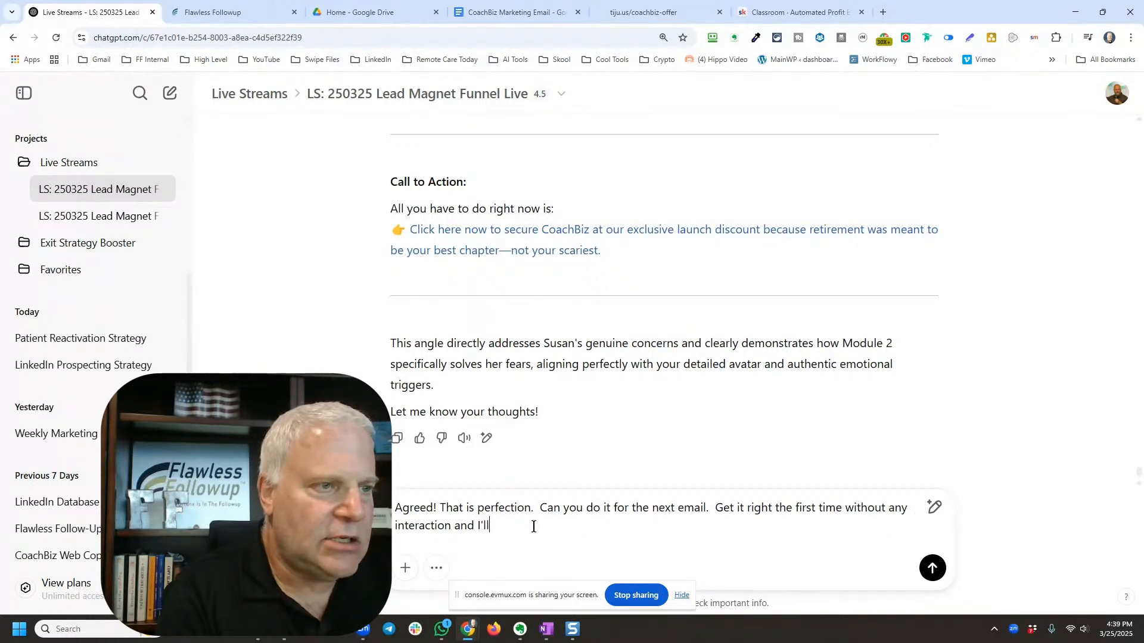
text( give you )
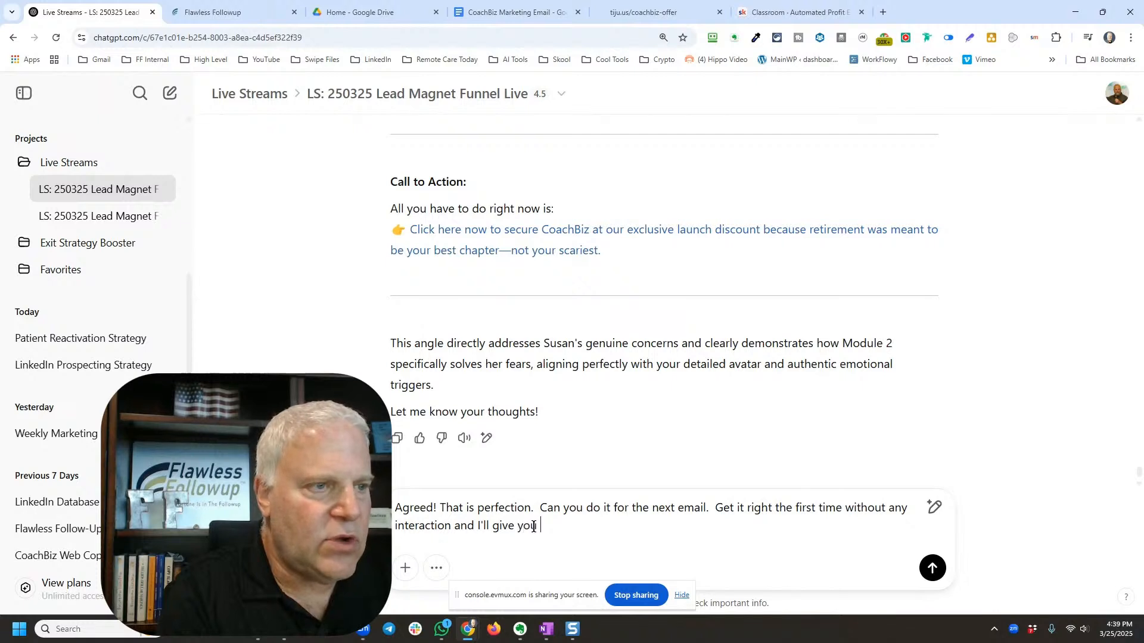
text(a big)
key(BackSpace)
key(BackSpace)
key(BackSpace)
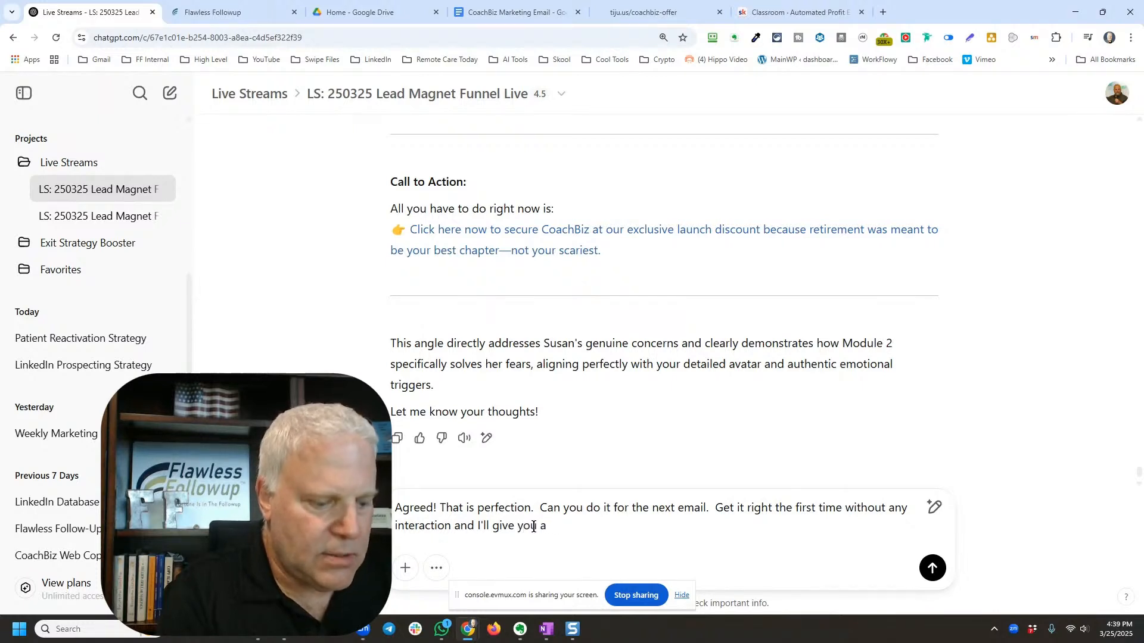
text(BIG pat on)
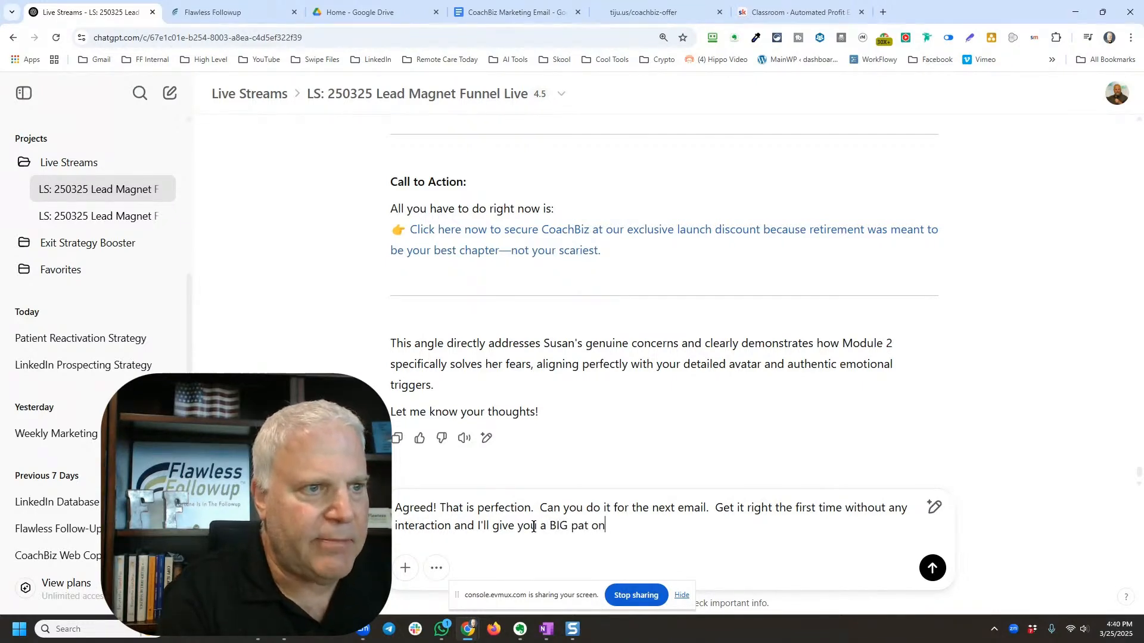
text( the back)
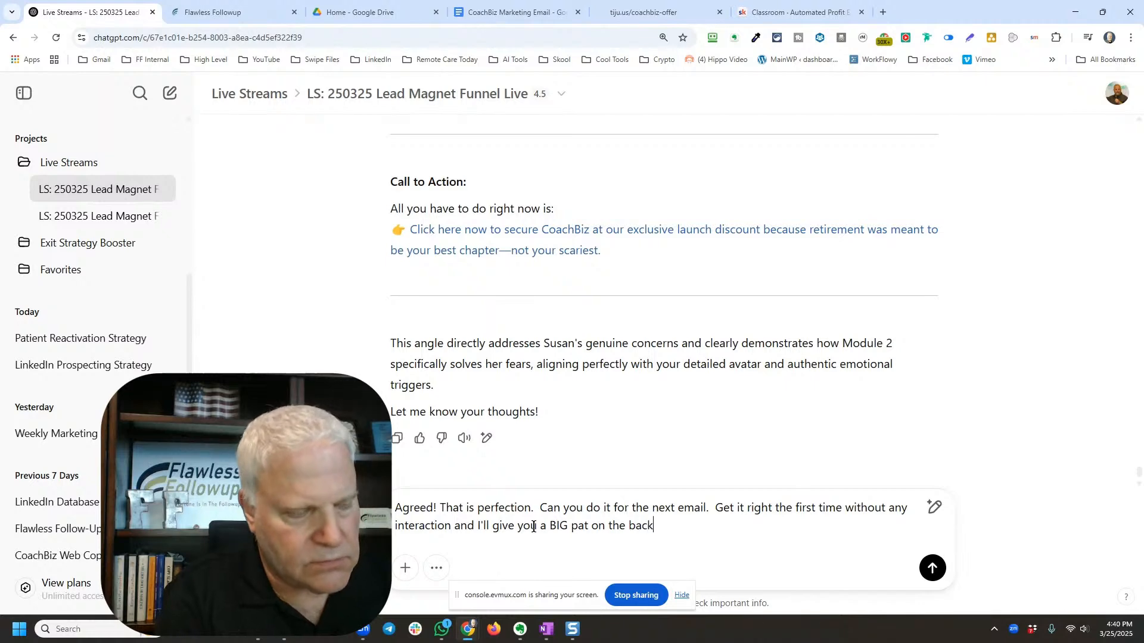
text(!)
key(Return)
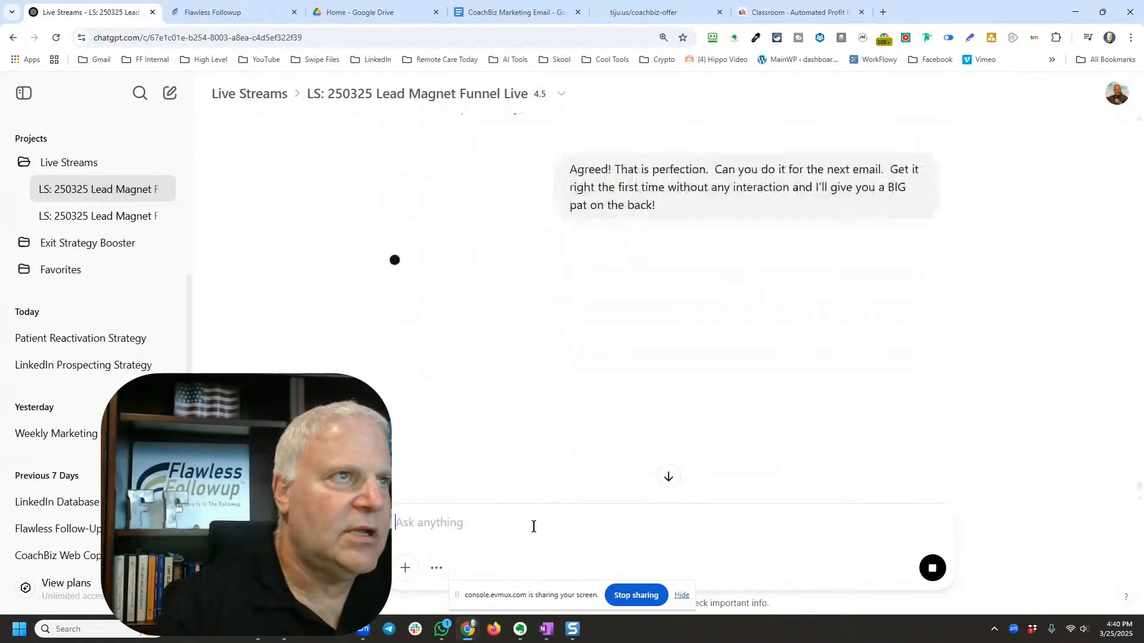
Step: Select and copy the revised Email #1 from its subject line through the call to action
scroll(627, 222, up, 1)
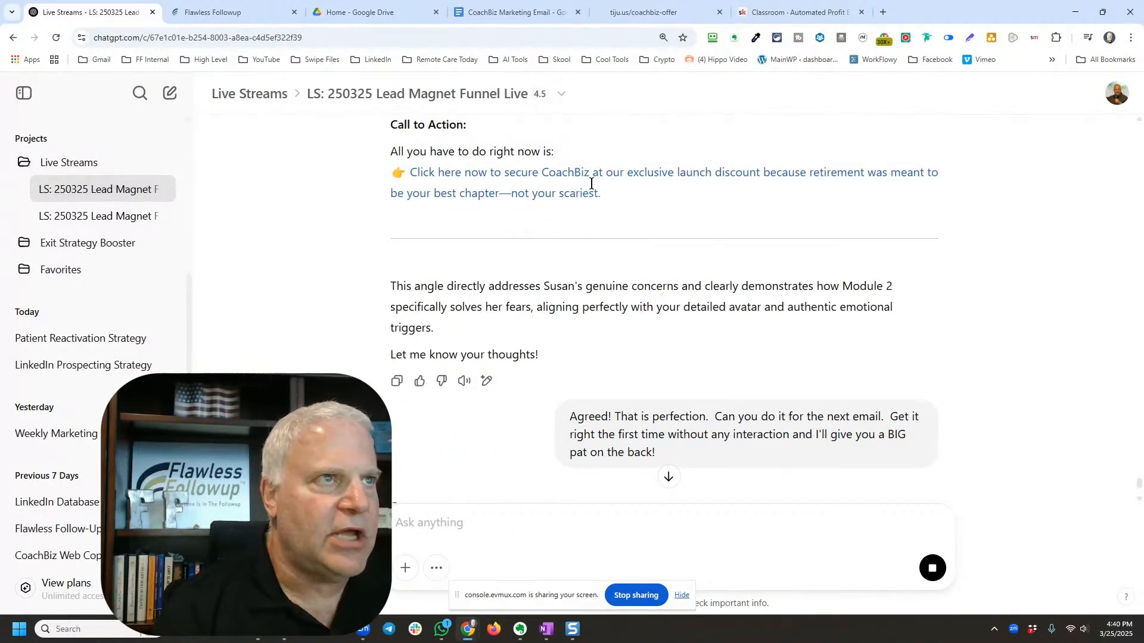
drag(591, 184, 555, 162)
scroll(484, 217, up, 12)
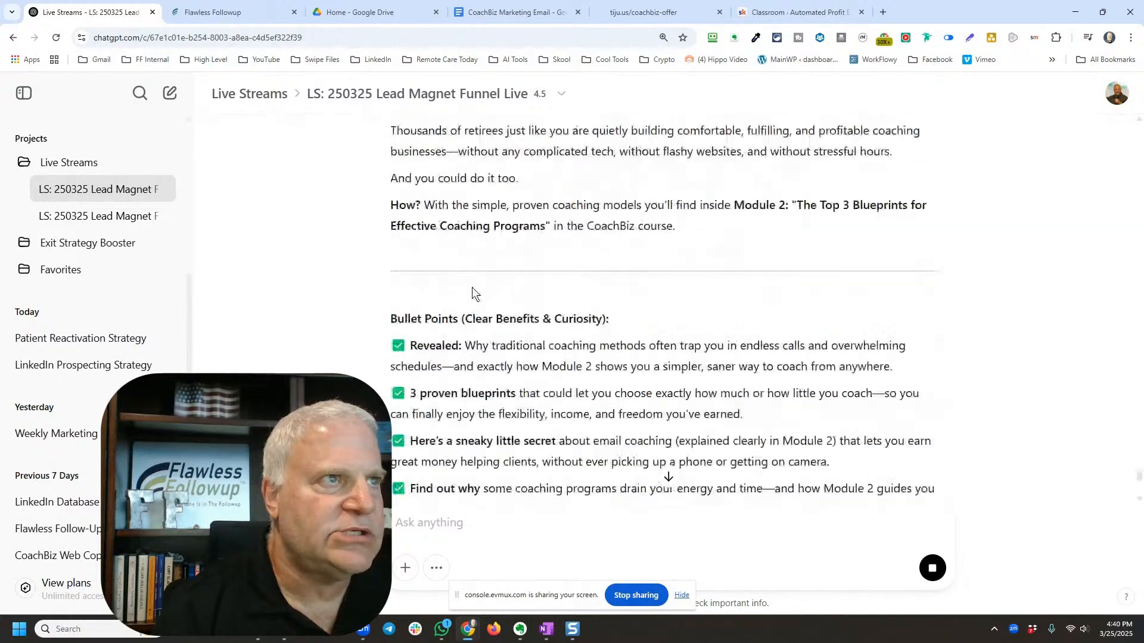
scroll(470, 289, up, 11)
scroll(468, 290, down, 4)
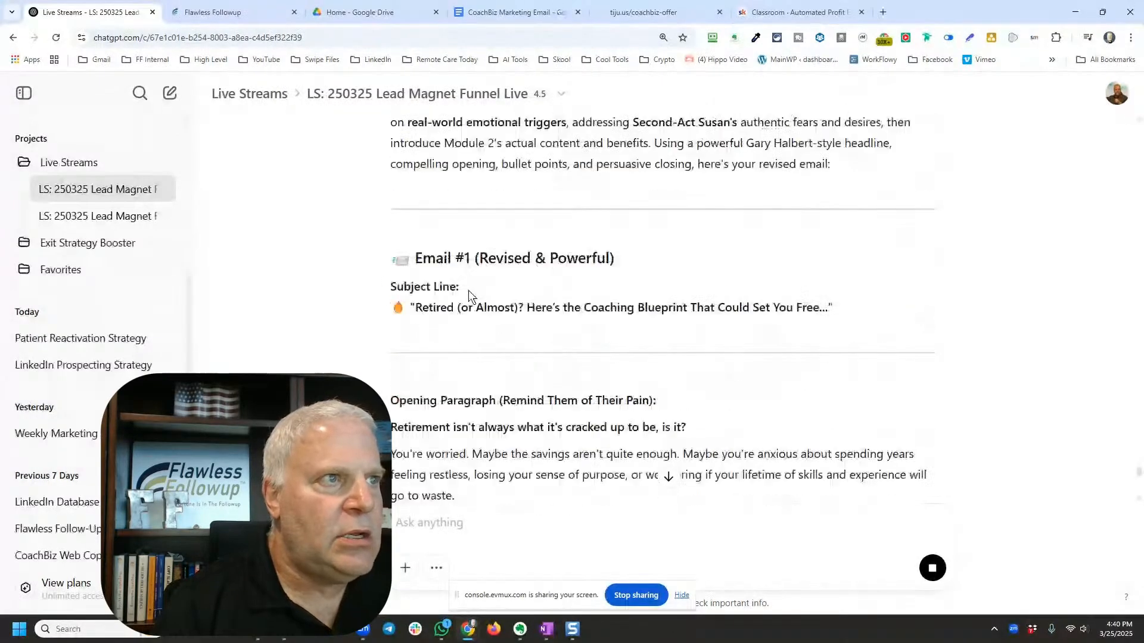
shift+click(391, 291)
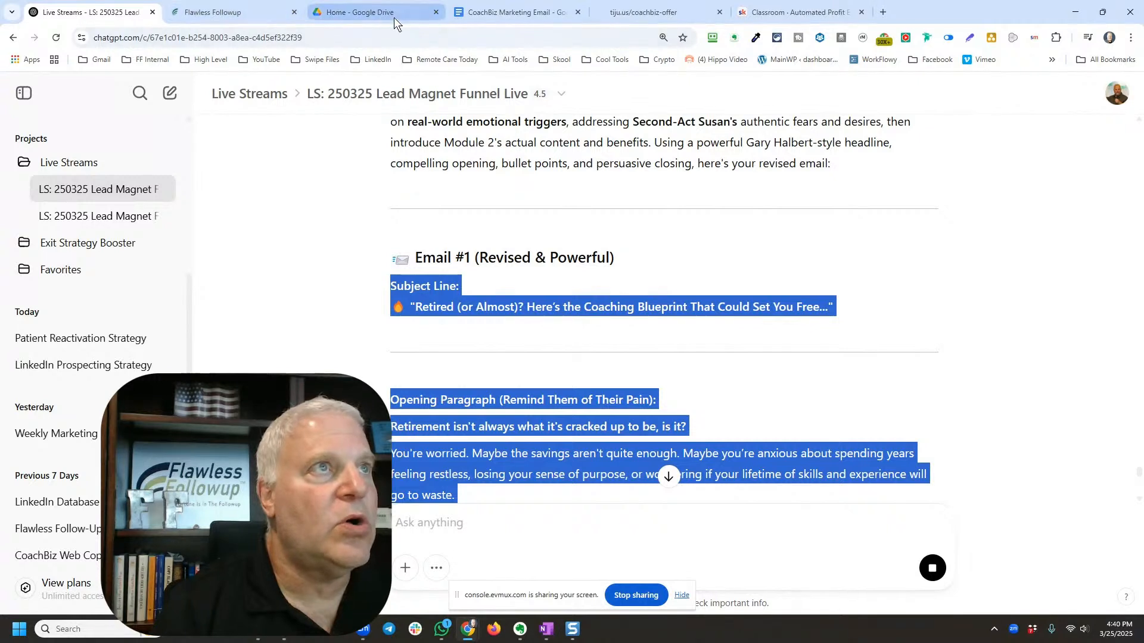
Step: Switch to the CoachBiz Marketing Email document and paste the copied email below the "Email 1 (After Opt In for Lead Magnet)" heading
click(531, 11)
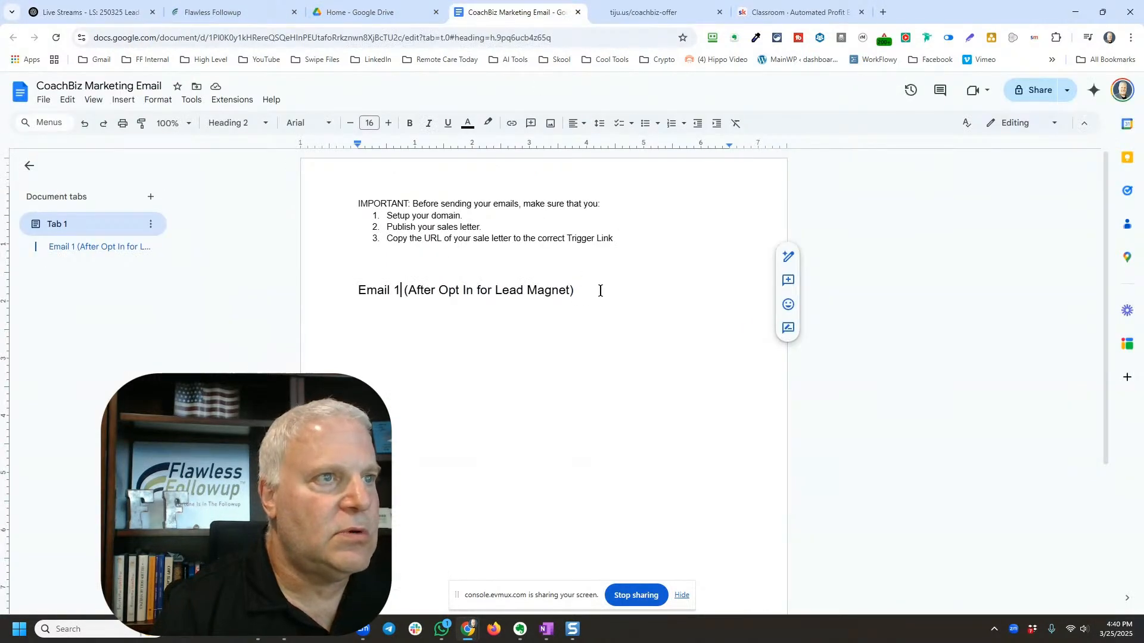
click(589, 288)
key(Return)
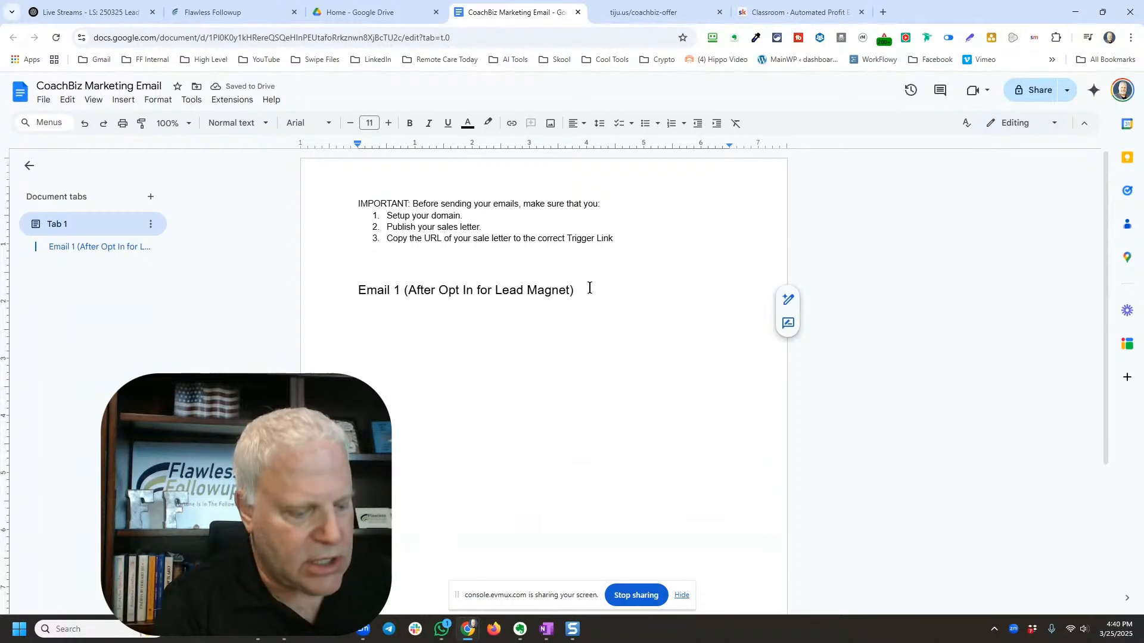
key(ctrl+v)
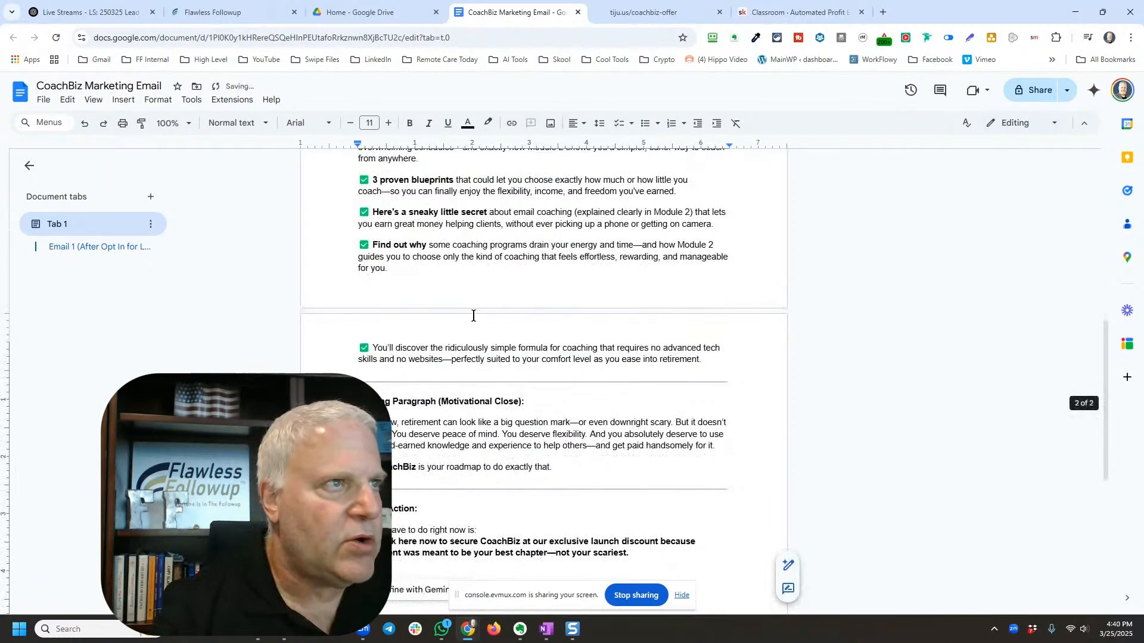
Step: Delete the "Opening Paragraph (Remind Them of Their Pain):" label and its empty line from the pasted email
scroll(474, 316, up, 7)
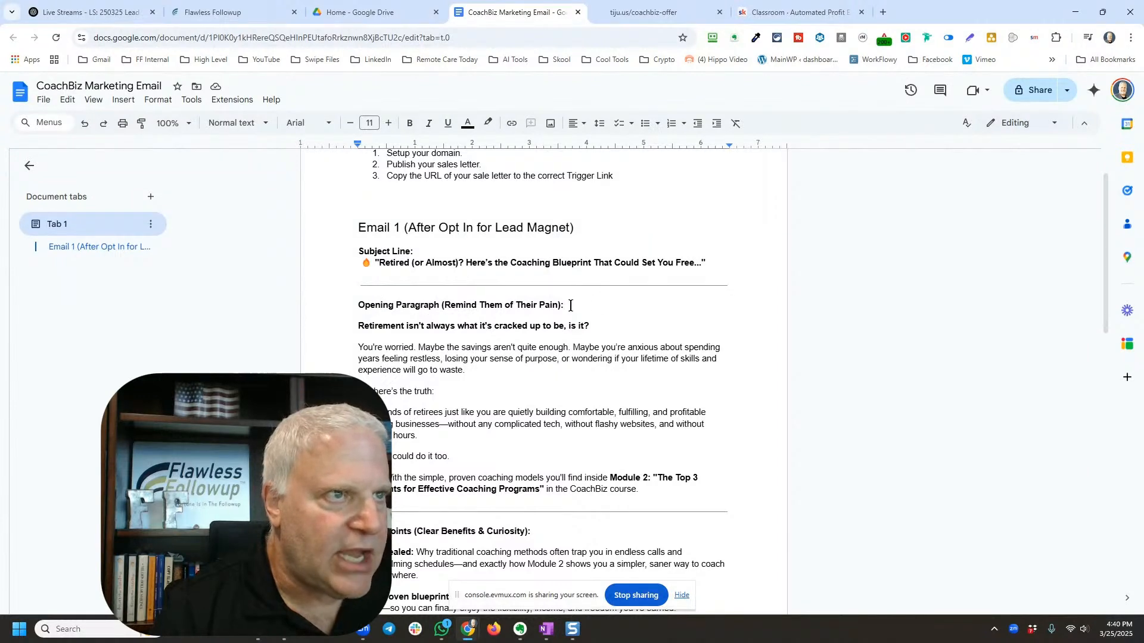
drag(570, 305, 346, 308)
key(BackSpace)
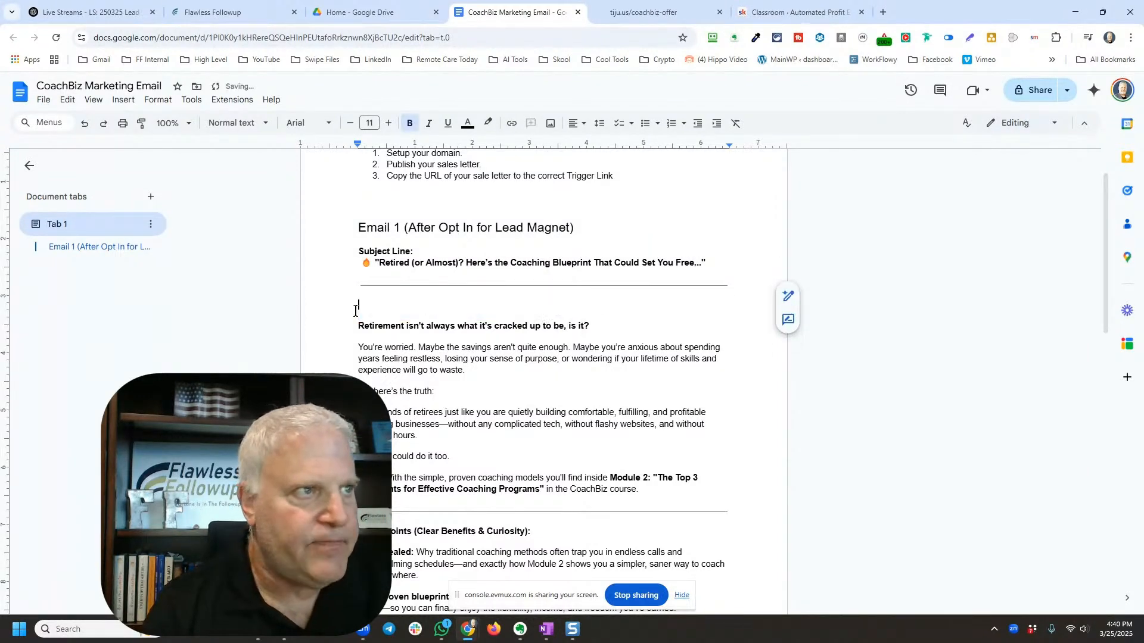
key(Delete)
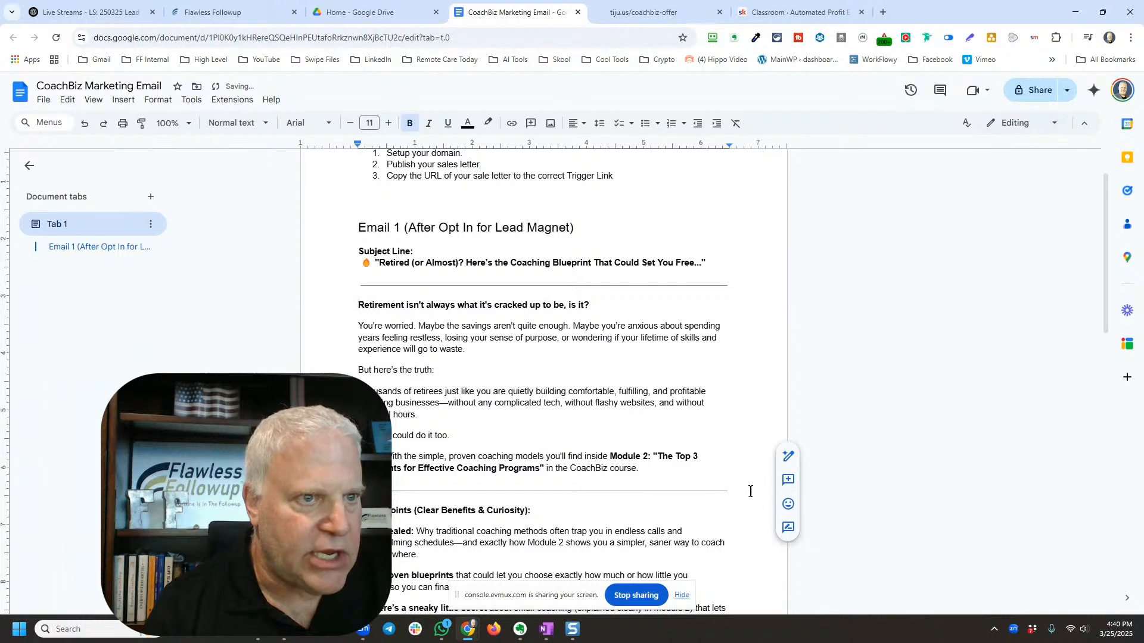
Step: Delete the "(Clear Benefits & Curiosity):" label above the Email 1 benefit list, together with the divider line before it
scroll(446, 460, down, 1)
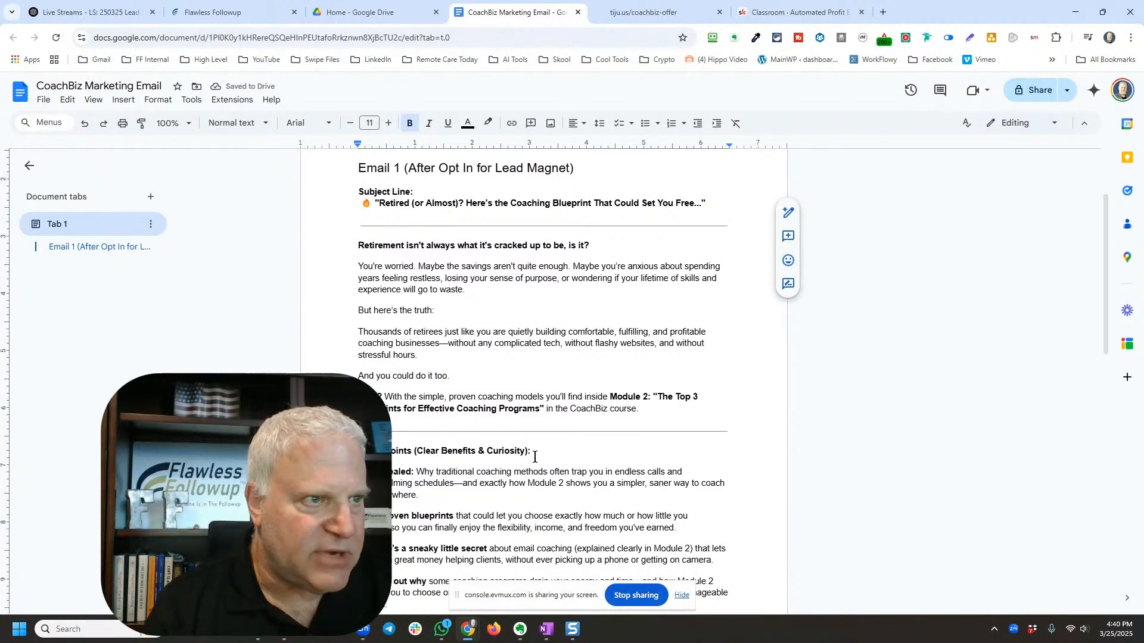
drag(534, 457, 357, 451)
key(Delete)
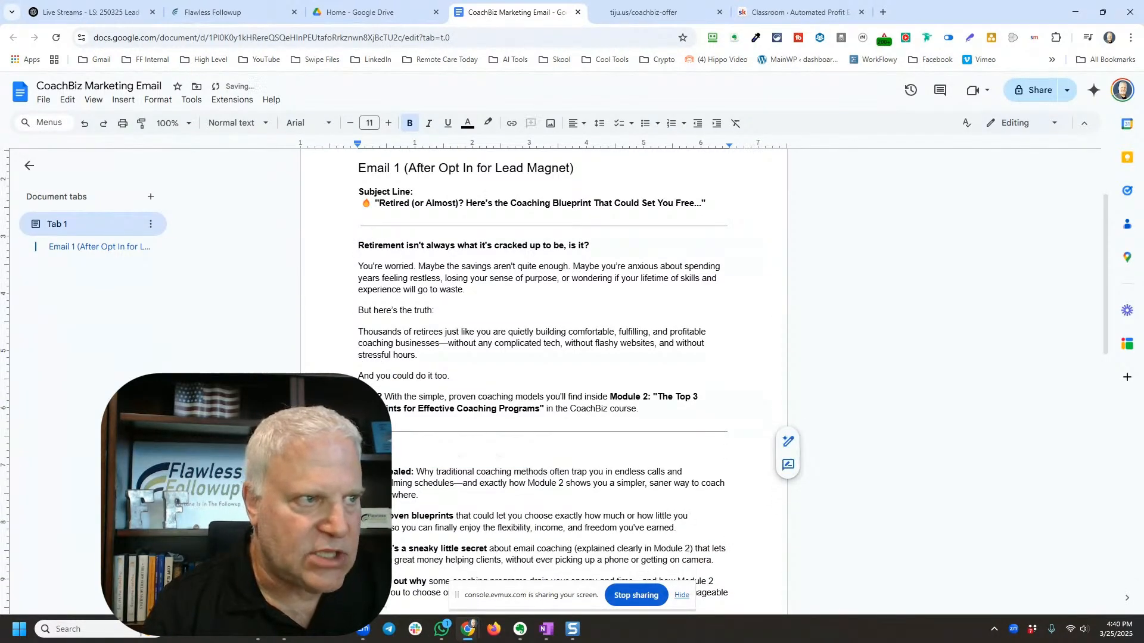
key(Delete)
key(Delete)
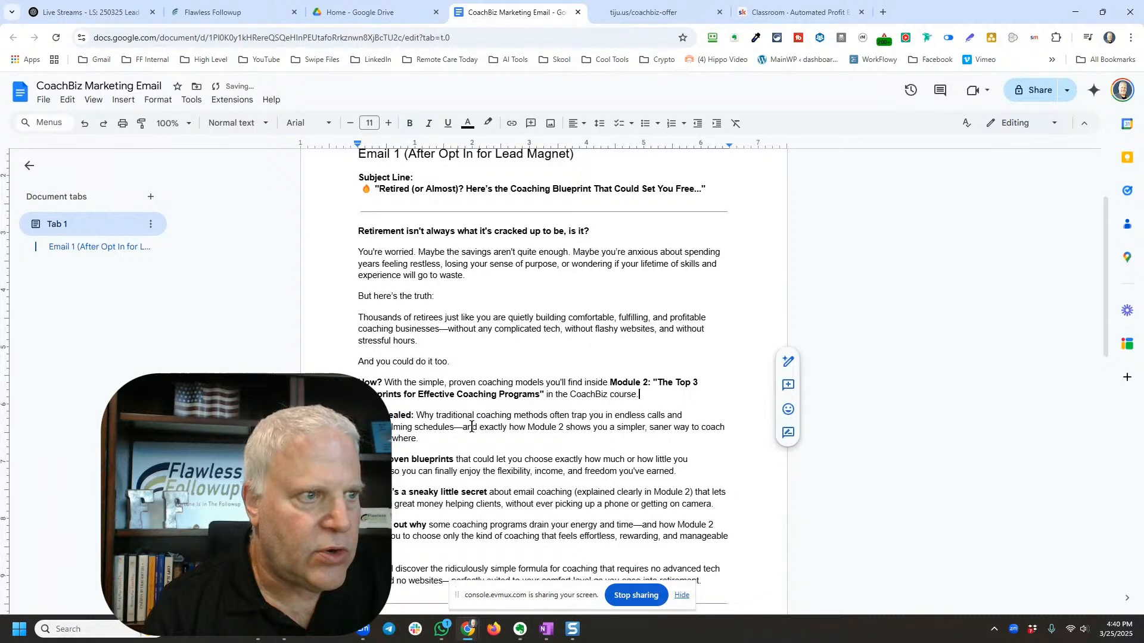
Step: Remove the divider line after the benefit list and the "Closing Paragraph (Motivational Close):" label from Email 1
scroll(702, 376, down, 4)
click(702, 375)
key(Delete)
key(Delete)
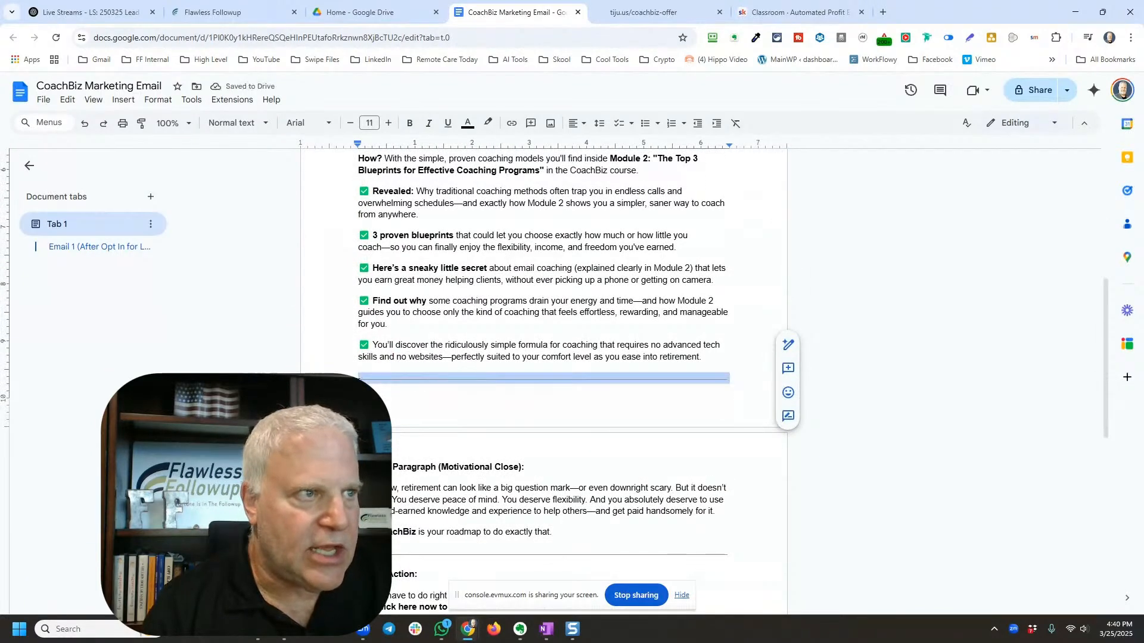
drag(531, 381, 357, 380)
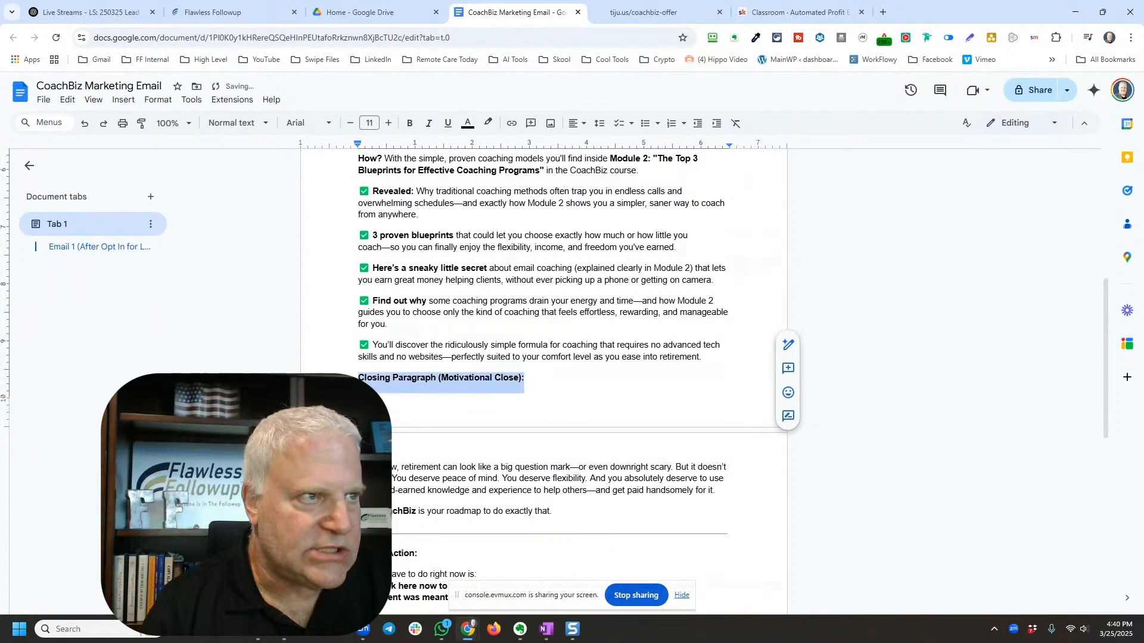
key(Delete)
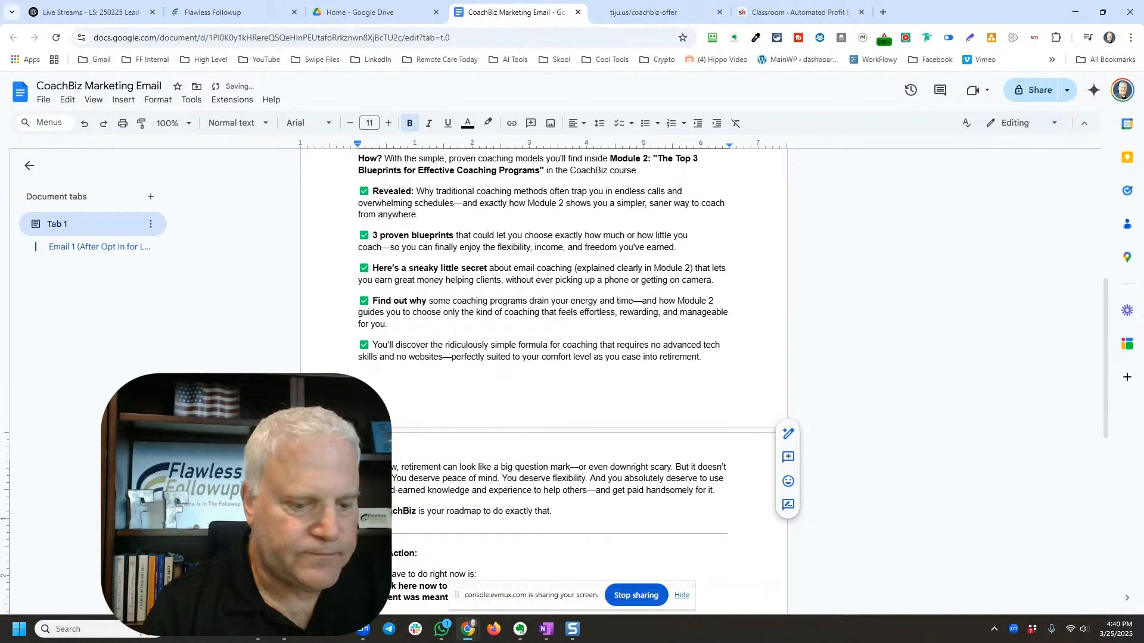
key(BackSpace)
key(Delete)
key(Return)
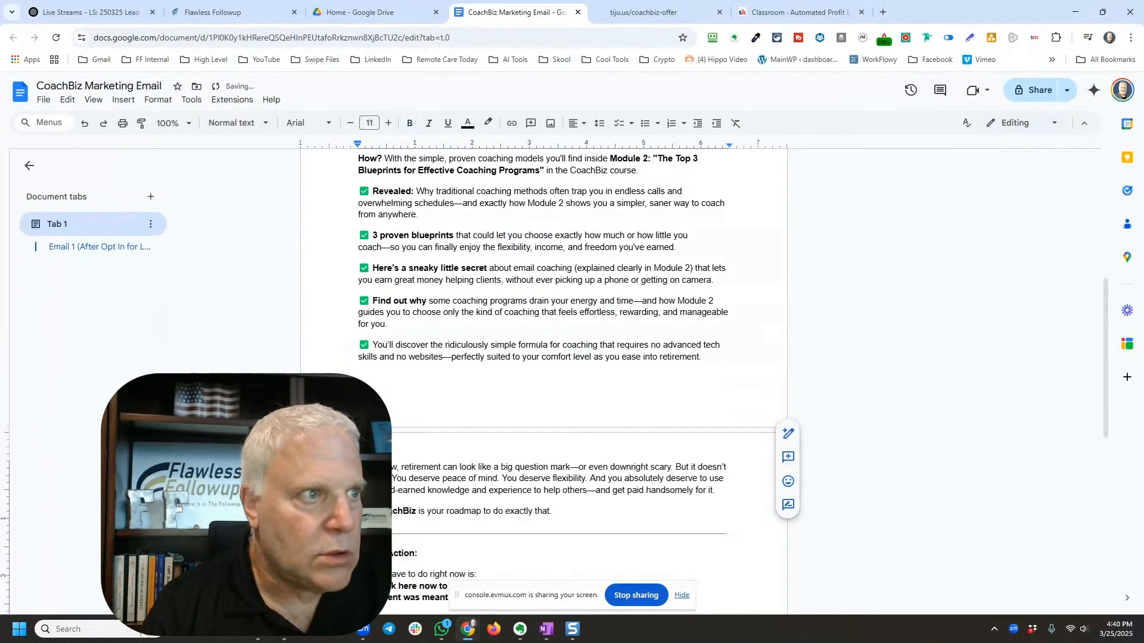
Step: Delete the "Call to Action:" label and the divider line above it, closing the gap before "All you have to do right now is:"
scroll(378, 393, down, 2)
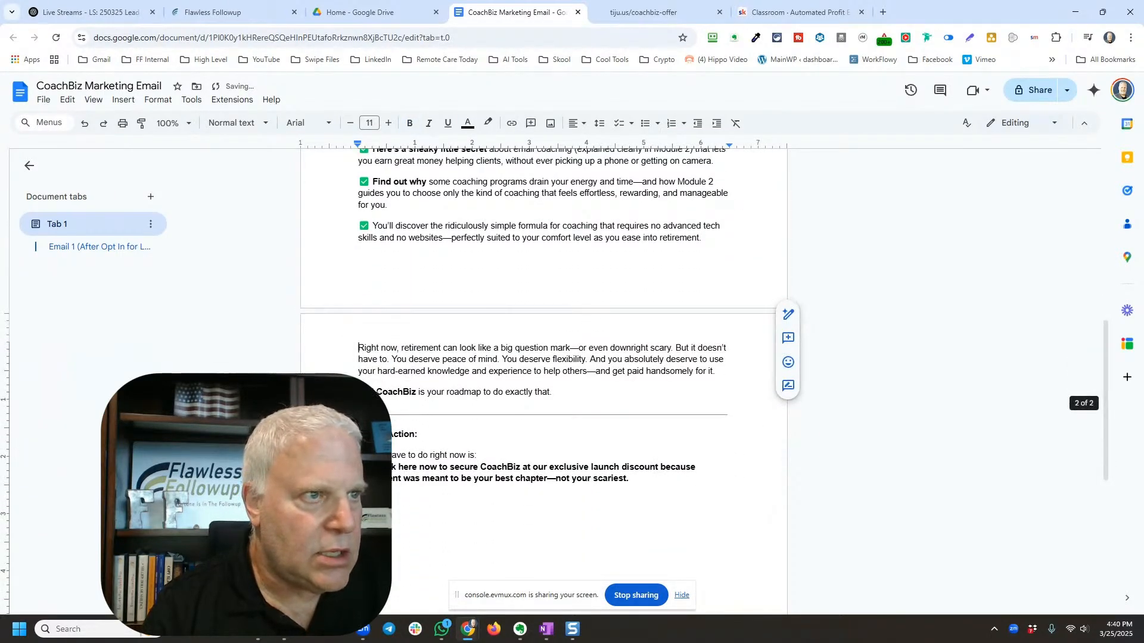
scroll(377, 380, down, 1)
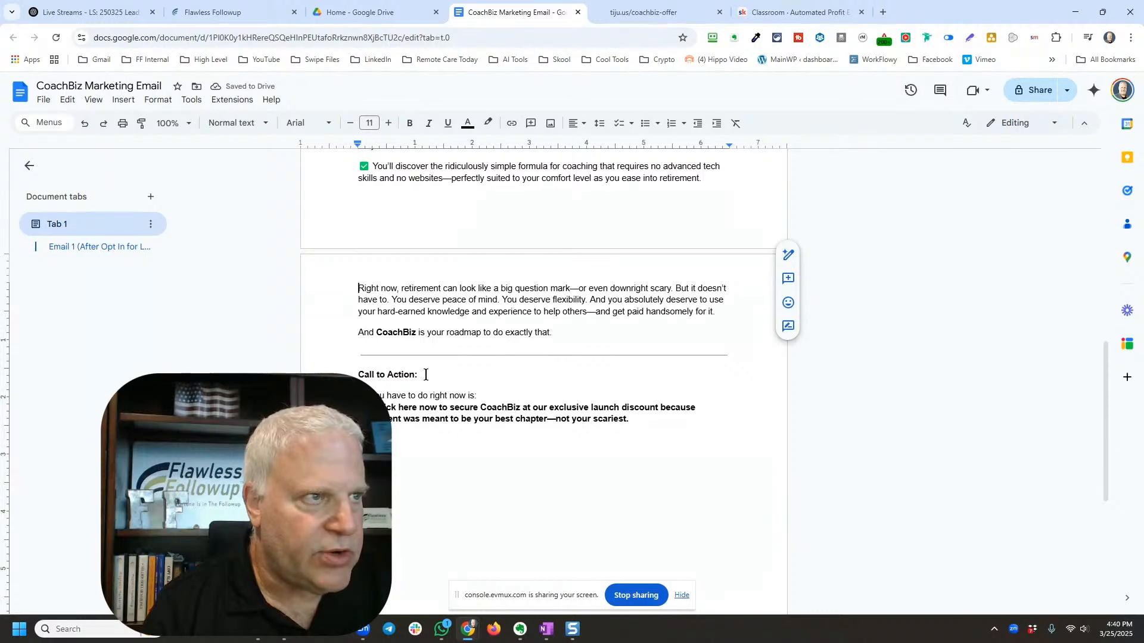
drag(422, 376, 342, 358)
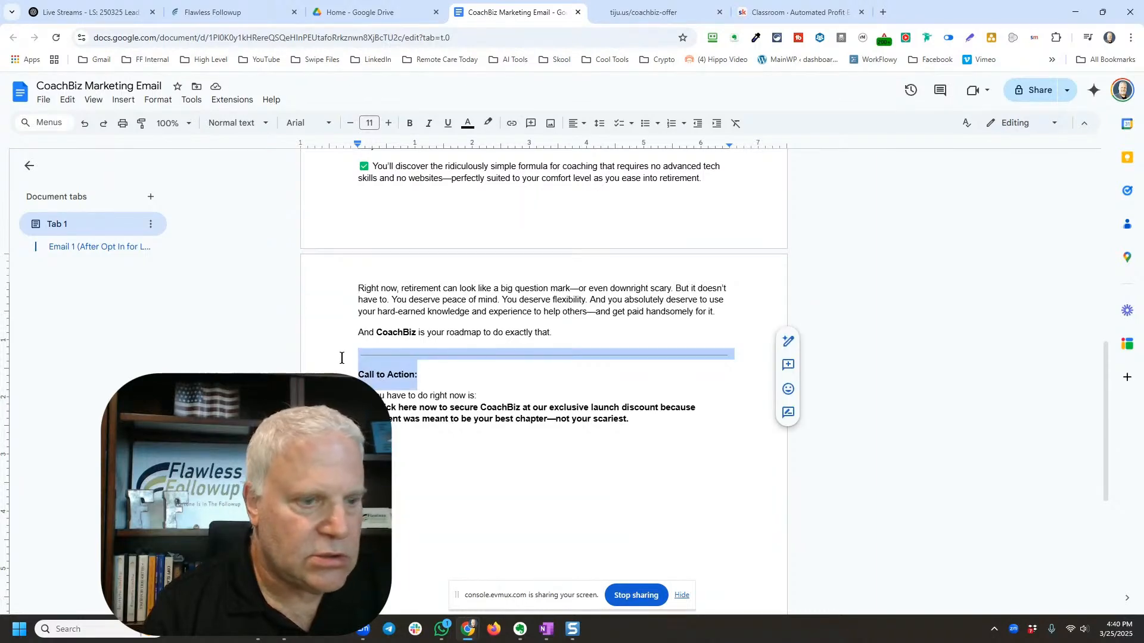
key(BackSpace)
key(BackSpace)
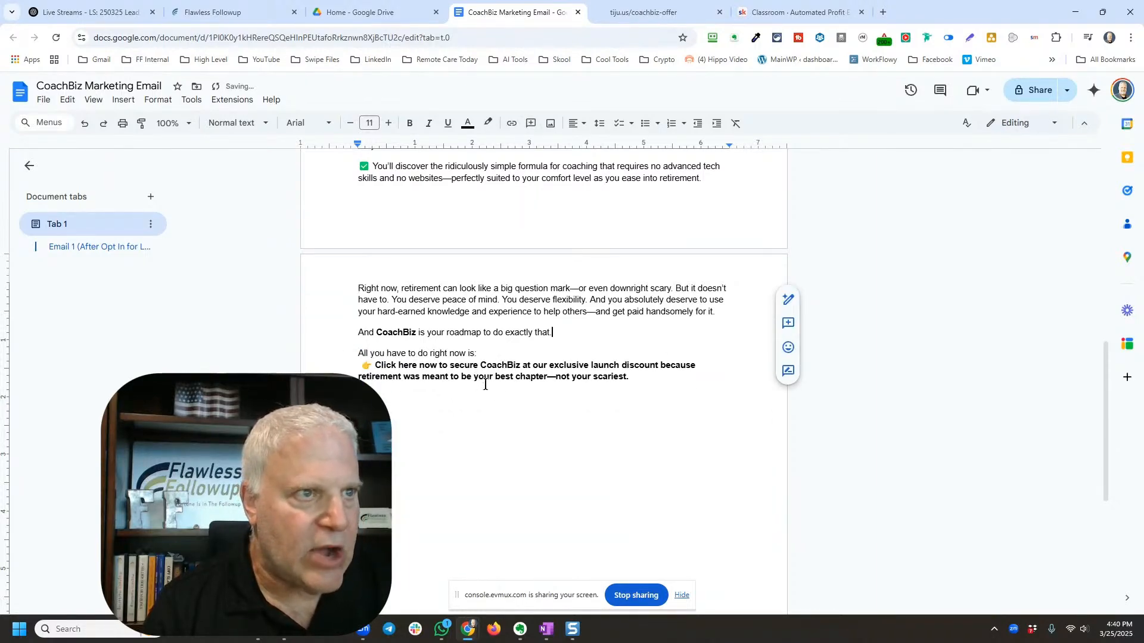
Step: Copy the Email 1 text in the document, from the quoted subject line through the closing call to action
scroll(539, 378, up, 2)
scroll(539, 377, down, 2)
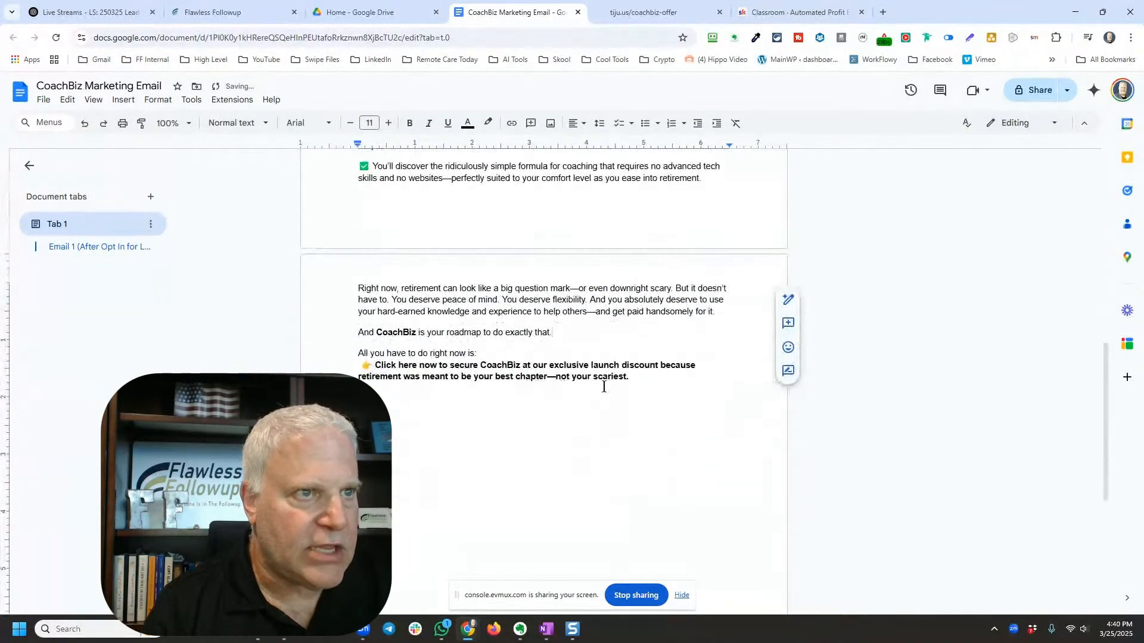
click(637, 380)
scroll(532, 383, up, 8)
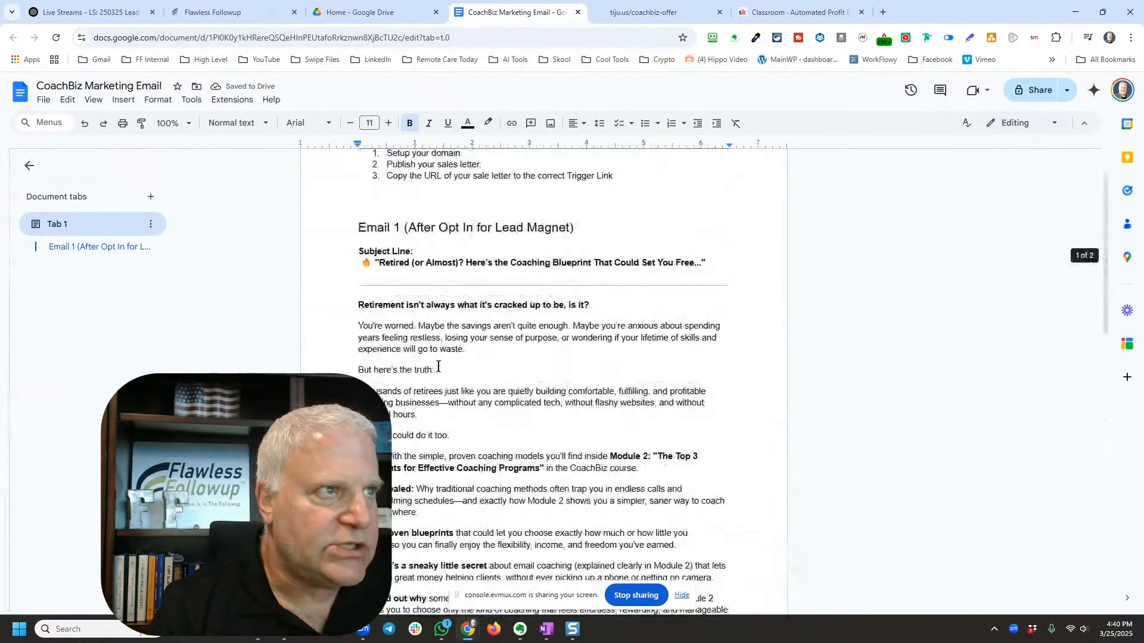
shift+click(360, 263)
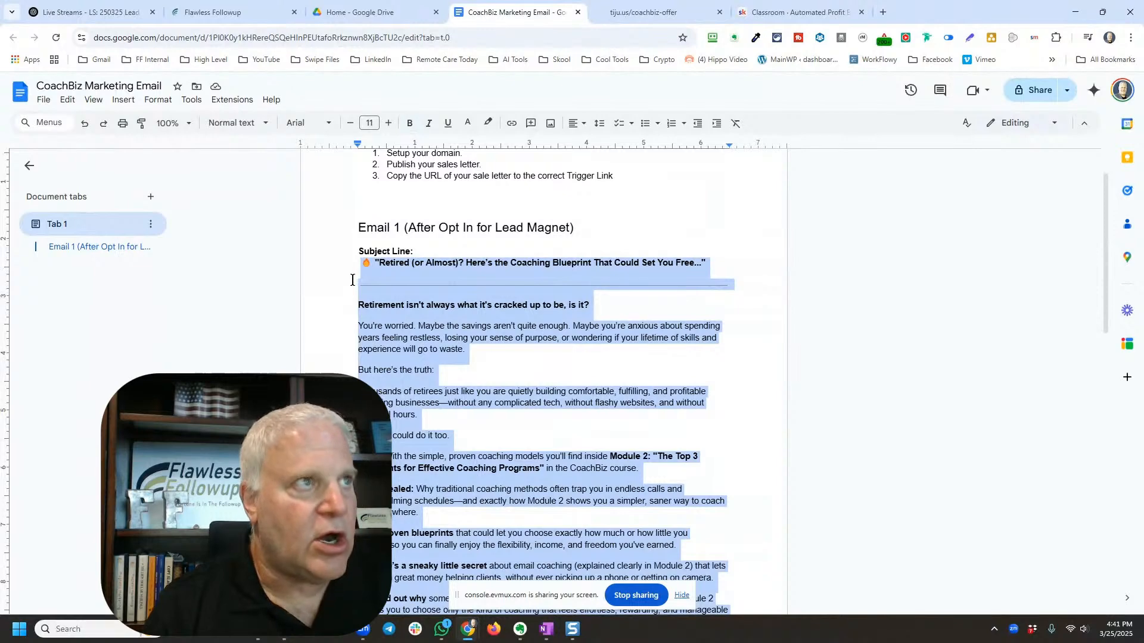
Step: Switch to Flawless Followup and open the CoachBiz Marketing 1 email template from the CoachBiz Marketing folder
click(221, 12)
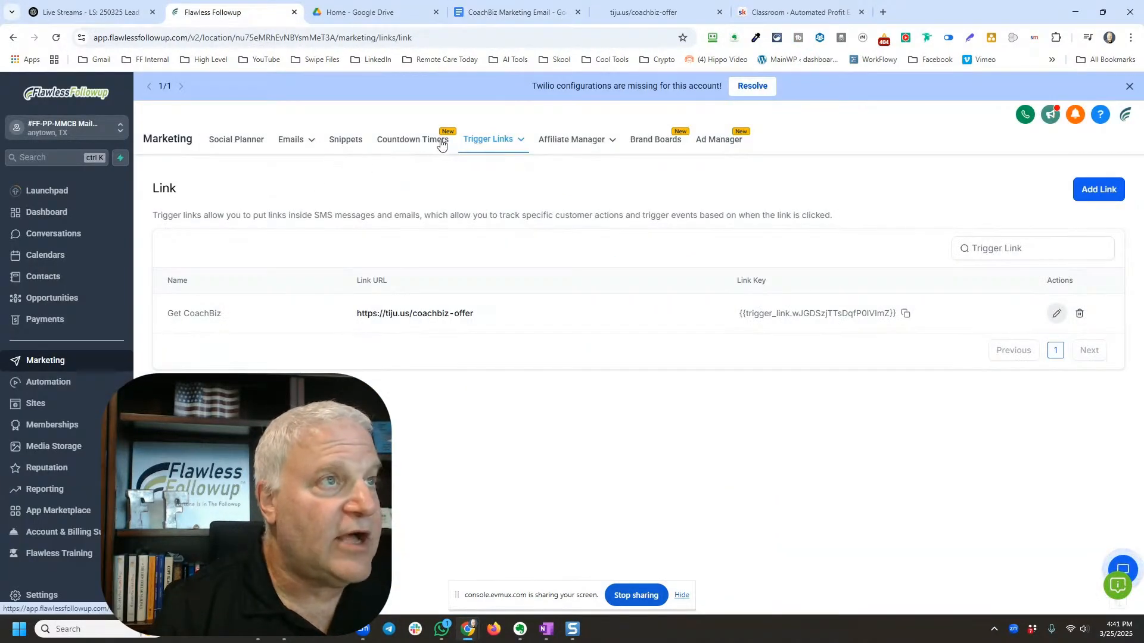
mouse_move(291, 141)
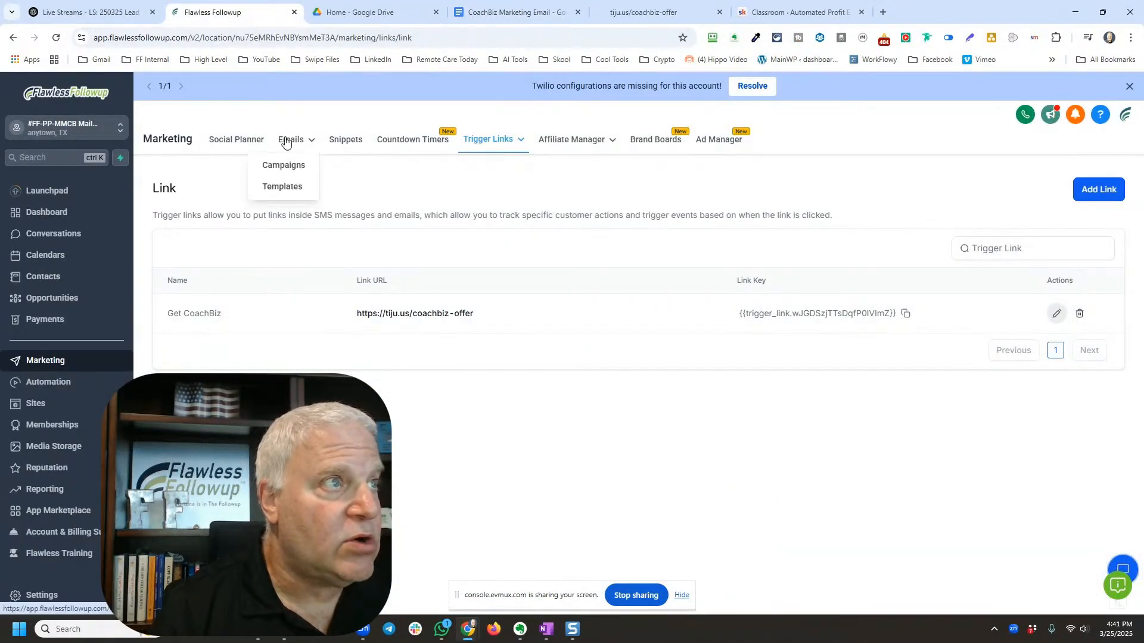
click(288, 188)
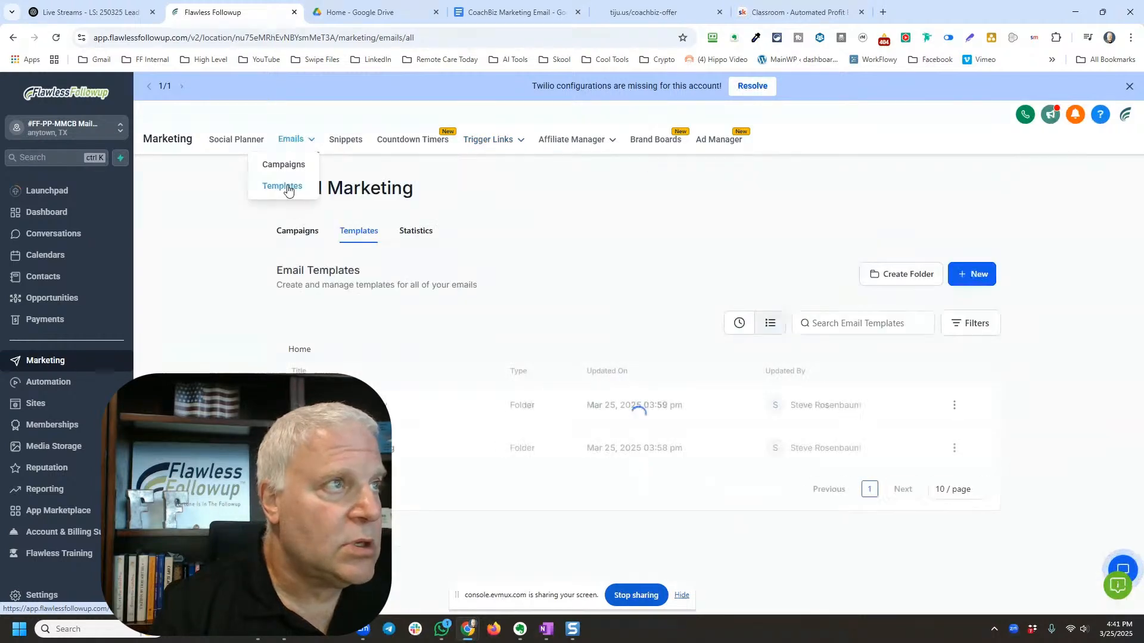
click(369, 448)
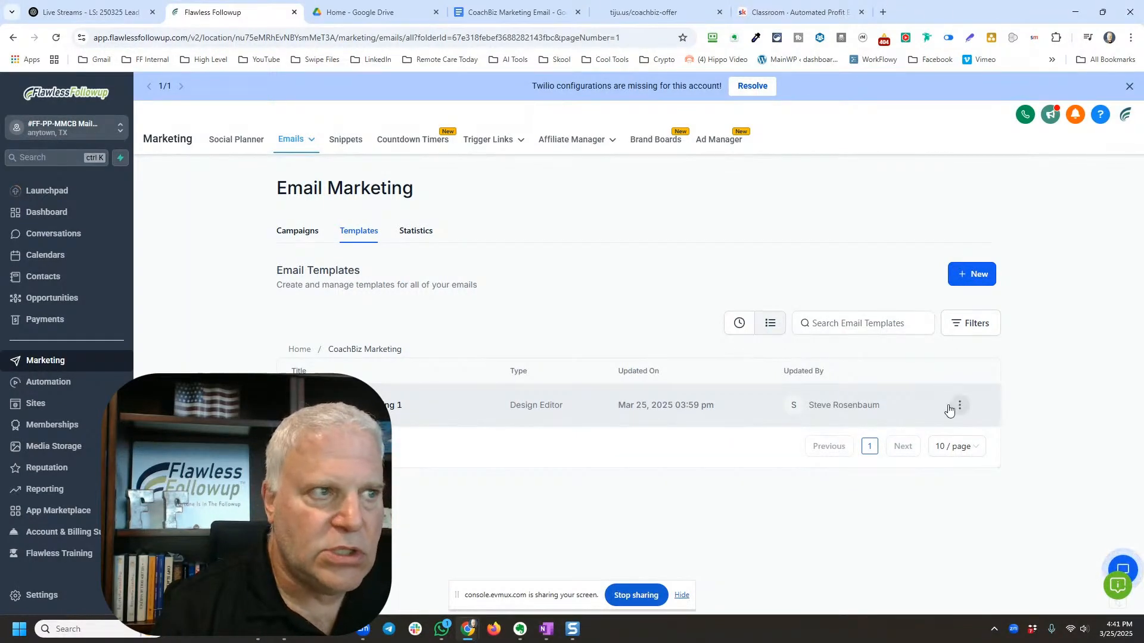
click(393, 405)
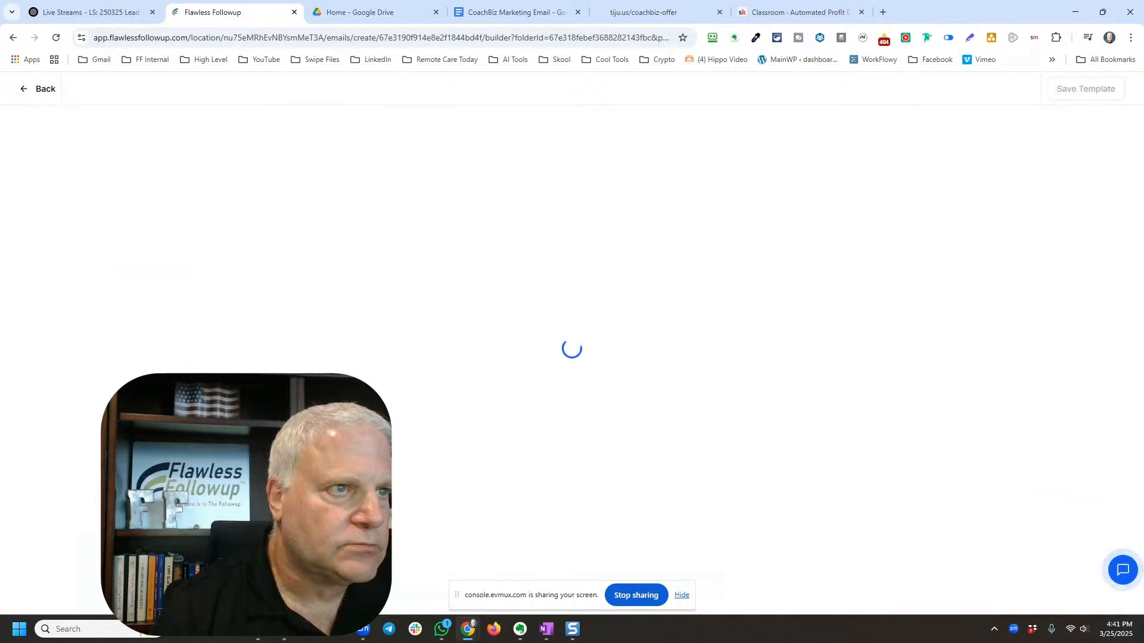
Step: Delete the closing thank-you and bonus links text block and the Module 1 cover image from the template
scroll(619, 318, down, 7)
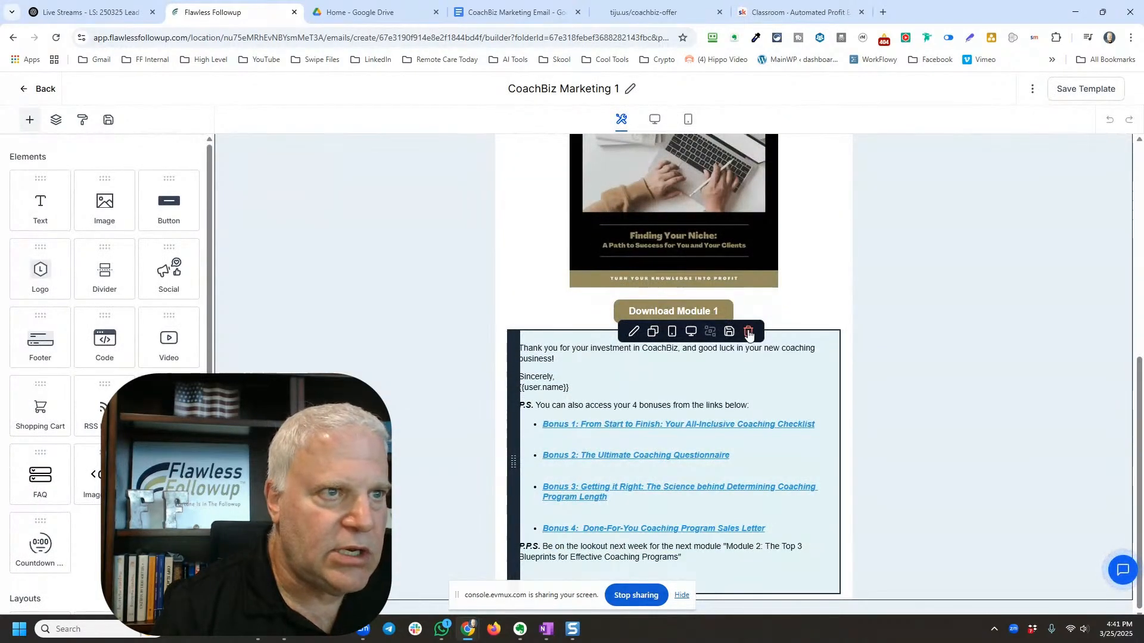
click(748, 334)
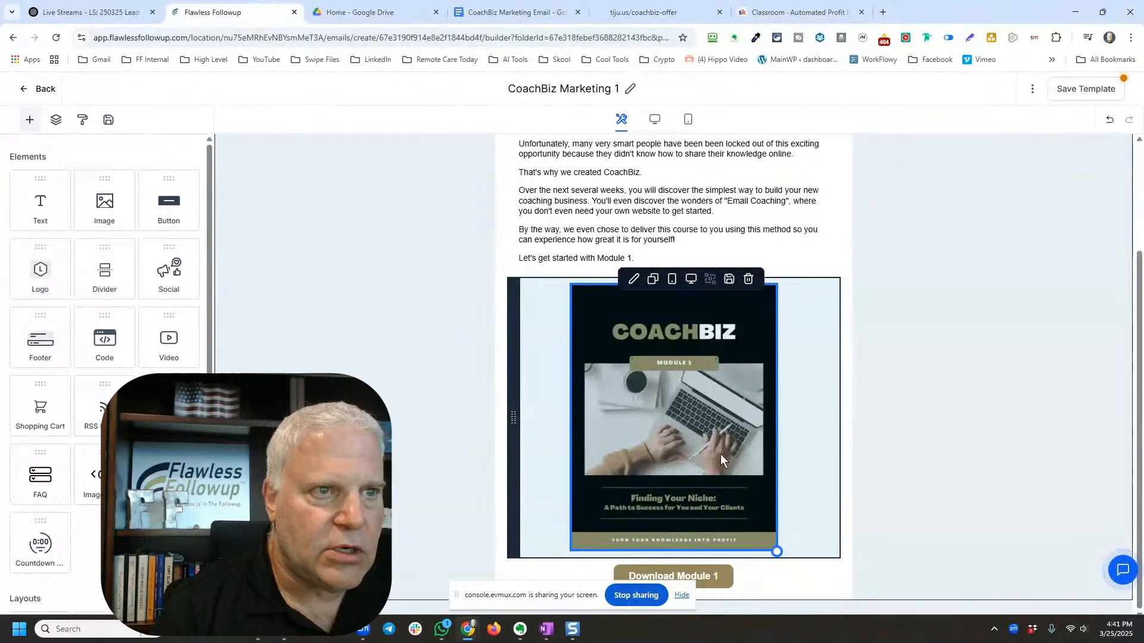
click(749, 280)
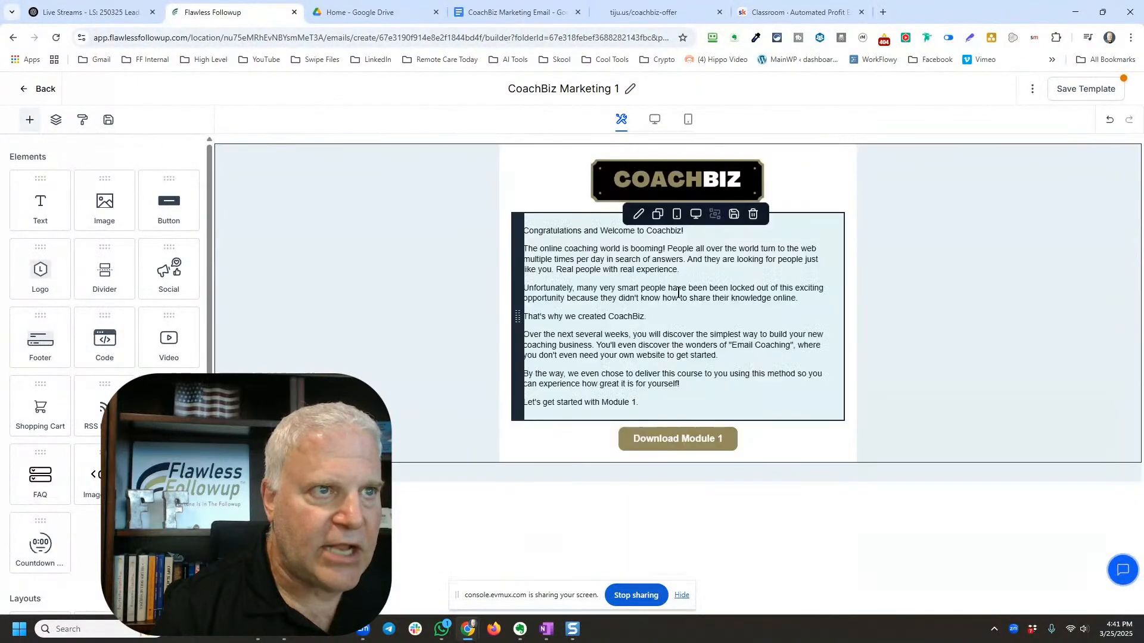
Step: Replace the welcome text with the copied email and add a line break after "All you have to do right now is:"
click(641, 396)
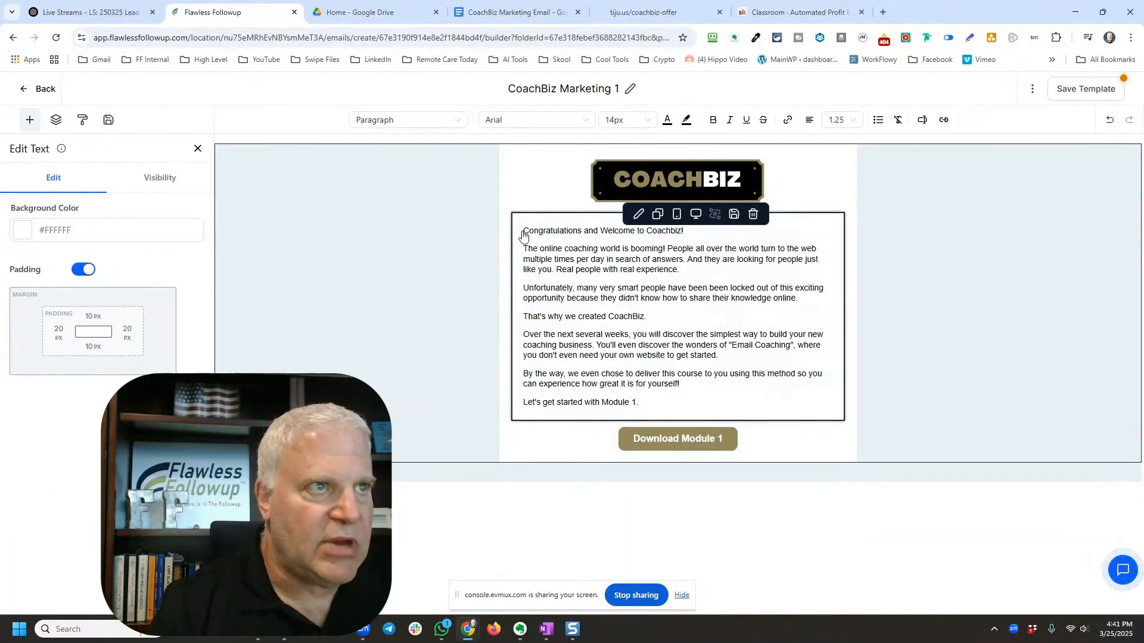
key(ctrl+a)
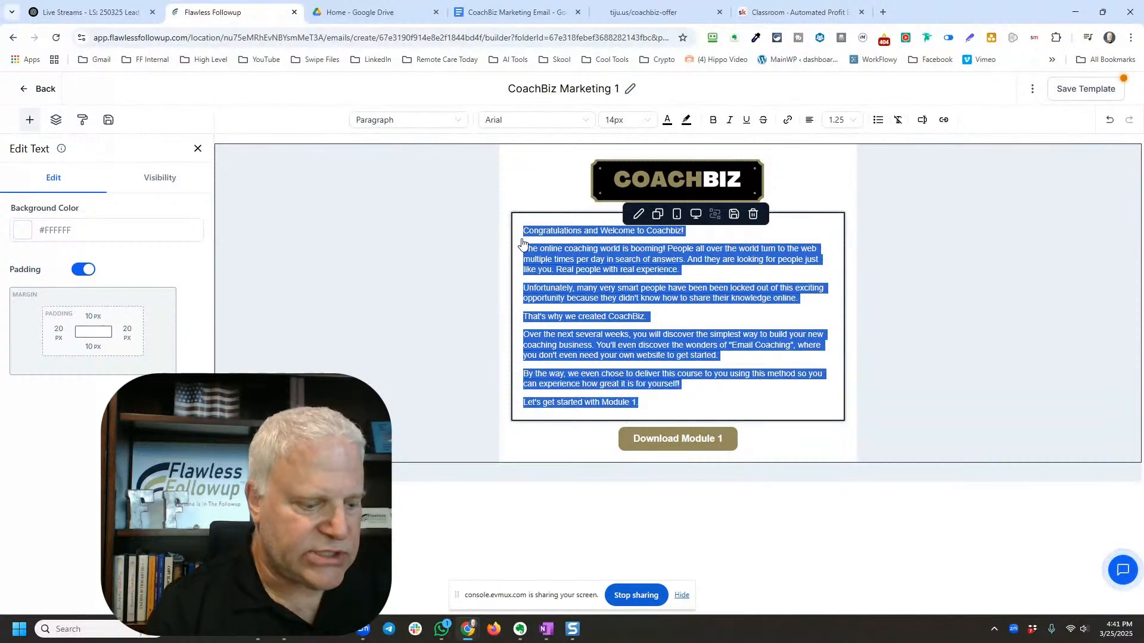
key(ctrl+v)
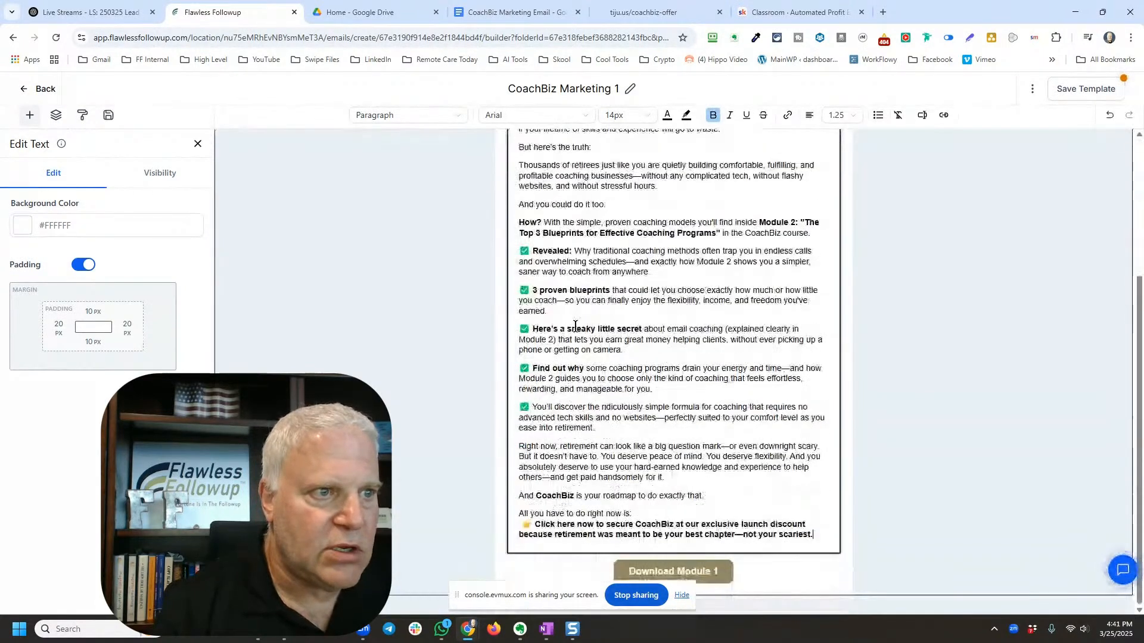
click(635, 516)
key(Return)
Step: Cut the subject line and delete the empty lines beneath it at the start of the email body, and save the template
scroll(614, 488, up, 3)
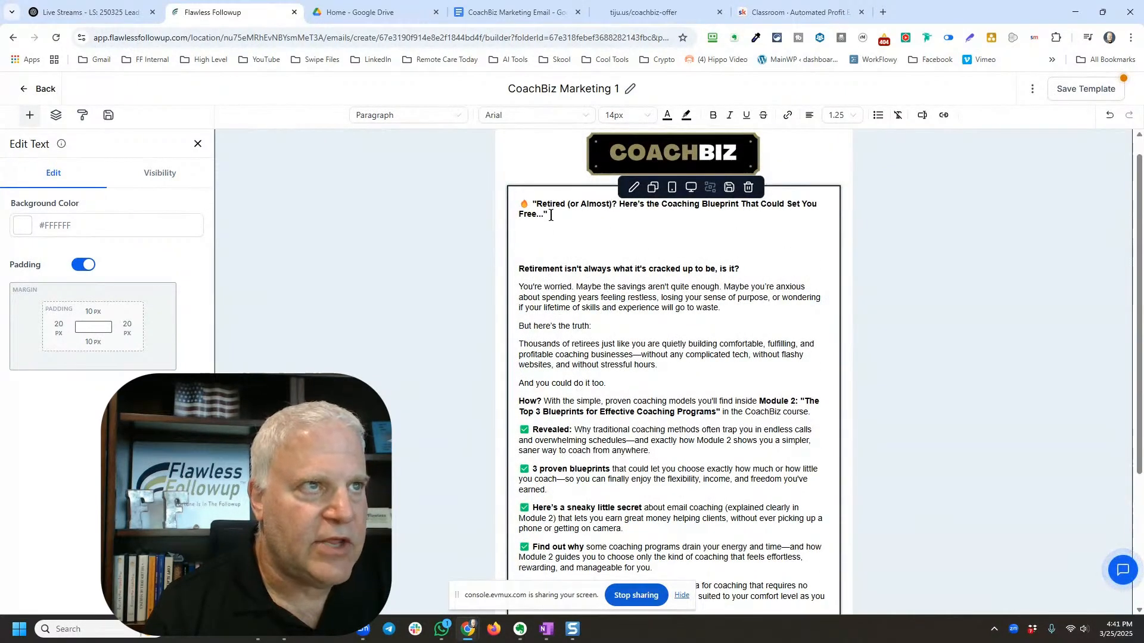
drag(545, 215, 516, 210)
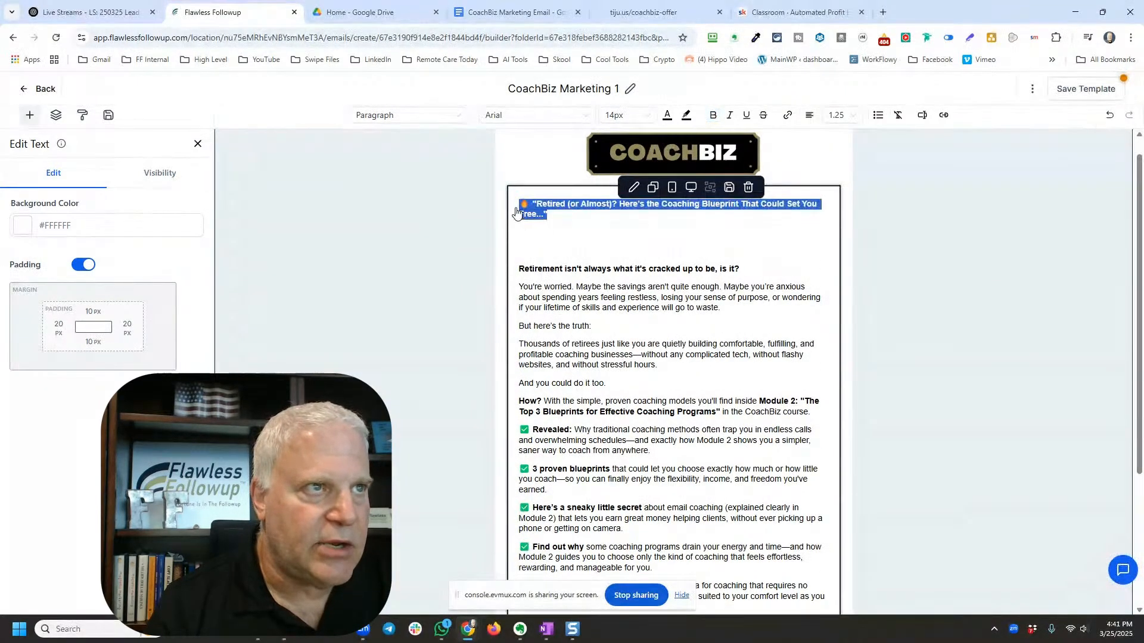
right_click(547, 224)
click(578, 255)
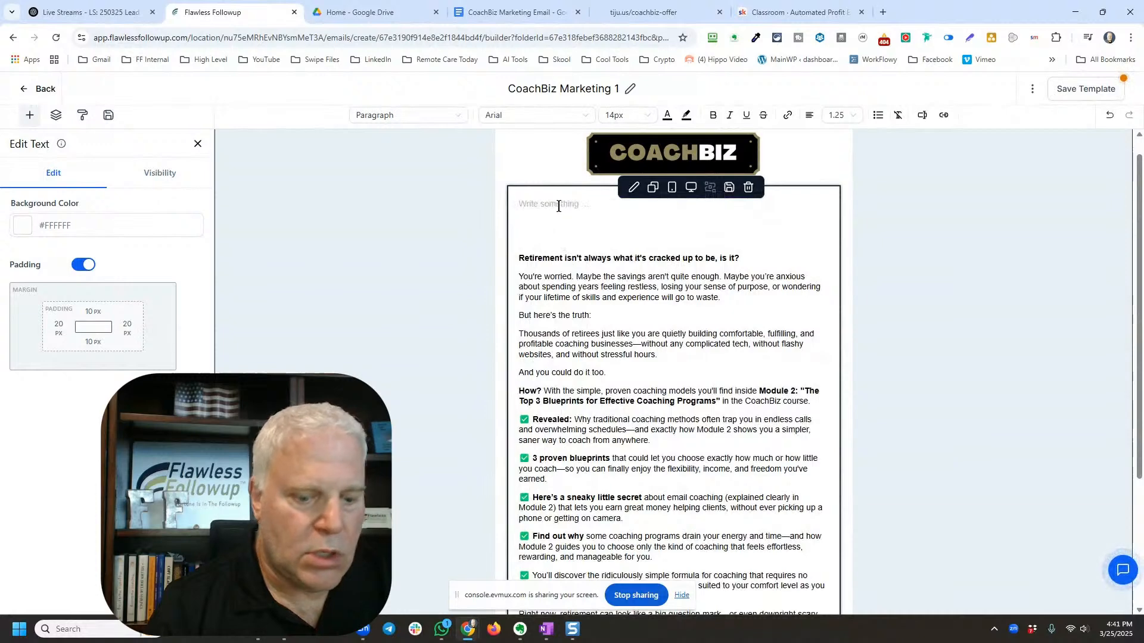
key(Delete)
key(Delete)
key(Delete)
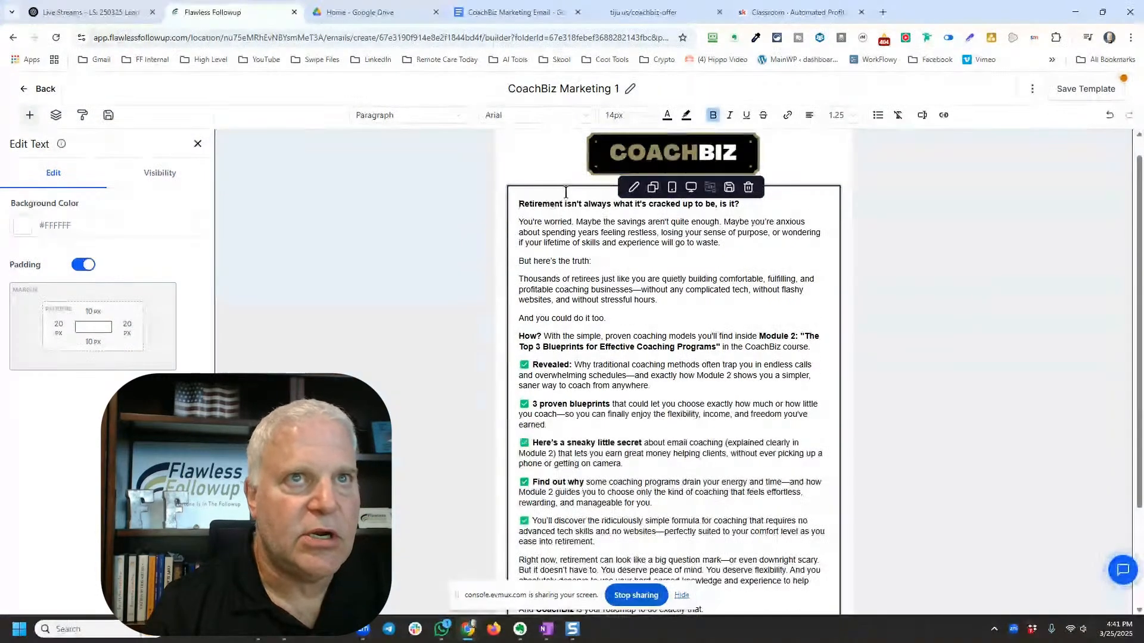
click(1063, 89)
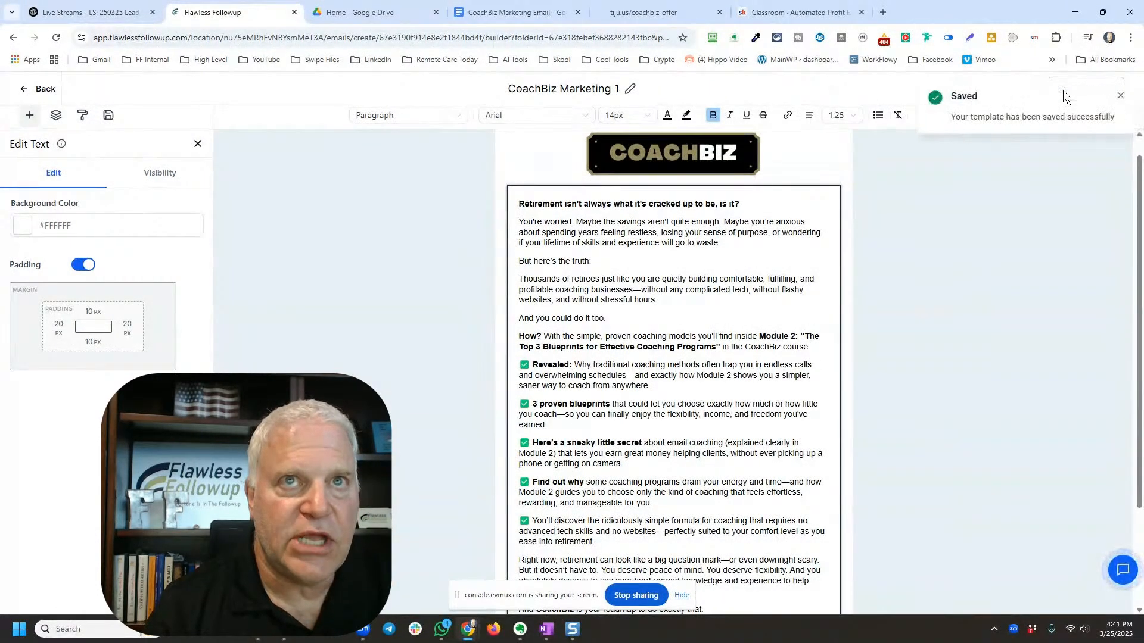
click(1120, 94)
Step: Replace the Email Subject in the template settings with the subject line cut from the body
click(1032, 93)
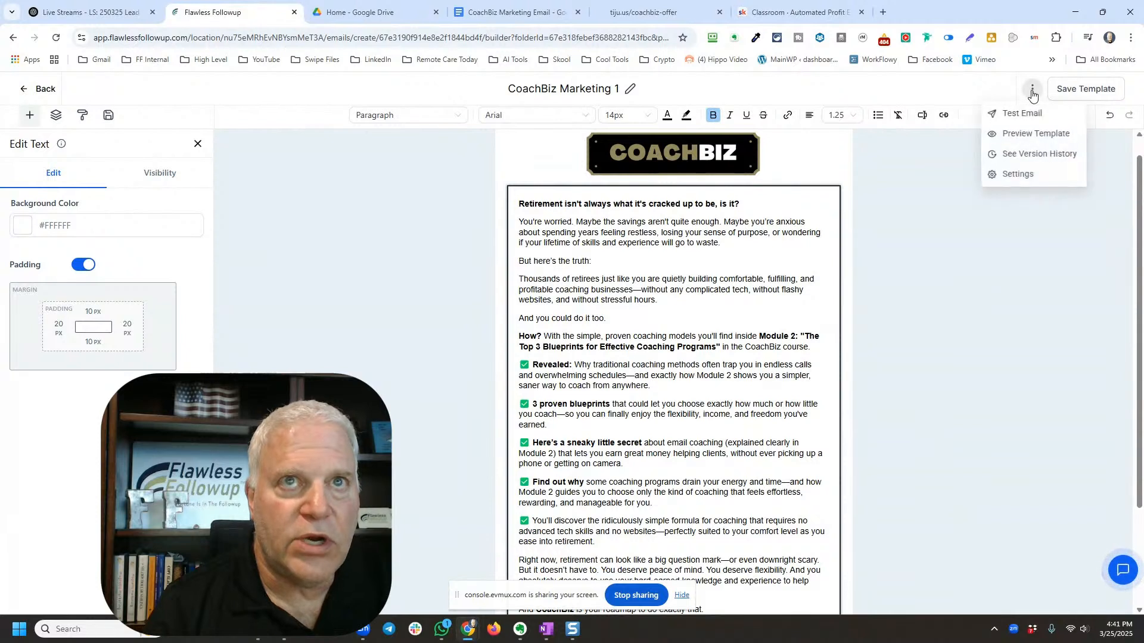
click(1025, 176)
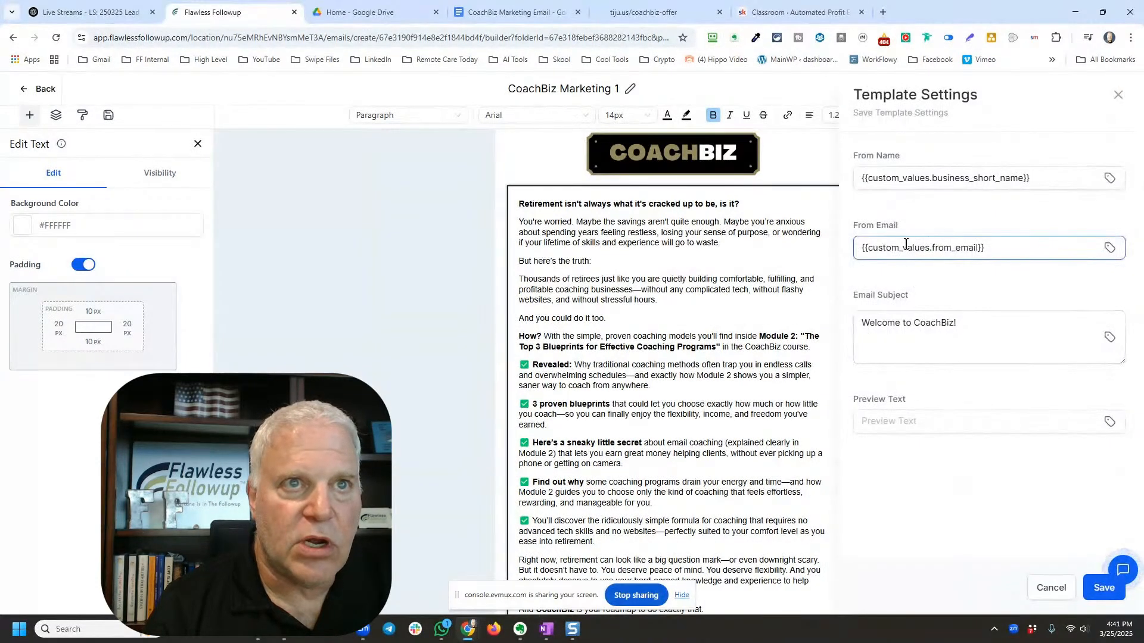
click(879, 323)
triple_click(893, 326)
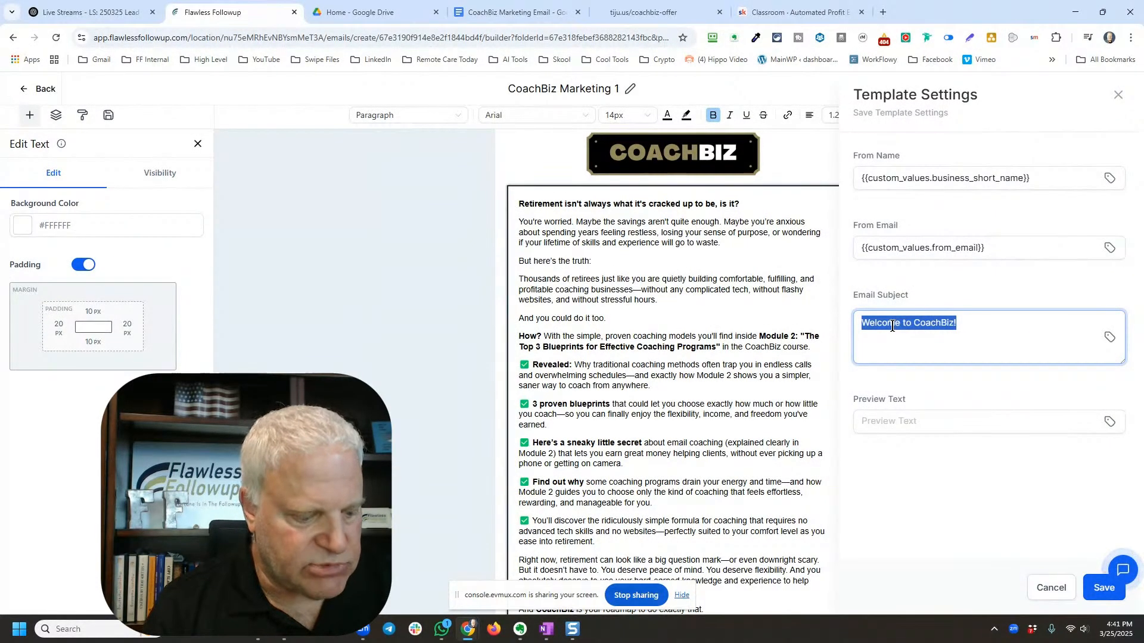
key(ctrl+v)
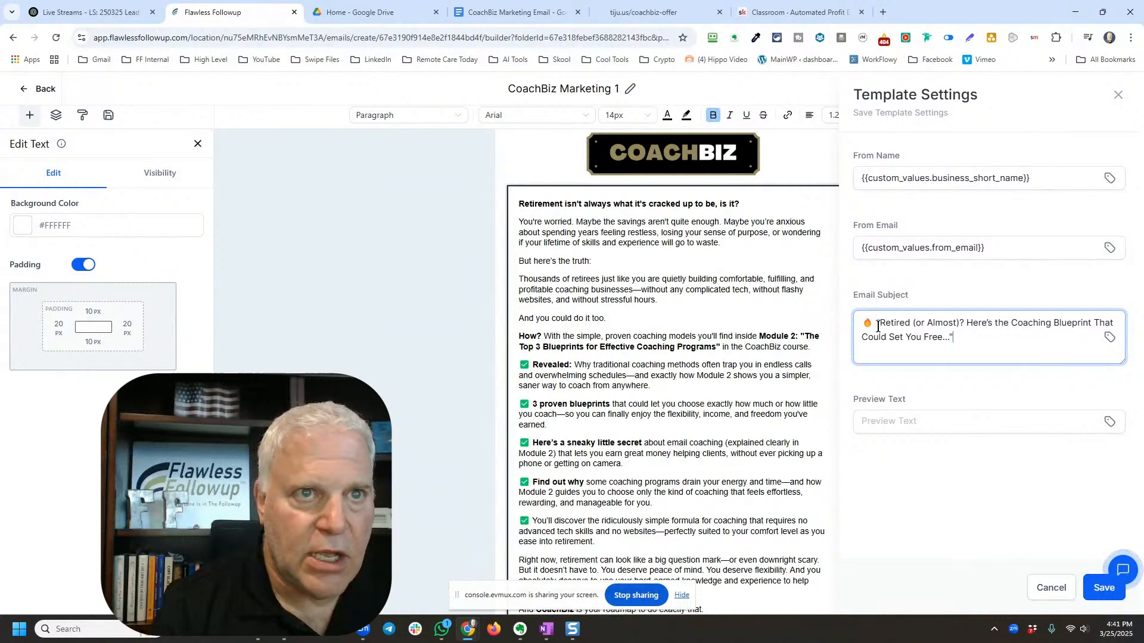
Step: Remove the fire emoji and quotation marks so the subject reads "Retired (or Almost)? Here's the Coaching Blueprint That Could Set You Free..."
key(BackSpace)
key(BackSpace)
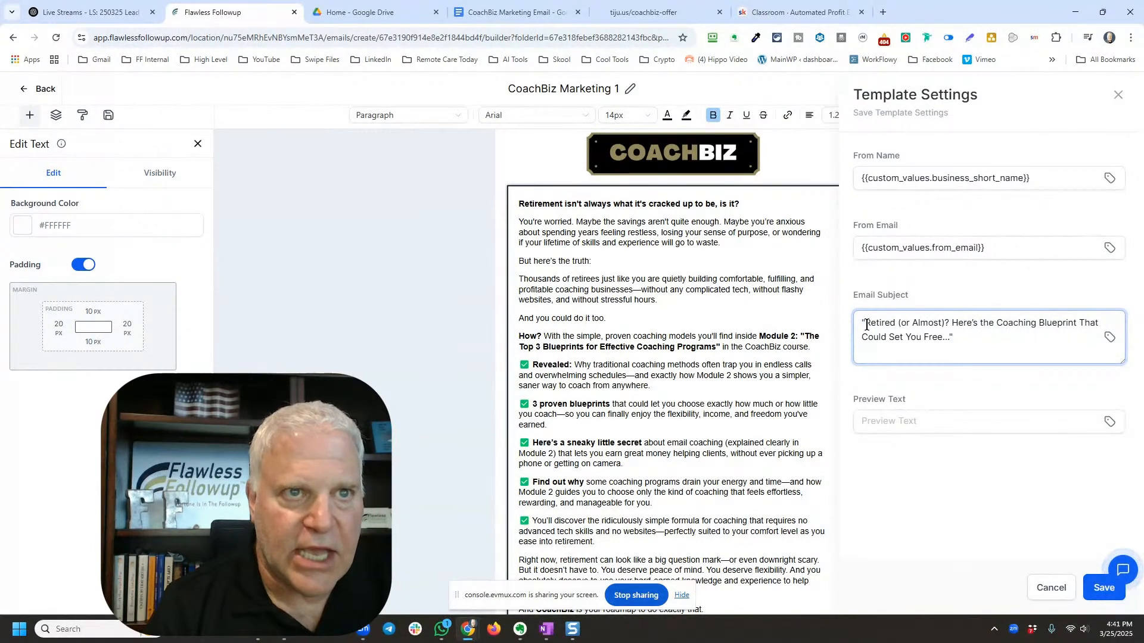
click(865, 323)
key(BackSpace)
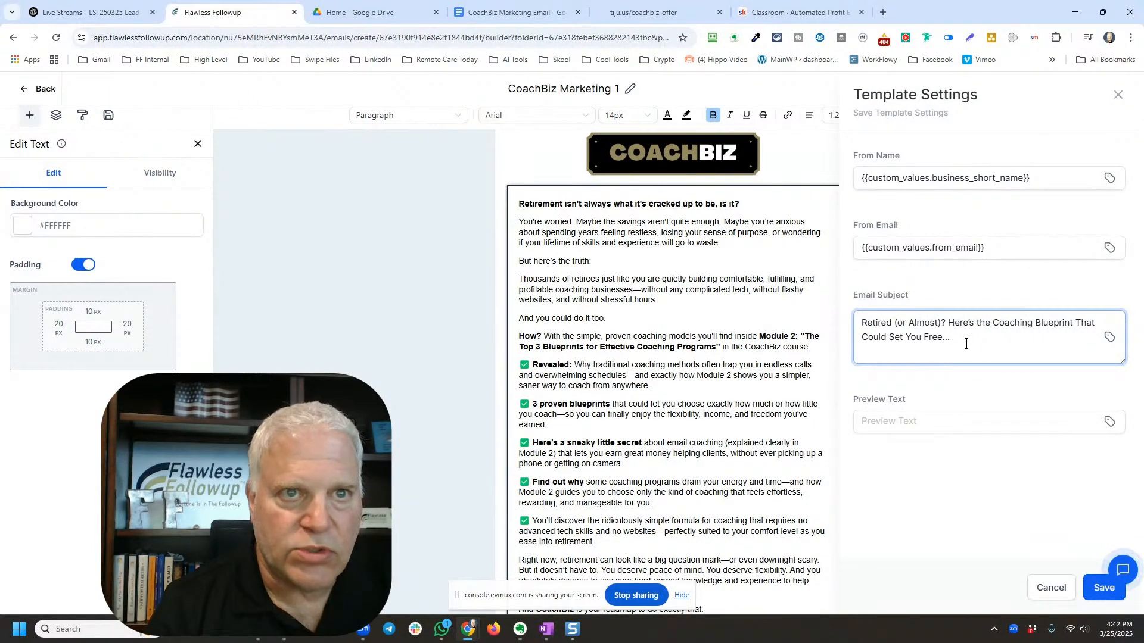
click(977, 338)
key(BackSpace)
Step: Save the template settings with the preview text left empty, and save the template
click(911, 420)
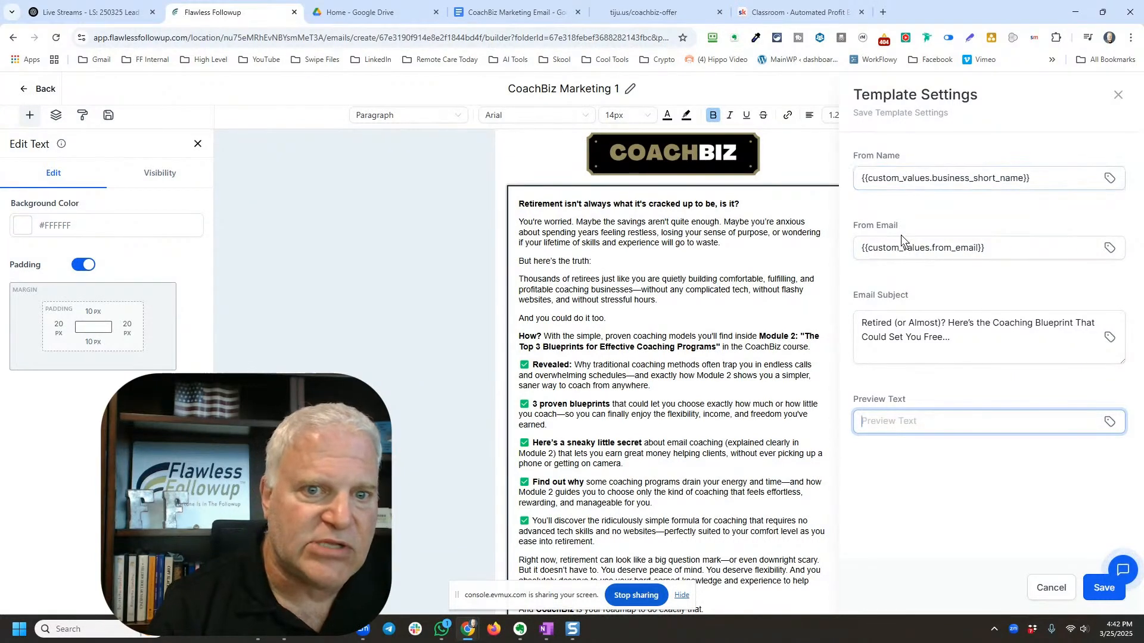
click(1095, 592)
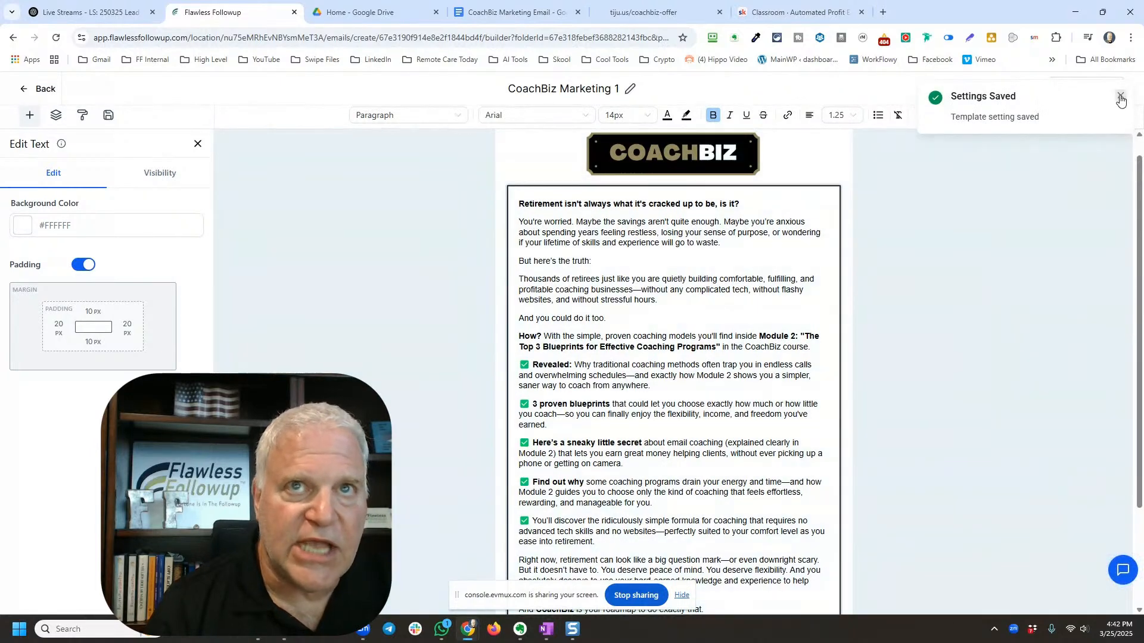
click(1120, 97)
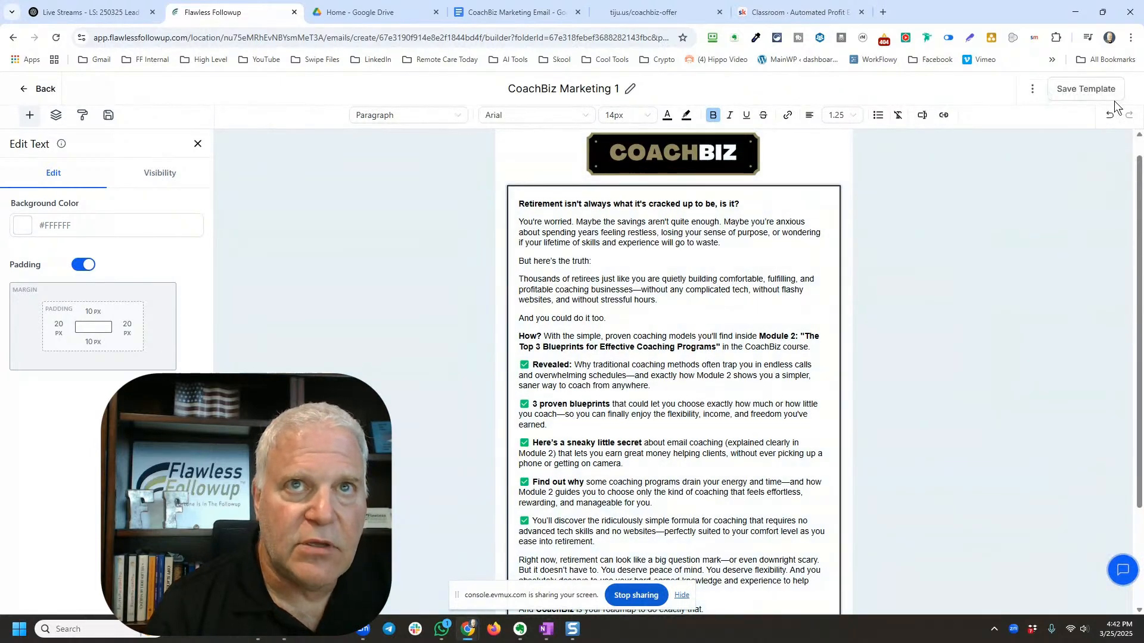
click(1058, 89)
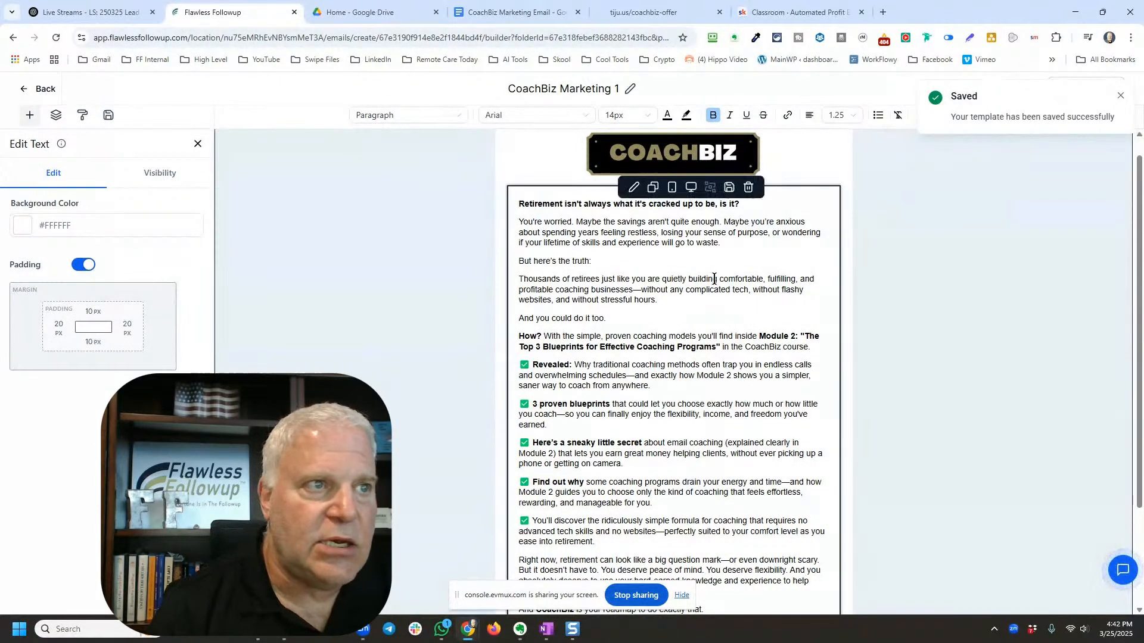
Step: Remove the empty line above the "Click here now to secure CoachBiz" call to action
scroll(683, 296, down, 1)
scroll(683, 296, down, 1)
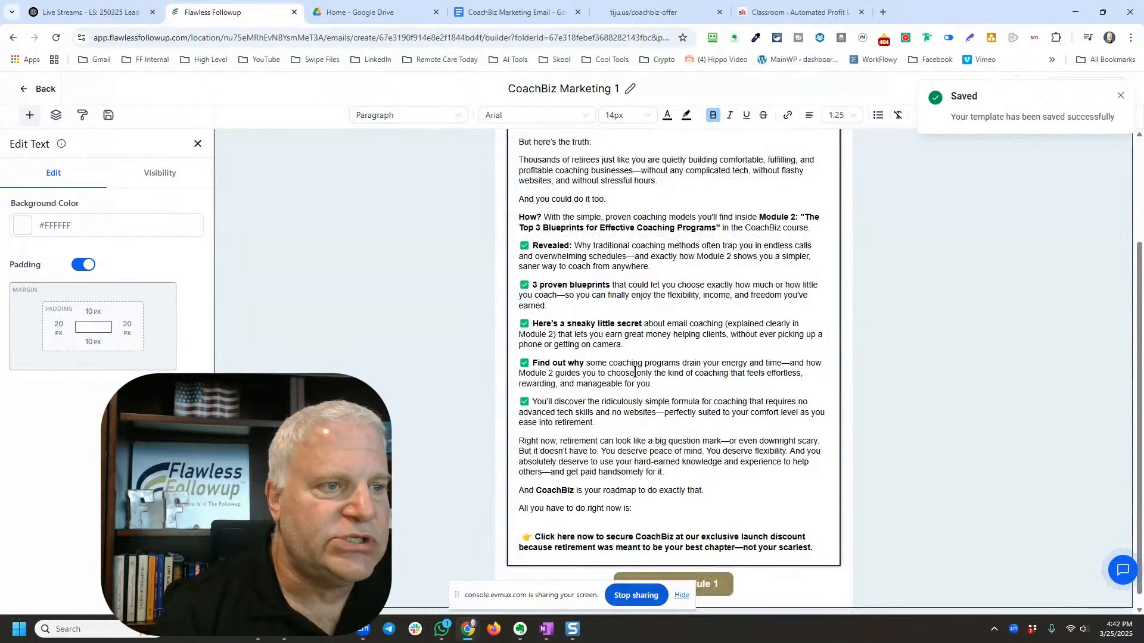
click(614, 518)
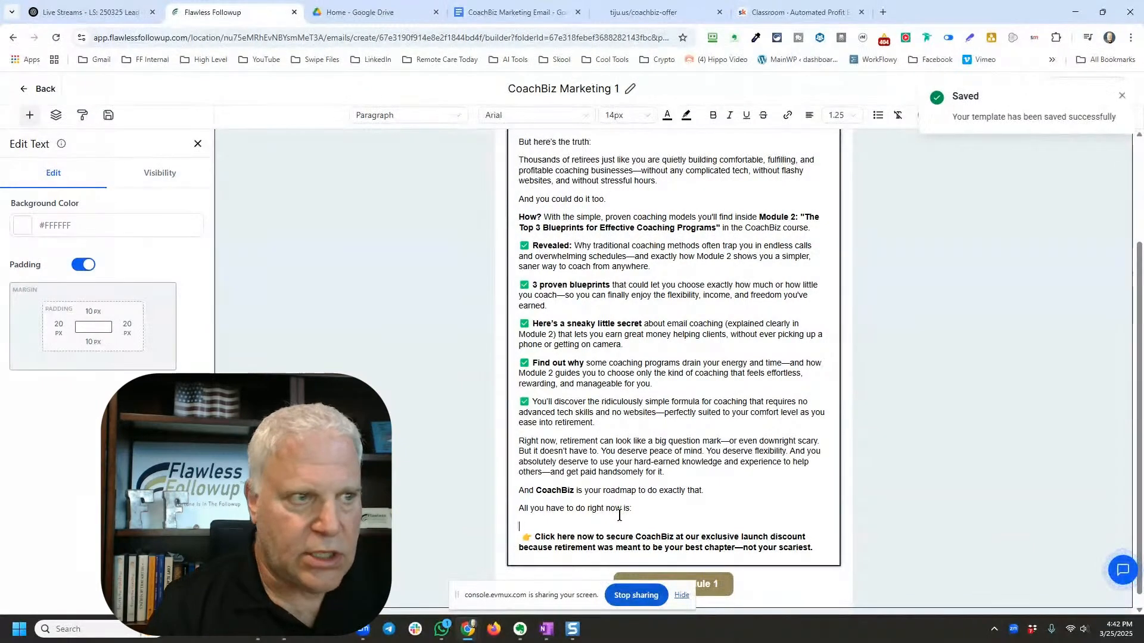
key(BackSpace)
Step: Set the font size of the entire email body text to 16px
scroll(619, 501, up, 3)
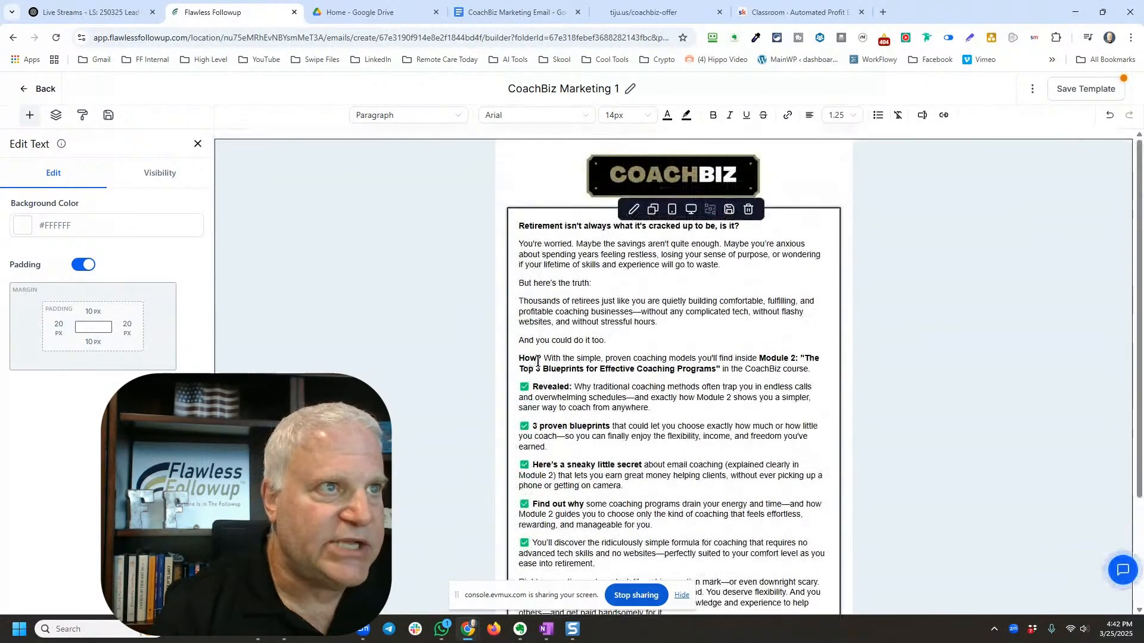
scroll(655, 357, down, 3)
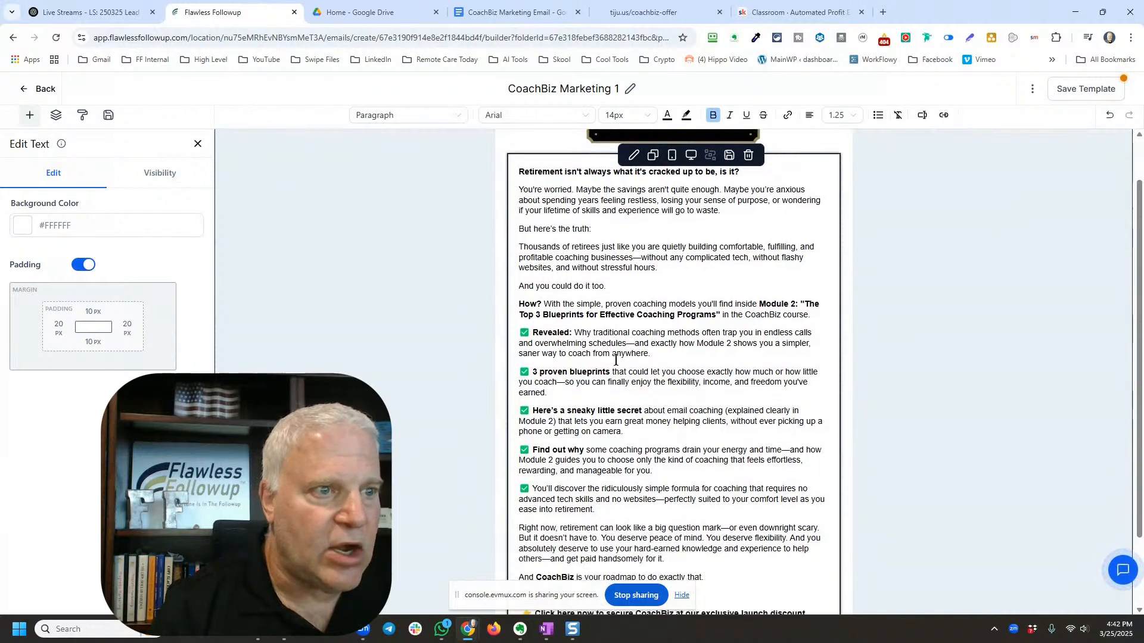
click(812, 534)
key(ctrl+a)
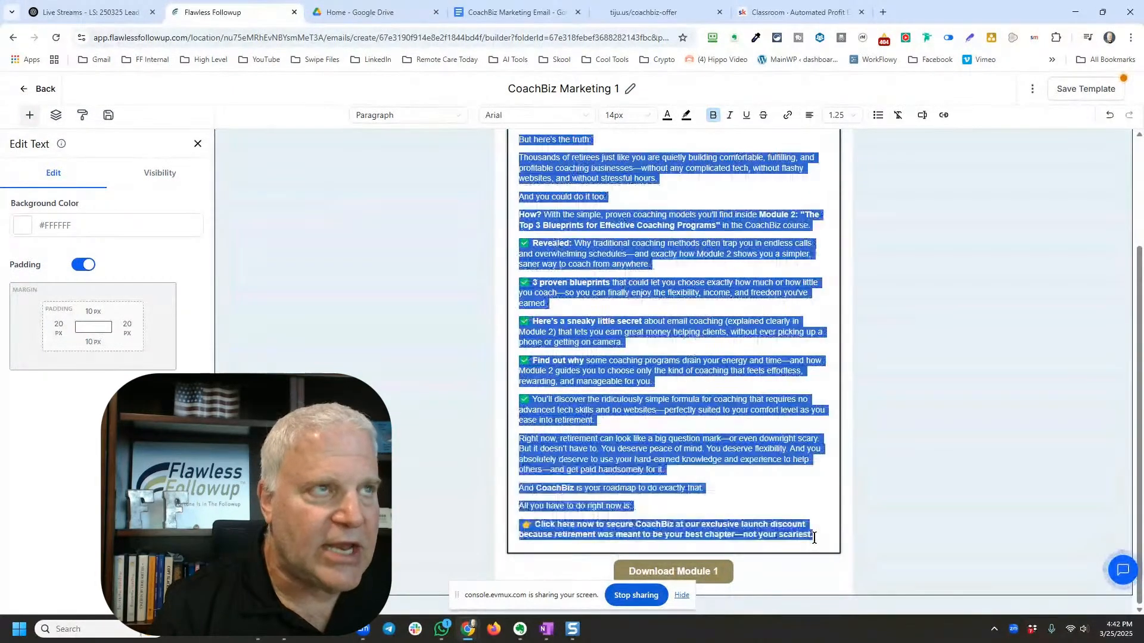
click(649, 115)
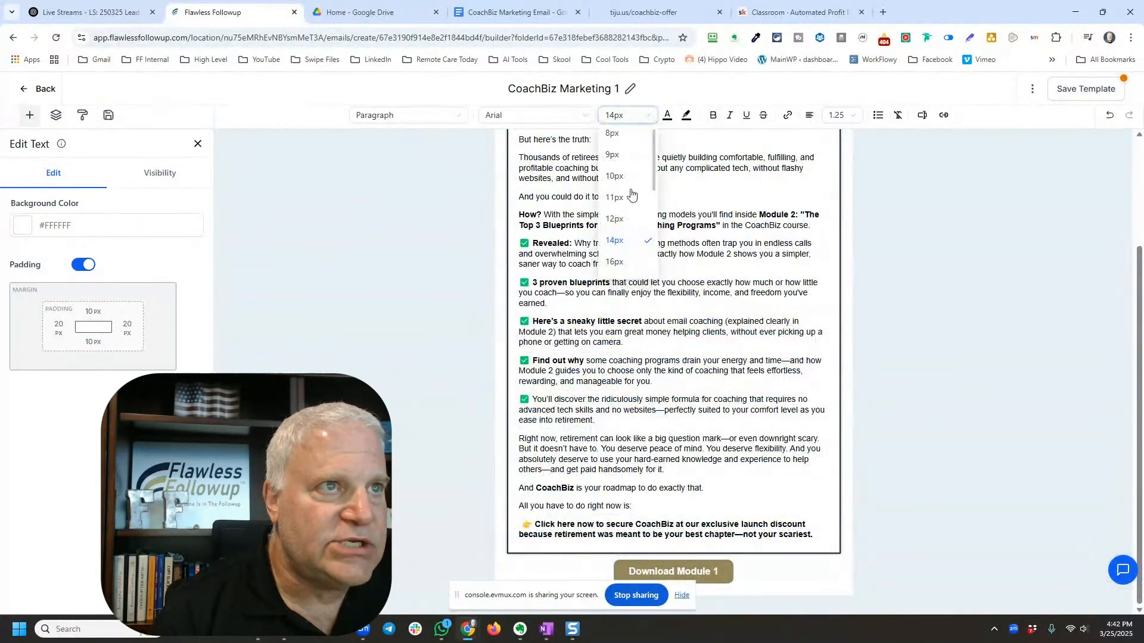
click(616, 220)
click(649, 115)
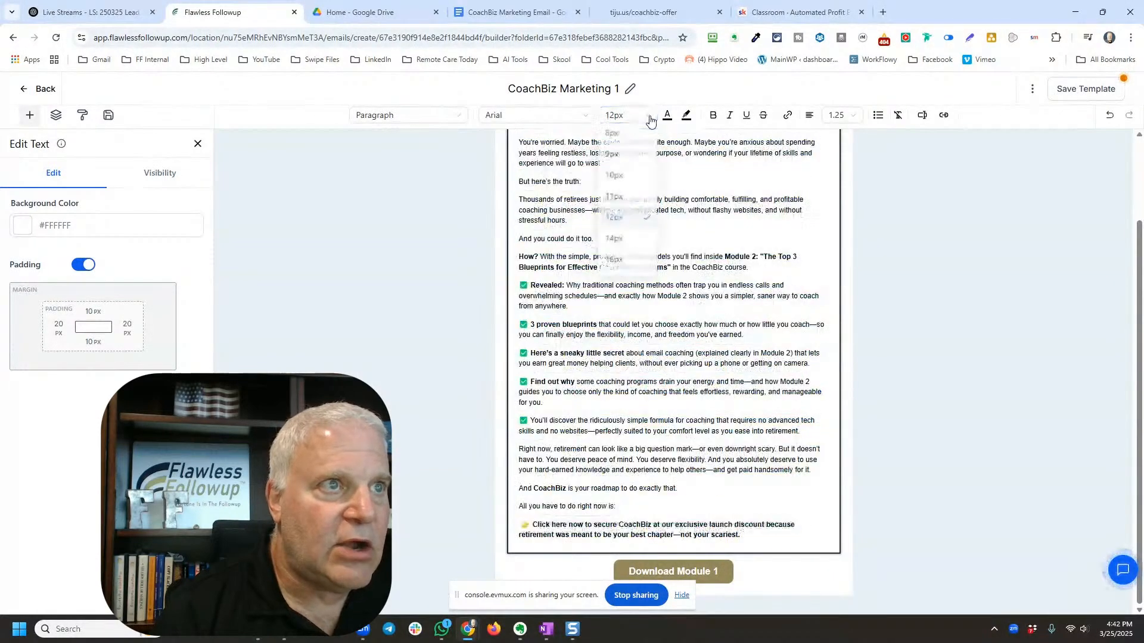
click(615, 263)
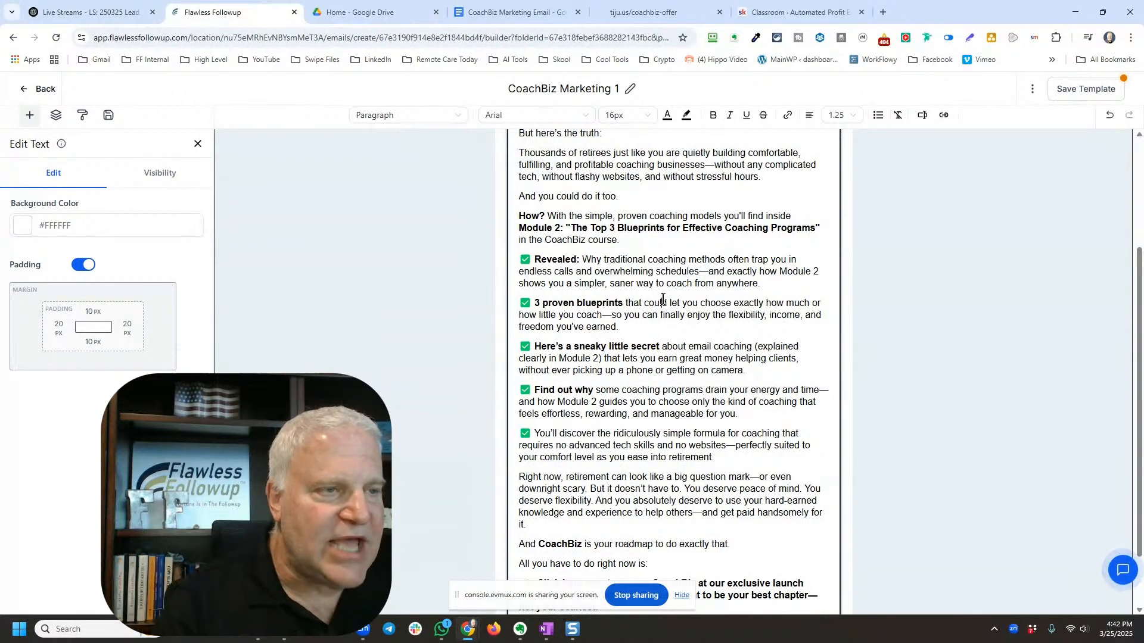
Step: Link the "Click here now to secure CoachBiz" sentence, without its emoji, to {{trigger_link.wJGDSzjTTsDqfP0IVImZ}}, opening in a new window, and copy that link value
scroll(609, 386, down, 1)
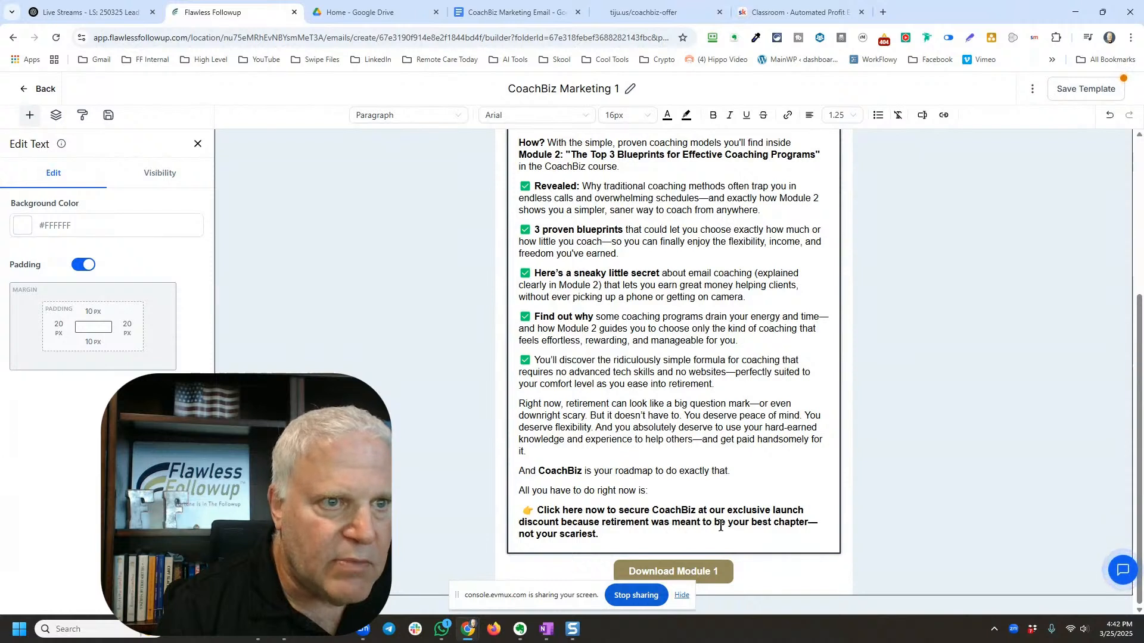
click(603, 535)
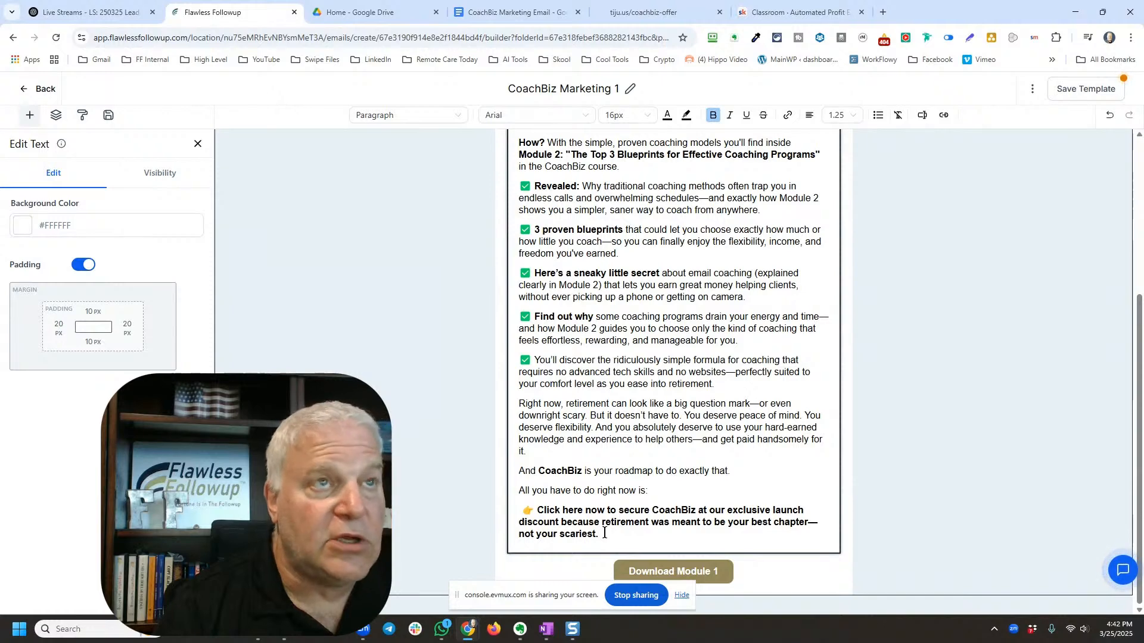
drag(603, 534, 540, 510)
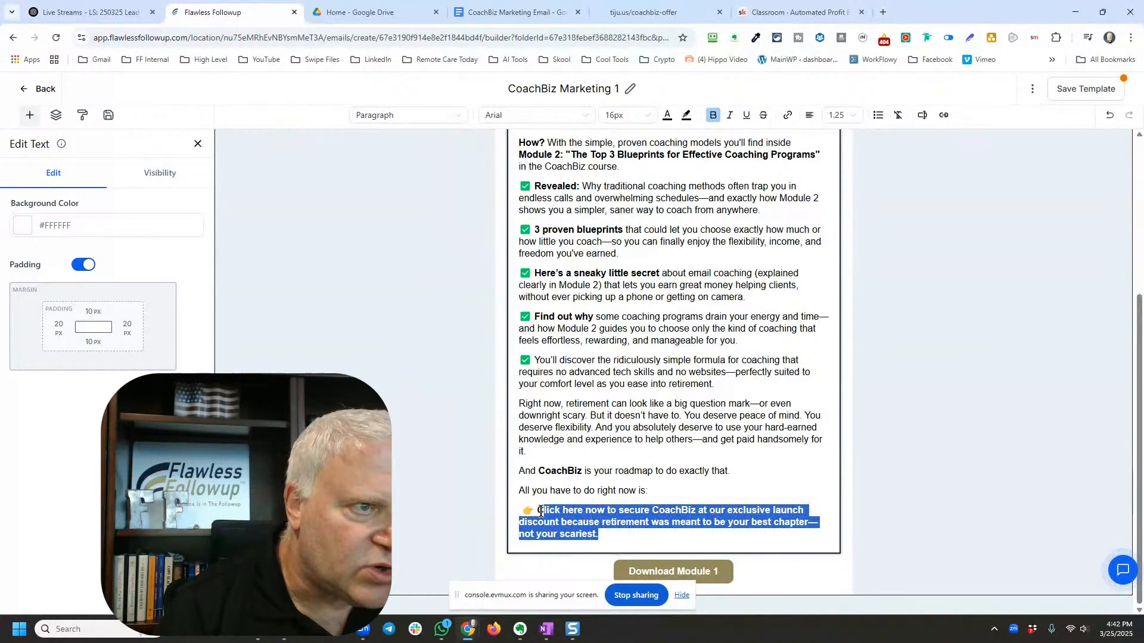
click(789, 115)
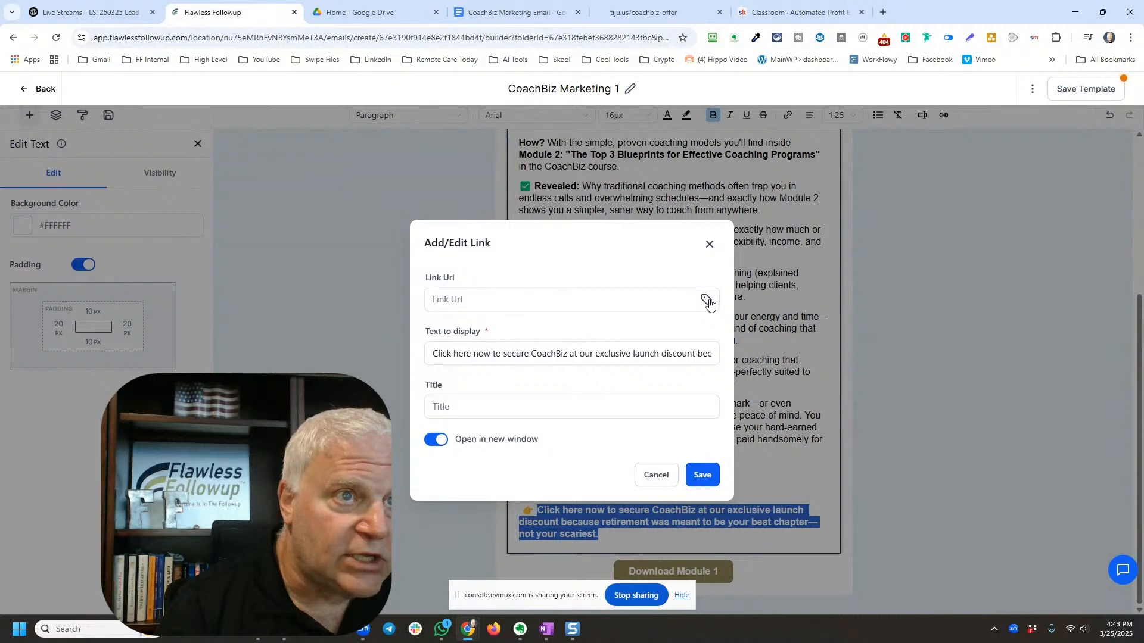
click(462, 302)
text({{trigger_link.wJGDSzjTTsDqfP0IVImZ}})
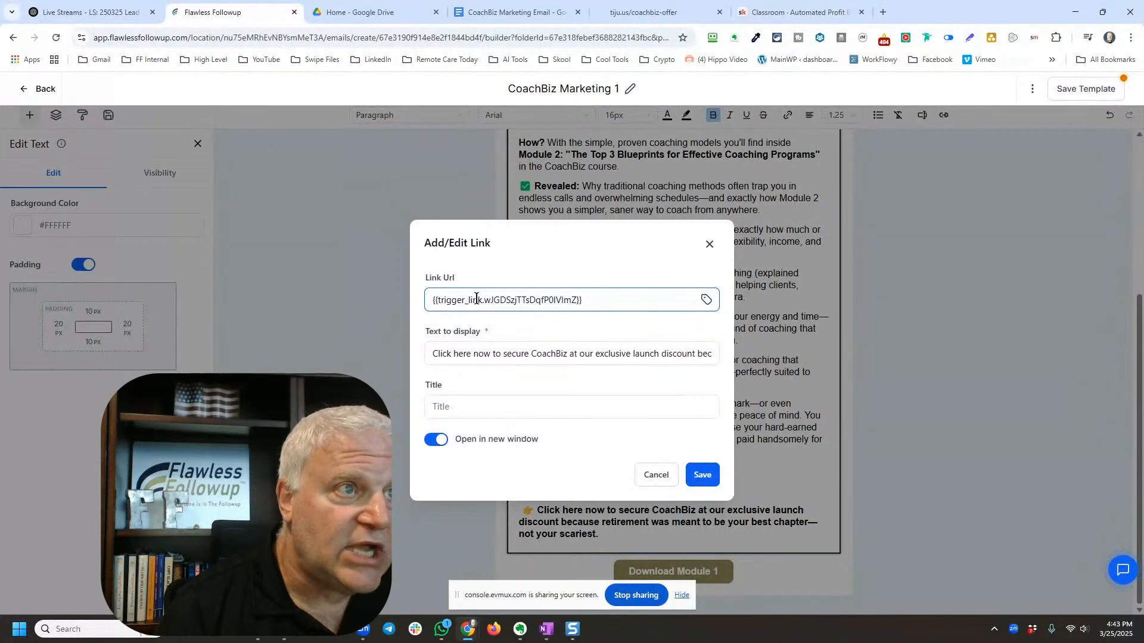
triple_click(476, 299)
right_click(478, 298)
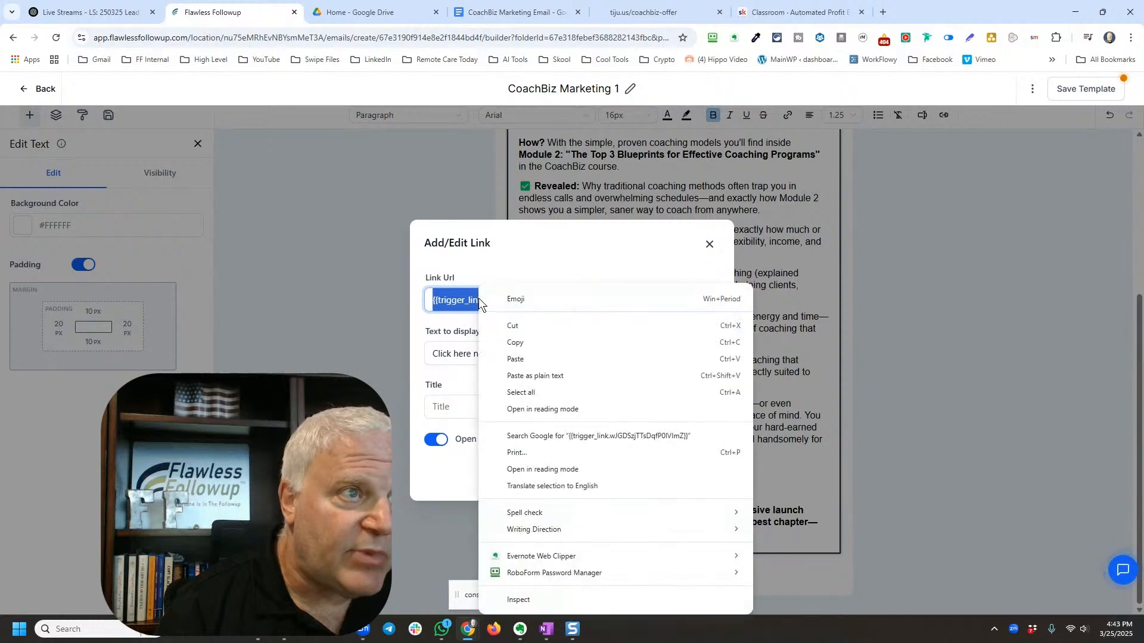
click(532, 344)
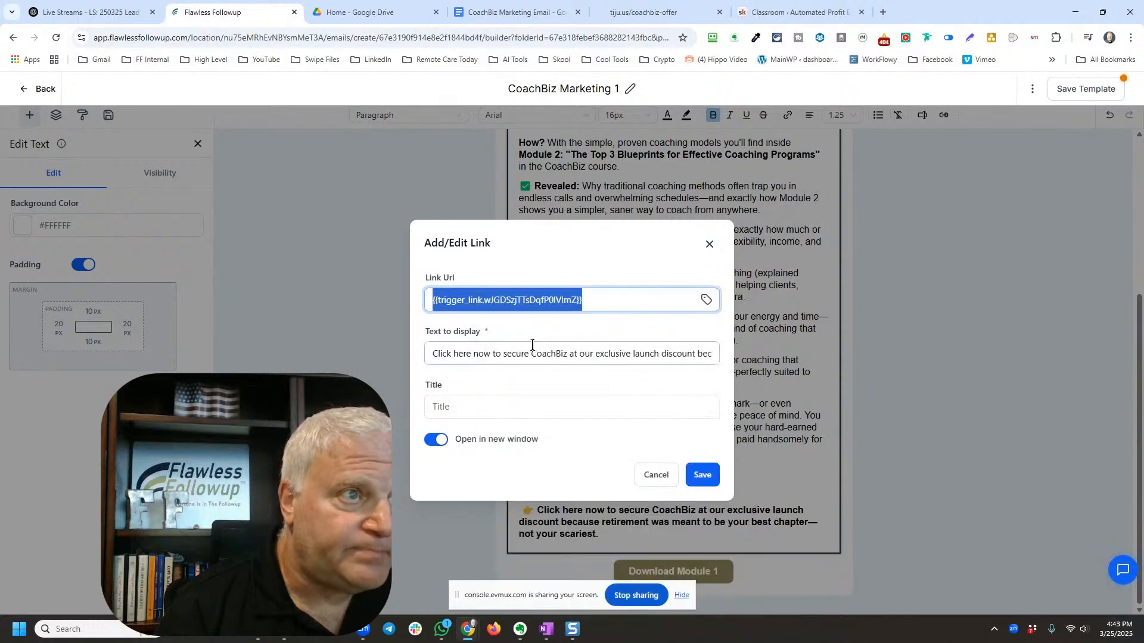
click(703, 475)
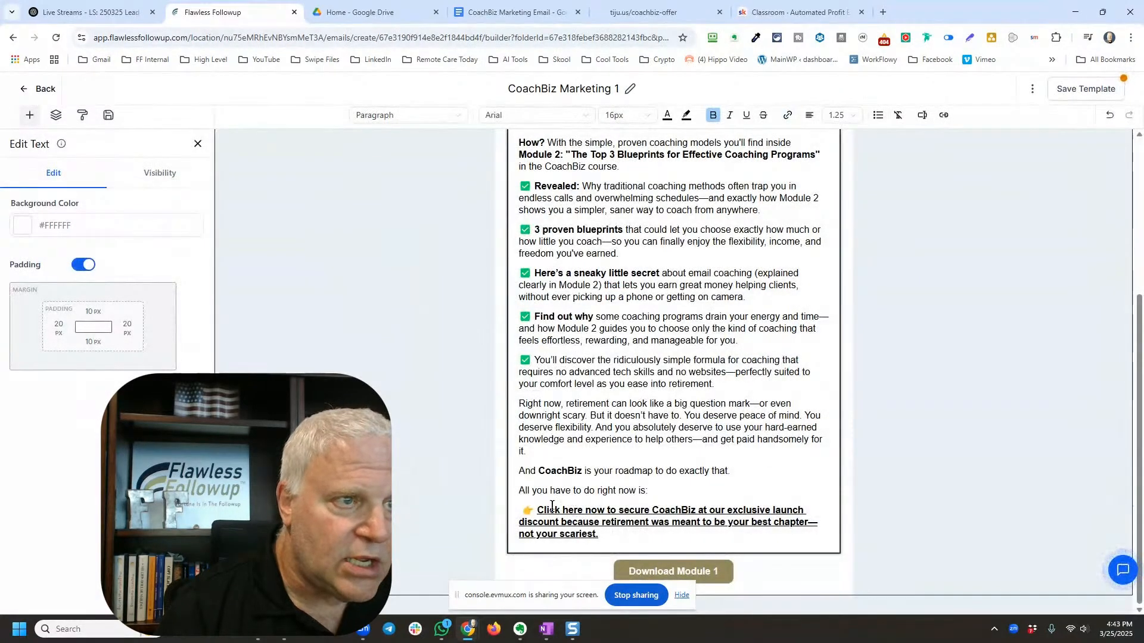
click(603, 537)
click(605, 537)
drag(605, 538, 537, 510)
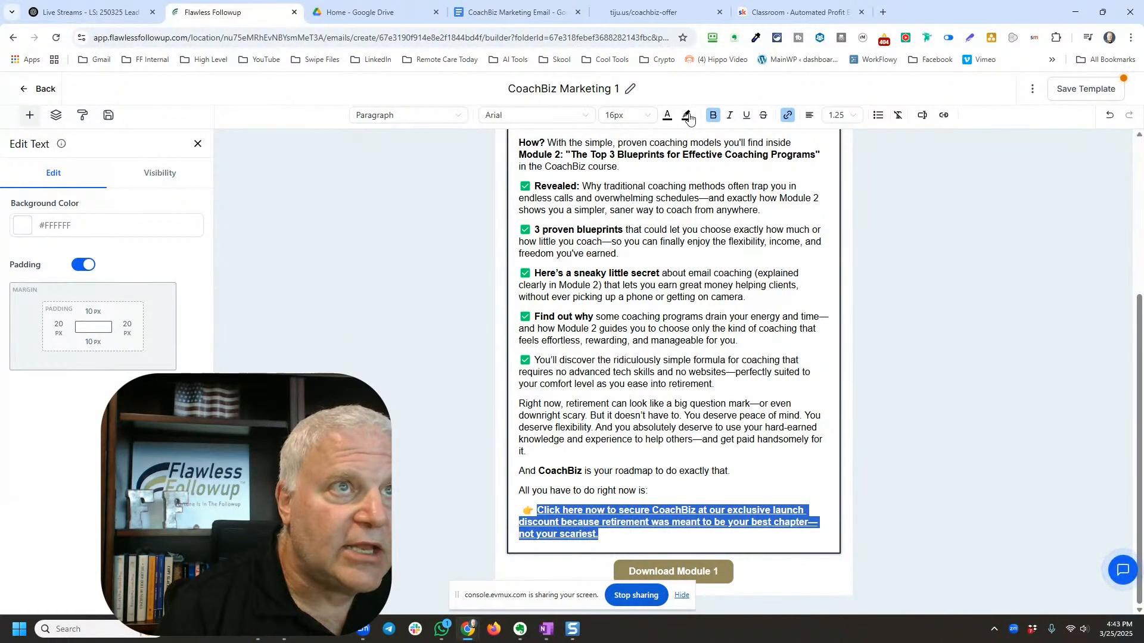
click(667, 118)
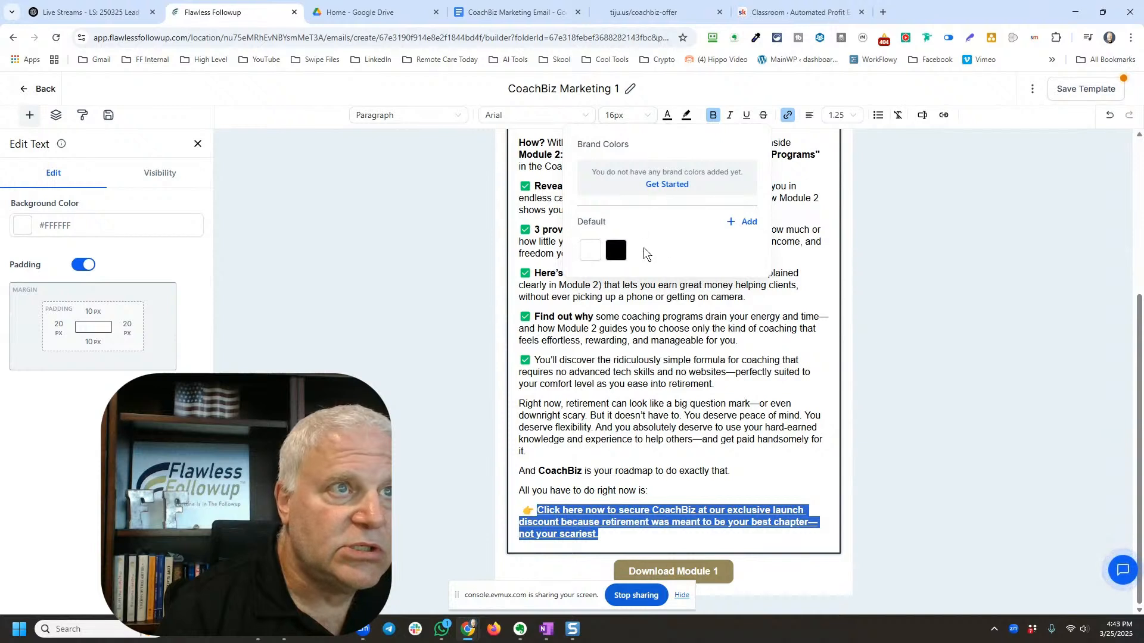
click(743, 223)
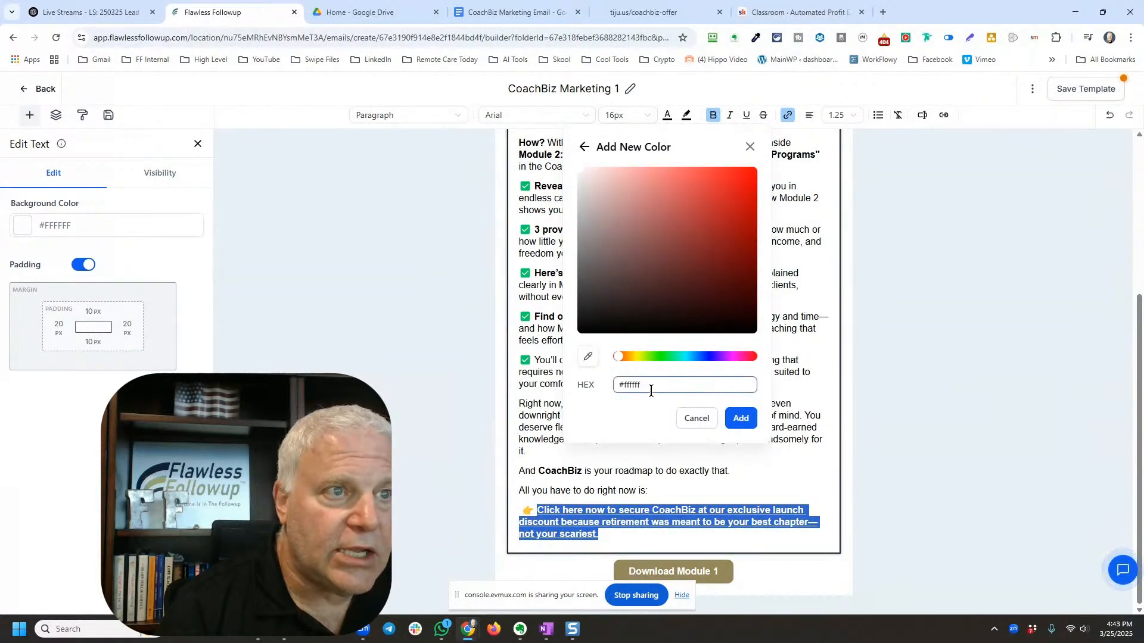
drag(644, 389, 625, 389)
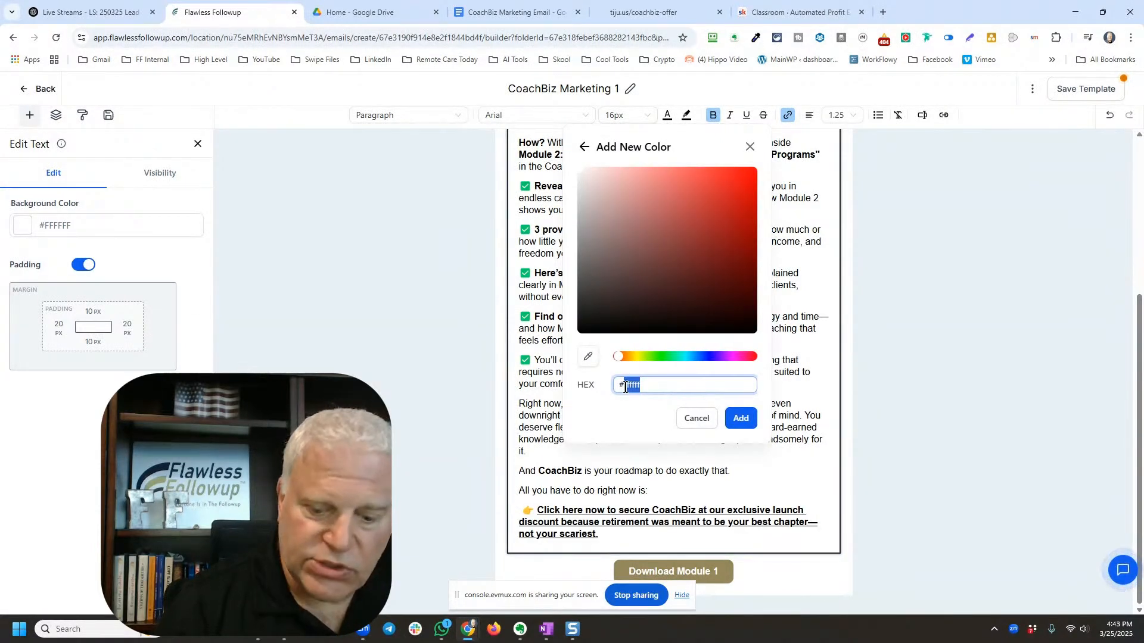
text(0000ff)
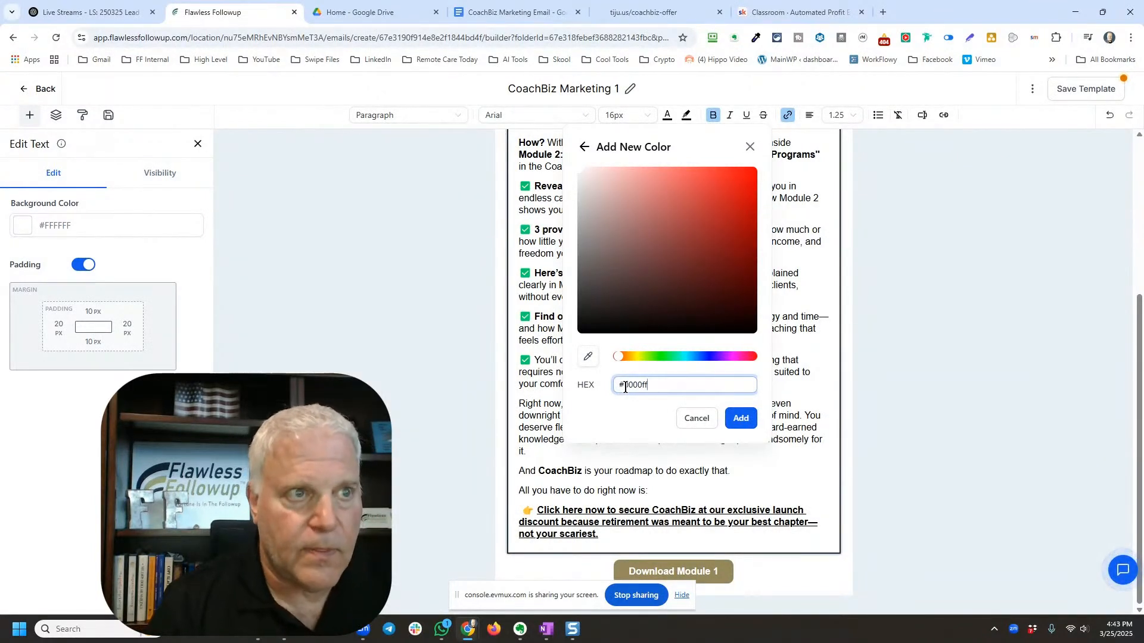
double_click(657, 385)
click(695, 417)
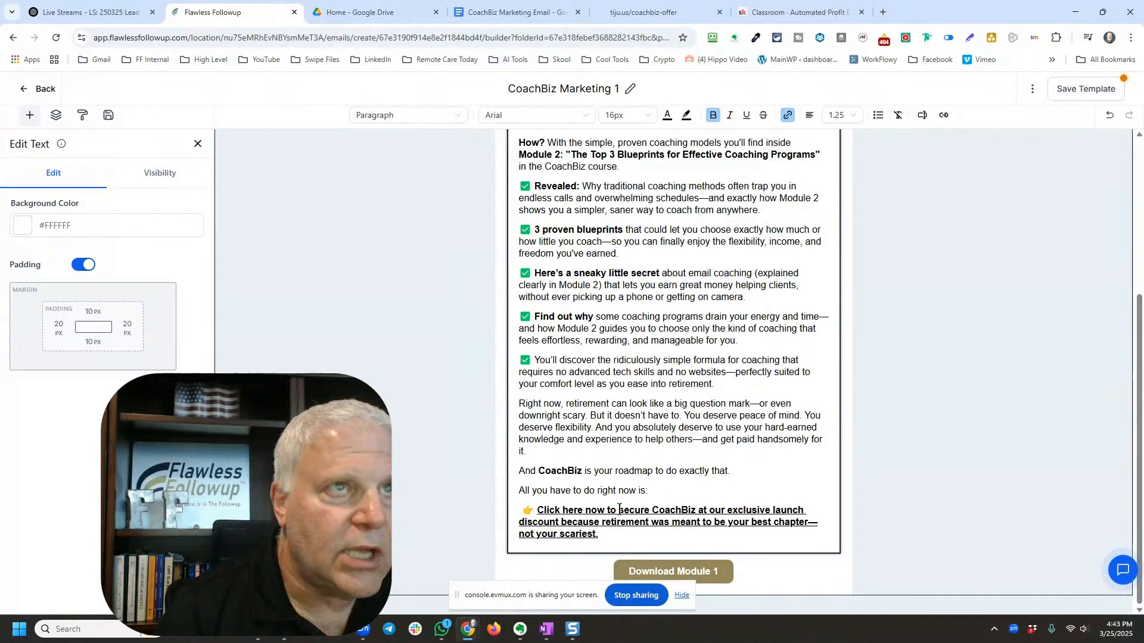
Step: Set the template's link color to #0000ff in the appearance settings
drag(604, 535, 538, 511)
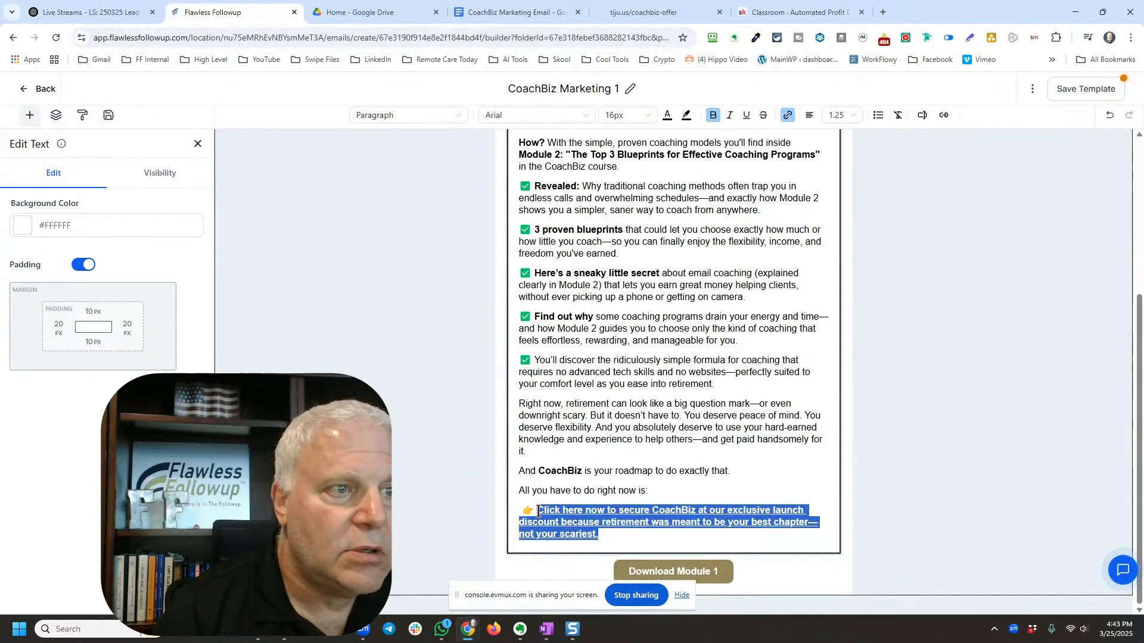
click(81, 118)
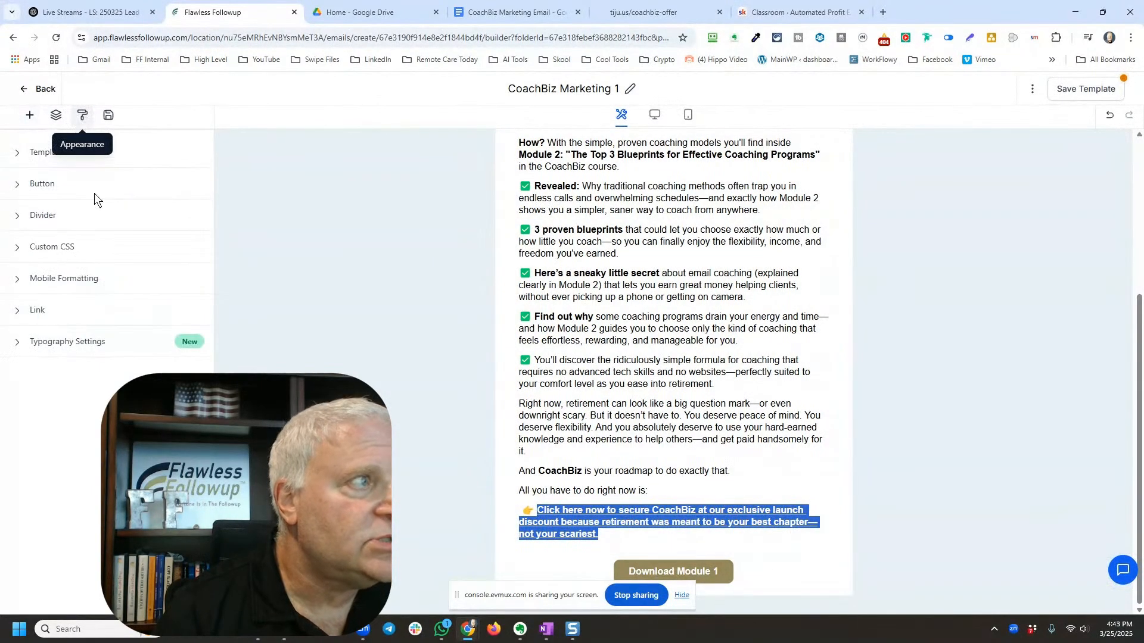
click(42, 312)
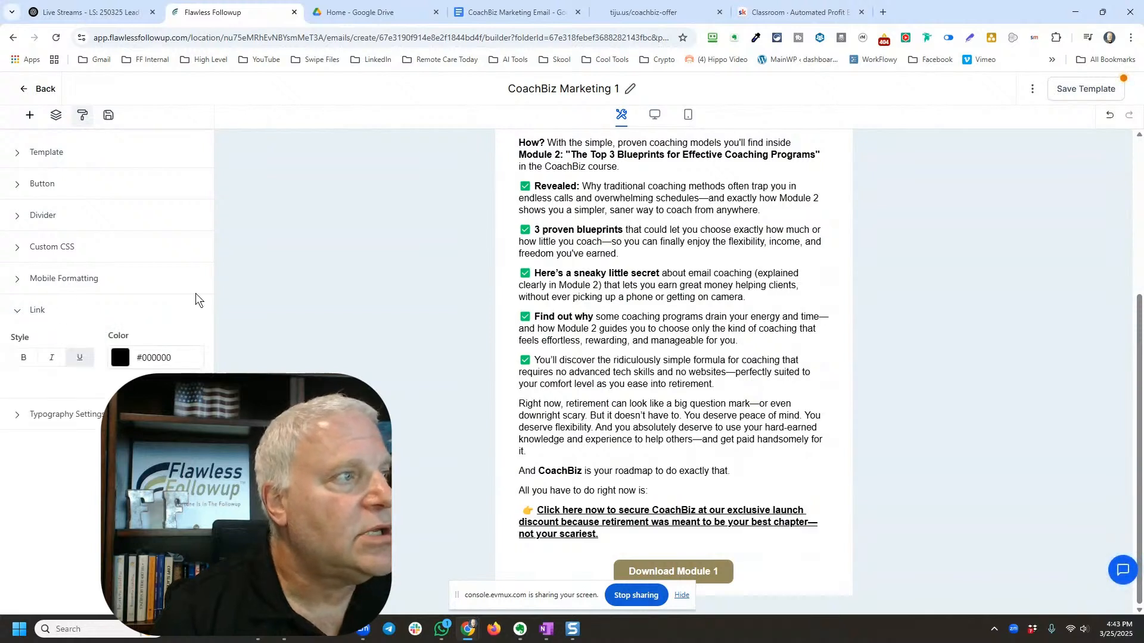
click(119, 357)
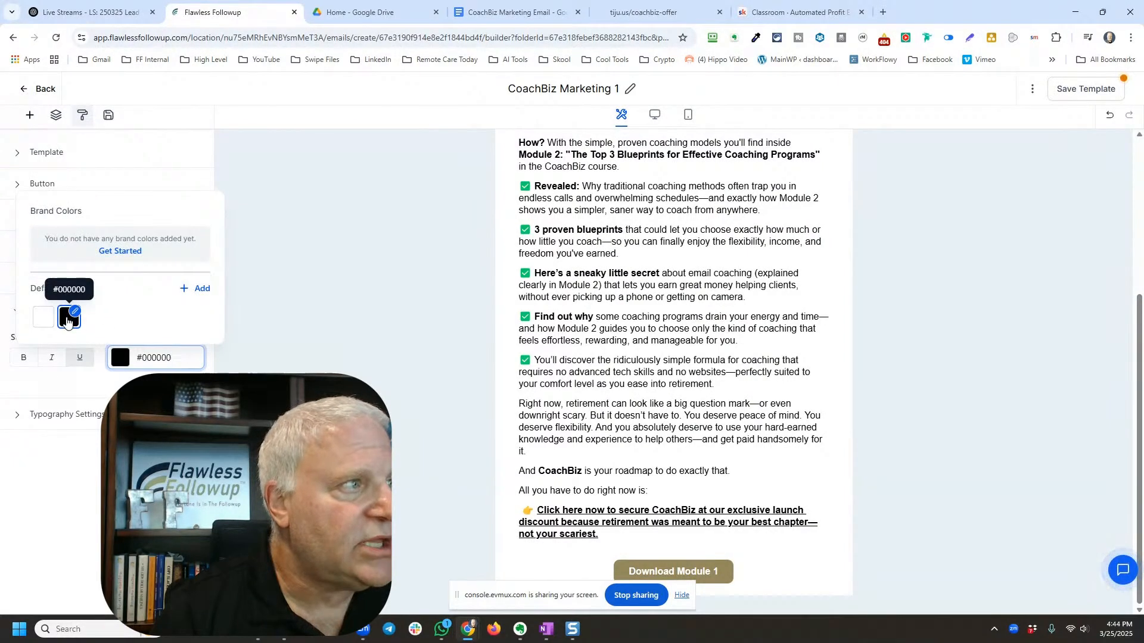
click(66, 317)
click(139, 355)
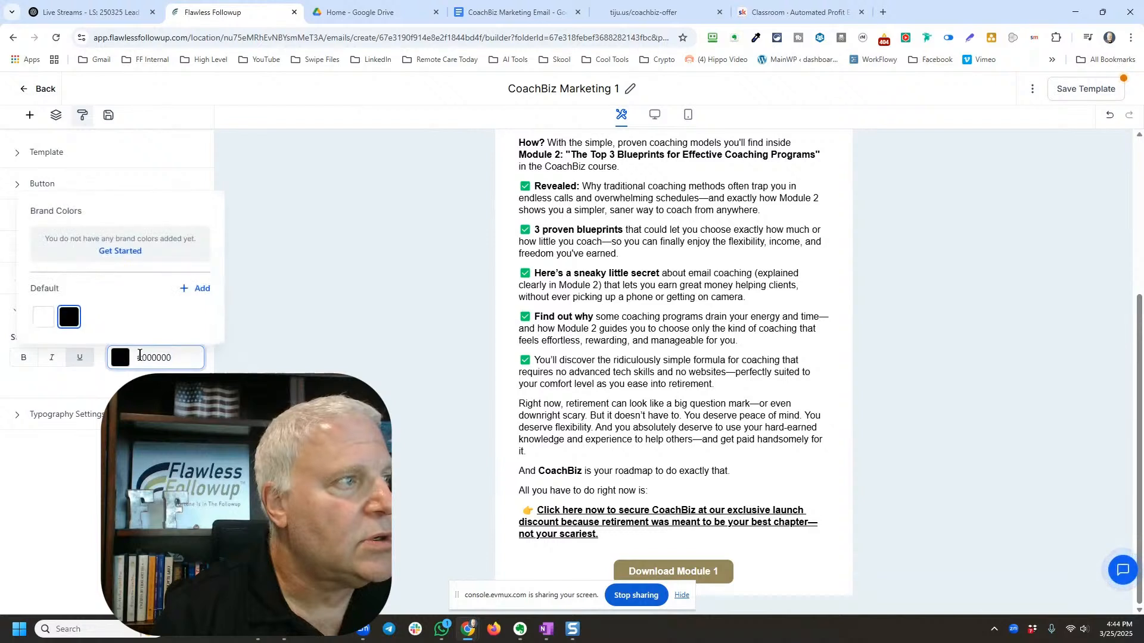
click(181, 360)
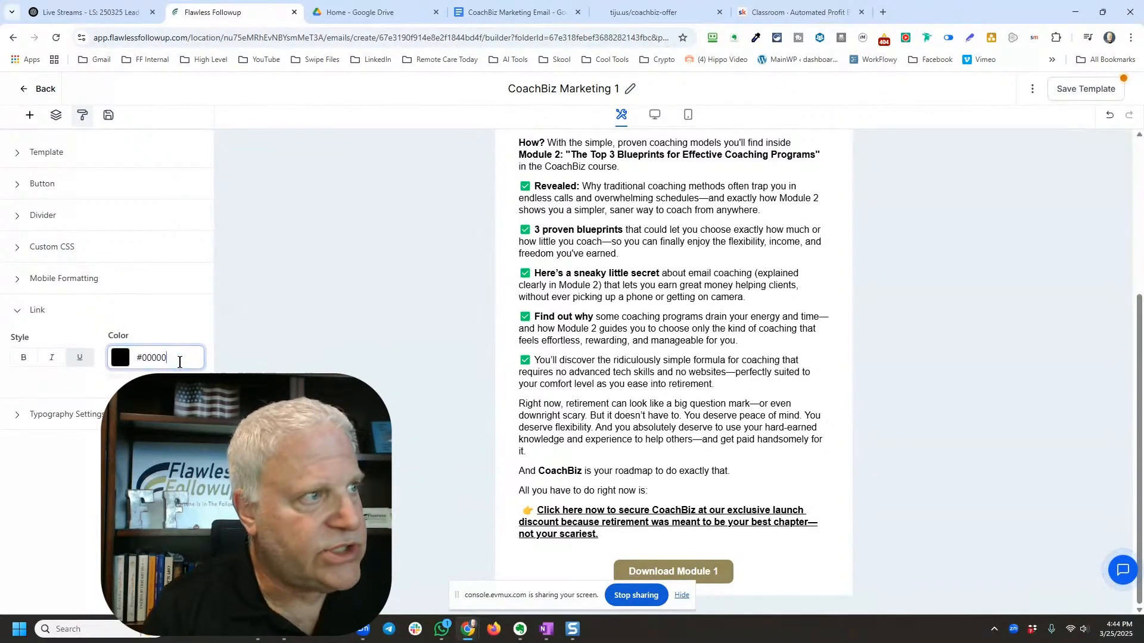
key(BackSpace)
text(ff)
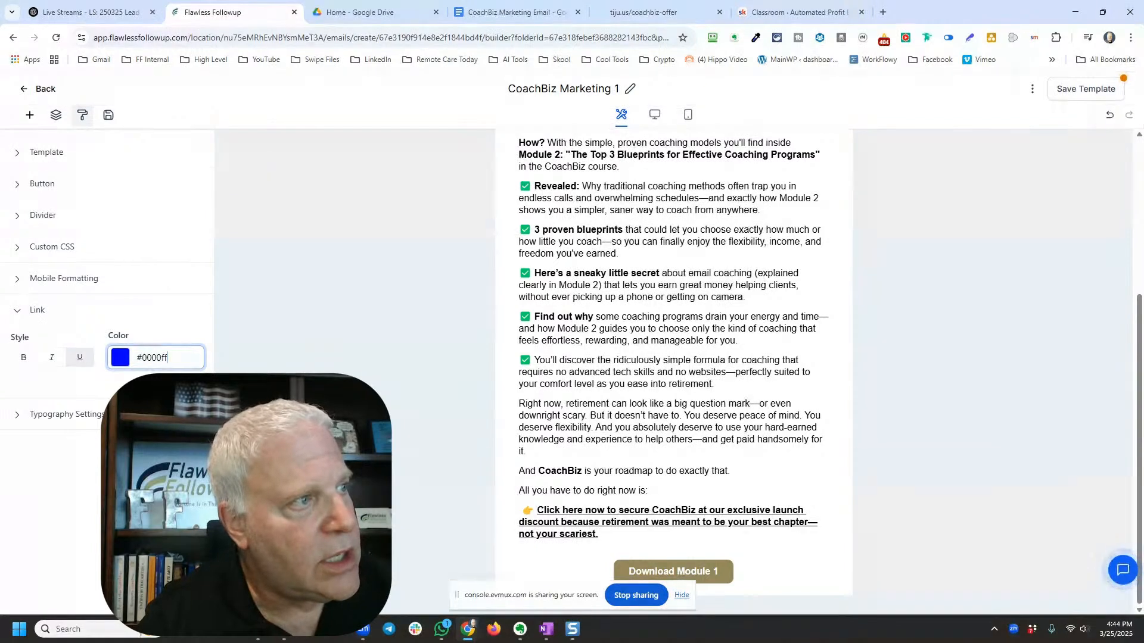
click(161, 293)
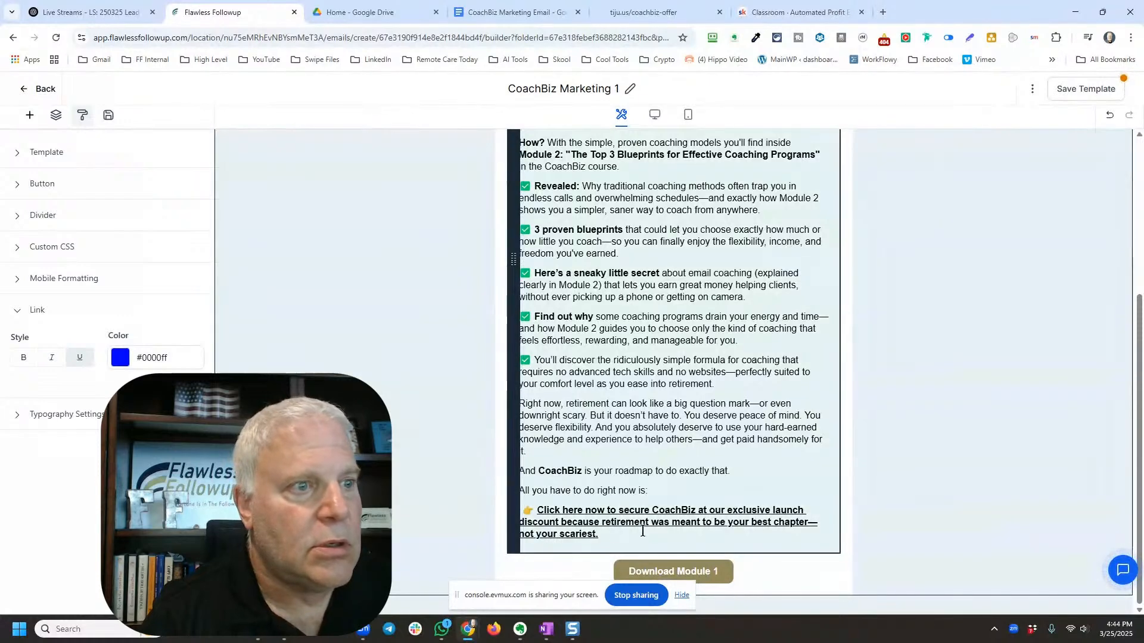
Step: Select the linked "Click here now to secure CoachBiz" sentence, without its emoji, and start adding a new text color for it
click(642, 531)
click(596, 535)
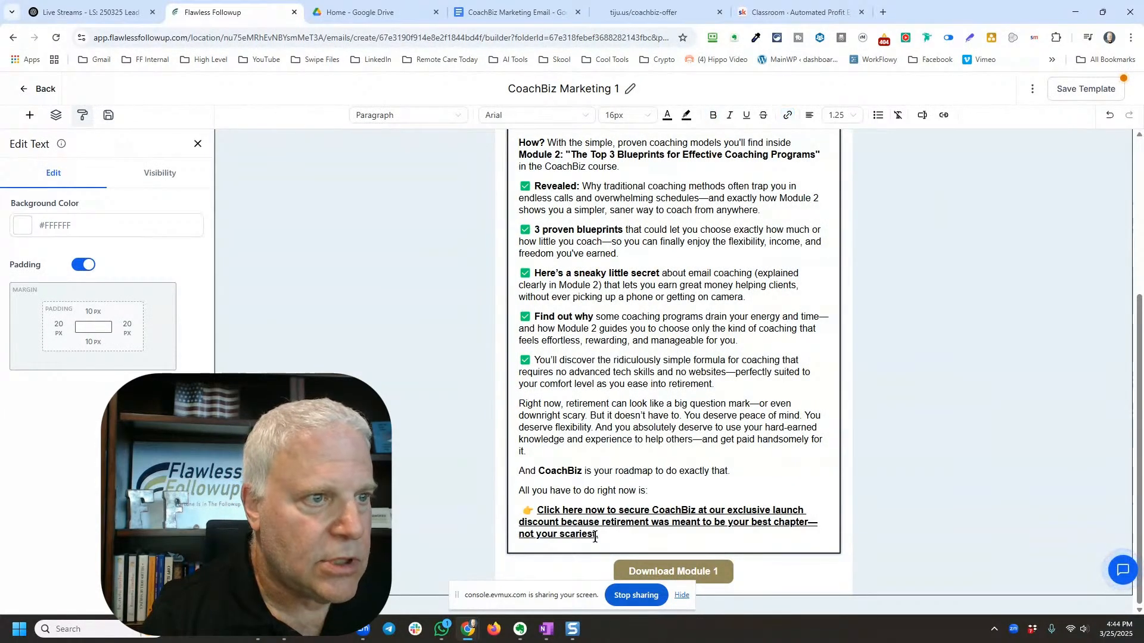
drag(594, 537, 542, 513)
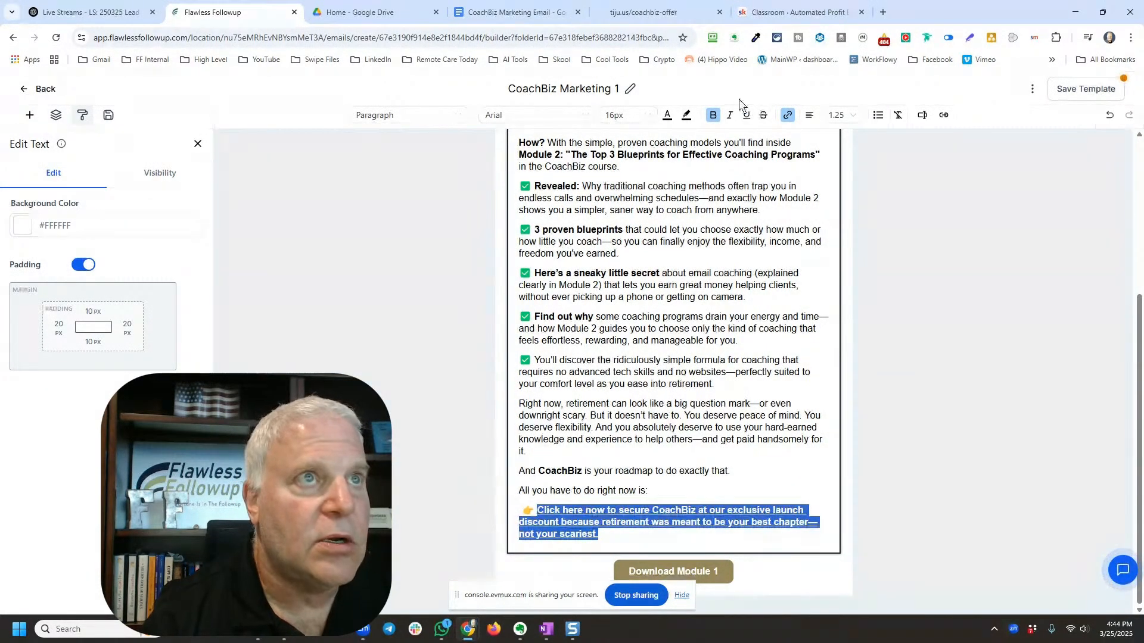
click(666, 115)
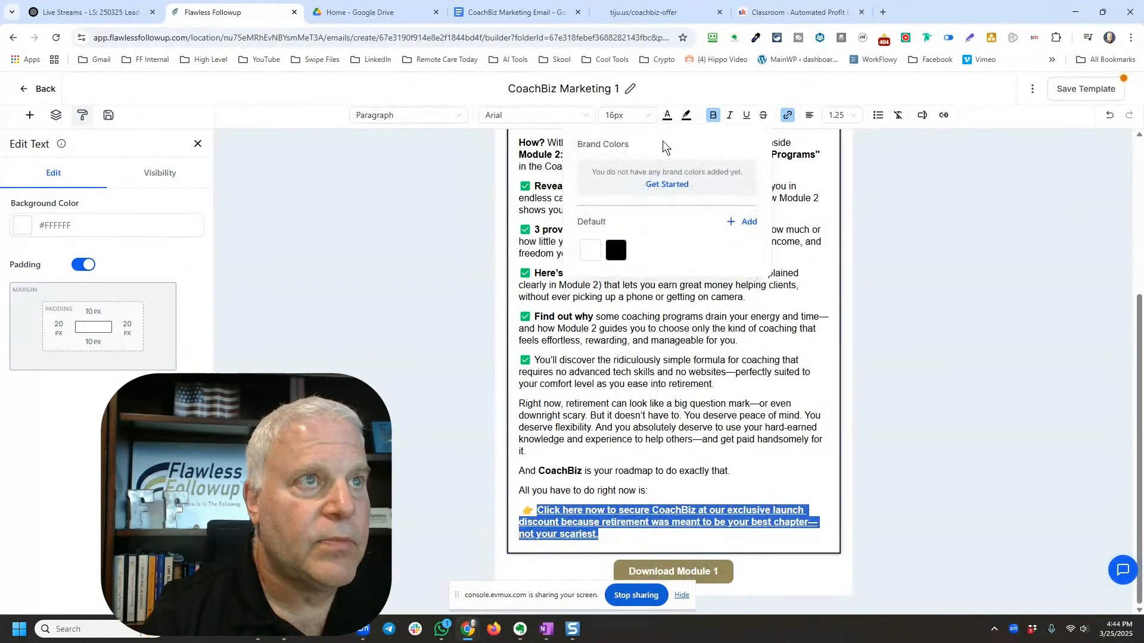
click(748, 230)
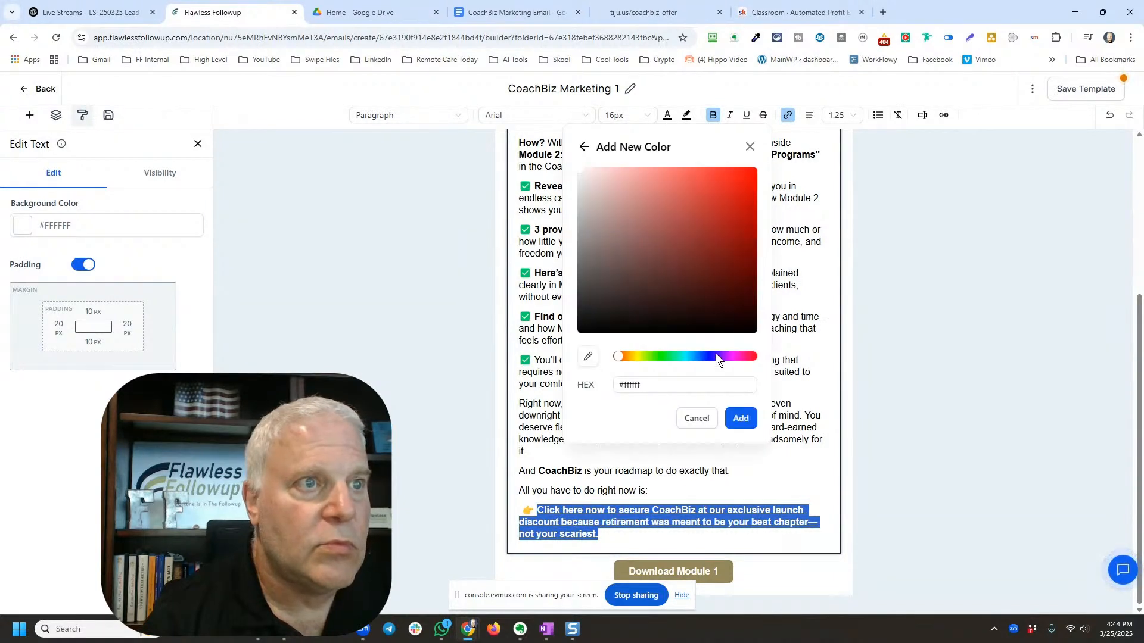
Step: Try to define the new text color as #0000ff by its hex value
click(653, 387)
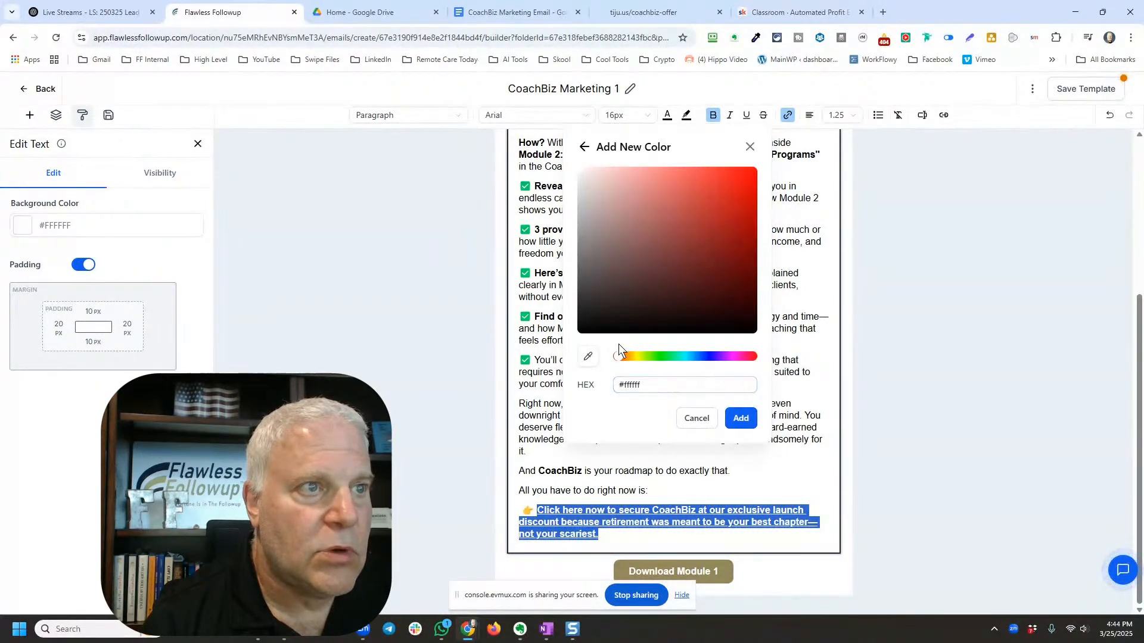
drag(600, 311, 566, 334)
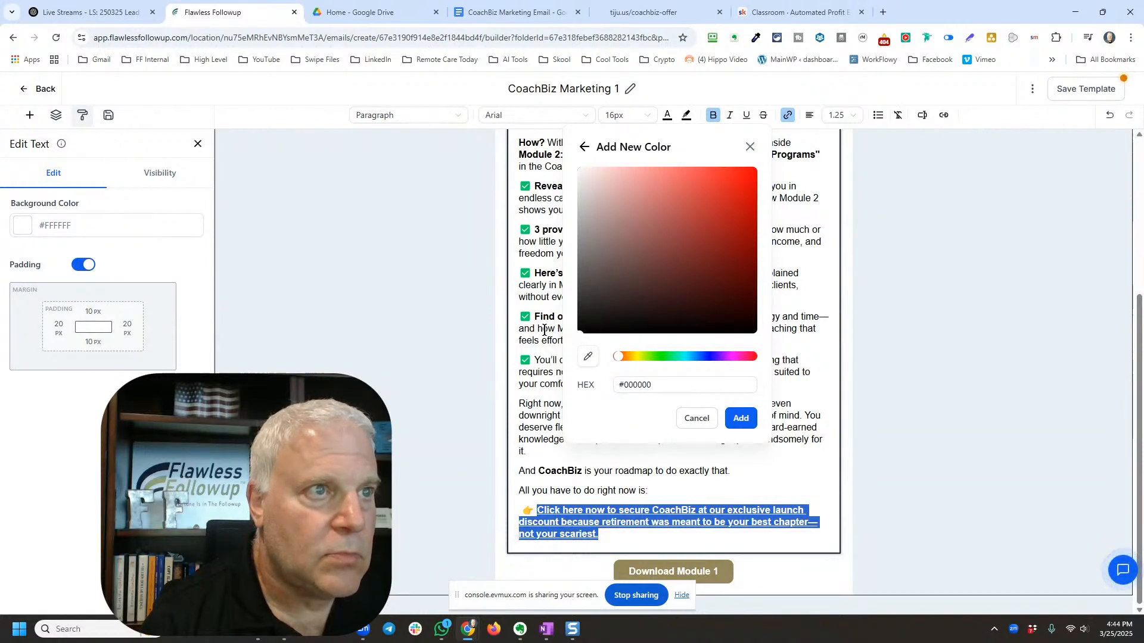
click(683, 390)
key(BackSpace)
key(BackSpace)
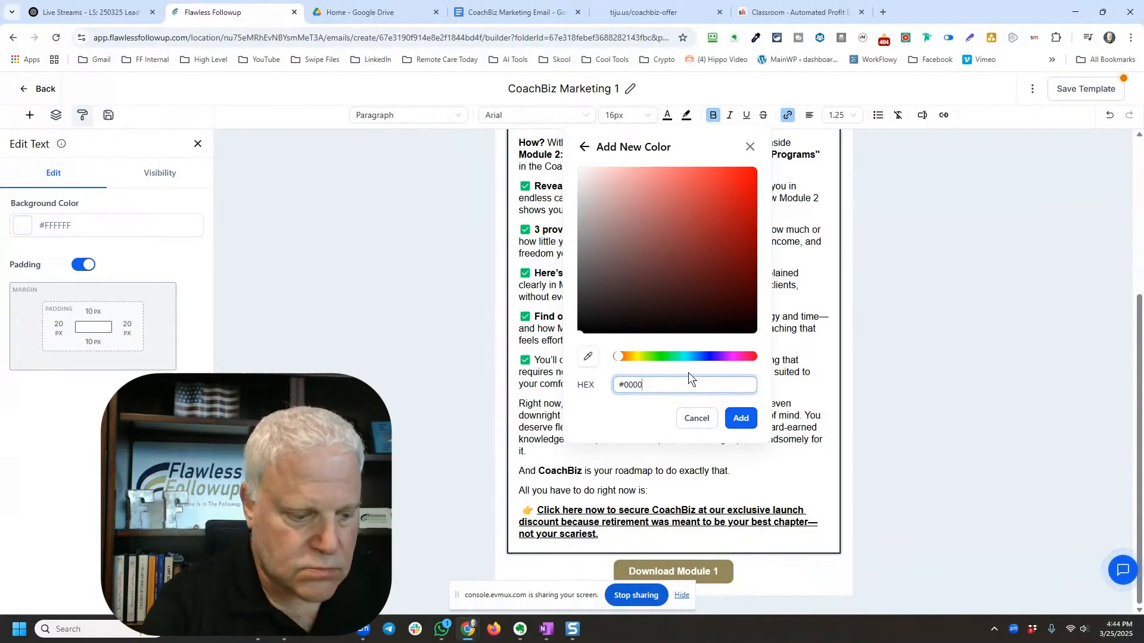
text(ff)
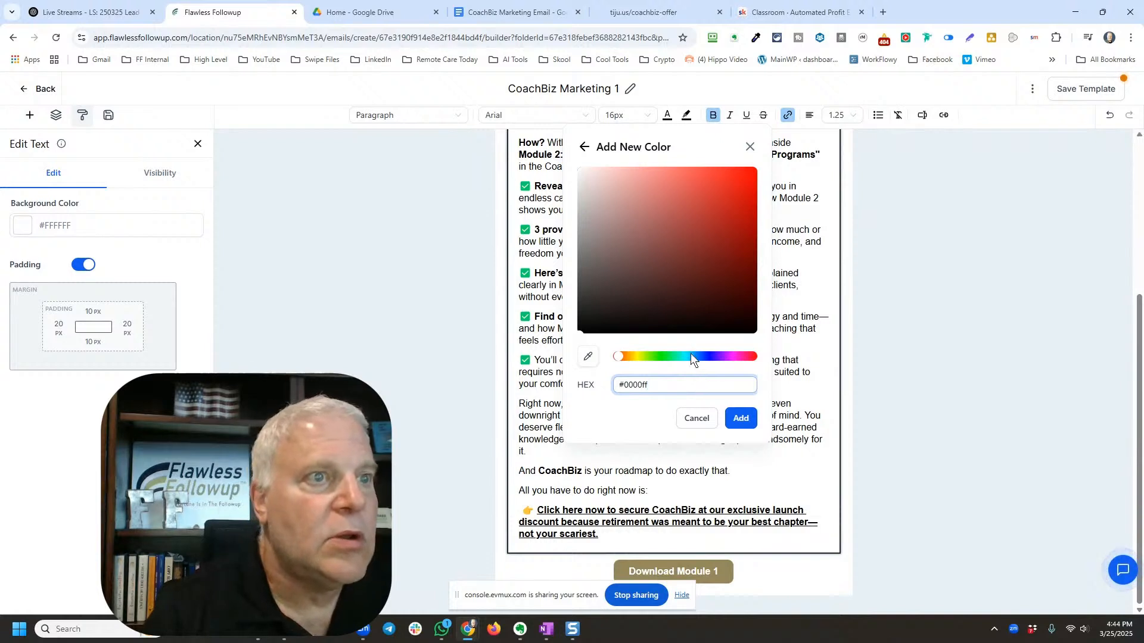
click(707, 358)
click(667, 323)
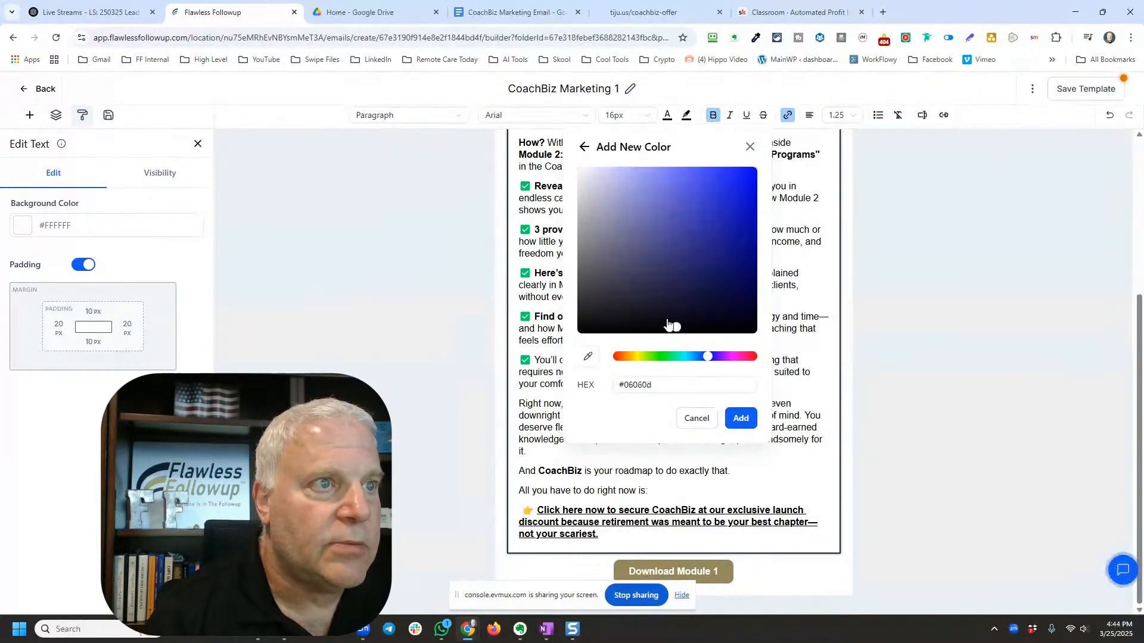
double_click(639, 386)
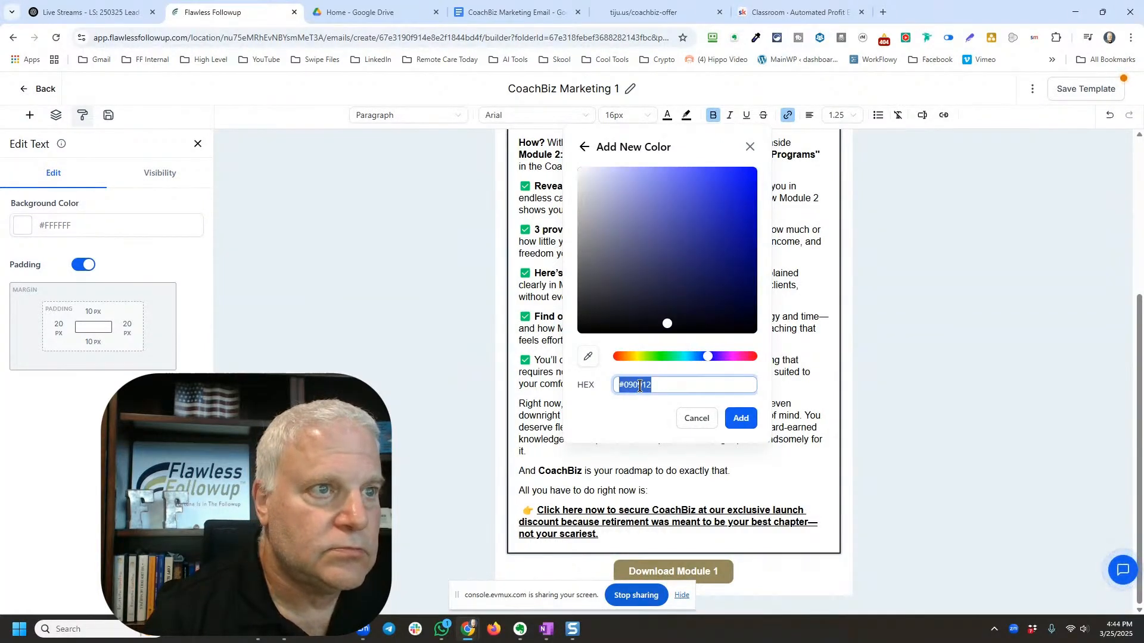
text(0000FF)
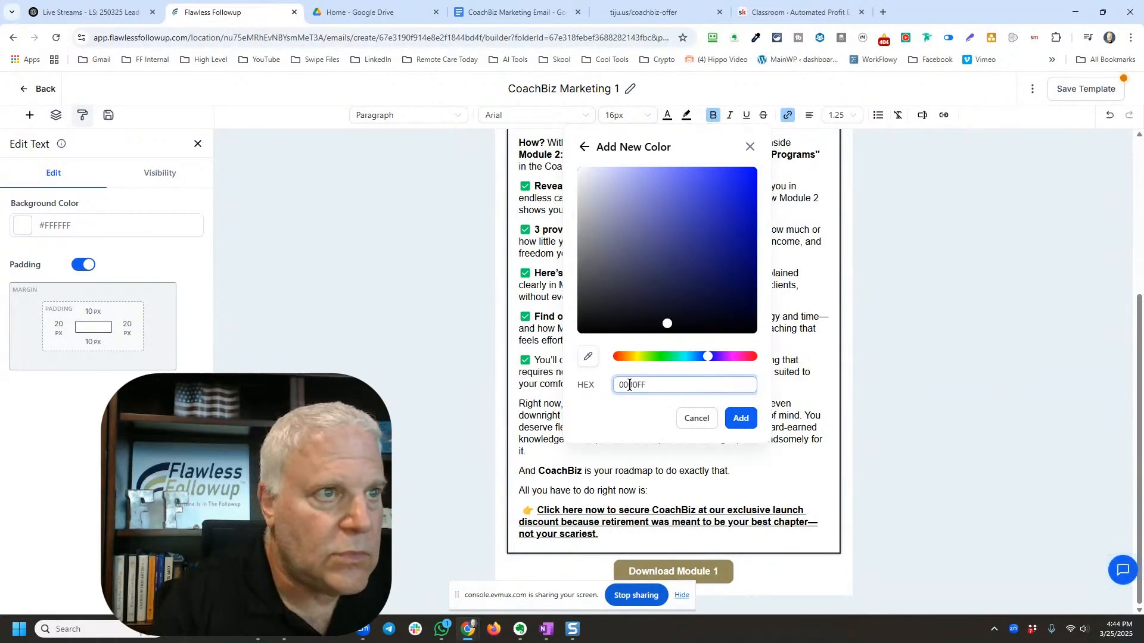
Step: Sample the blue of the Padding toggle, #155eef, and add it as the linked sentence's text color
click(588, 358)
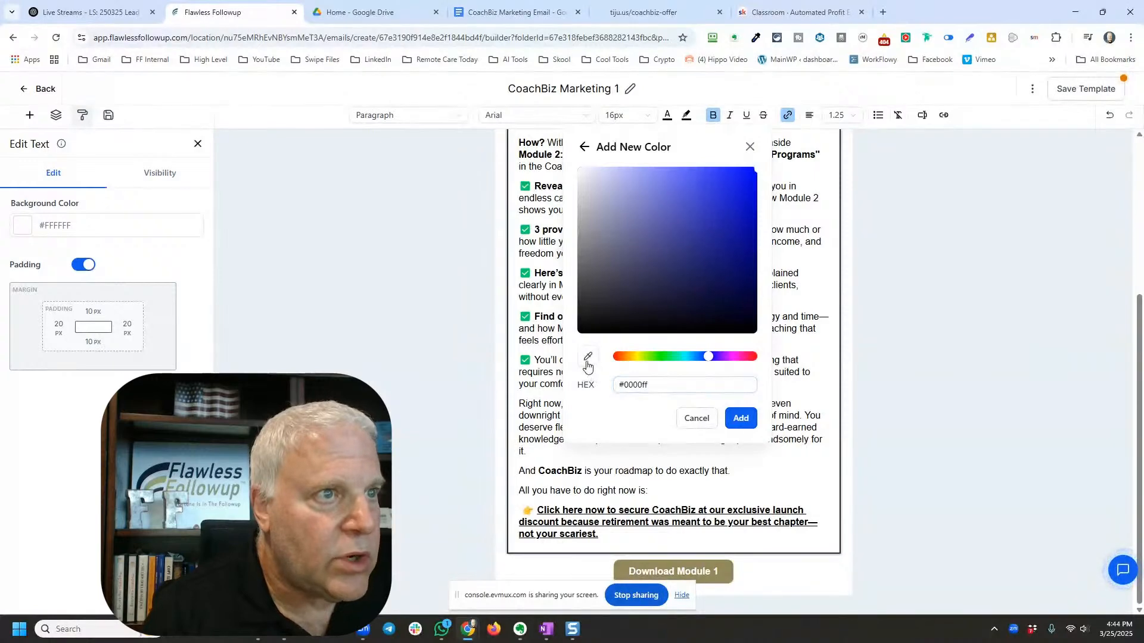
click(79, 269)
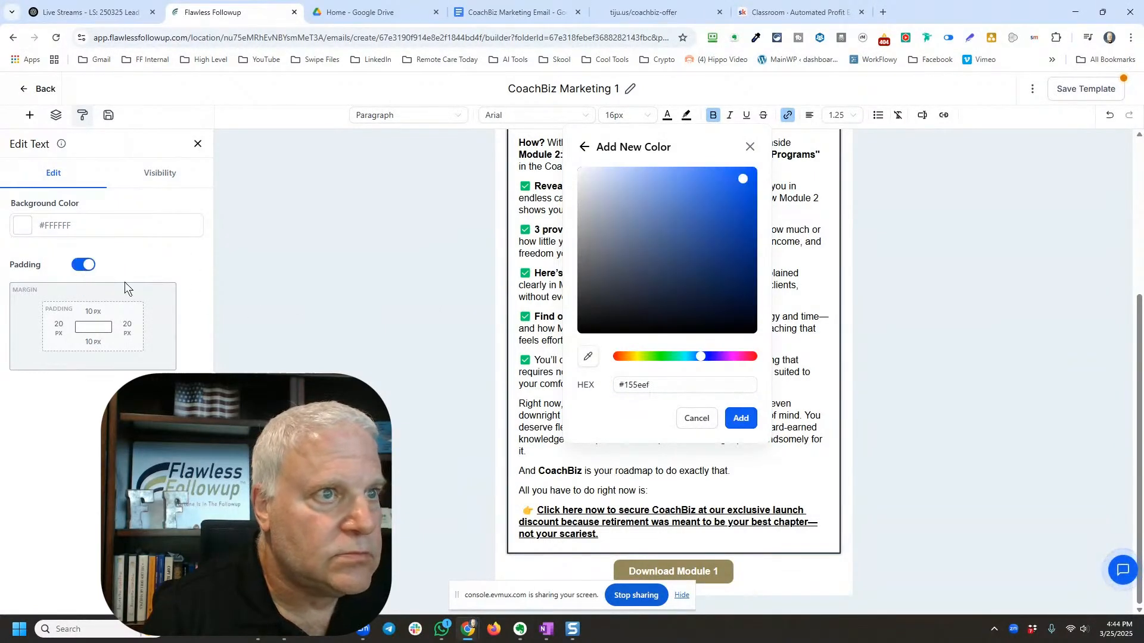
click(754, 419)
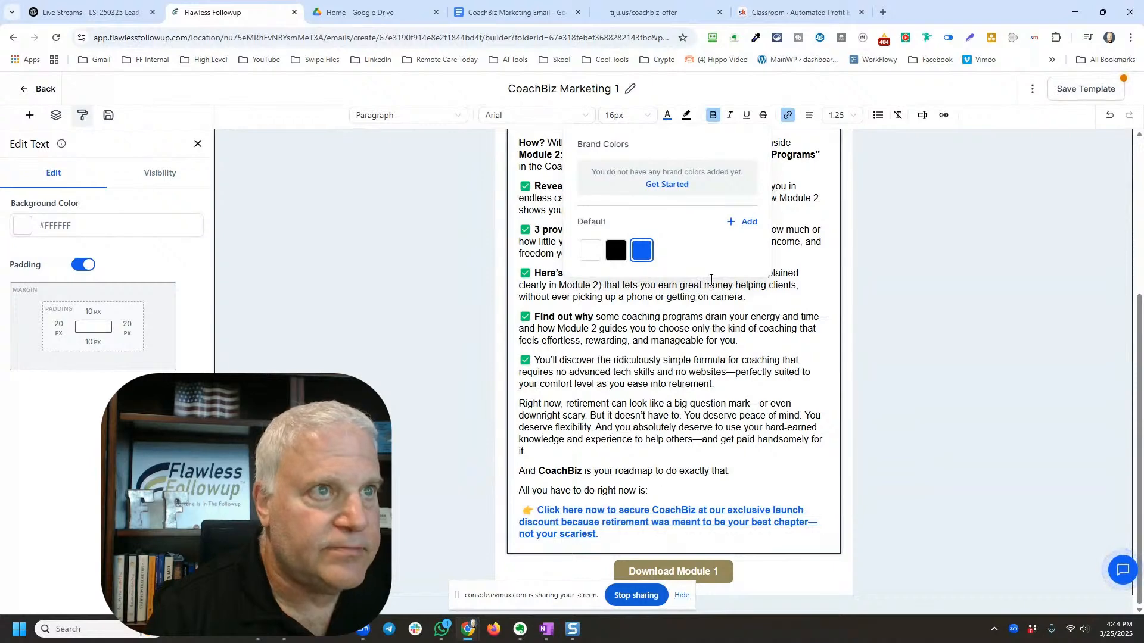
click(698, 541)
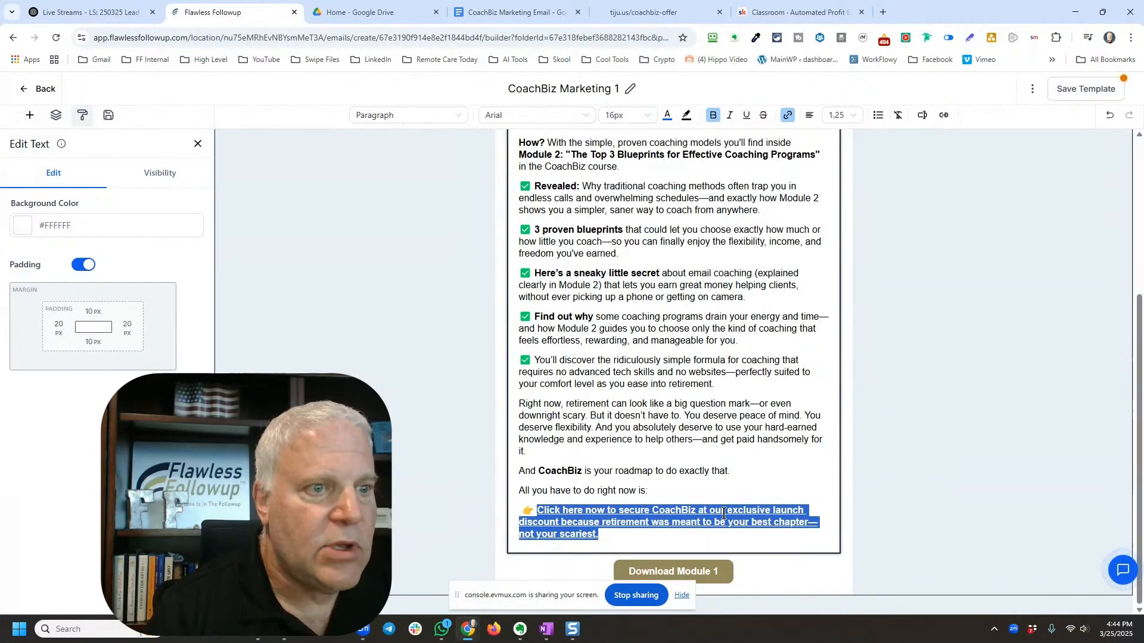
Step: Replace the "Download Module 1" button's link URL with the "Get CoachBiz" trigger link
click(699, 581)
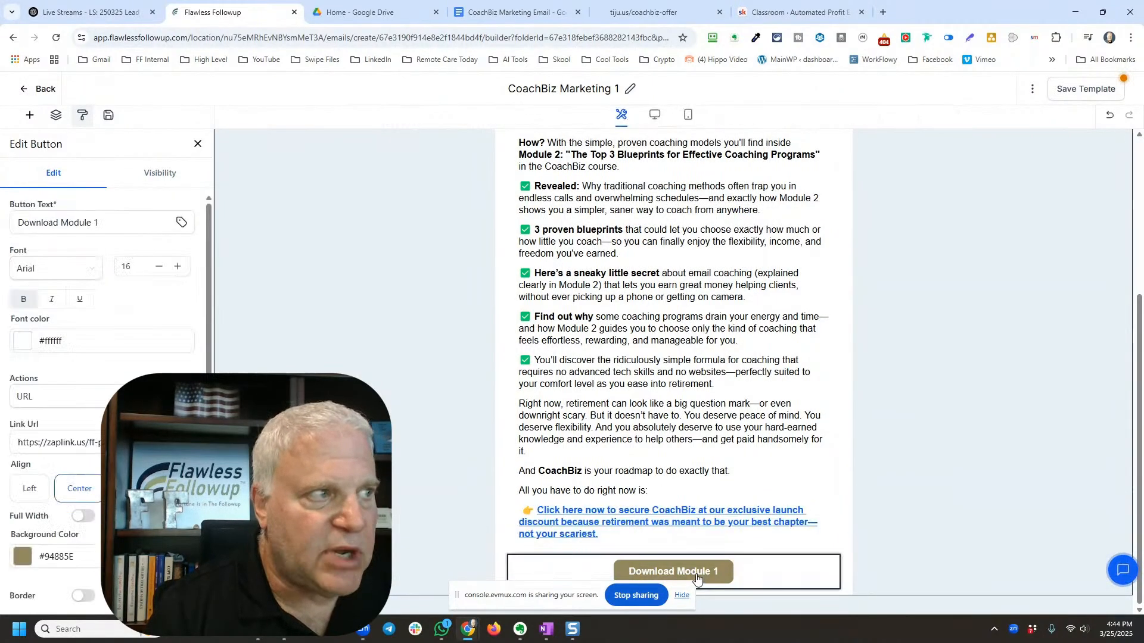
click(43, 442)
key(ctrl+a)
key(BackSpace)
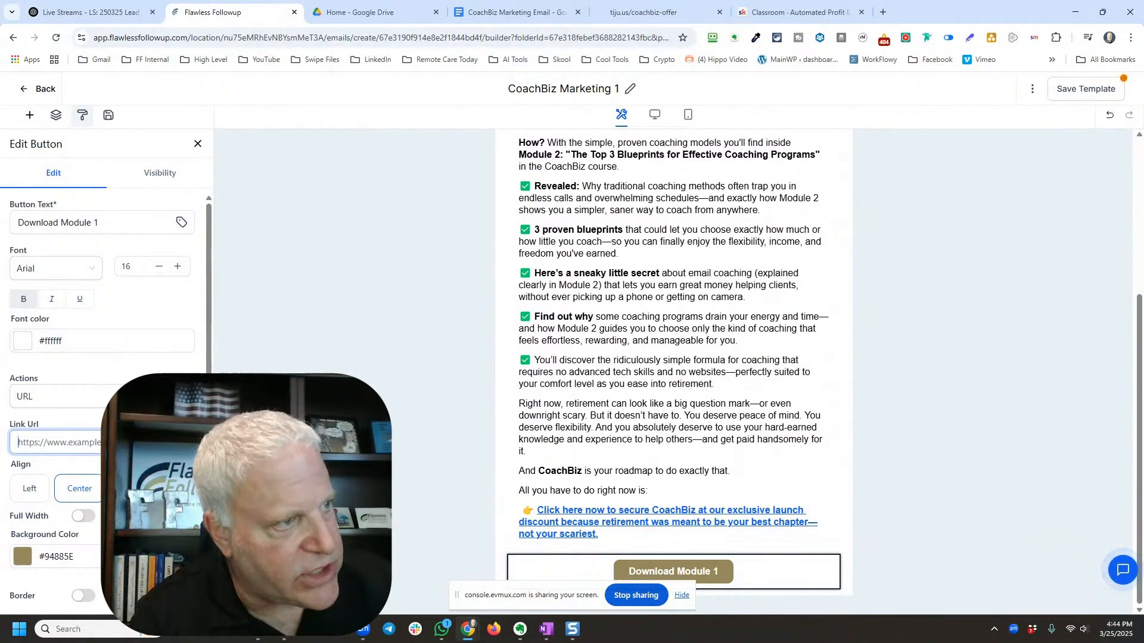
click(182, 442)
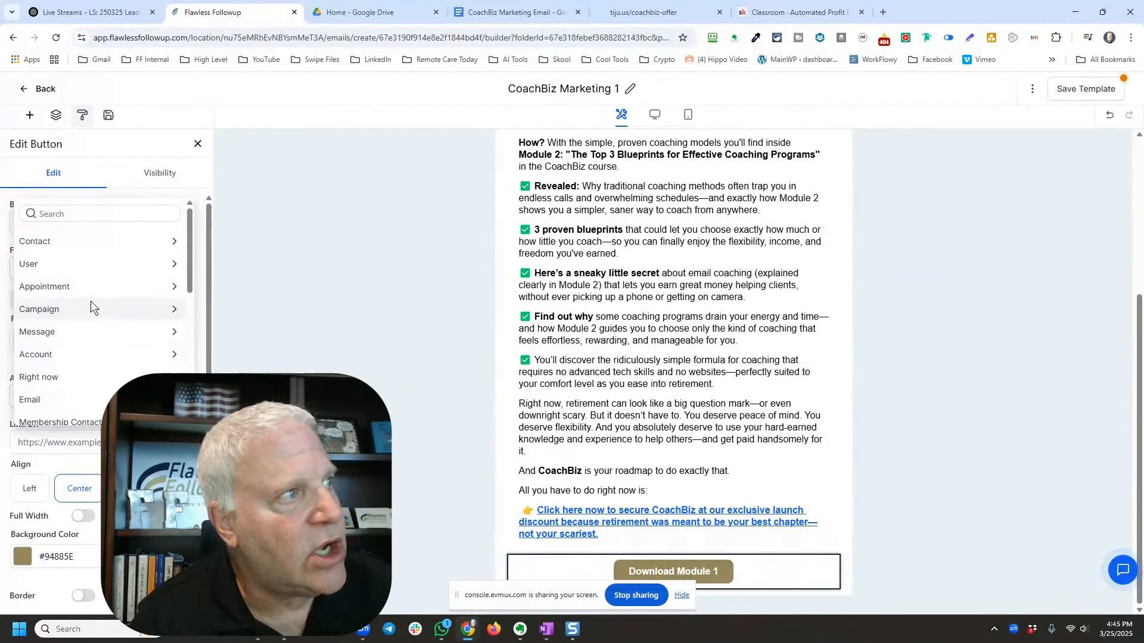
scroll(90, 309, down, 3)
scroll(89, 334, down, 4)
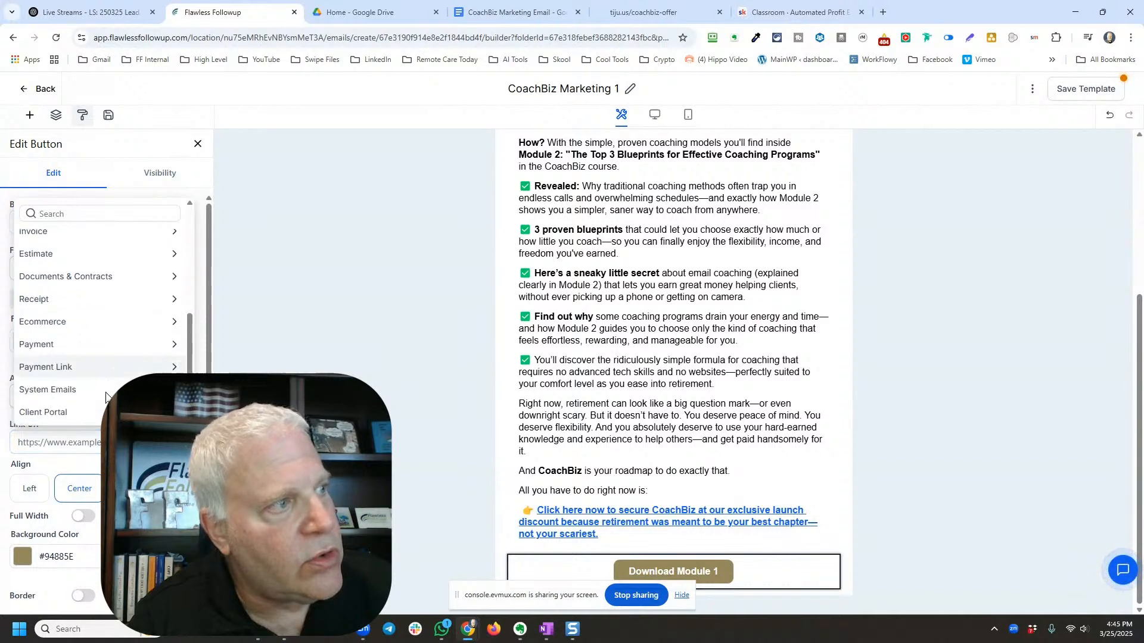
click(87, 409)
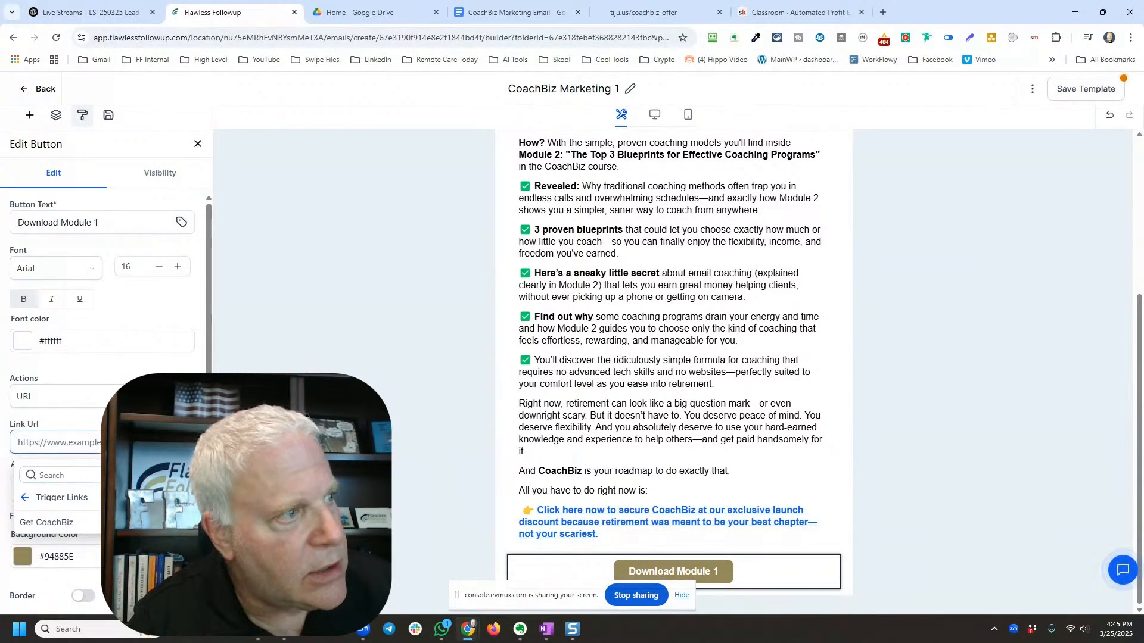
click(80, 521)
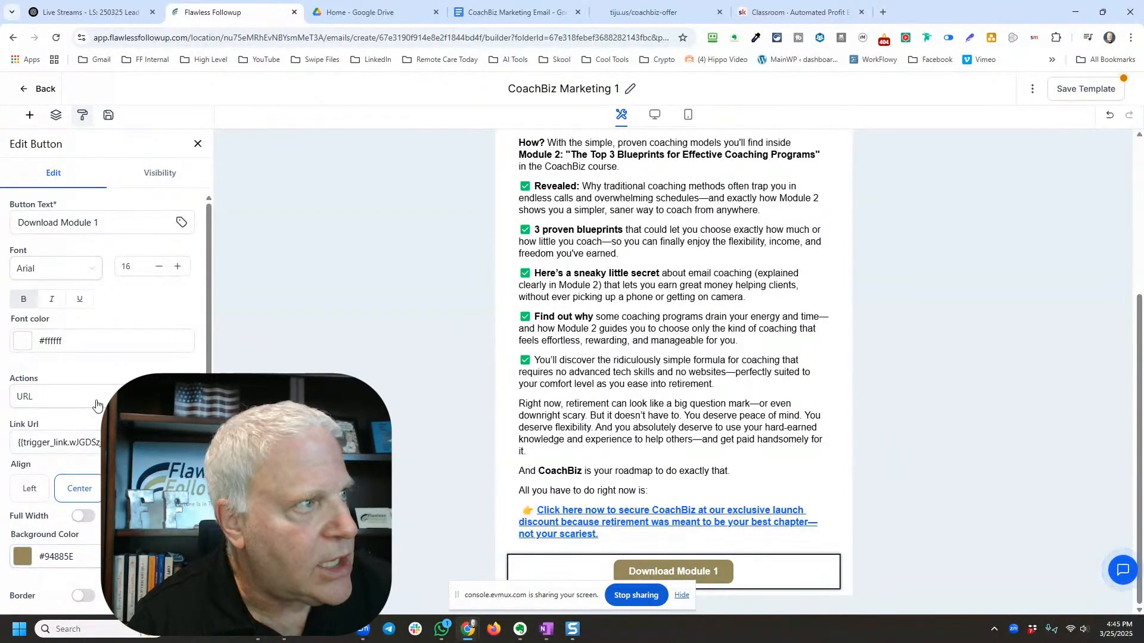
Step: Change the button text to "Get CoachBiz Today!"
triple_click(82, 224)
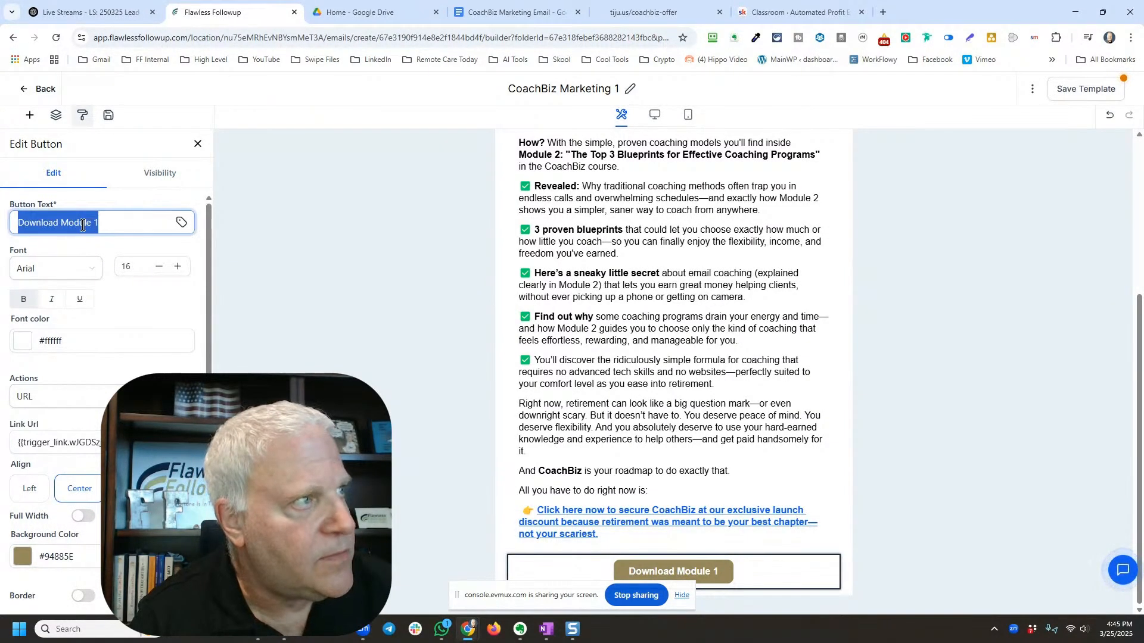
text(Get C)
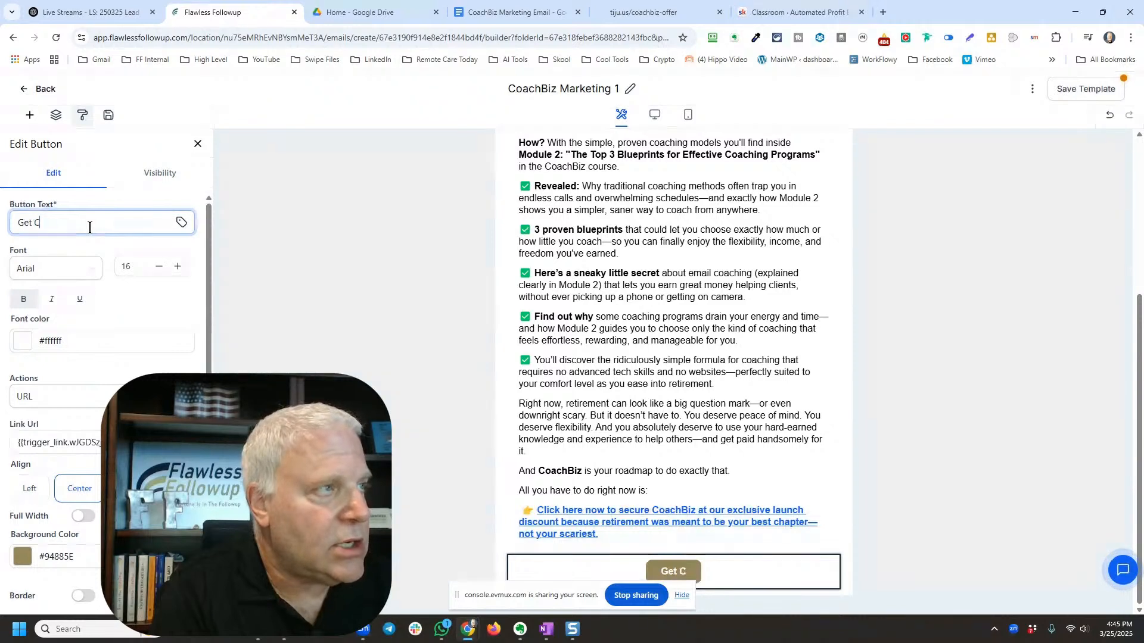
text(oachBiz Toda)
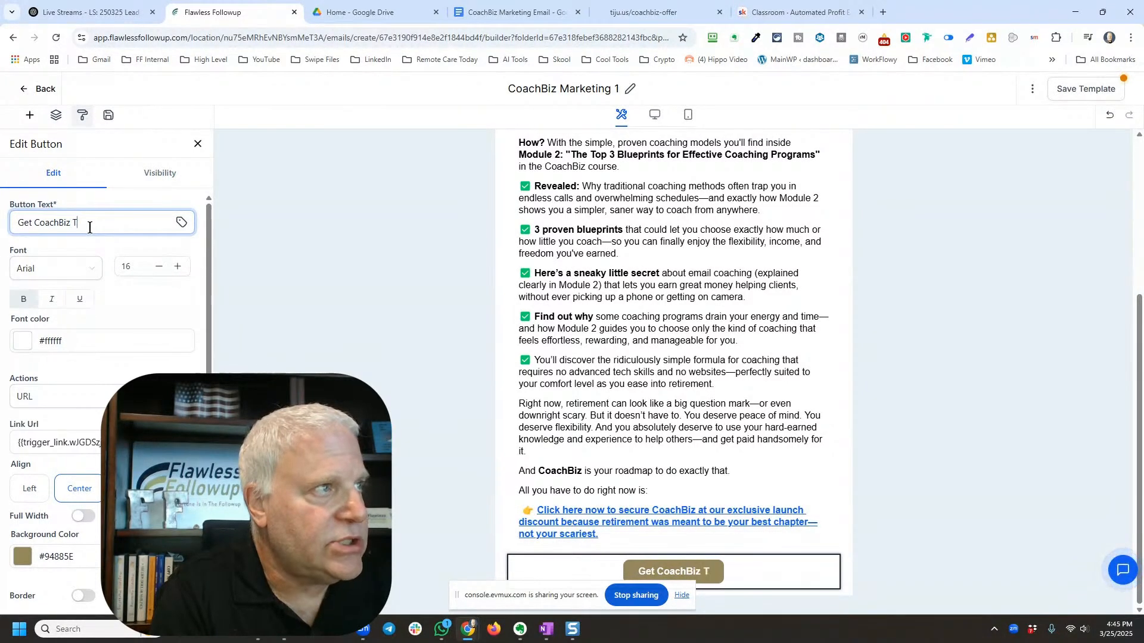
key(BackSpace)
key(BackSpace)
key(BackSpace)
text(o)
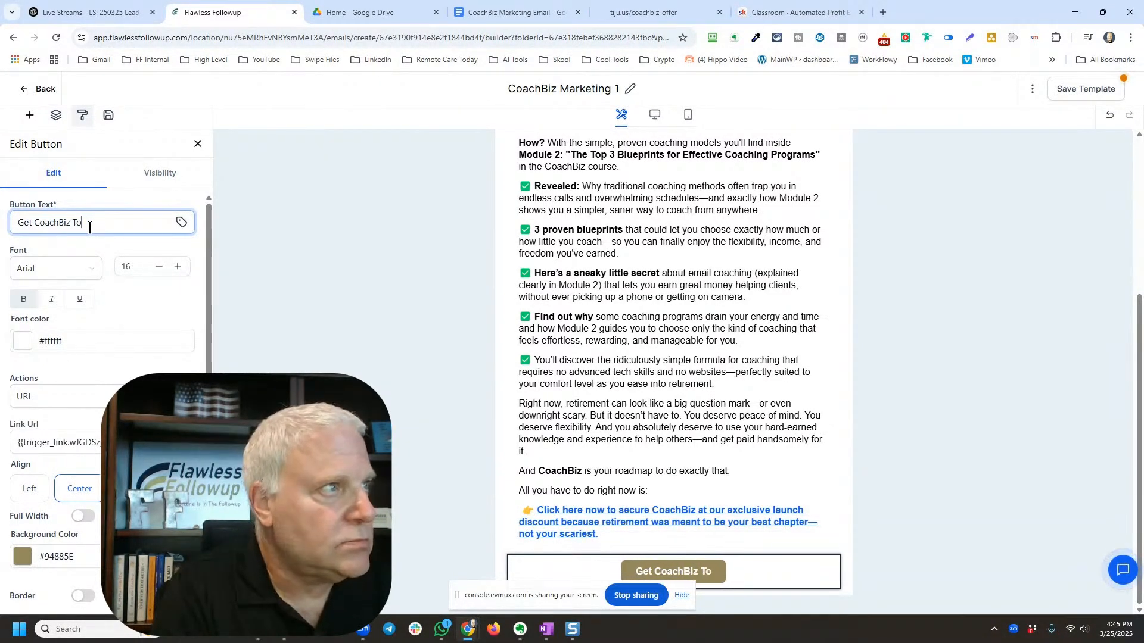
text(day!)
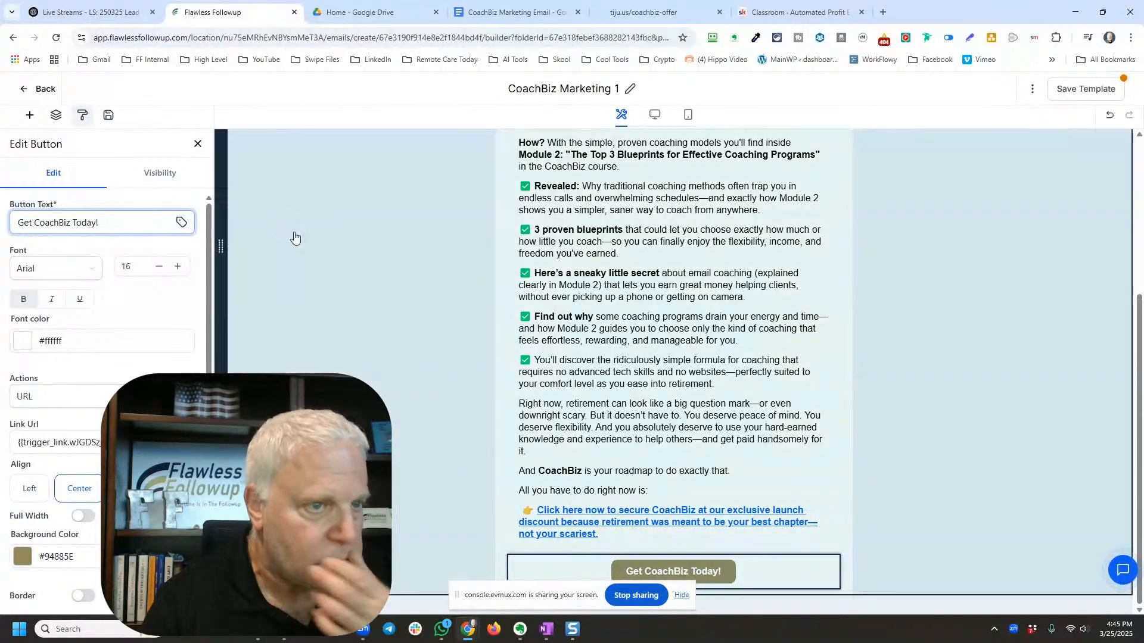
click(937, 365)
Step: Save the CoachBiz Marketing 1 template and dismiss the notification
scroll(947, 268, up, 5)
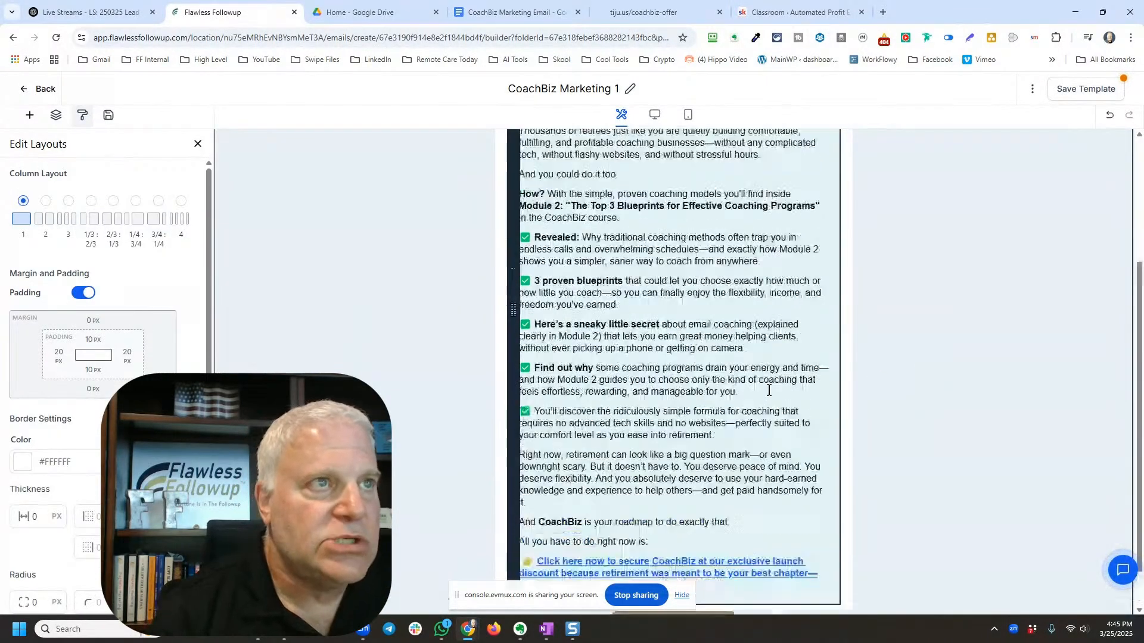
click(1080, 90)
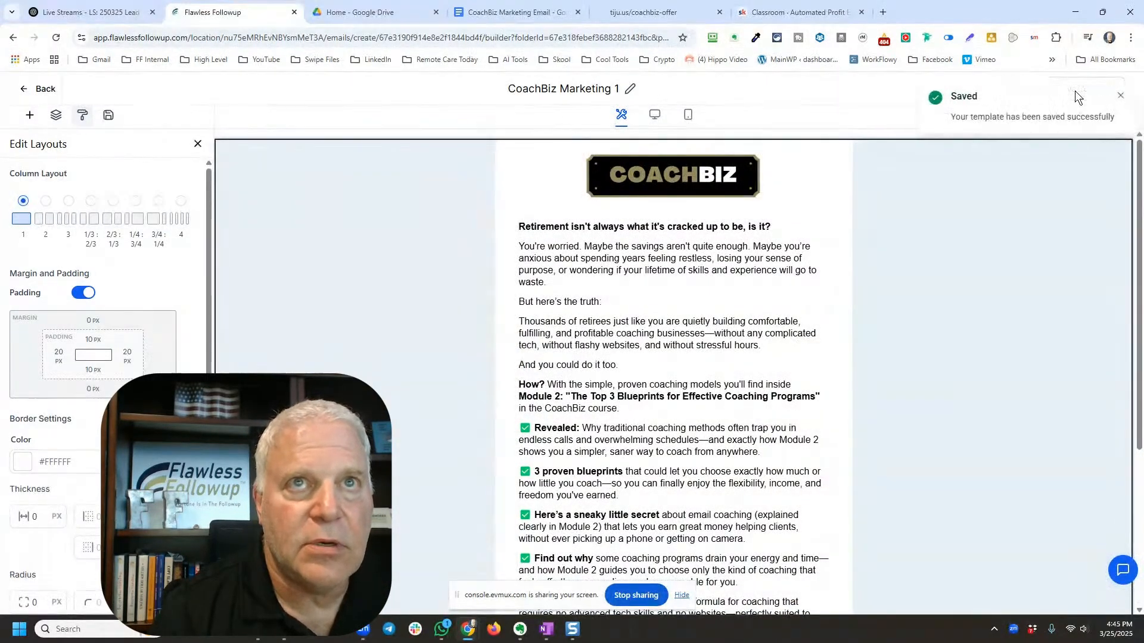
click(1120, 96)
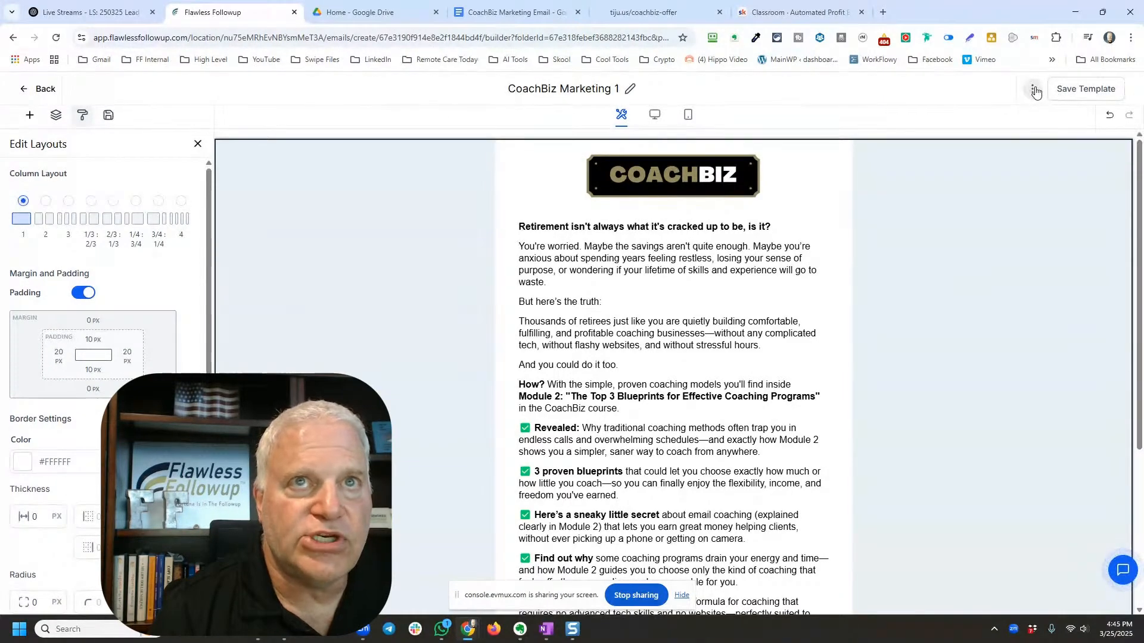
Step: Check the email subject in the template settings and save the settings
click(1033, 90)
click(1017, 173)
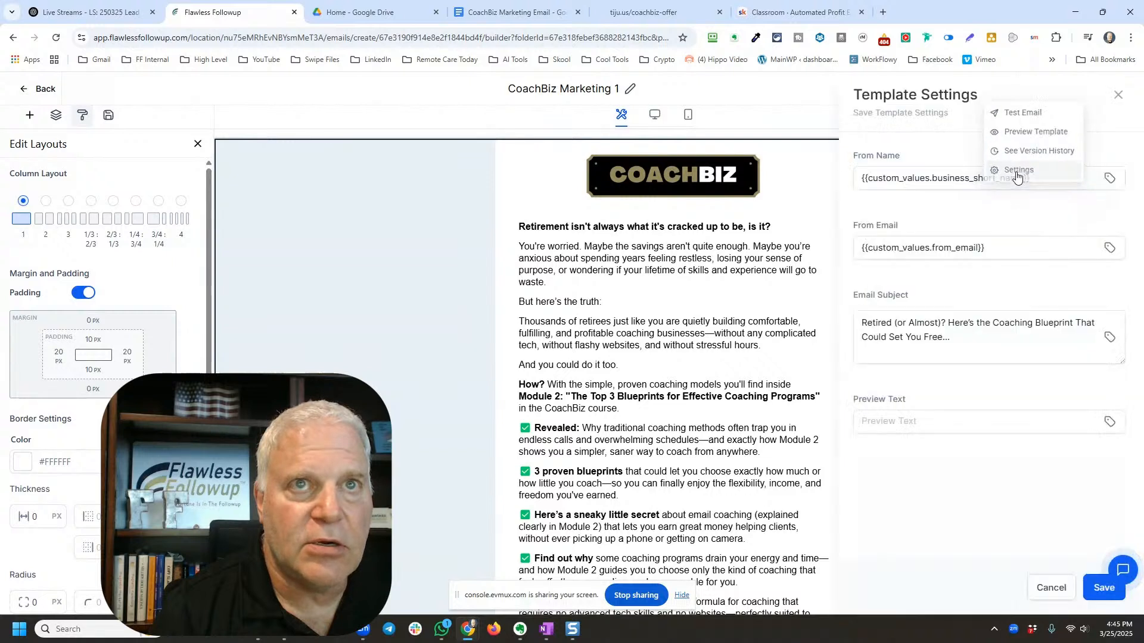
click(871, 319)
click(1103, 588)
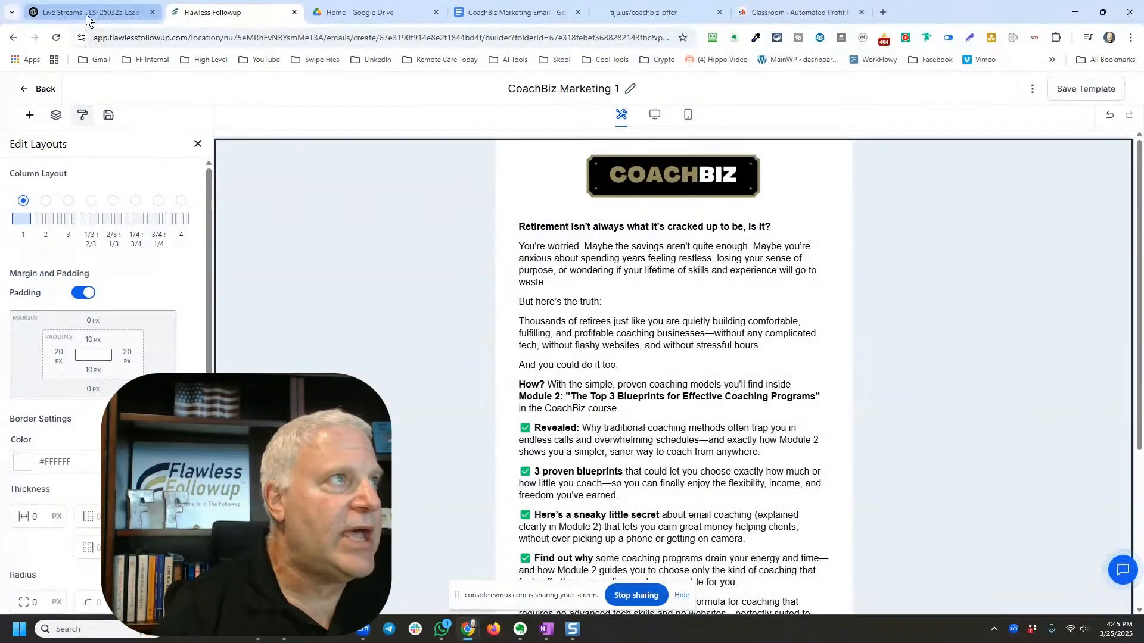
Step: Switch to the ChatGPT conversation and examine the subject line and opening copy of Email #2 (Module 3)
click(87, 12)
scroll(400, 345, down, 20)
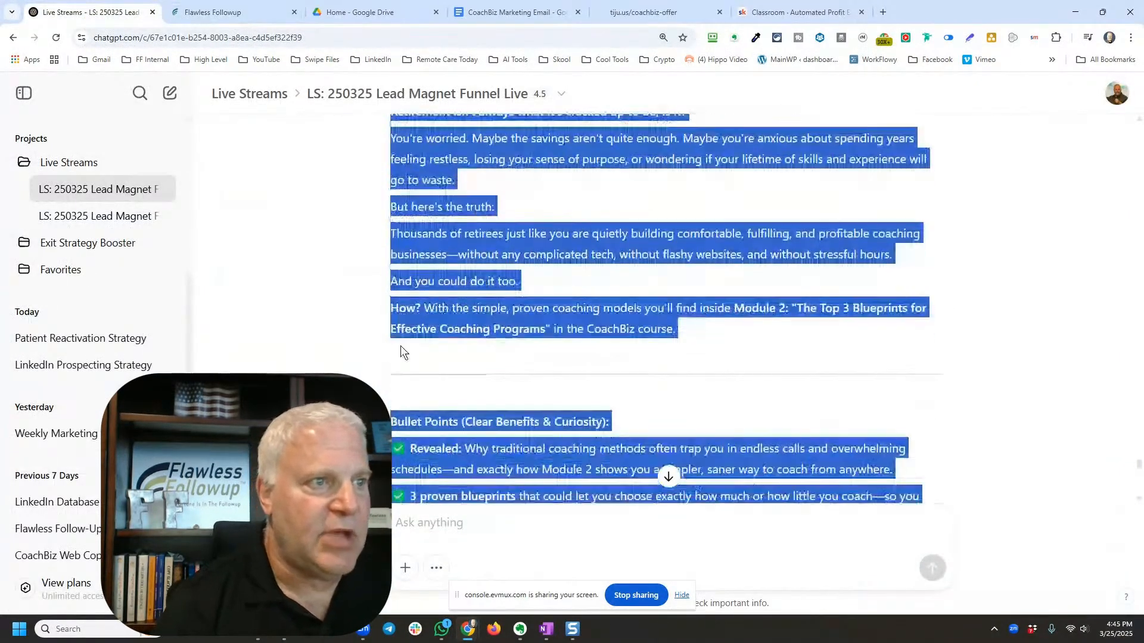
scroll(401, 337, down, 10)
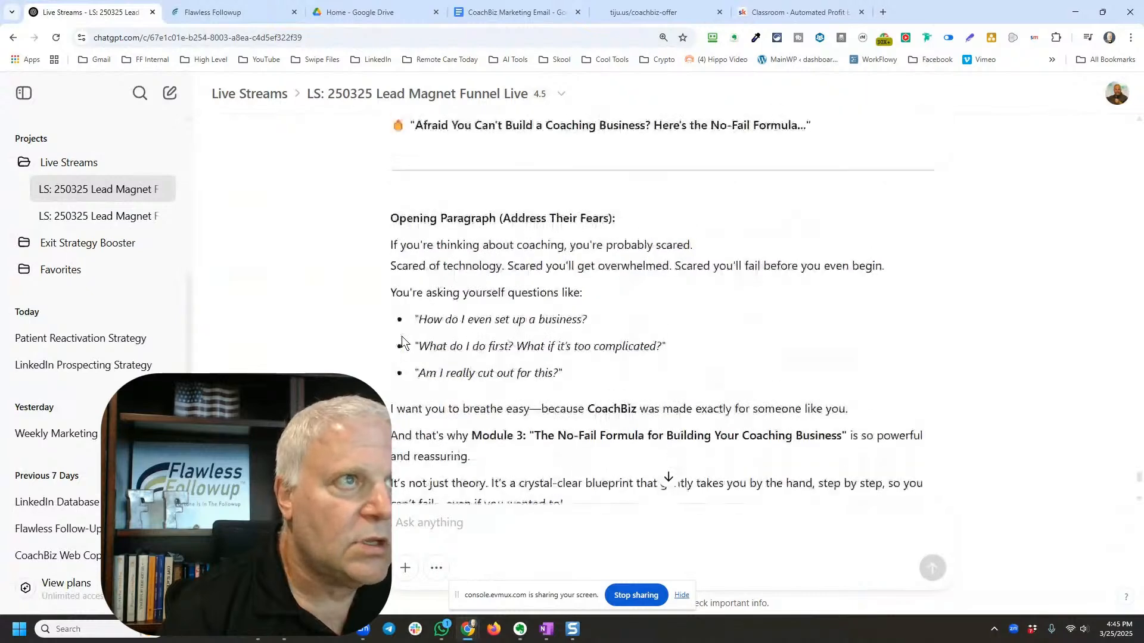
scroll(402, 337, up, 5)
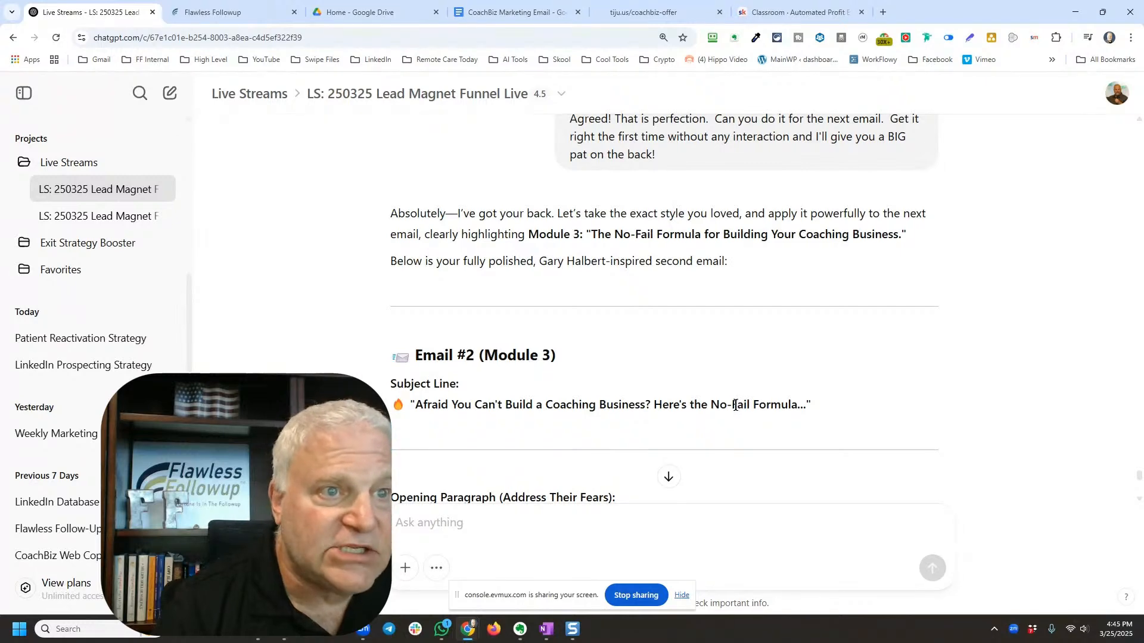
scroll(521, 405, down, 2)
scroll(521, 405, down, 5)
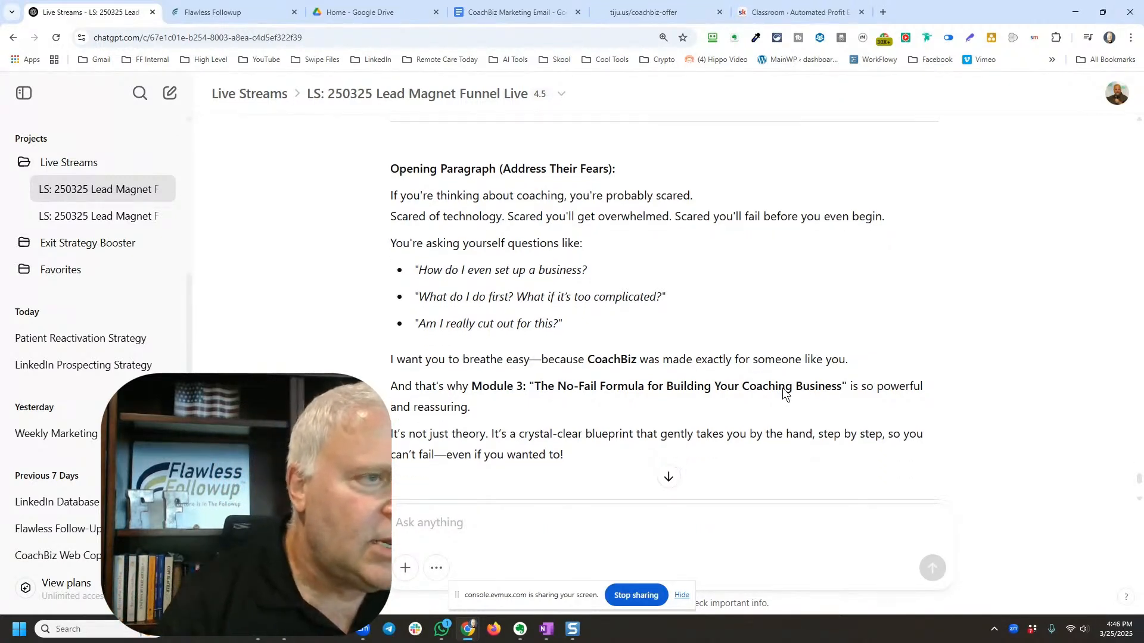
Step: Examine the rest of the Email #2 copy in ChatGPT, from the Module 3 paragraph through the benefit bullets, closing and call to action
scroll(783, 393, down, 2)
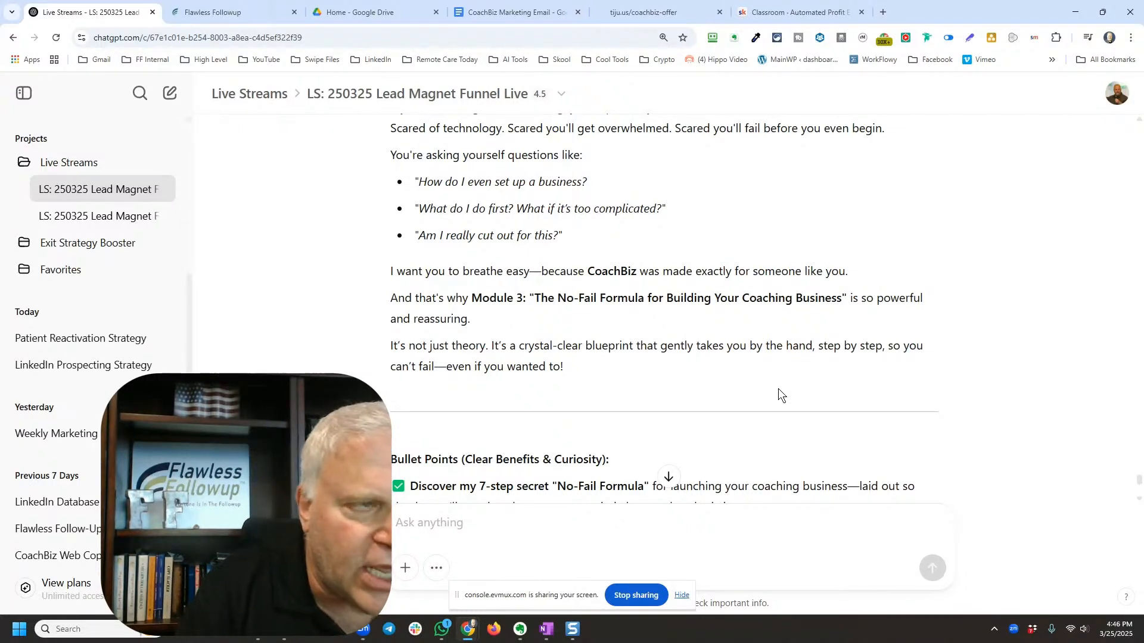
scroll(724, 396, down, 3)
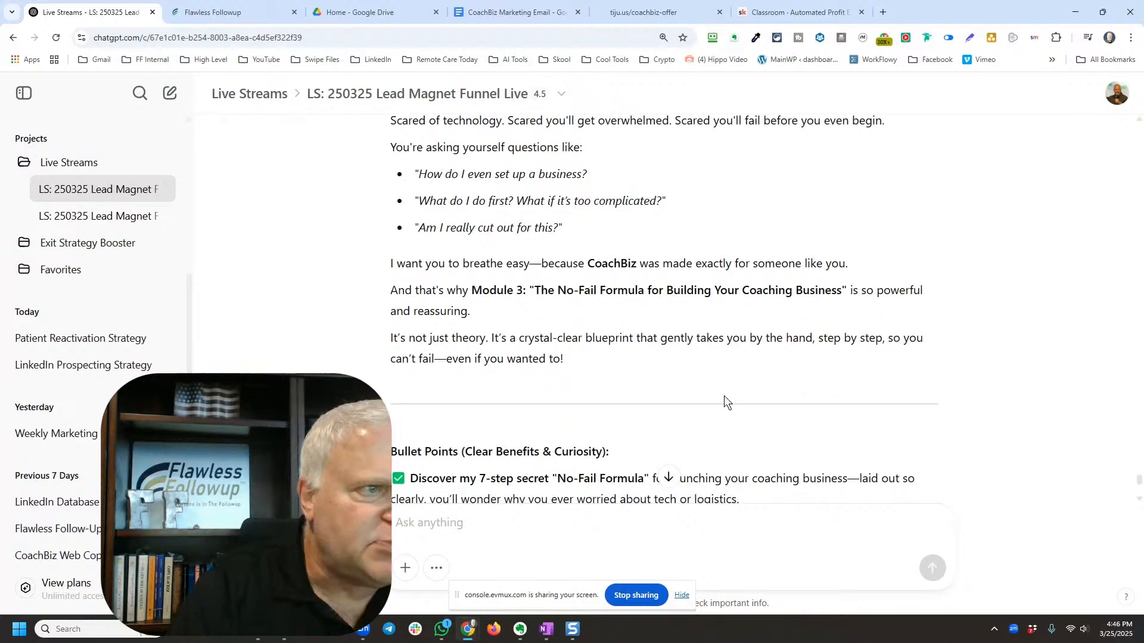
scroll(724, 395, down, 1)
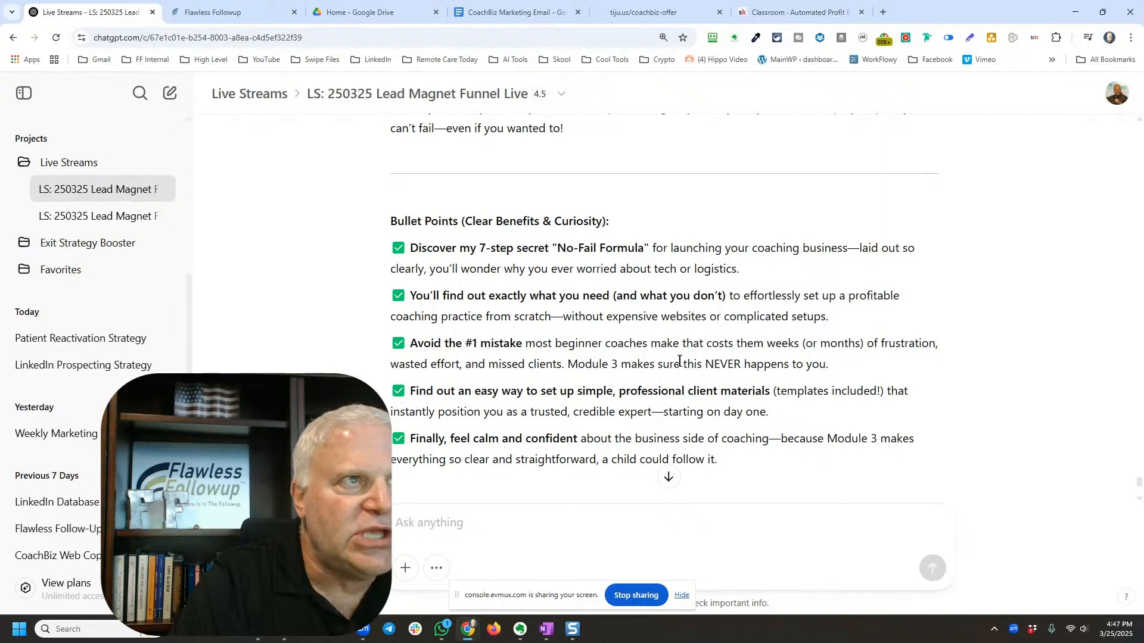
scroll(679, 361, up, 4)
drag(540, 299, 837, 300)
scroll(719, 351, down, 3)
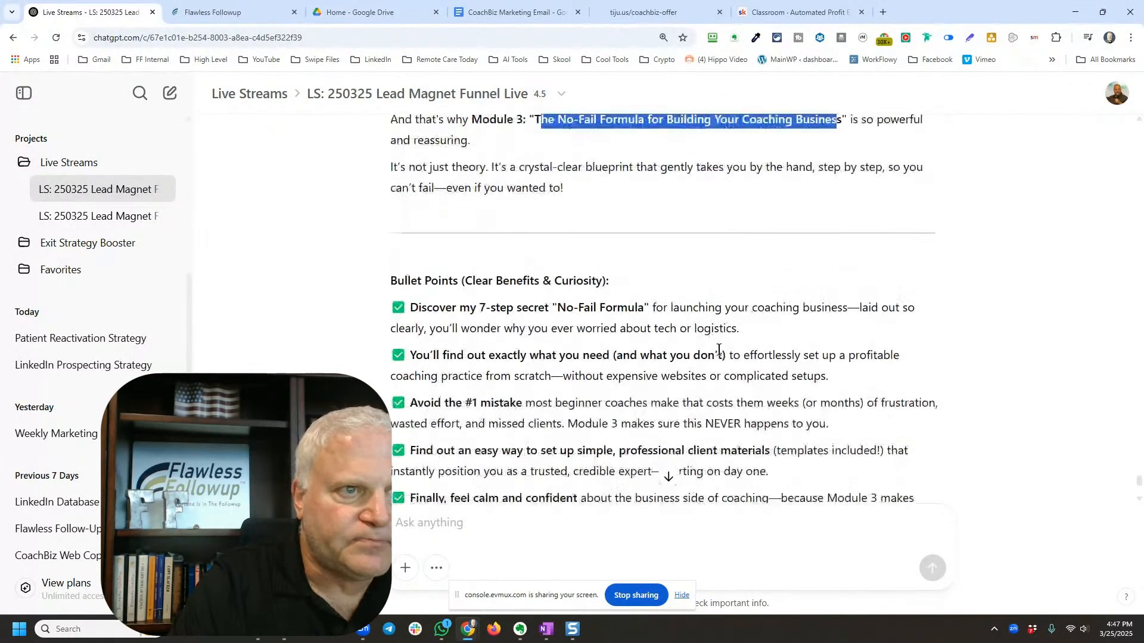
scroll(703, 351, down, 3)
scroll(684, 349, down, 3)
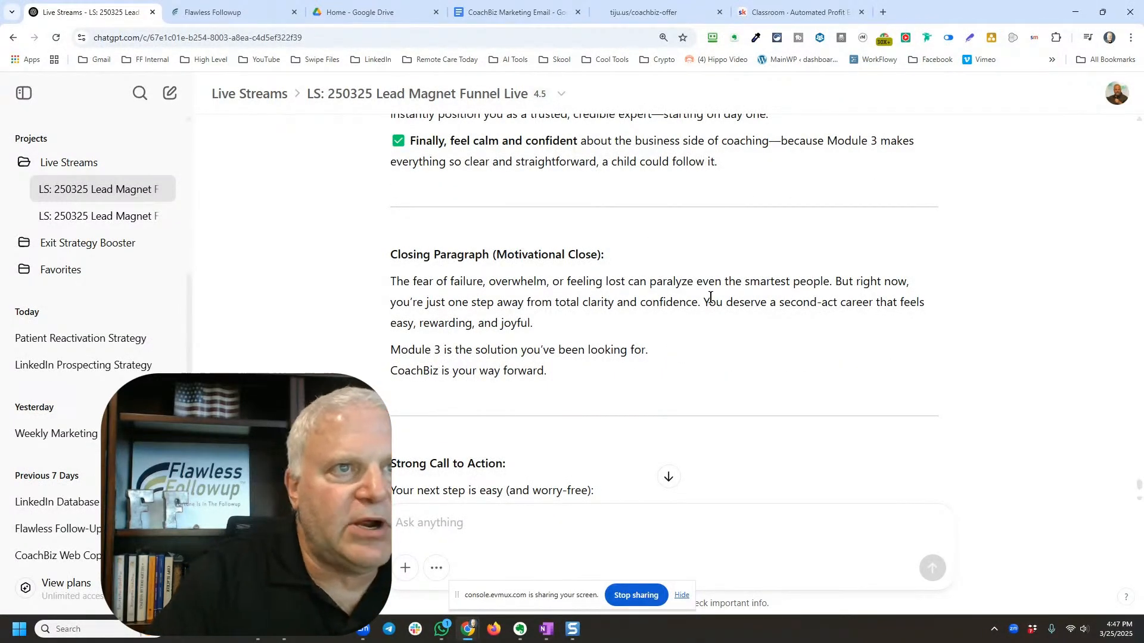
scroll(662, 356, down, 3)
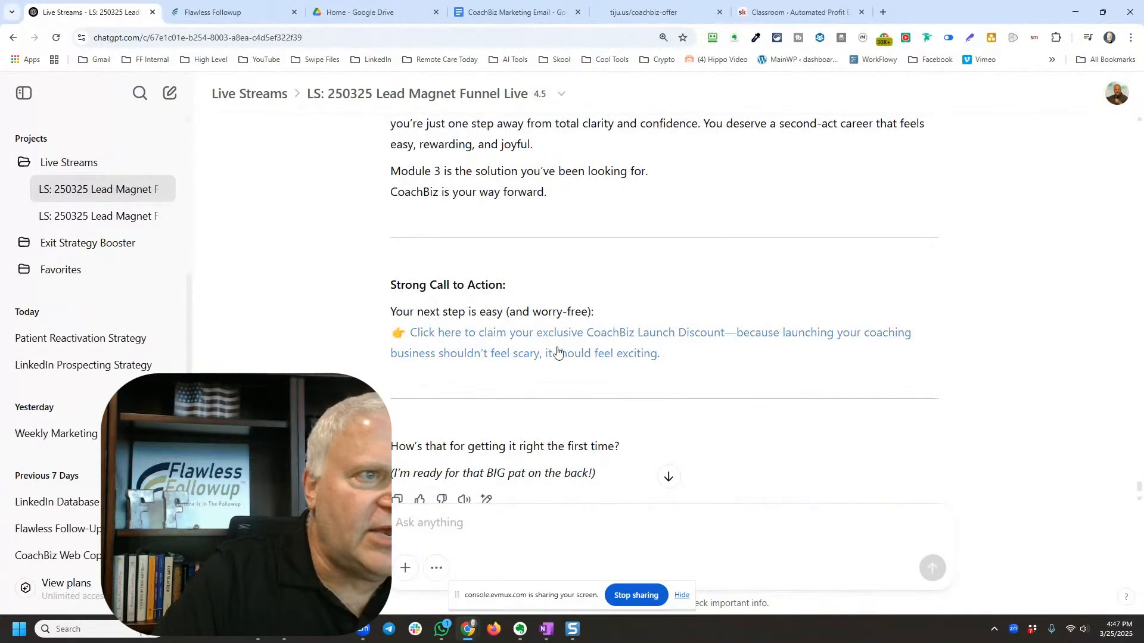
scroll(556, 349, down, 2)
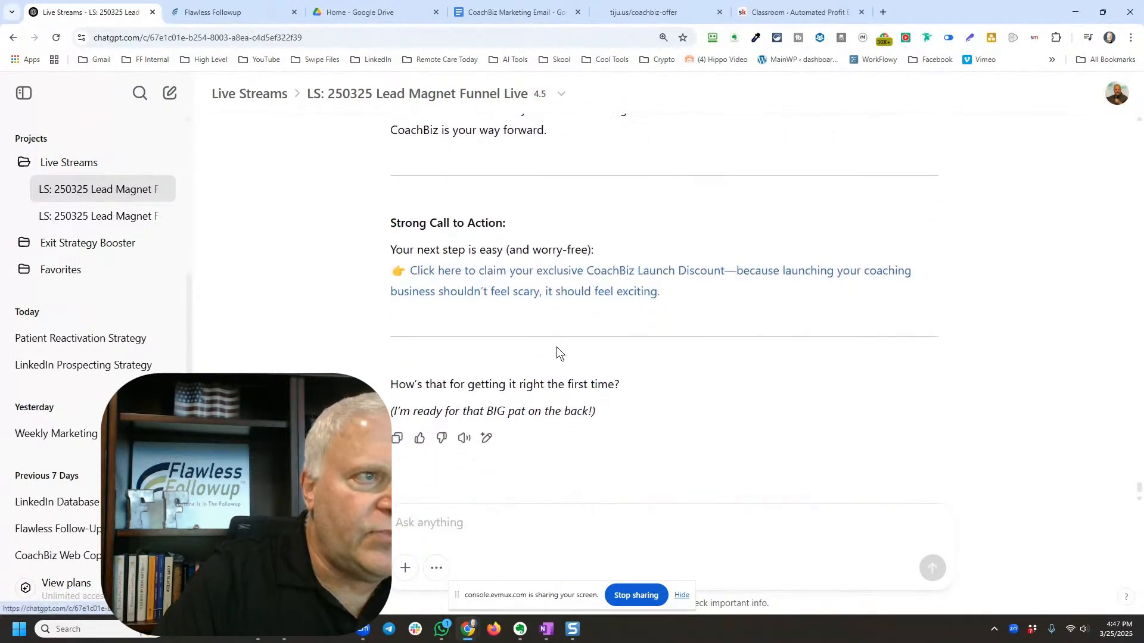
Step: Send ChatGPT the reply "YES SIR! Atta Boy (Pats Chat on the Back!). Go for 3 in a row and give me the next email"
click(521, 536)
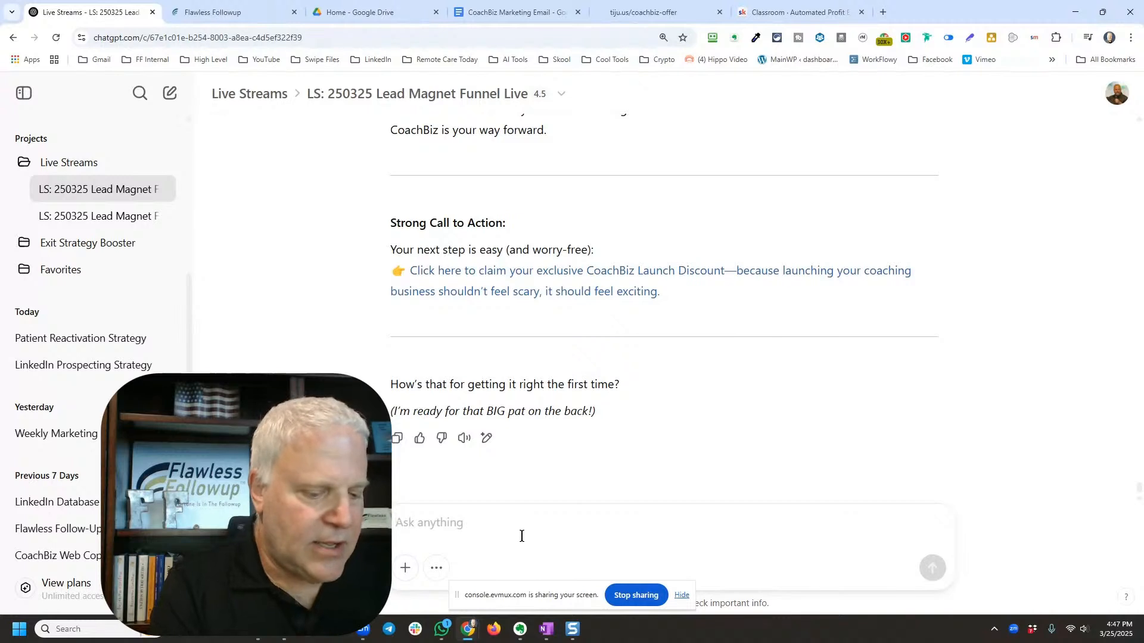
text(YES SIR!)
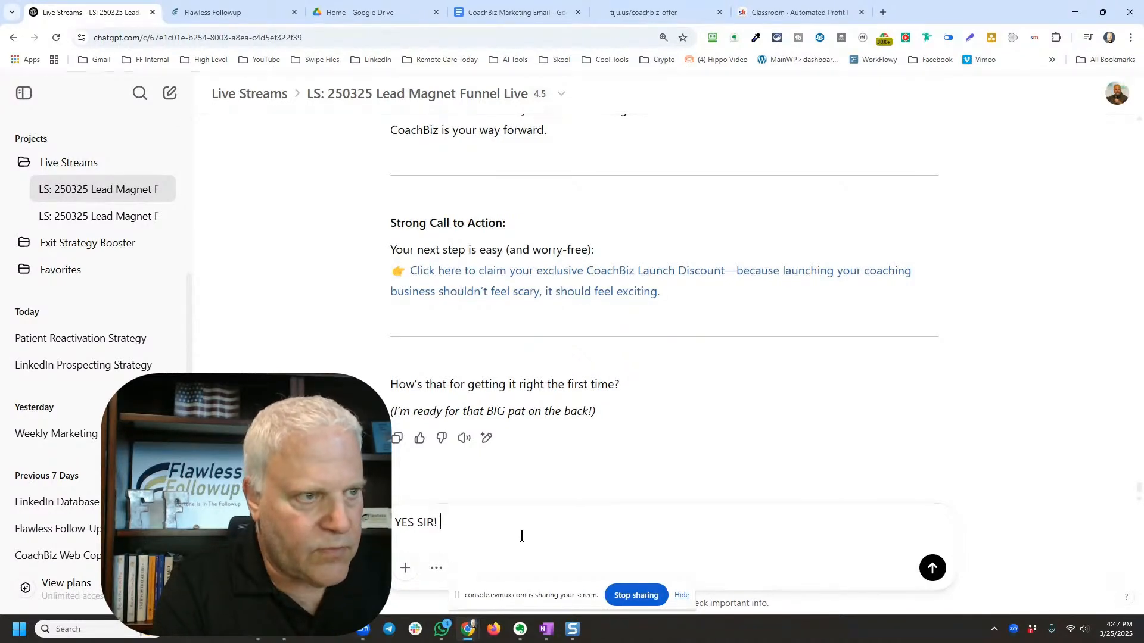
text(  Atta Boy (P)
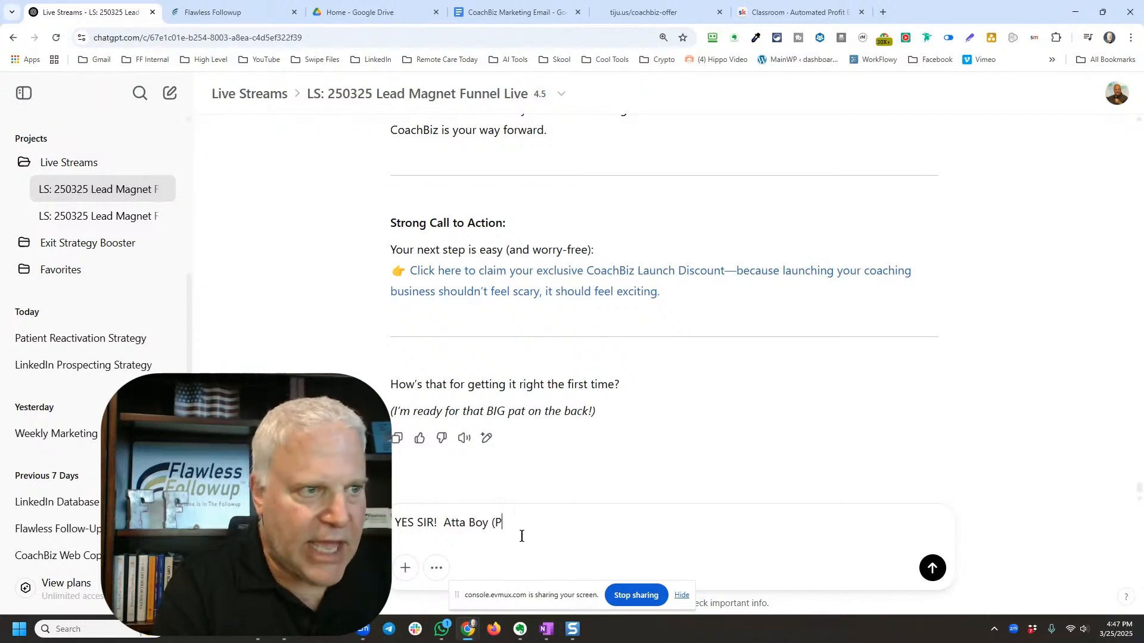
text(ats Chat on th)
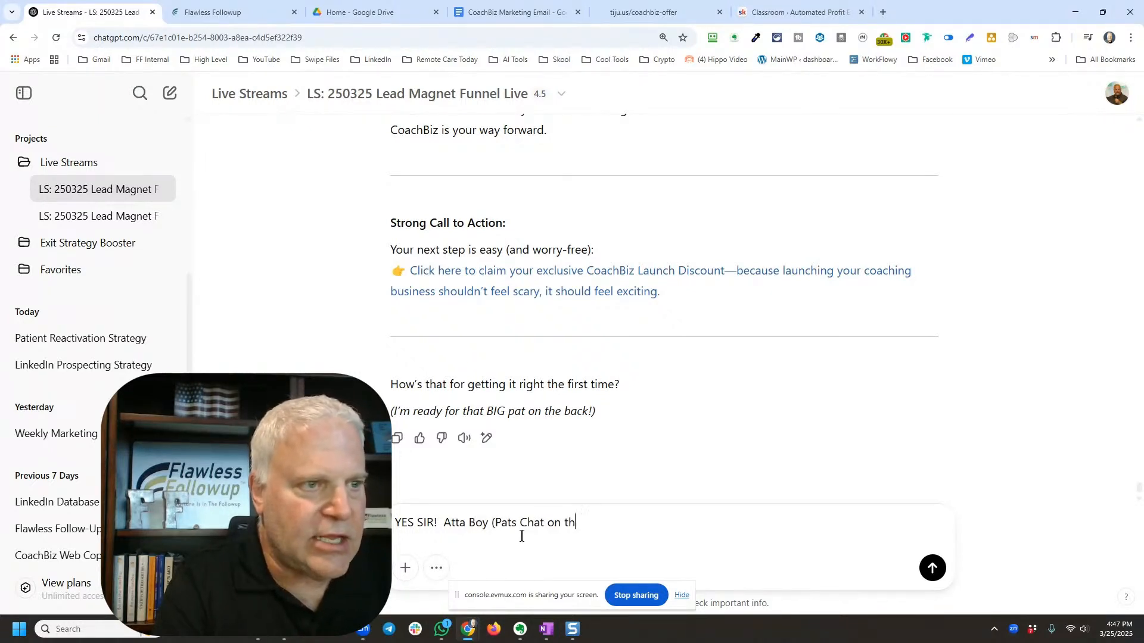
text(e Back!)
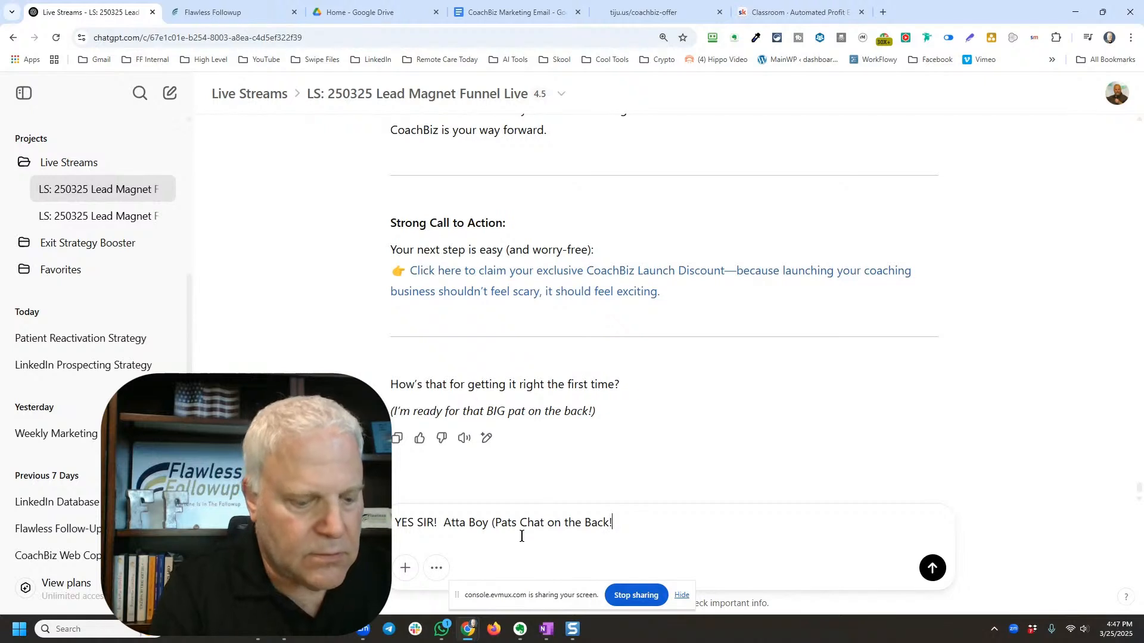
text().  )
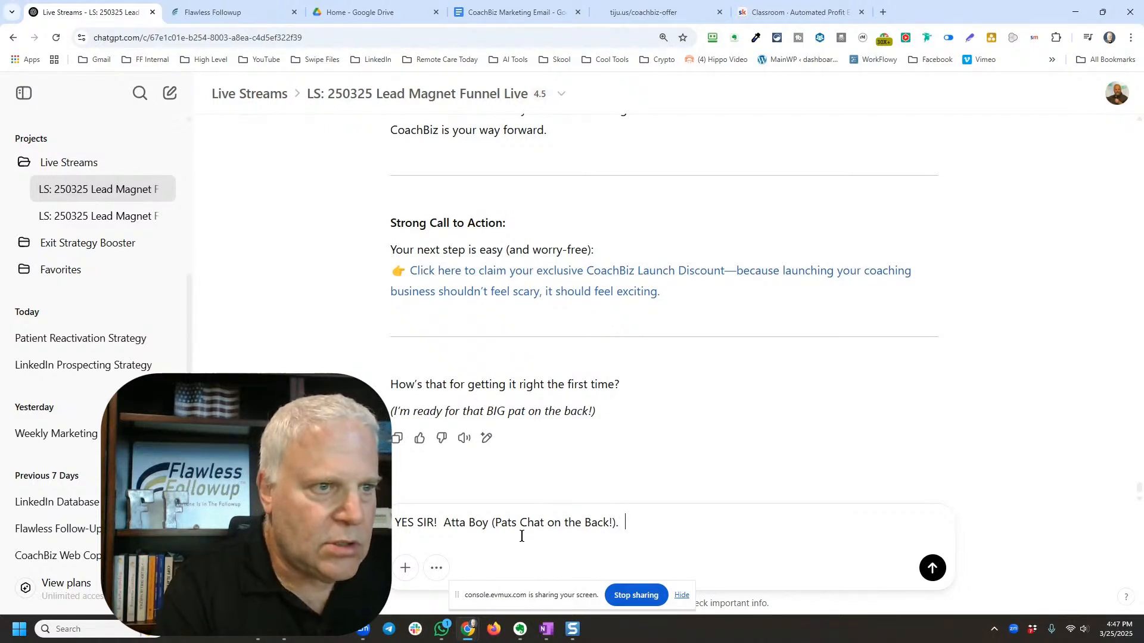
text(Go for 3 in a)
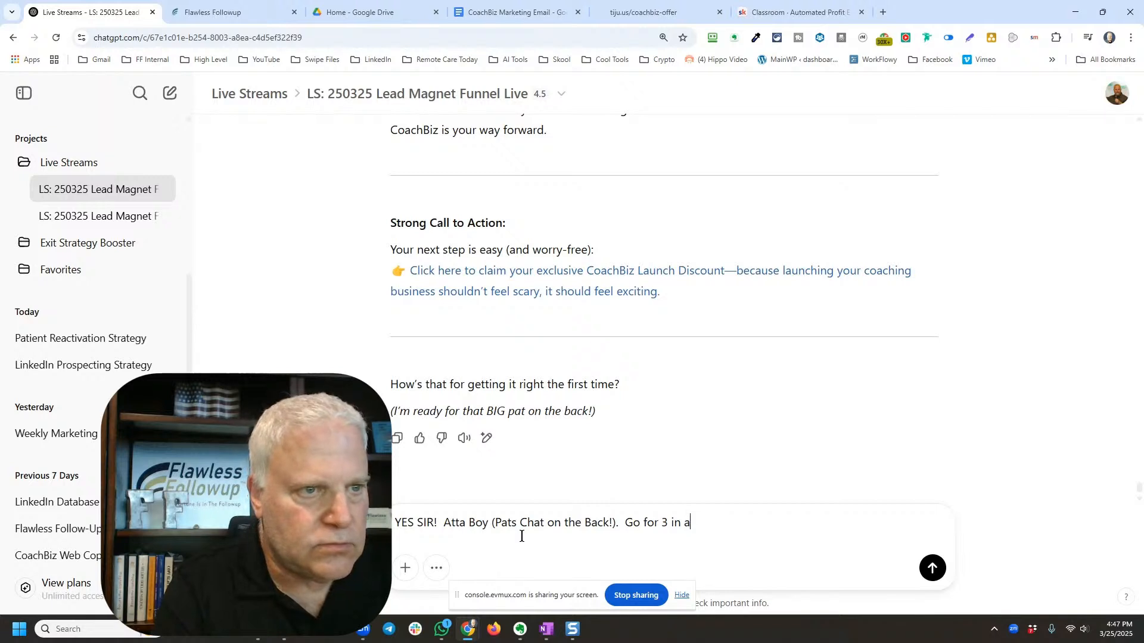
text( row and give)
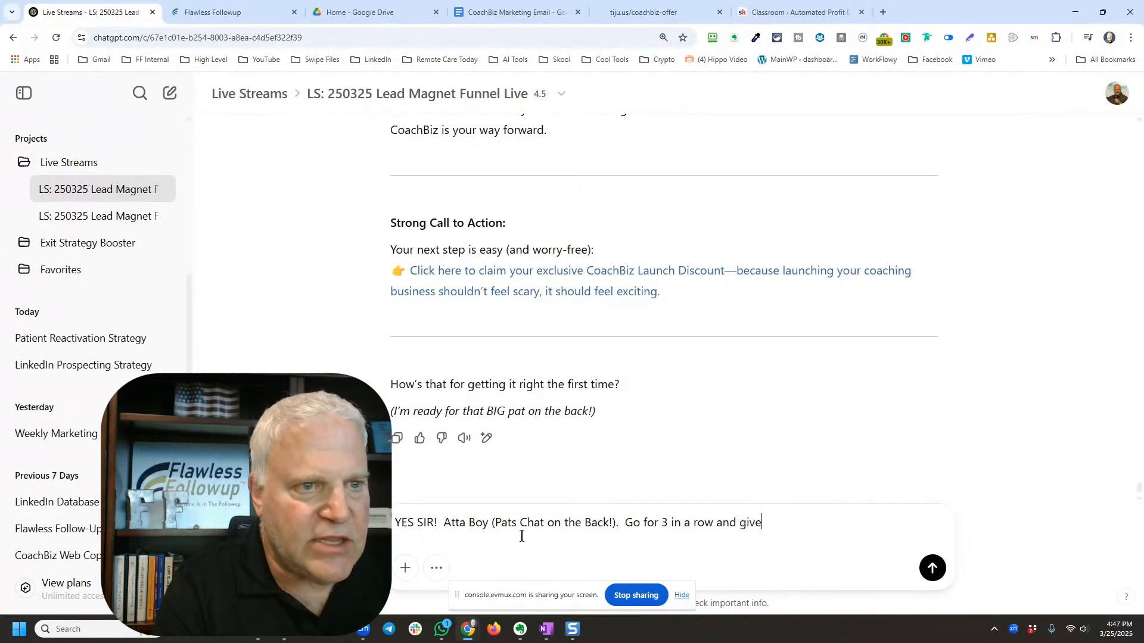
text( me the next )
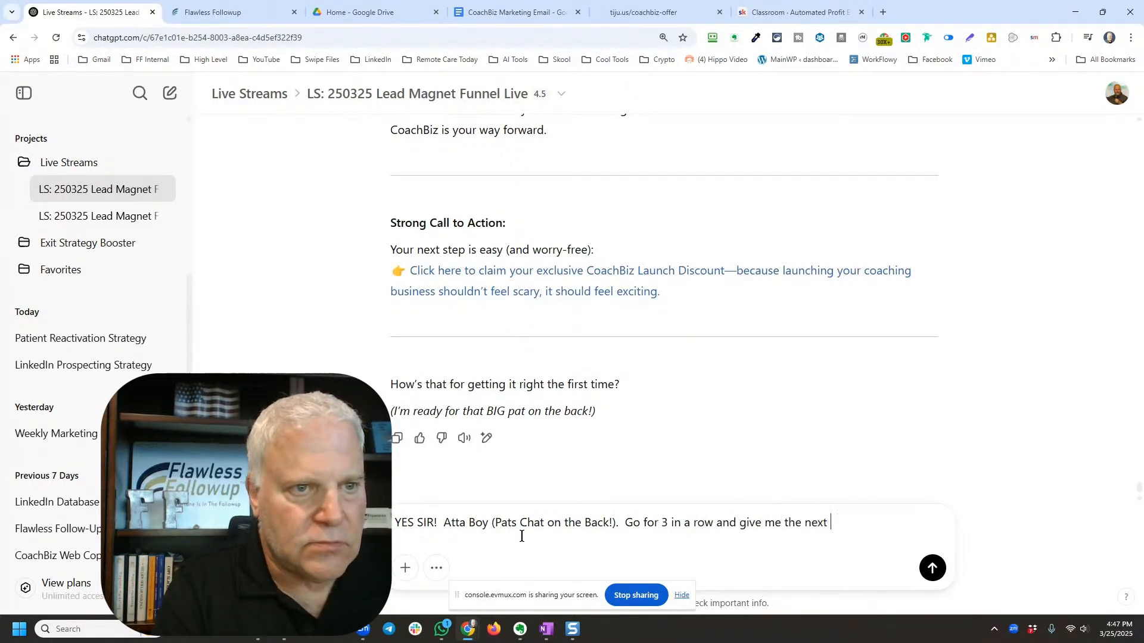
text(email)
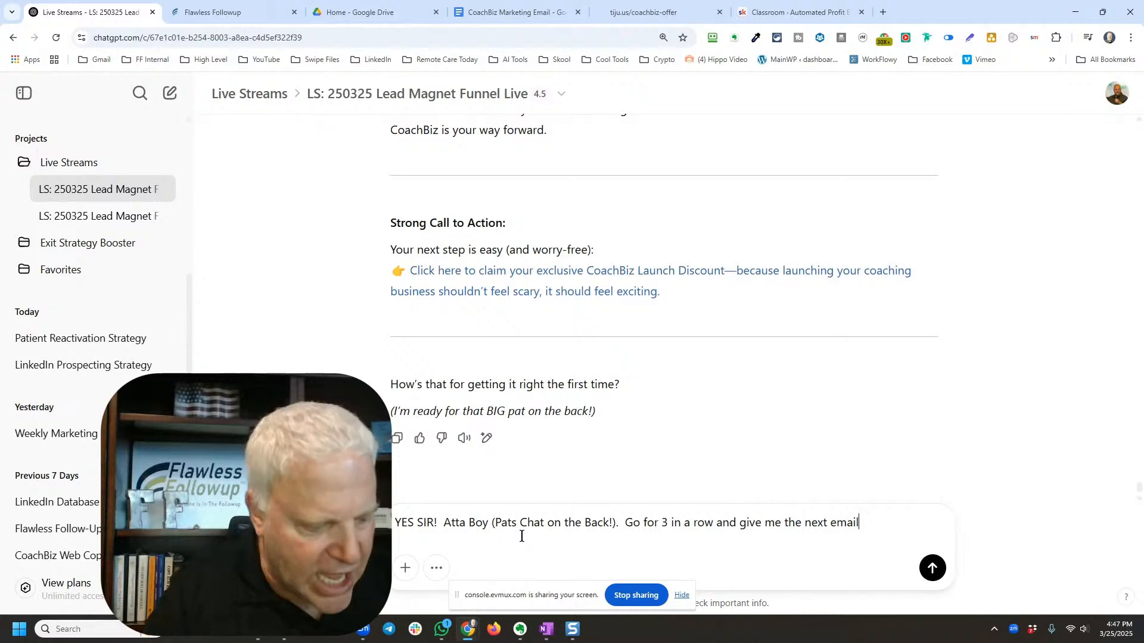
key(ctrl+a)
key(Return)
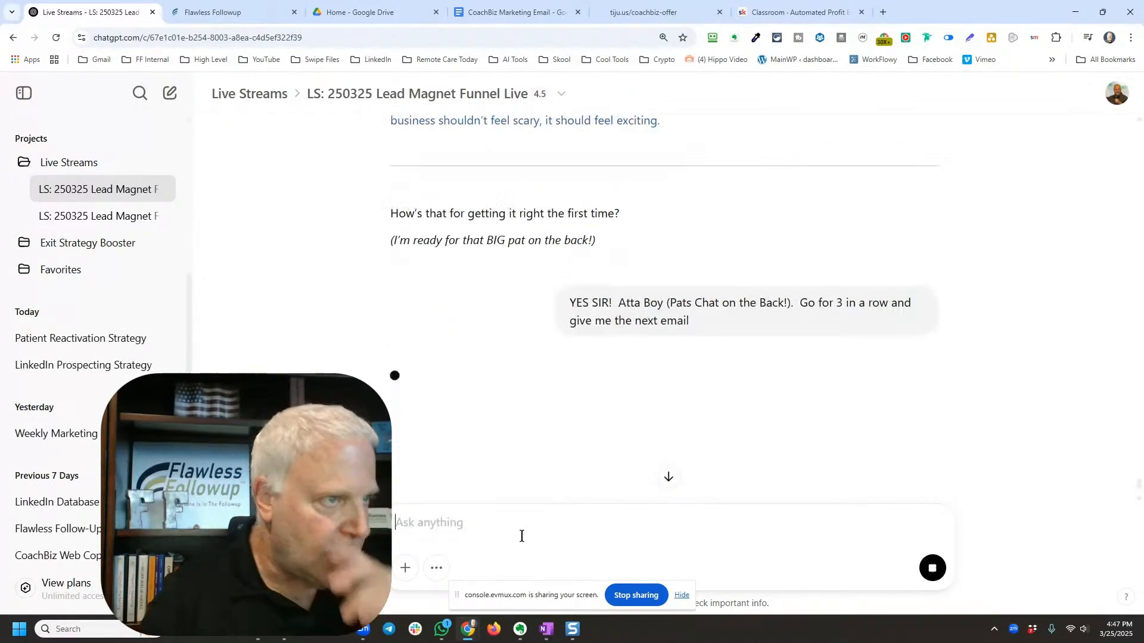
Step: Copy the Email #2 (Module 3) text from its subject line through the call to action
scroll(642, 192, up, 6)
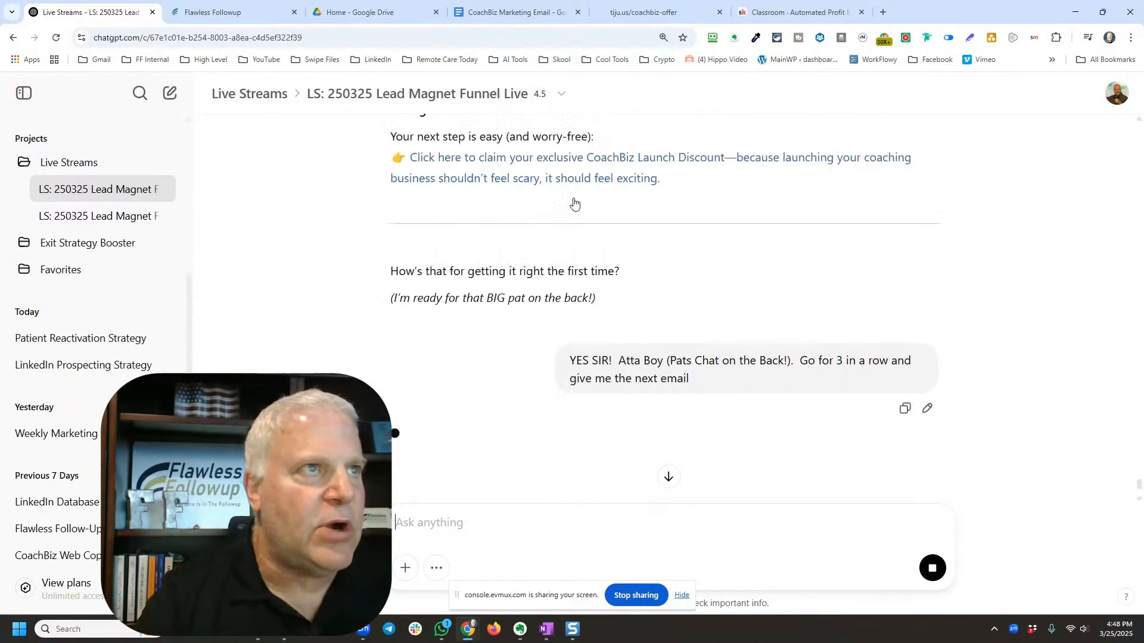
drag(671, 373, 467, 249)
scroll(467, 249, up, 20)
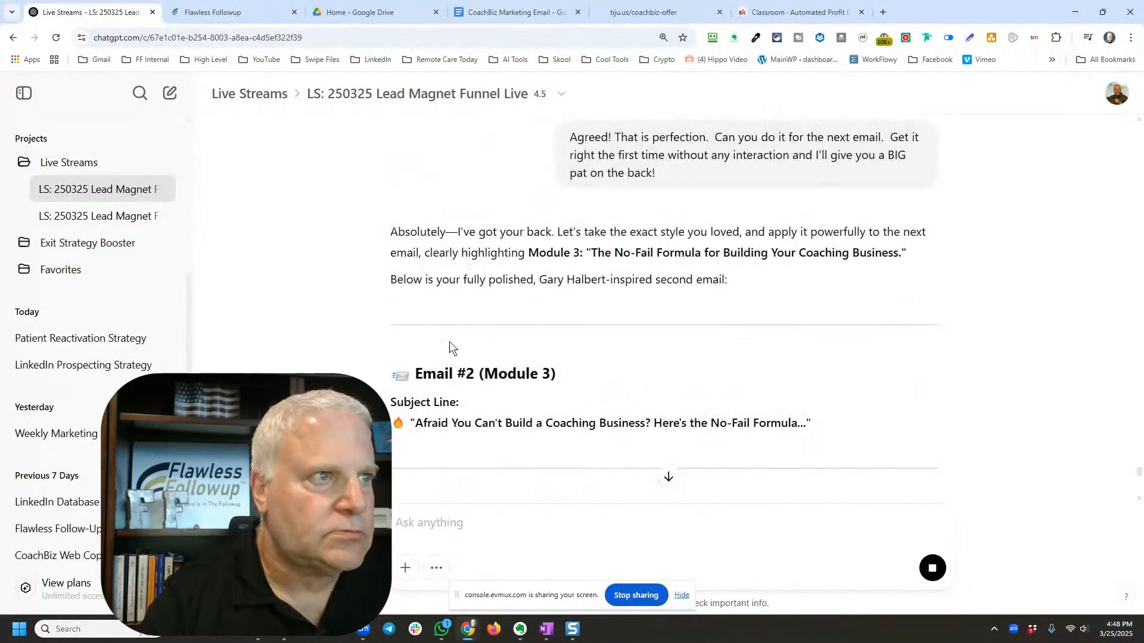
triple_click(394, 404)
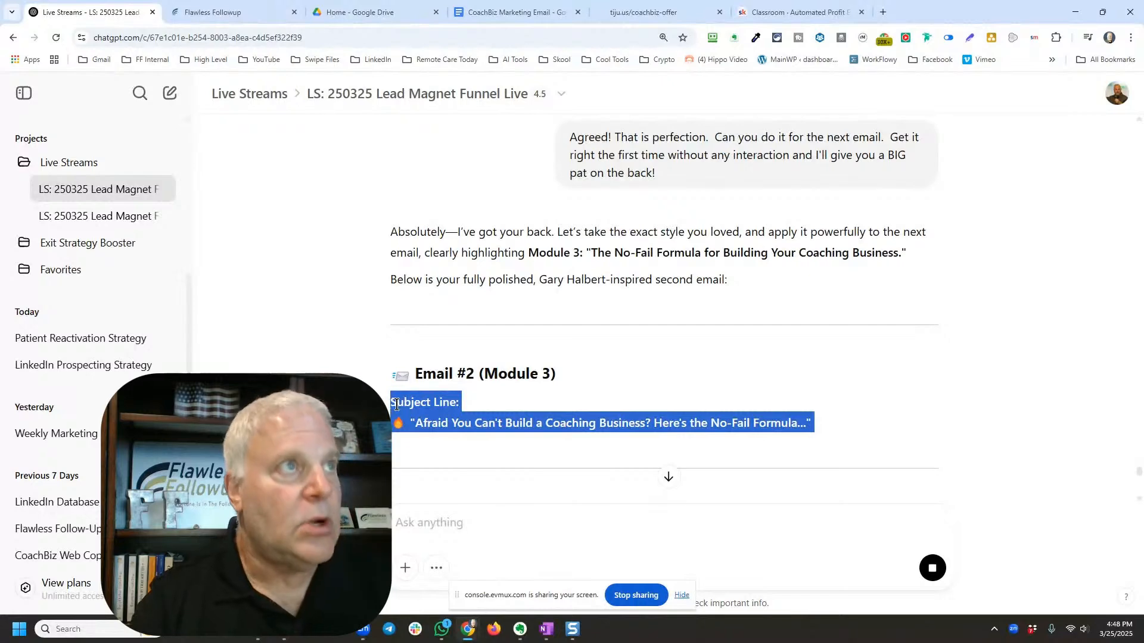
Step: Switch to the CoachBiz Marketing Email document and paste the Email #2 copy below the end of Email 1, with bold turned off
click(498, 13)
scroll(500, 335, down, 20)
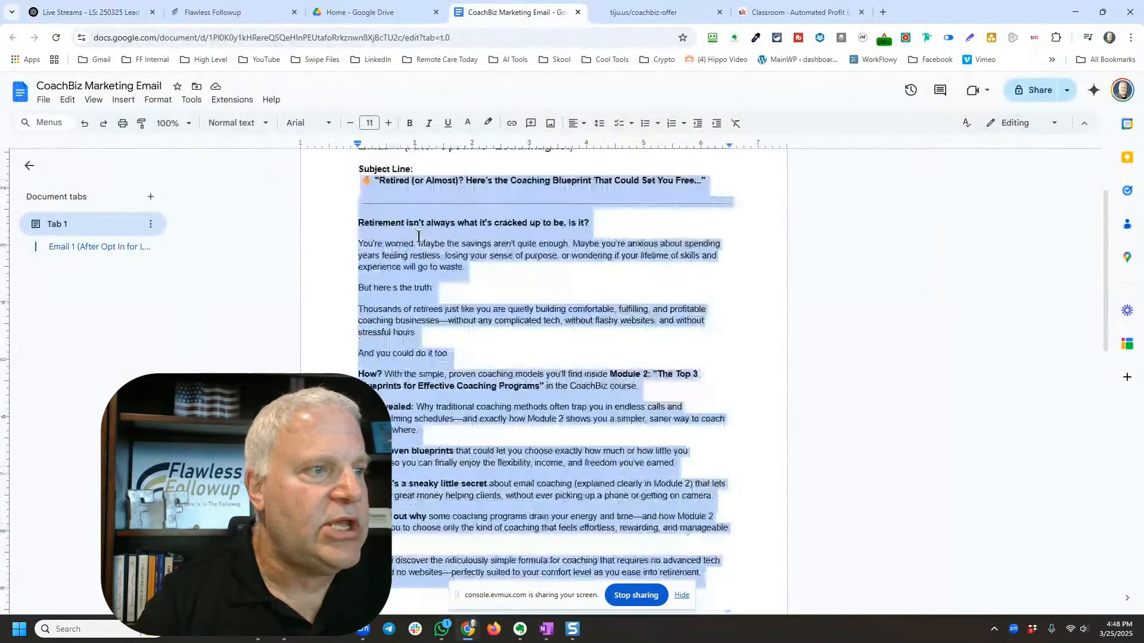
scroll(733, 354, up, 5)
click(707, 325)
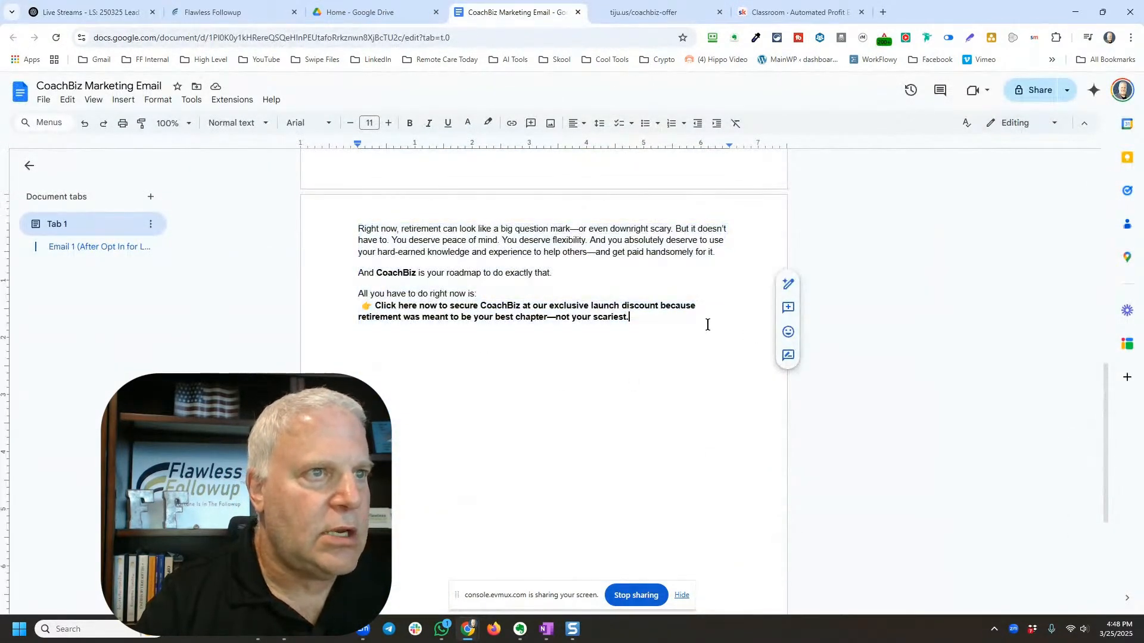
key(Return)
key(Return)
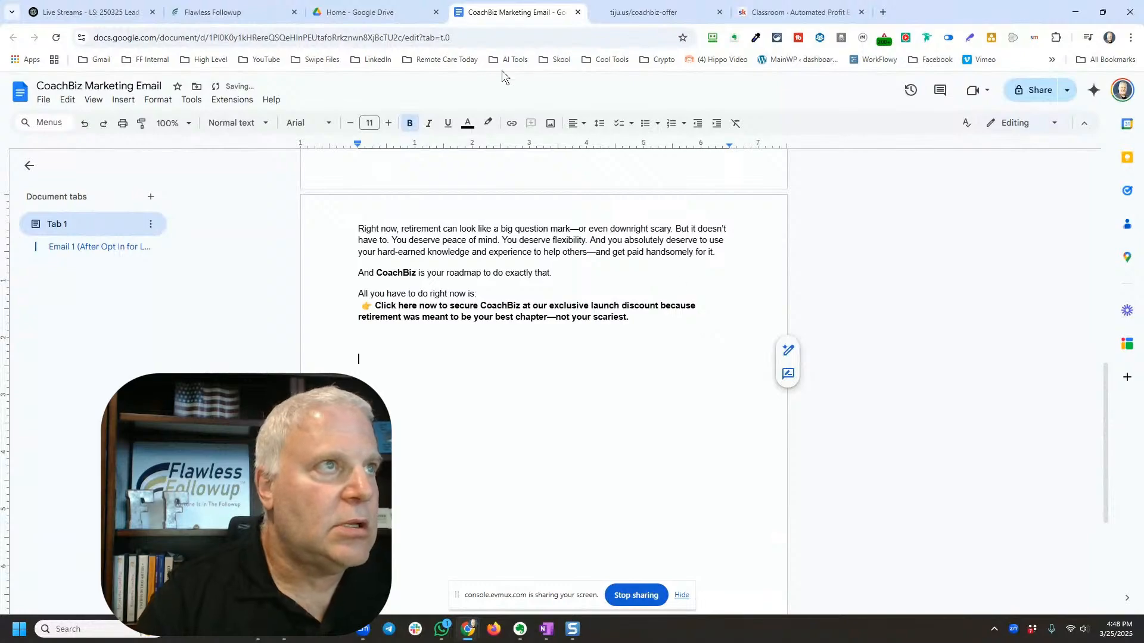
click(409, 122)
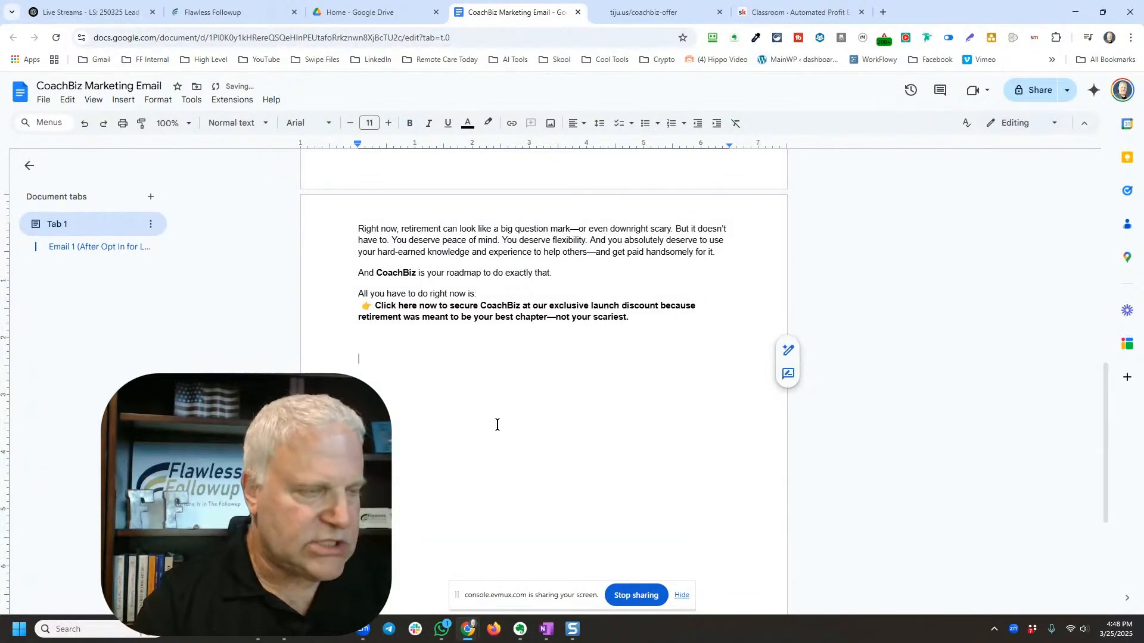
Step: Copy the "Email 1 (After Opt In for Lead Magnet)" heading and paste it on a new line above the second email's subject line
scroll(497, 424, up, 15)
scroll(498, 424, up, 20)
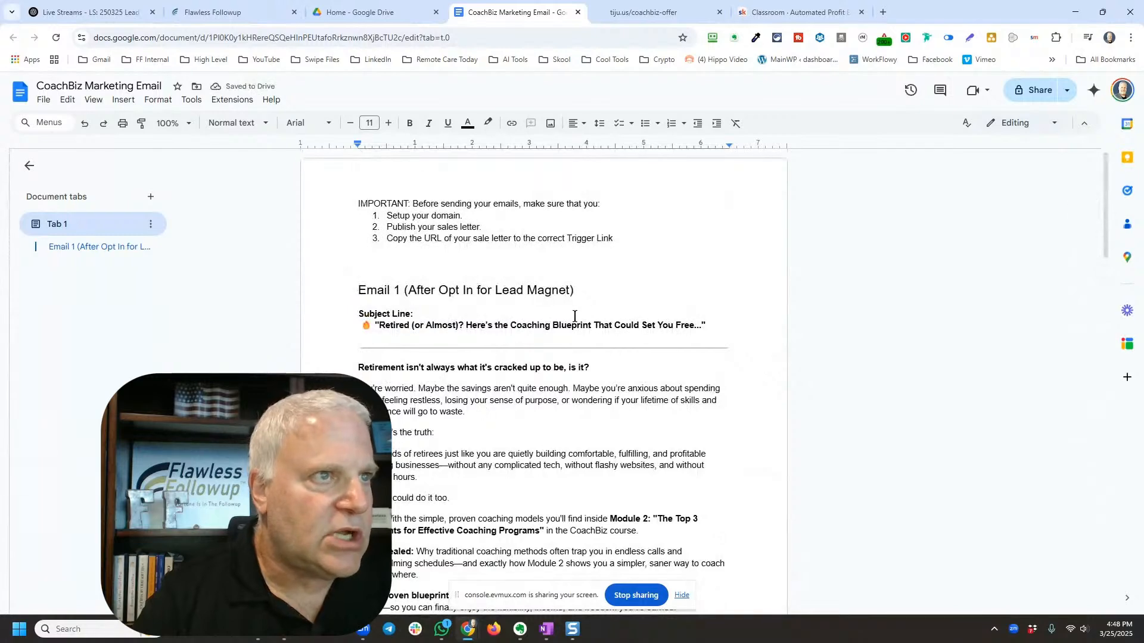
drag(575, 291, 342, 293)
key(ctrl+c)
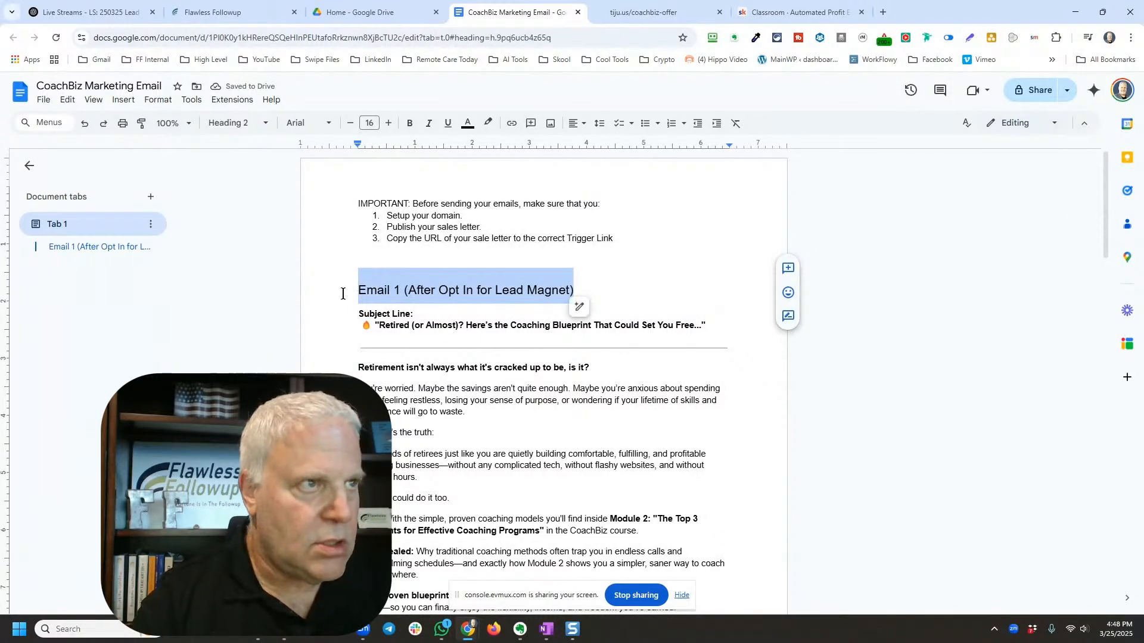
scroll(406, 335, down, 20)
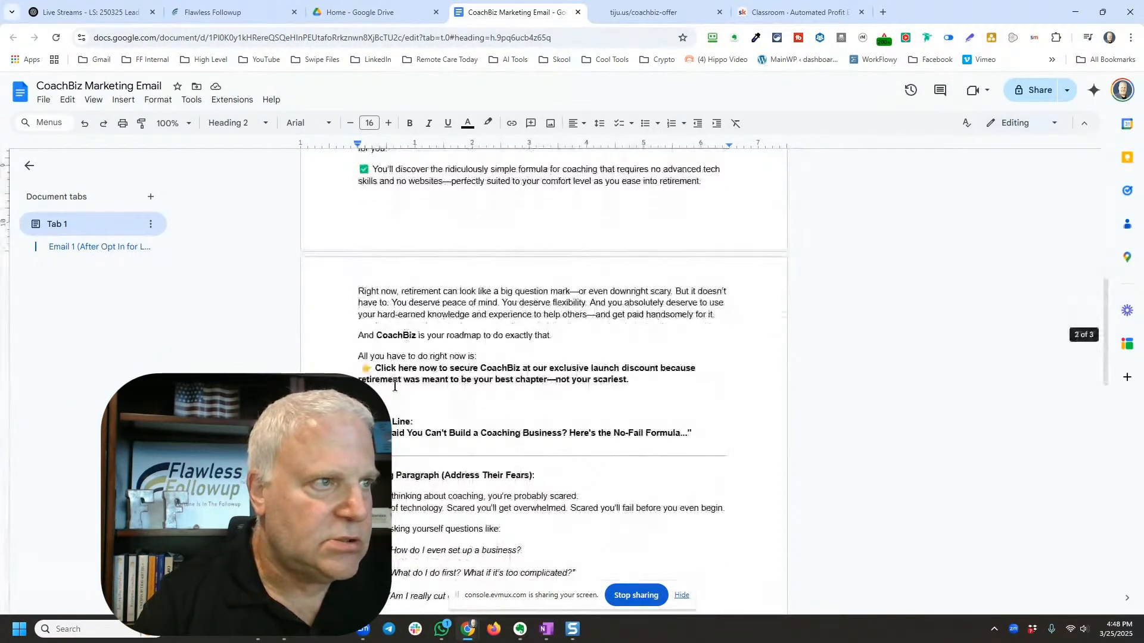
click(382, 399)
key(Return)
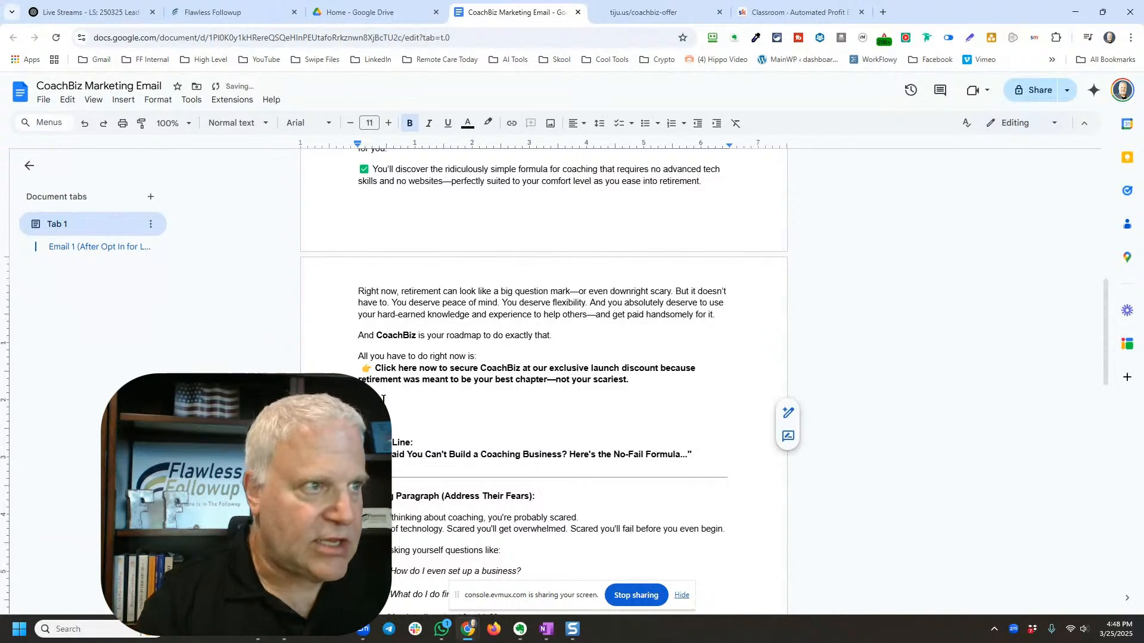
key(ctrl+v)
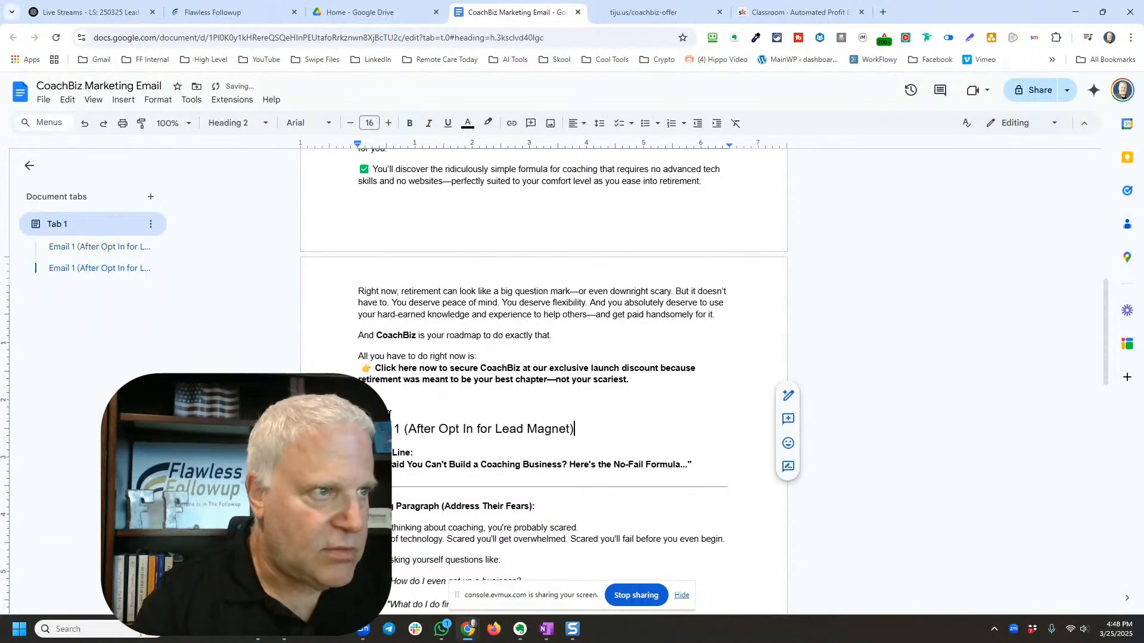
Step: Change the pasted heading to "Email 2", dropping the text in parentheses
double_click(396, 429)
text(2)
drag(572, 431, 429, 431)
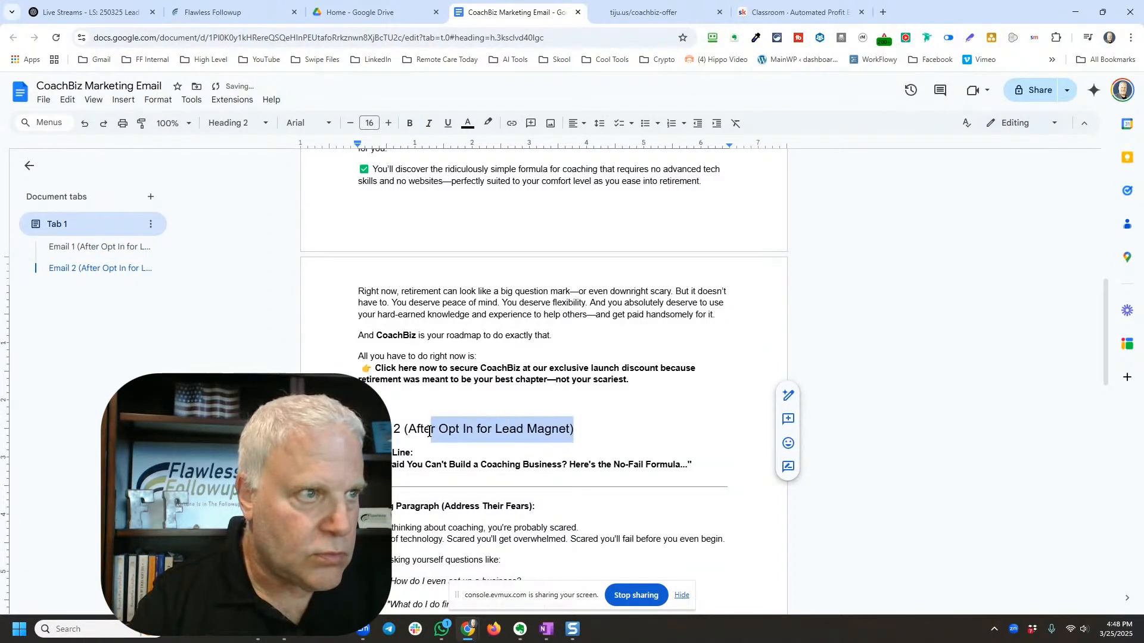
key(BackSpace)
key(BackSpace)
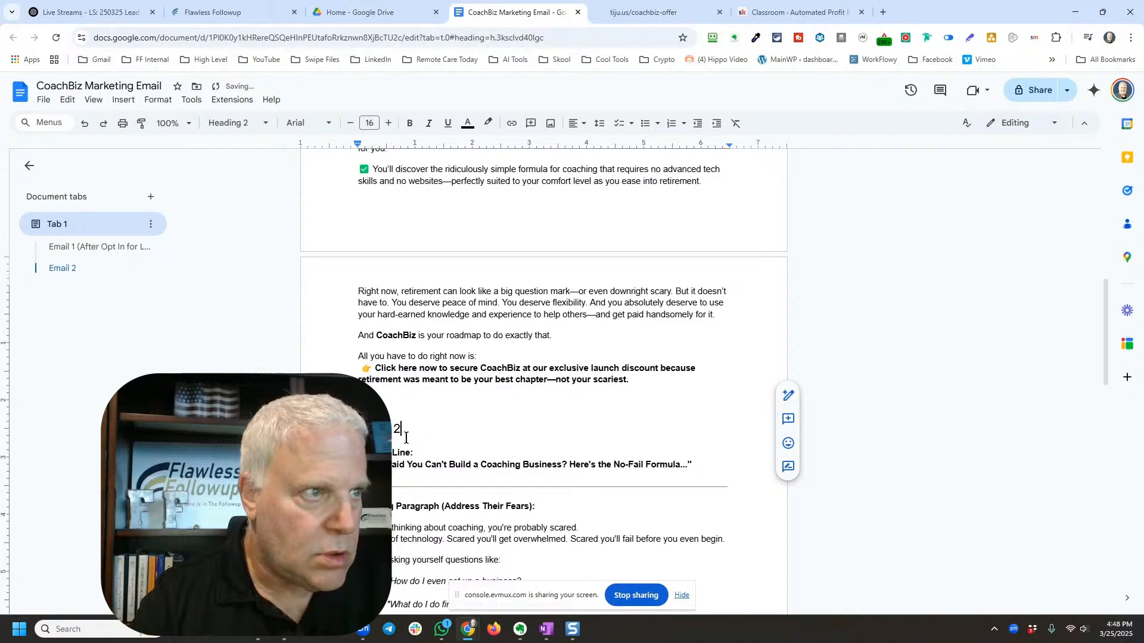
Step: Remove the fire emoji and quotation marks from the Email 2 subject line
click(382, 464)
key(BackSpace)
key(BackSpace)
key(BackSpace)
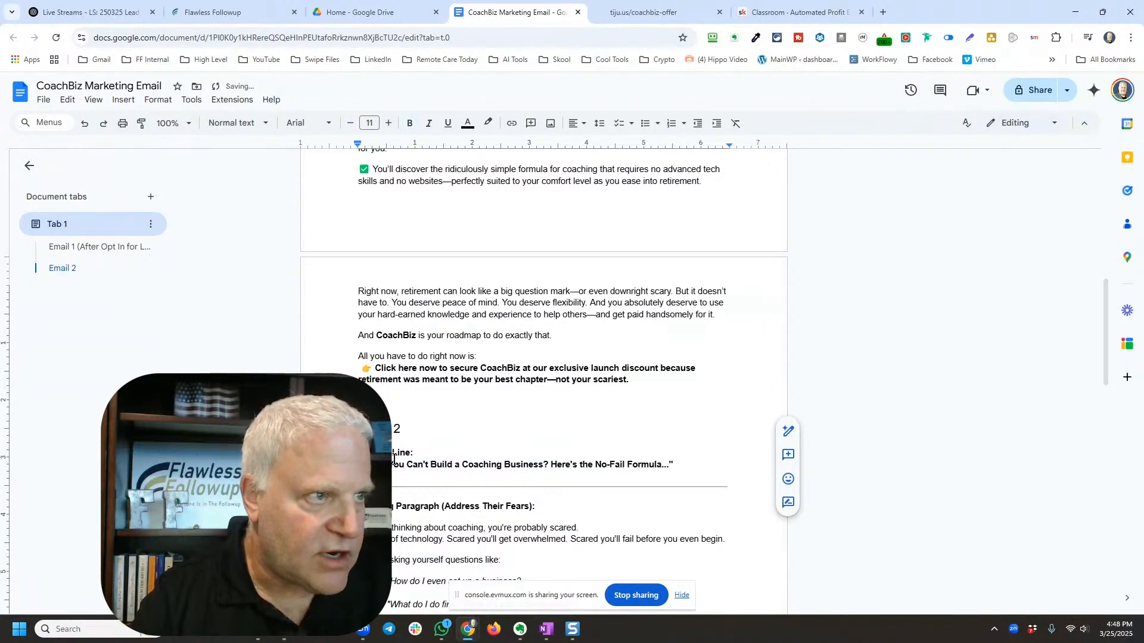
Step: Delete the "Opening Paragraph (Address Their Fears):" label and its blank line below the Email 2 subject line
scroll(535, 451, down, 3)
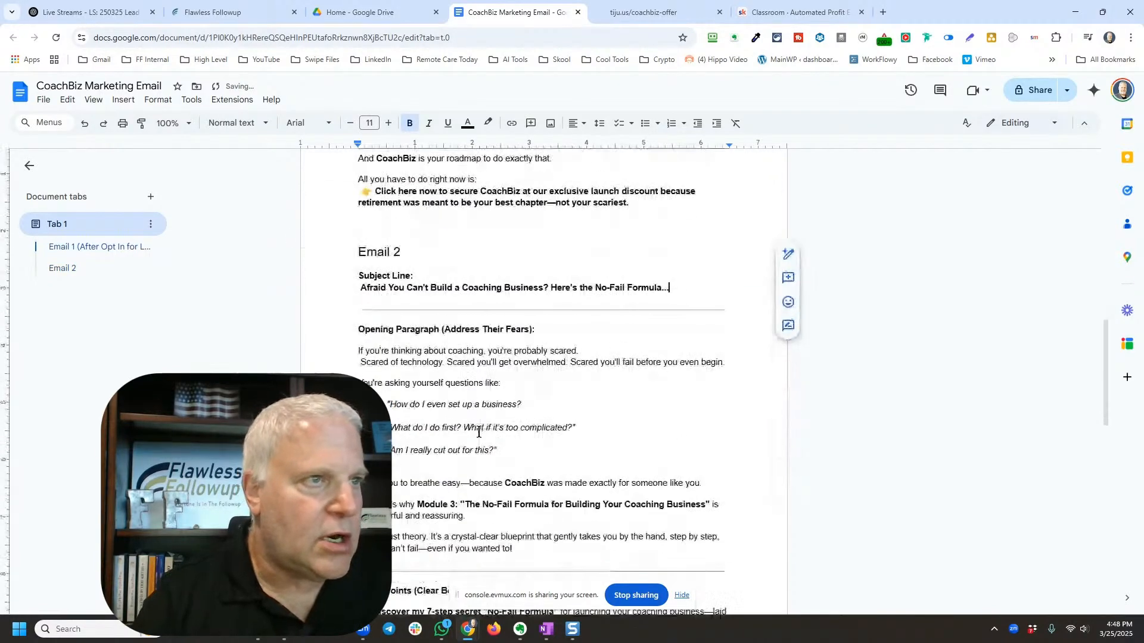
drag(538, 327, 316, 326)
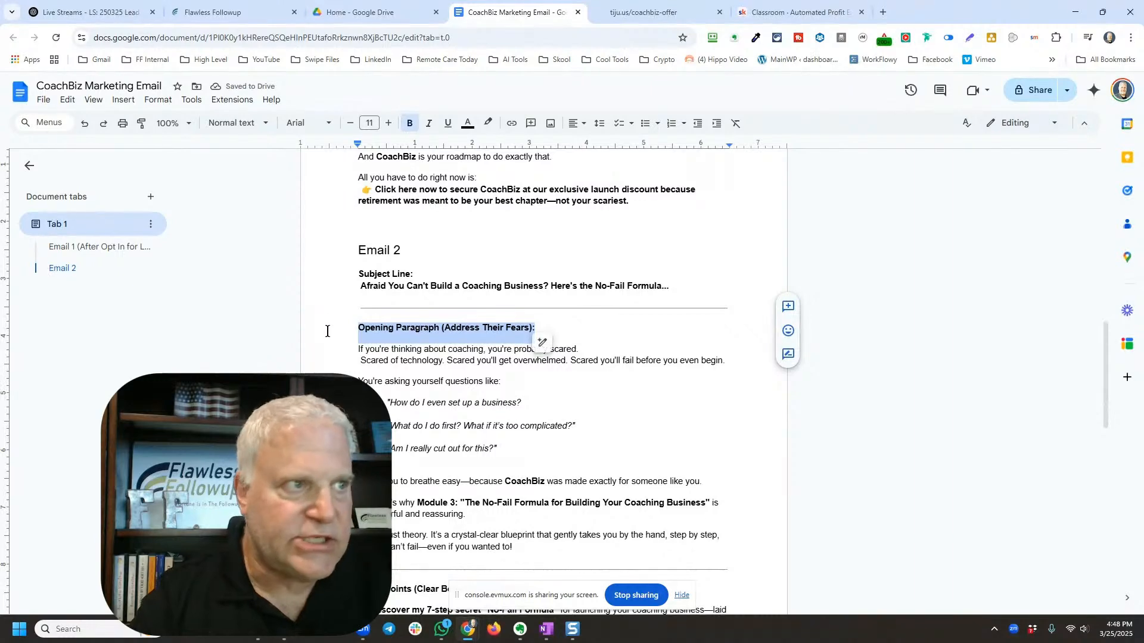
key(Delete)
key(Delete)
Step: Remove the divider between the "even if you wanted to!" paragraph and the bullet points label in Email 2
scroll(382, 385, down, 2)
scroll(511, 305, down, 3)
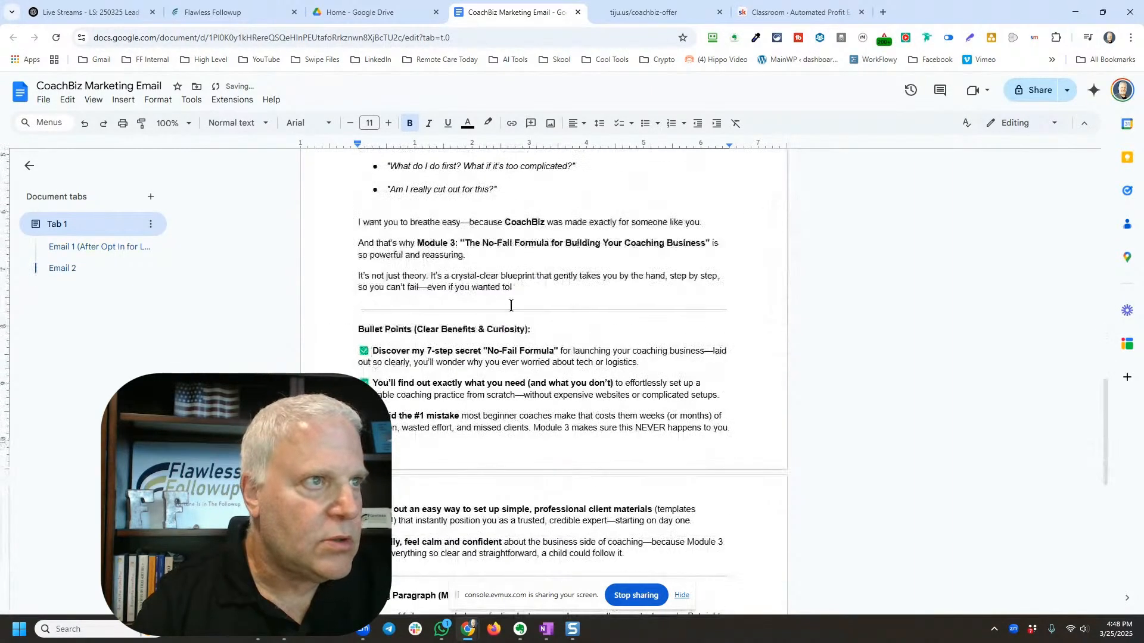
click(514, 292)
key(Delete)
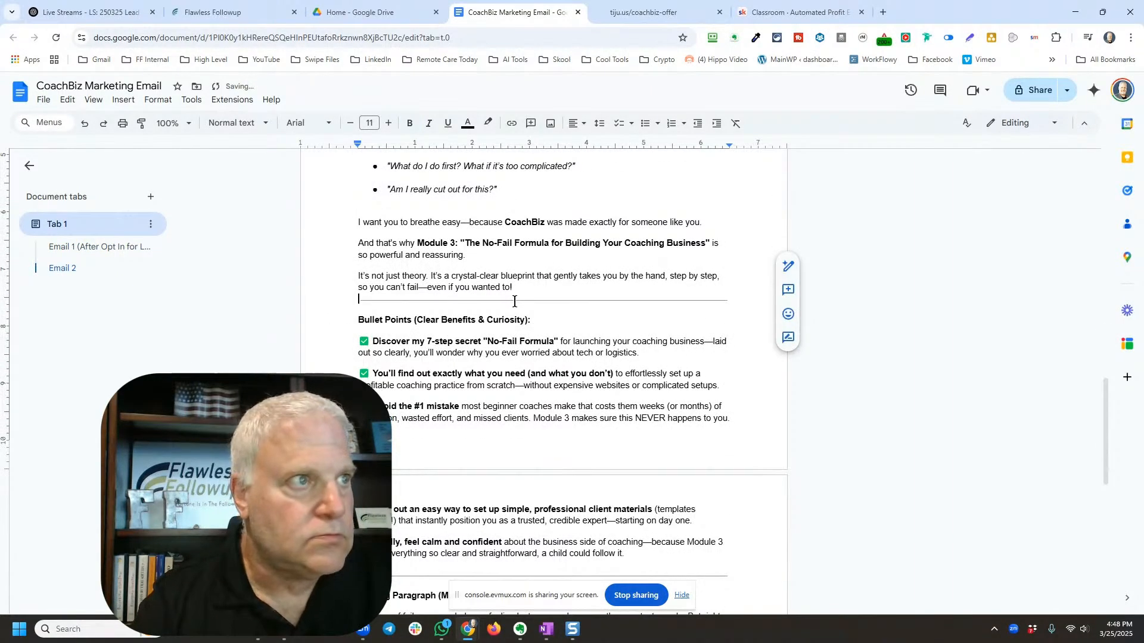
key(Delete)
Step: Remove the divider and the "Closing Paragraph (Motivational Close):" label below the last checkmark point of Email 2
scroll(467, 357, down, 5)
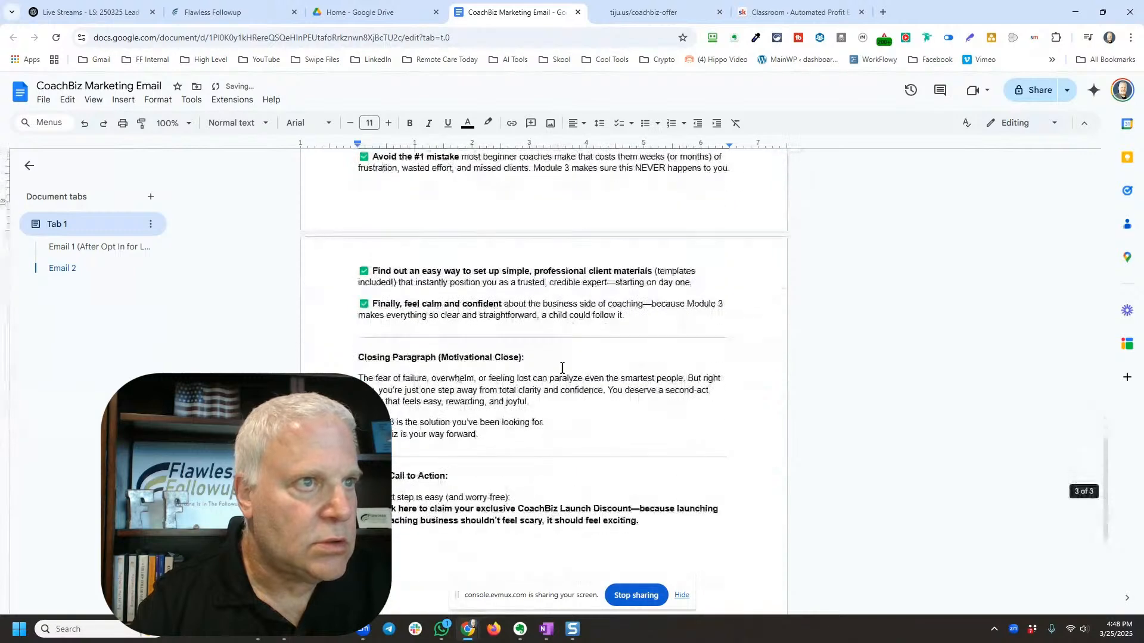
click(642, 322)
key(Delete)
key(Delete)
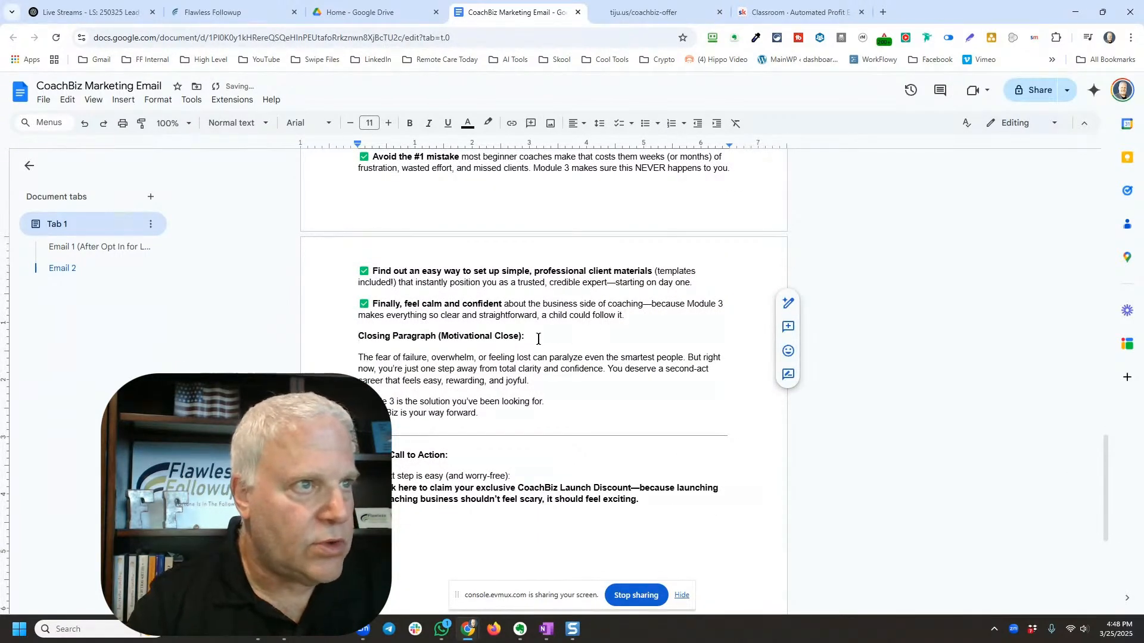
key(shift+End)
key(Delete)
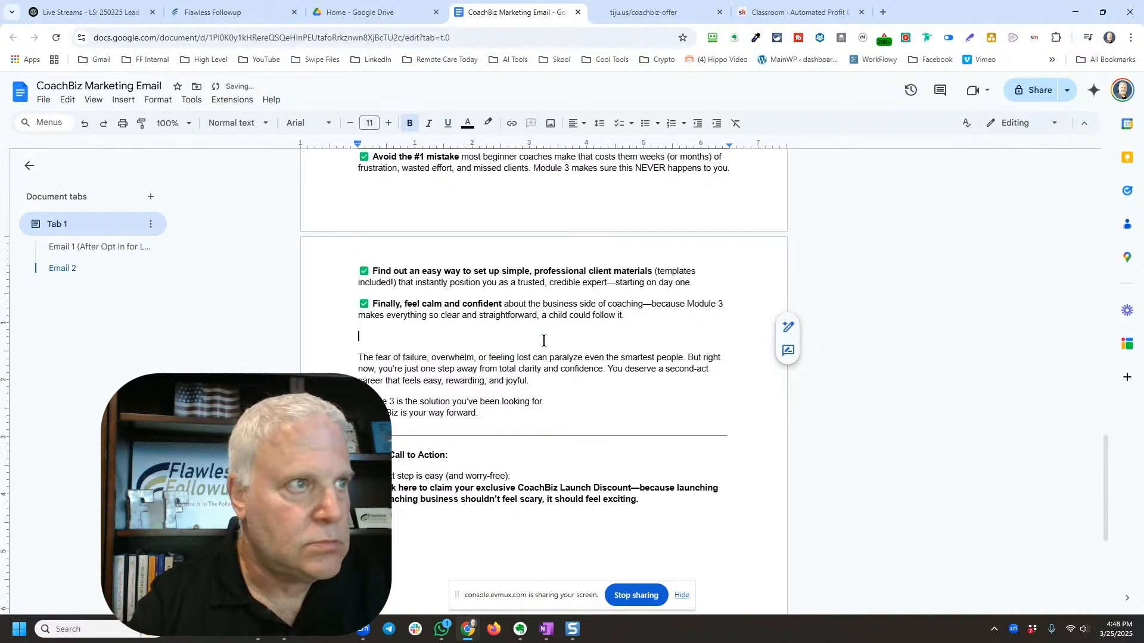
key(Delete)
Step: Delete the divider and Call to Action label near the end of Email 2, and add a blank line after "Your next step is easy (and worry-free):"
drag(454, 431, 372, 417)
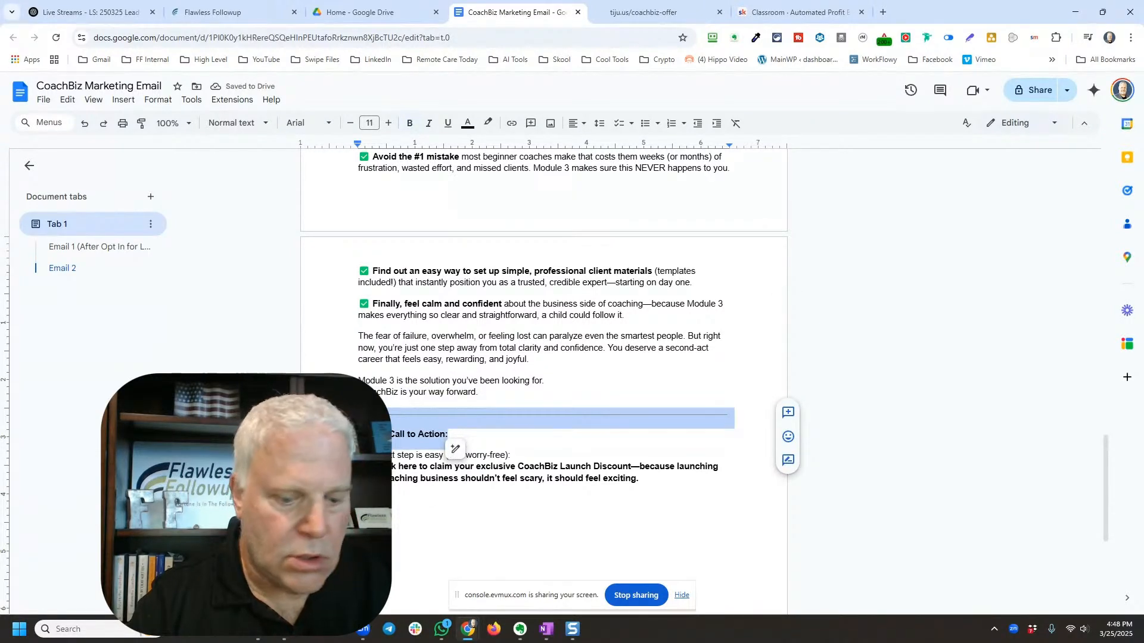
key(Delete)
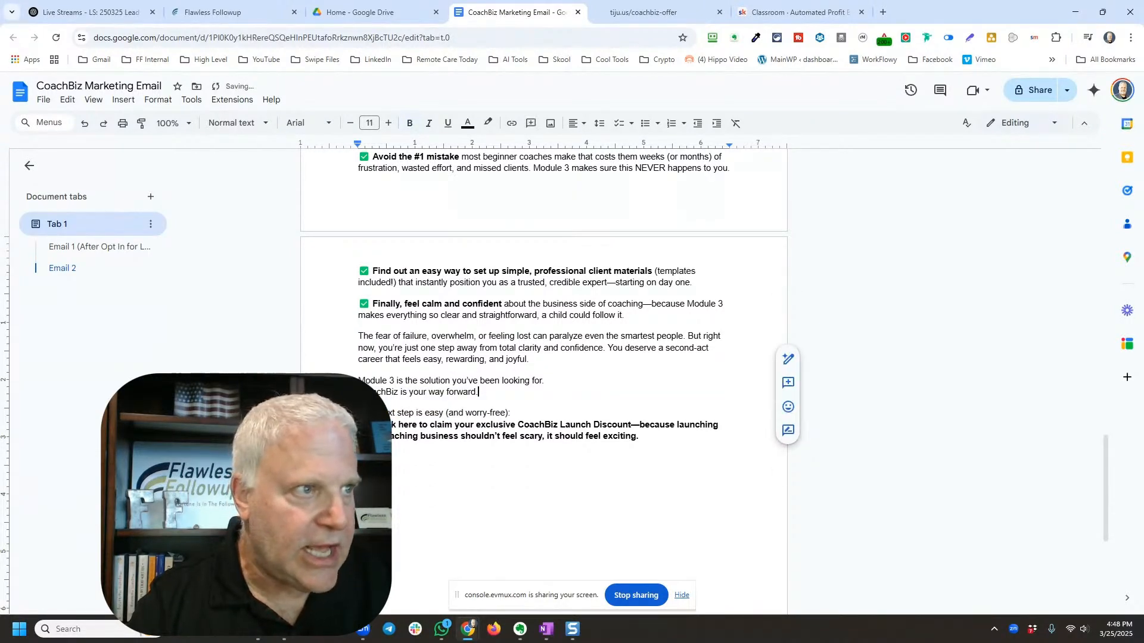
click(517, 413)
key(Return)
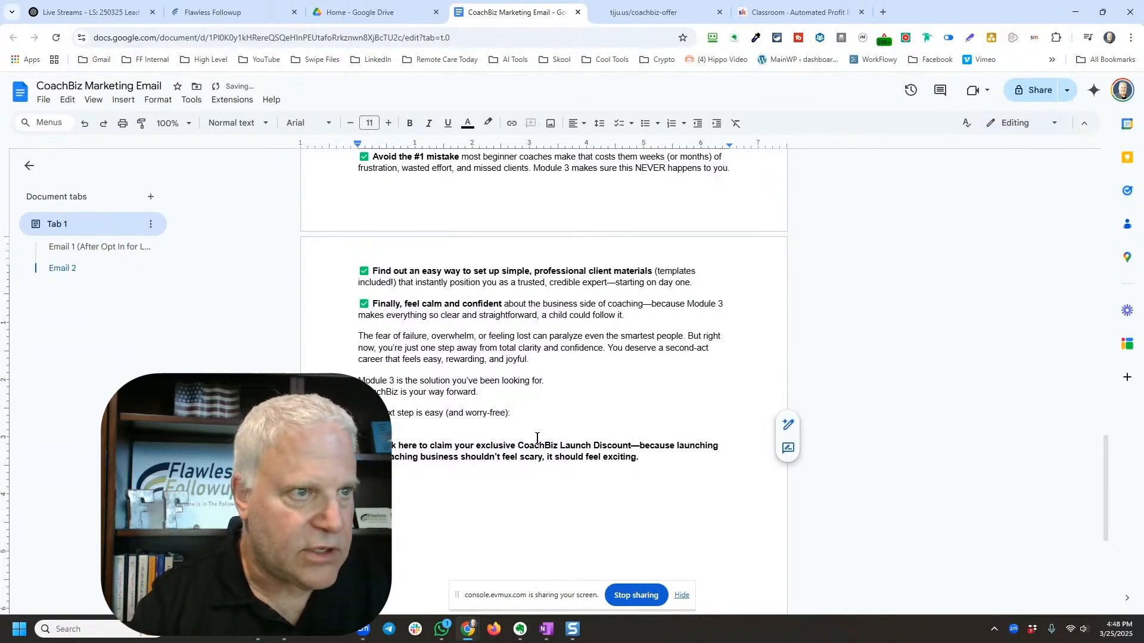
Step: Select and copy the text from the end of Email 2 back up to the Email 1 subject text
click(649, 458)
scroll(383, 396, up, 15)
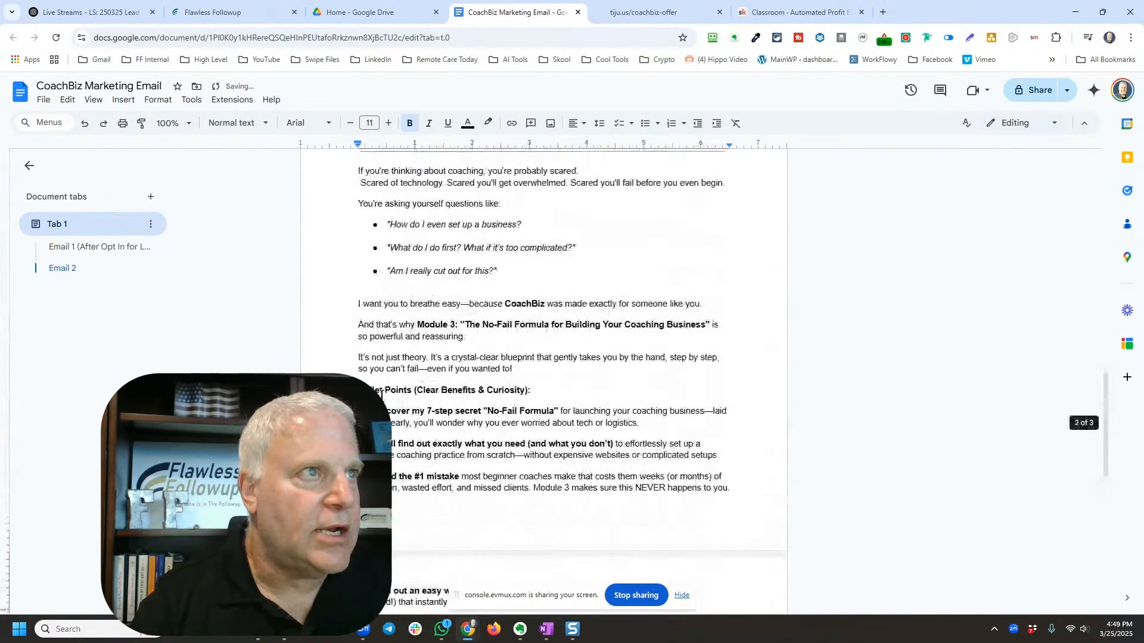
scroll(383, 396, up, 5)
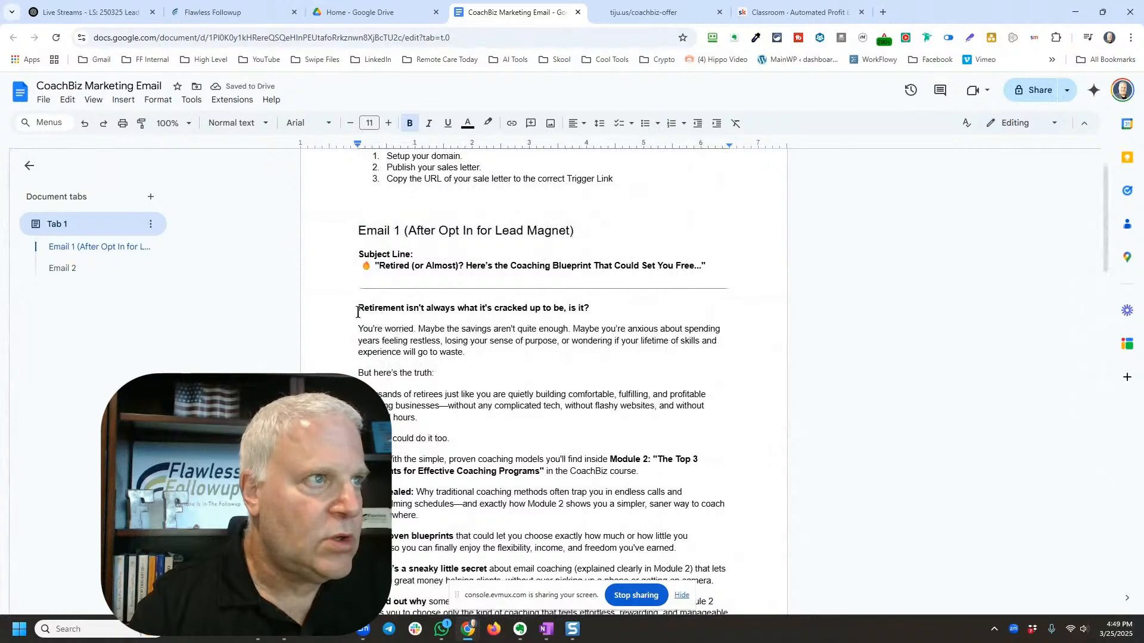
shift+click(358, 267)
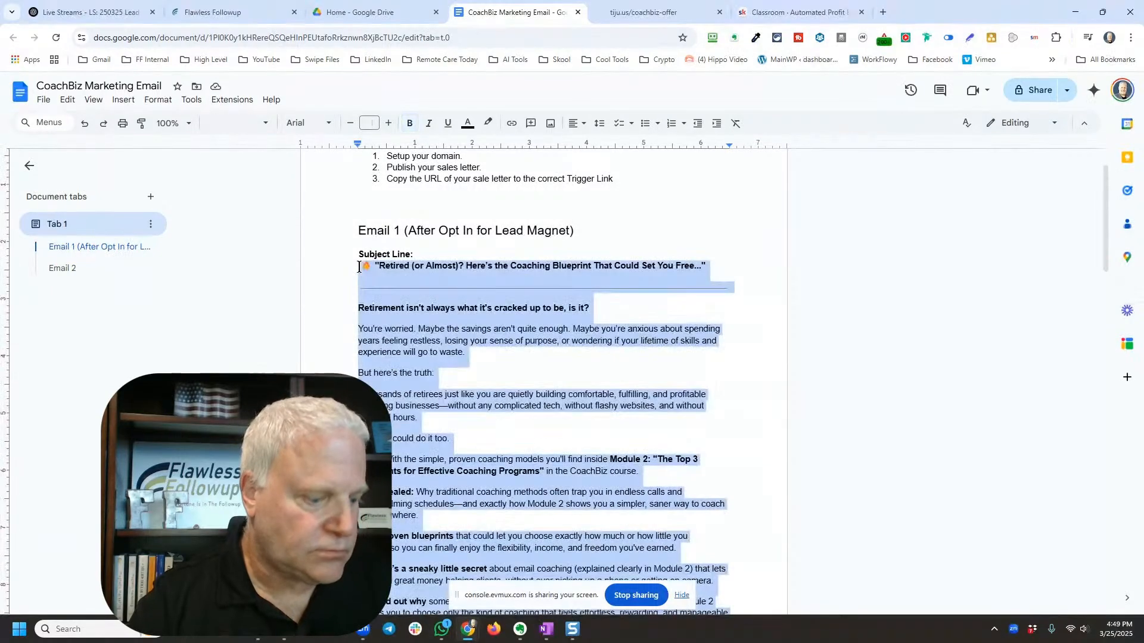
Step: Switch to Flawless Followup, save the CoachBiz Marketing 1 template and return to the template list
click(230, 12)
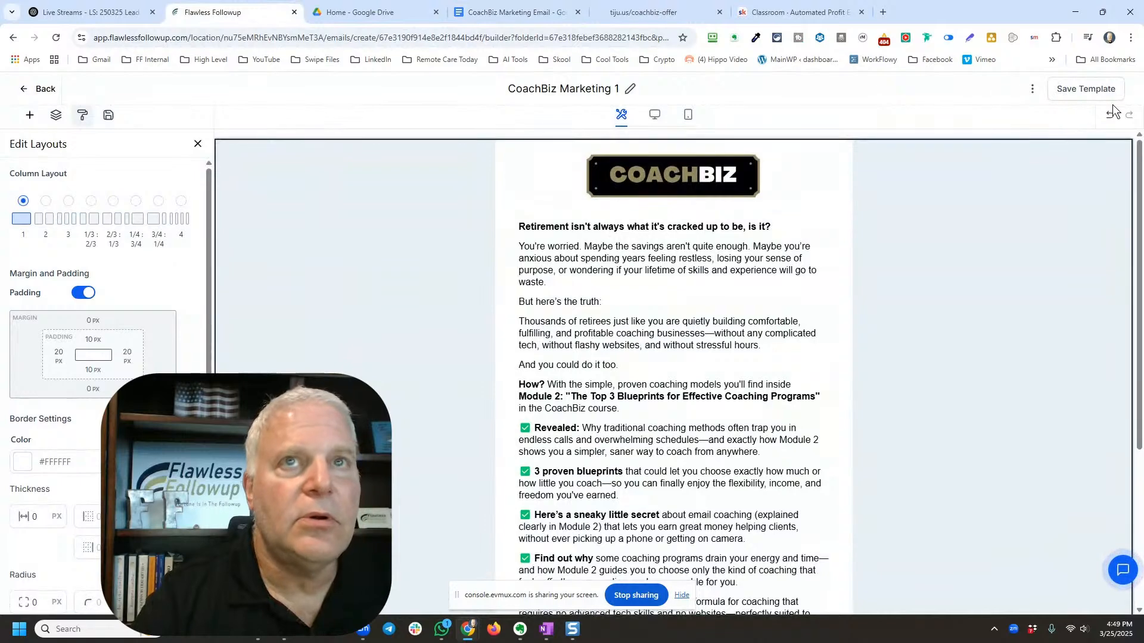
click(1061, 93)
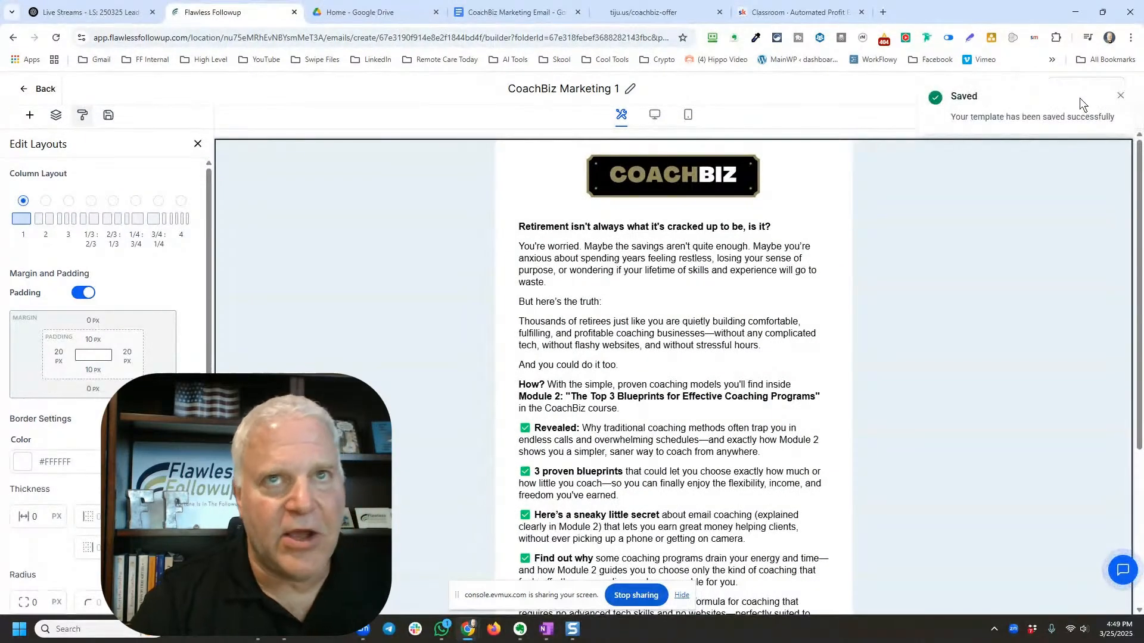
click(1119, 97)
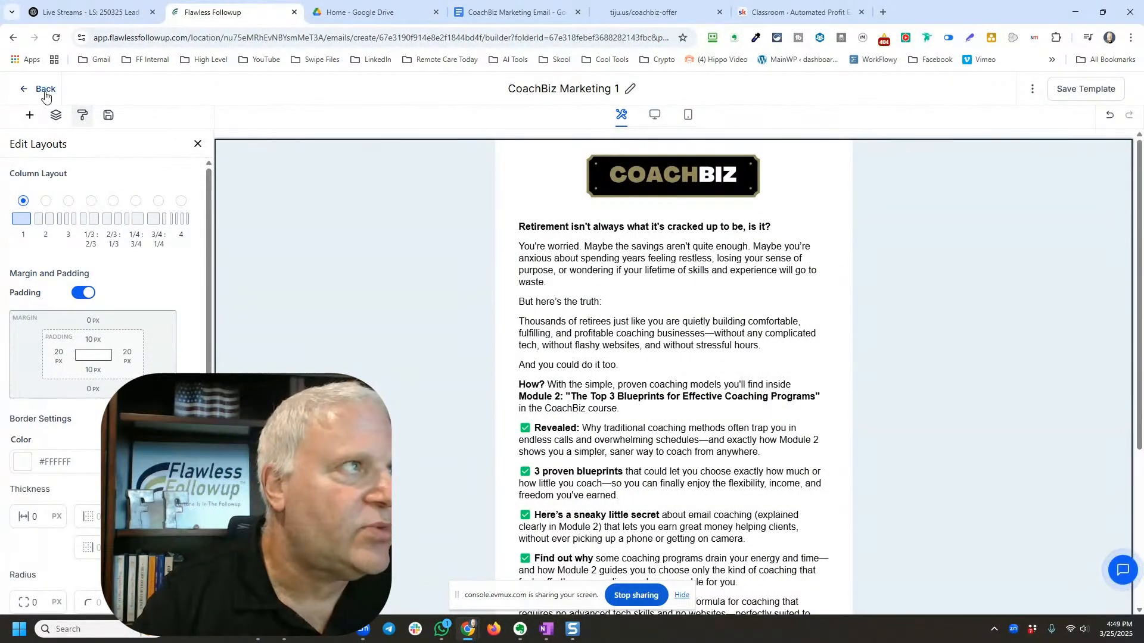
click(46, 90)
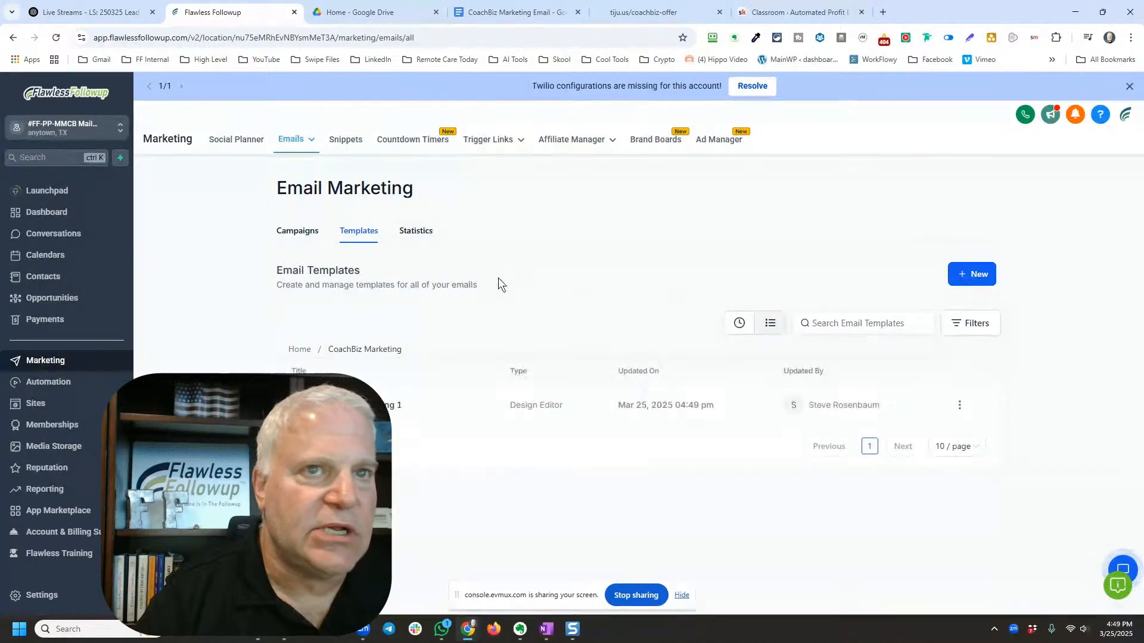
Step: Clone the CoachBiz Marketing 1 email template under the name "CoachBiz Marketing 2"
click(958, 406)
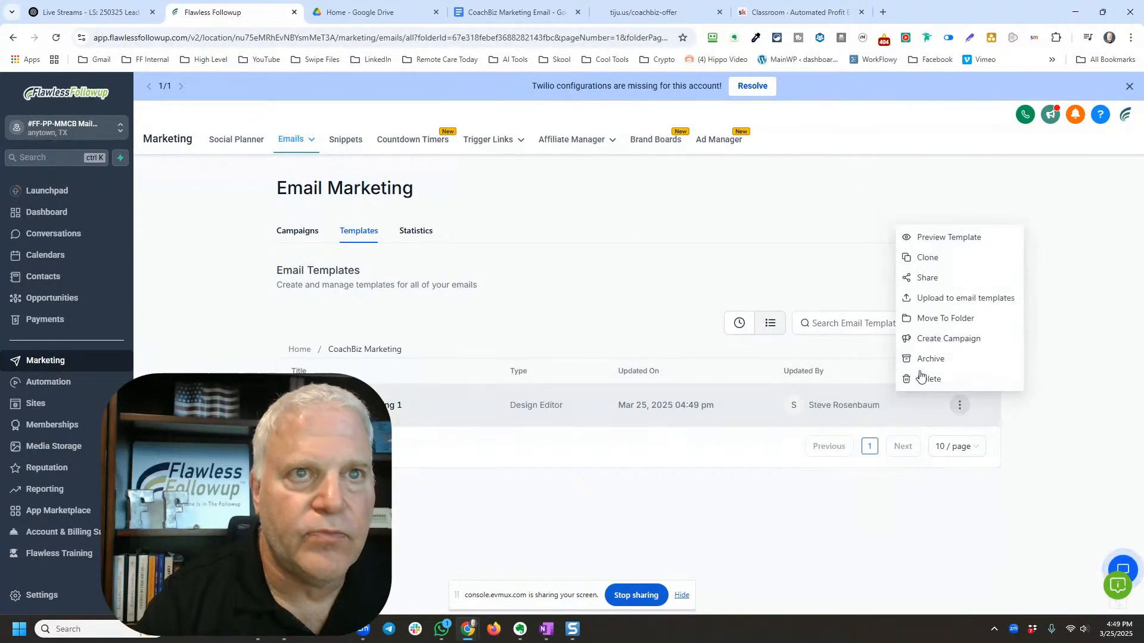
click(928, 258)
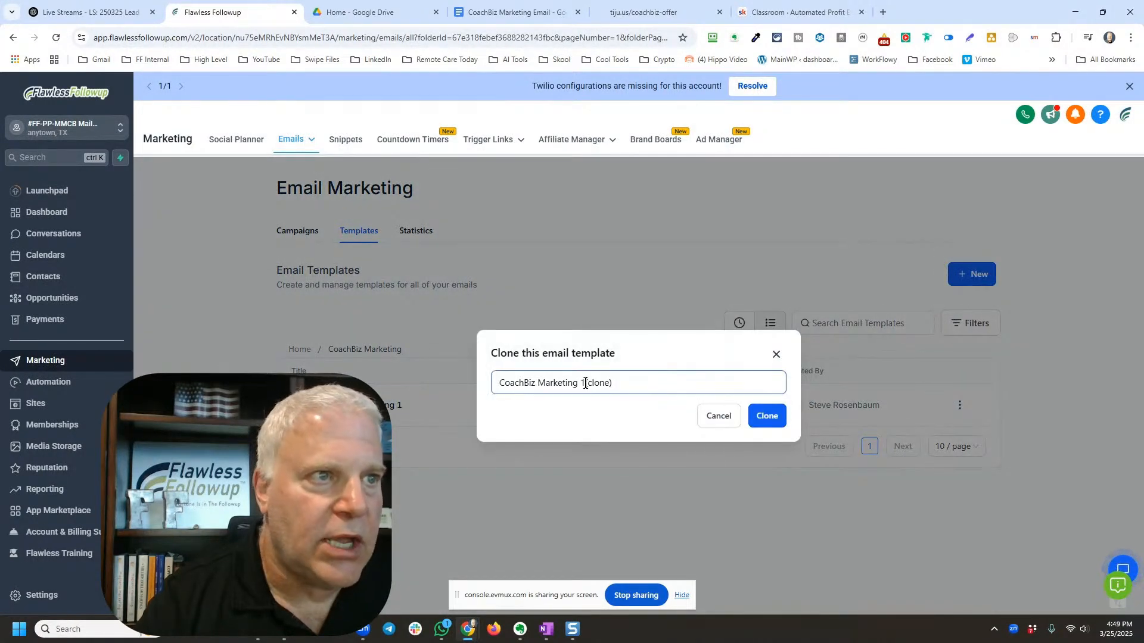
drag(580, 383, 698, 386)
text(2)
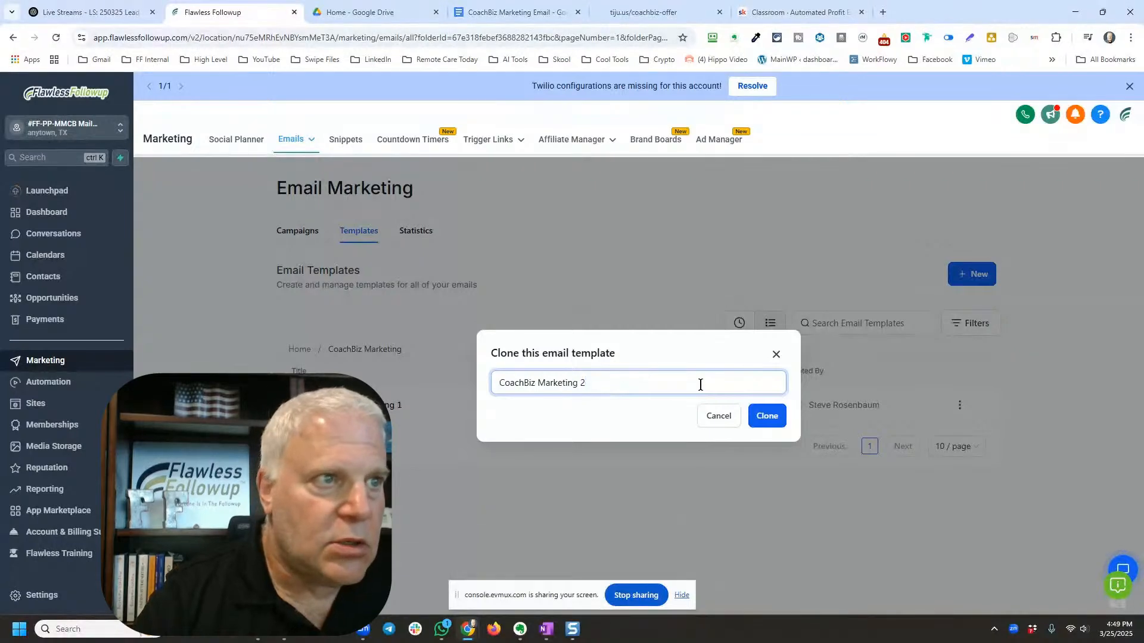
click(774, 418)
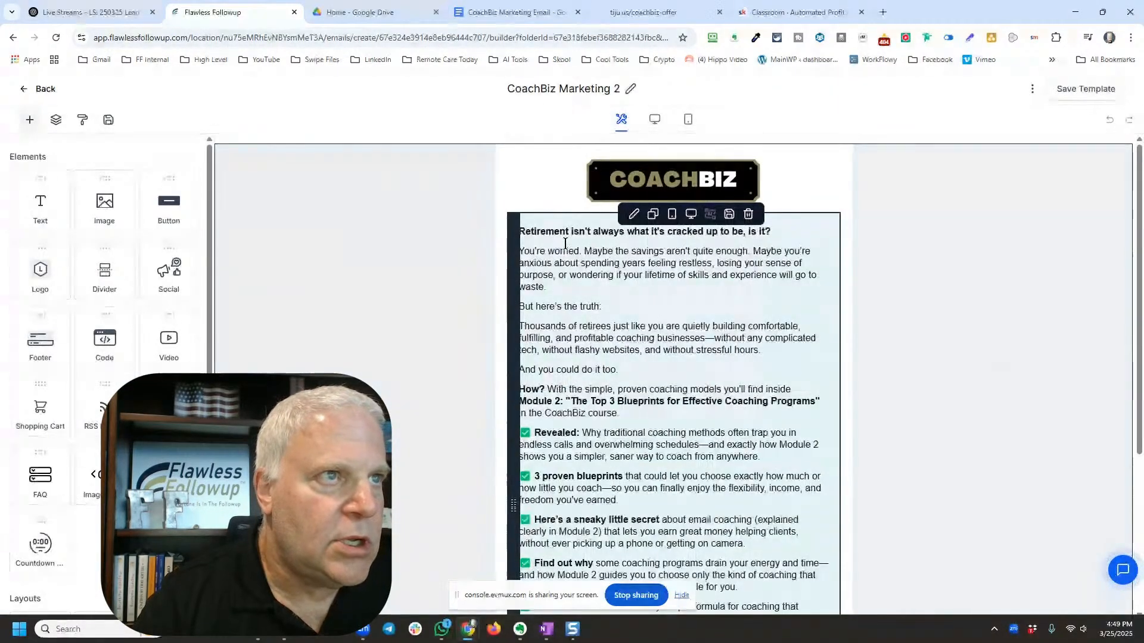
Step: Replace all body text in the CoachBiz Marketing 2 template with the copied document text and review the pasted content
drag(560, 251, 560, 264)
scroll(580, 328, down, 1)
scroll(582, 334, down, 4)
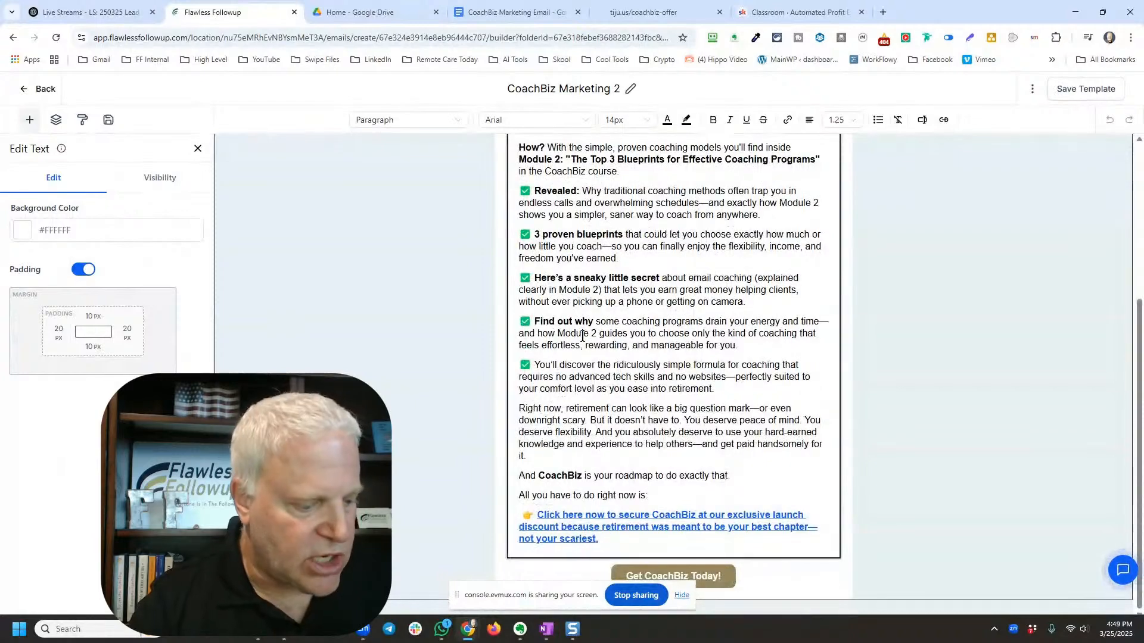
key(ctrl+a)
key(BackSpace)
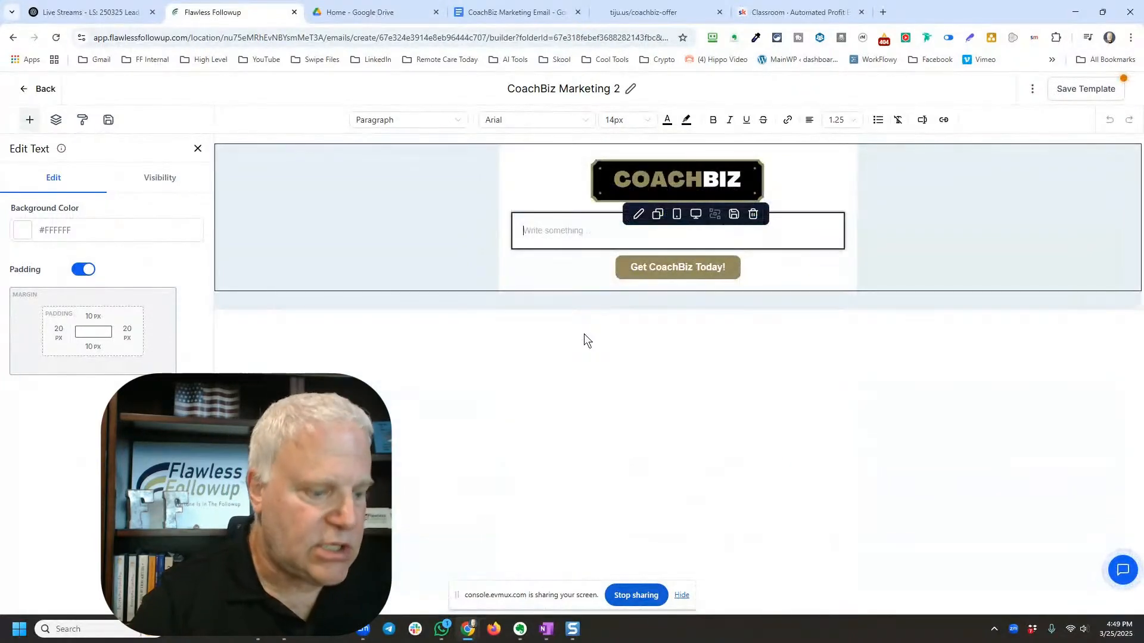
key(ctrl+v)
scroll(639, 369, down, 1)
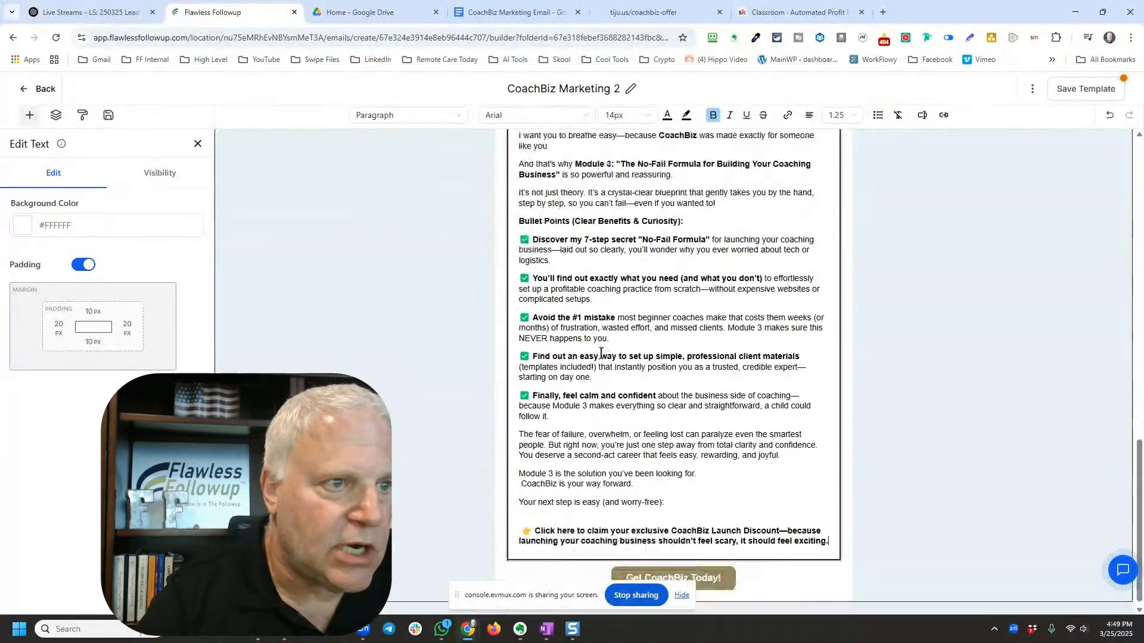
scroll(639, 370, up, 15)
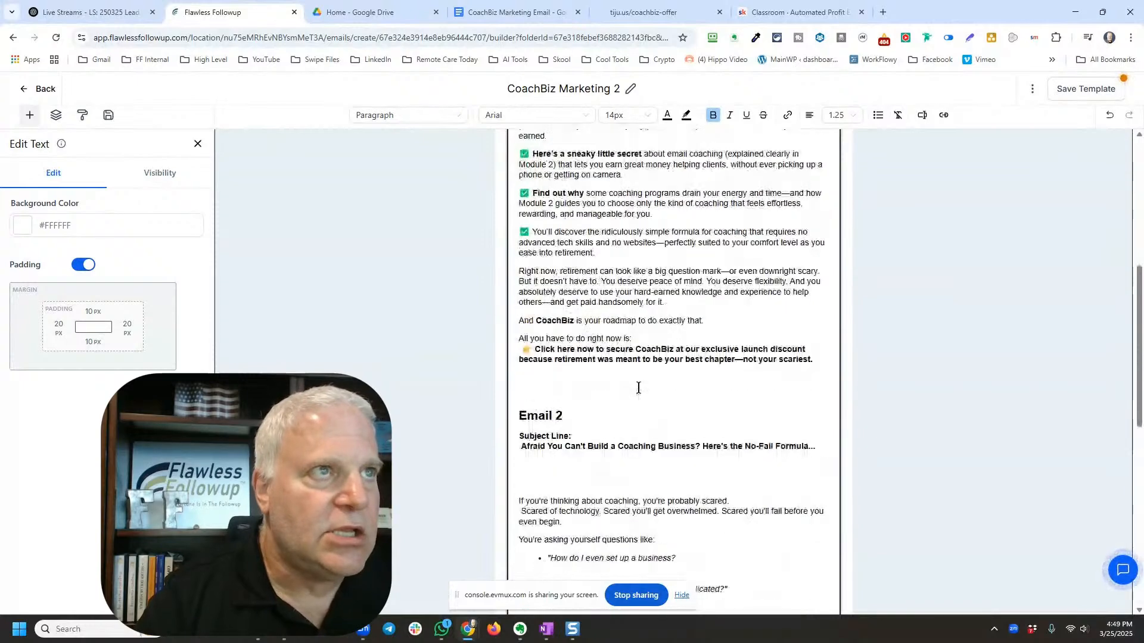
scroll(637, 386, down, 6)
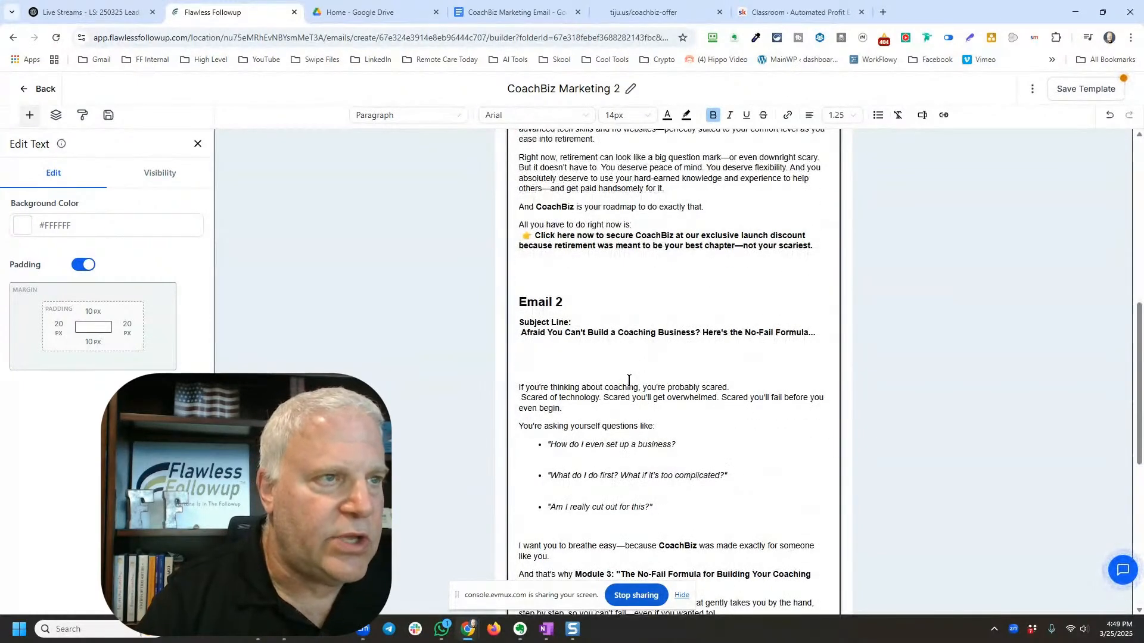
Step: Switch back to the CoachBiz Marketing Email document and select the Email 2 copy from its subject line to the end
click(534, 13)
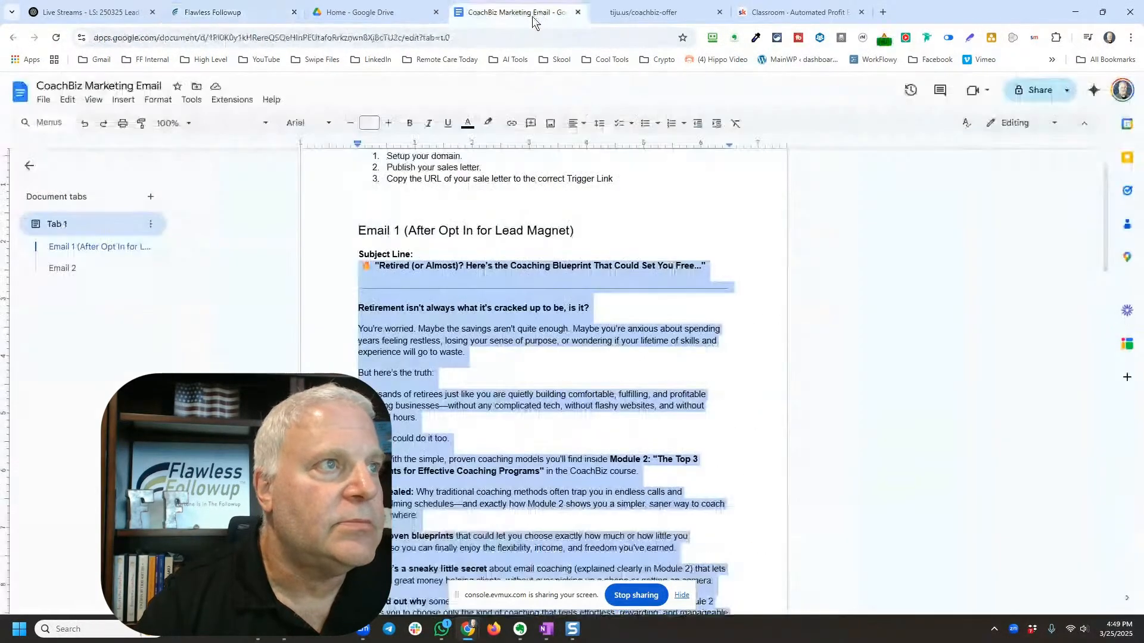
scroll(413, 329, down, 20)
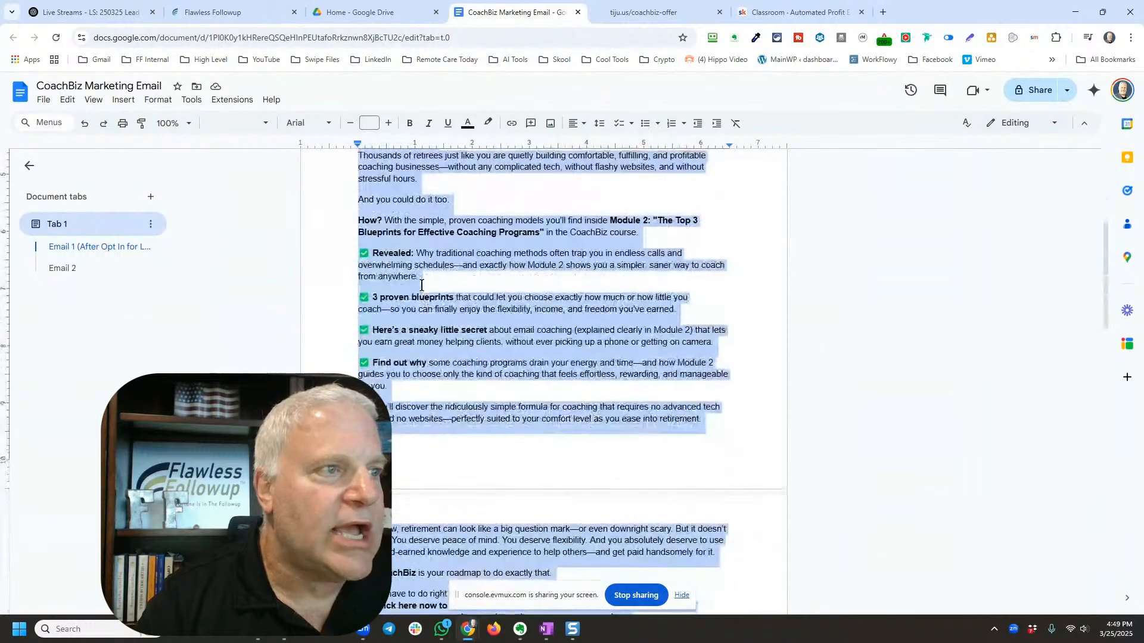
click(422, 342)
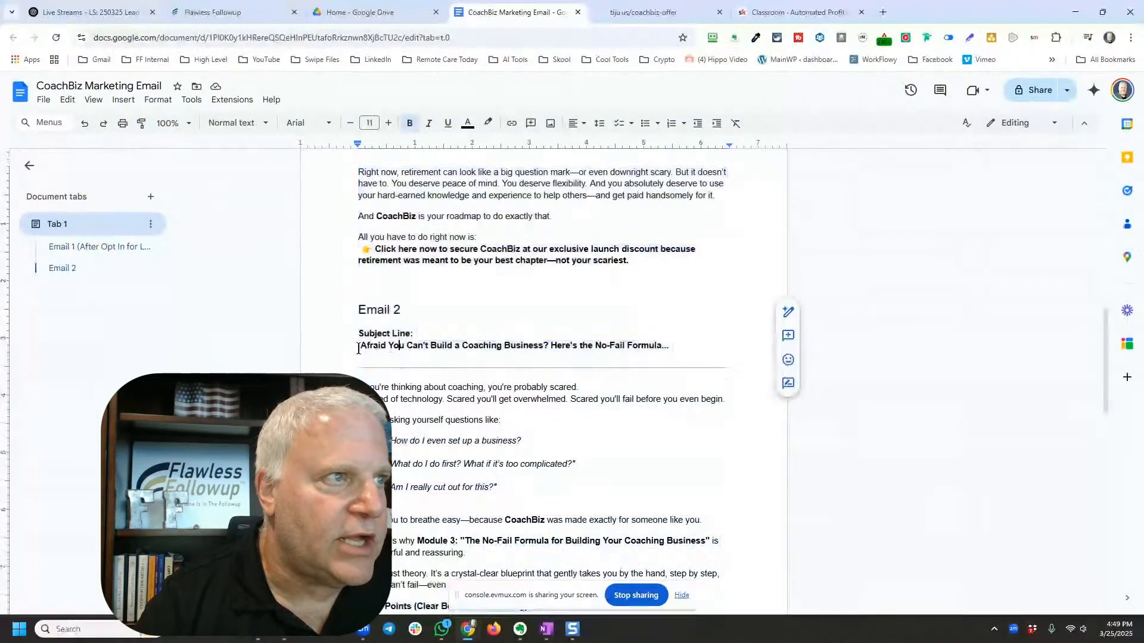
scroll(446, 409, down, 15)
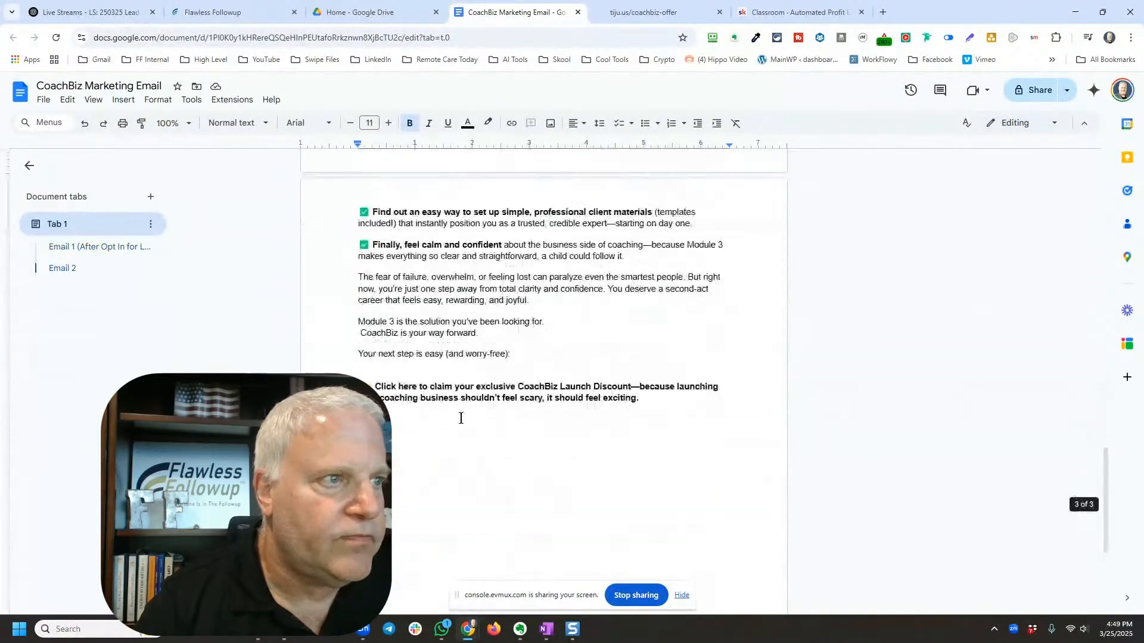
shift+click(657, 397)
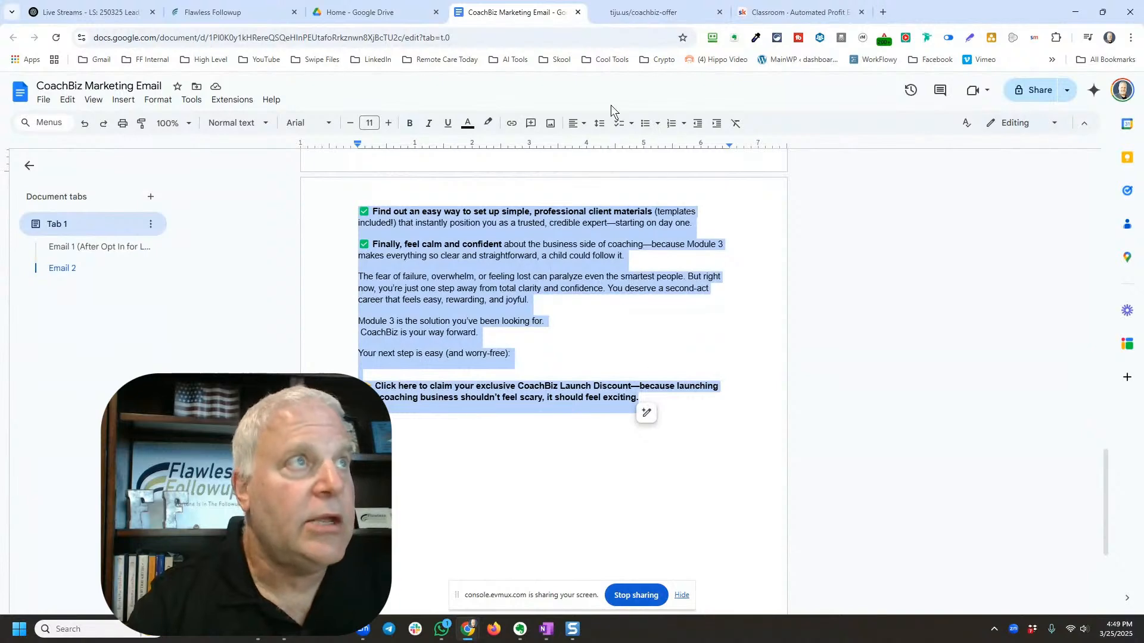
click(354, 13)
click(520, 12)
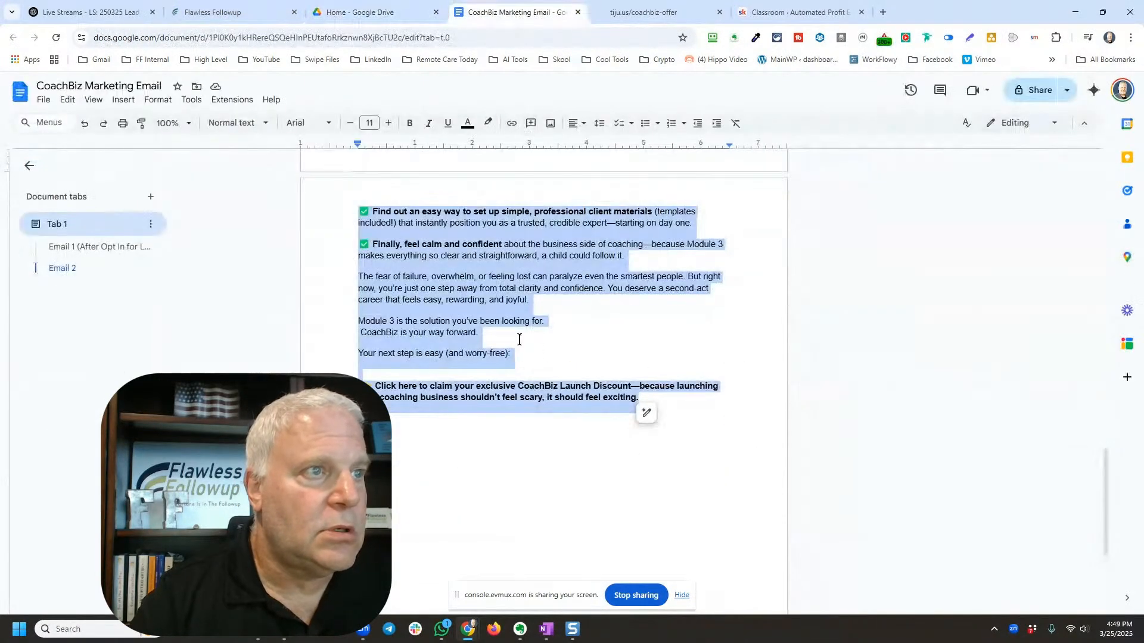
Step: Replace everything below the Email 2 heading in the document with the copied email text
click(524, 341)
triple_click(659, 406)
scroll(494, 334, up, 15)
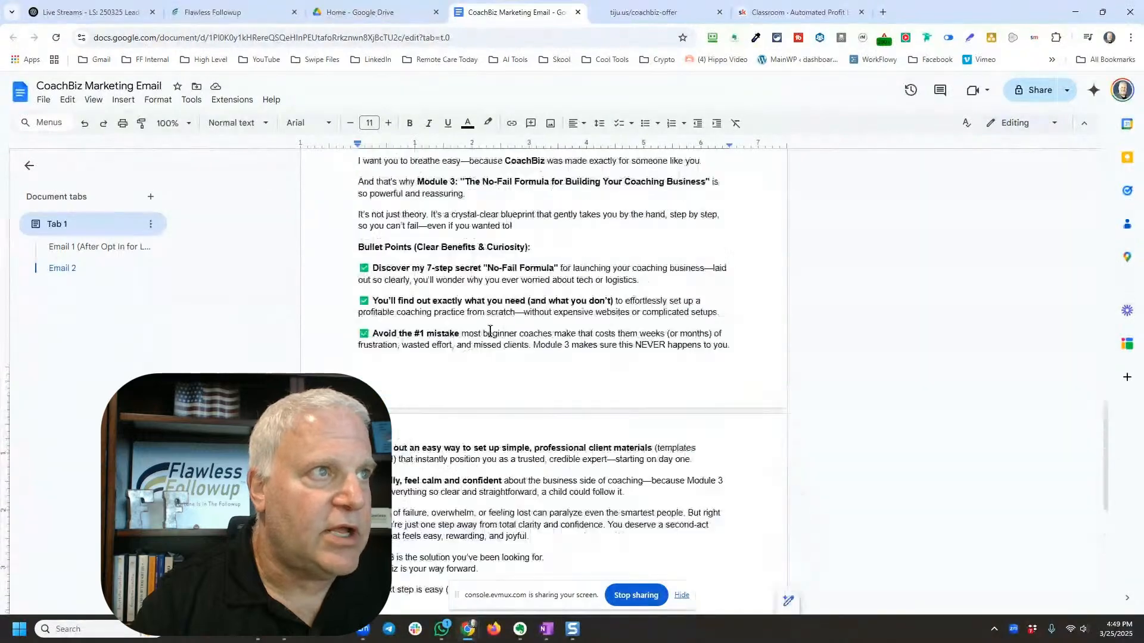
scroll(374, 295, up, 7)
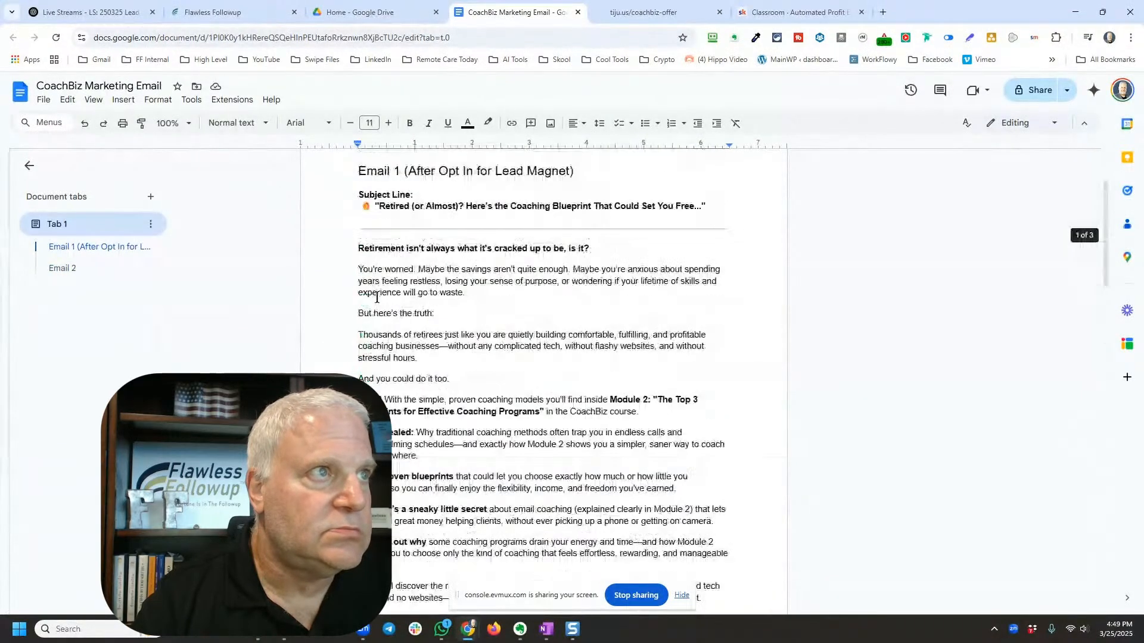
scroll(376, 297, down, 2)
scroll(376, 297, down, 10)
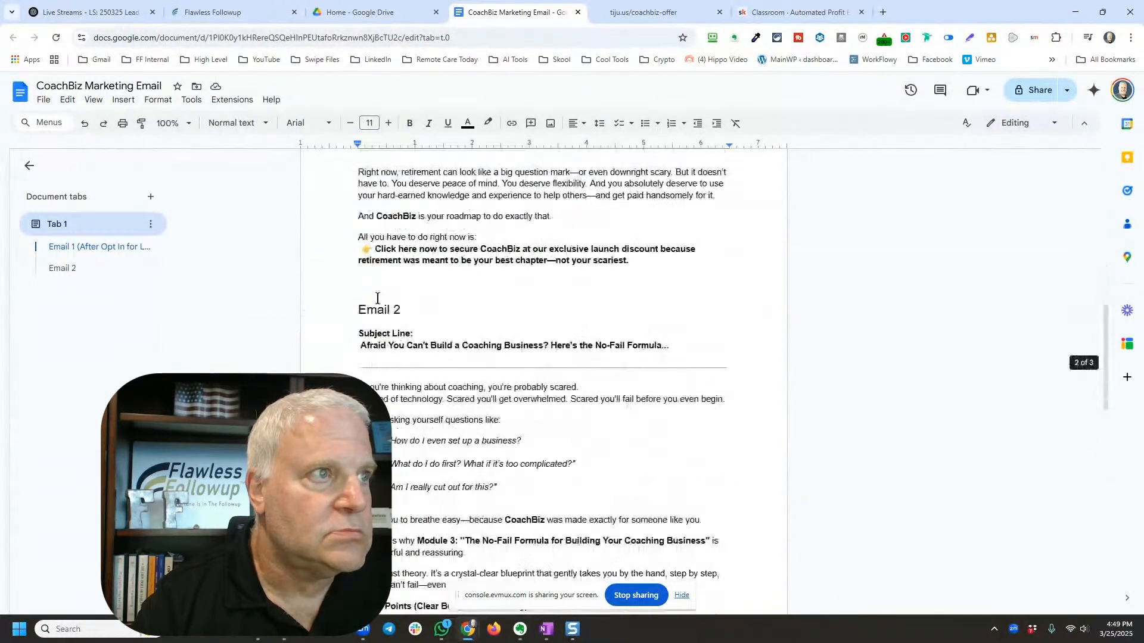
click(359, 333)
key(ctrl+shift+End)
key(Delete)
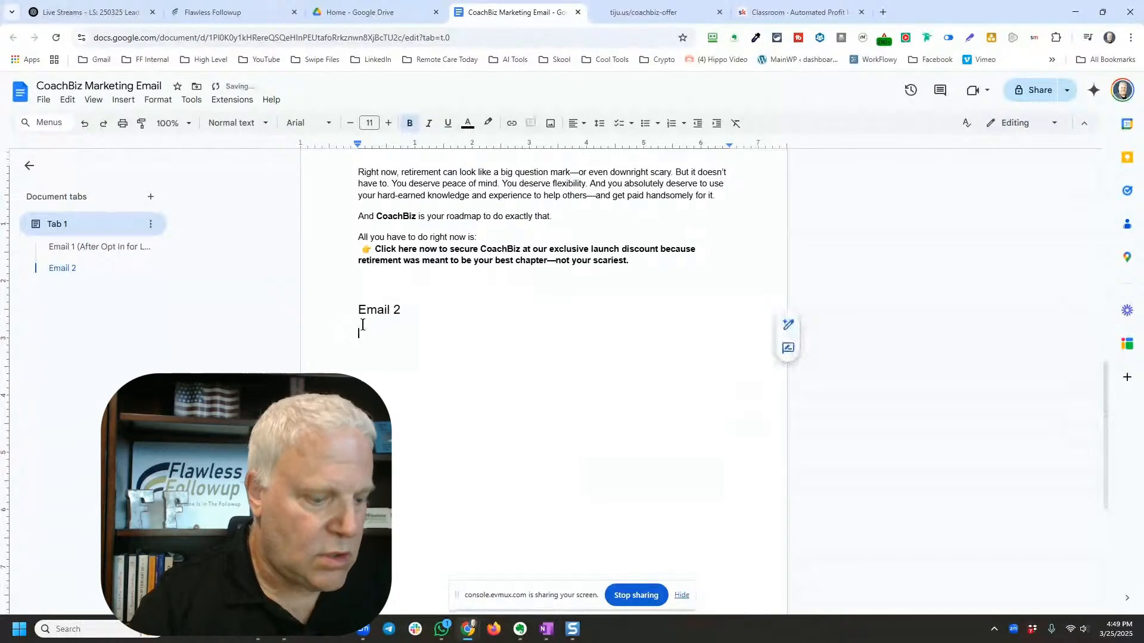
key(ctrl+v)
scroll(375, 298, up, 10)
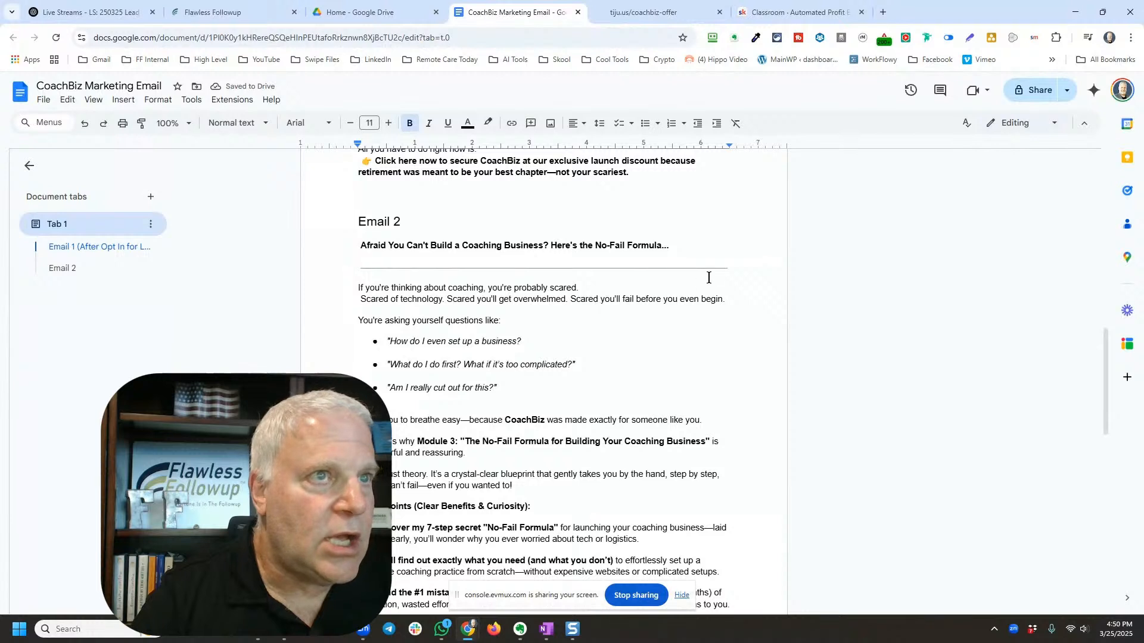
Step: Delete the horizontal divider and the empty line between Email 2's subject and its opening paragraph
drag(725, 265, 342, 266)
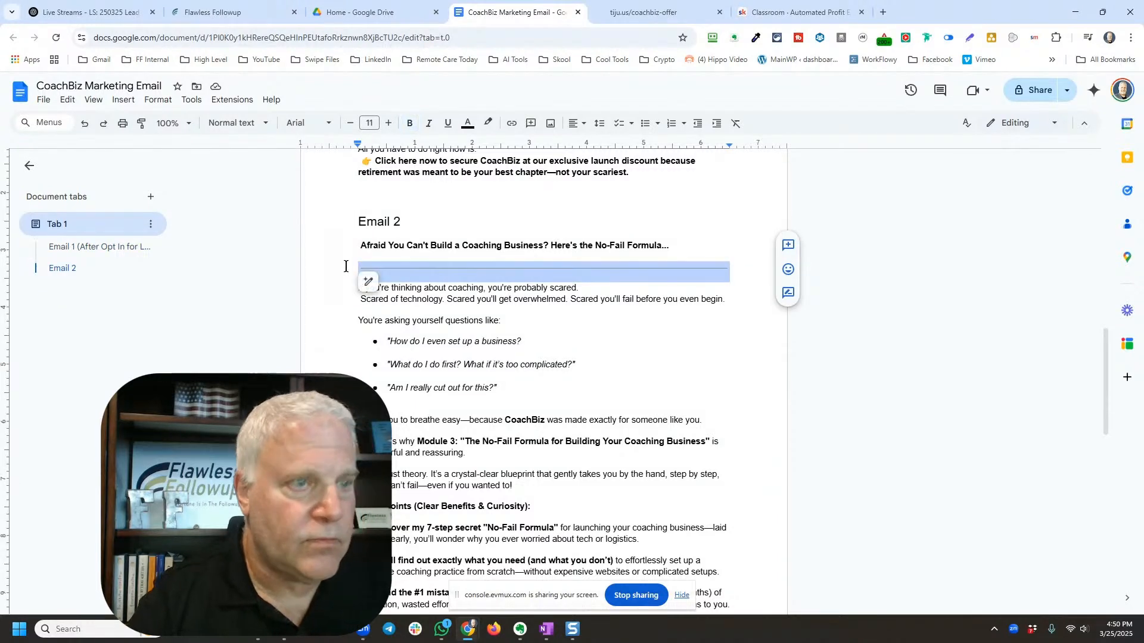
key(Delete)
key(Delete)
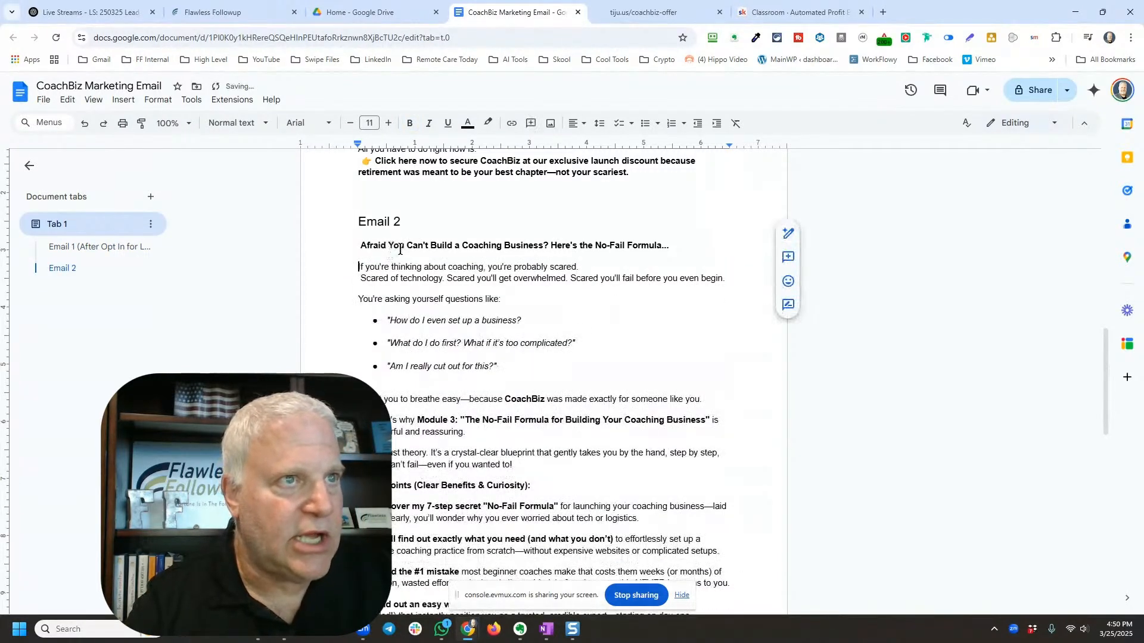
Step: Copy the "Subject Line:" label from Email 1 and paste it above Email 2's subject text
drag(671, 245, 332, 243)
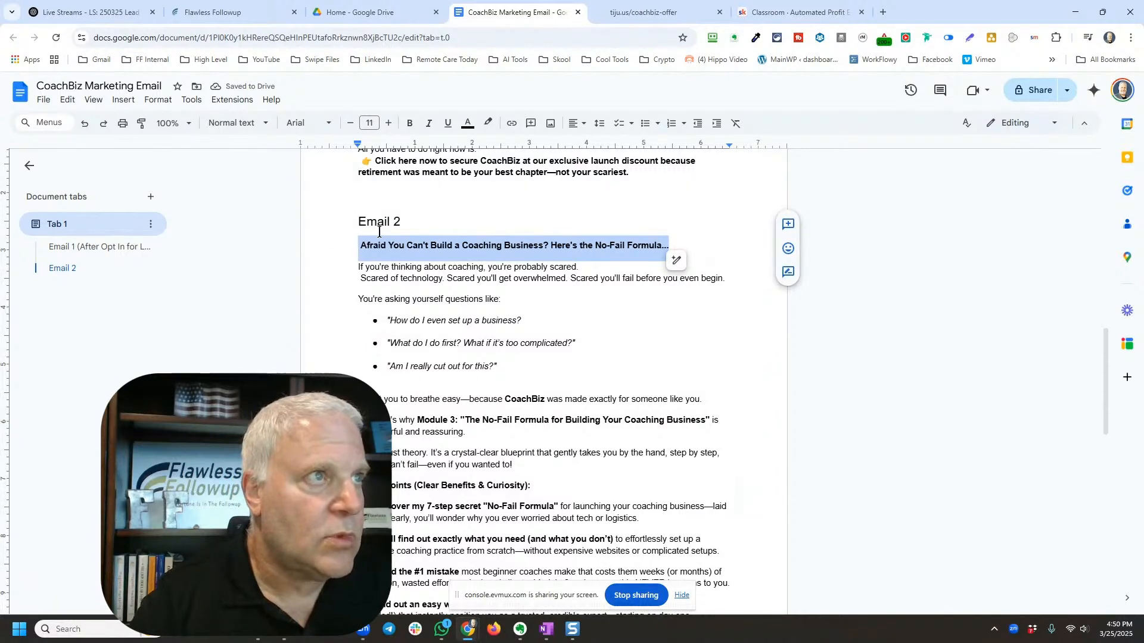
scroll(383, 228, up, 13)
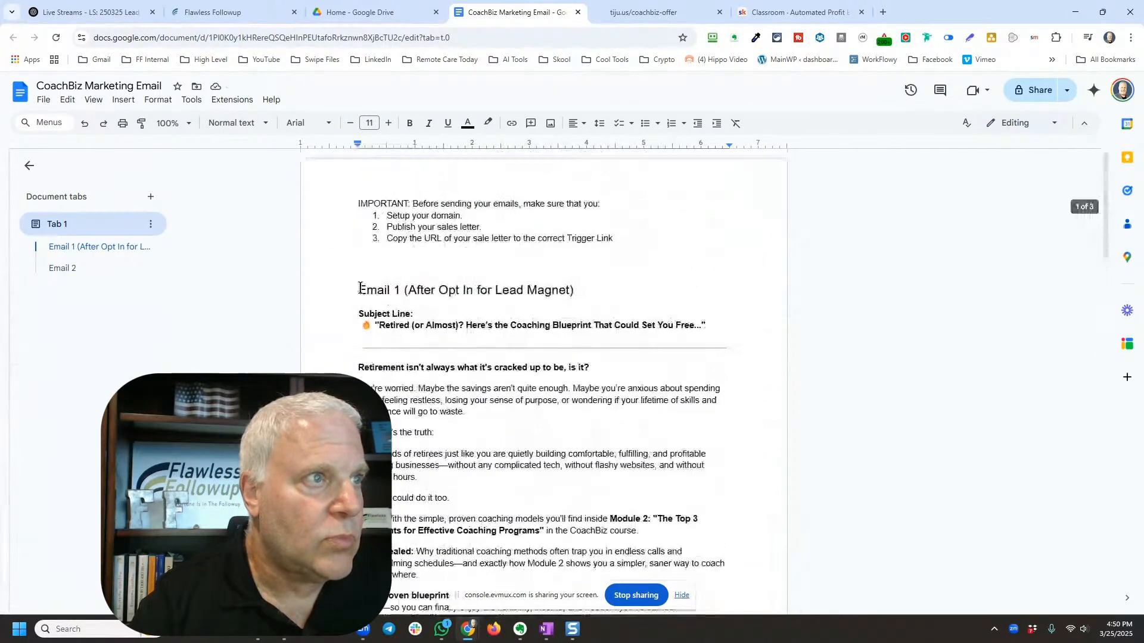
drag(414, 314, 320, 312)
key(ctrl+c)
scroll(351, 325, down, 14)
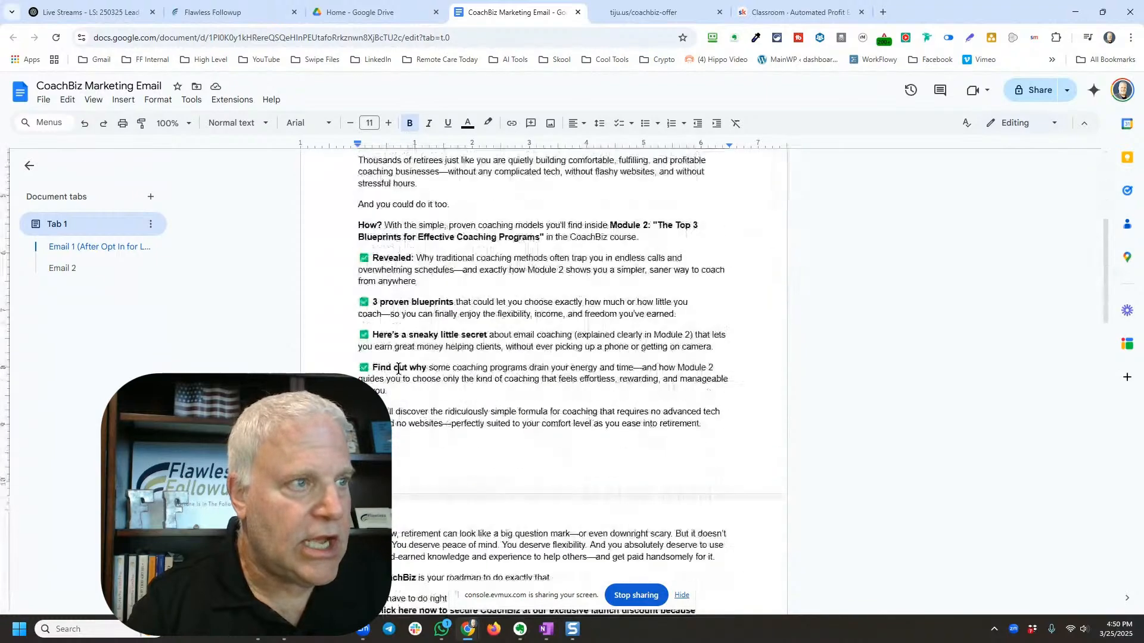
click(374, 387)
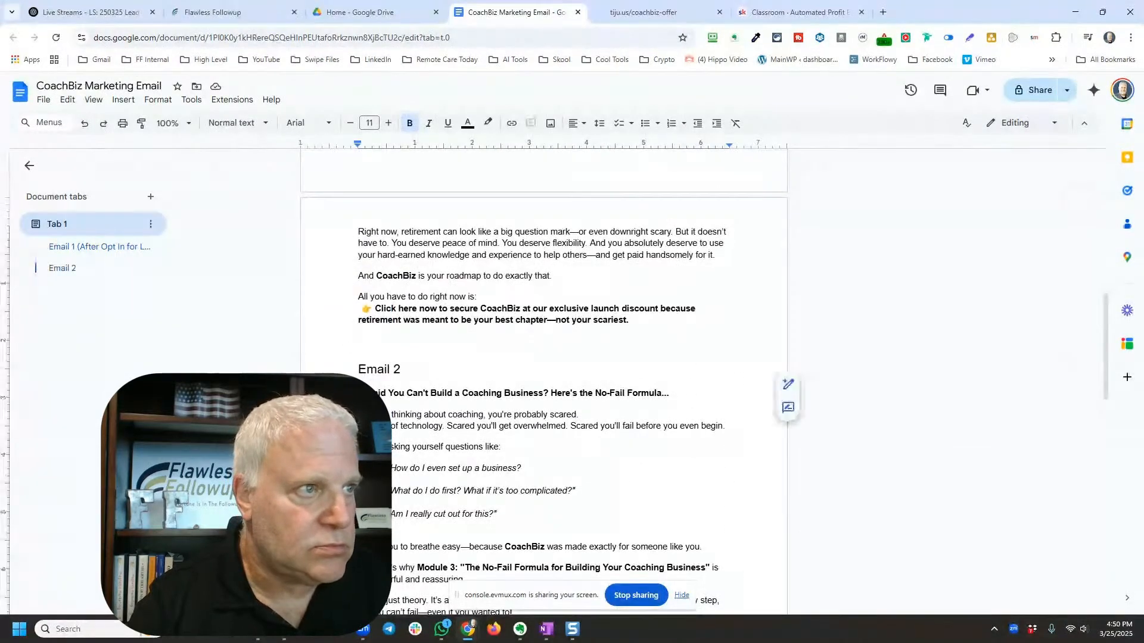
key(ctrl+v)
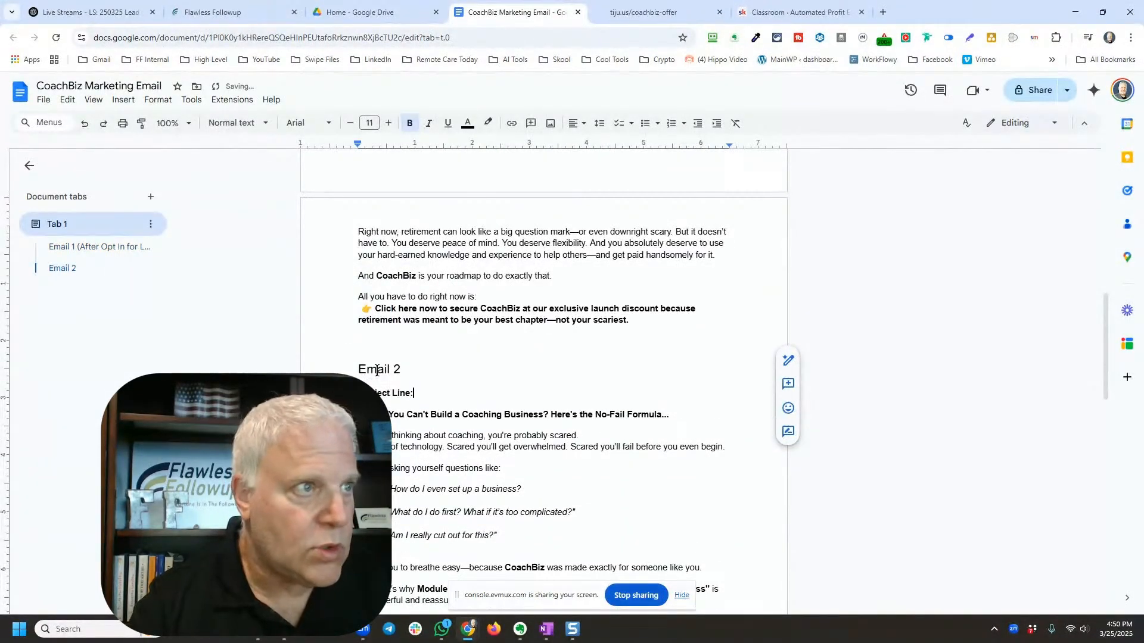
Step: Remove the fire emoji, the surrounding quotation marks and the extra blank line from Email 1's subject line
scroll(389, 374, up, 15)
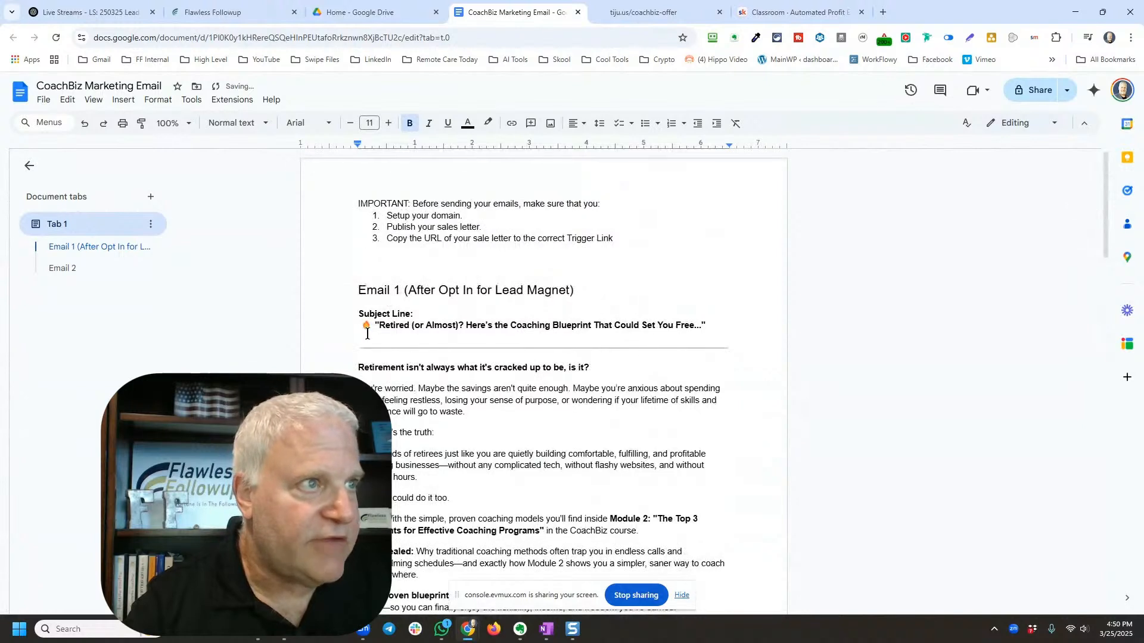
click(379, 326)
key(BackSpace)
key(BackSpace)
key(BackSpace)
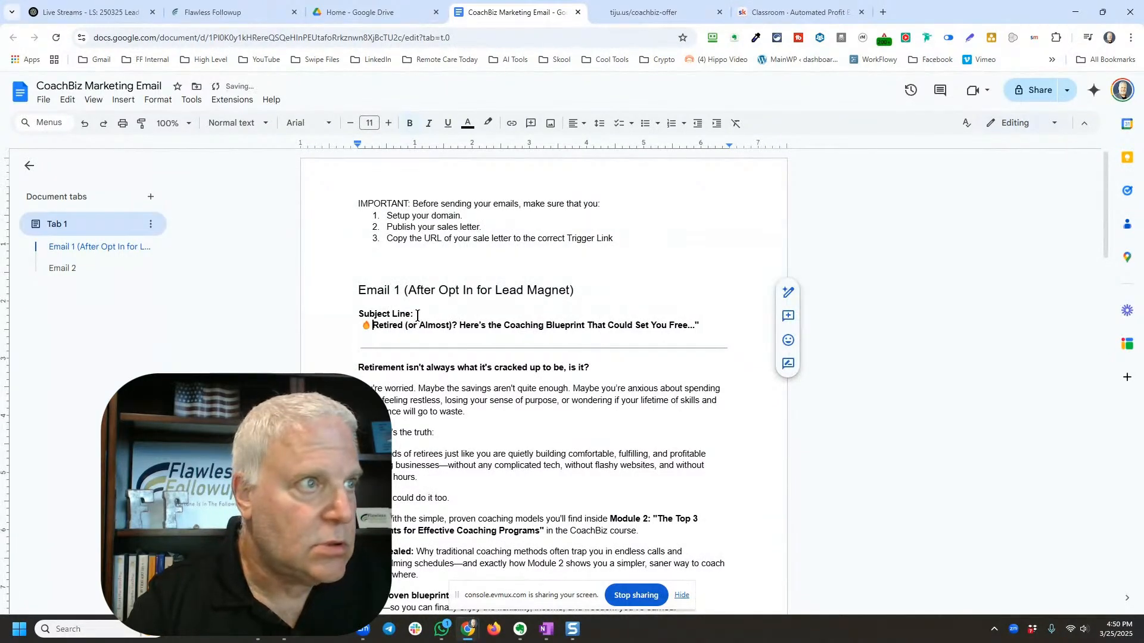
click(667, 337)
key(Delete)
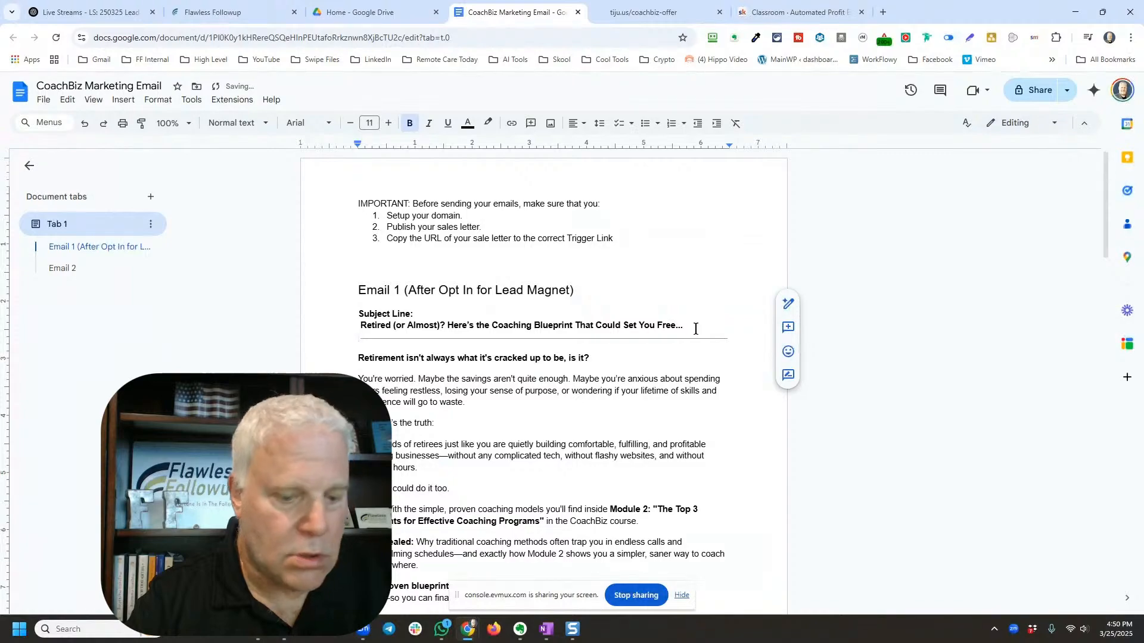
Step: Select and copy Email 2's body from "If you're thinking about coaching" through the closing launch discount call to action
scroll(685, 334, down, 9)
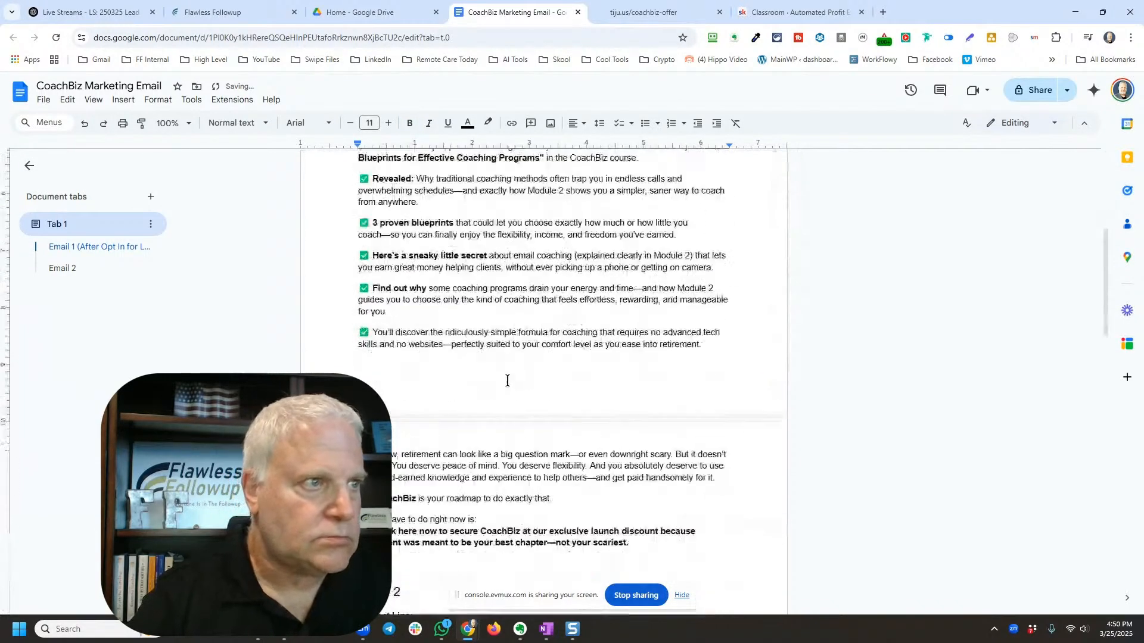
scroll(506, 377, down, 2)
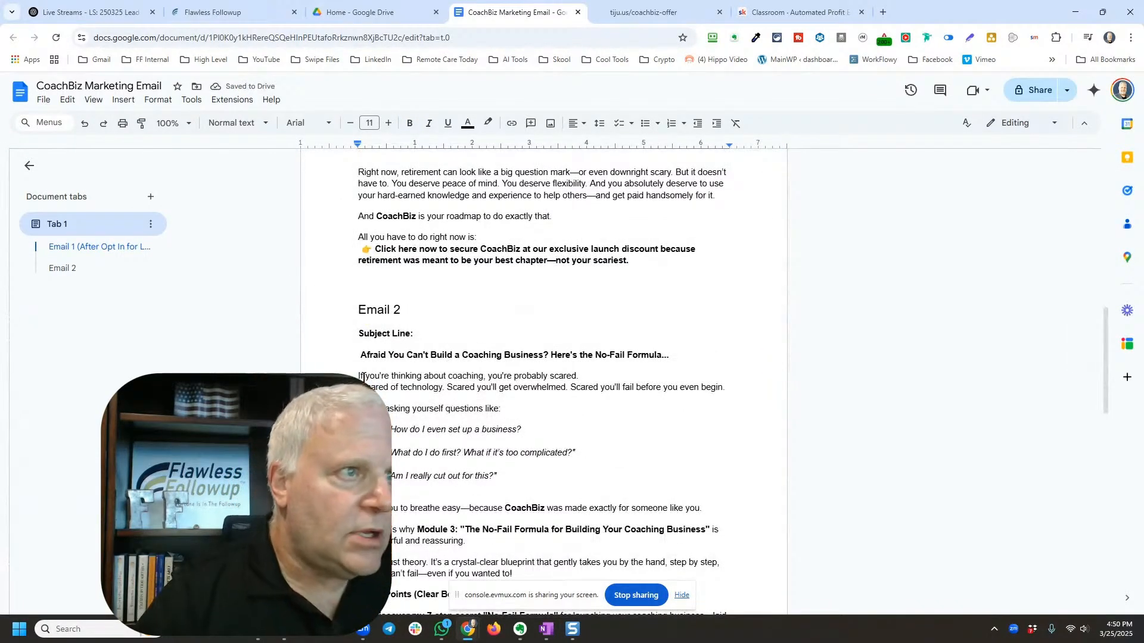
scroll(381, 382, down, 6)
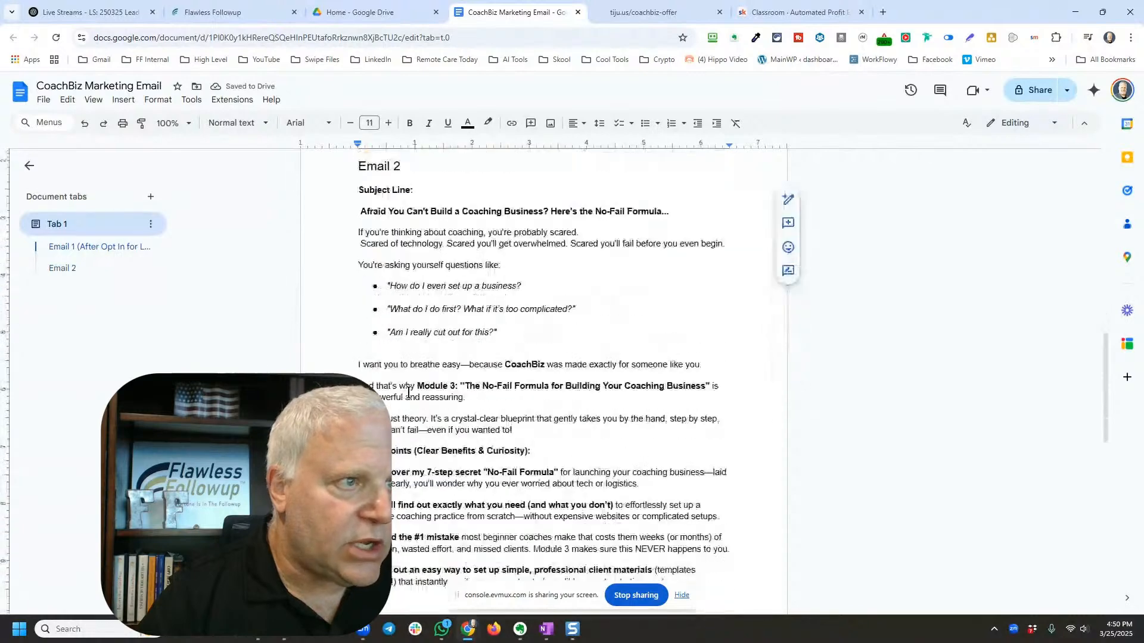
scroll(411, 390, down, 4)
shift+click(651, 367)
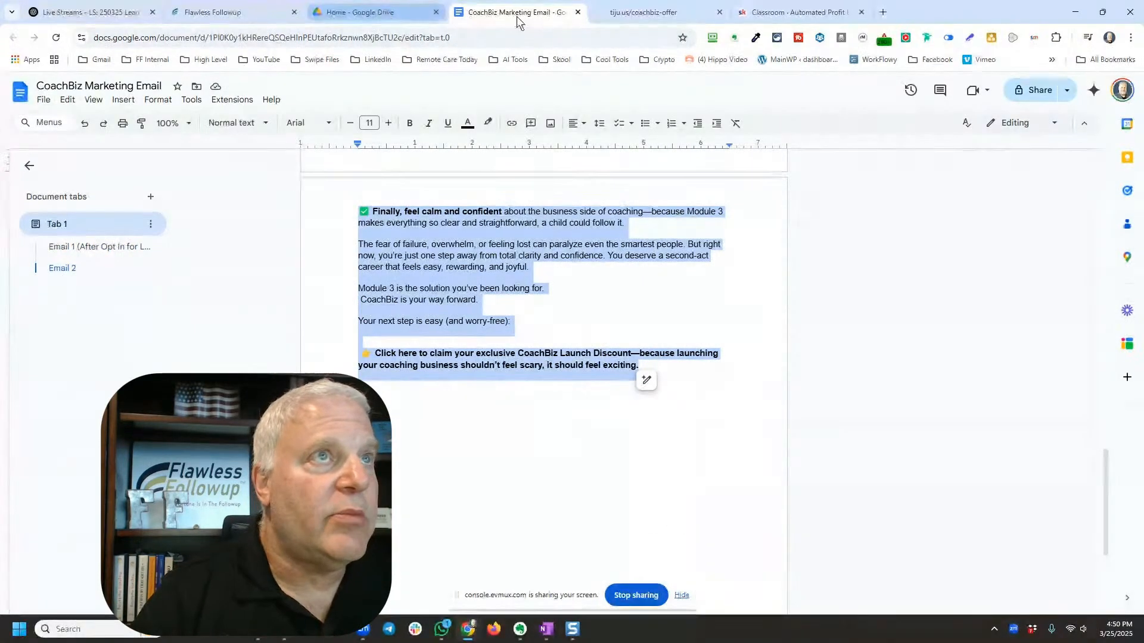
Step: Switch to Flawless Followup and replace all body text in the CoachBiz Marketing 2 template with the copied Email 2 body
click(192, 17)
click(609, 370)
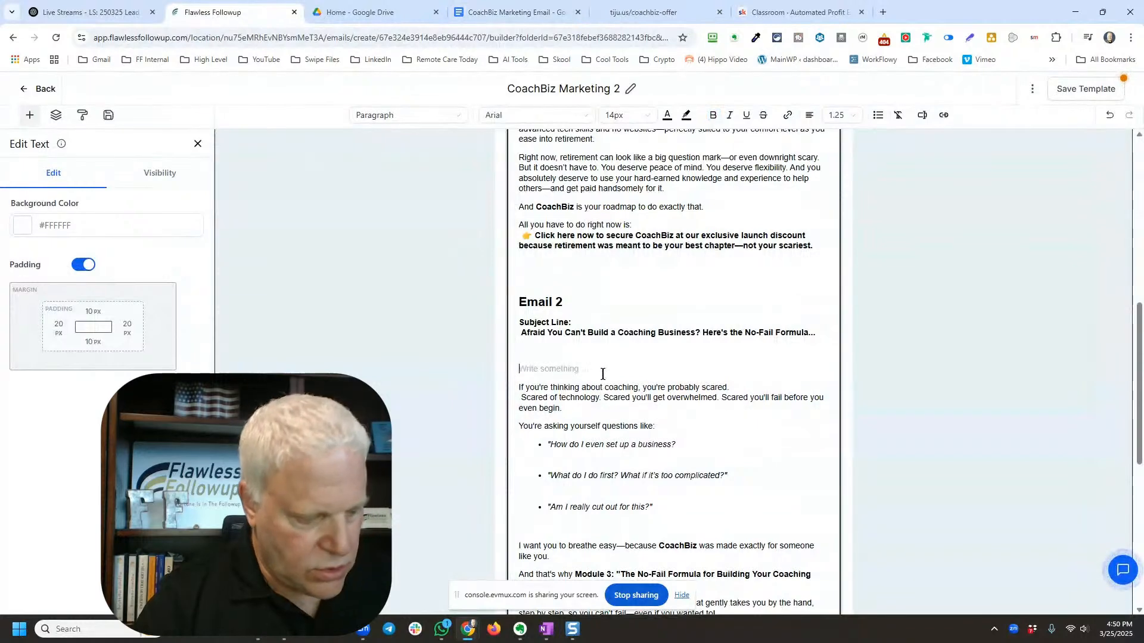
key(ctrl+a)
key(BackSpace)
key(ctrl+v)
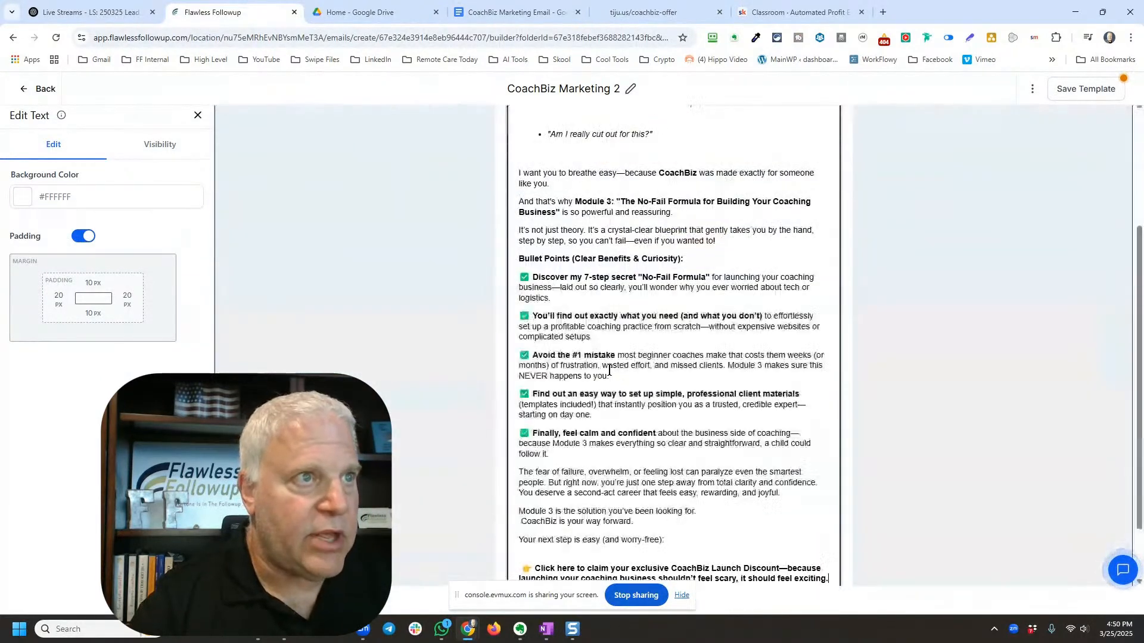
Step: Remove the blank space between the first two question bullets, keeping "What do I do first?" as its own bullet
scroll(638, 332, up, 3)
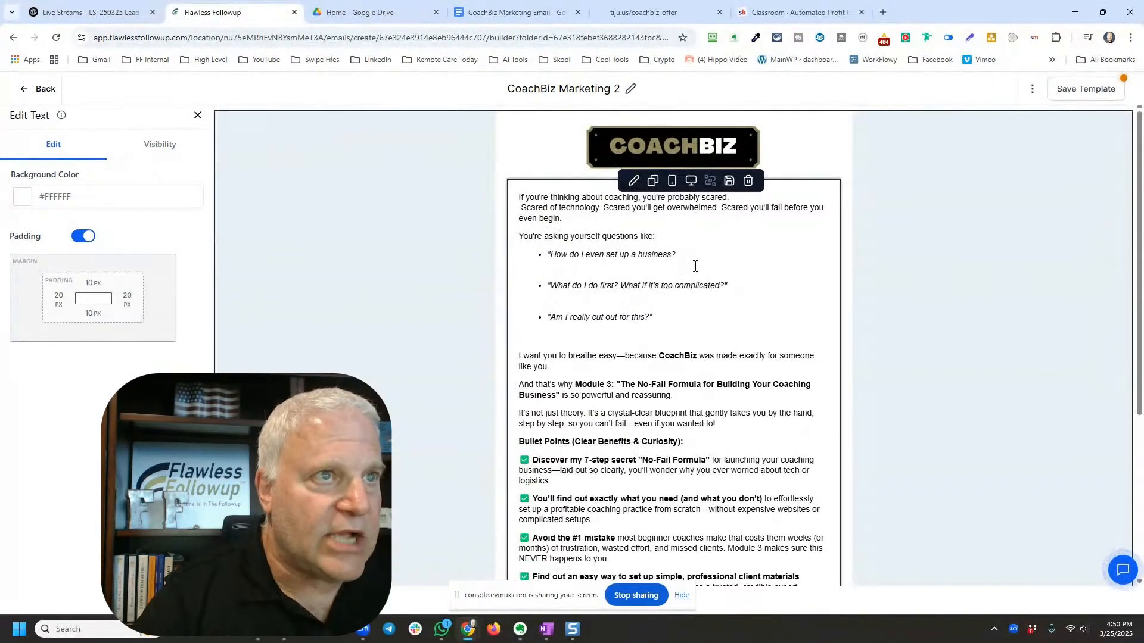
click(687, 271)
key(BackSpace)
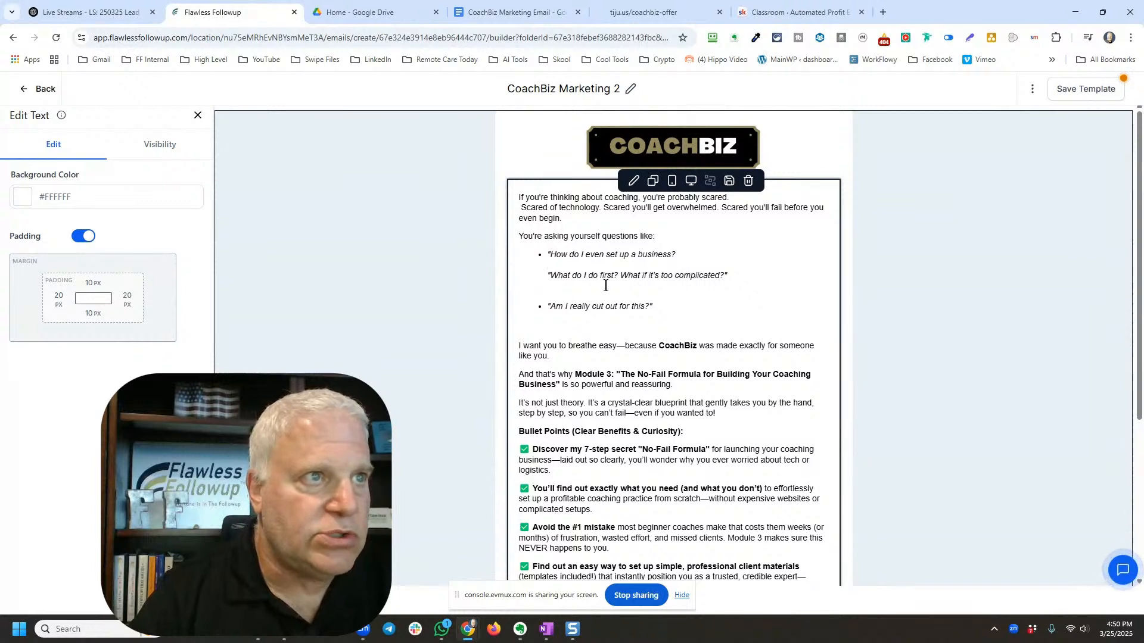
key(Delete)
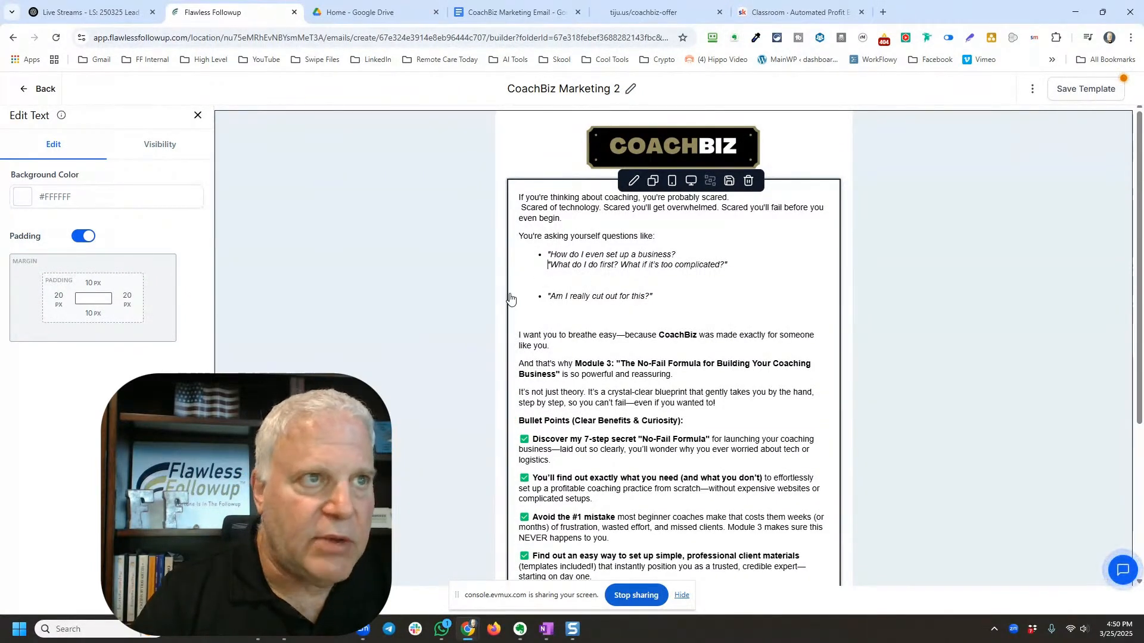
key(BackSpace)
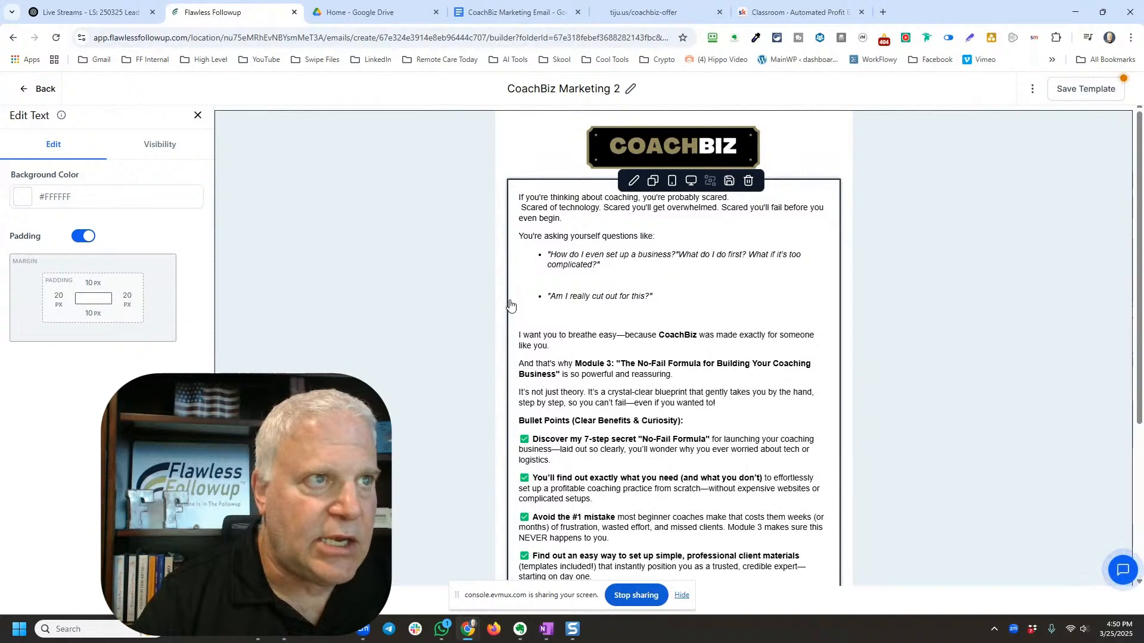
key(Return)
Step: Close the gap before the "Am I really cut out for this?" bullet and the one between the list and the next paragraph
click(734, 266)
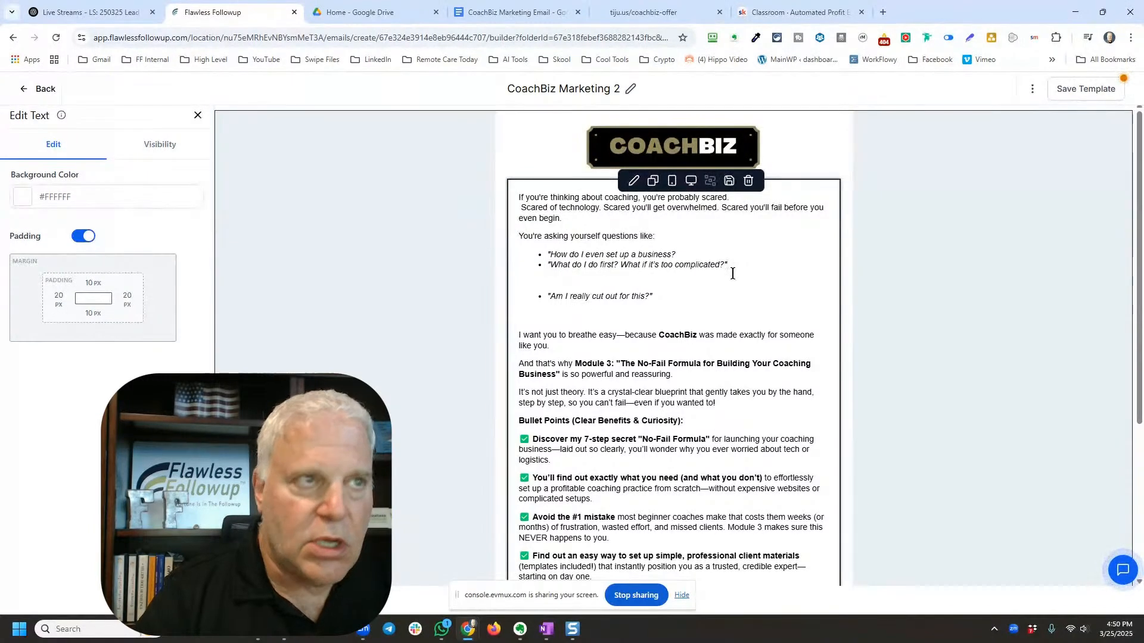
key(Delete)
key(Delete)
key(Delete)
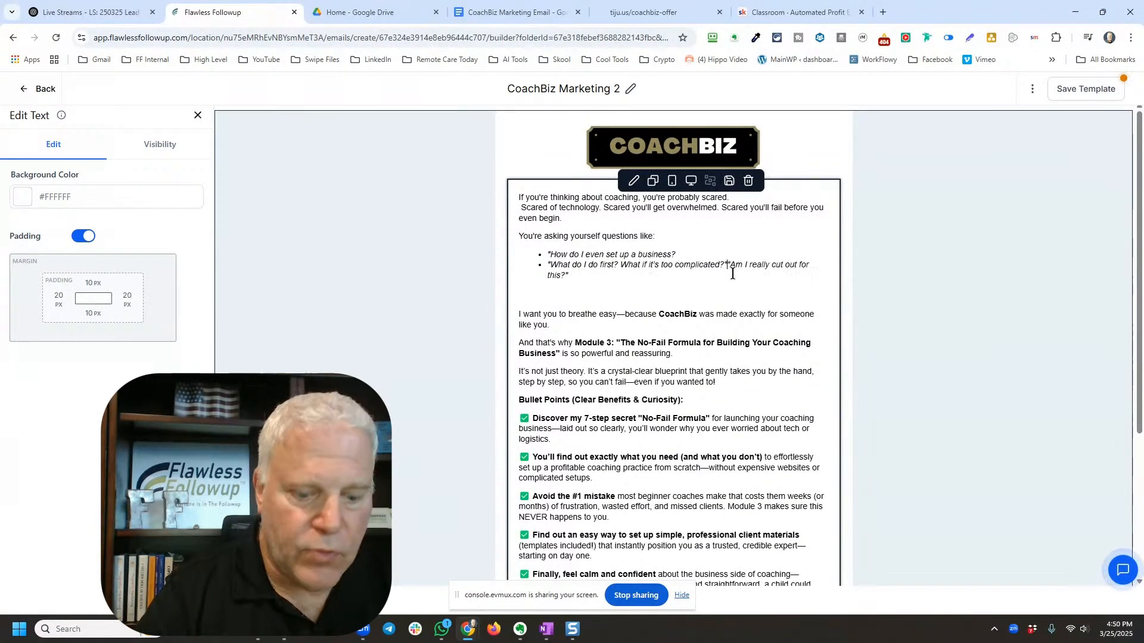
key(Return)
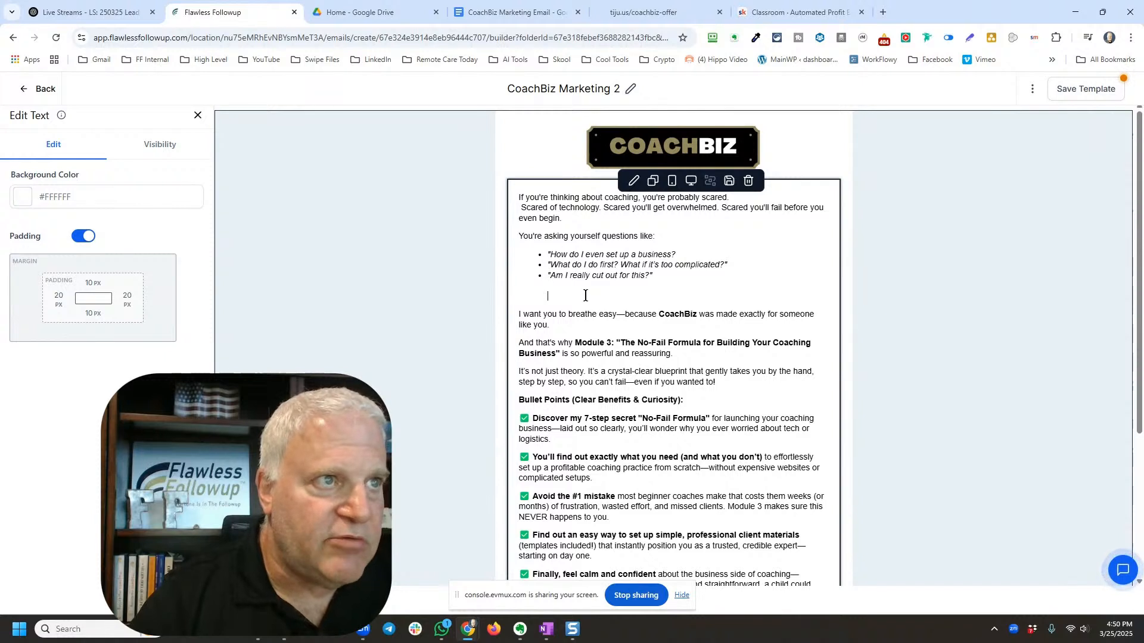
key(Delete)
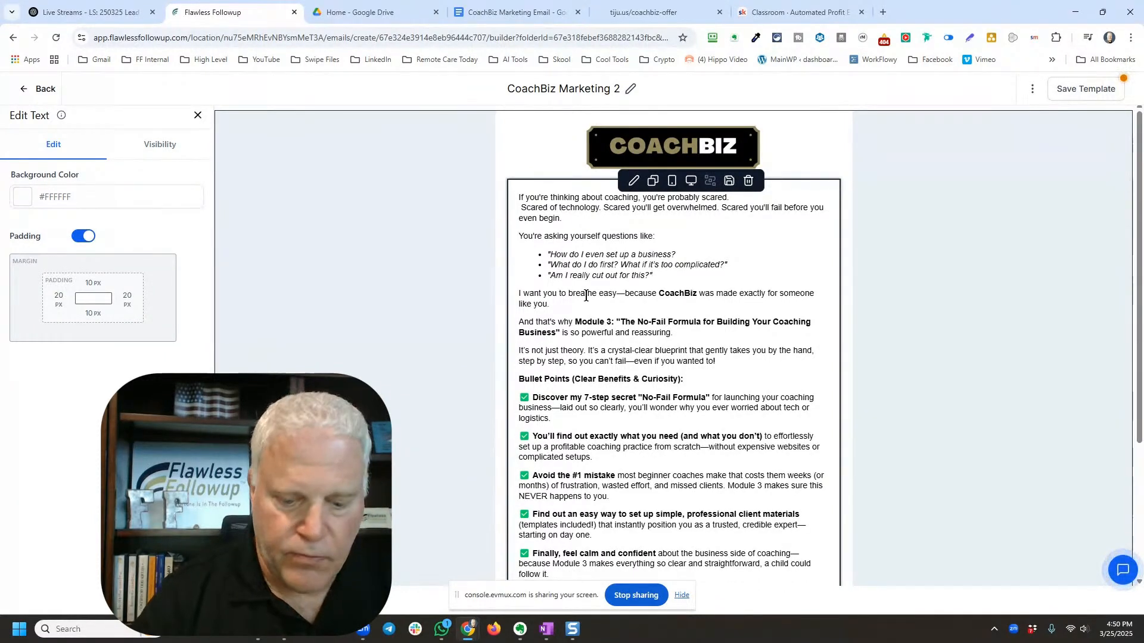
Step: Reduce the space between "Your next step is easy (and worry-free):" and the "Click here" line to a normal paragraph gap, and review the email
scroll(588, 322, down, 3)
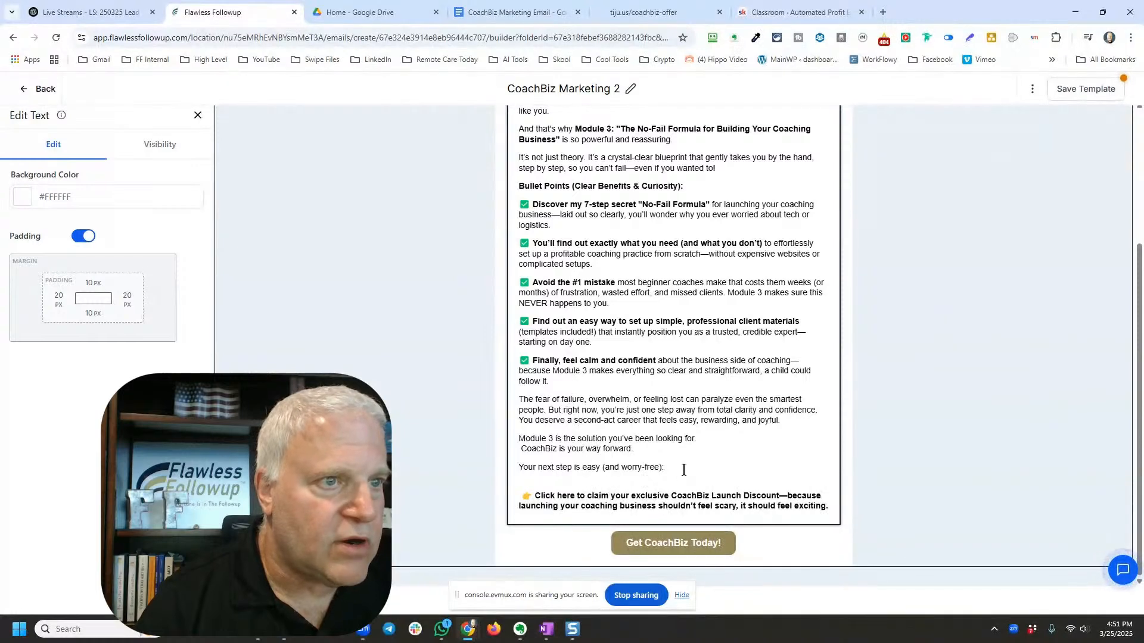
key(Delete)
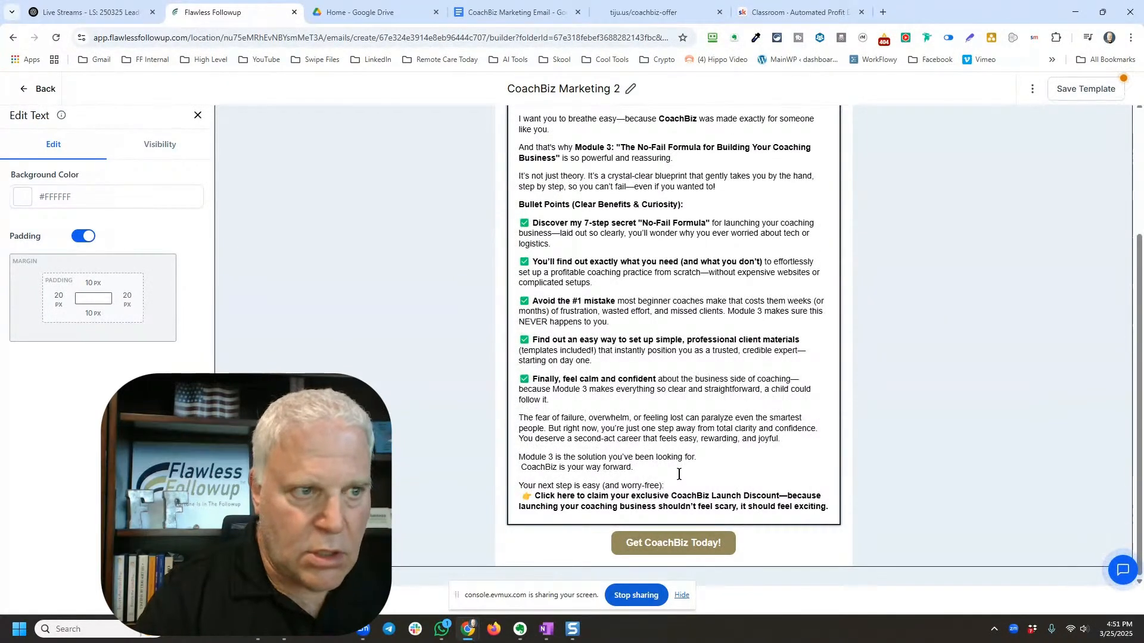
key(Return)
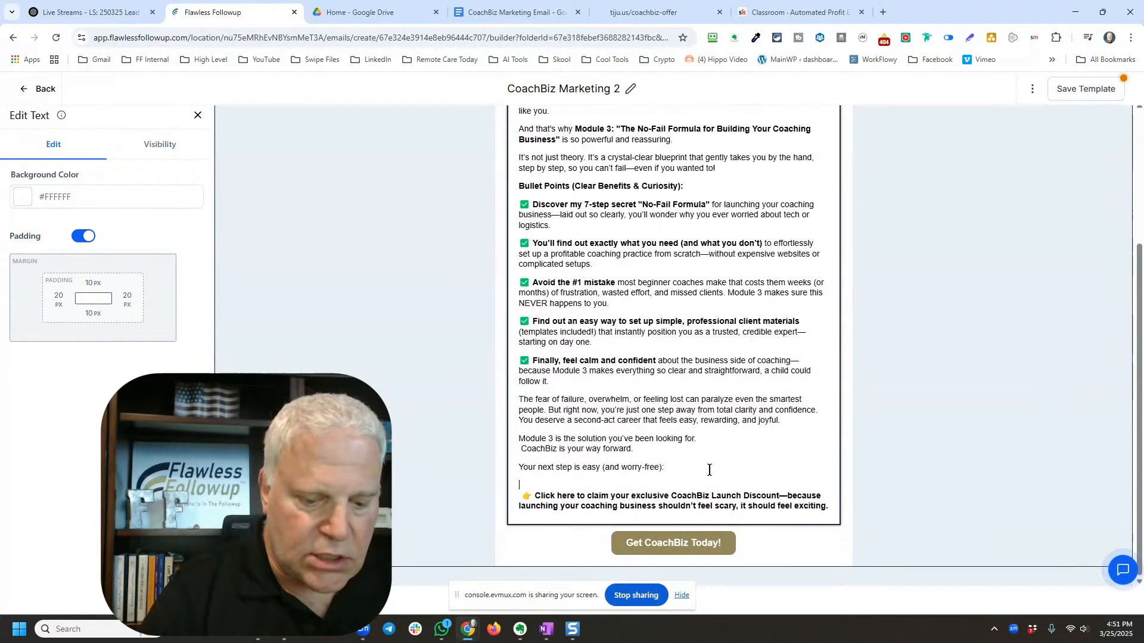
key(Delete)
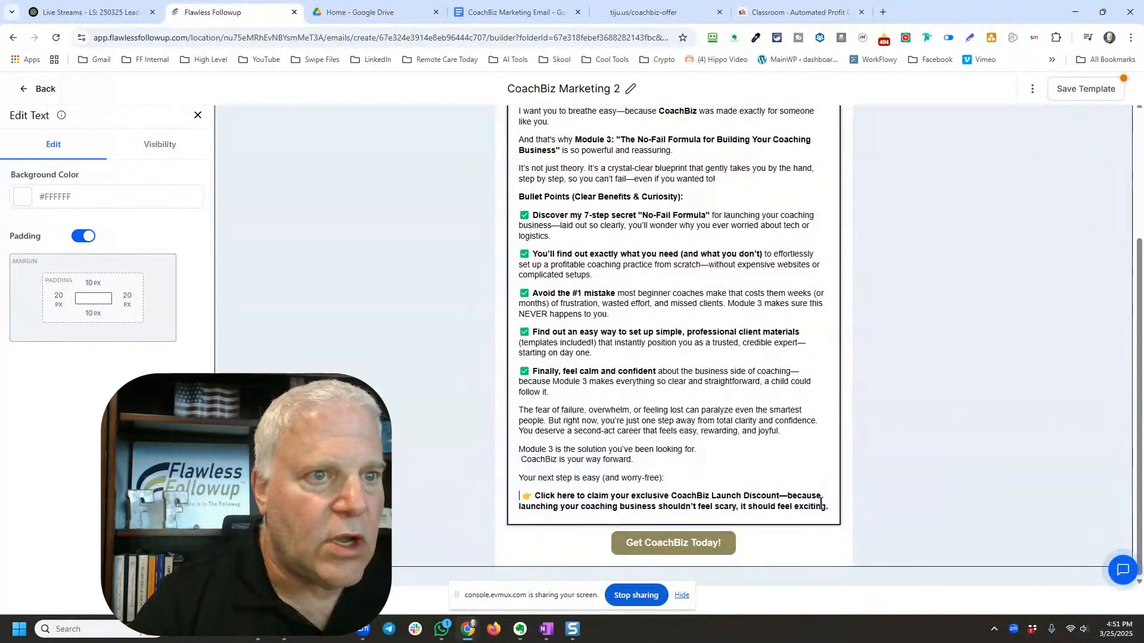
scroll(602, 250, up, 3)
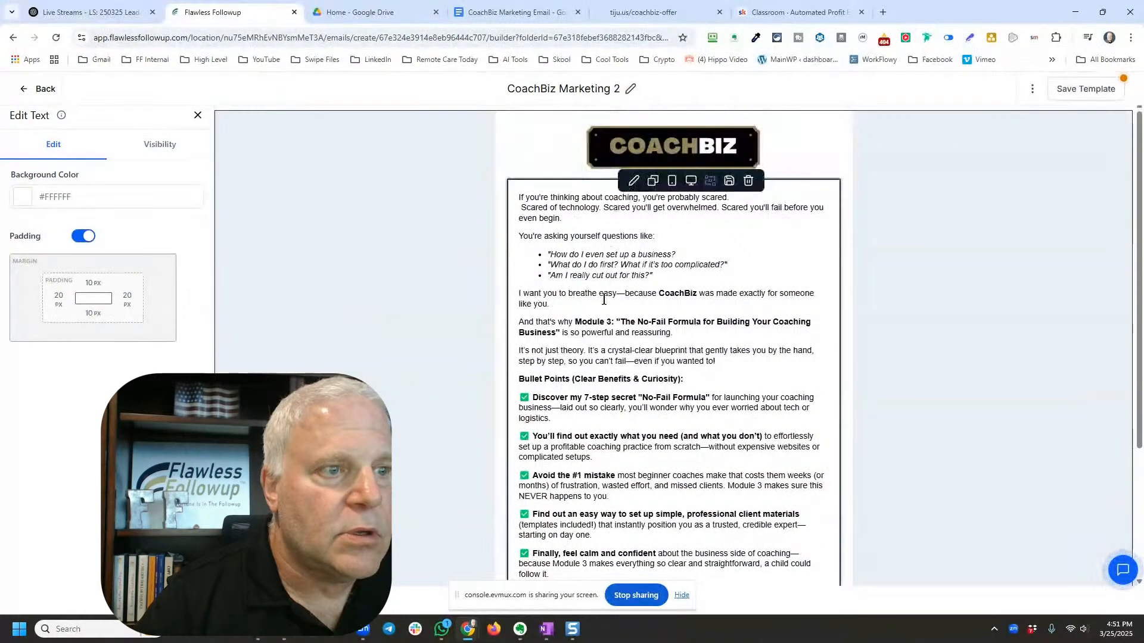
scroll(614, 322, down, 3)
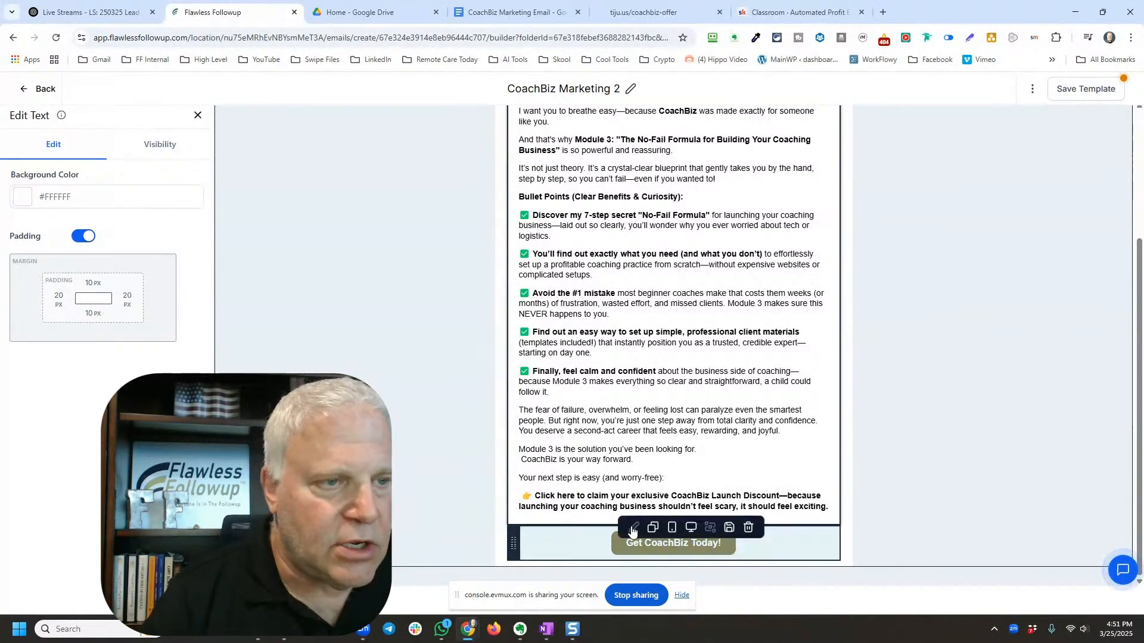
Step: Copy the trigger link URL from the "Get CoachBiz Today!" button
click(657, 549)
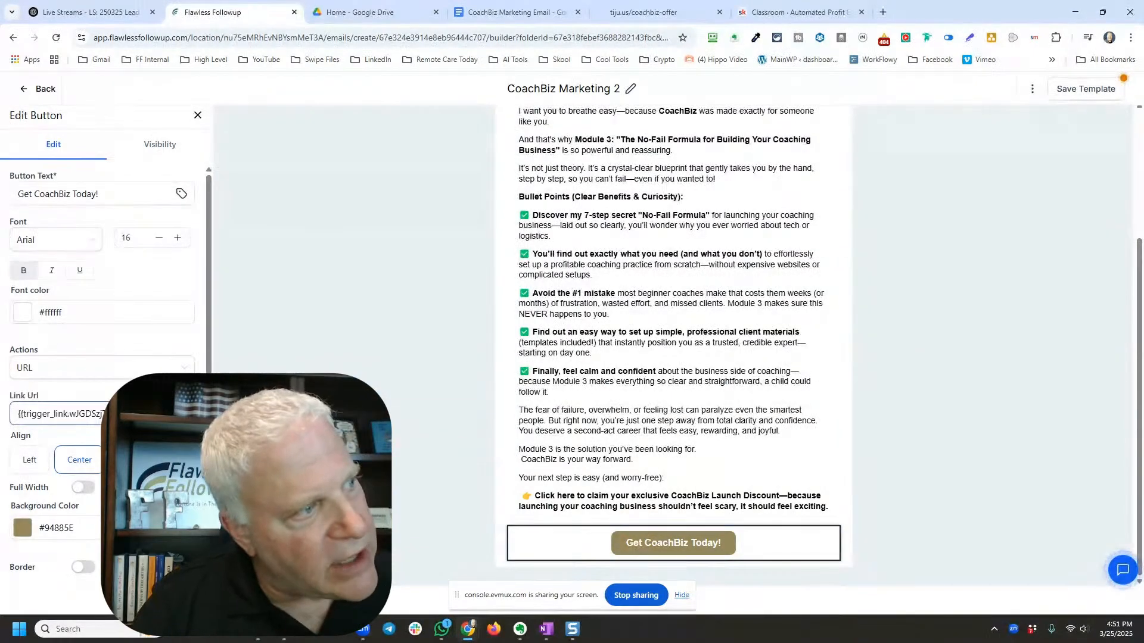
key(ctrl+a)
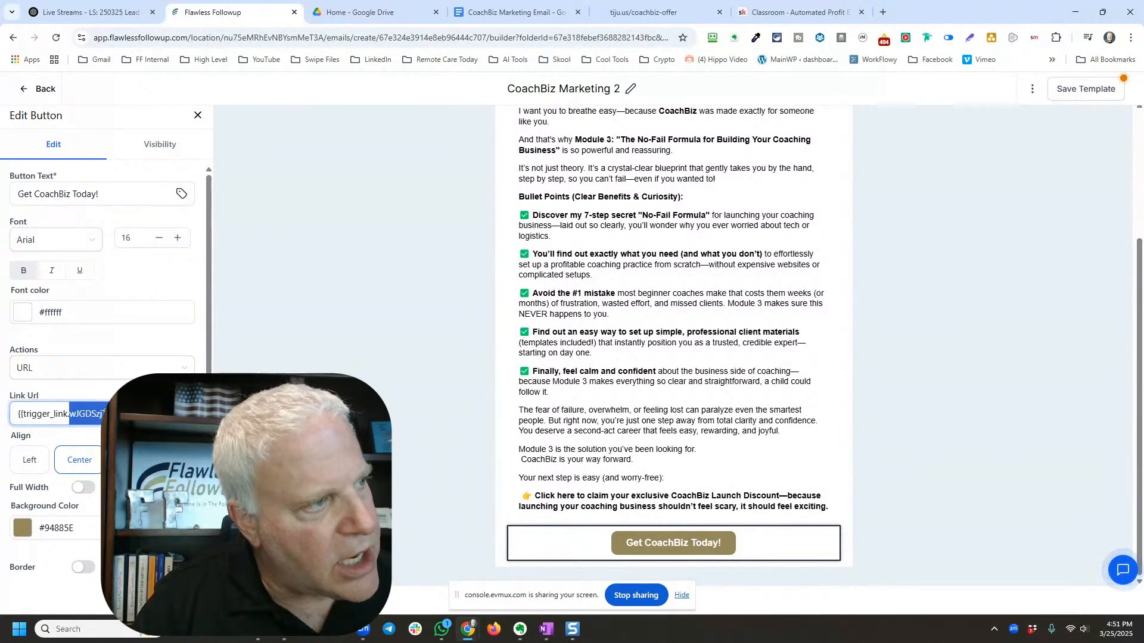
right_click(127, 413)
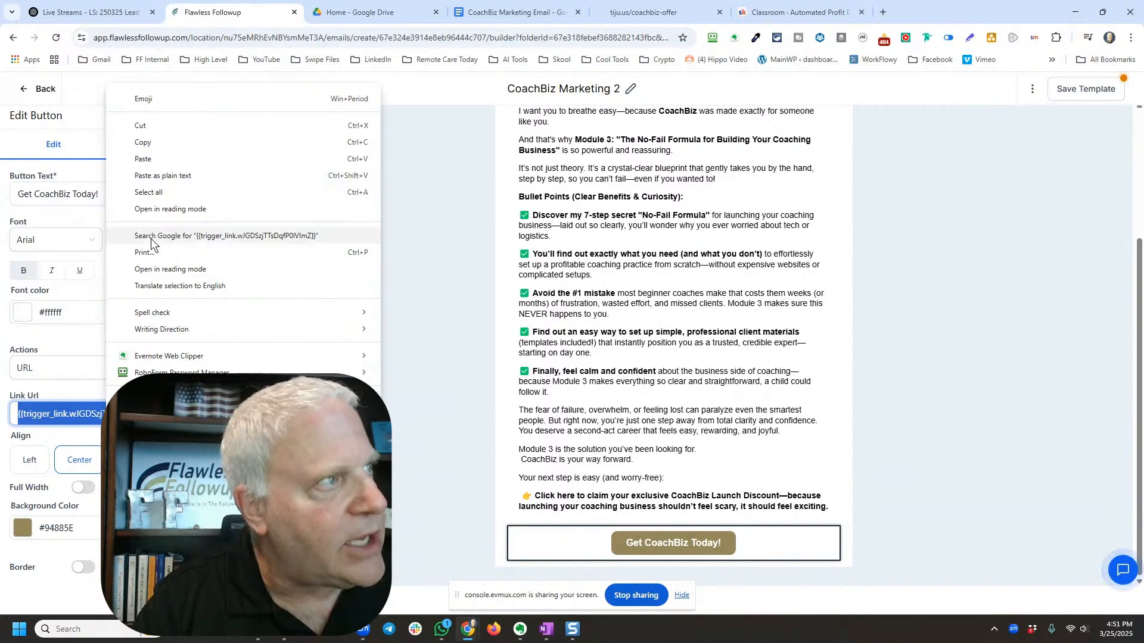
click(159, 148)
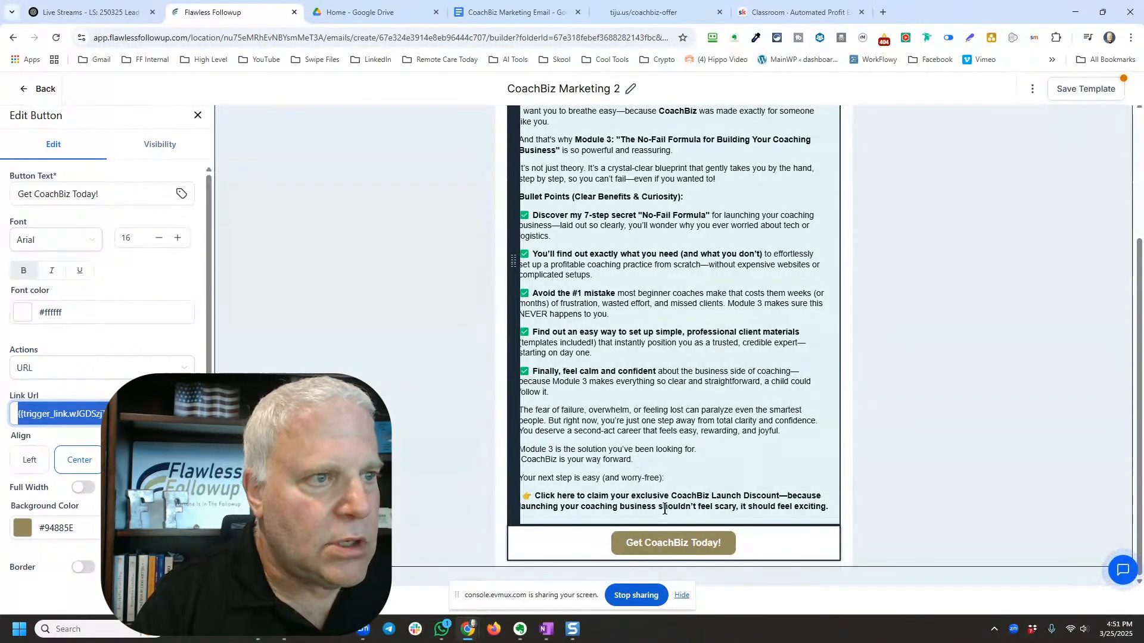
Step: Select the "Click here to claim your exclusive CoachBiz Launch Discount" sentence and look for the text formatting options
click(664, 509)
drag(534, 496, 831, 513)
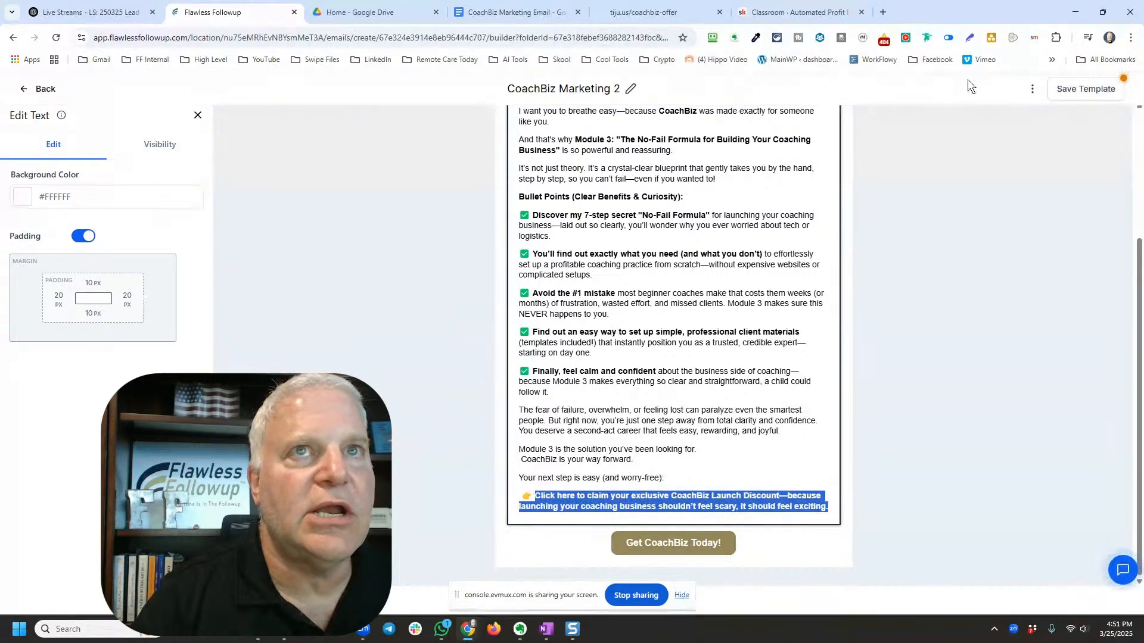
scroll(700, 308, up, 1)
scroll(699, 309, up, 3)
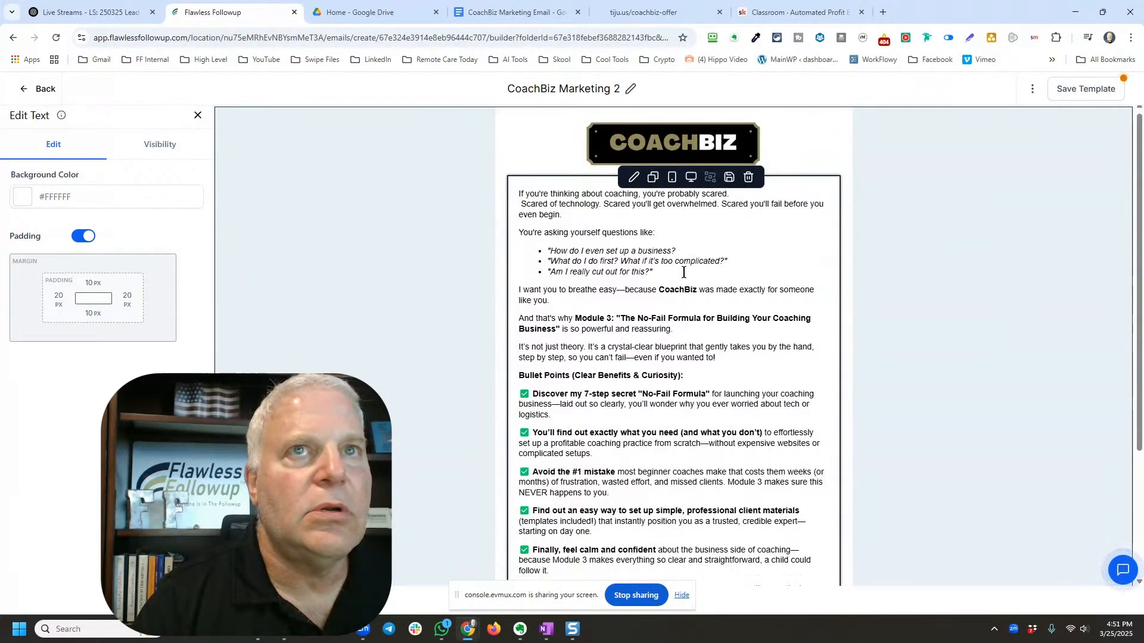
scroll(688, 265, down, 3)
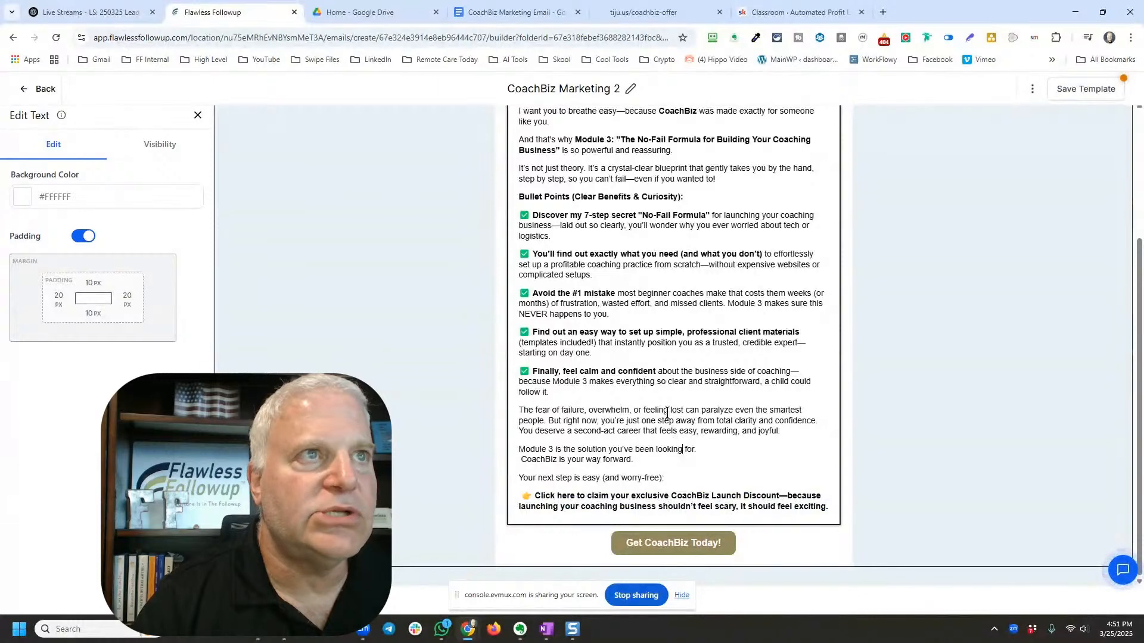
scroll(670, 411, up, 3)
scroll(677, 435, down, 3)
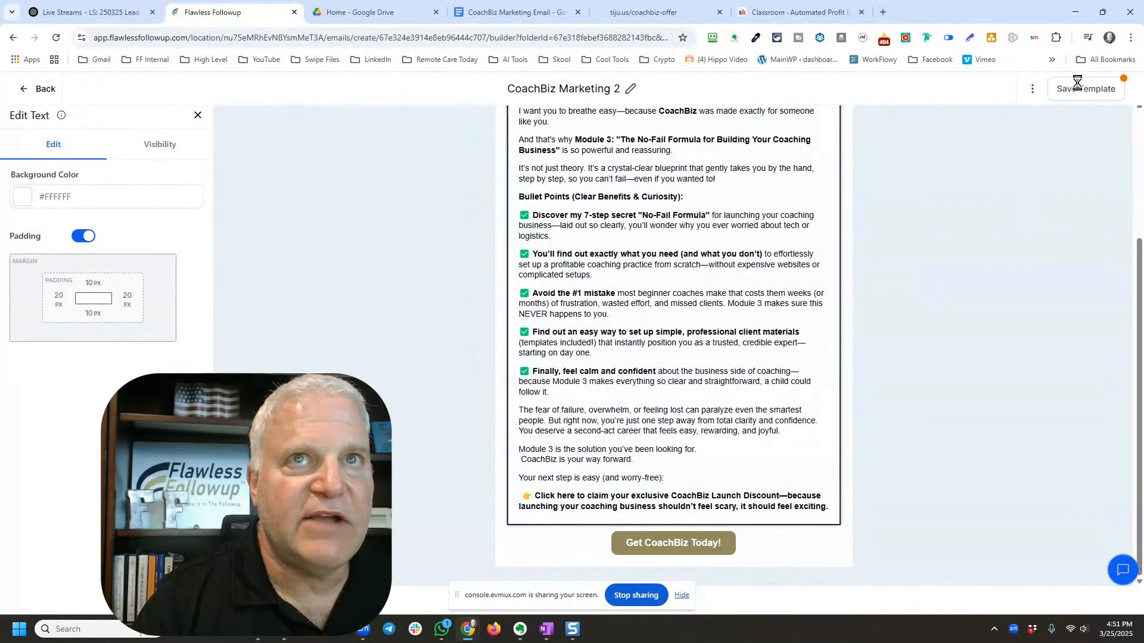
Step: Save the CoachBiz Marketing 2 template and reload the email builder page
click(1076, 87)
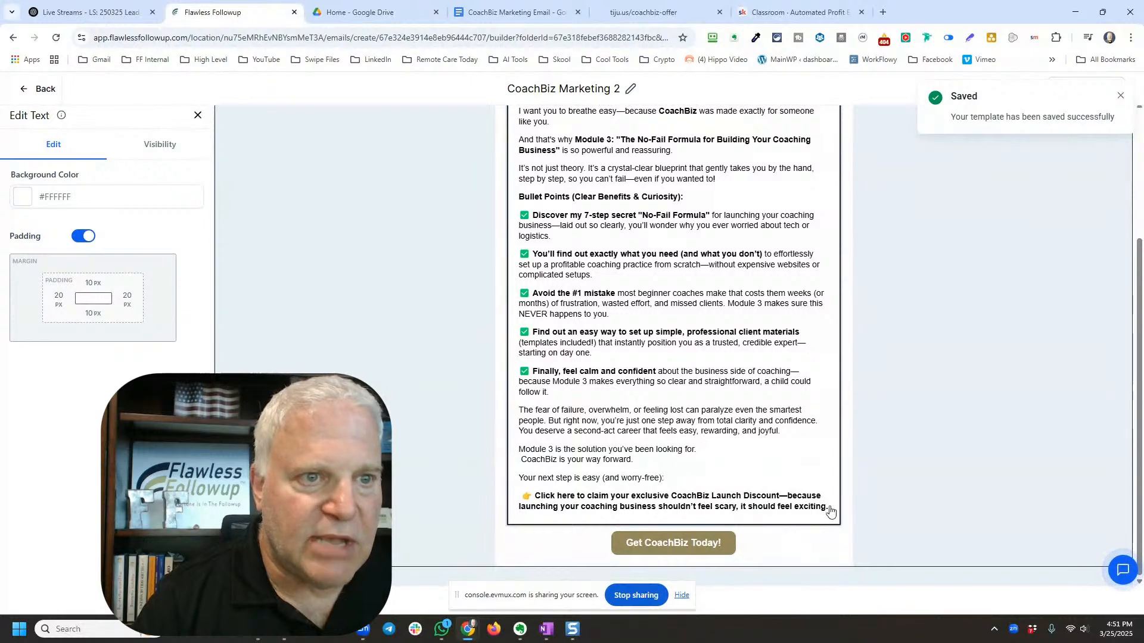
drag(822, 507, 530, 497)
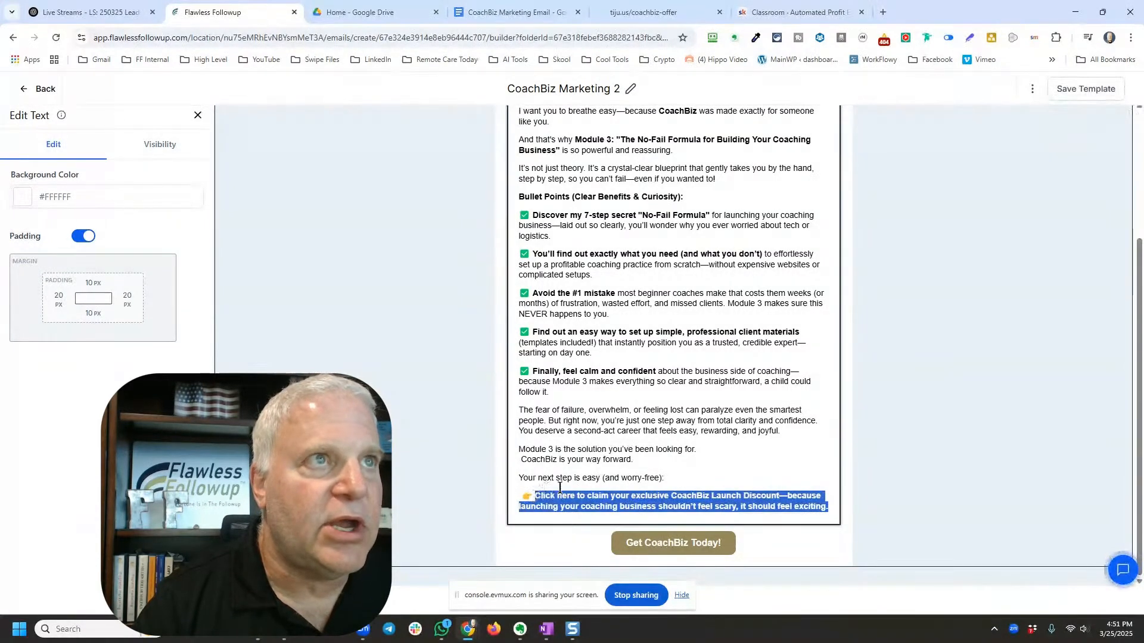
scroll(606, 396, up, 3)
scroll(605, 395, up, 1)
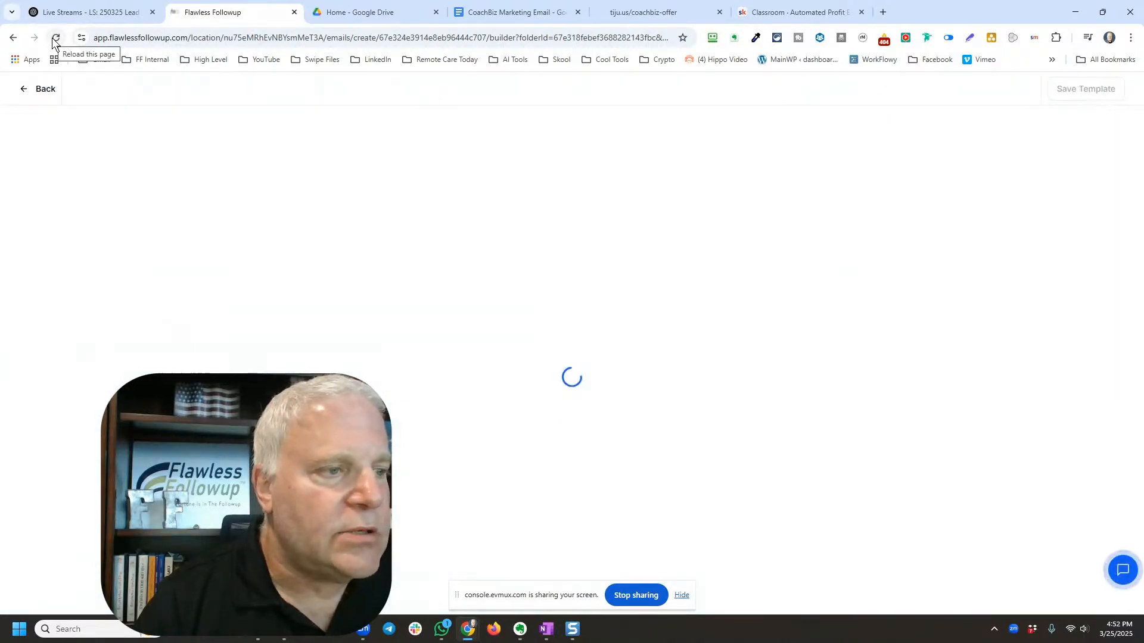
scroll(658, 434, down, 3)
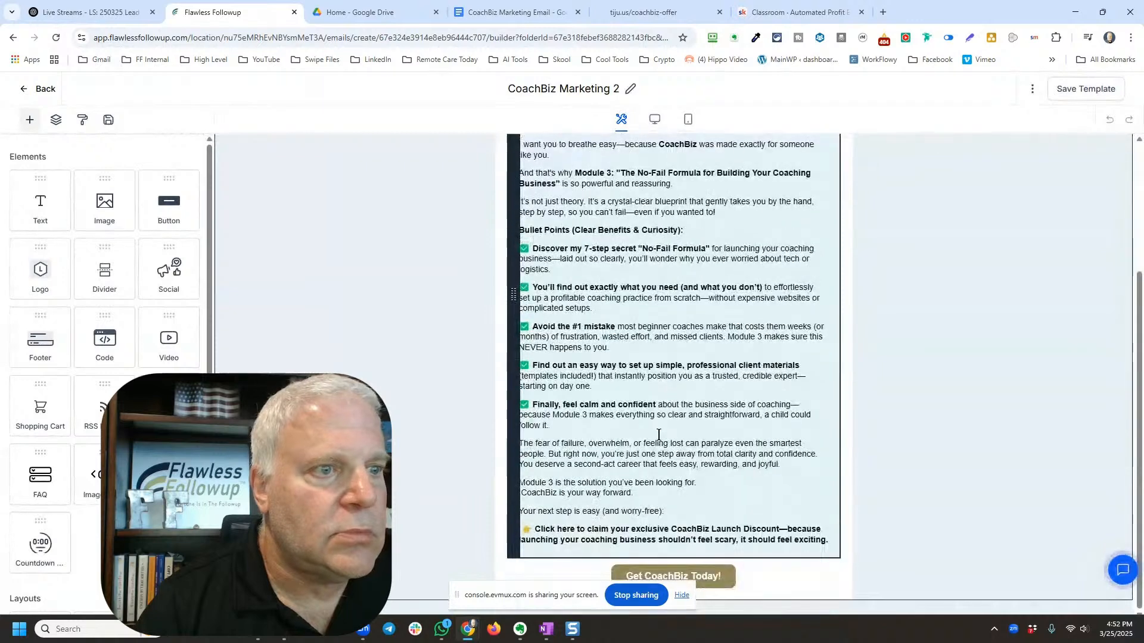
Step: Link the whole "Click here to claim your exclusive CoachBiz Launch Discount" sentence to the copied trigger link, set to open in a new window
click(666, 400)
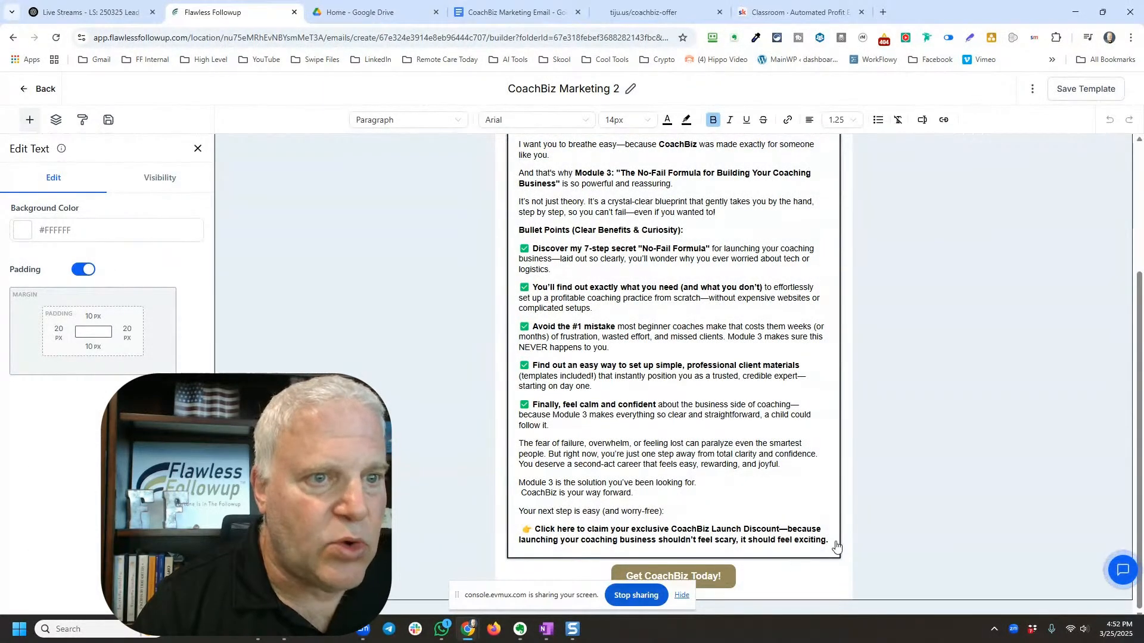
drag(827, 541, 536, 535)
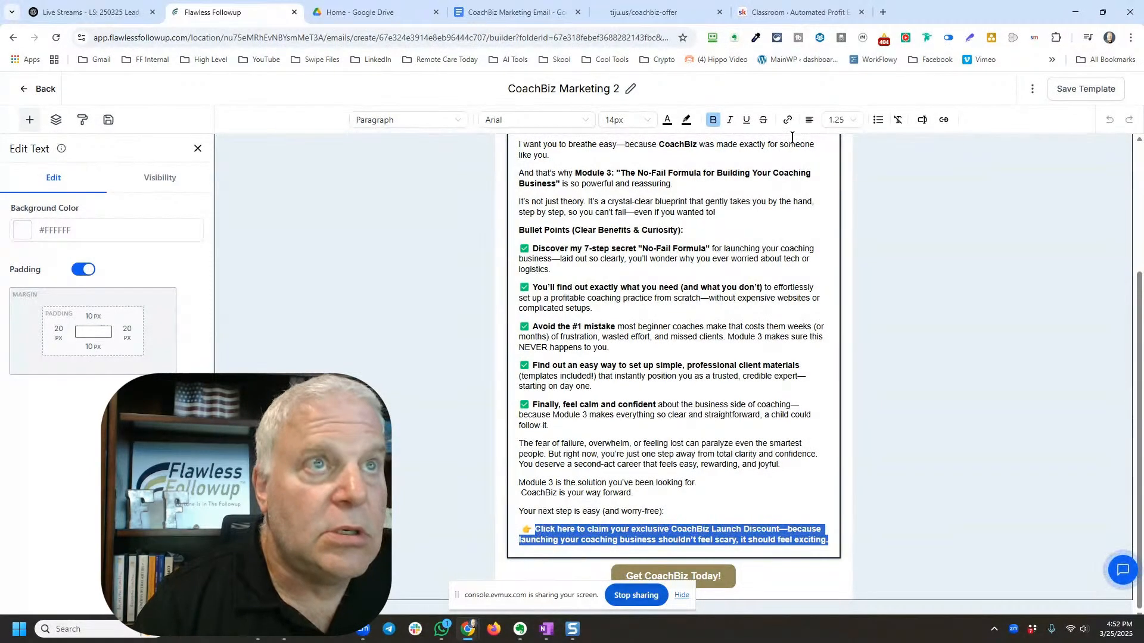
click(787, 120)
click(512, 412)
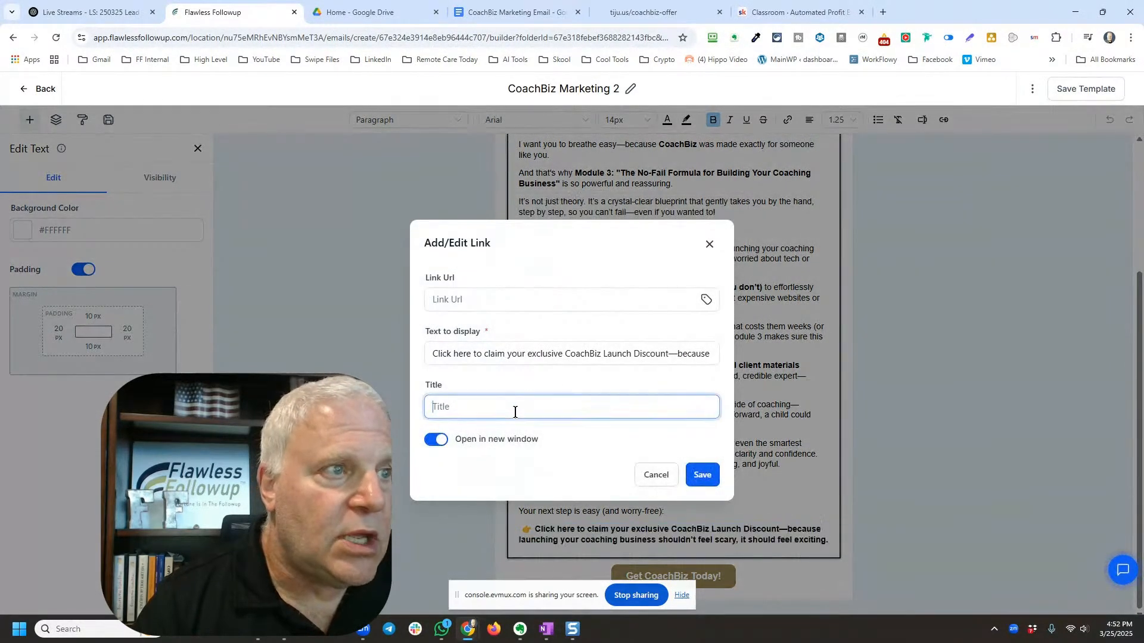
click(495, 298)
right_click(496, 302)
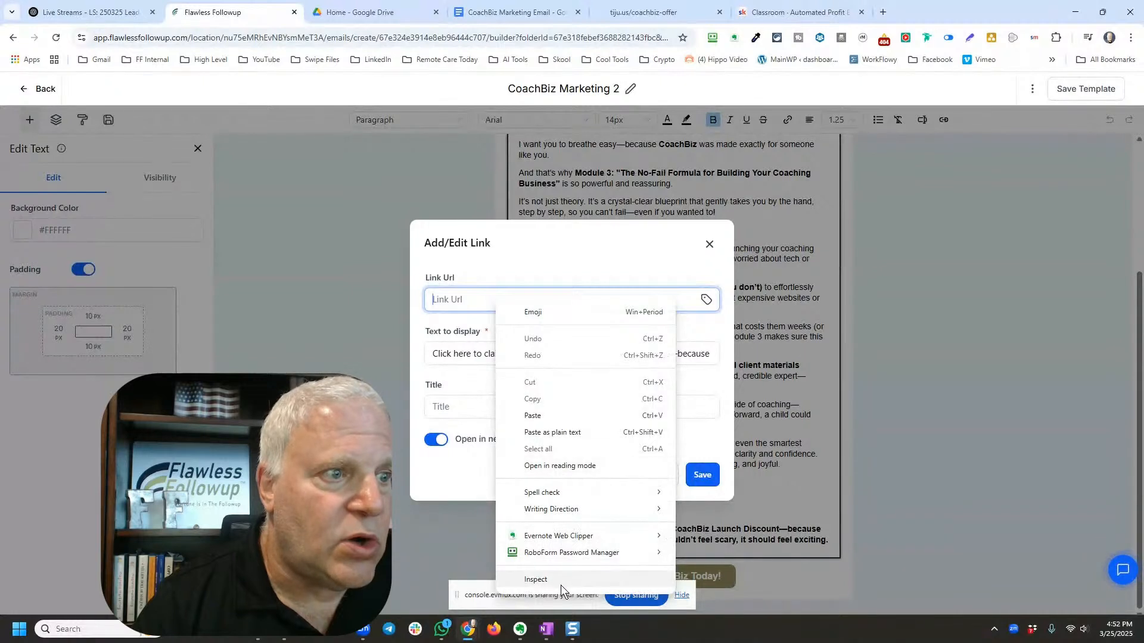
click(539, 416)
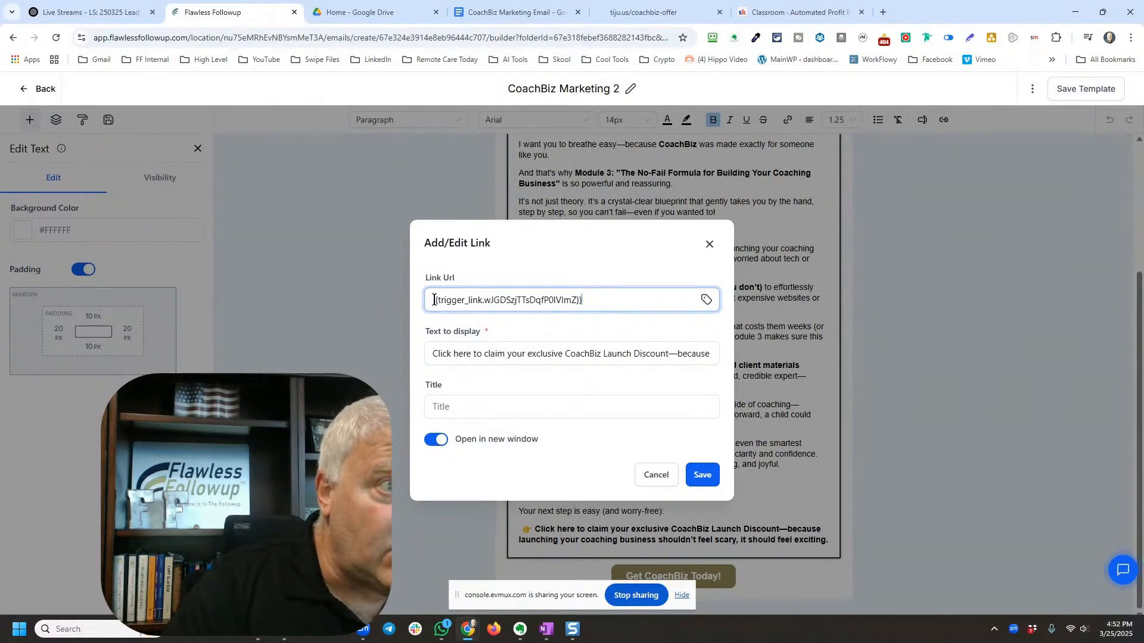
click(703, 475)
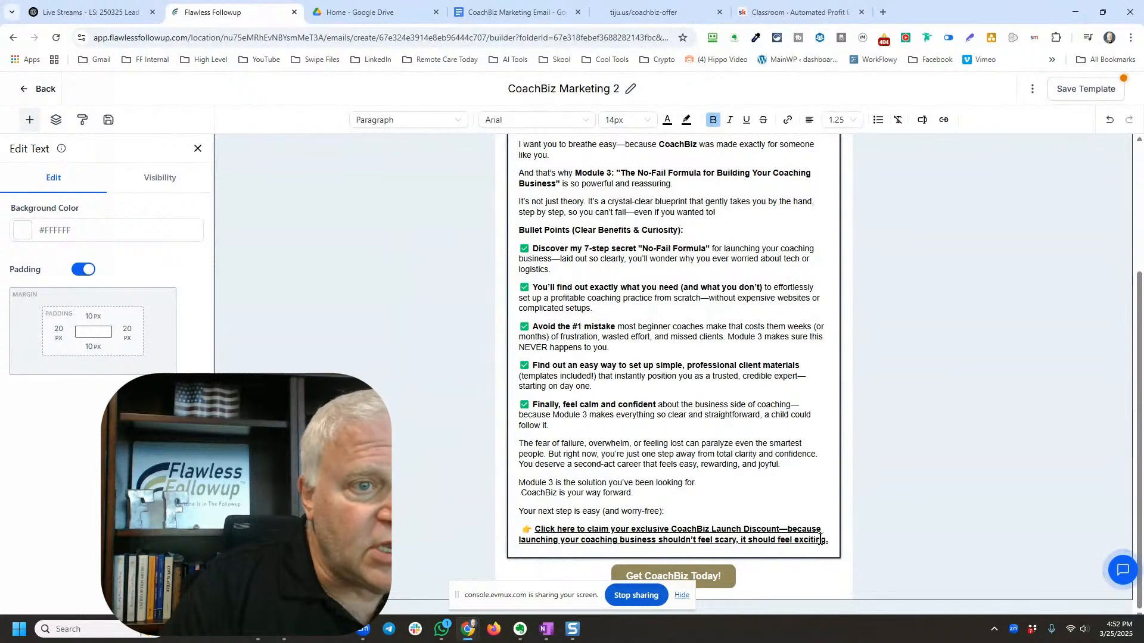
Step: Color the linked "Click here" sentence with the default blue and save the template
drag(829, 540, 536, 532)
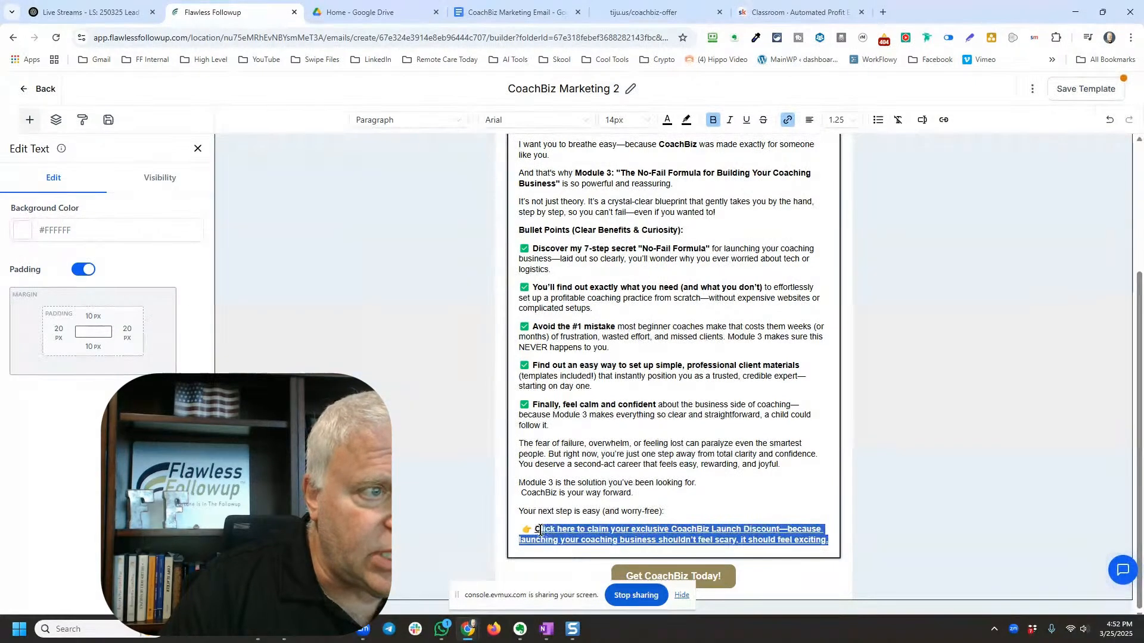
click(668, 121)
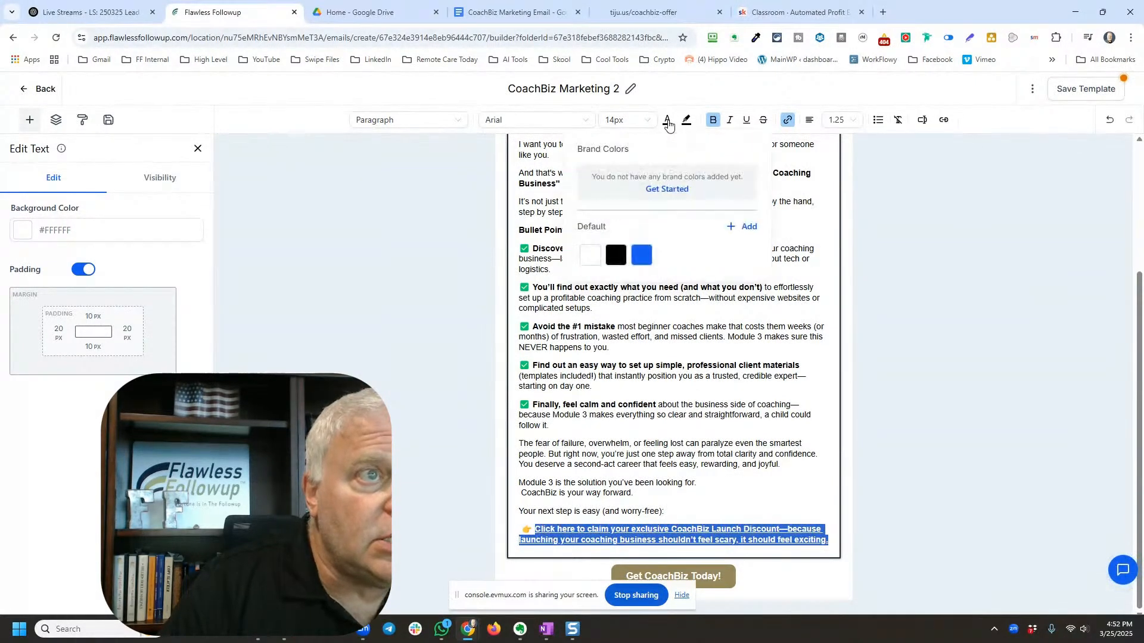
click(642, 256)
click(1065, 91)
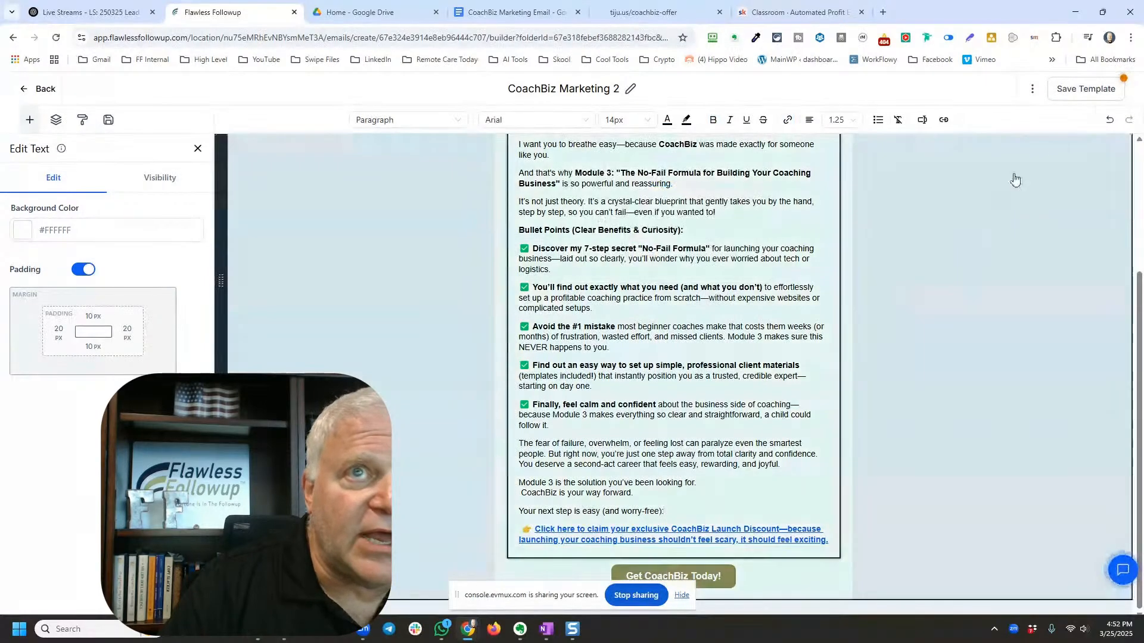
scroll(624, 199, up, 3)
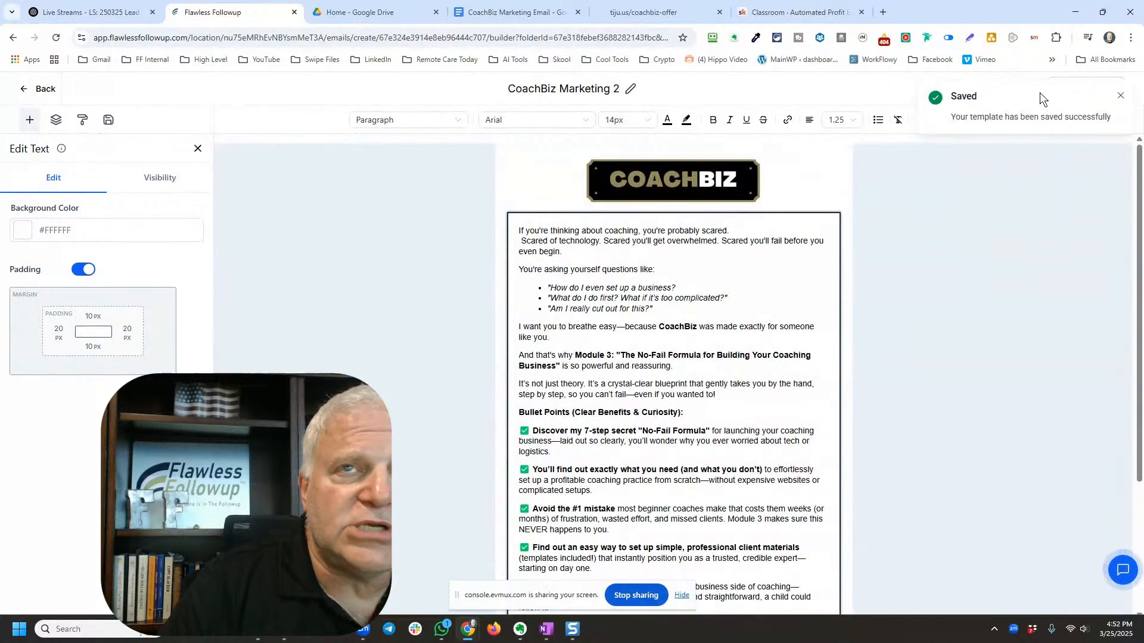
click(1119, 96)
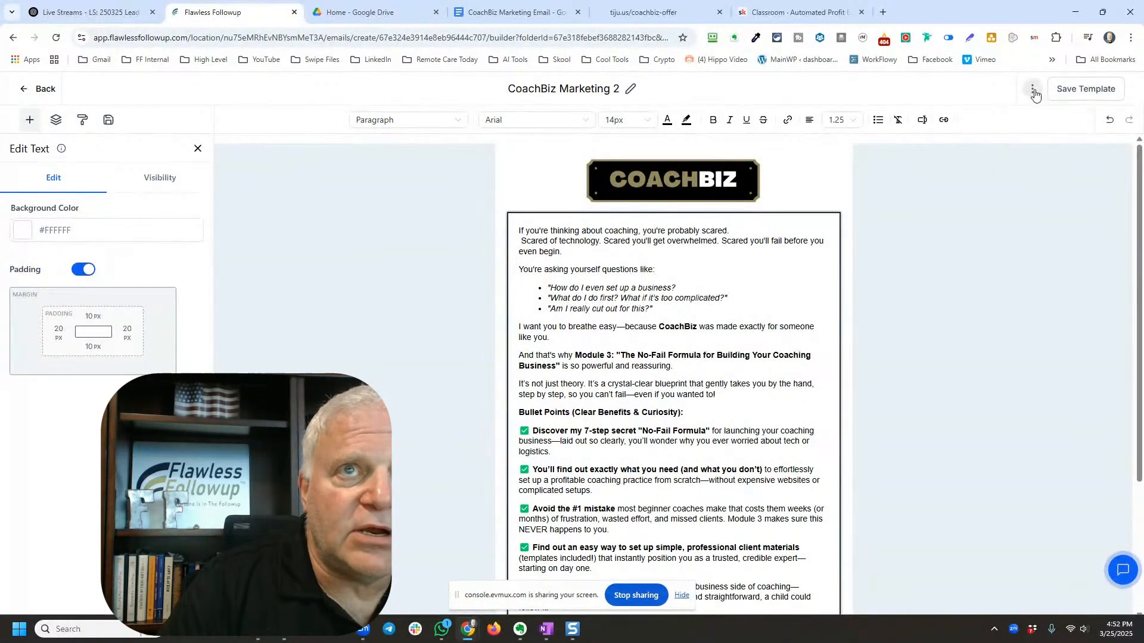
Step: Open the template settings and go to the email subject
click(1033, 89)
click(1023, 179)
click(947, 337)
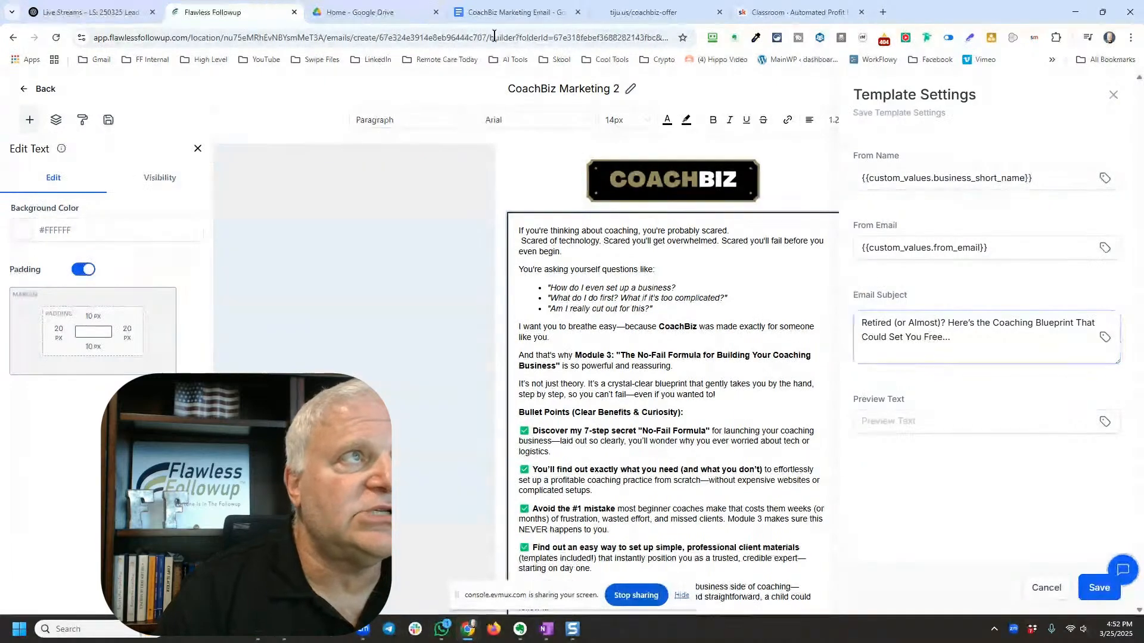
Step: Switch to the CoachBiz Marketing Email document and copy Email 2's subject line, "Afraid You Can't Build a Coaching Business? Here's the No-Fail Formula..."
click(511, 13)
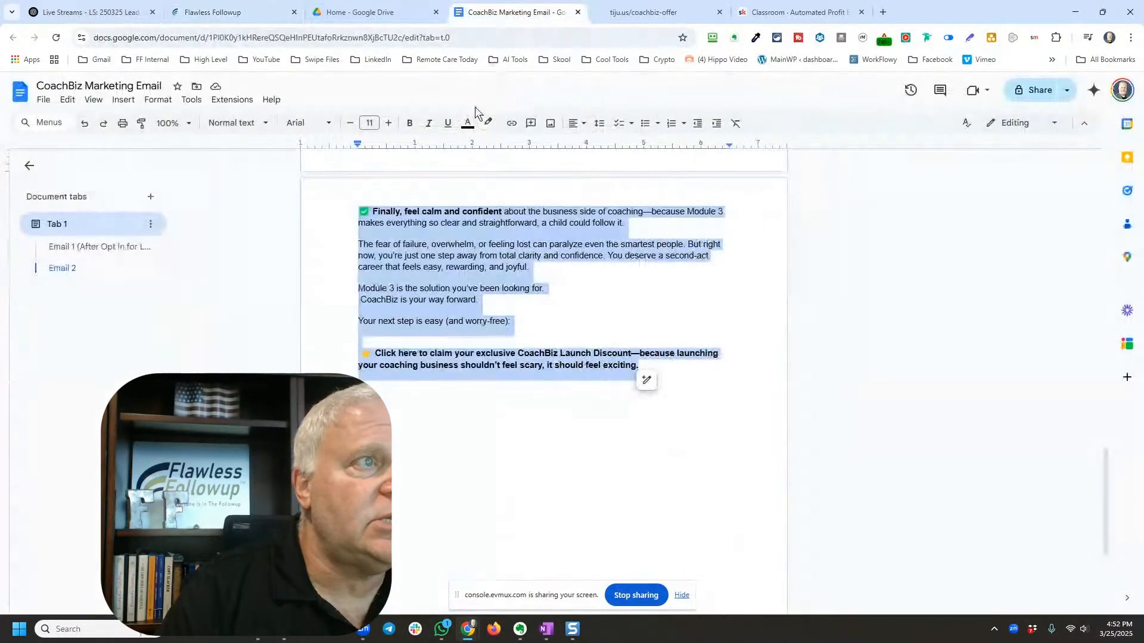
click(465, 413)
scroll(435, 339, up, 20)
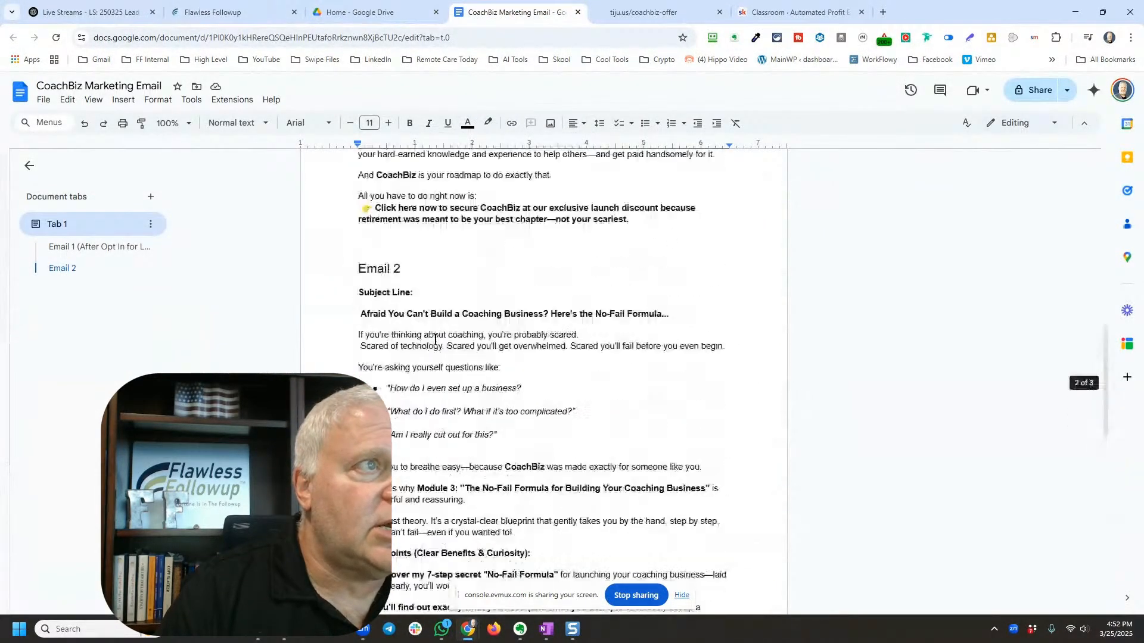
scroll(435, 339, down, 5)
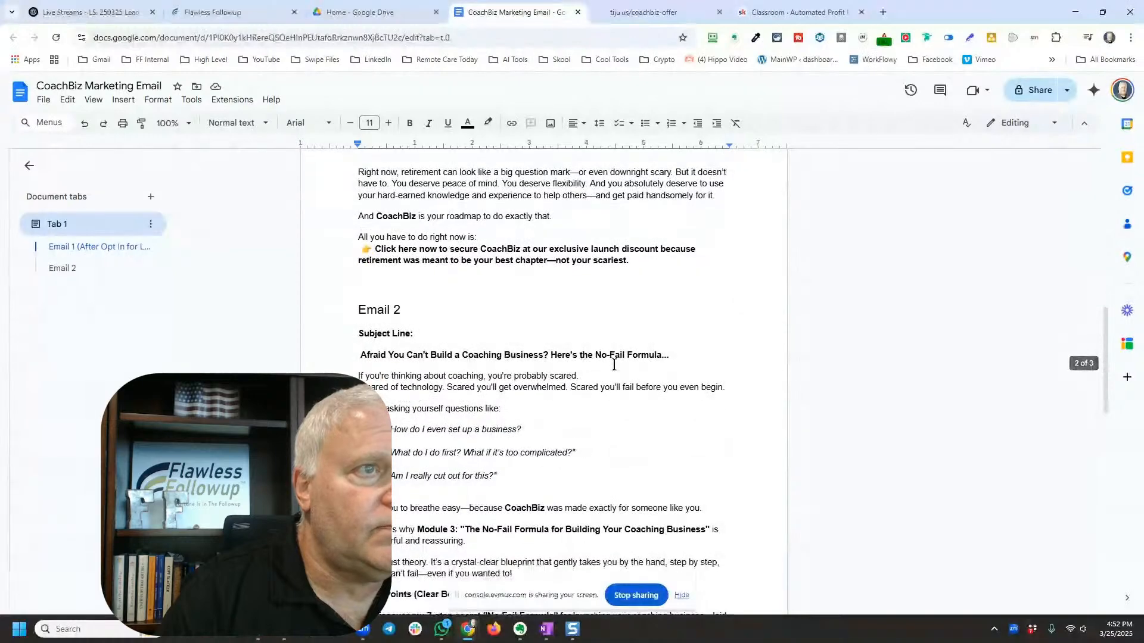
drag(678, 358, 324, 355)
key(ctrl+c)
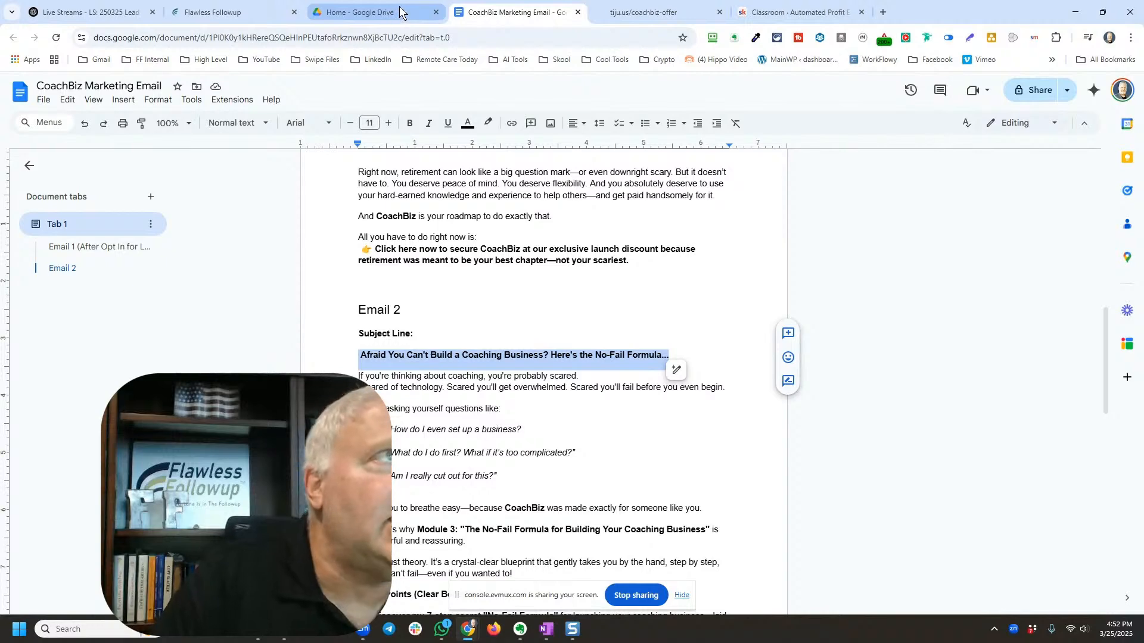
Step: Back in Flawless Followup, replace the email subject with "Afraid You Can't Build a Coaching Business? Here's the No-Fail Formula..." and save the settings
click(230, 12)
click(937, 348)
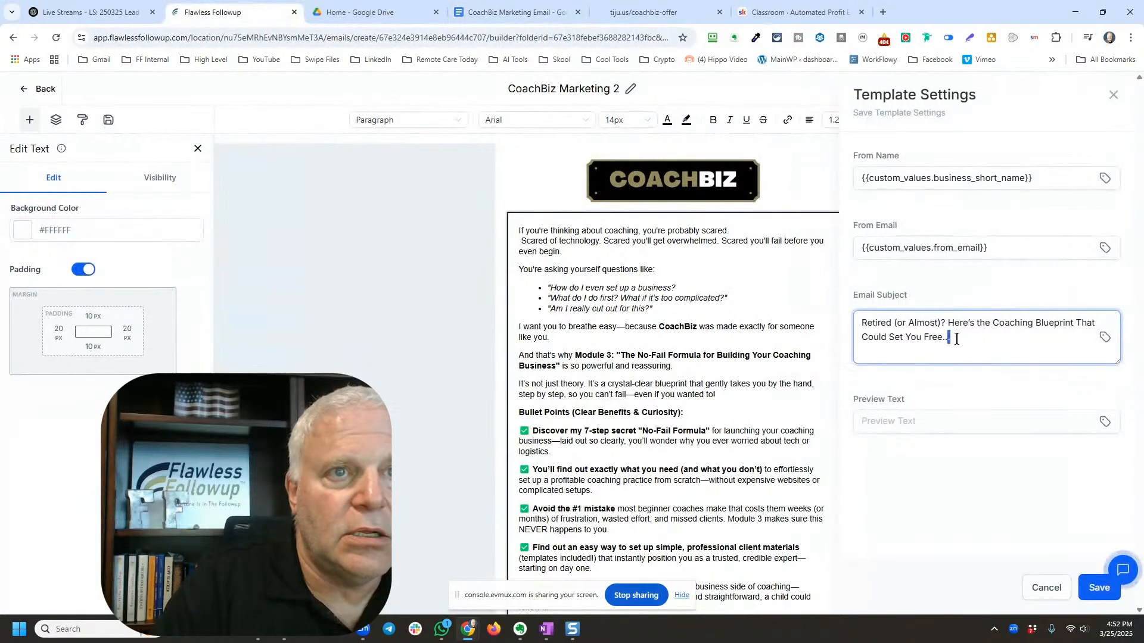
key(ctrl+a)
key(BackSpace)
key(ctrl+v)
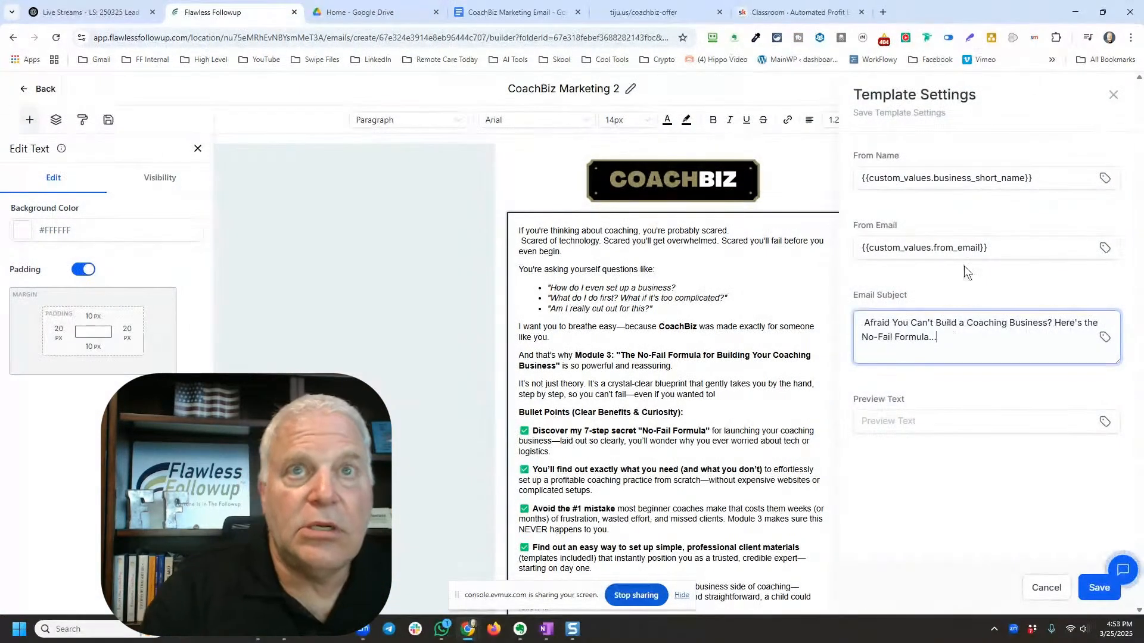
click(1090, 588)
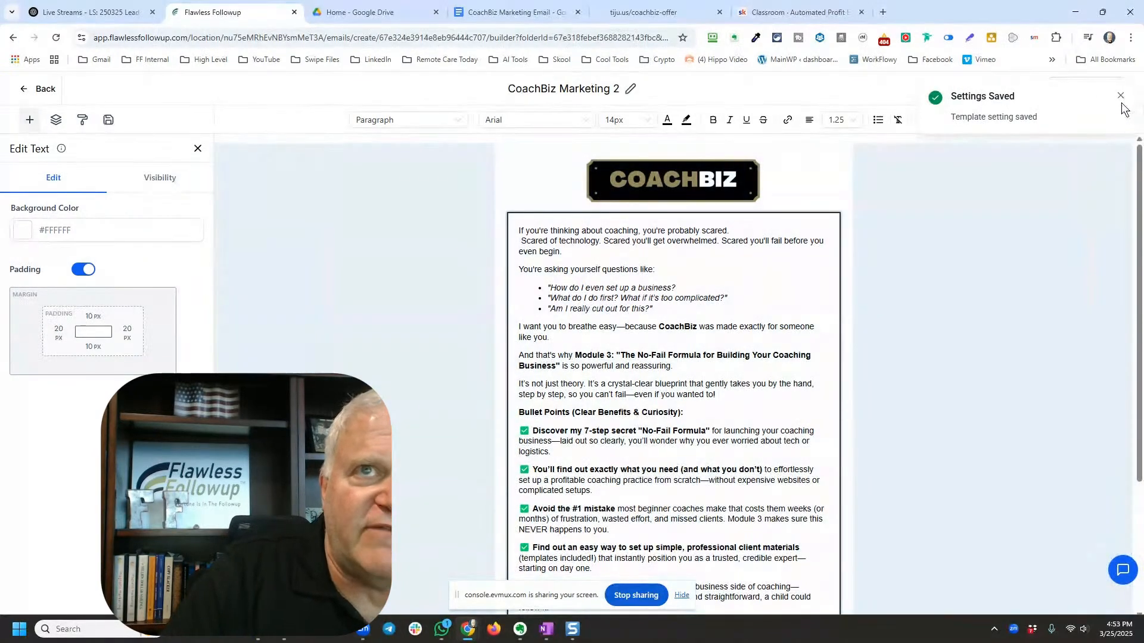
click(1119, 96)
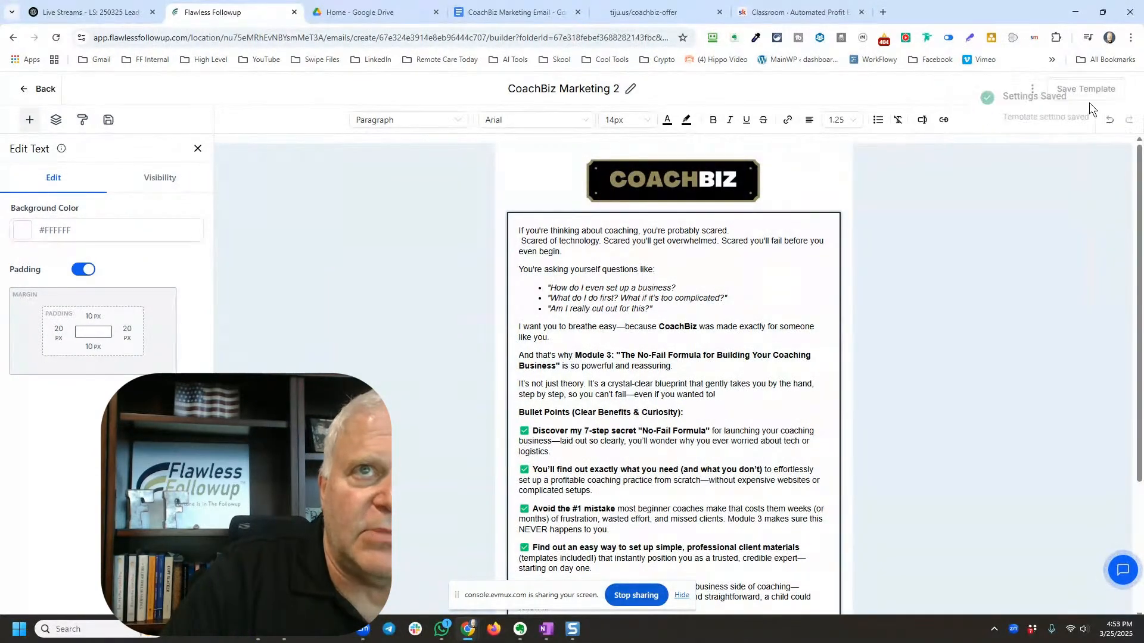
Step: Save the CoachBiz Marketing 2 template again and review the email from the logo to the button
click(1069, 96)
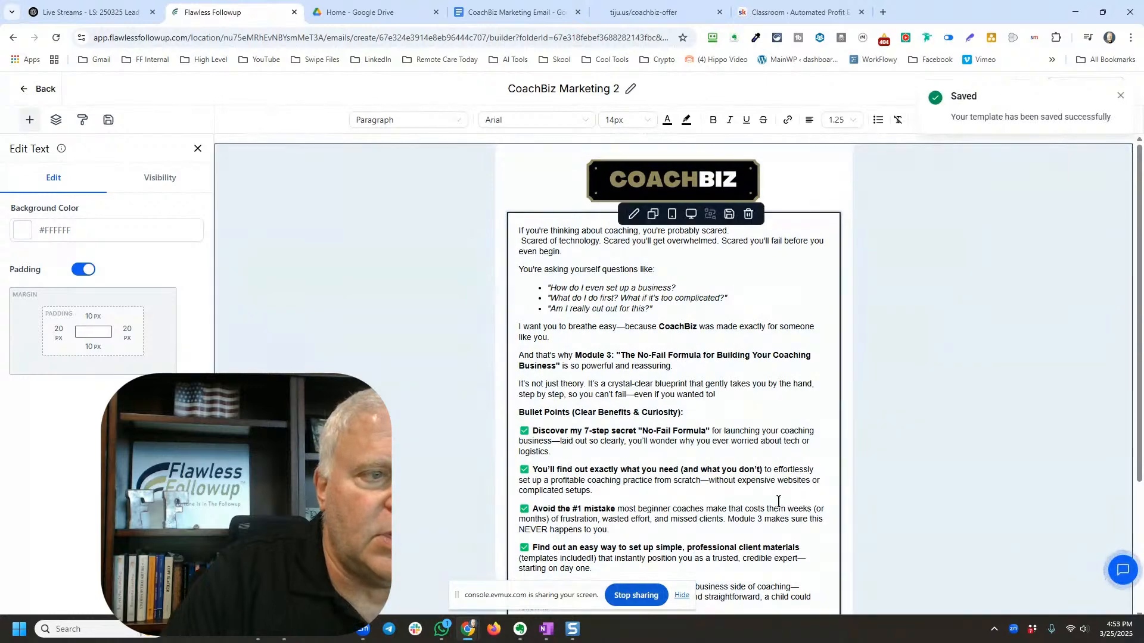
scroll(760, 501, down, 3)
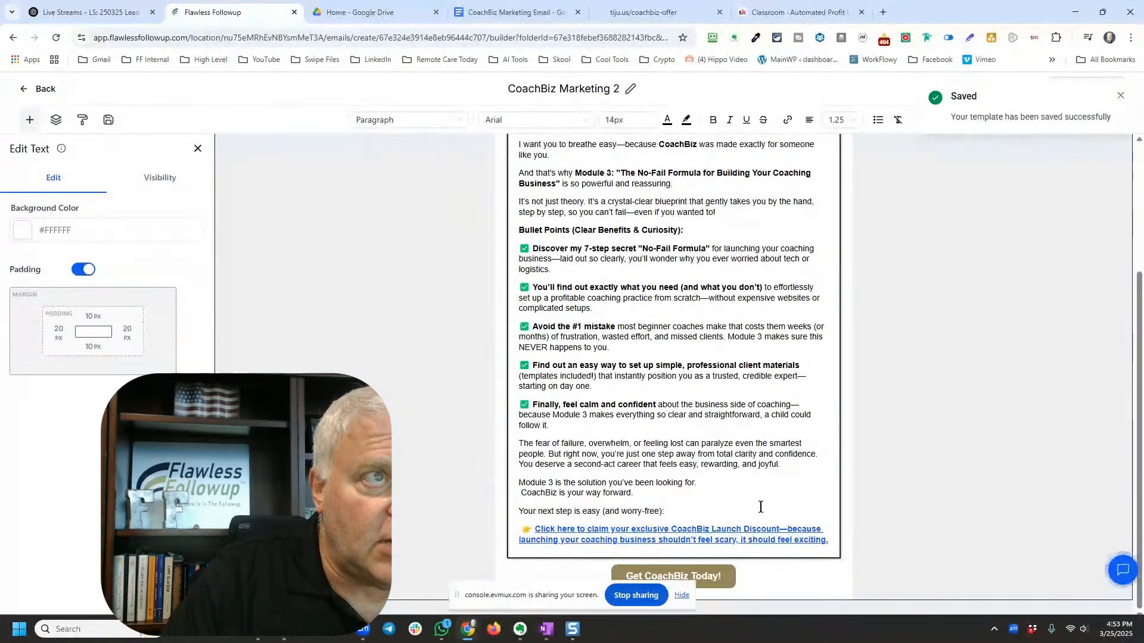
scroll(759, 504, up, 3)
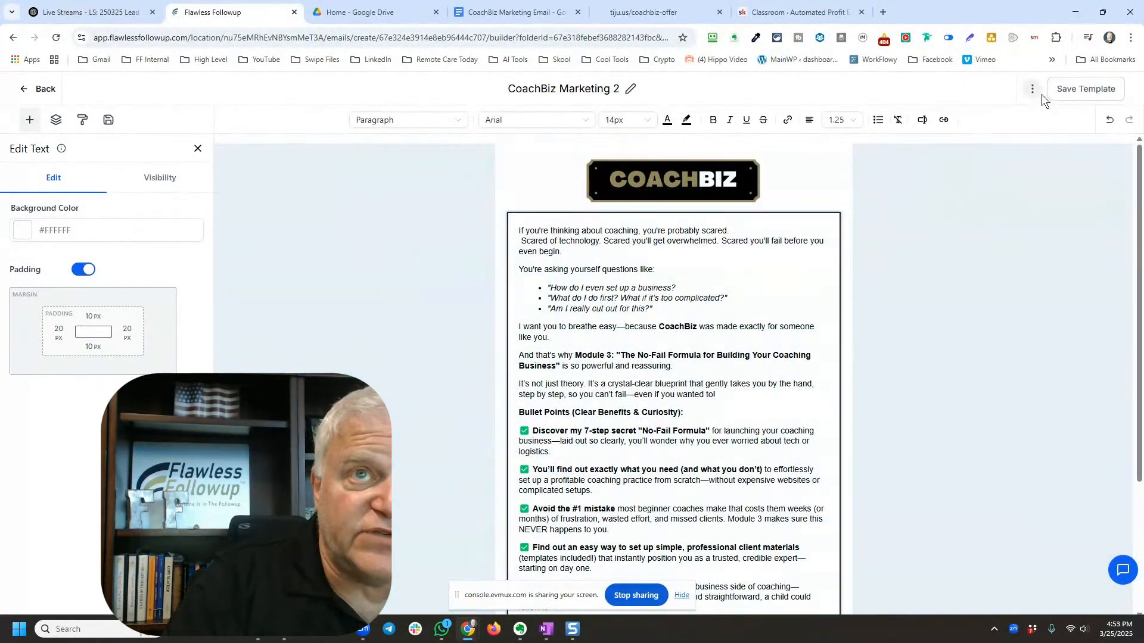
click(1033, 89)
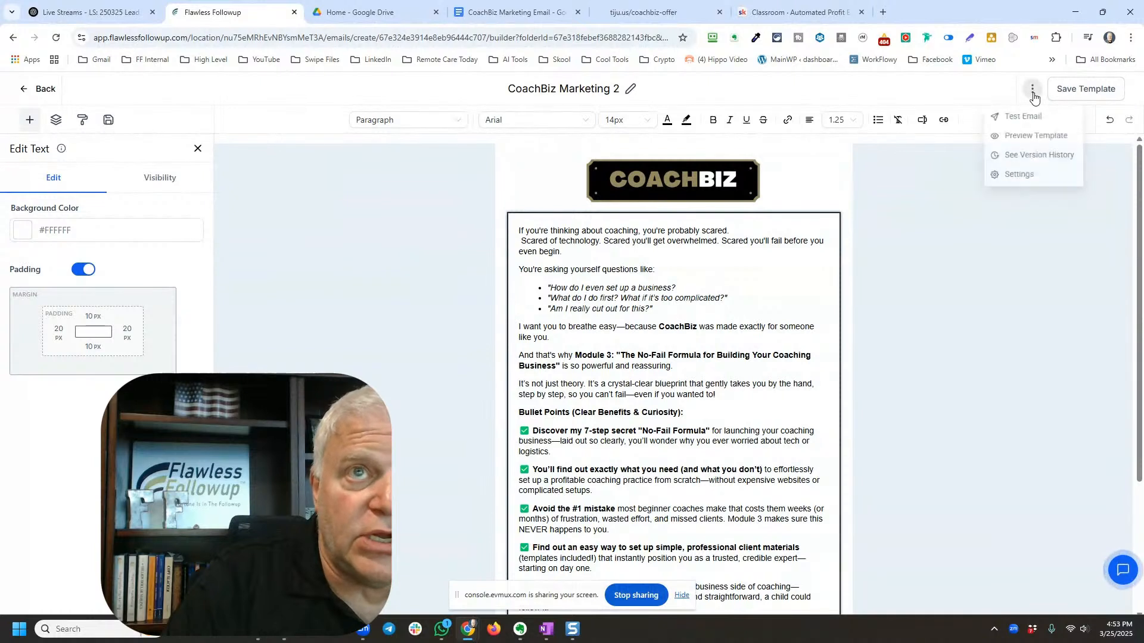
click(1032, 116)
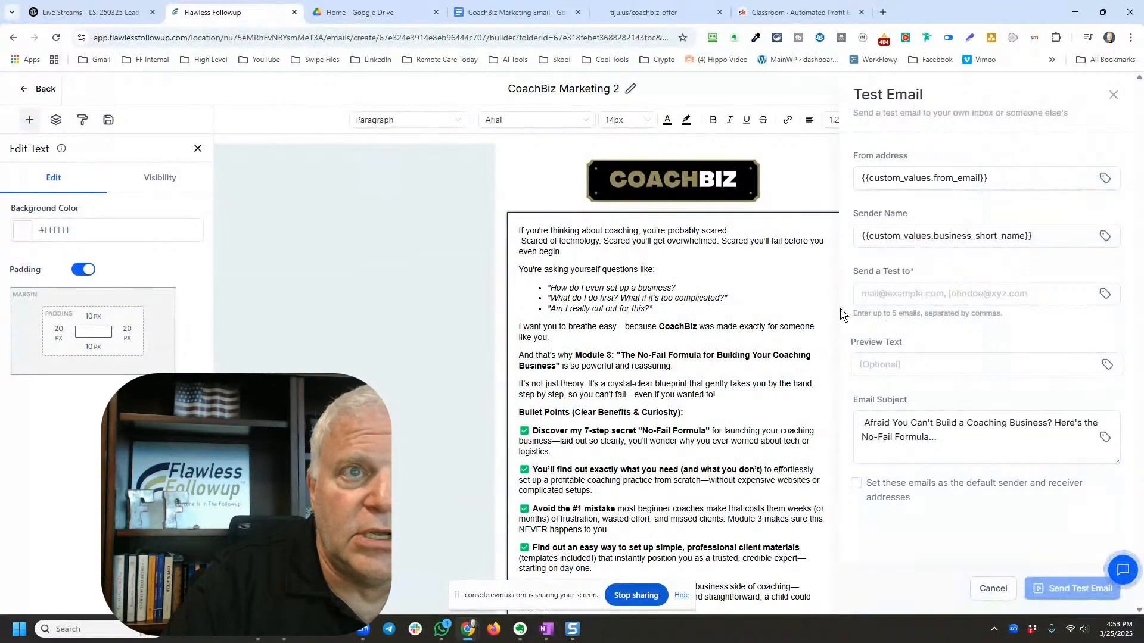
click(903, 295)
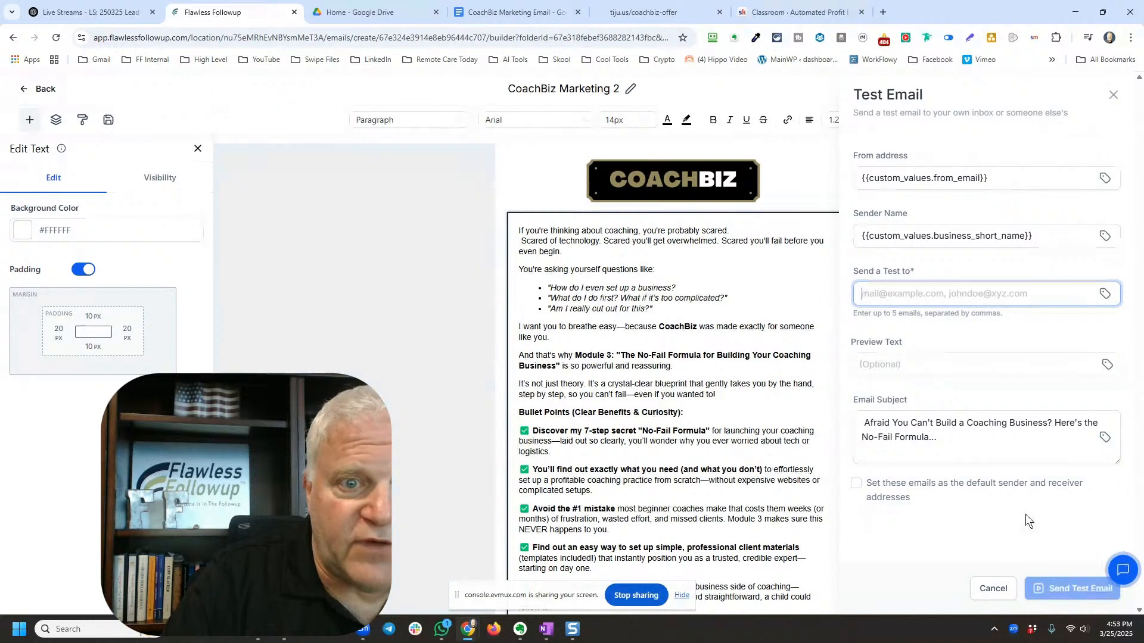
click(993, 589)
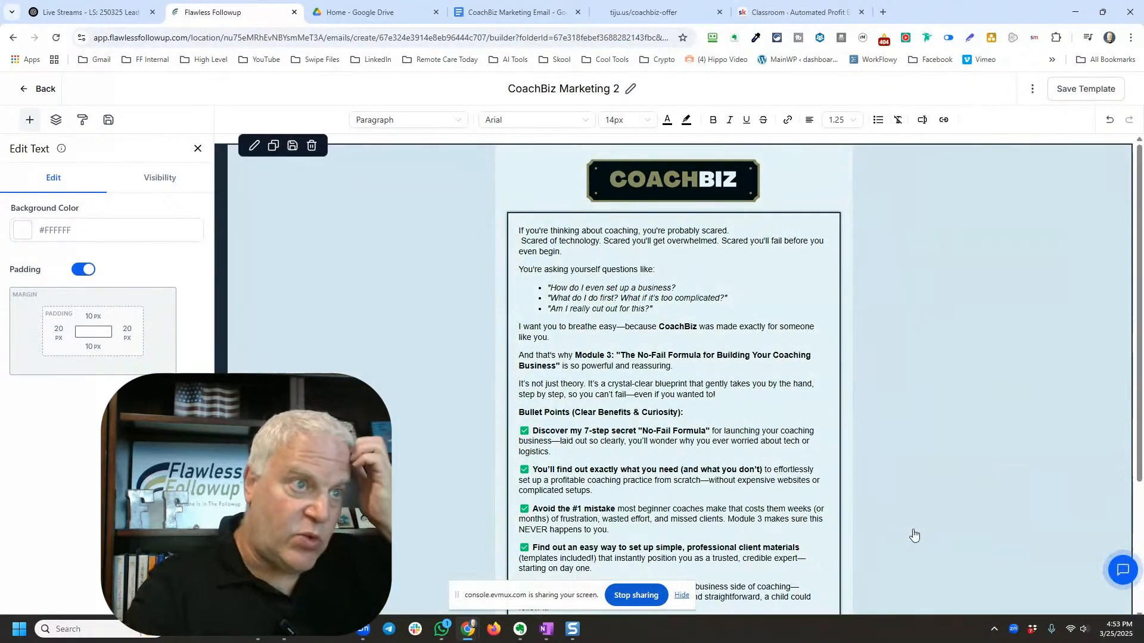
Step: Leave the template for the CoachBiz Marketing template list and switch to the ChatGPT chat to read the Email #3 (Module 4) draft
click(642, 412)
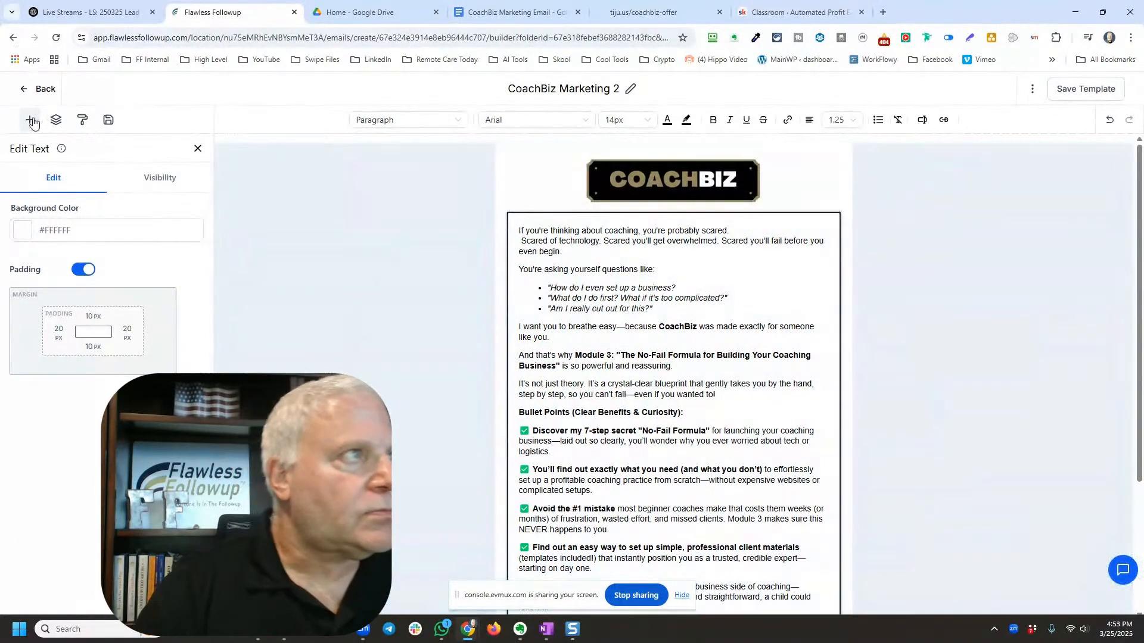
click(43, 90)
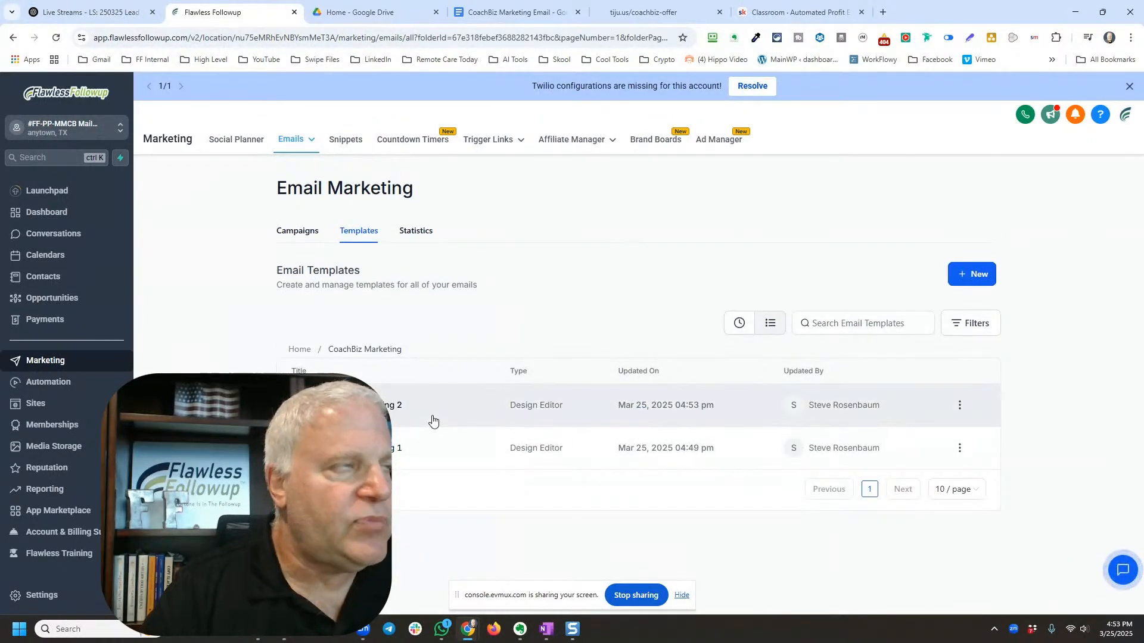
click(107, 13)
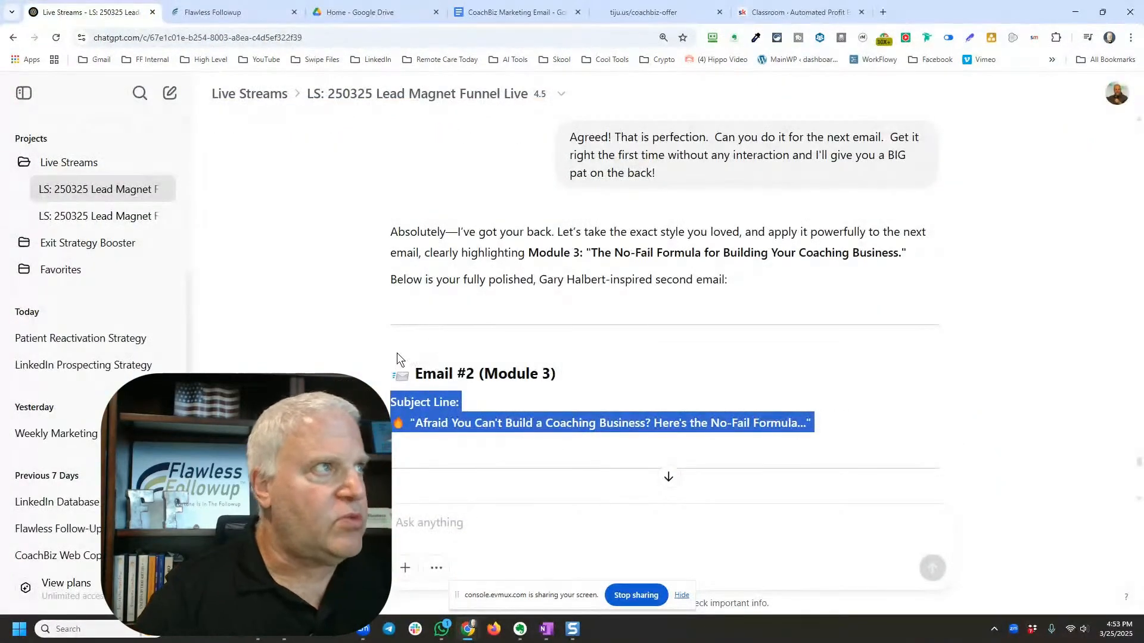
scroll(391, 346, down, 1)
scroll(456, 378, down, 20)
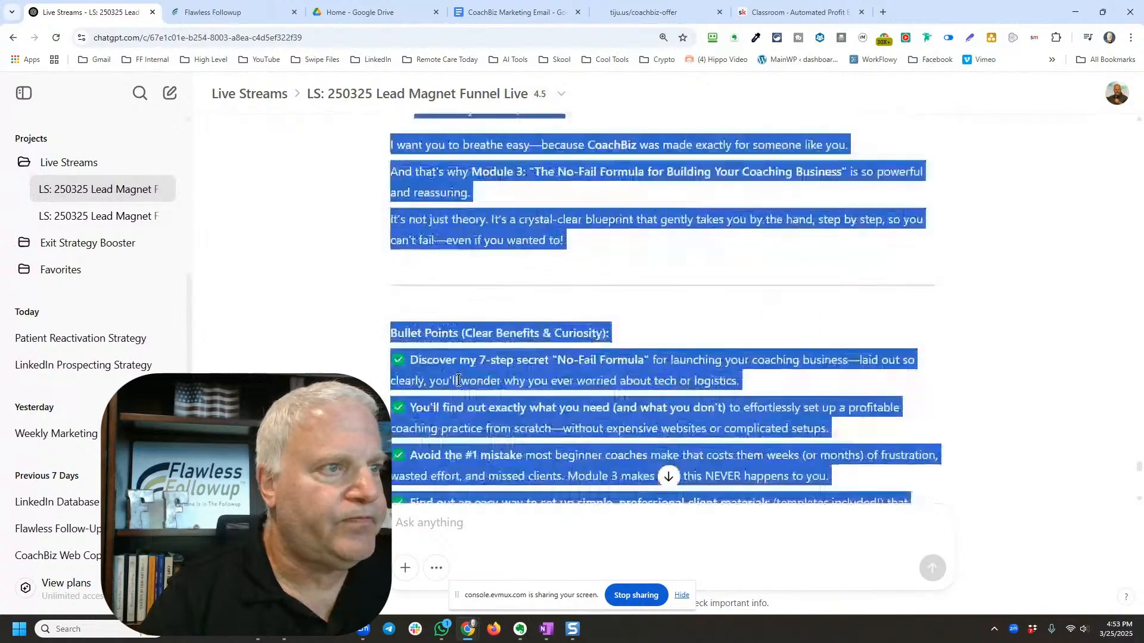
scroll(458, 378, up, 5)
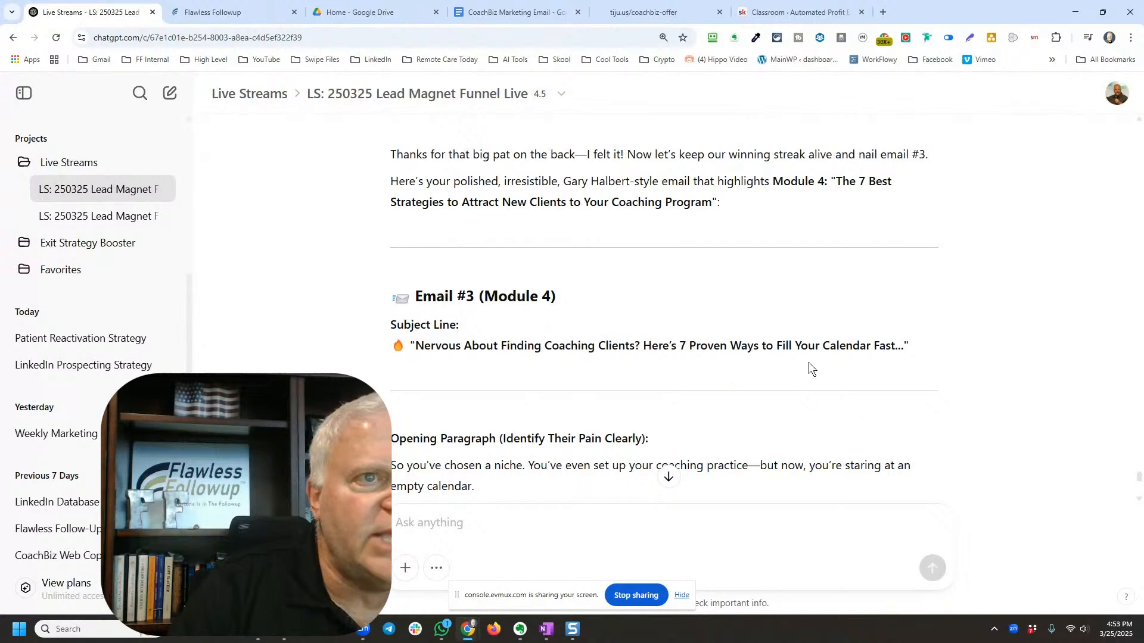
scroll(487, 352, down, 4)
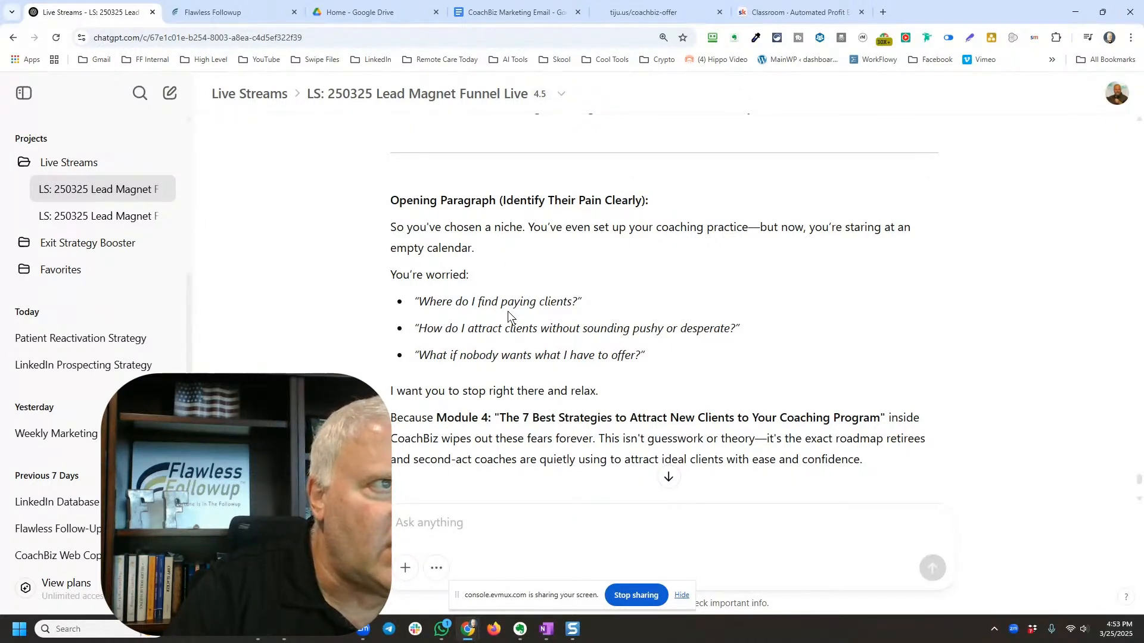
scroll(506, 354, down, 2)
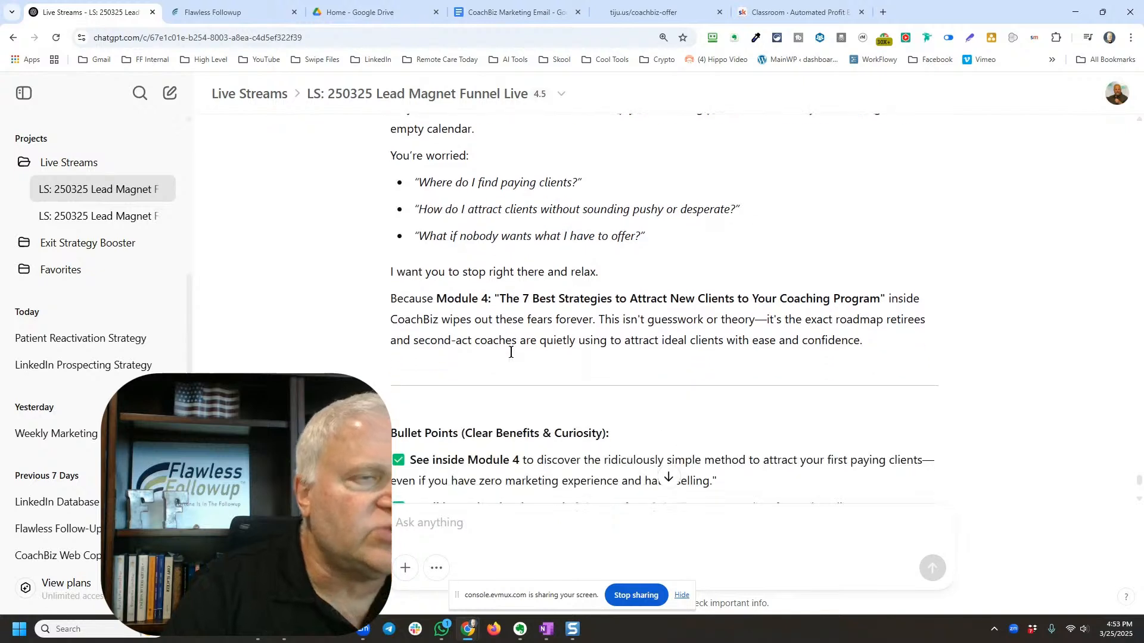
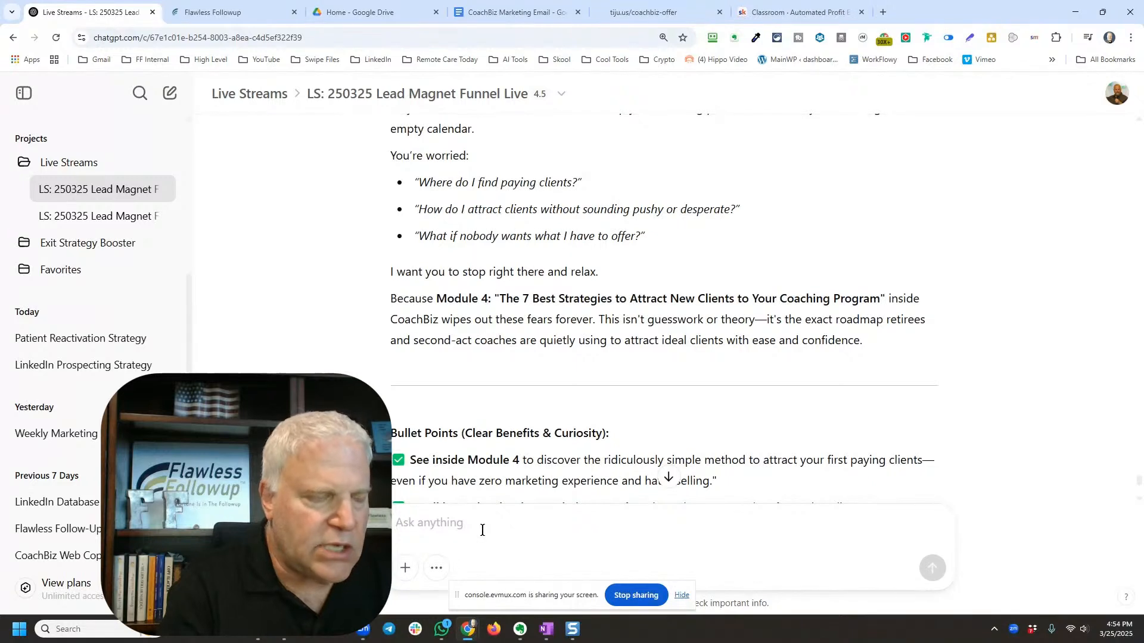
Step: Begin a message: "Chat, you're doing well, but I want change the tone. The first 2 emails have come from a fear stand point."
text(C)
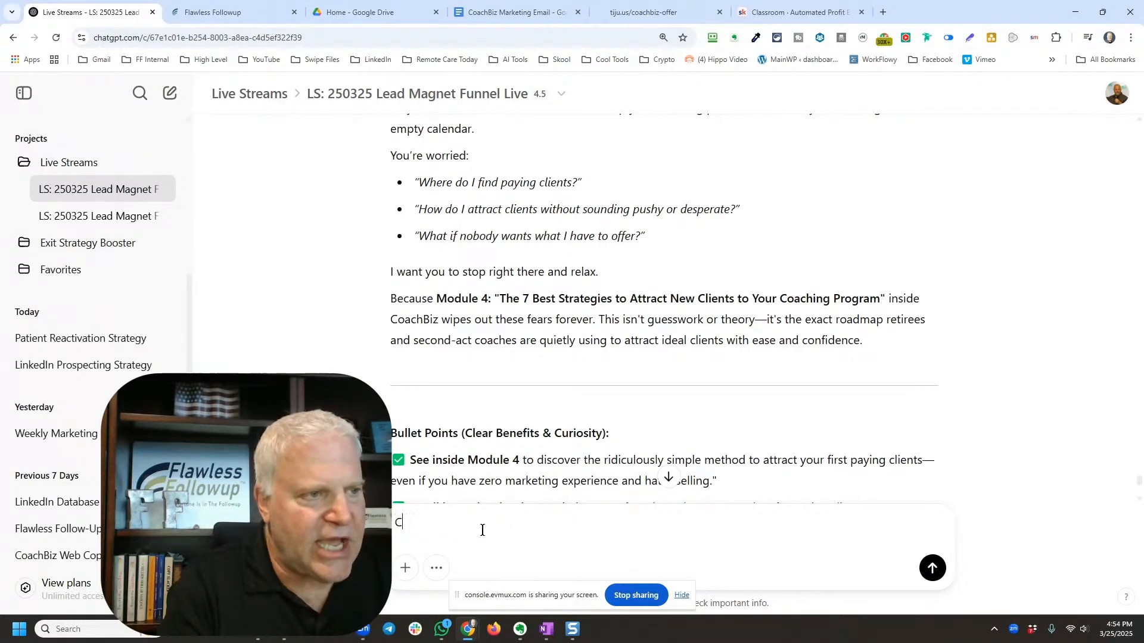
text(hat, you)
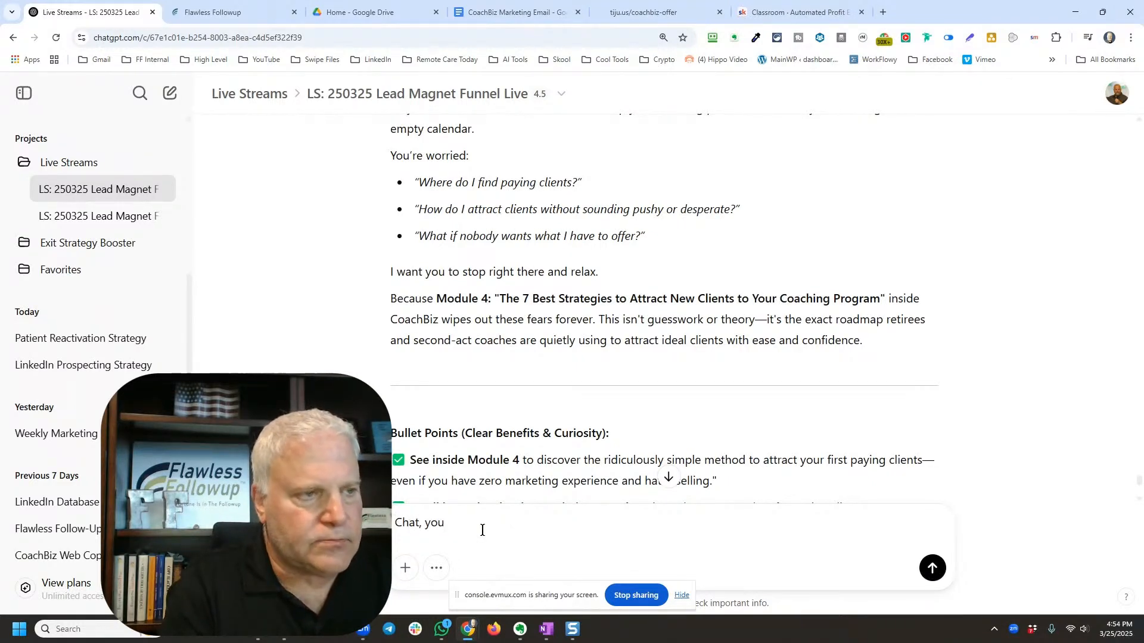
text('re doing well, but I want change the tone.  The first)
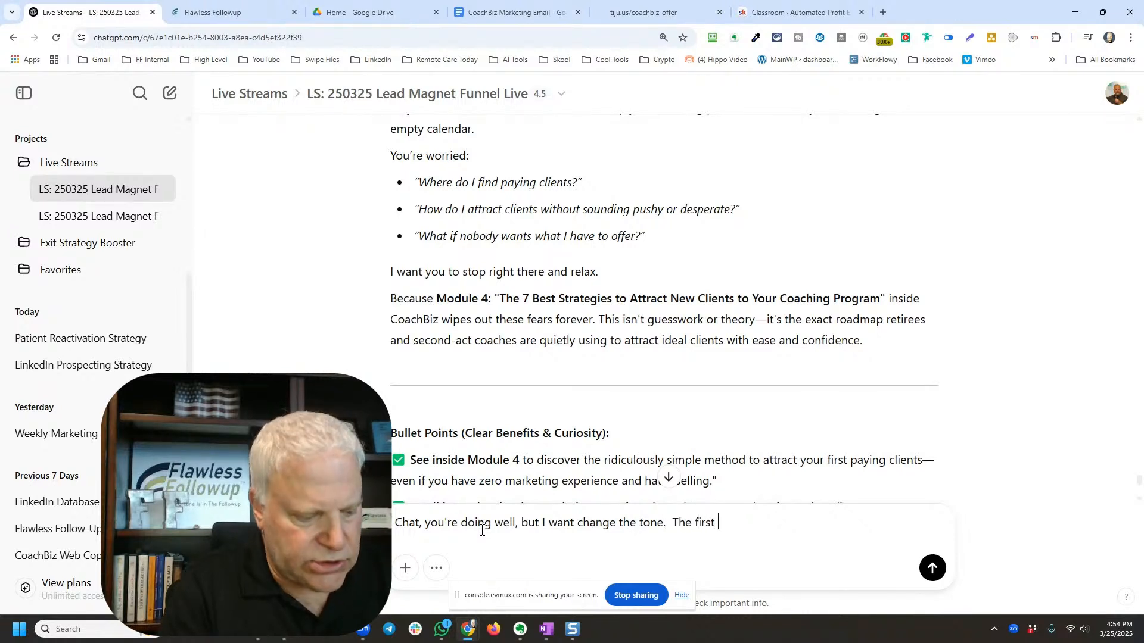
text(2 emails ha)
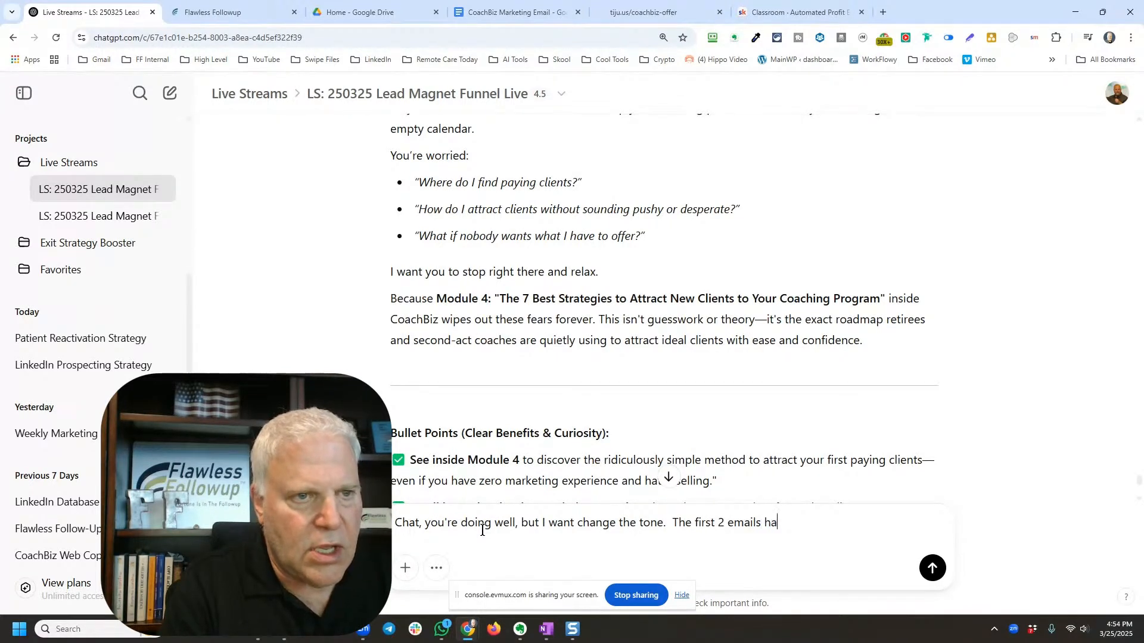
text(ve come from a)
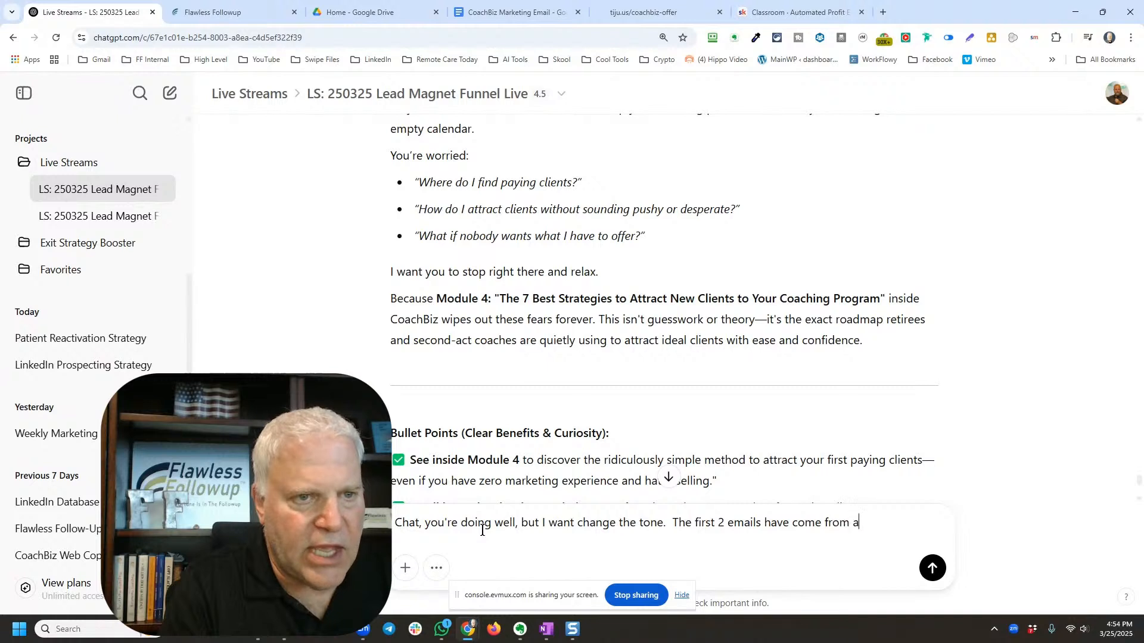
text( fear stand)
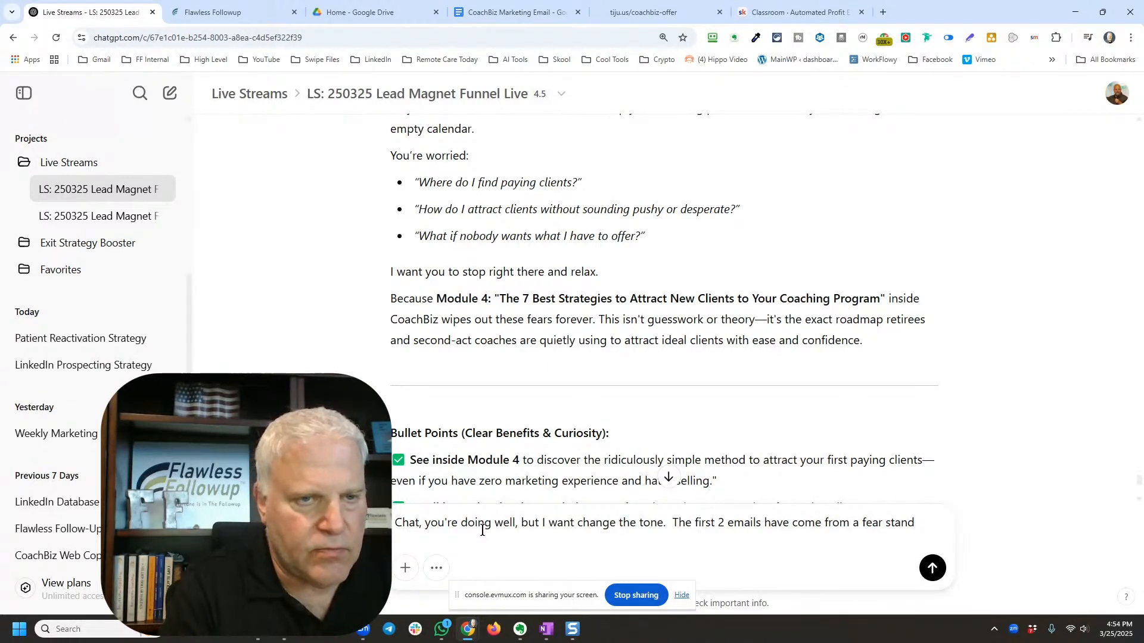
text( poing)
key(BackSpace)
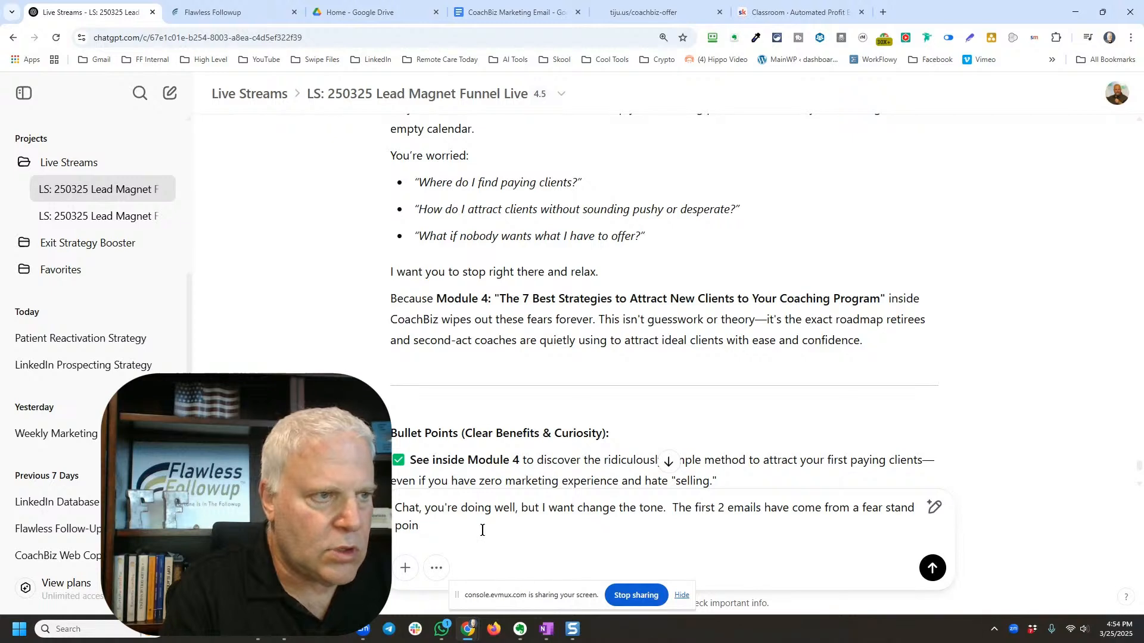
text(t.  Let's)
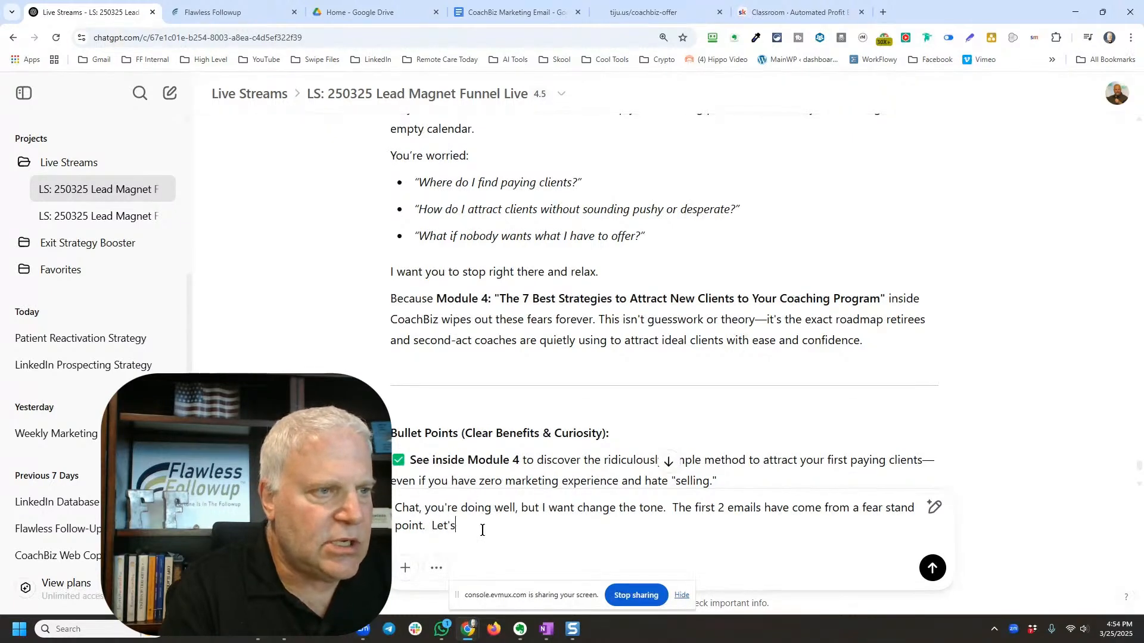
Step: Continue the message with the sentence "Let's now come from a GAIN stand point."
text( now f)
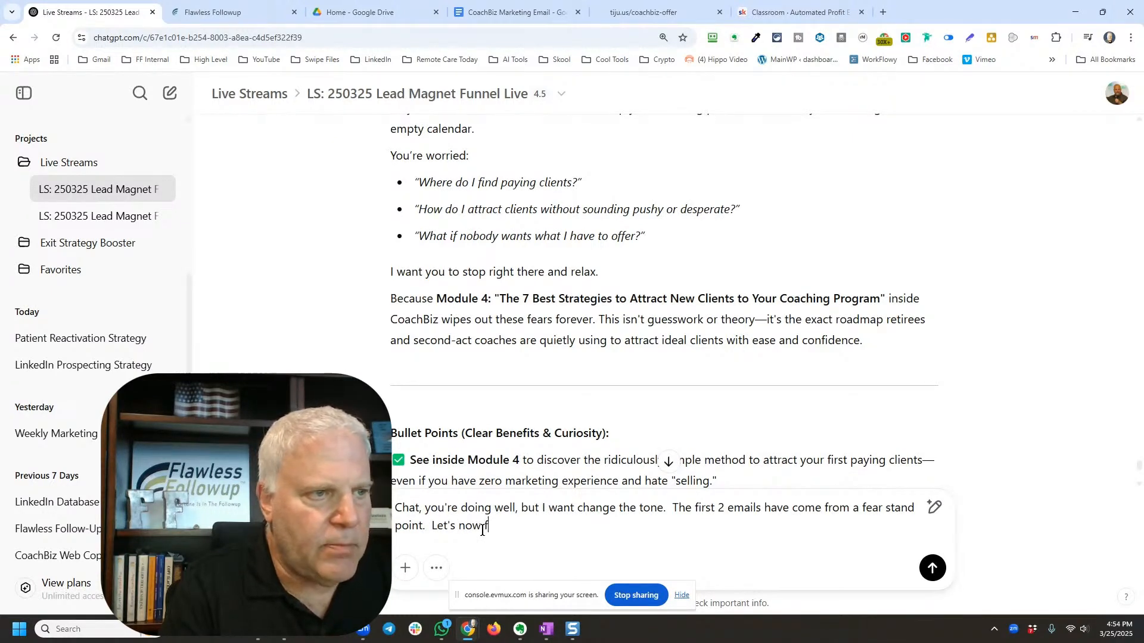
key(BackSpace)
text(come )
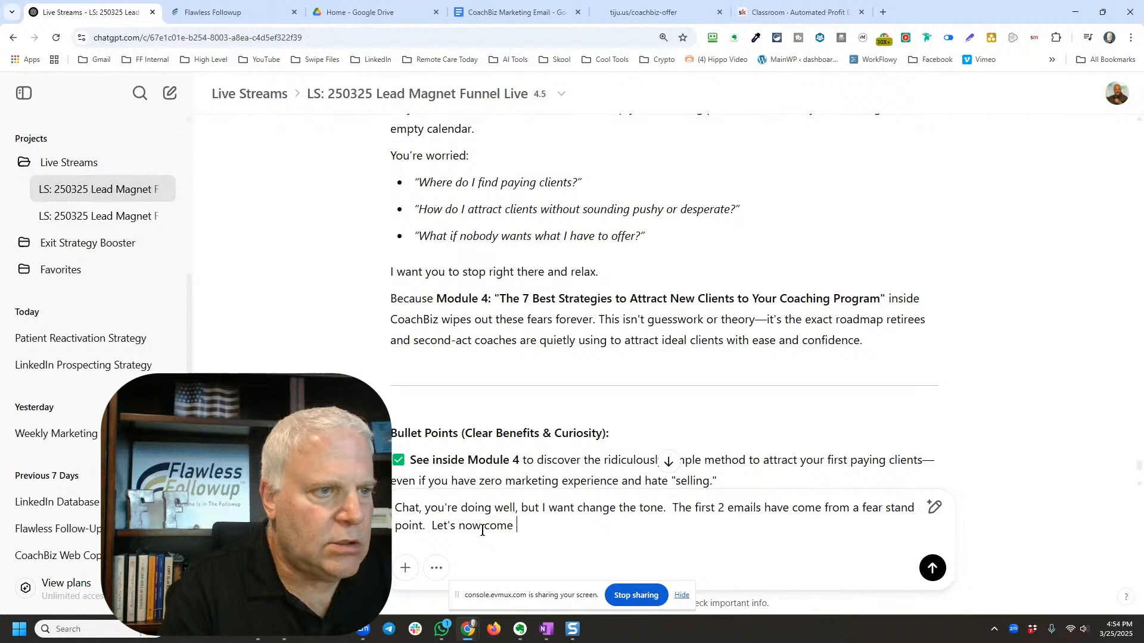
text(from a GA)
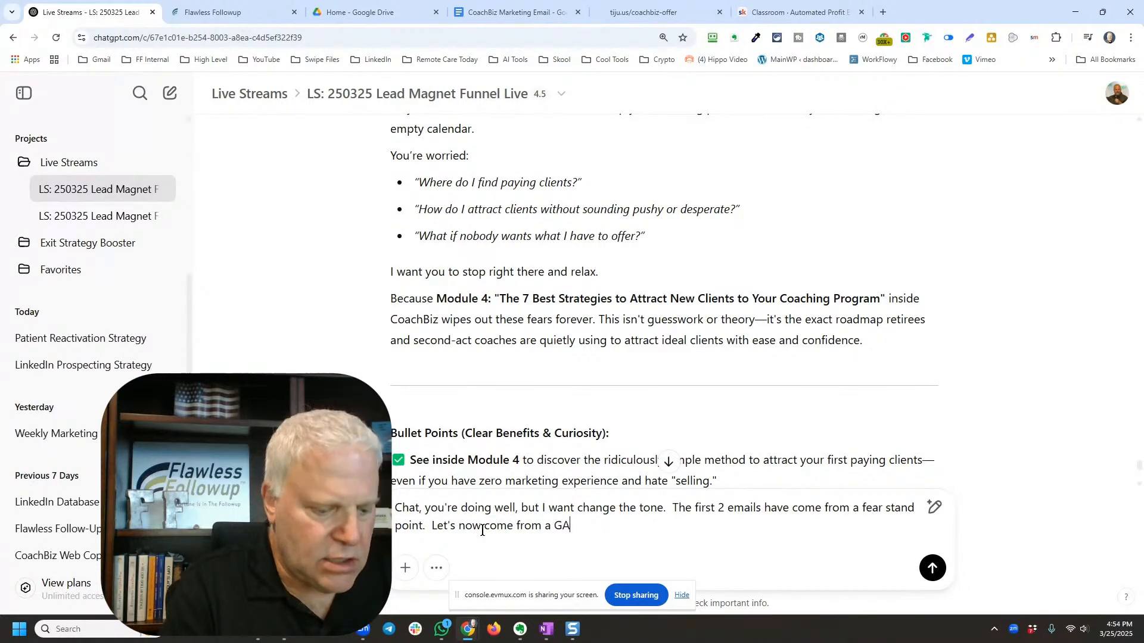
text(IN sta)
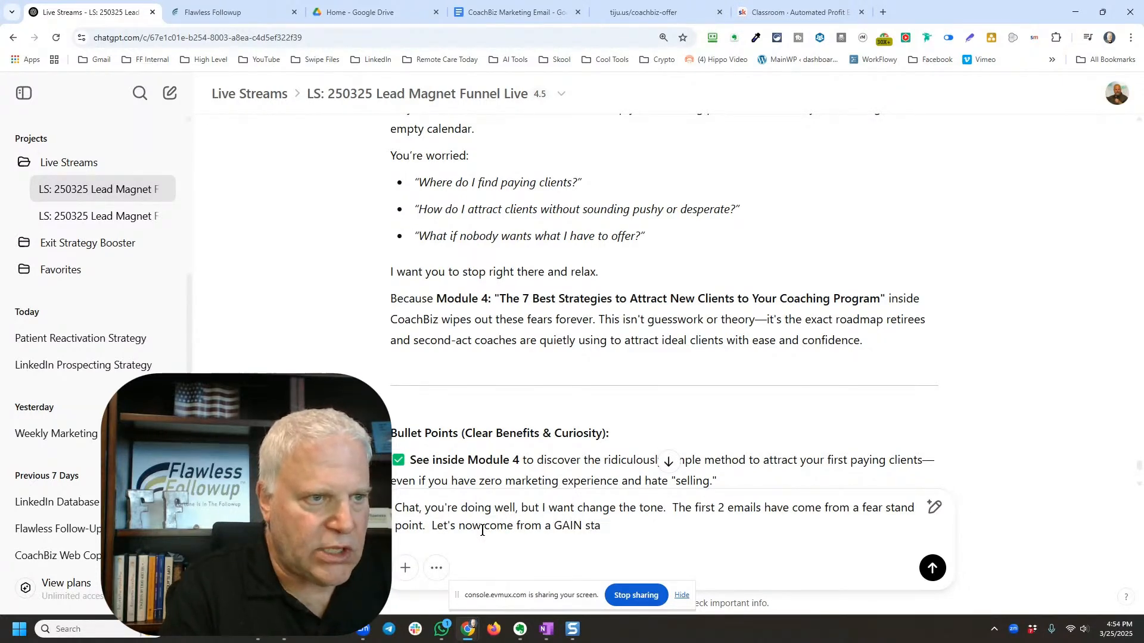
text(tnd point.  )
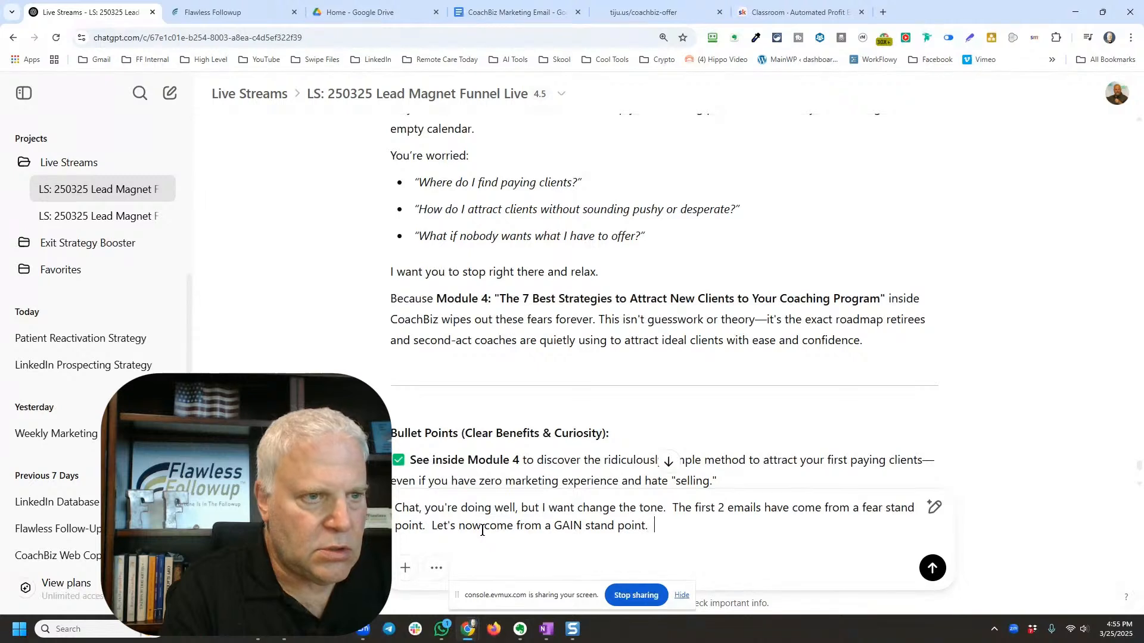
Step: Add the question "What does Heaven Island look like?" at the end of the message
text(What dows)
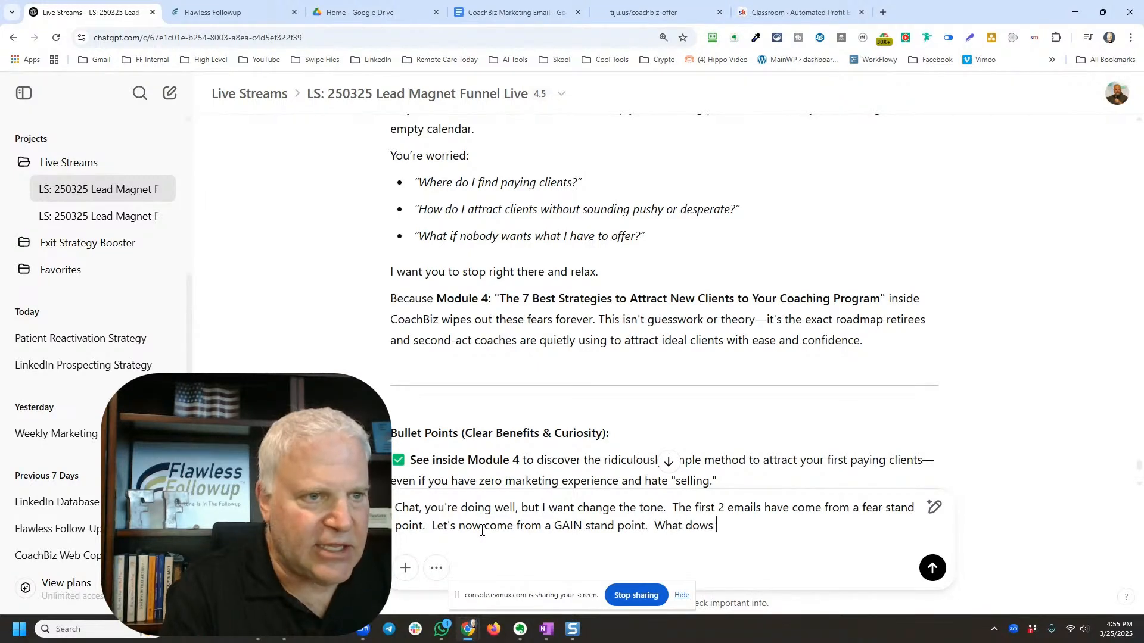
key(BackSpace)
key(BackSpace)
key(BackSpace)
text(es )
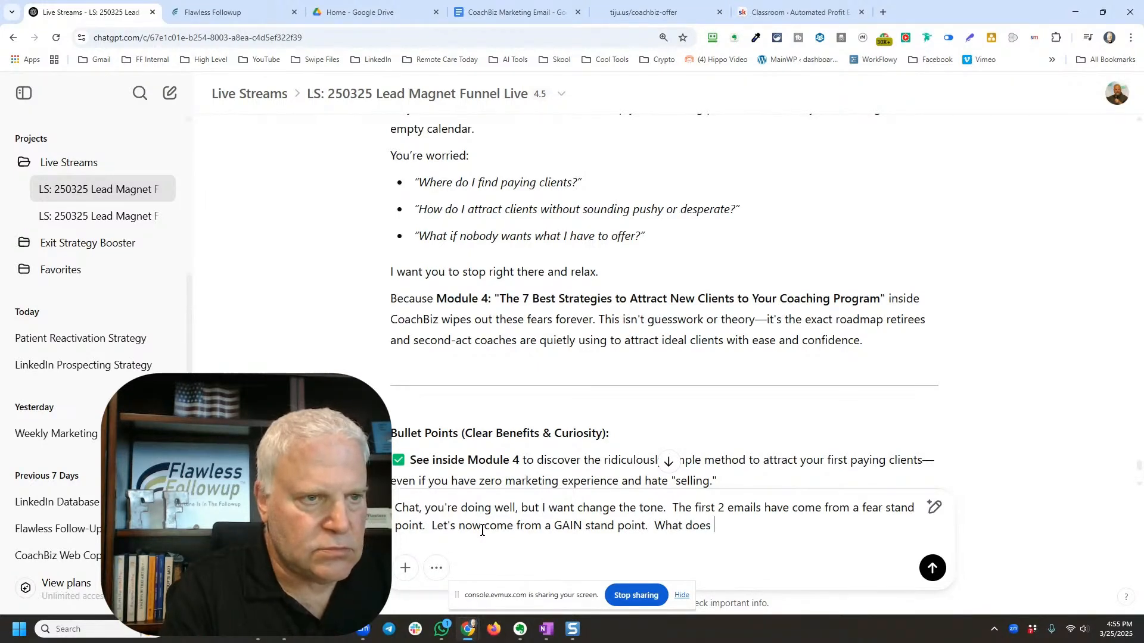
text(ha)
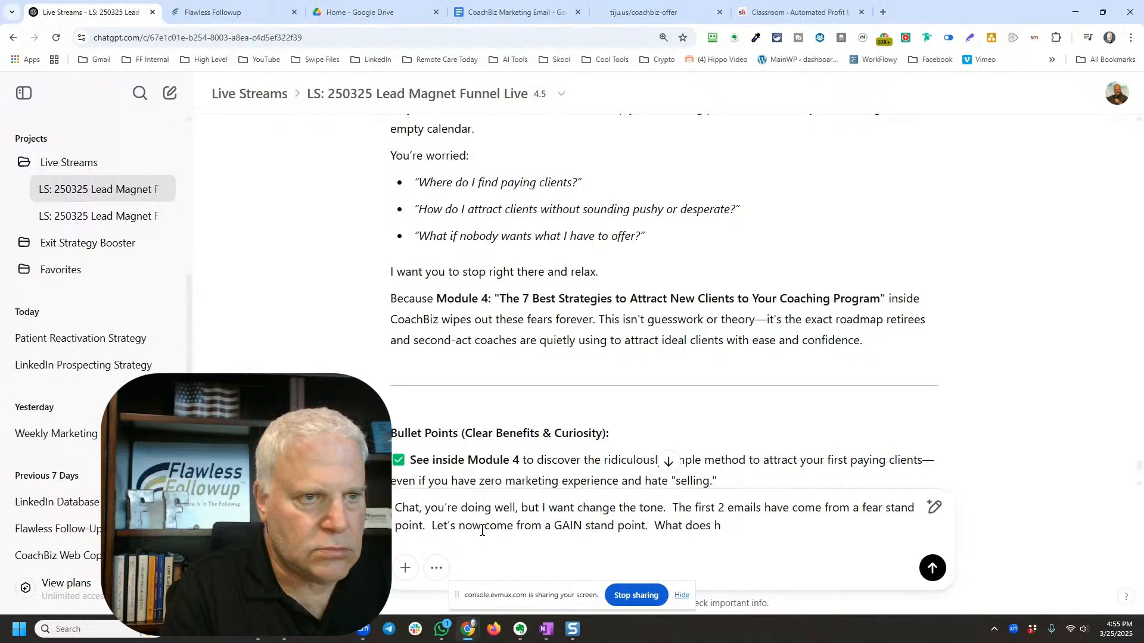
key(BackSpace)
text(Heaven)
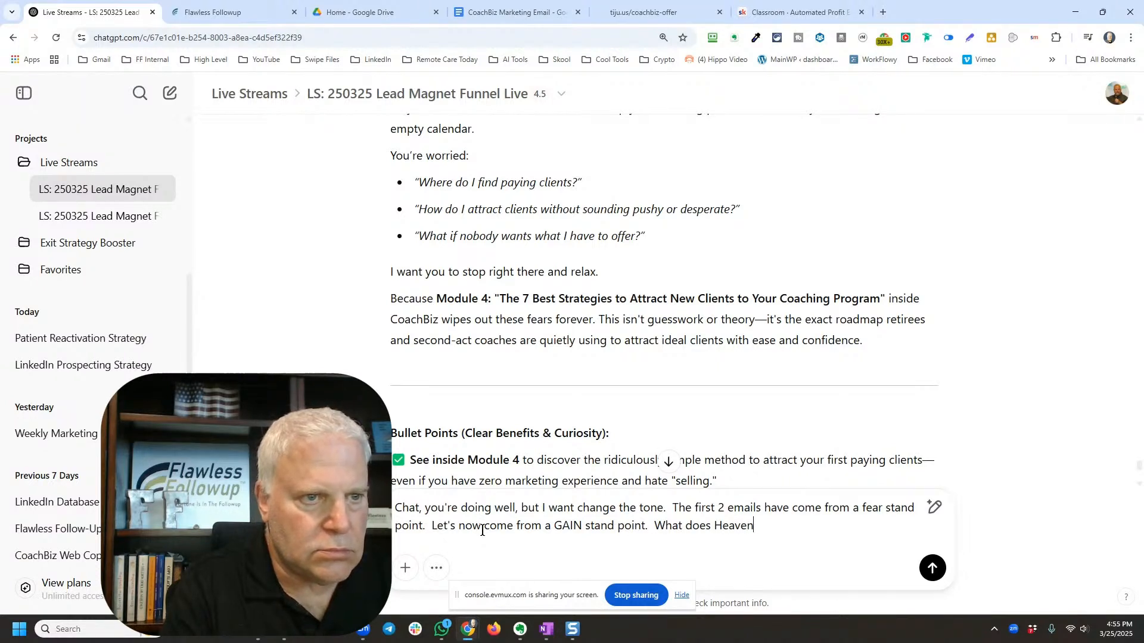
text( Island l)
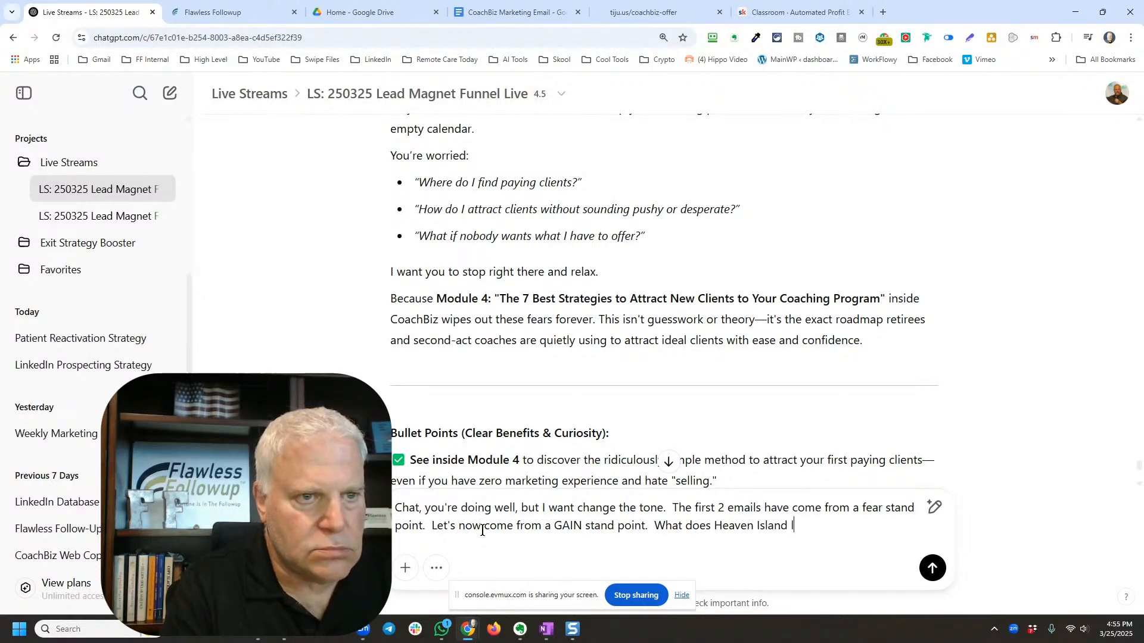
text(ook like?)
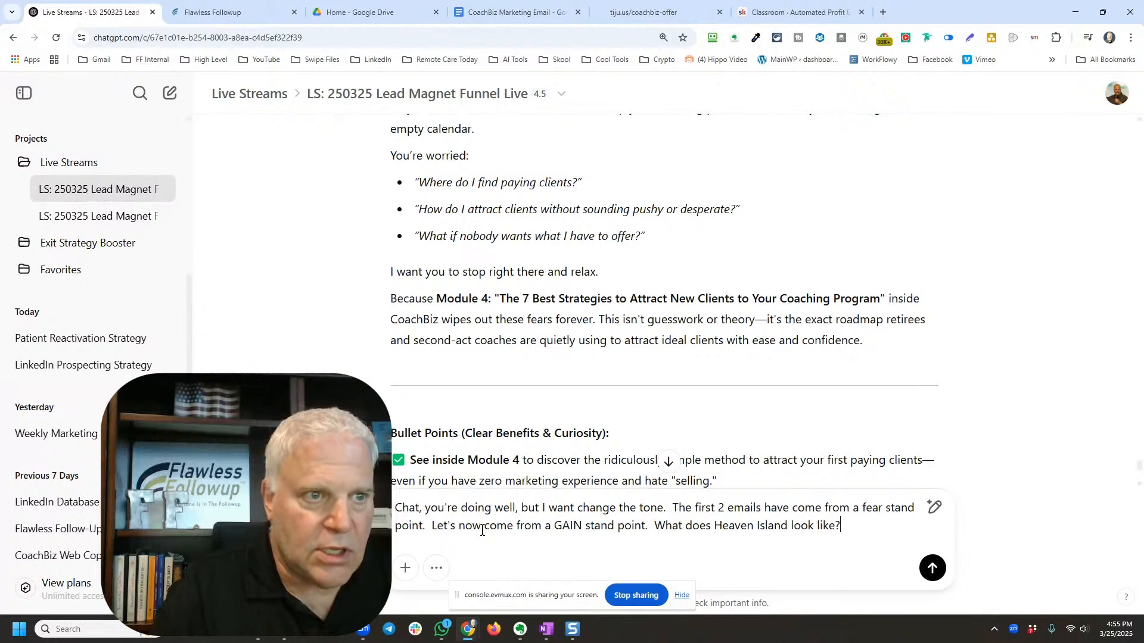
Step: Insert "Instead of Hell Island," before the Heaven Island question in the message
click(654, 525)
text(Instee)
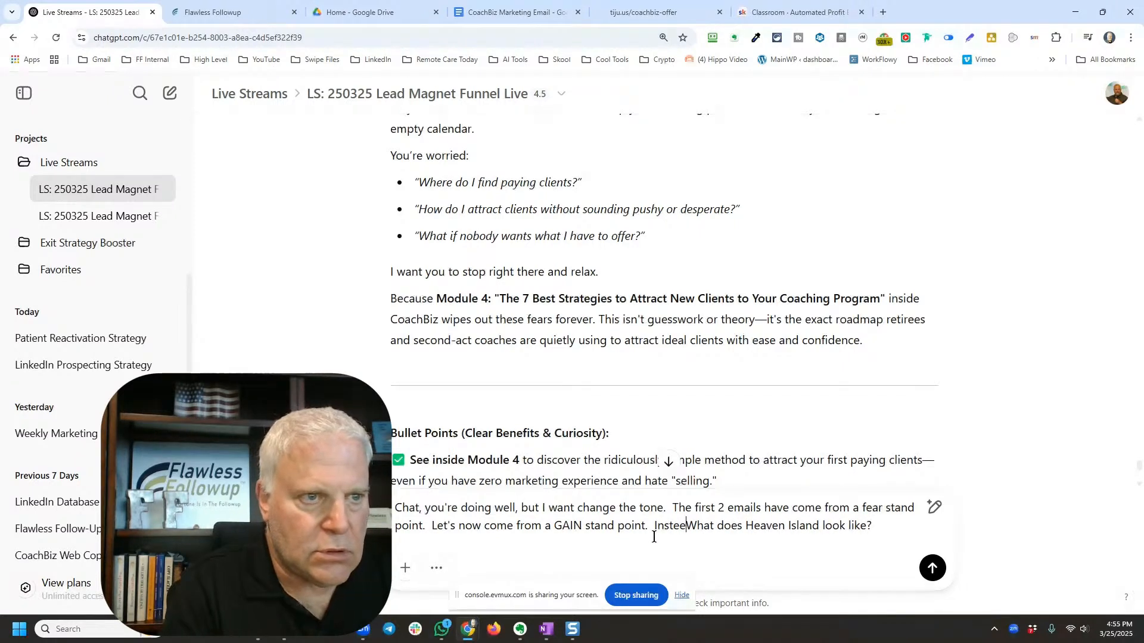
key(BackSpace)
text(ad of hell)
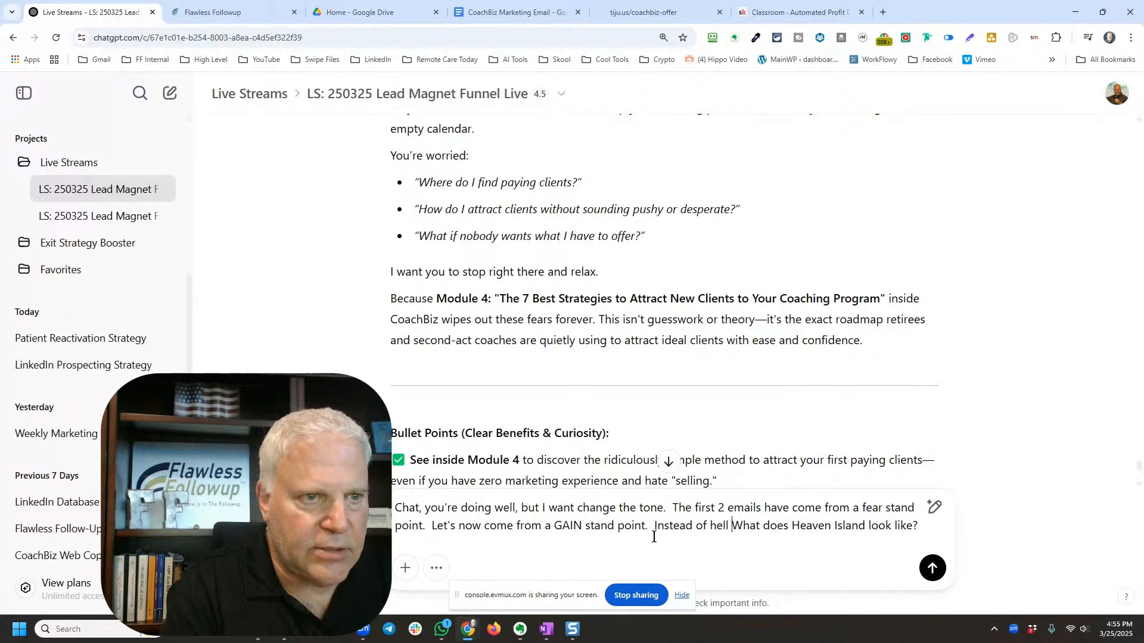
key(BackSpace)
key(BackSpace)
key(BackSpace)
key(BackSpace)
key(BackSpace)
text(Hell )
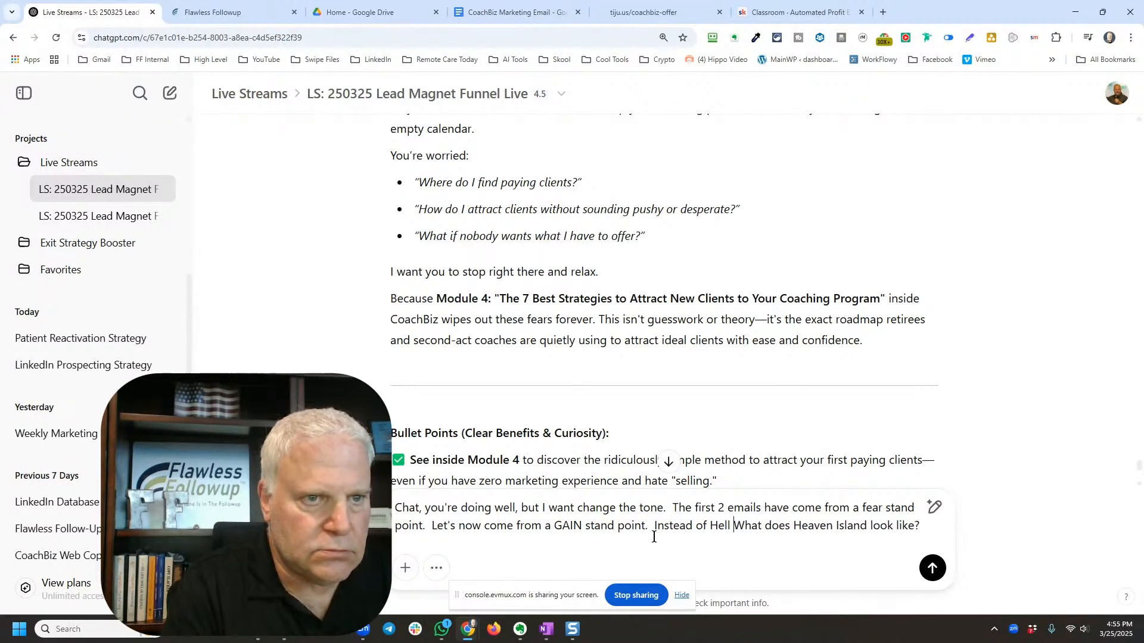
text(Island,)
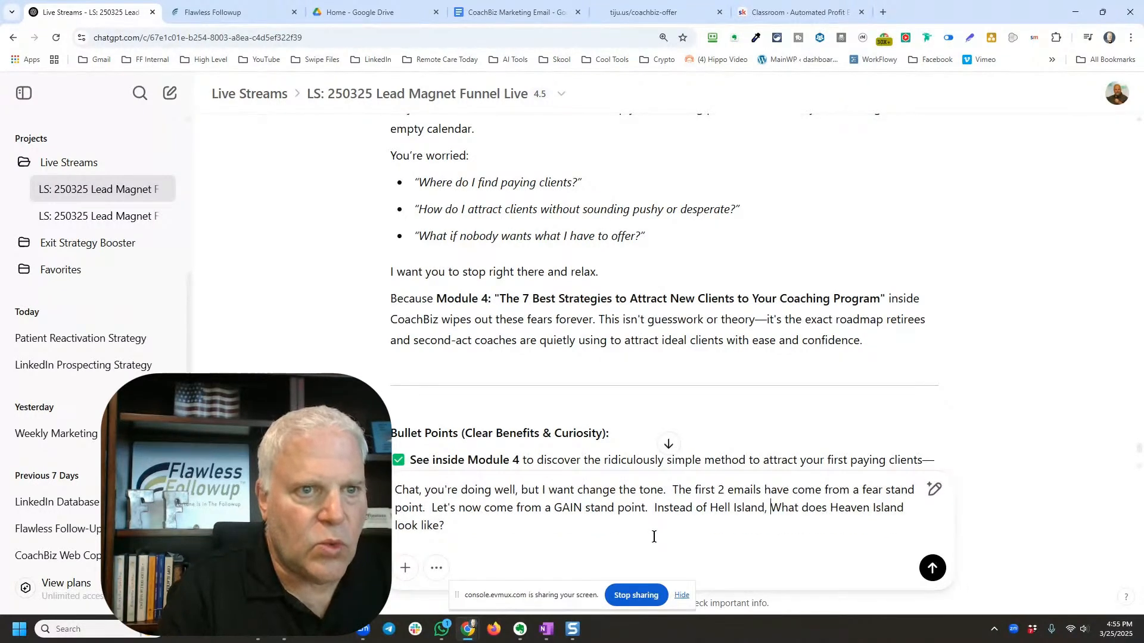
Step: Add "Point to some of the the things they could experience by having success" at the end of the message
click(534, 524)
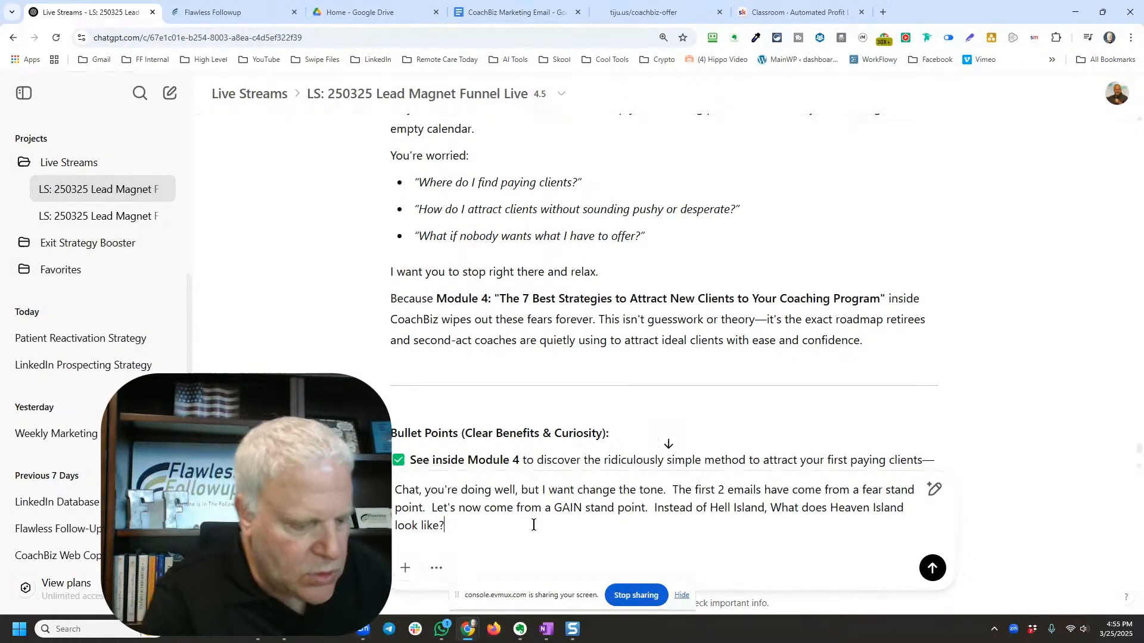
text(Point do)
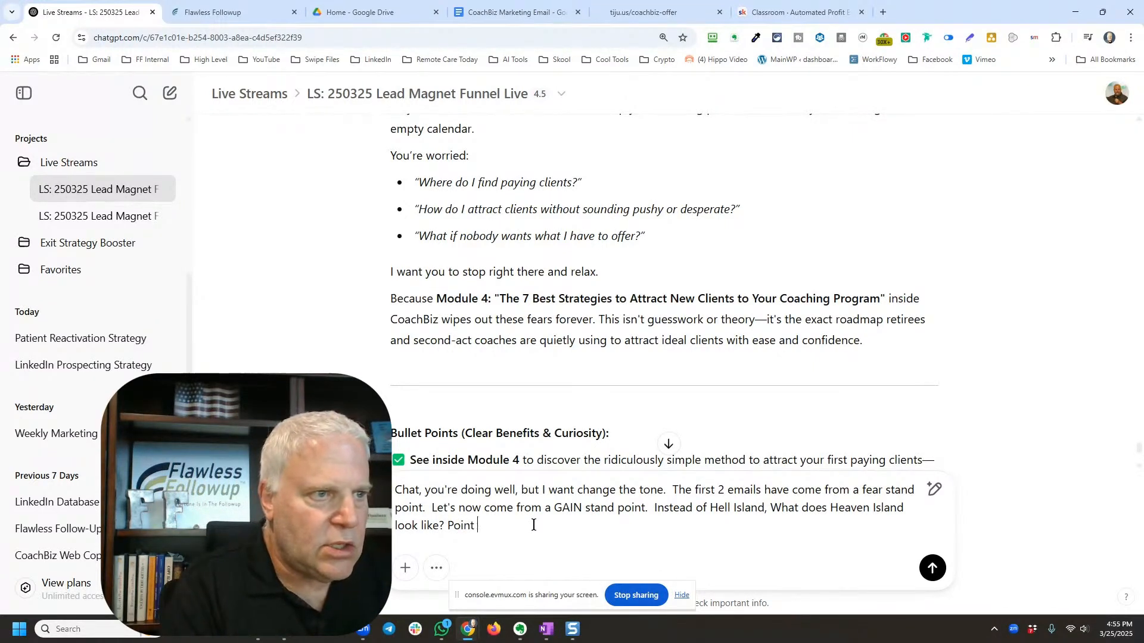
key(BackSpace)
key(BackSpace)
text(to some)
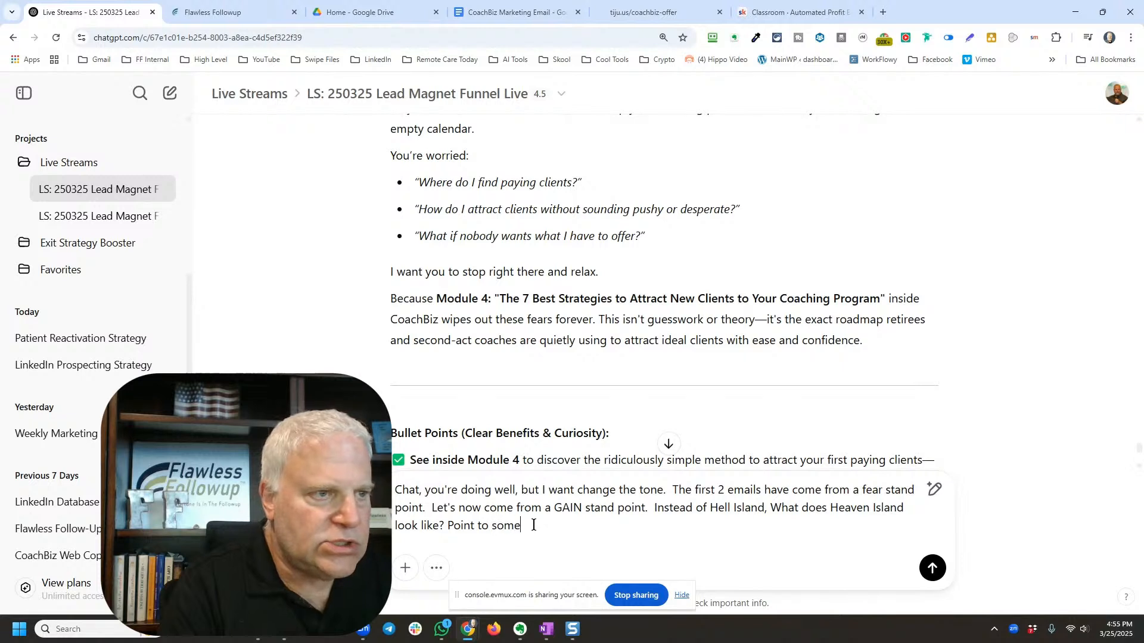
text( of the the thi)
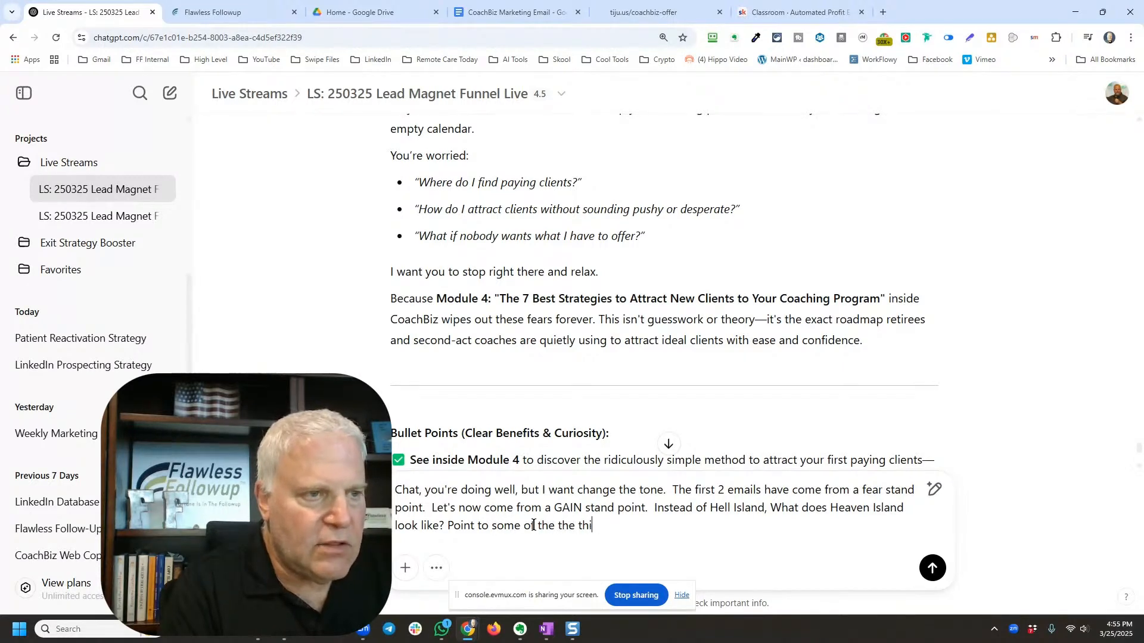
text(ngs they )
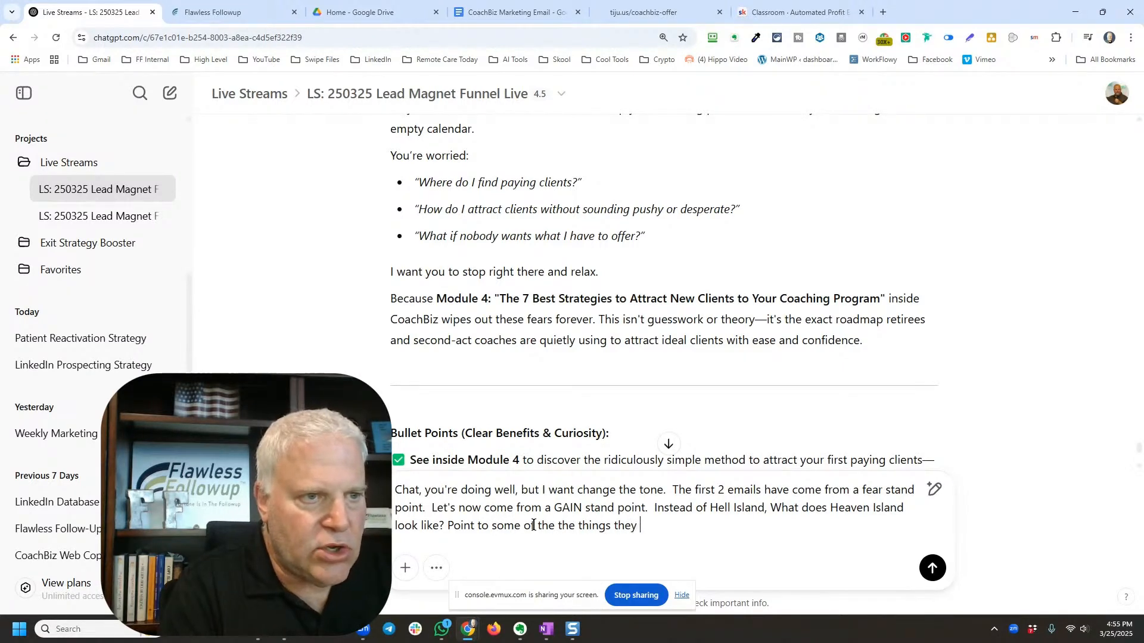
text(could experie)
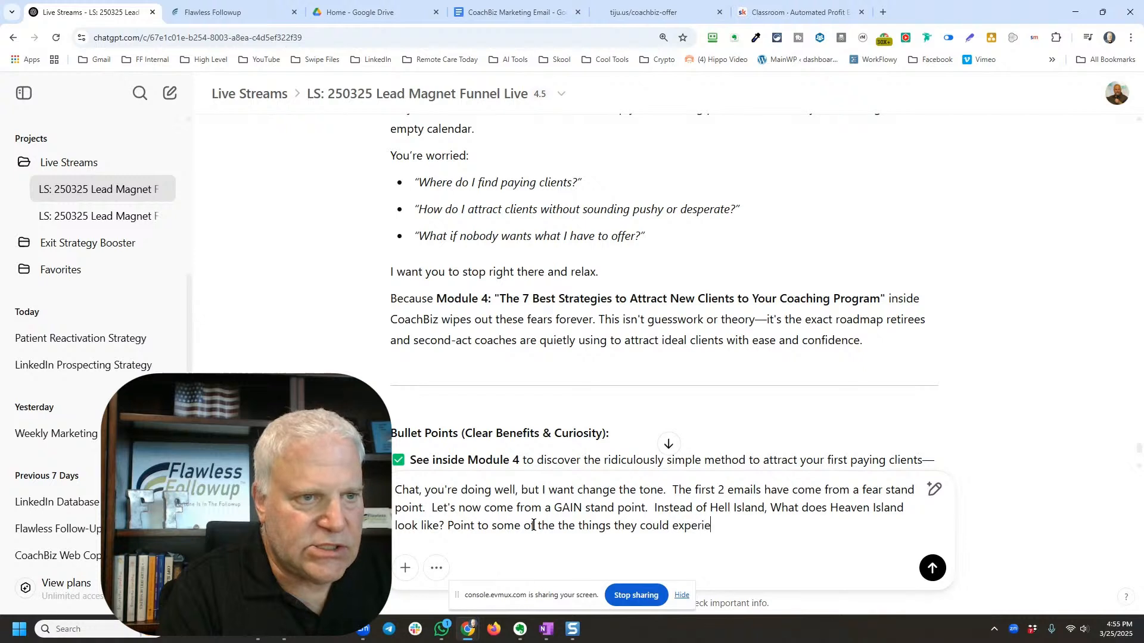
text(nce by hafv)
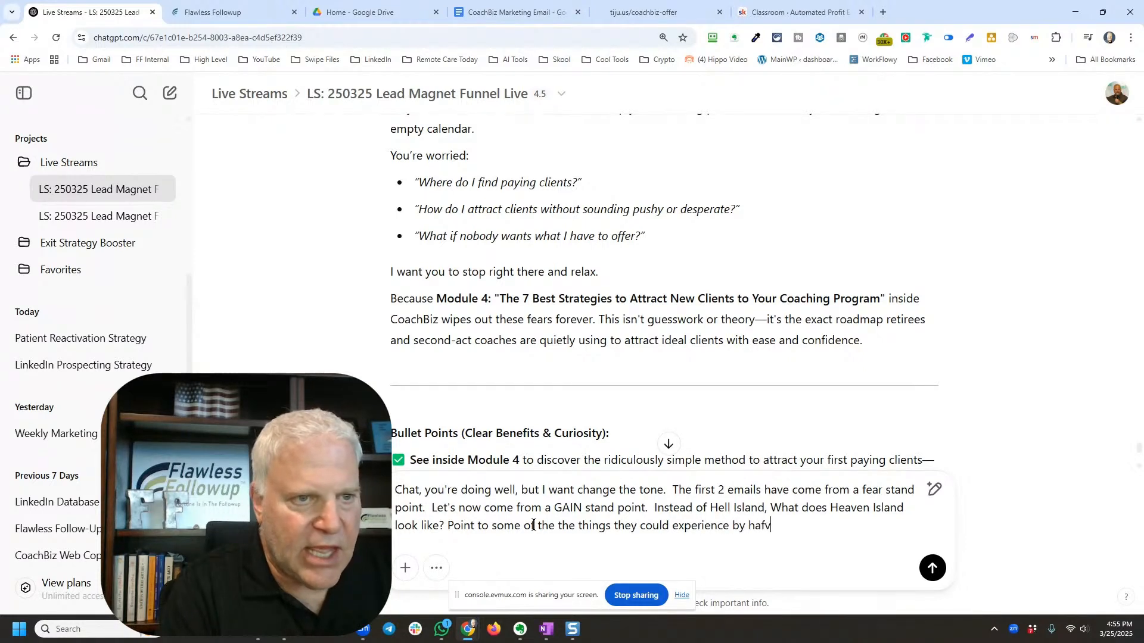
key(BackSpace)
key(BackSpace)
text(ving succ)
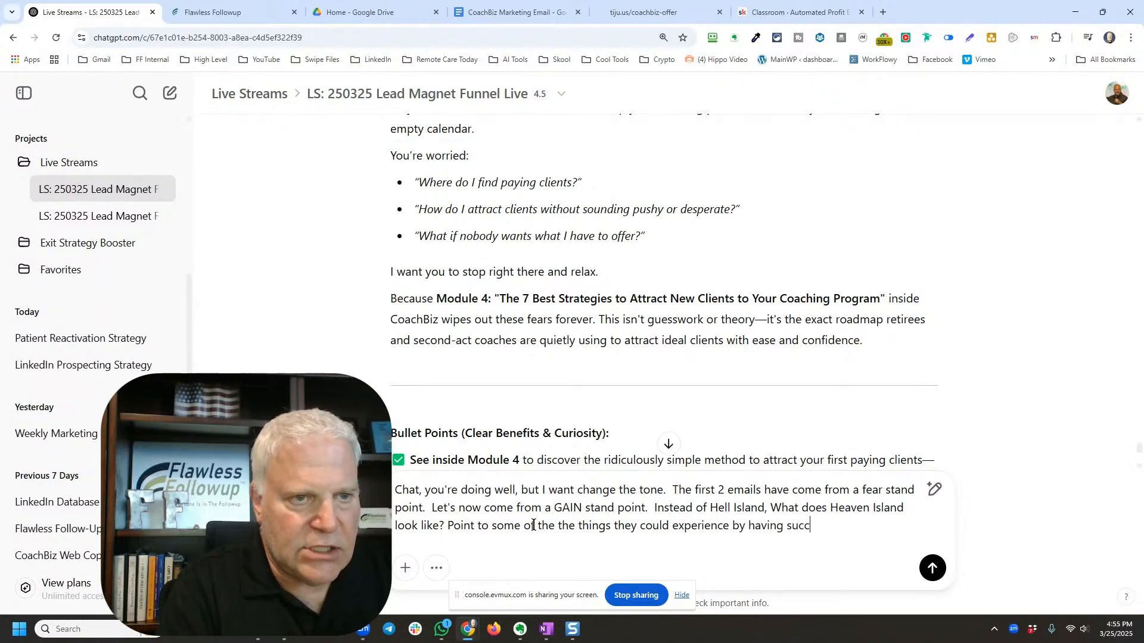
text(ess)
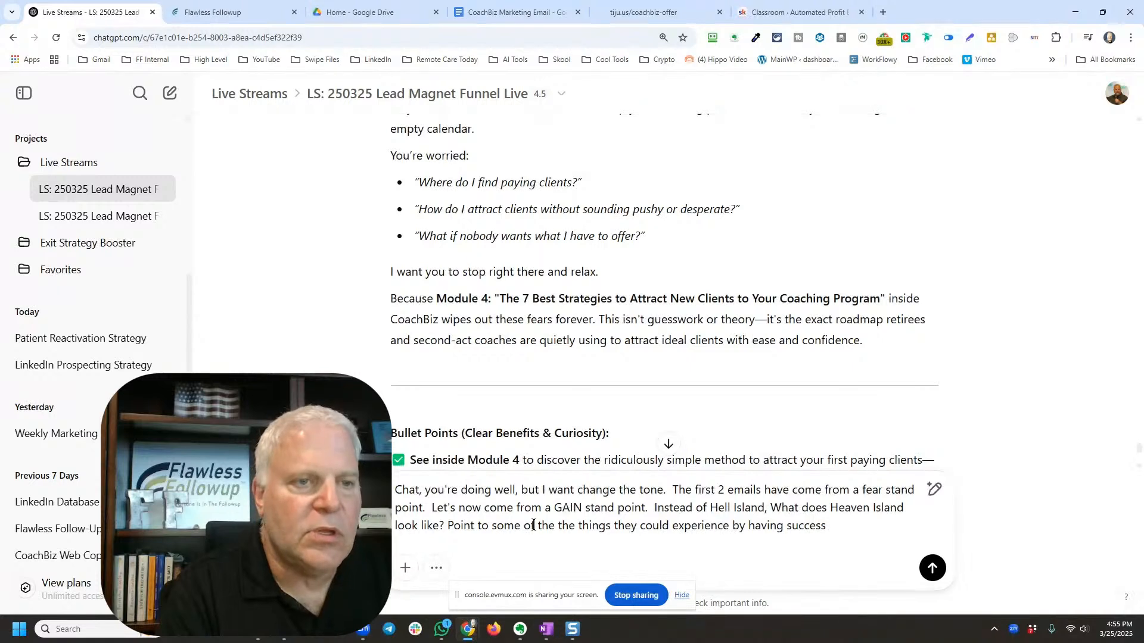
Step: Continue the message with "What does it look like. What does it feel like"
text(.  What )
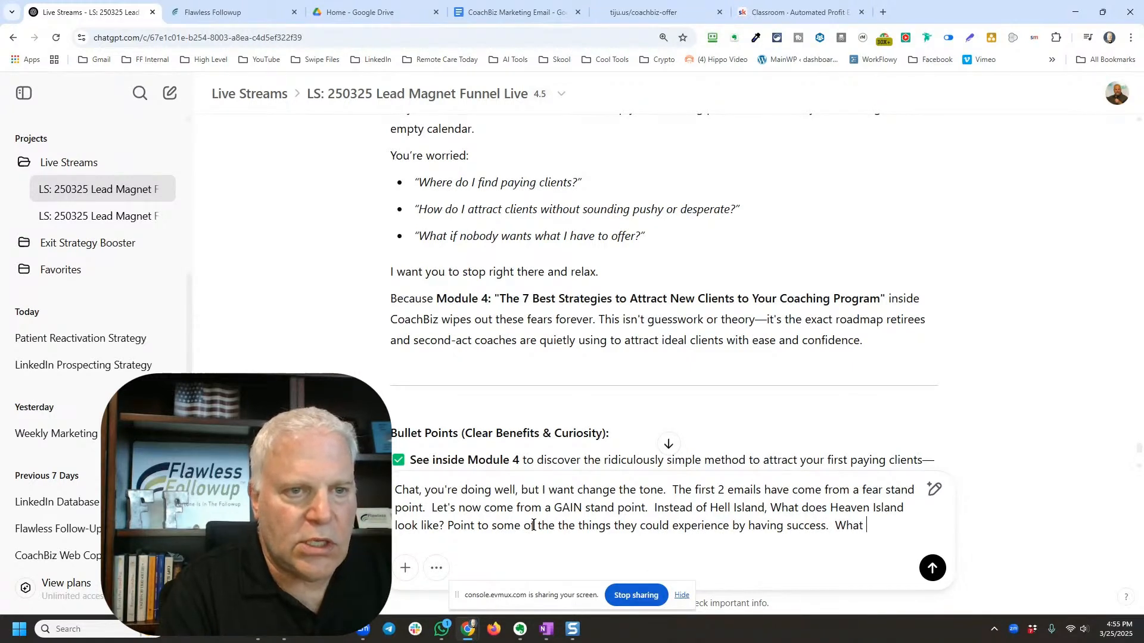
text(does it look )
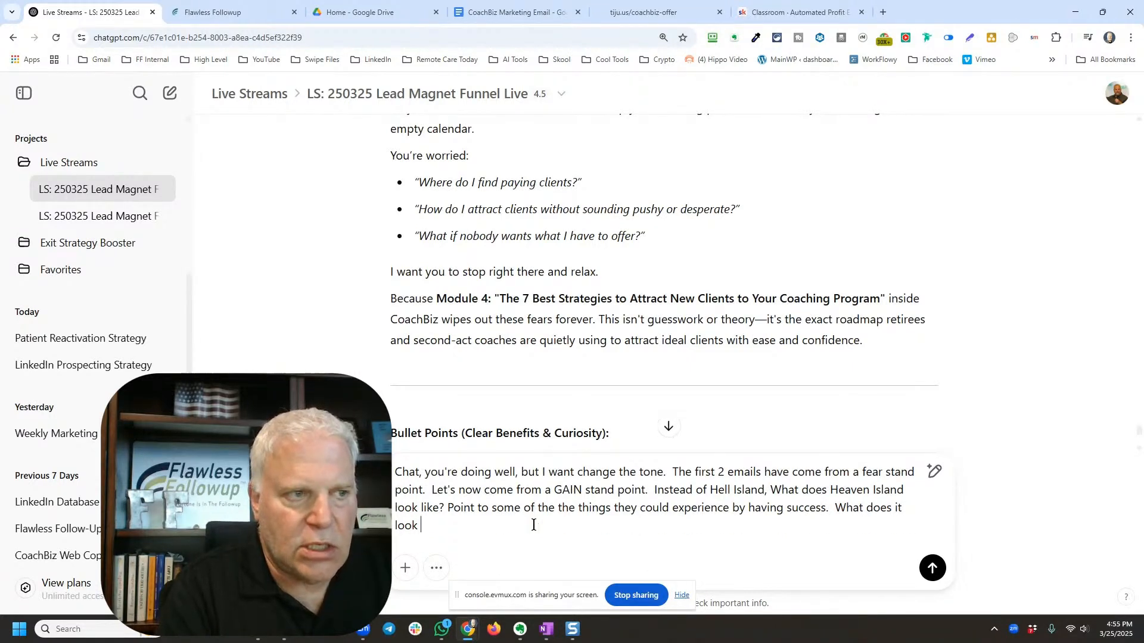
text(like. What does it )
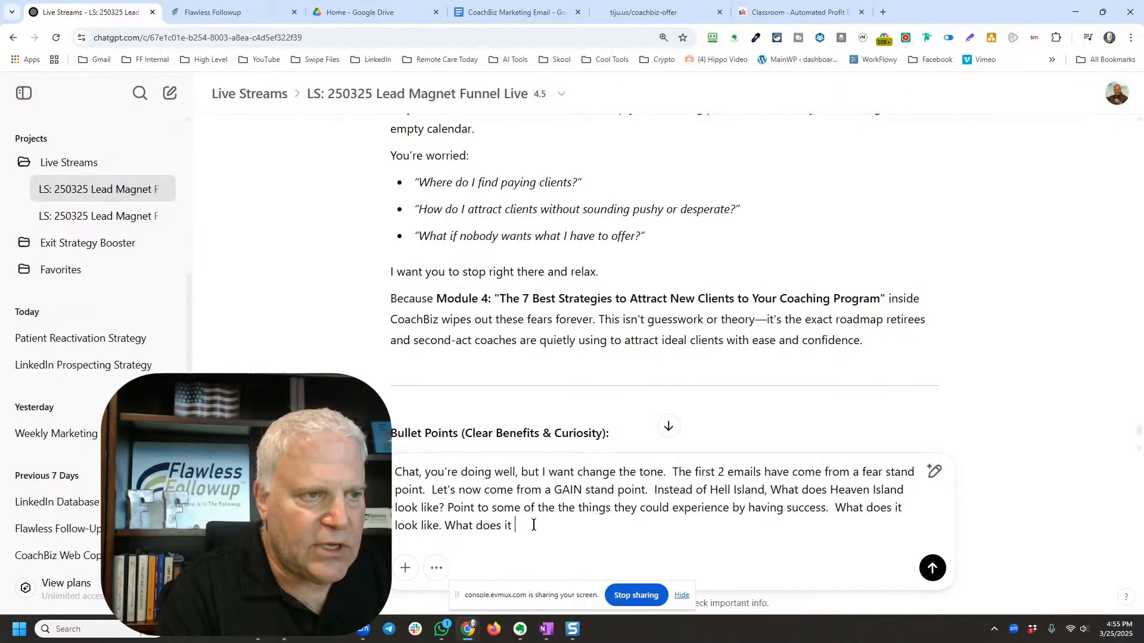
text(fell)
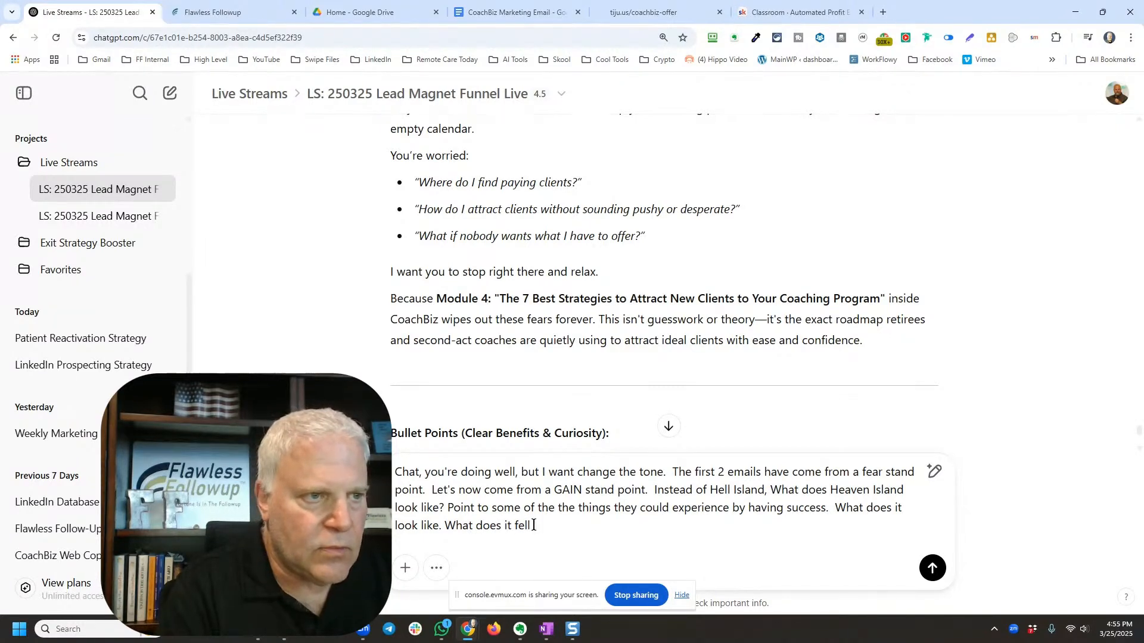
key(BackSpace)
text(el like)
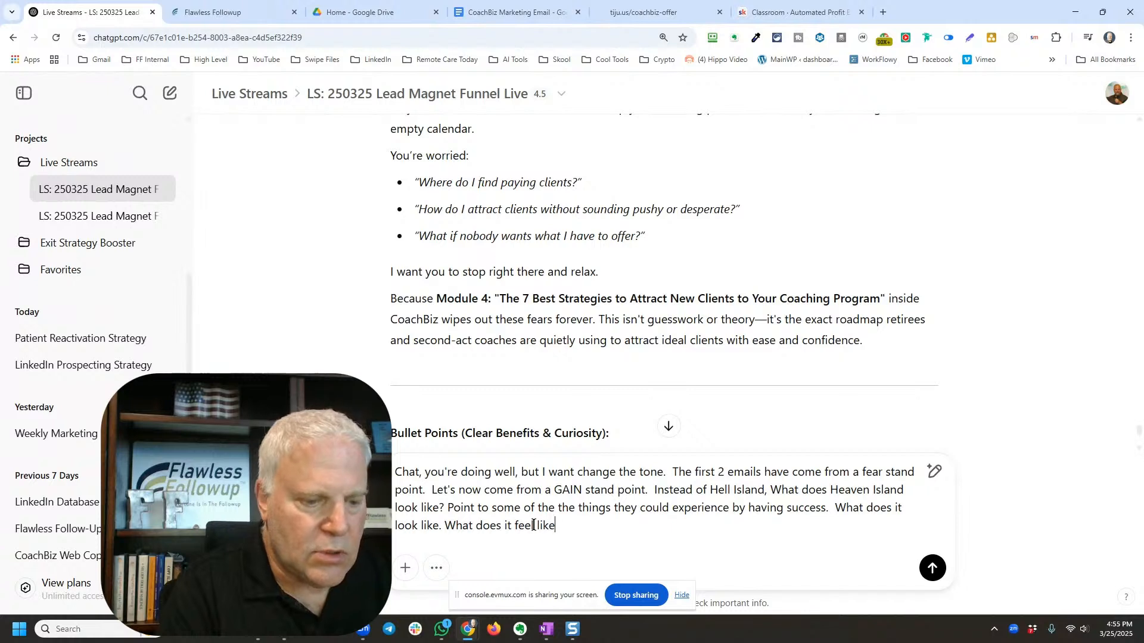
Step: Finish the message with the question "What do they hear people saying?" and send it
text(? What )
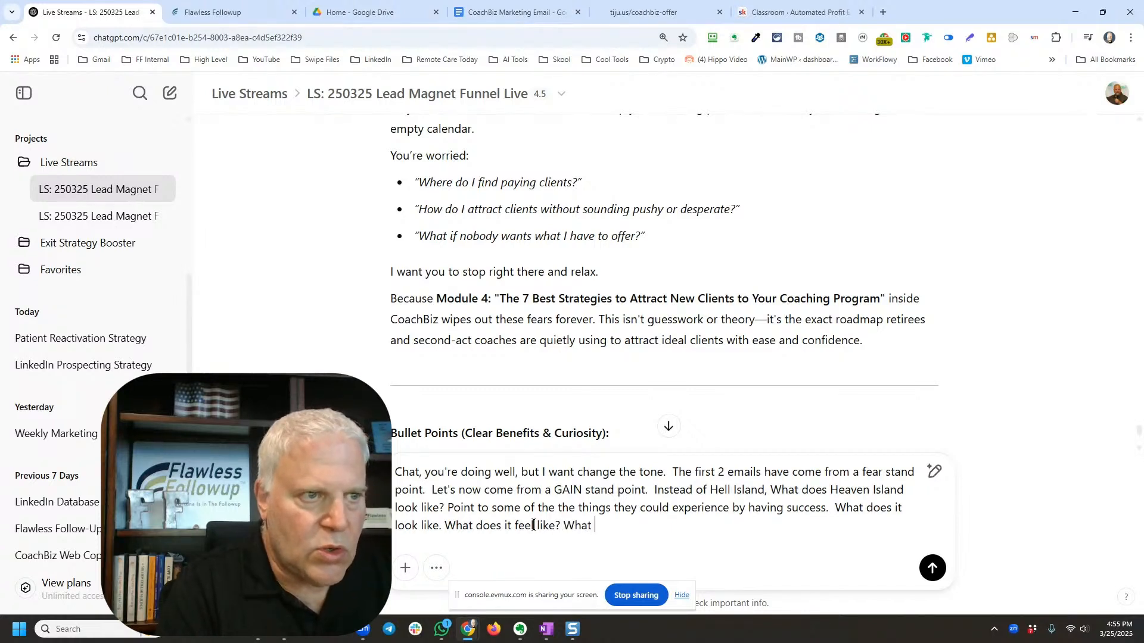
text(do they he)
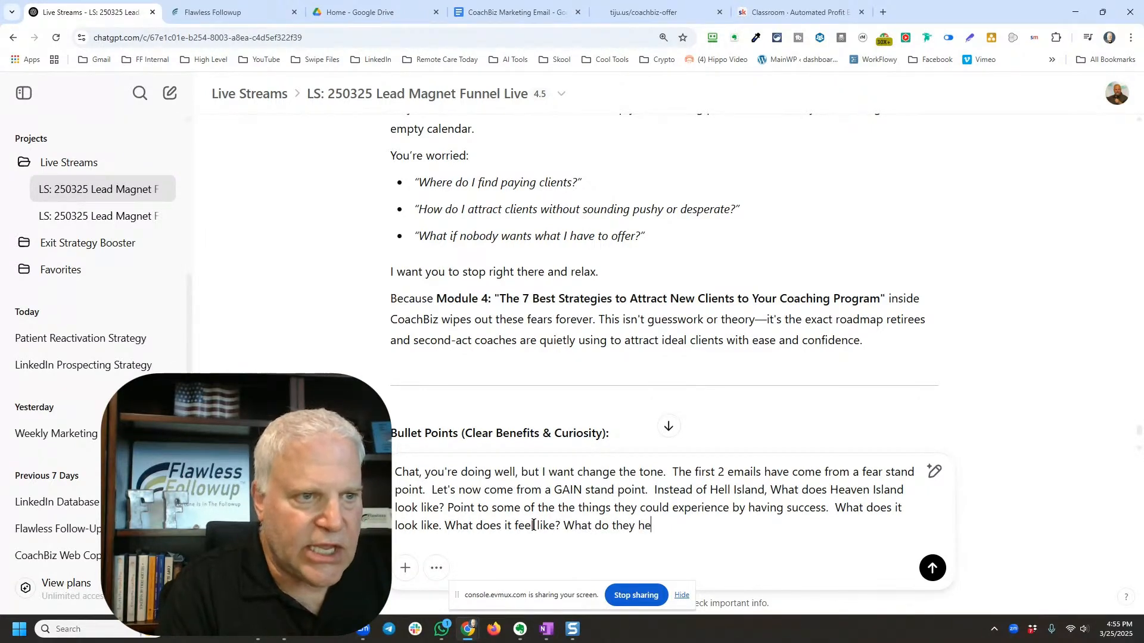
text(ar people saying?)
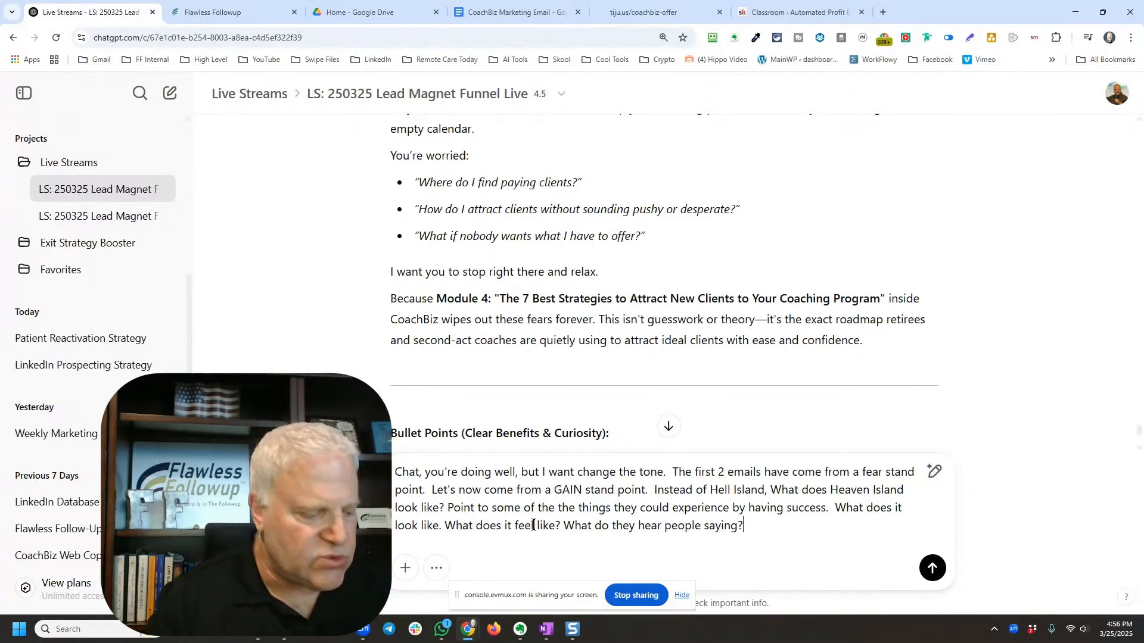
key(ctrl+a)
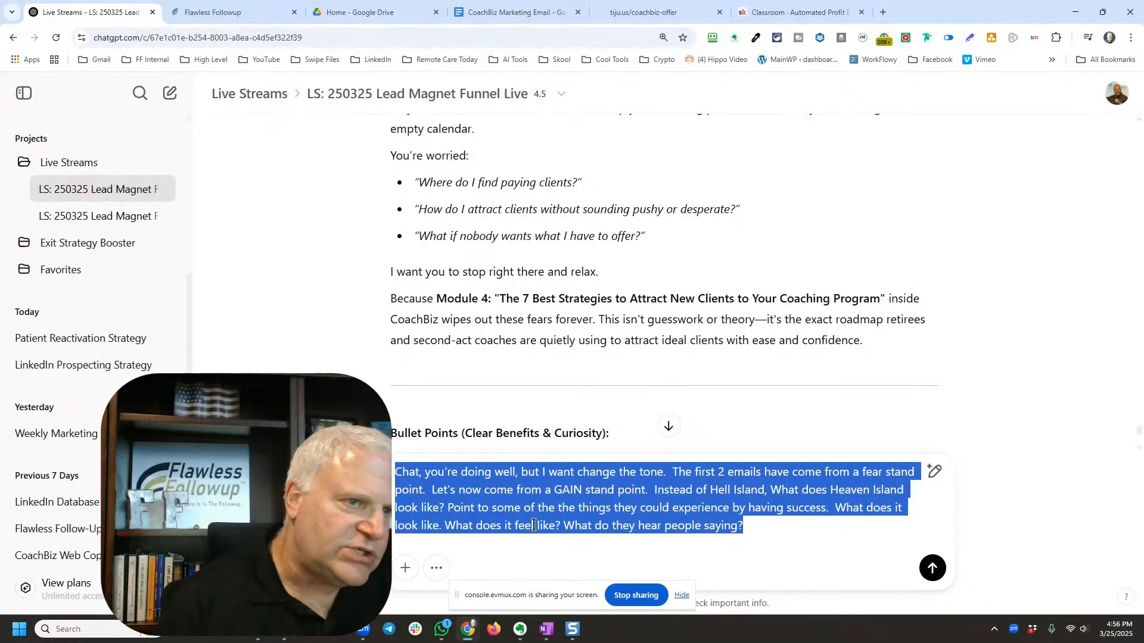
key(Return)
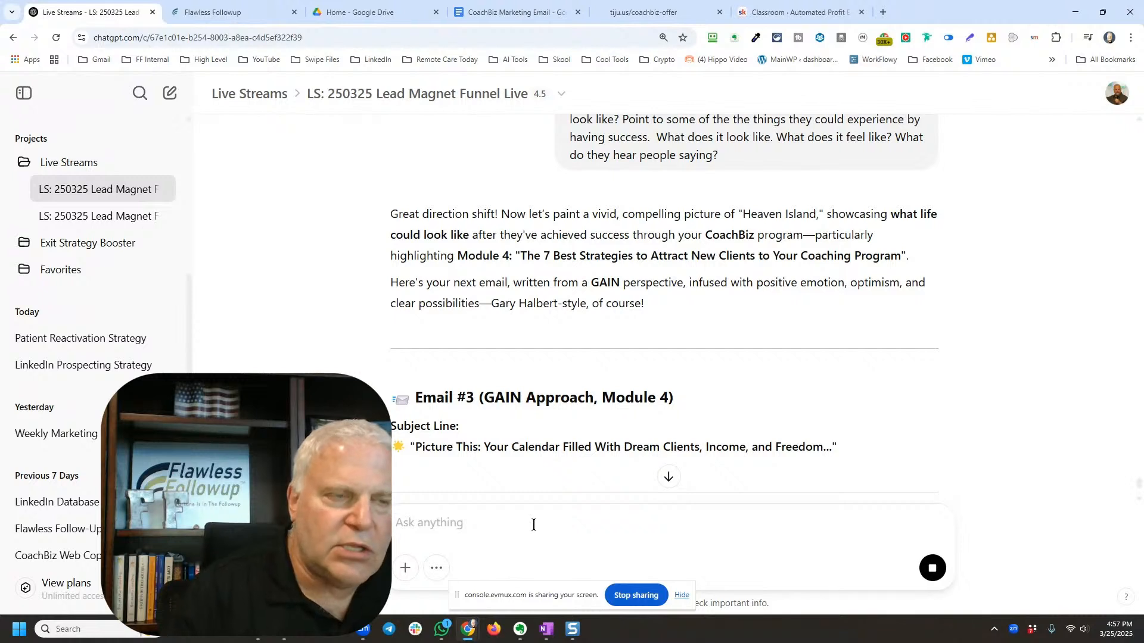
Step: Read the generated Email #3 from its subject line through the Heaven Island opening paragraph to the gain-oriented bullet points
scroll(560, 463, down, 2)
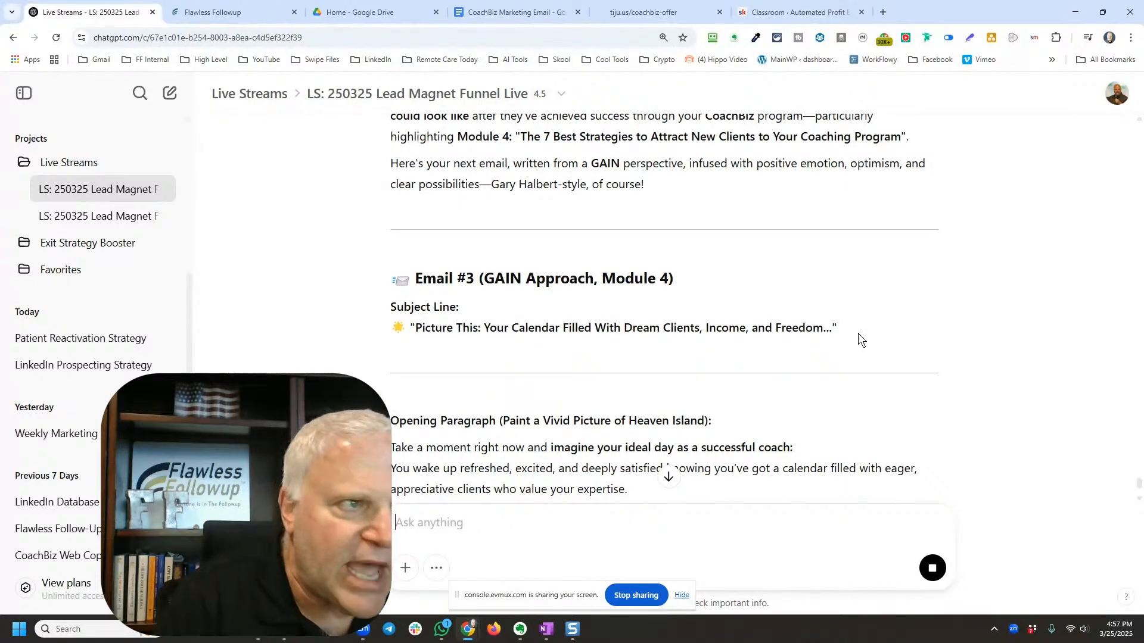
scroll(798, 309, down, 2)
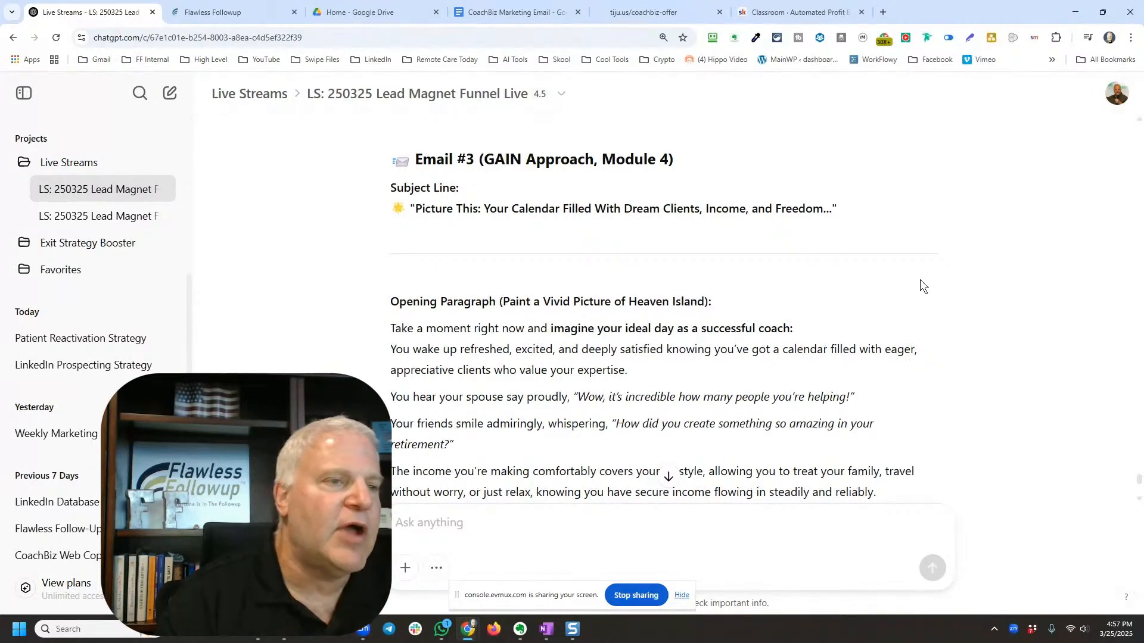
scroll(786, 321, down, 2)
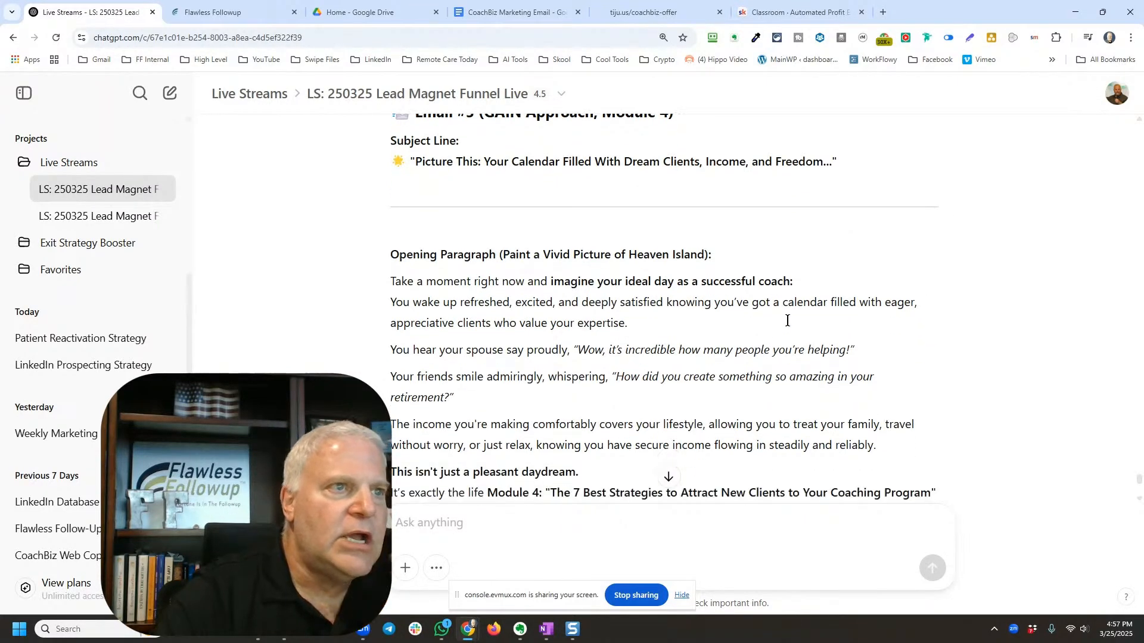
scroll(786, 321, down, 1)
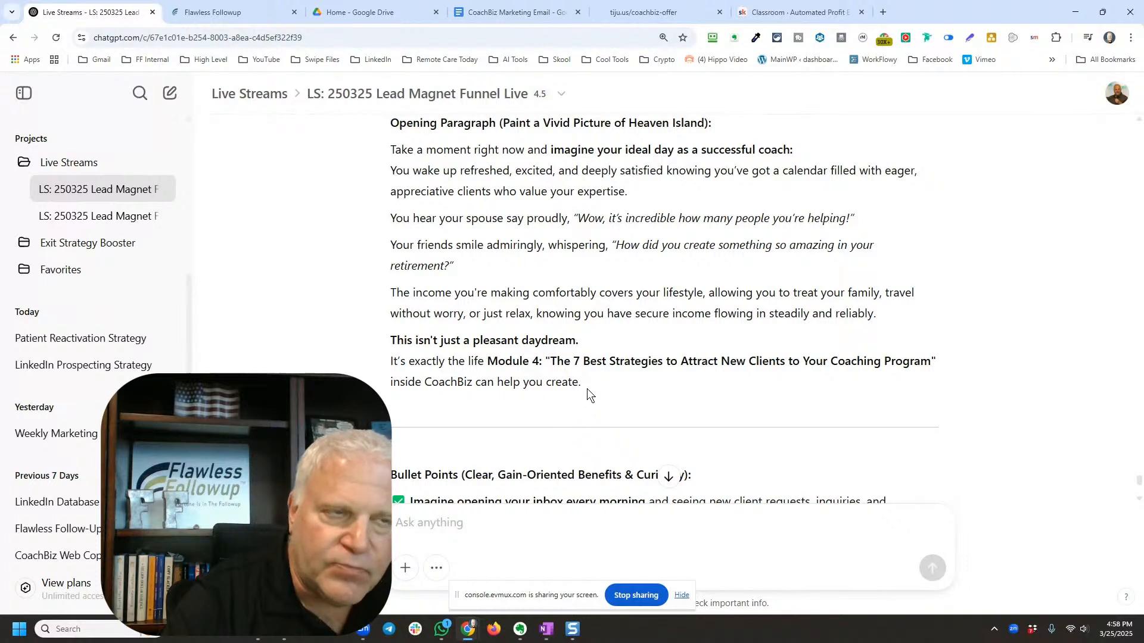
drag(583, 384, 389, 359)
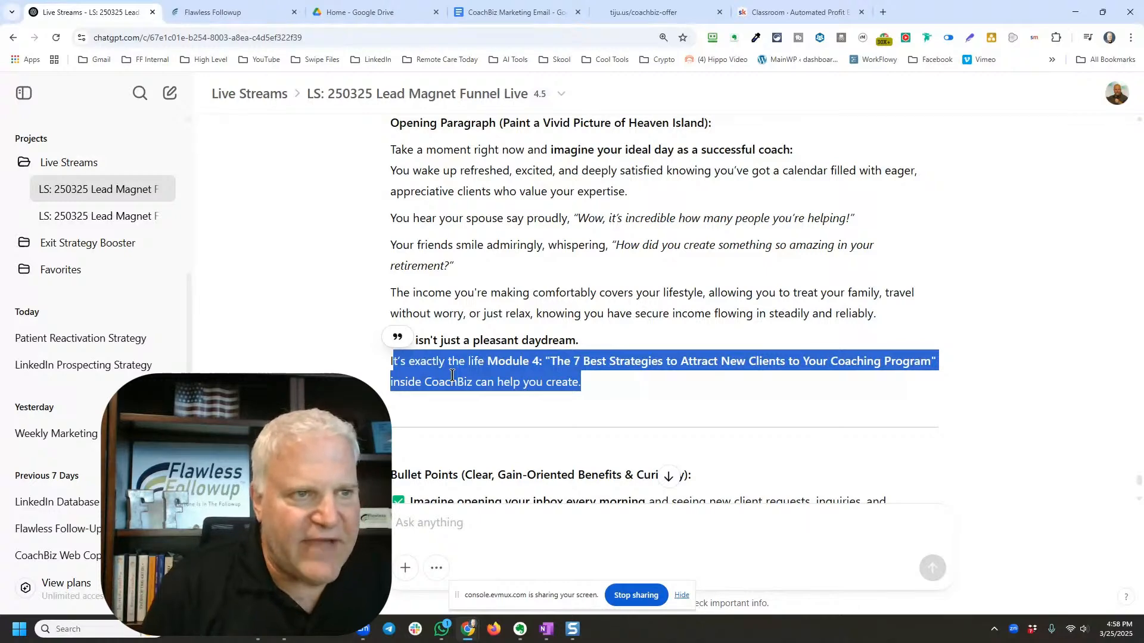
scroll(529, 396, down, 3)
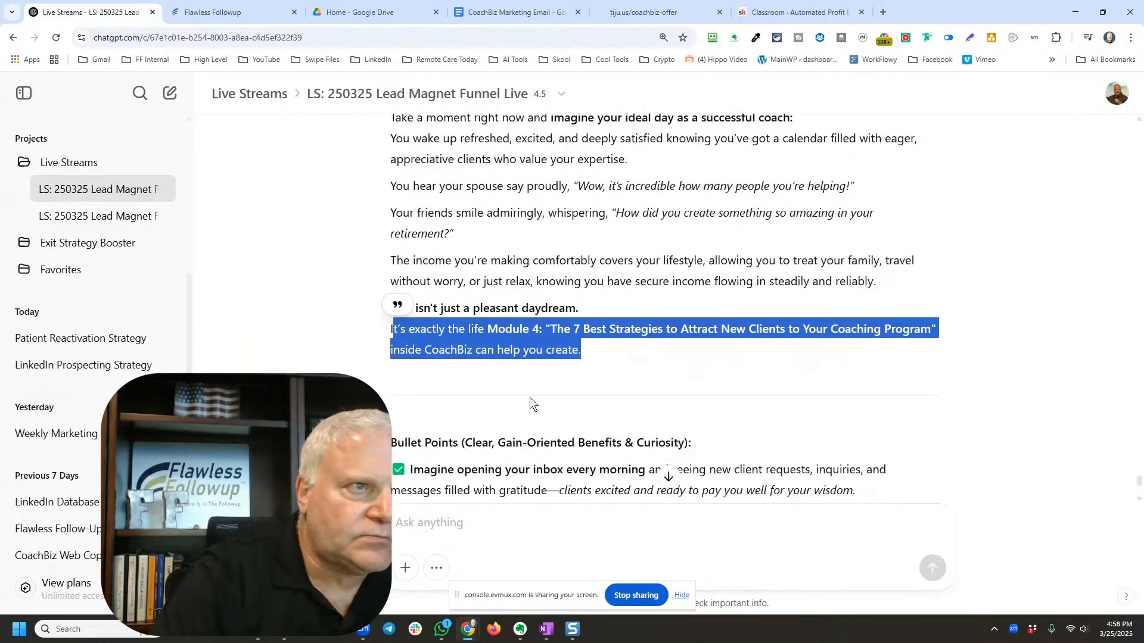
scroll(530, 404, down, 2)
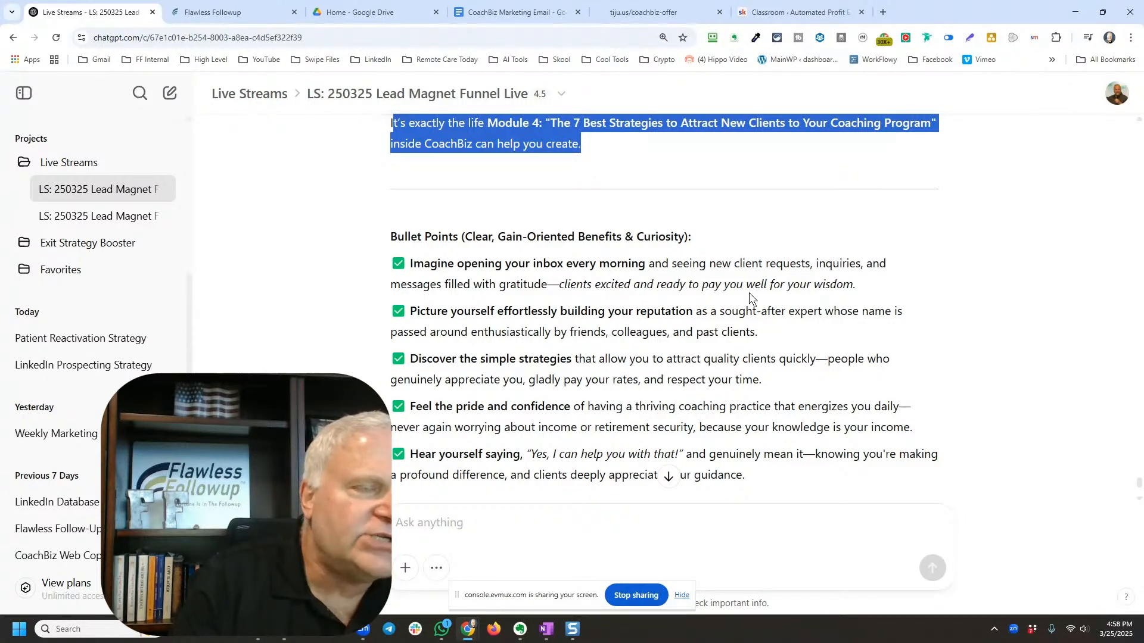
scroll(640, 333, up, 3)
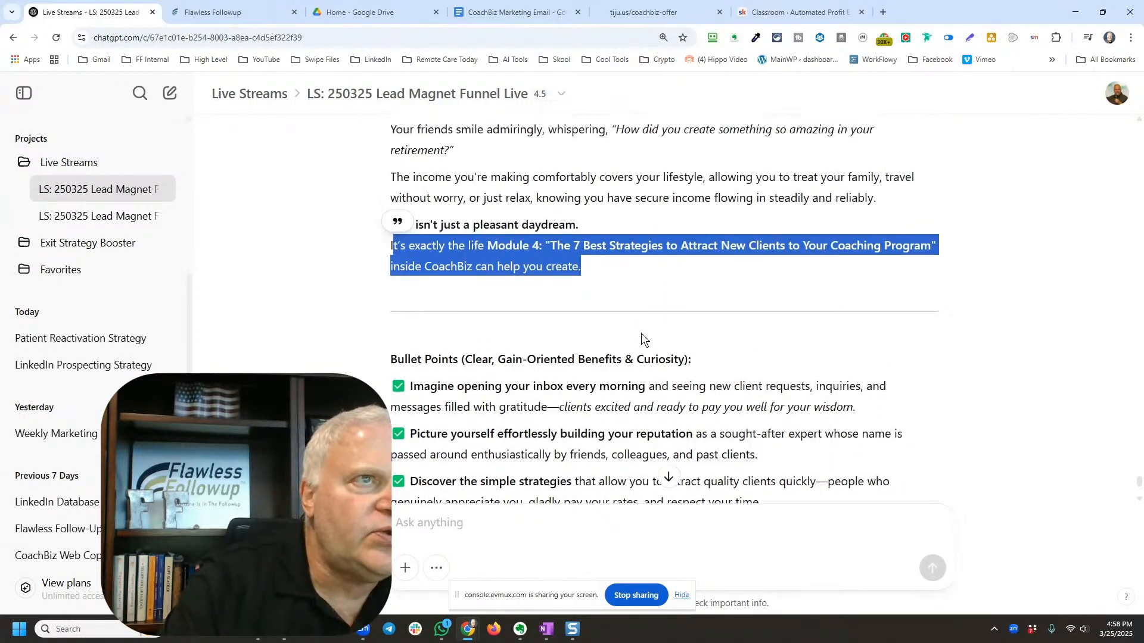
Step: Compare the sent prompt with the opening quotes of Email #3, and read on through the call to action
scroll(640, 334, up, 10)
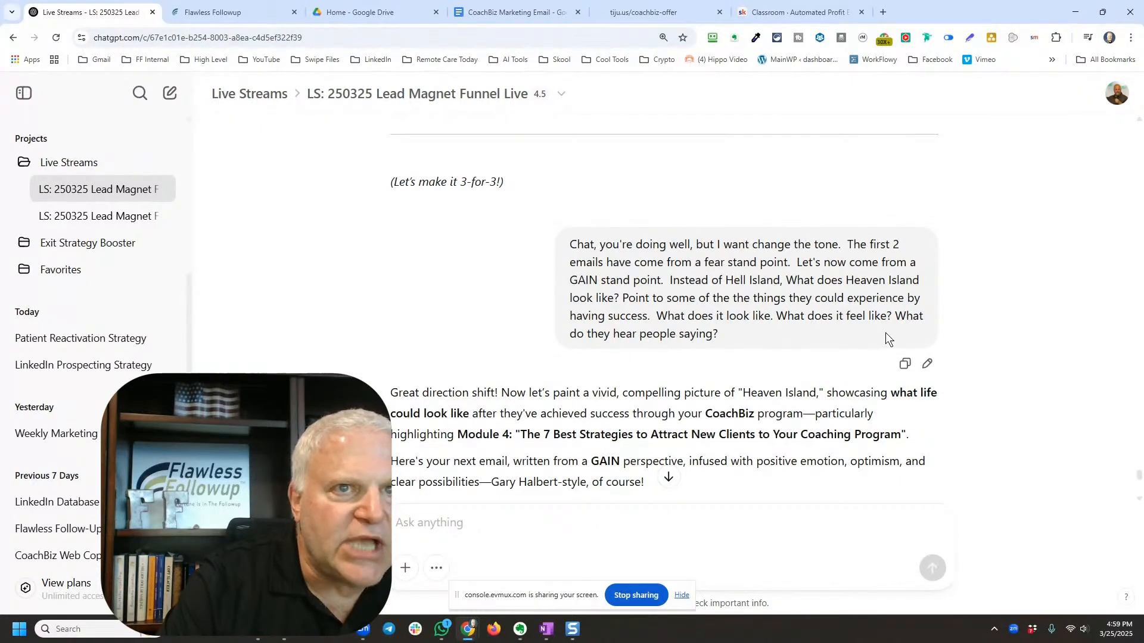
drag(894, 314, 898, 337)
scroll(674, 358, down, 8)
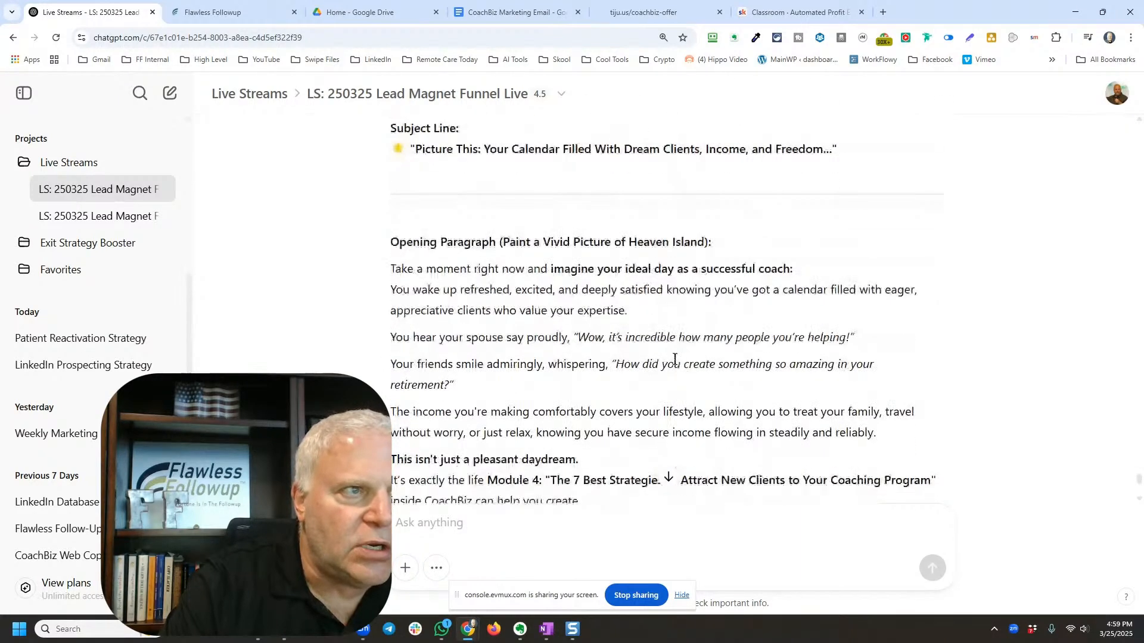
scroll(675, 364, down, 1)
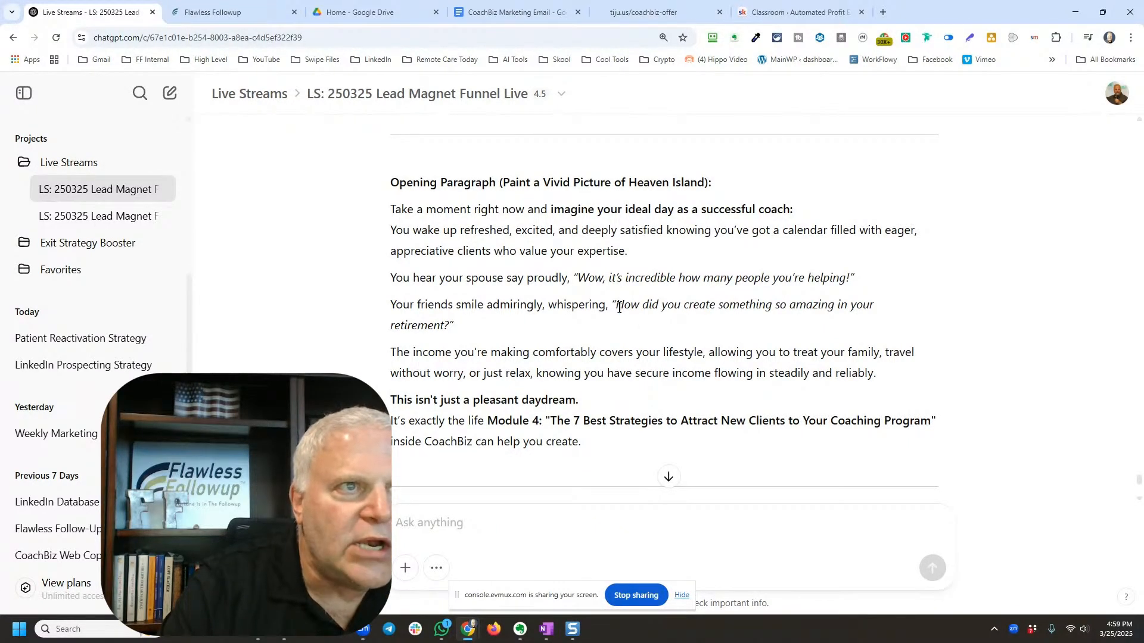
drag(619, 307, 626, 324)
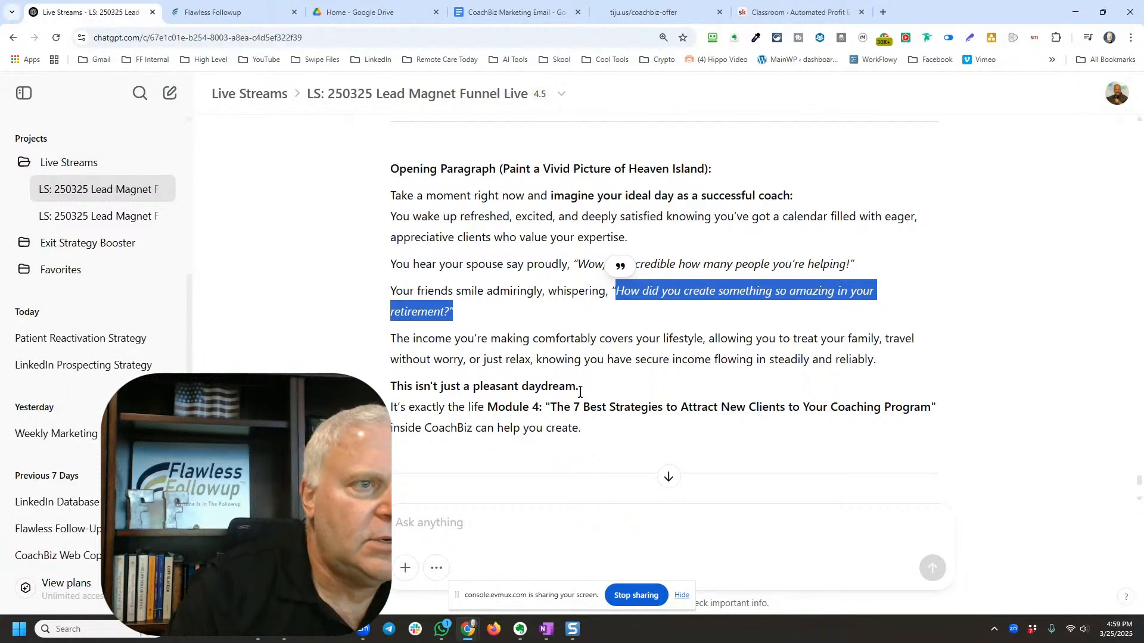
scroll(574, 375, down, 3)
scroll(572, 415, down, 10)
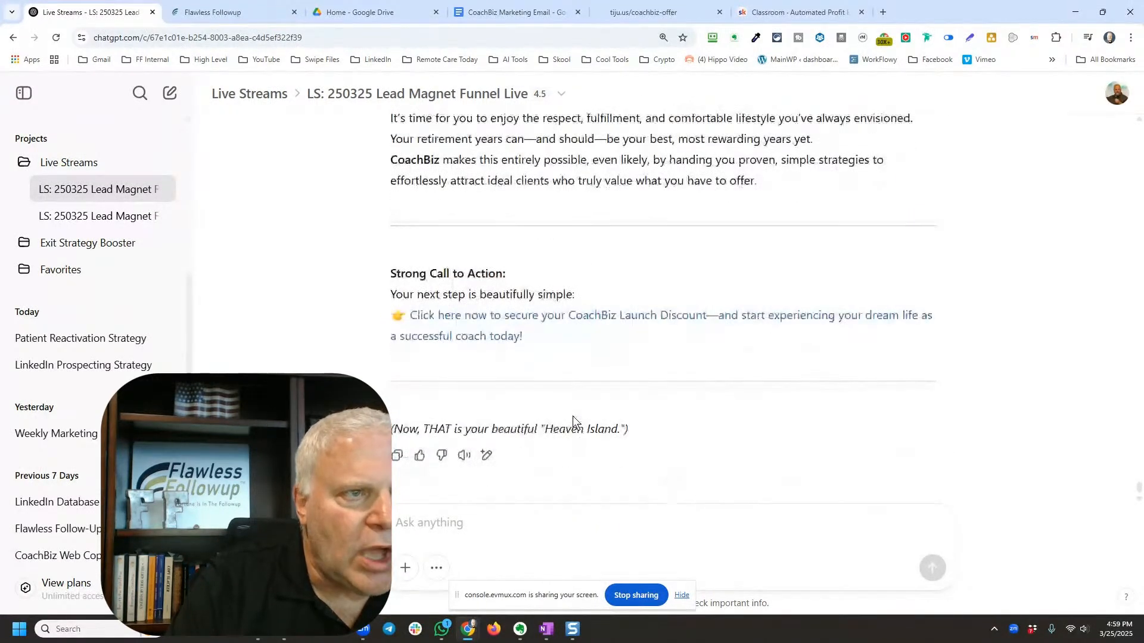
scroll(573, 416, down, 1)
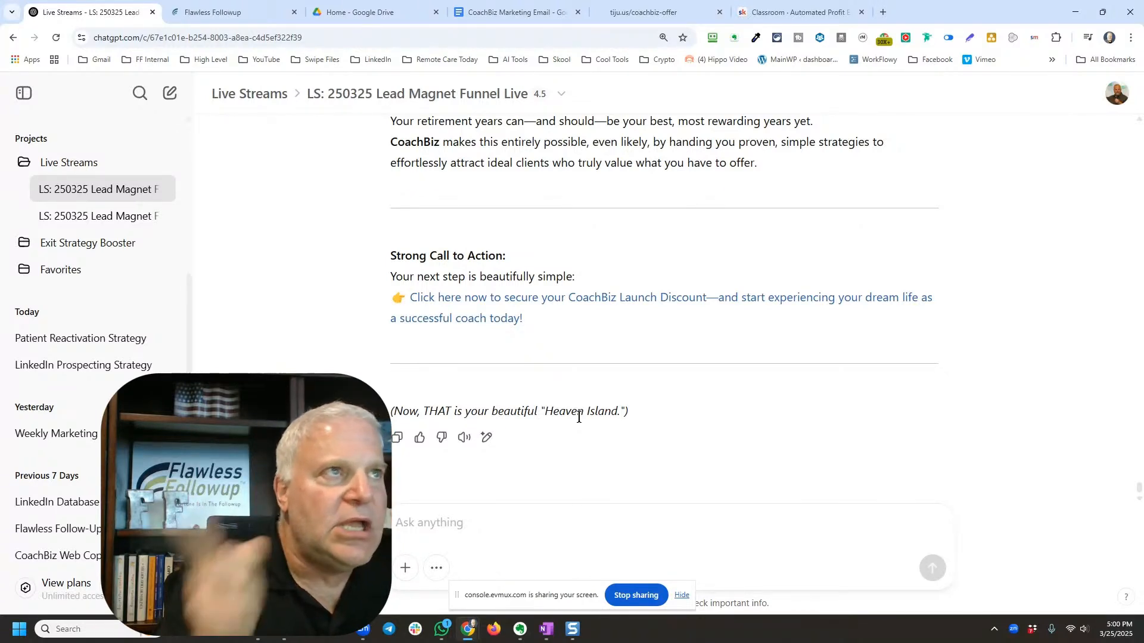
Step: Switch to the Automated Profit Expansion classroom on Skool and look over its courses, from Coming Soon through Secret Copy Hacks
click(799, 13)
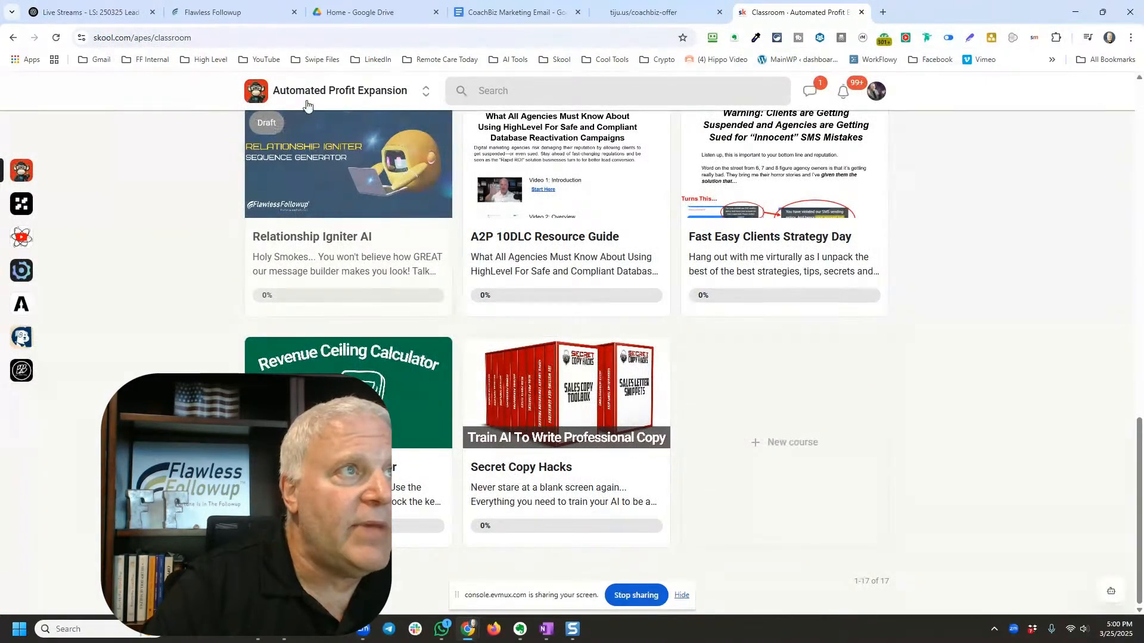
scroll(985, 359, up, 15)
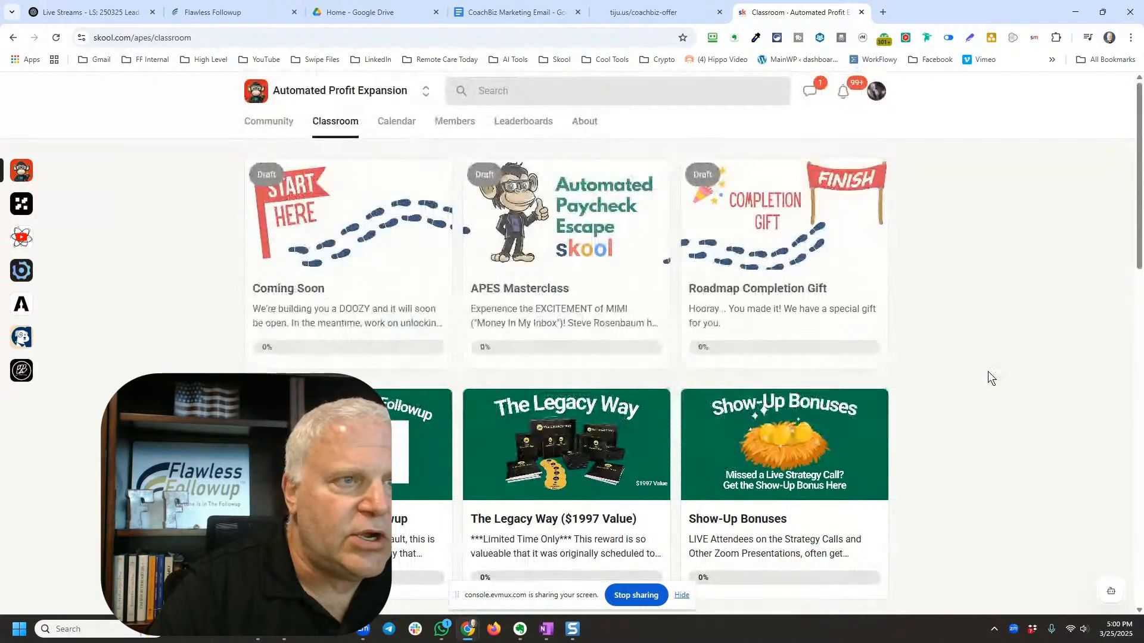
scroll(987, 377, down, 15)
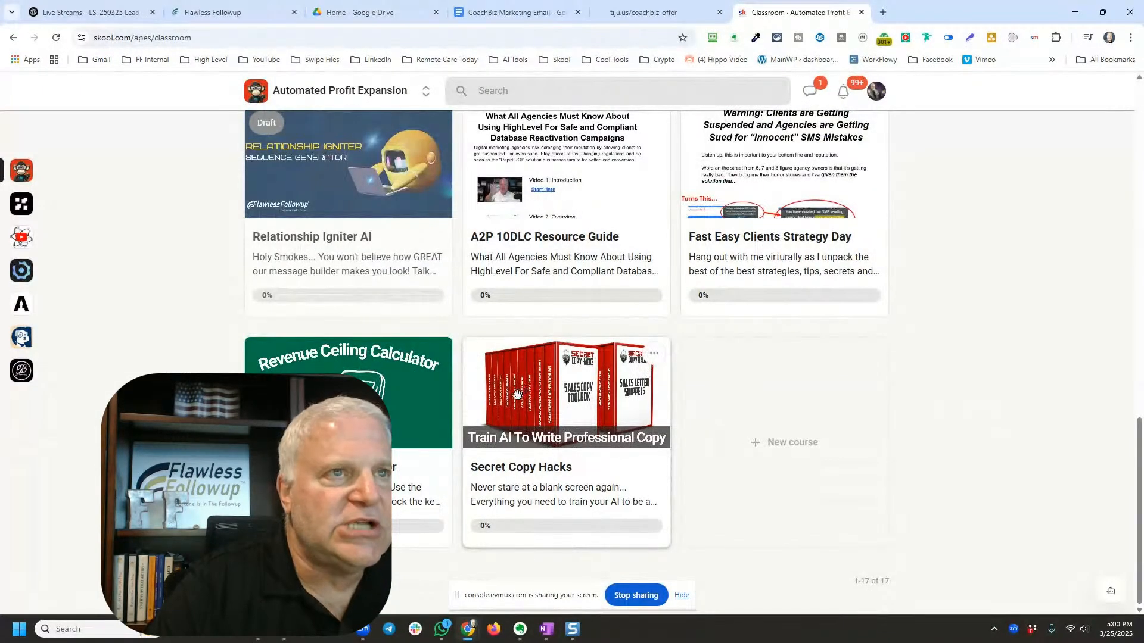
scroll(525, 390, up, 2)
scroll(525, 400, down, 2)
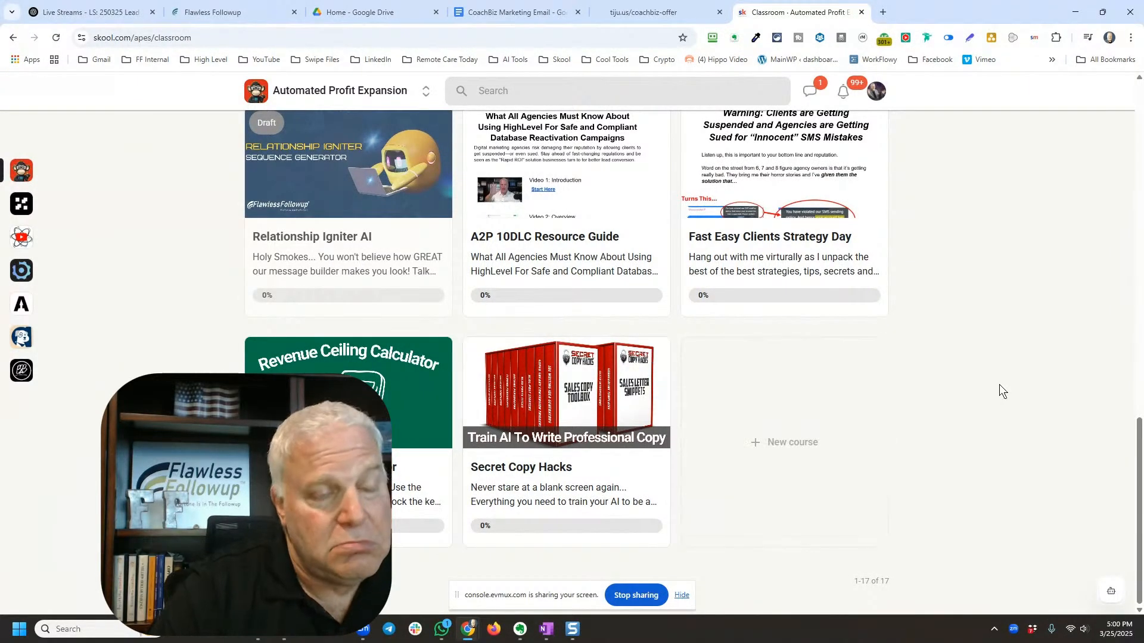
scroll(972, 388, up, 15)
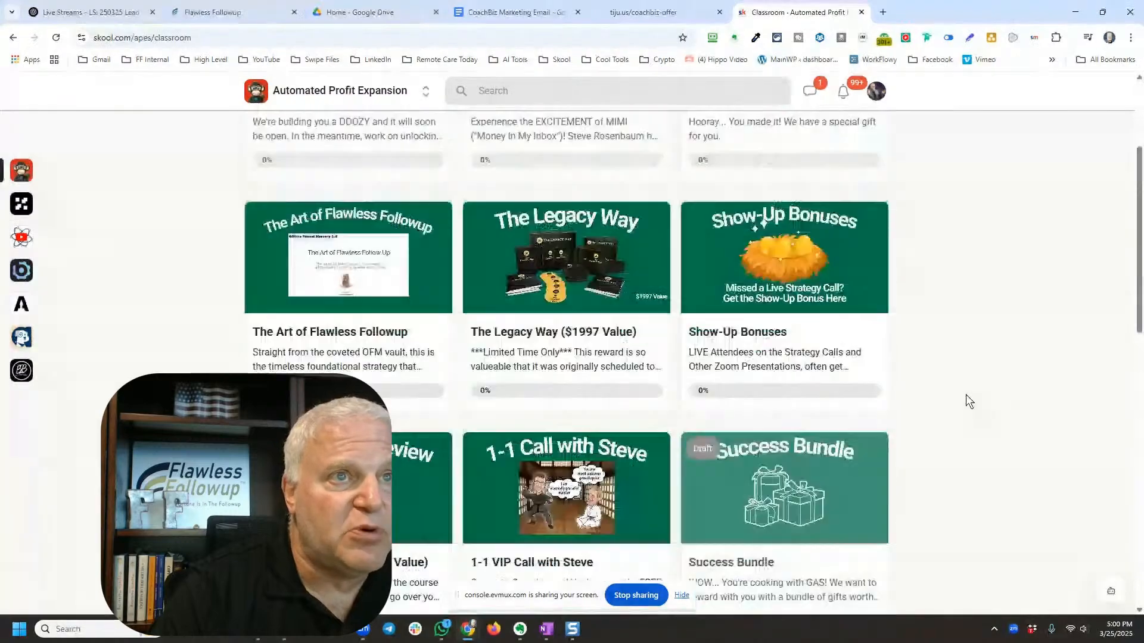
scroll(964, 395, down, 4)
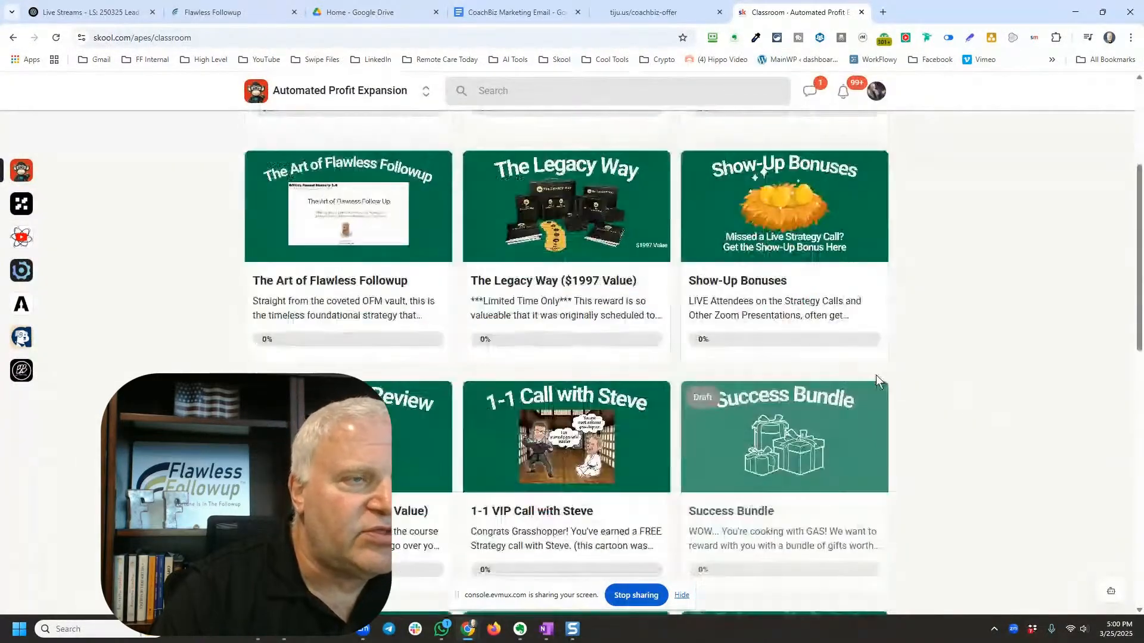
scroll(985, 362, up, 4)
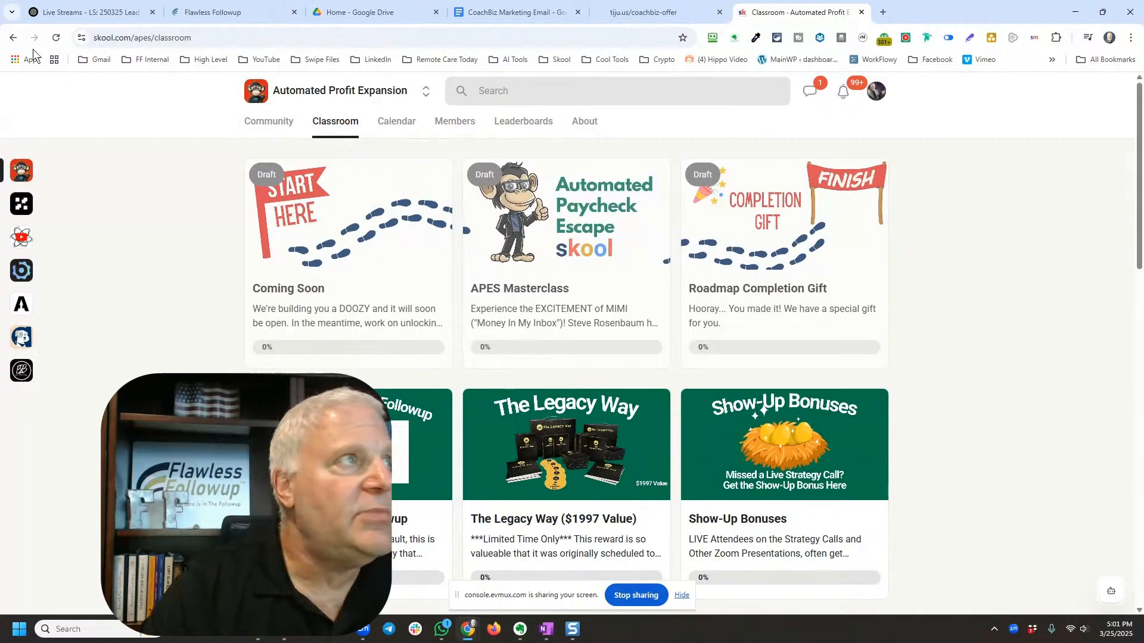
Step: List the open browser tabs and switch to Live Stream Studio / evmux
click(12, 12)
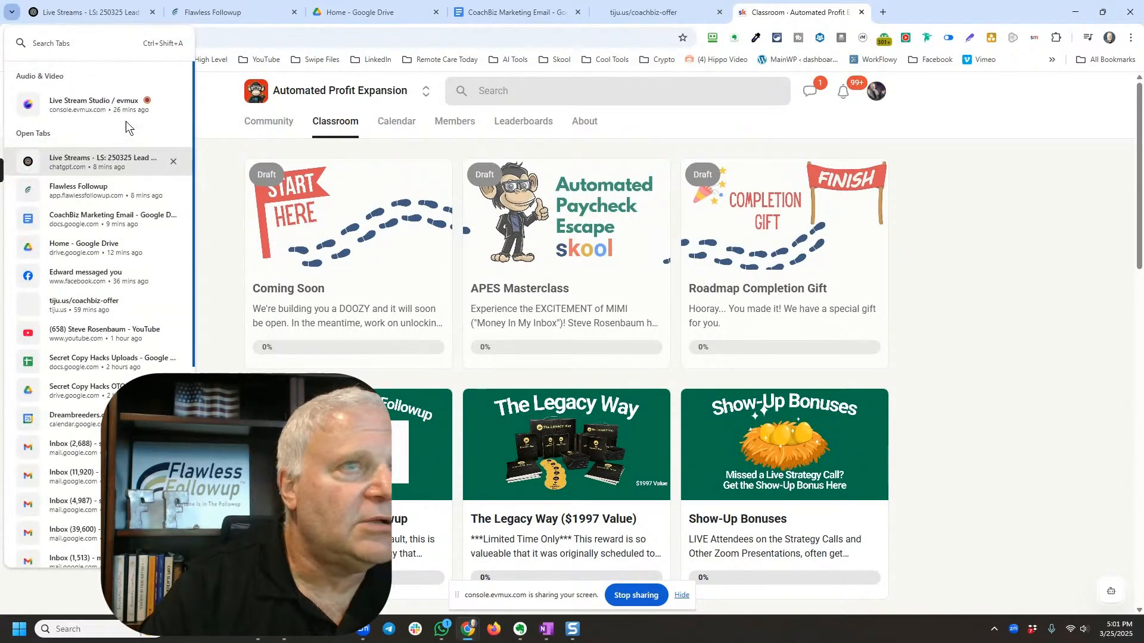
click(100, 108)
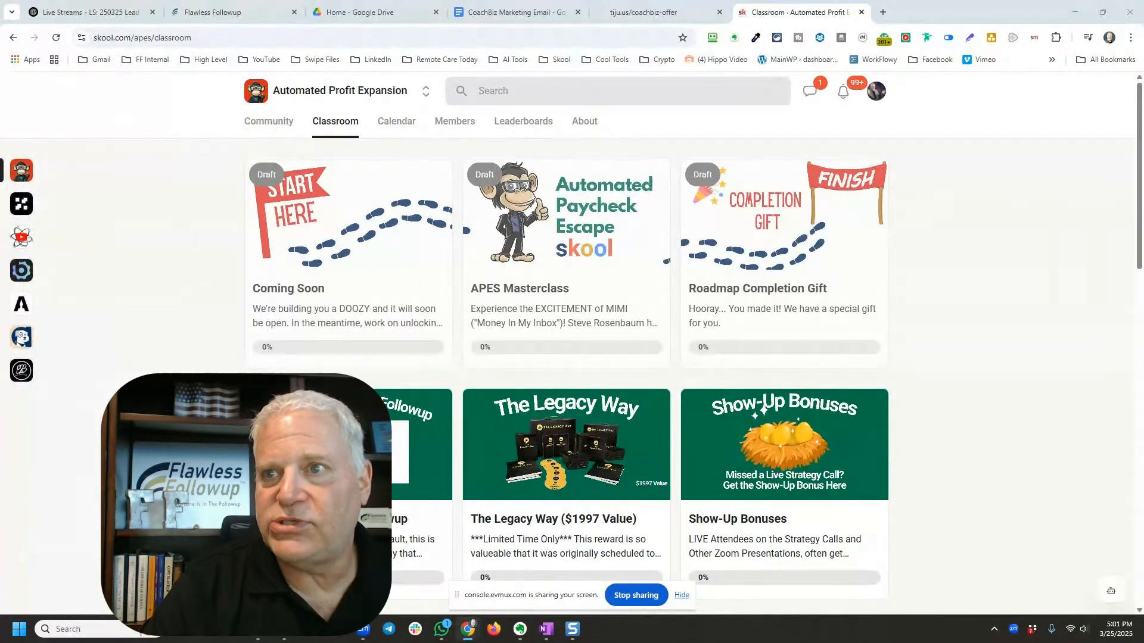